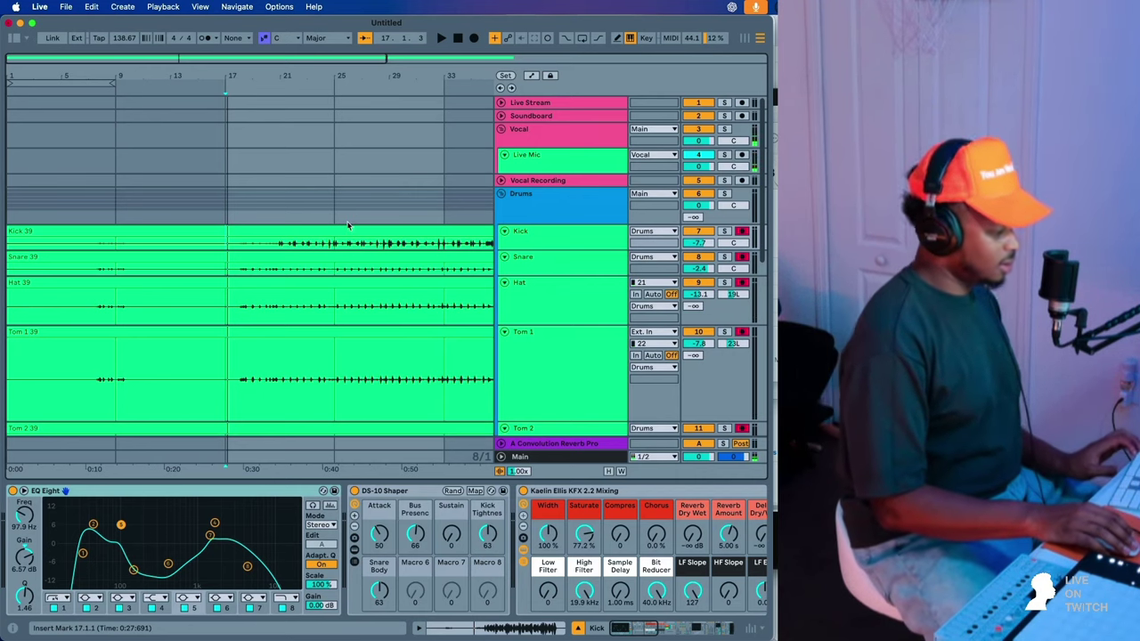
- Play the drum recording from bar 17 and review the device chains on the Kick and Snare tracks
key("space")
left_click(522, 240)
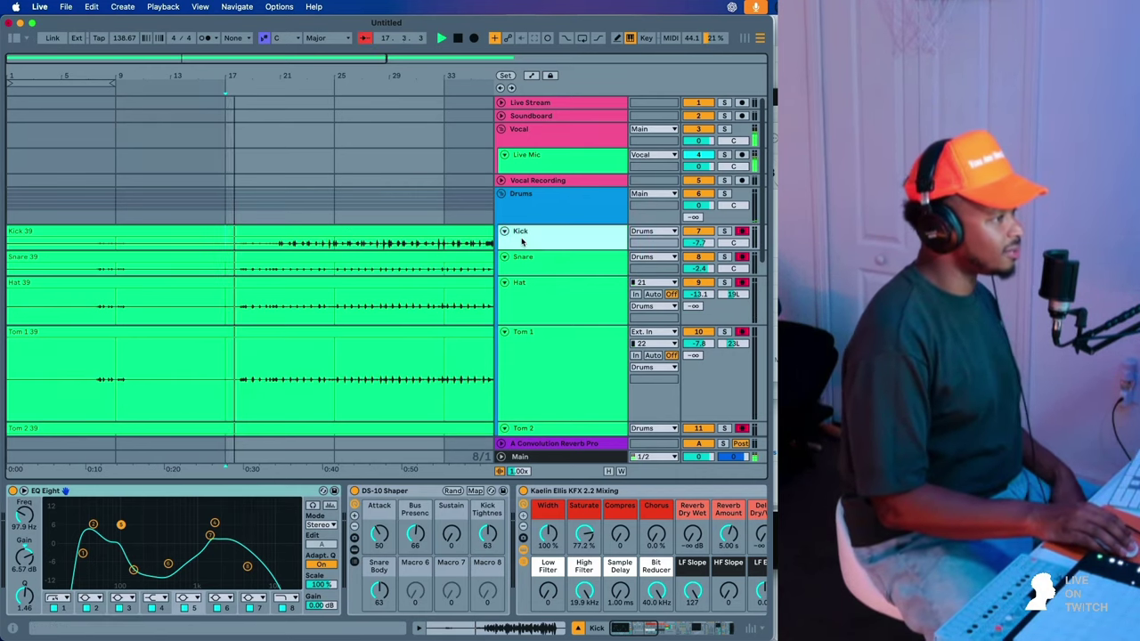
left_click(512, 492)
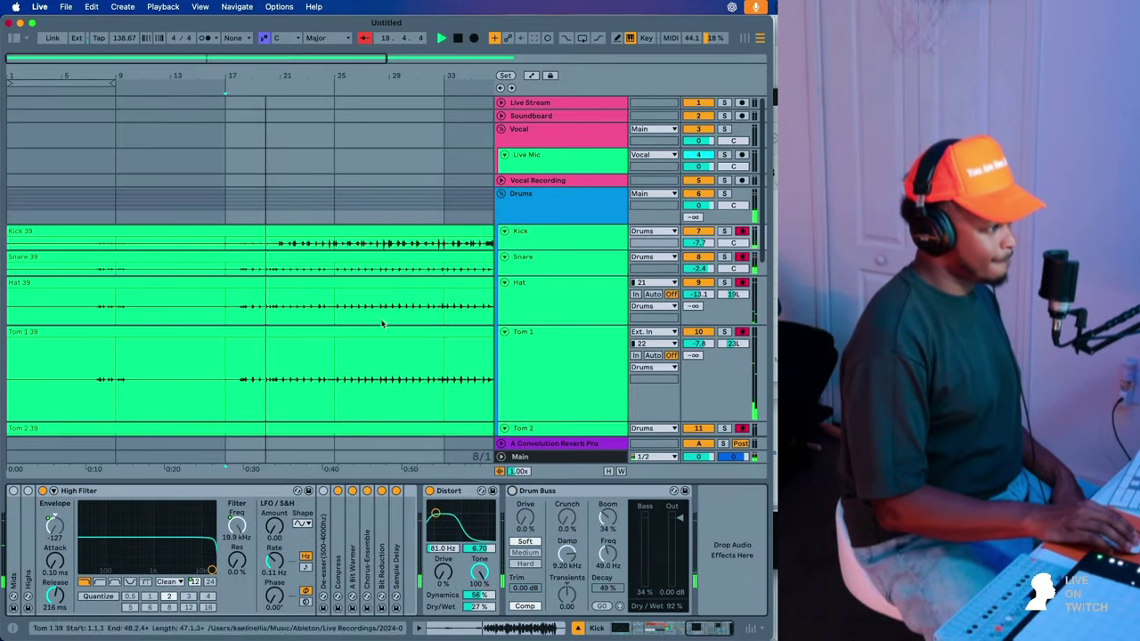
left_click(524, 263)
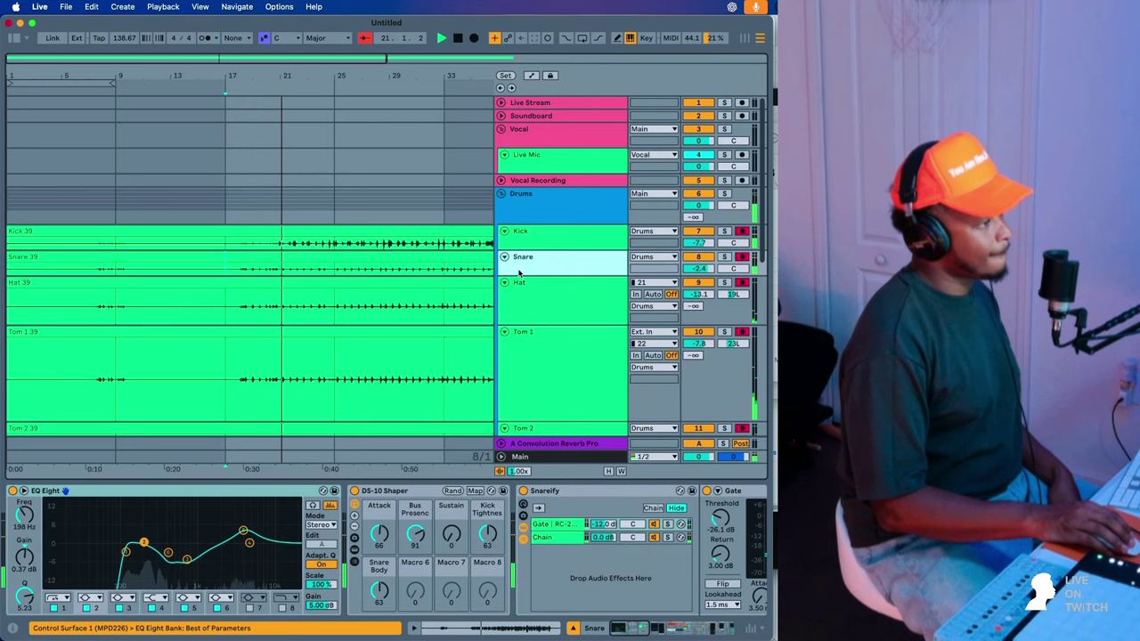
- On the Drums group's KFX 2.2 Mix rack, set Compress to 38 and Width to 0%
left_click(535, 214)
scroll(583, 539, "right", 4)
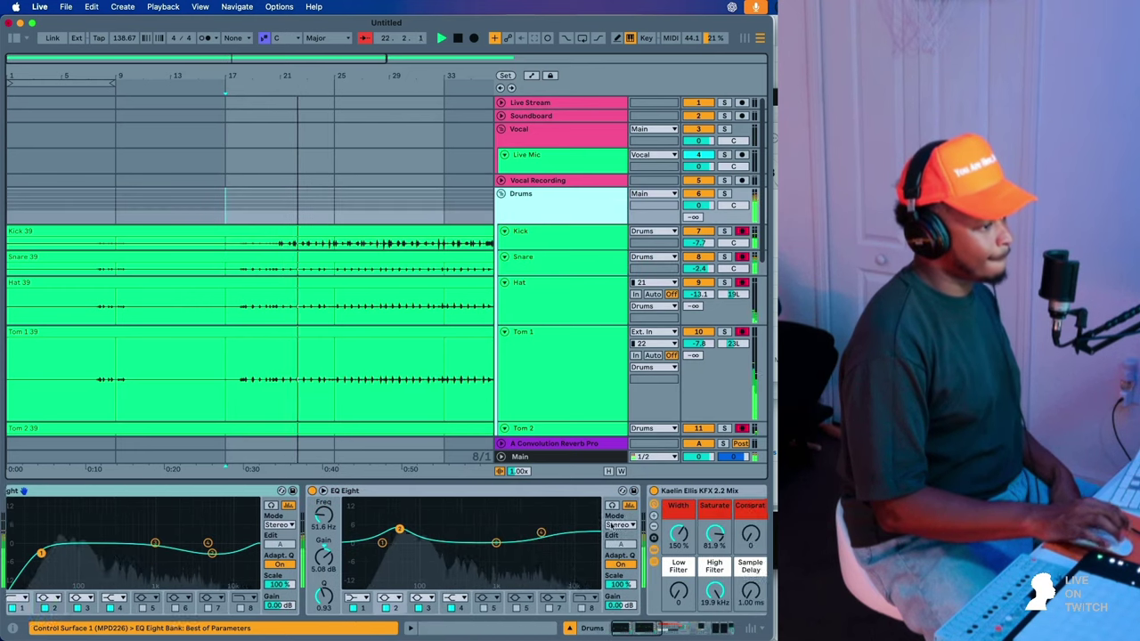
left_click_drag(602, 534, 602, 514)
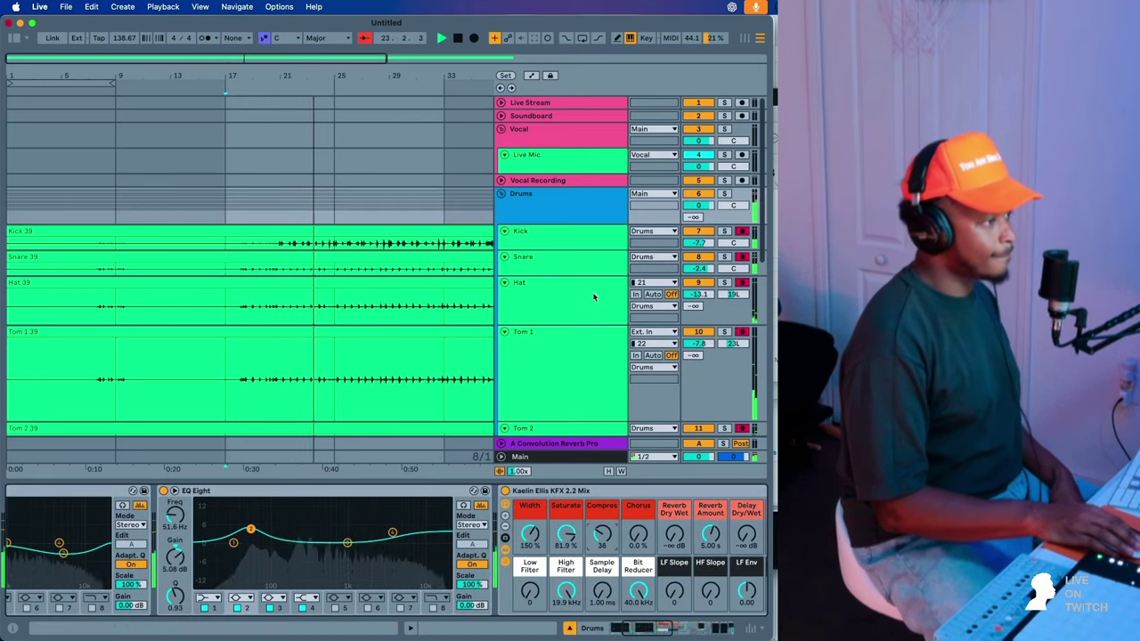
left_click_drag(530, 534, 530, 624)
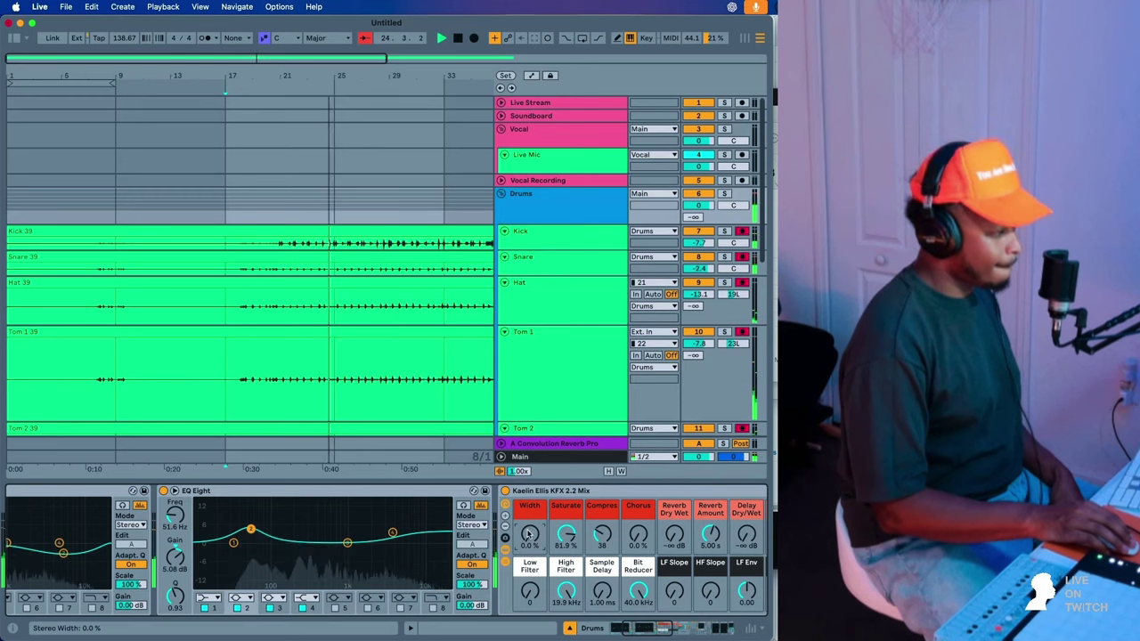
- Set the High Filter in the Kick track's KFX 2.2 Mixing rack to 1.53 kHz
left_click(535, 233)
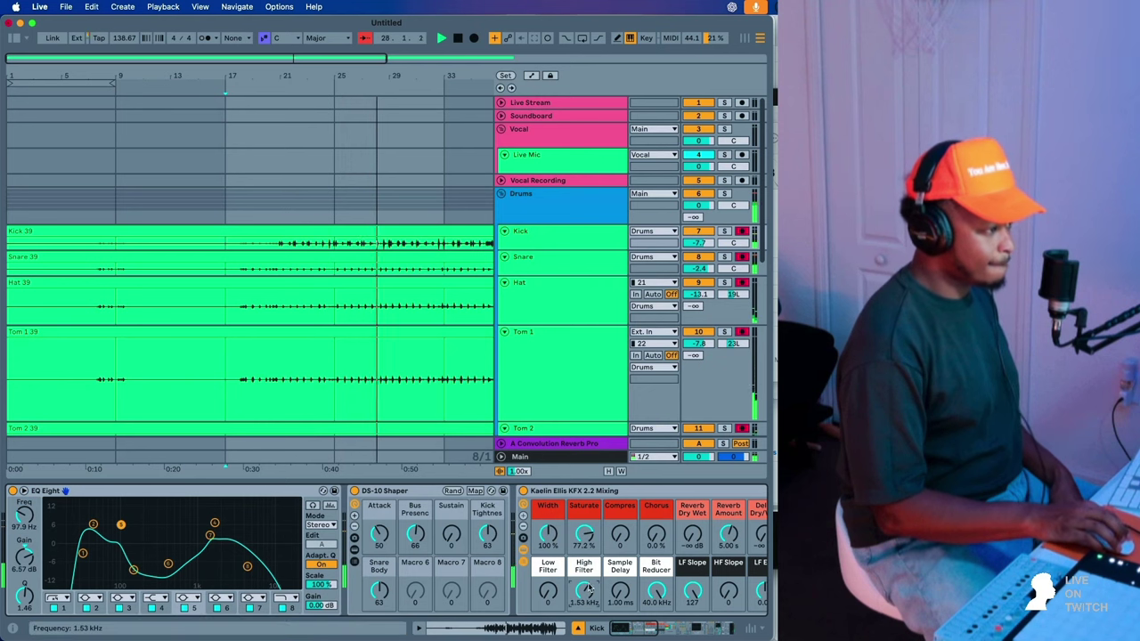
- Select bars 25 to 41 on the Tom 1 clip and loop that selection
scroll(528, 323, "down", 4)
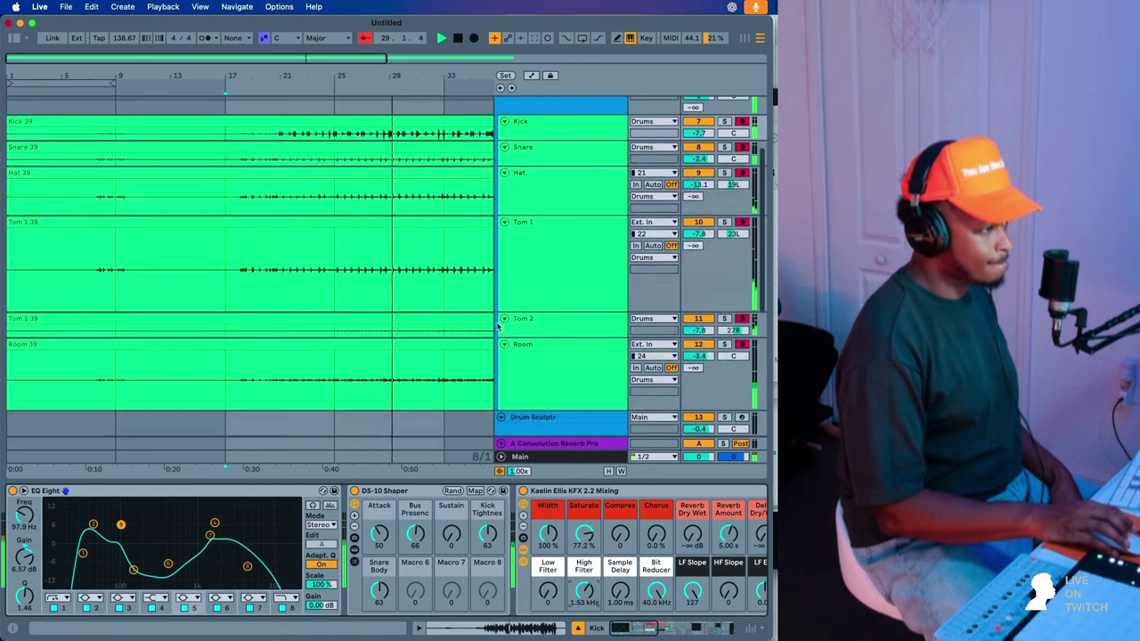
scroll(484, 324, "right", 4)
left_click(367, 281)
left_click(367, 281, "shift")
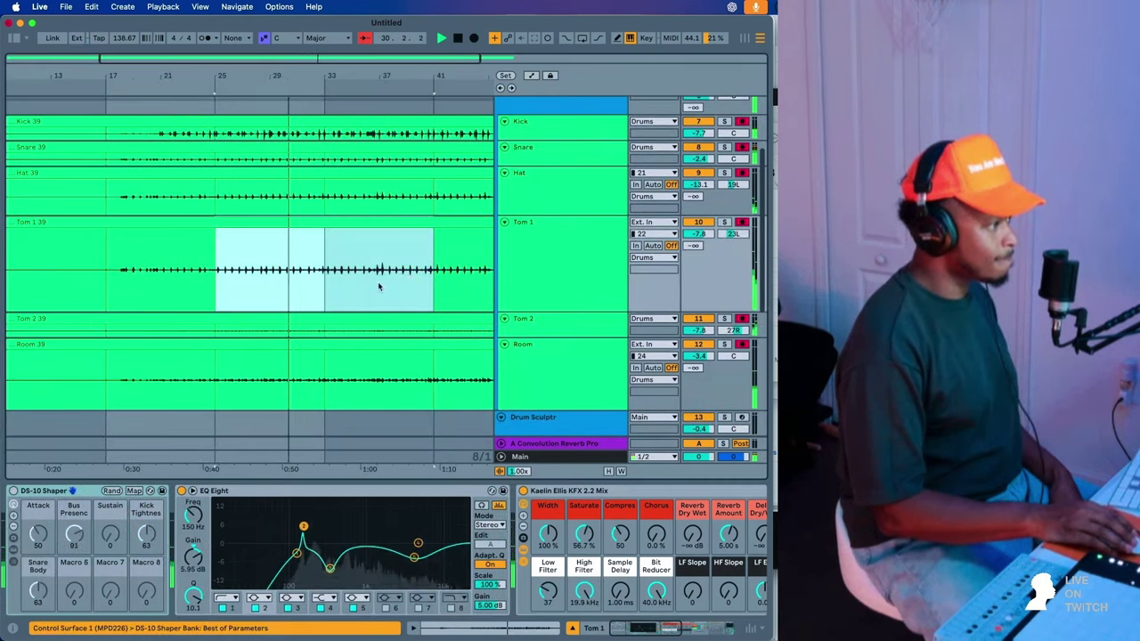
right_click(381, 283)
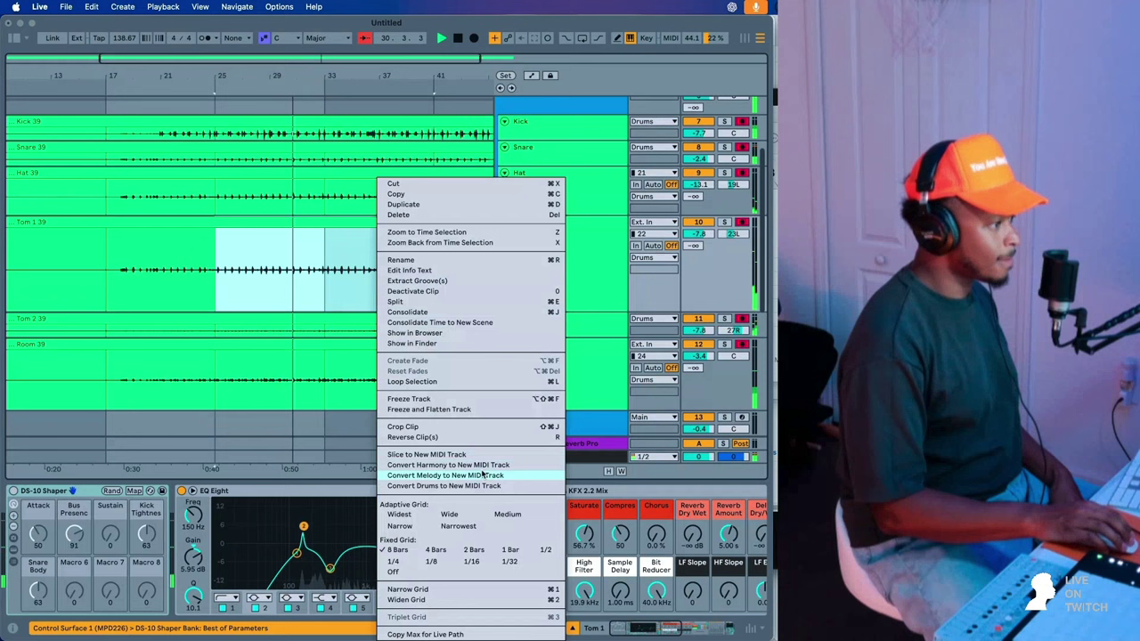
left_click(431, 381)
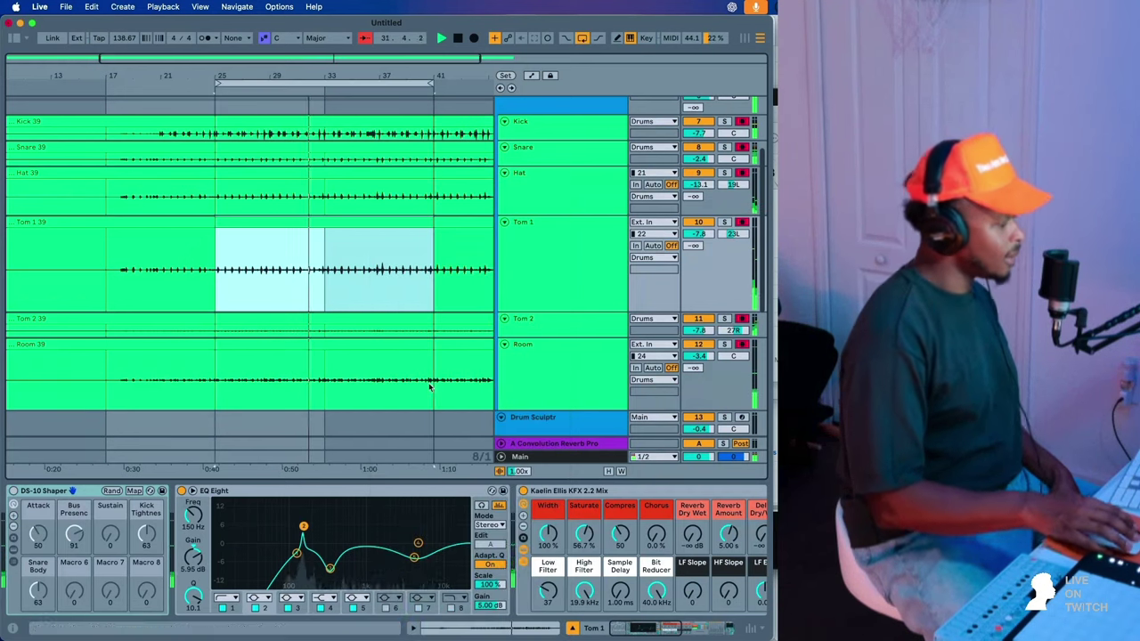
- Deactivate the Tom 1 and Tom 2 tracks
left_click(530, 189)
left_click(539, 327)
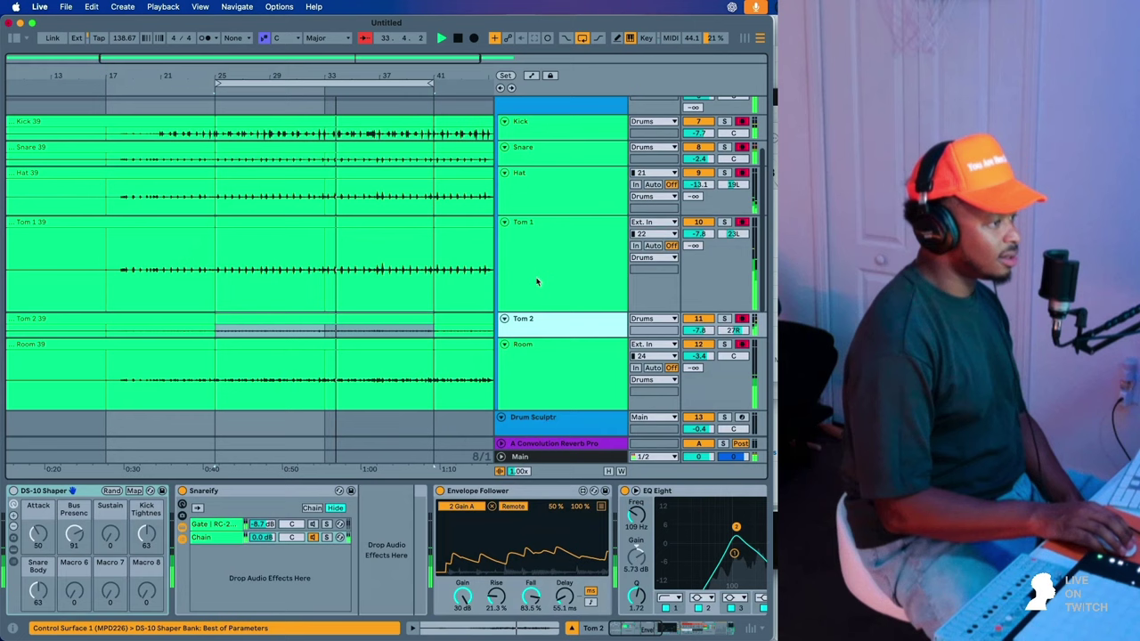
left_click(541, 282)
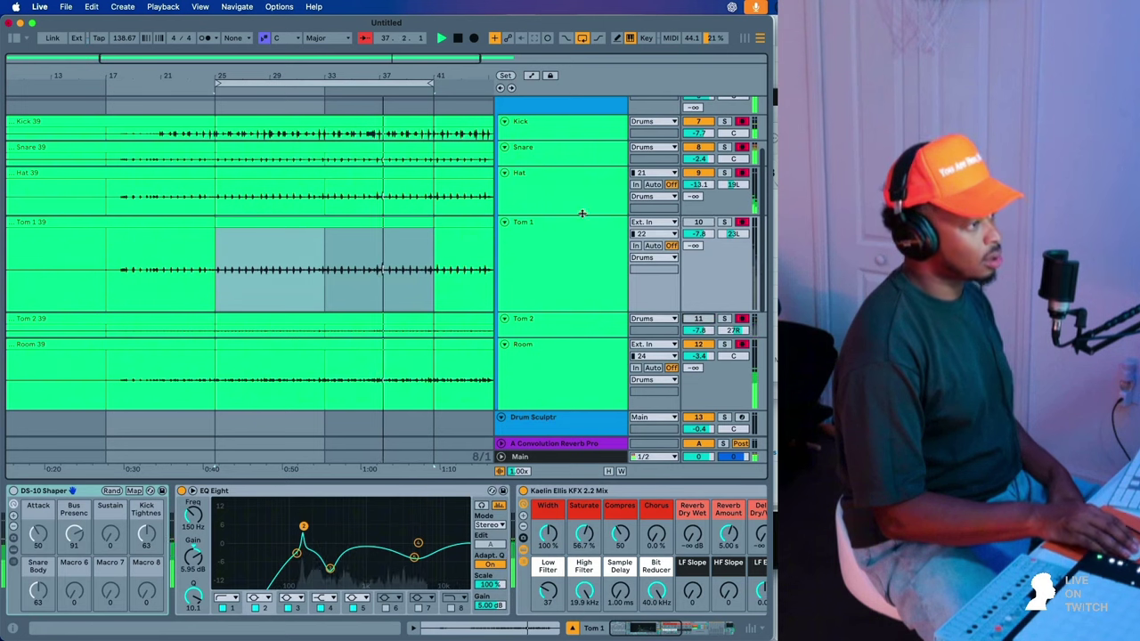
- Set the Low Filter in the Snare track's KFX rack to 44
left_click(560, 156)
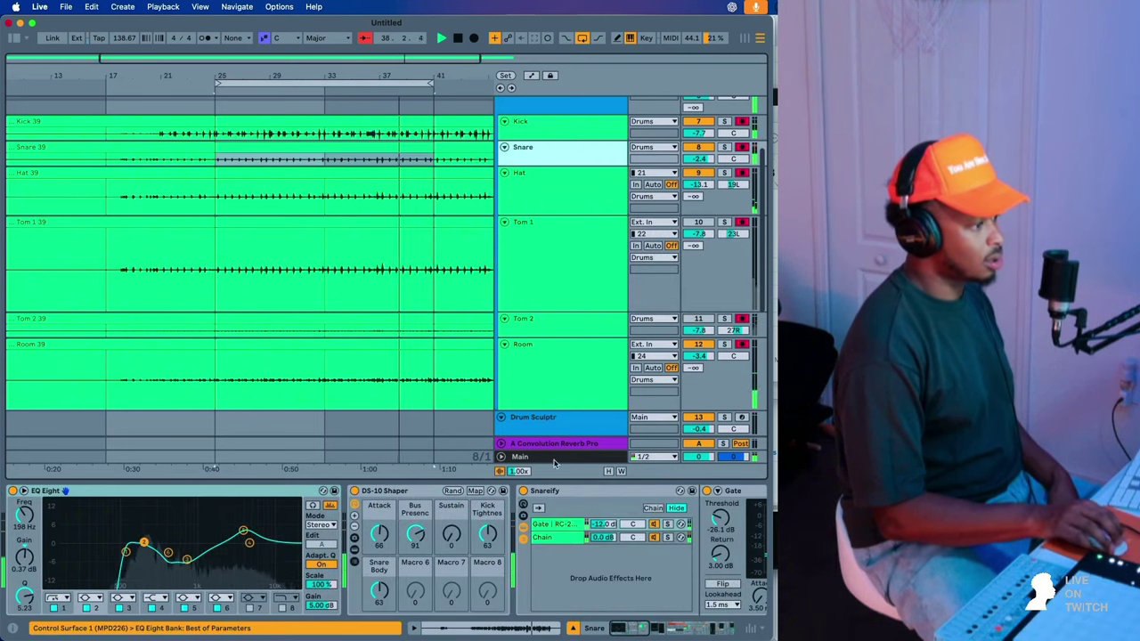
scroll(575, 575, "right", 10)
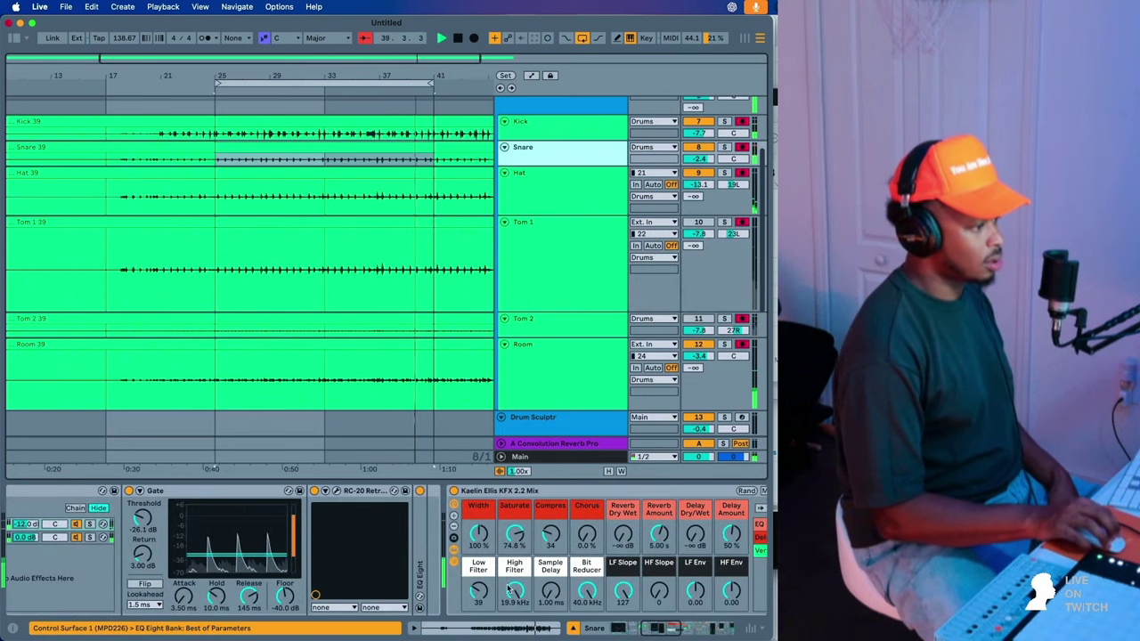
left_click(479, 591)
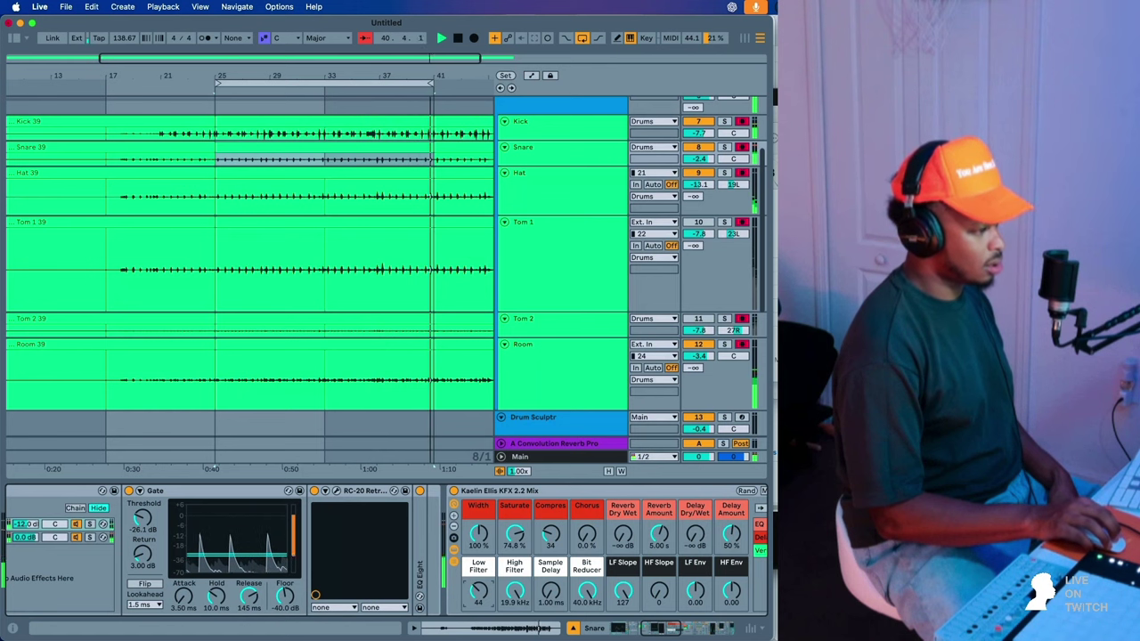
- Select the Room clip and review the device chain on its track through to the end
left_click(377, 344)
scroll(376, 344, "right", 5)
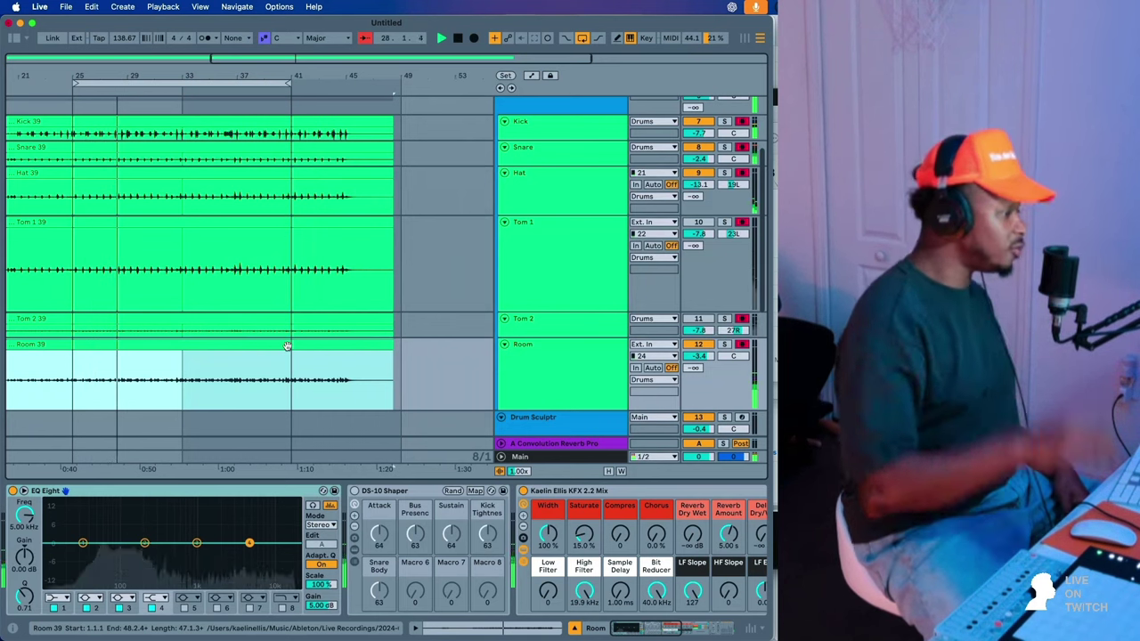
scroll(446, 544, "right", 10)
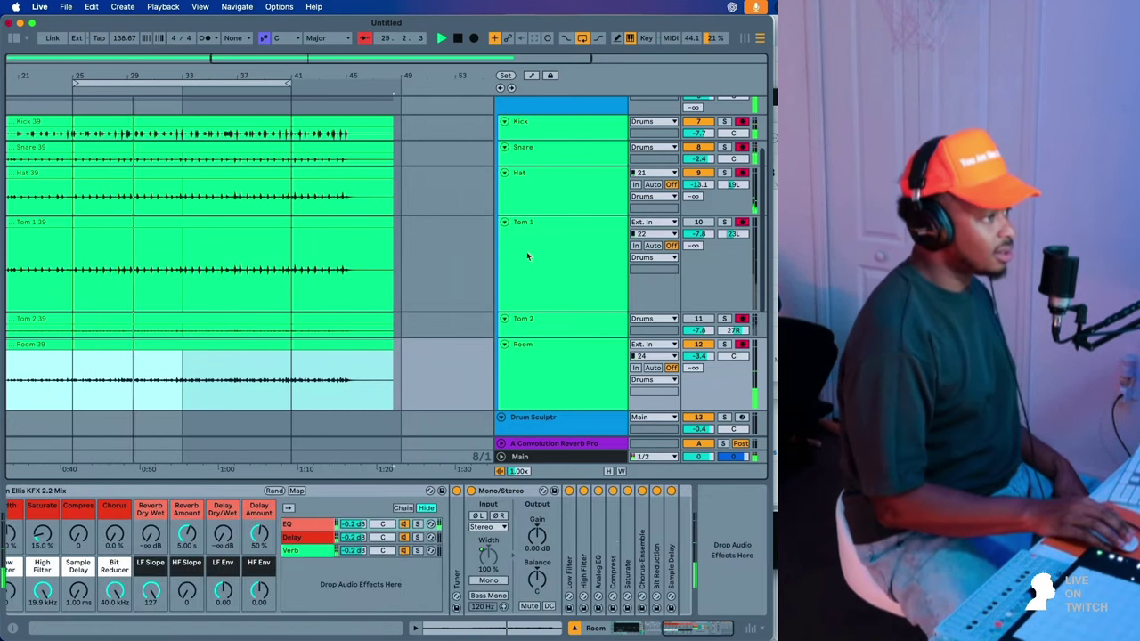
- In the Kick track's Analog EQ, set the slope to 48, FreqLow to 250 Hz and FreqHi to 2.50 kHz
scroll(531, 232, "up", 5)
left_click(529, 217)
left_click(537, 257)
left_click(534, 234)
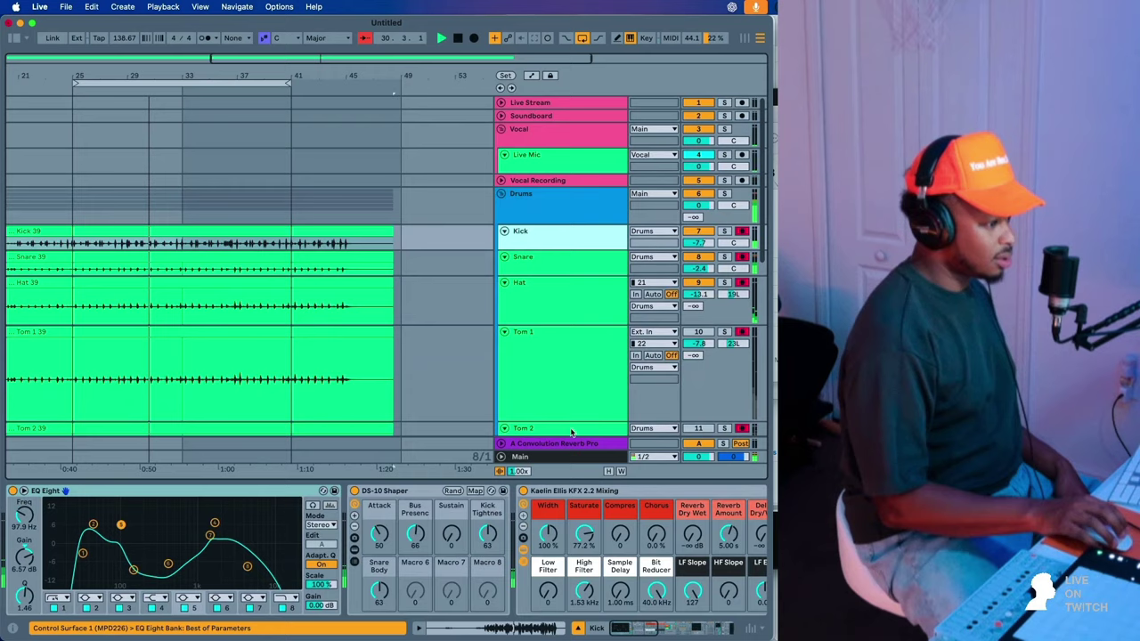
scroll(574, 492, "right", 5)
scroll(575, 493, "right", 5)
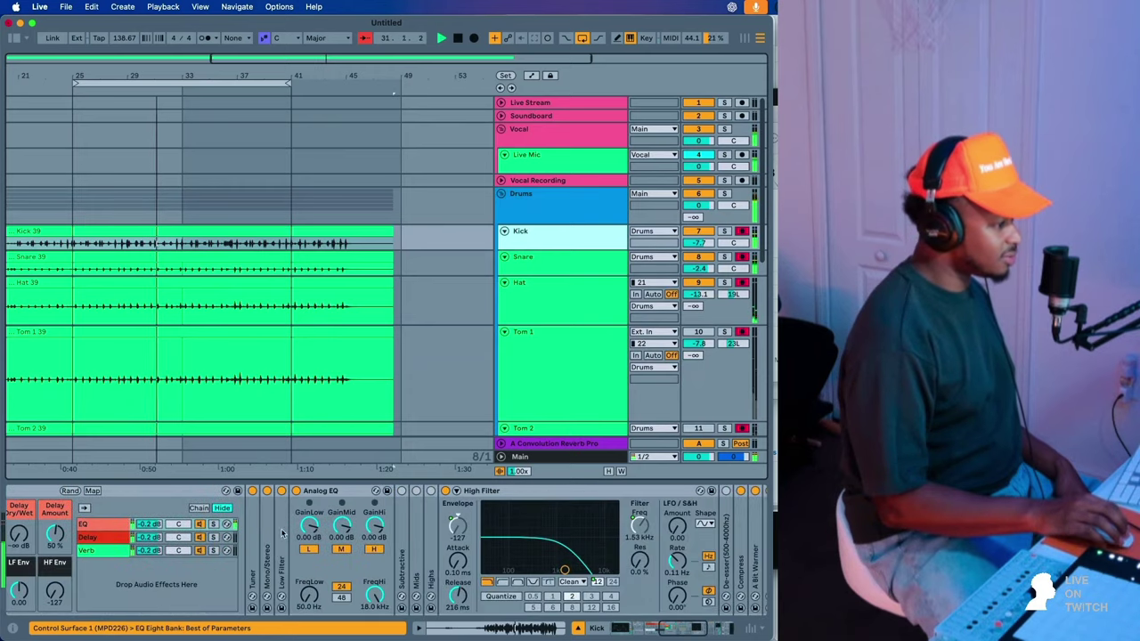
left_click(342, 597)
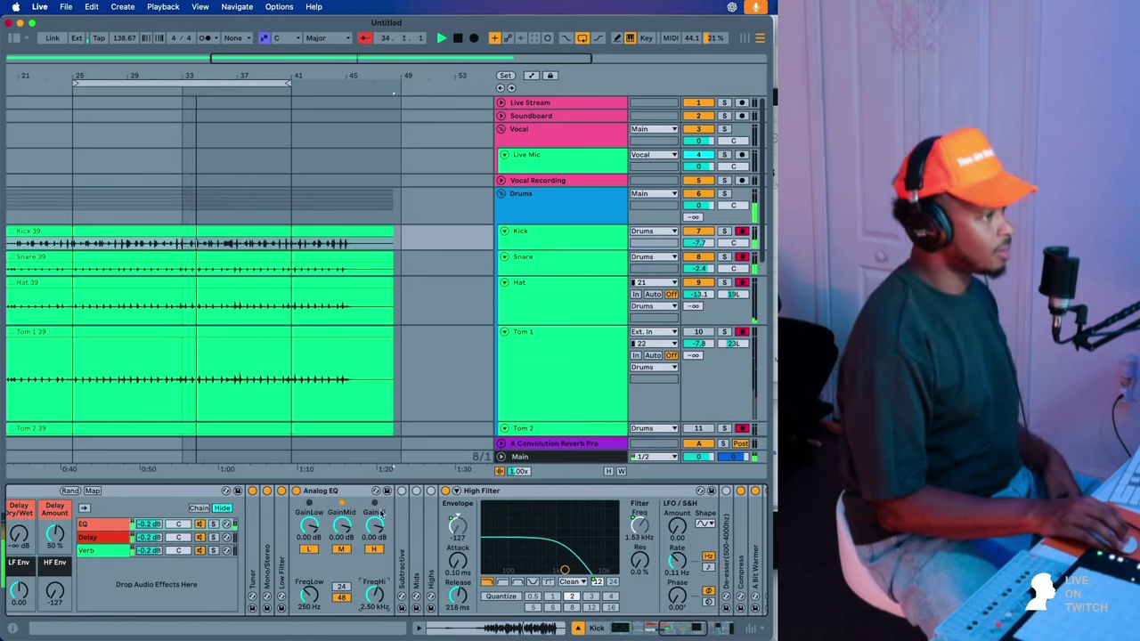
- Search the whole library for "convo" and add Convolution Reverb Pro to the end of the Drums group's device chain
scroll(285, 321, "left", 3)
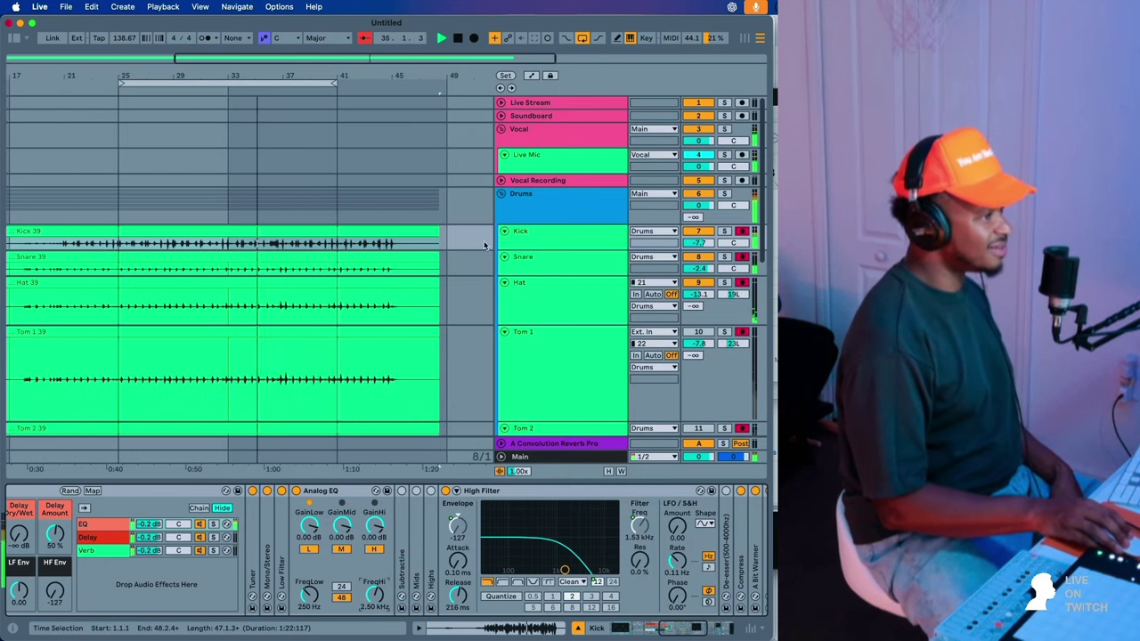
left_click(539, 209)
key("alt+super+b")
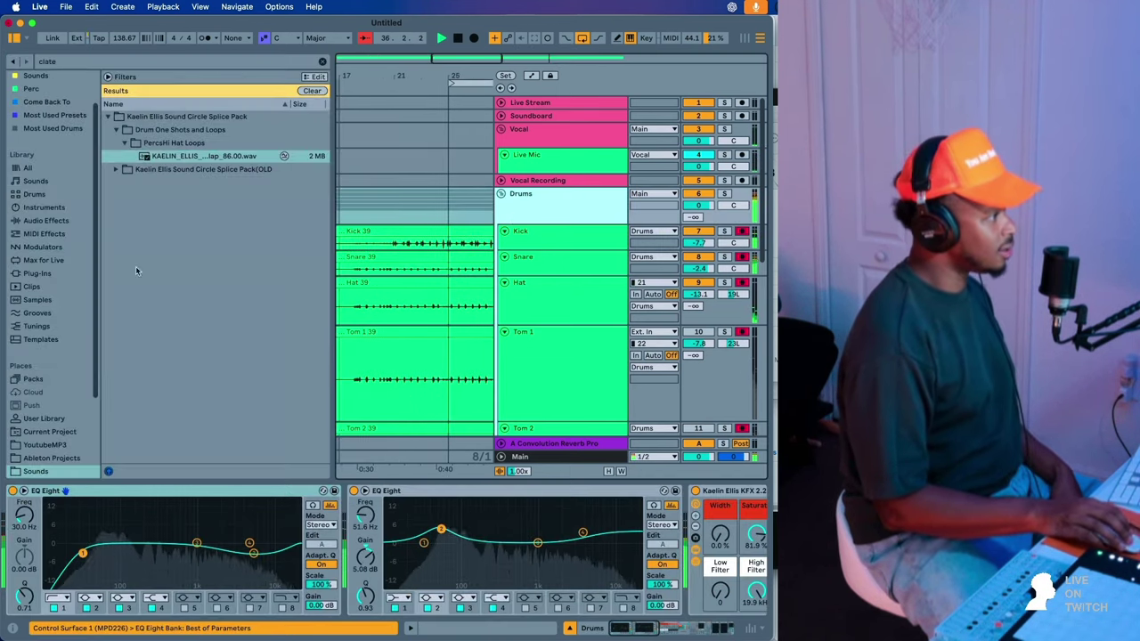
left_click(78, 63)
key("BackSpace")
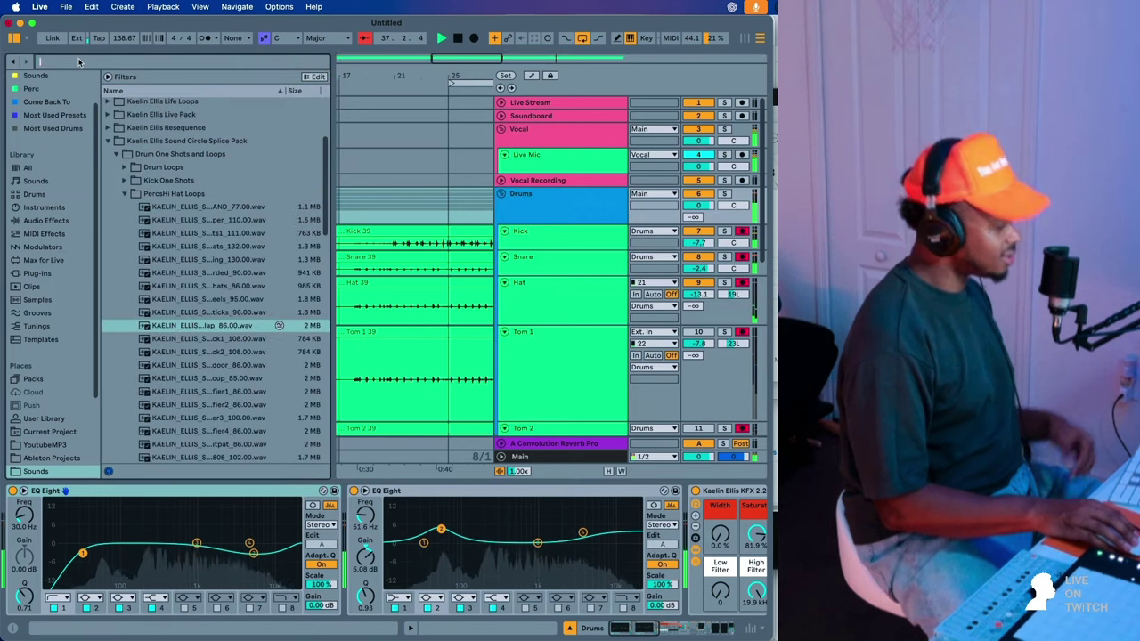
type("convo")
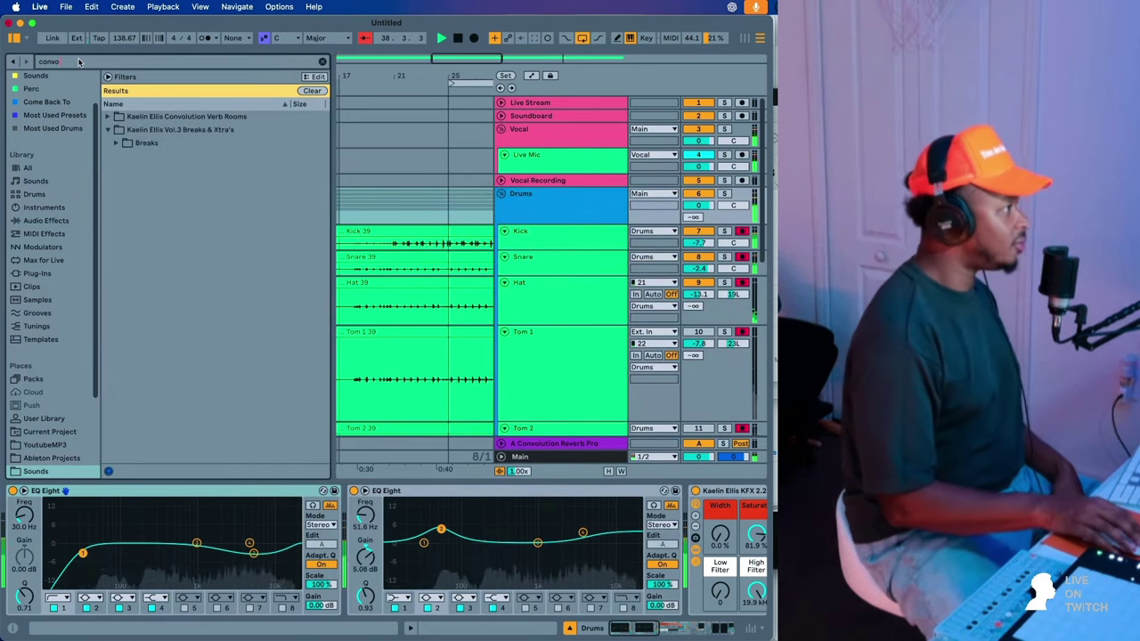
scroll(64, 134, "up", 3)
left_click(37, 208)
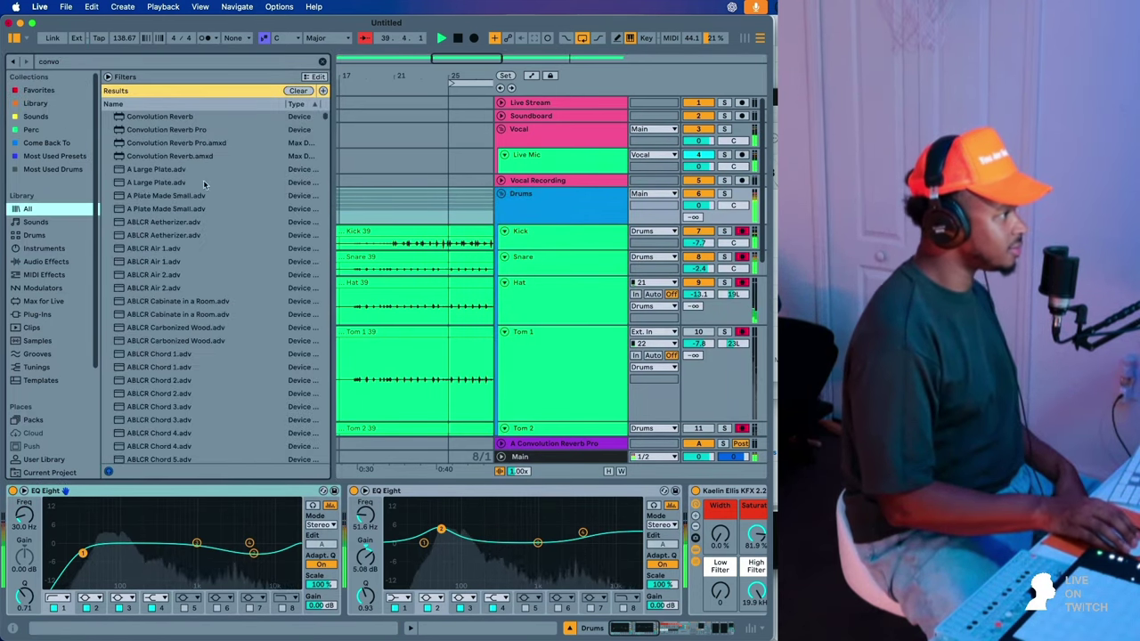
left_click(165, 129)
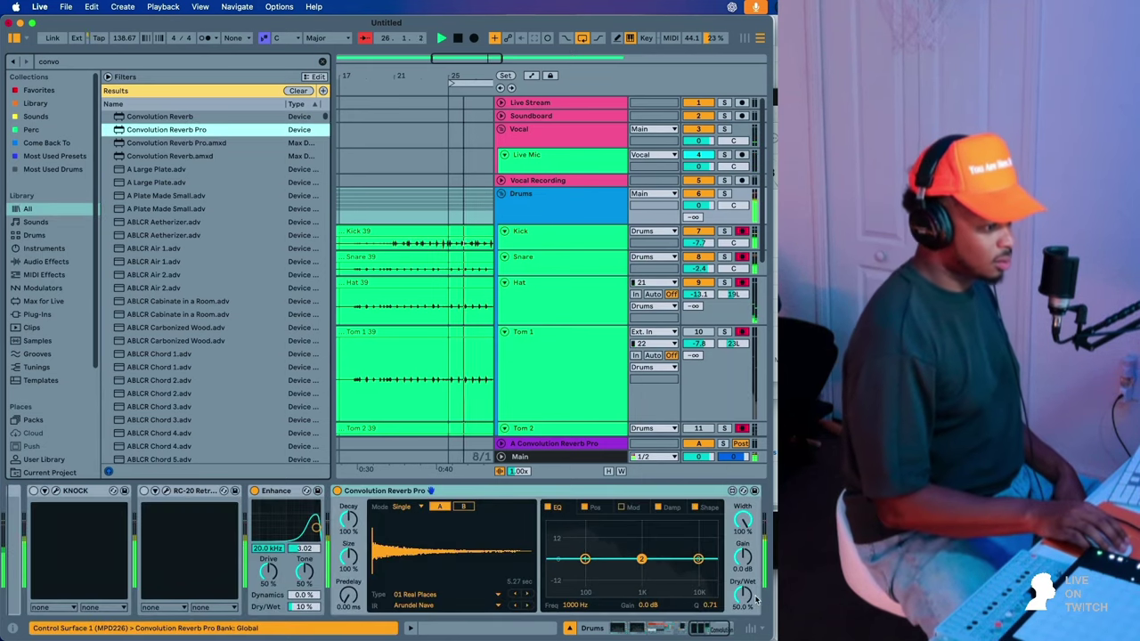
- Set the Convolution Reverb Pro's Dry/Wet to 100%, Decay to 1.00% and Width to 0.00%
left_click_drag(744, 595, 744, 506)
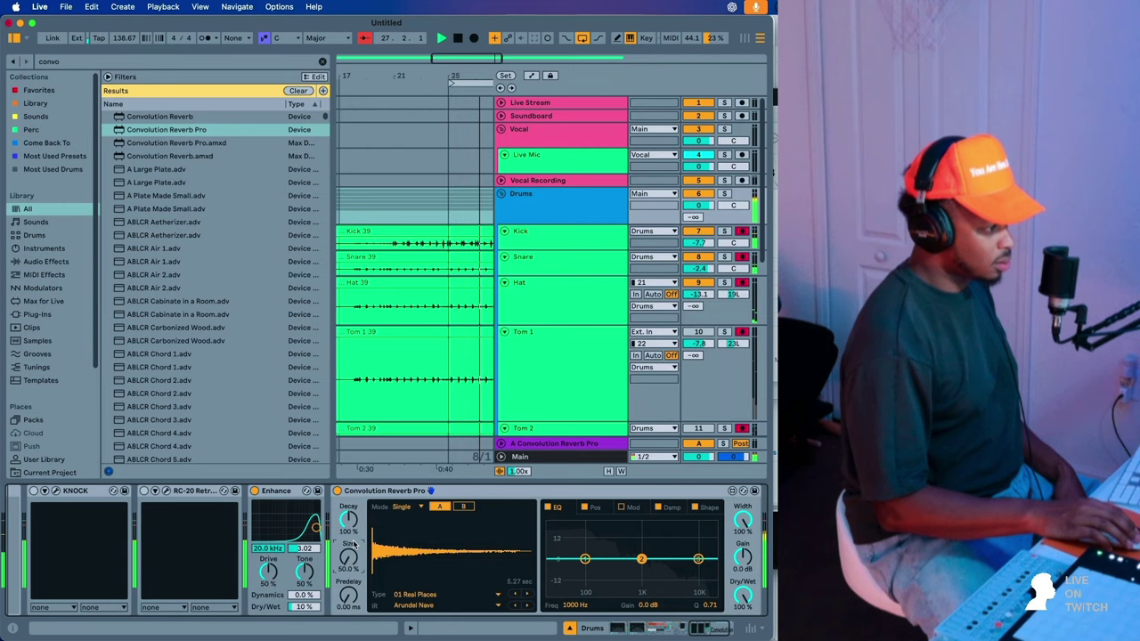
left_click_drag(349, 520, 349, 609)
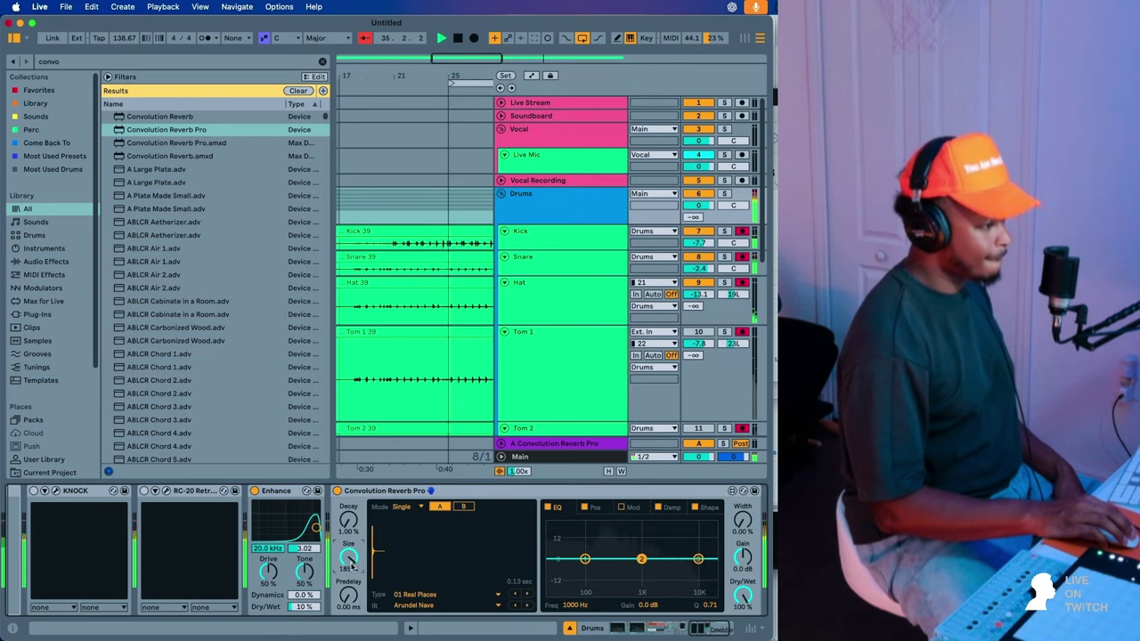
- Load the Ely Chapel impulse response from 01 Real Places and set the reverb's Size to 106%
left_click(405, 594)
left_click(406, 583)
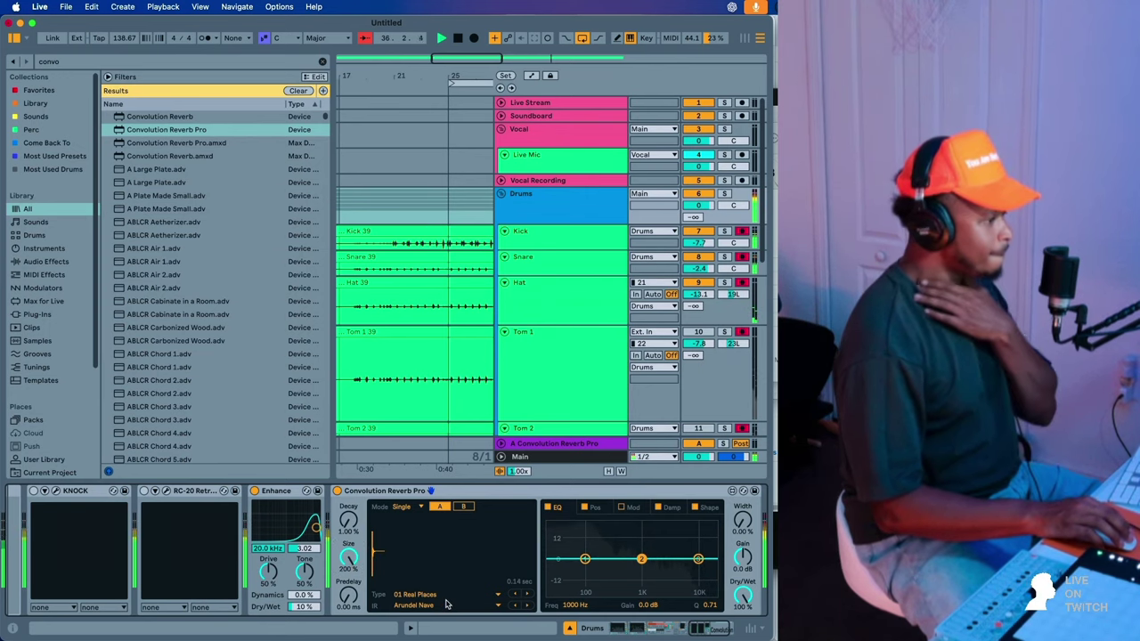
left_click(419, 606)
left_click(443, 322)
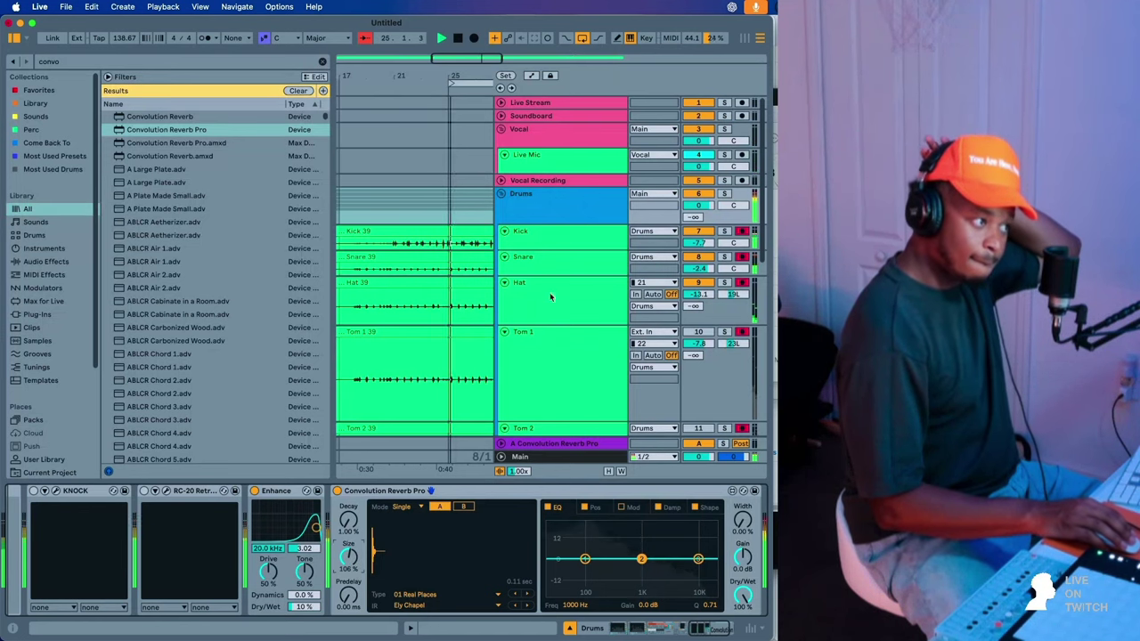
- On the Drums group's Enhance device, set the filter frequency to 7.63 kHz and its bandwidth to 3.86
left_click(545, 264)
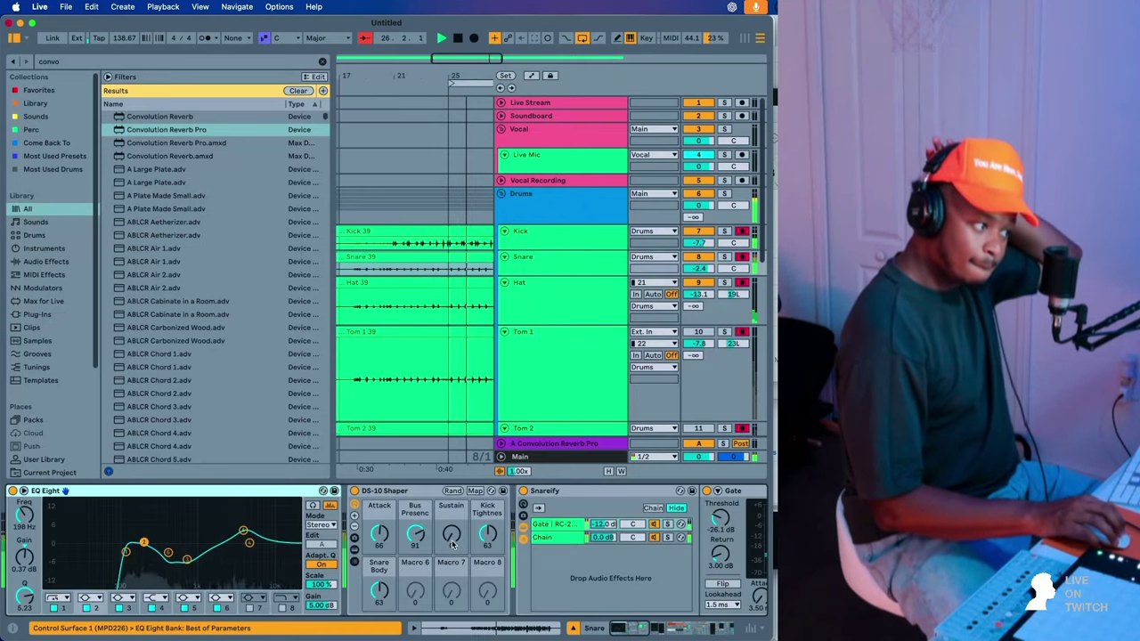
left_click(571, 212)
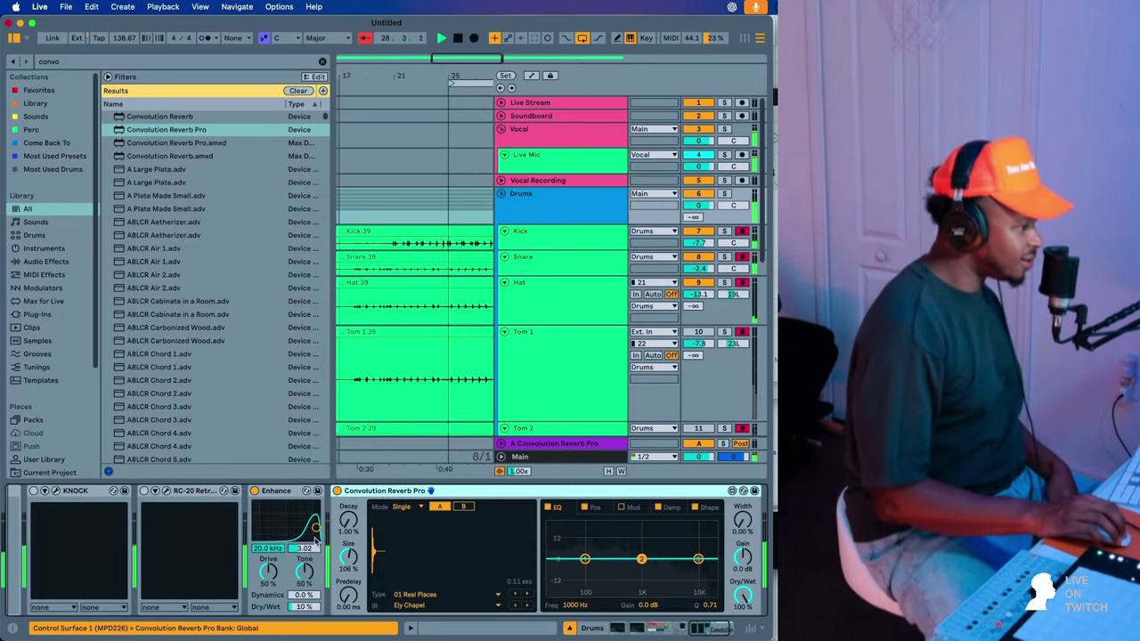
left_click_drag(316, 541, 317, 536)
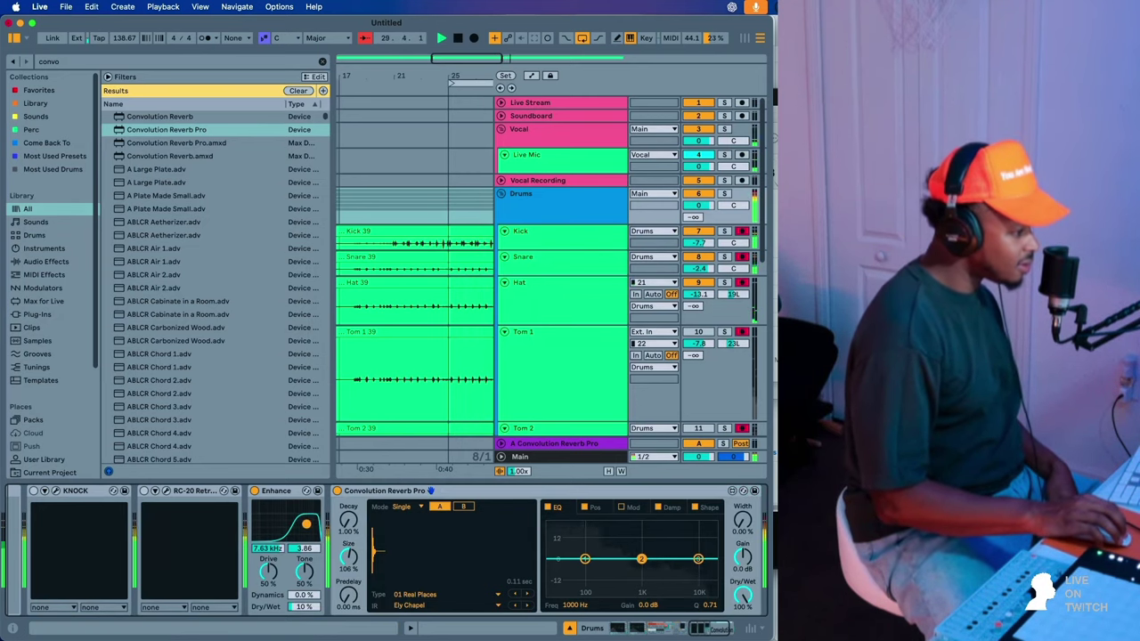
- On the Drums group's second EQ Eight, set the low boost on band 2 to 2.11 dB at 50.5 Hz
left_click(551, 230)
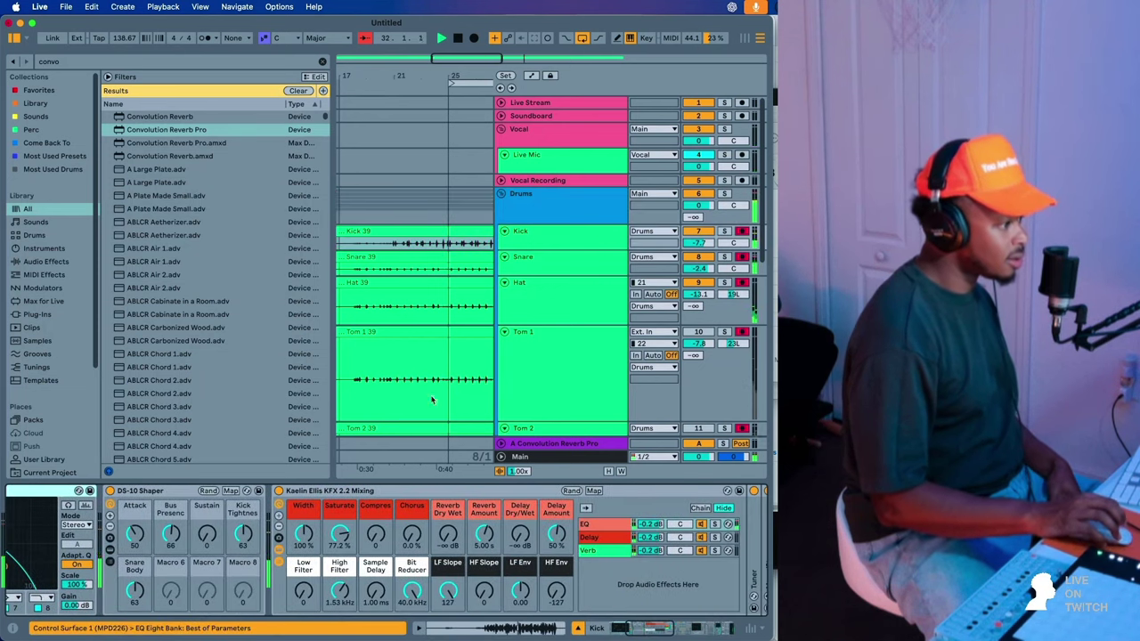
scroll(201, 589, "left", 5)
left_click(540, 204)
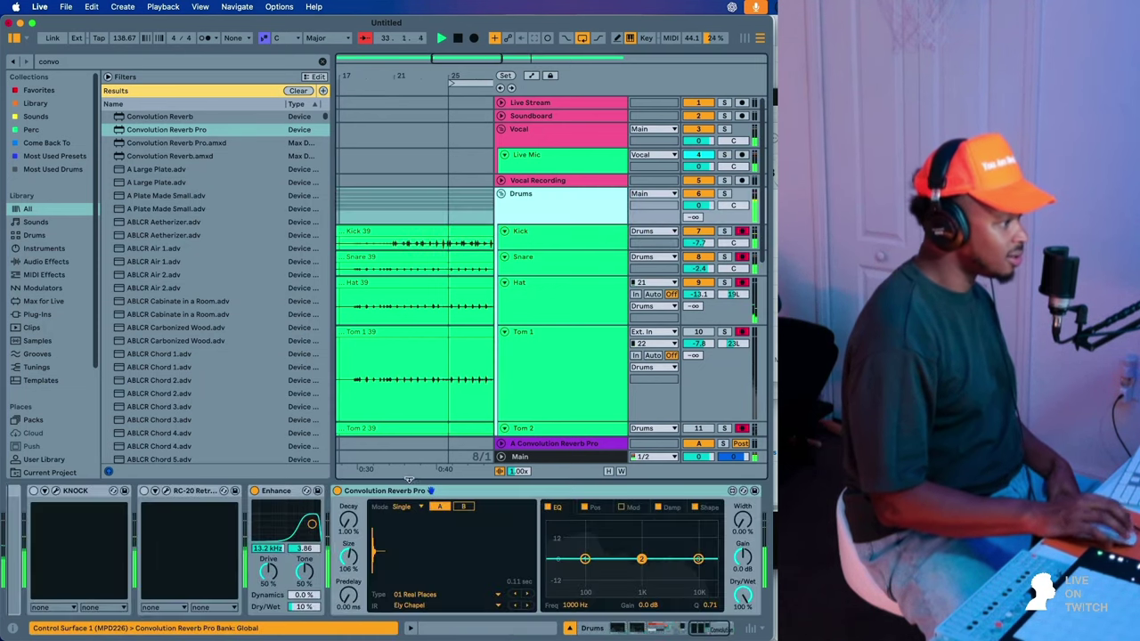
scroll(317, 553, "left", 15)
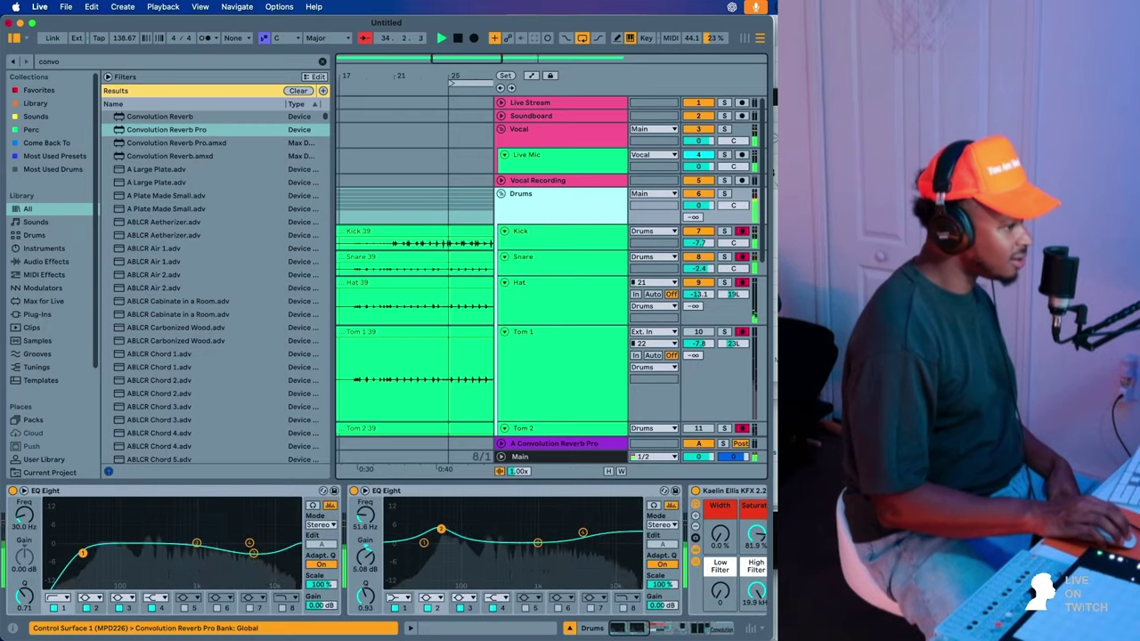
left_click_drag(441, 529, 441, 537)
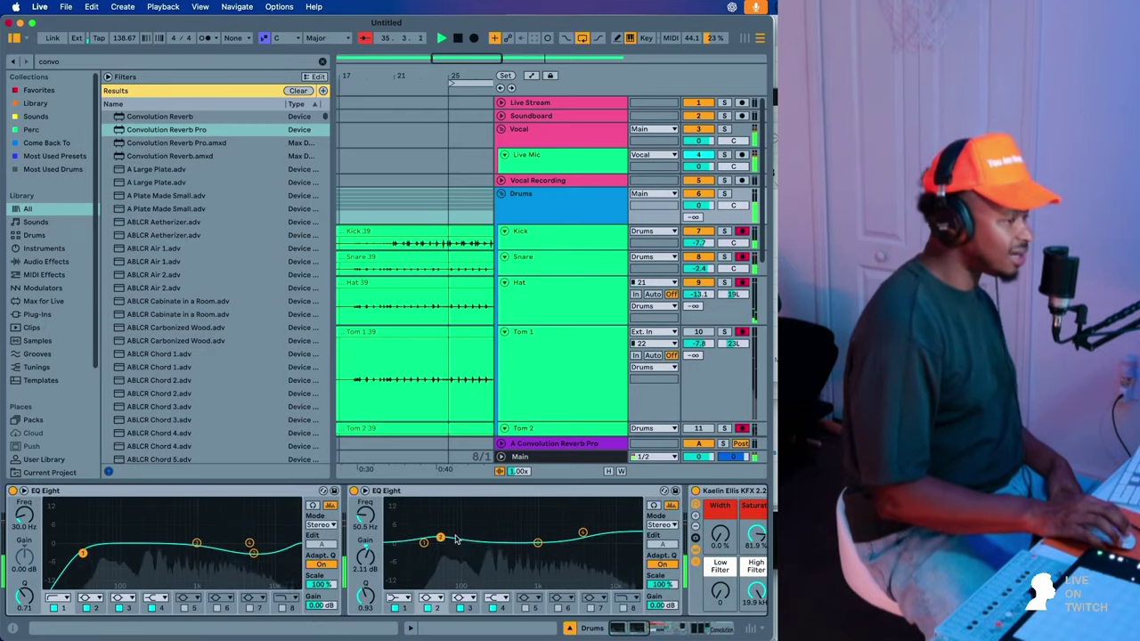
- Move Convolution Reverb Pro ahead of RC-20 Retro Color in the Drums group's device chain
left_click(561, 207)
scroll(637, 539, "right", 15)
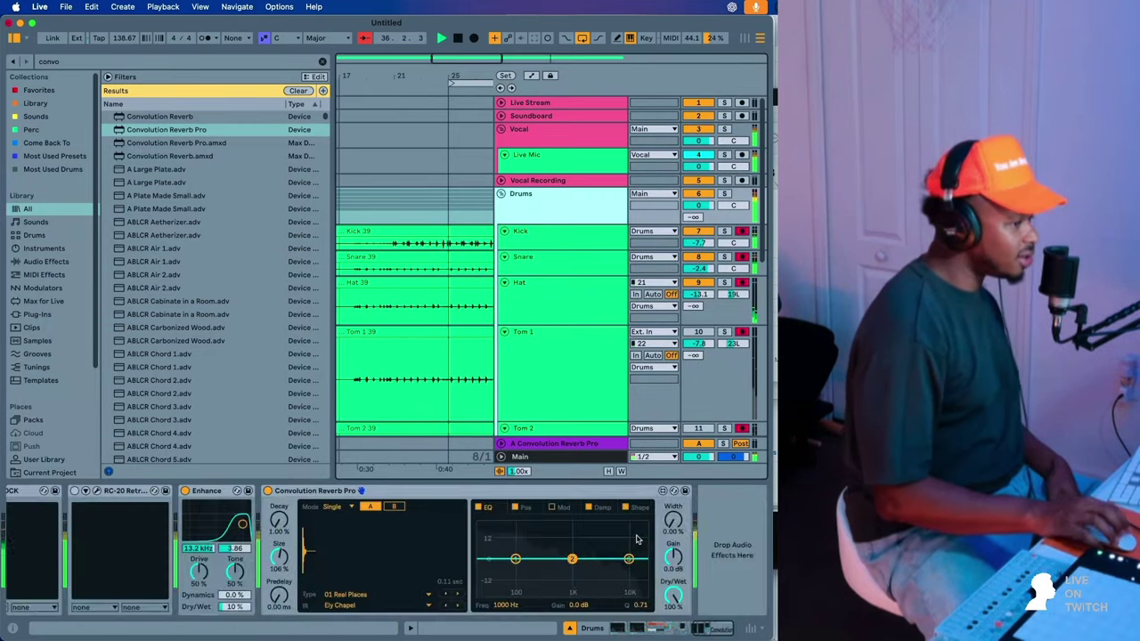
left_click(334, 492)
left_click_drag(68, 525, 71, 526)
- On the Snare track's KFX 2.2 Mix rack, set the Low Filter to 54
left_click(527, 257)
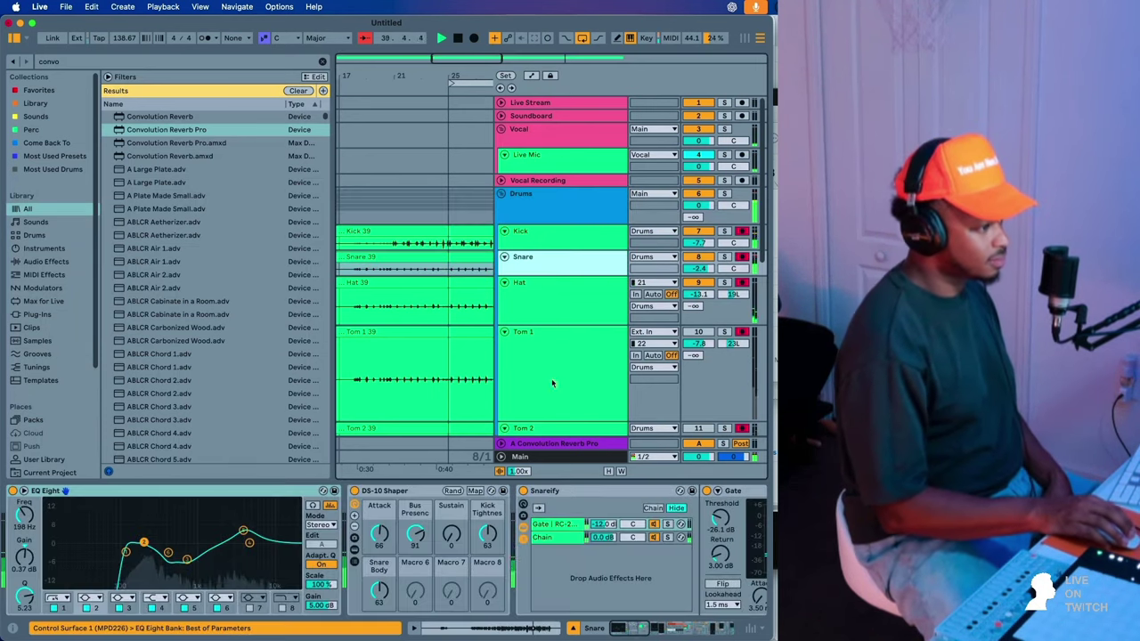
scroll(567, 558, "right", 5)
left_click(235, 594)
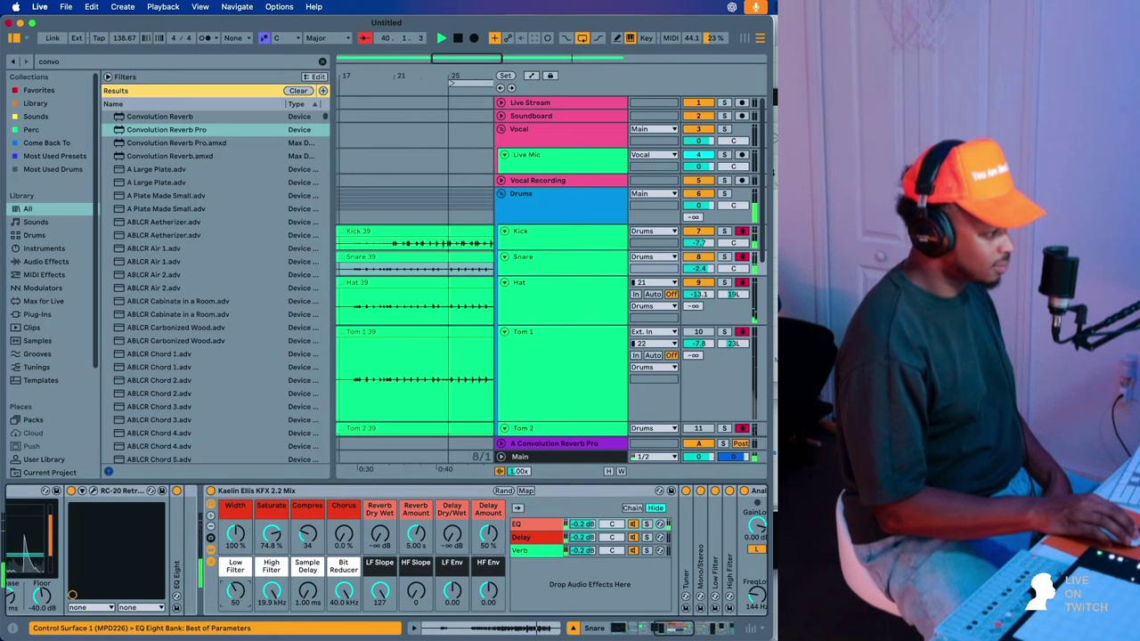
- Audition the Room track in solo and return to the full drum mix
scroll(611, 282, "down", 5)
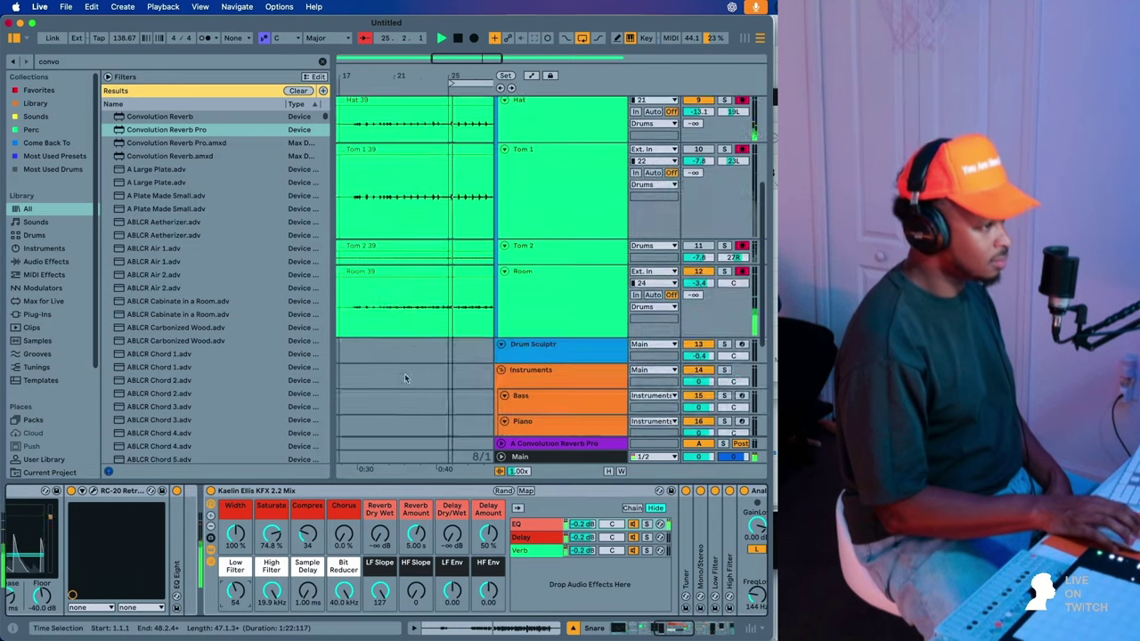
left_click(722, 264)
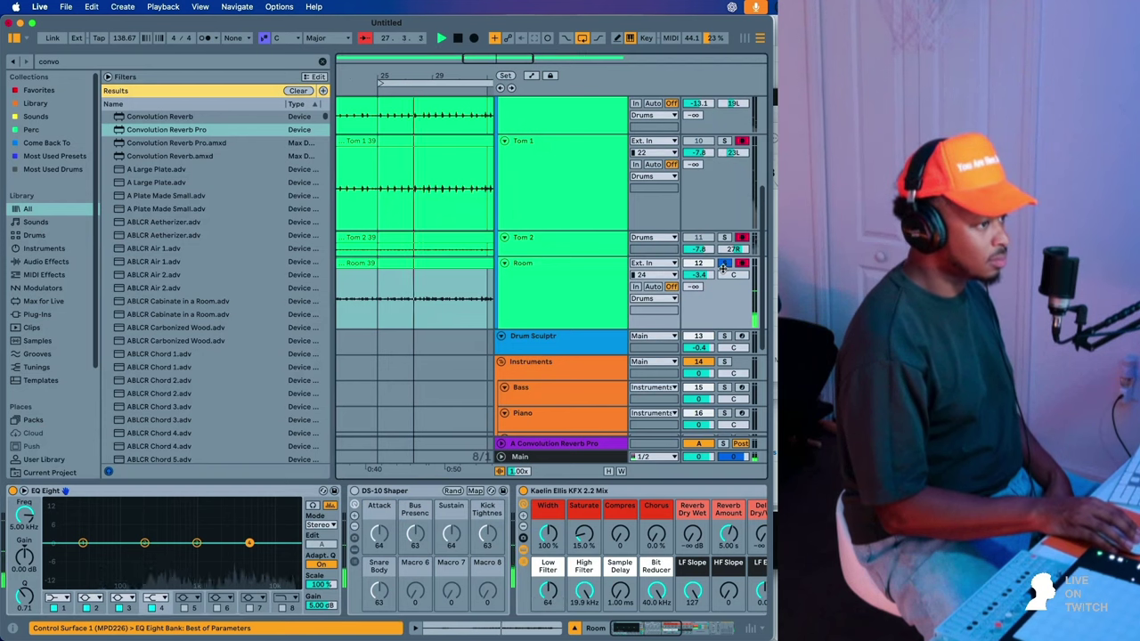
scroll(611, 269, "up", 5)
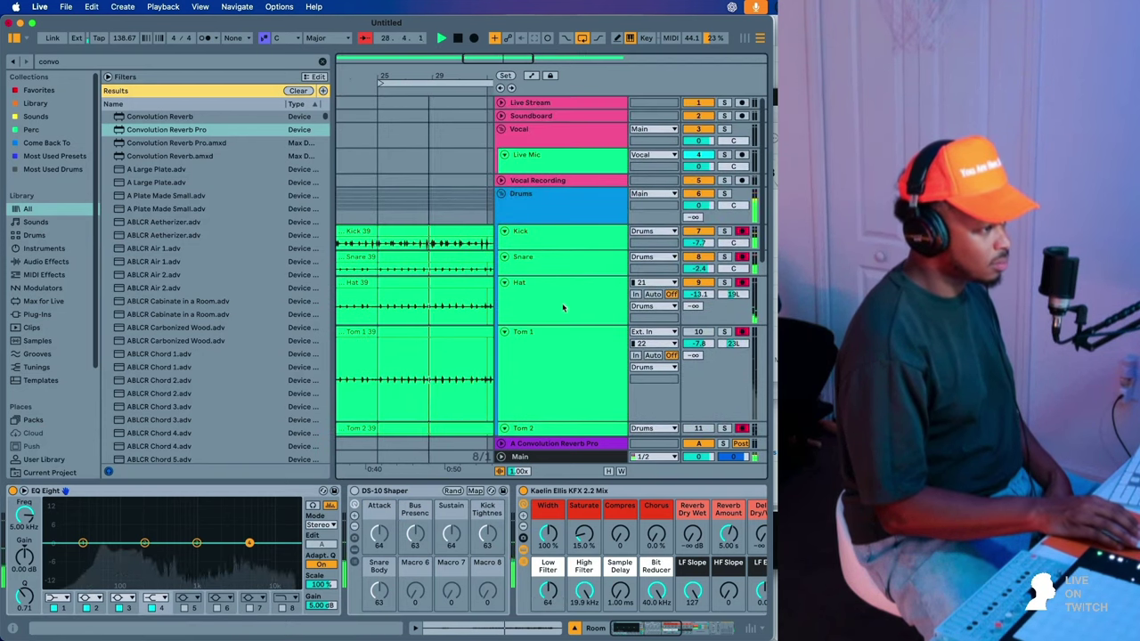
left_click(547, 309)
left_click(565, 214)
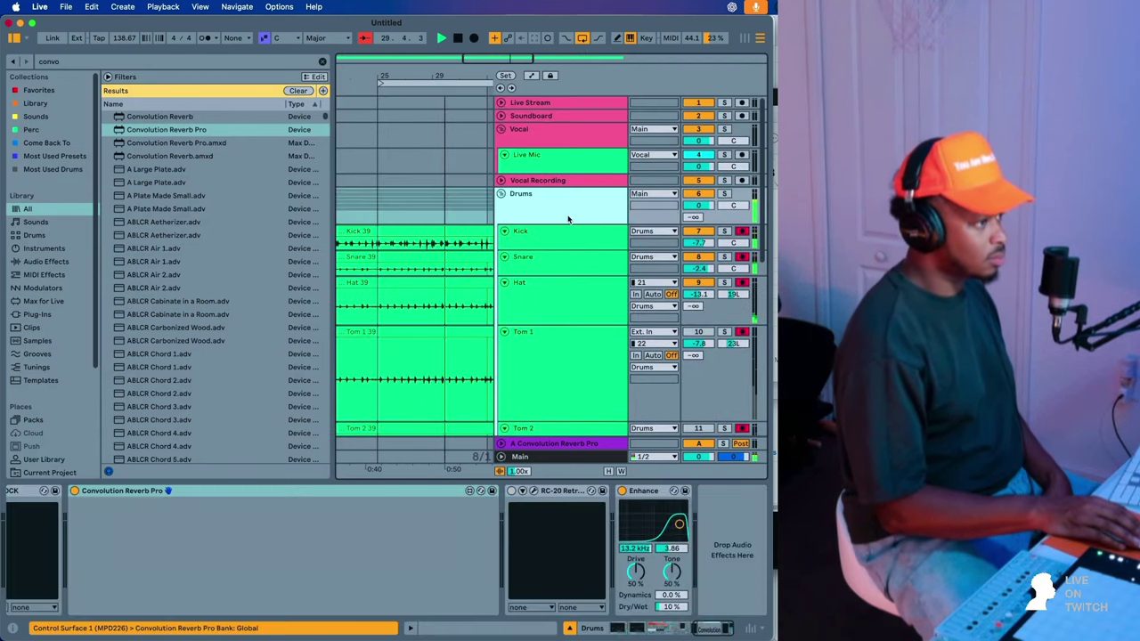
- On the Room track's KFX 2.2 Mix rack, set the Low Filter to 47
left_click(556, 256)
scroll(570, 303, "down", 3)
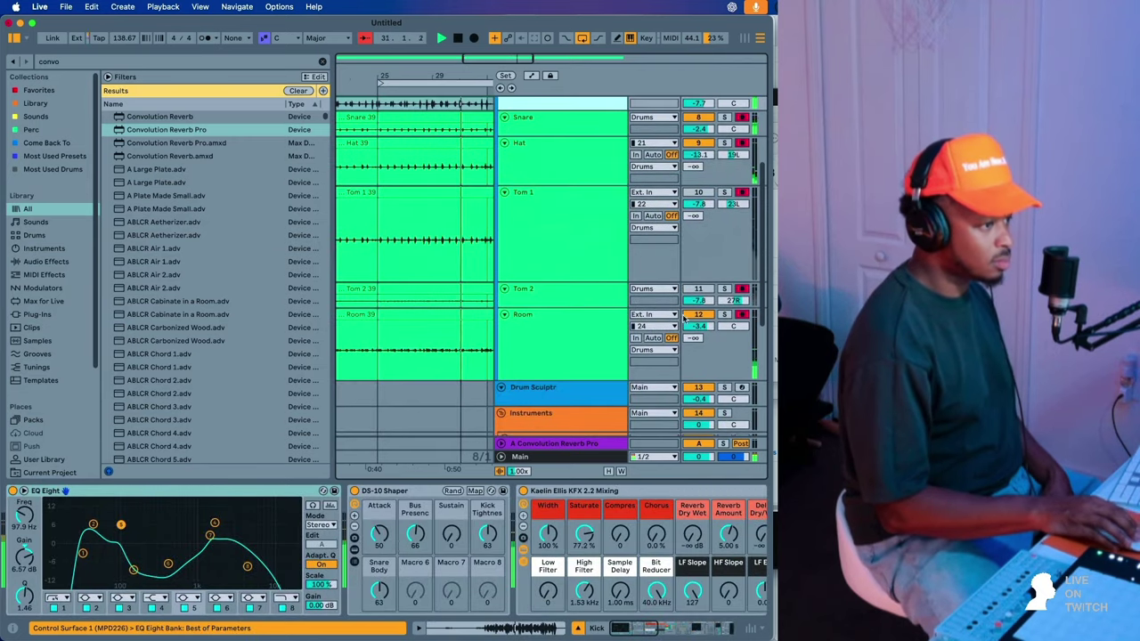
left_click(588, 332)
left_click_drag(548, 592, 548, 603)
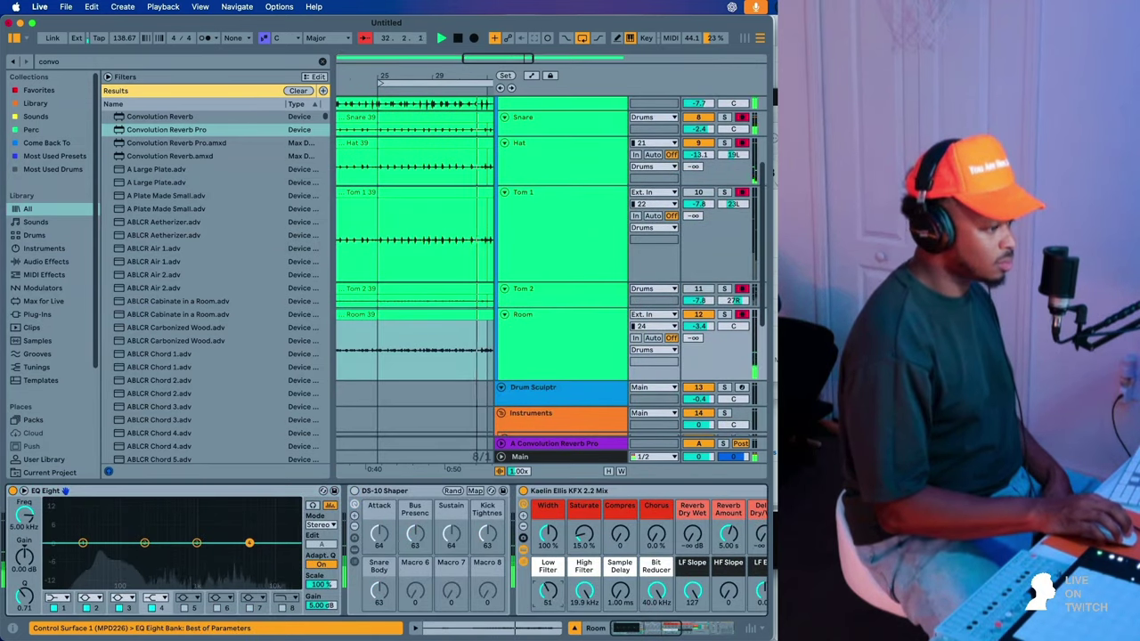
scroll(552, 267, "up", 3)
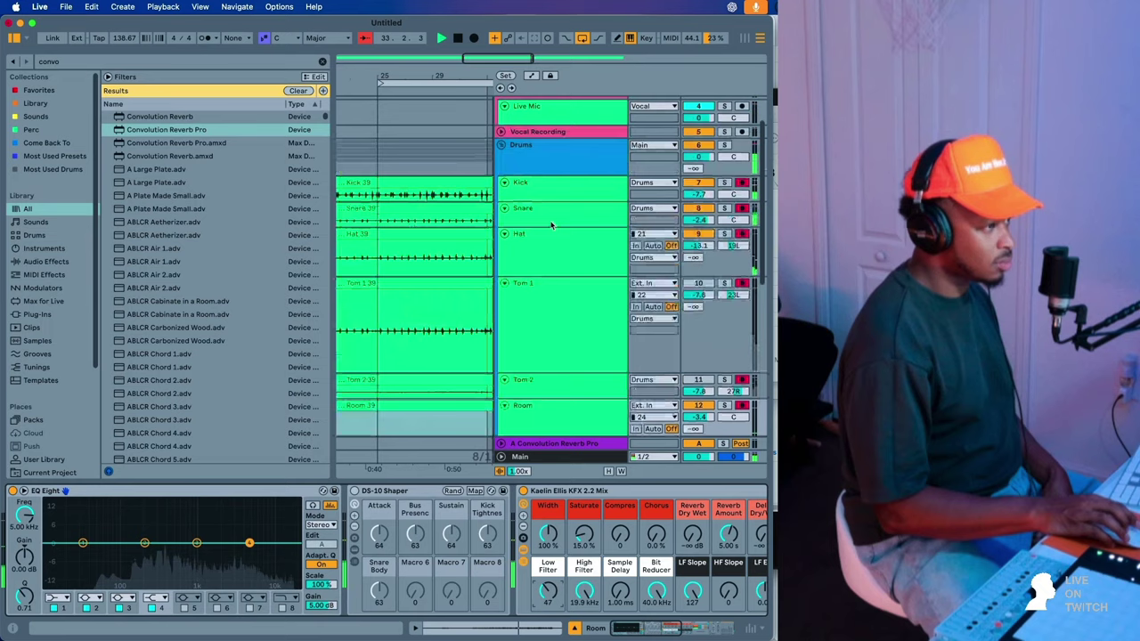
- Audition the Kick and Snare tracks one at a time in solo
left_click(550, 234)
left_click(723, 207)
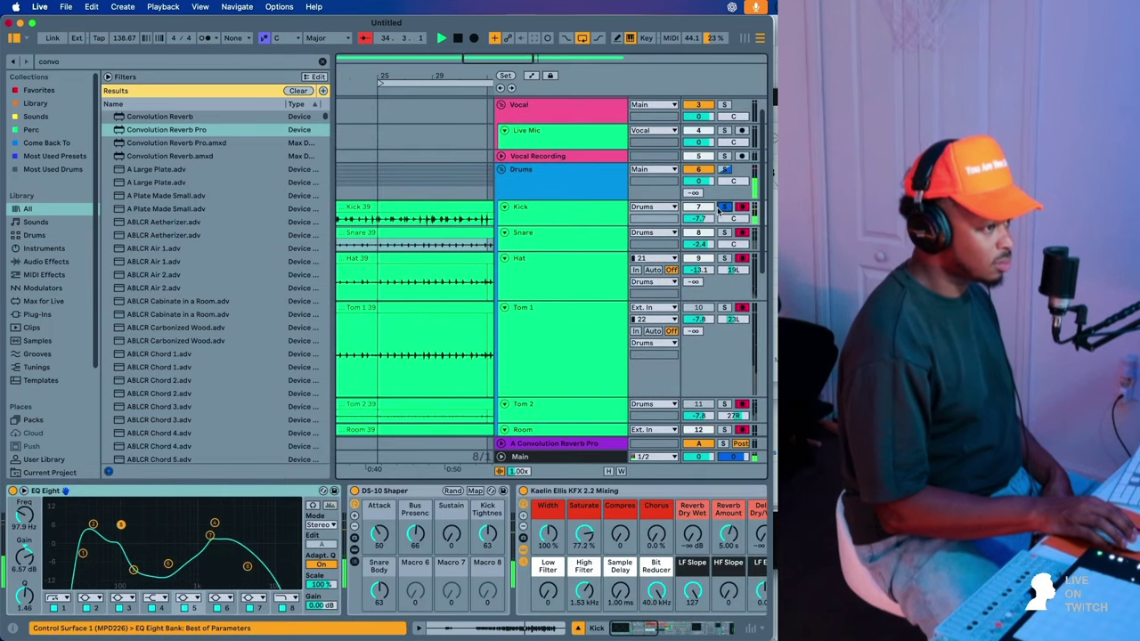
left_click(724, 234)
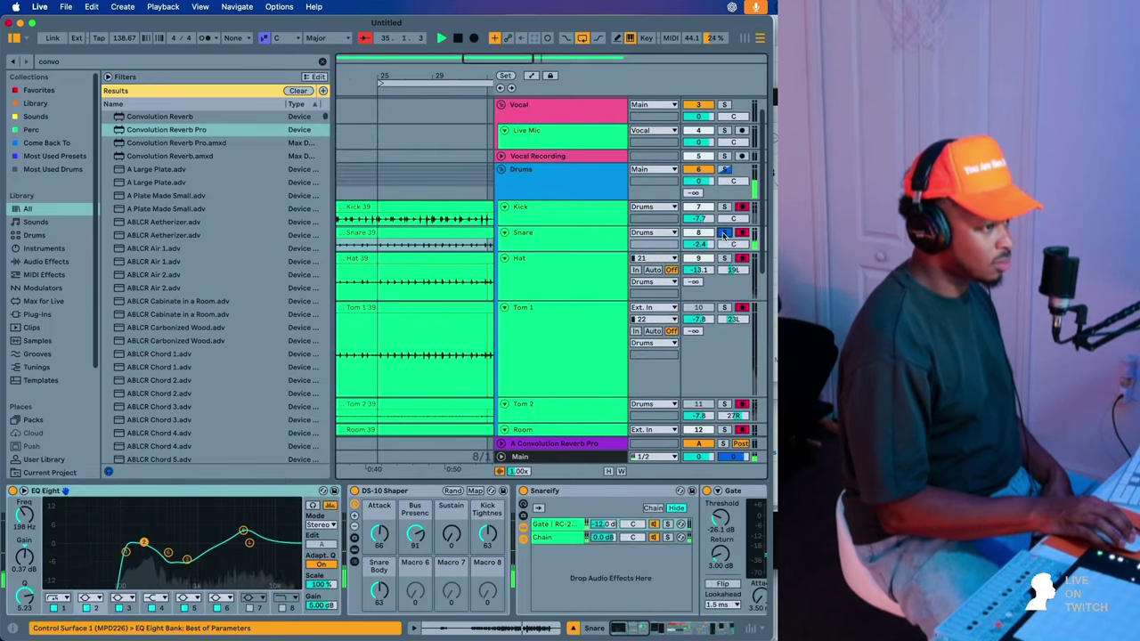
- Raise the Compres amount on the soloed Snare track's KFX 2.2 Mix rack to 114
left_click(595, 236)
scroll(113, 563, "down", 10)
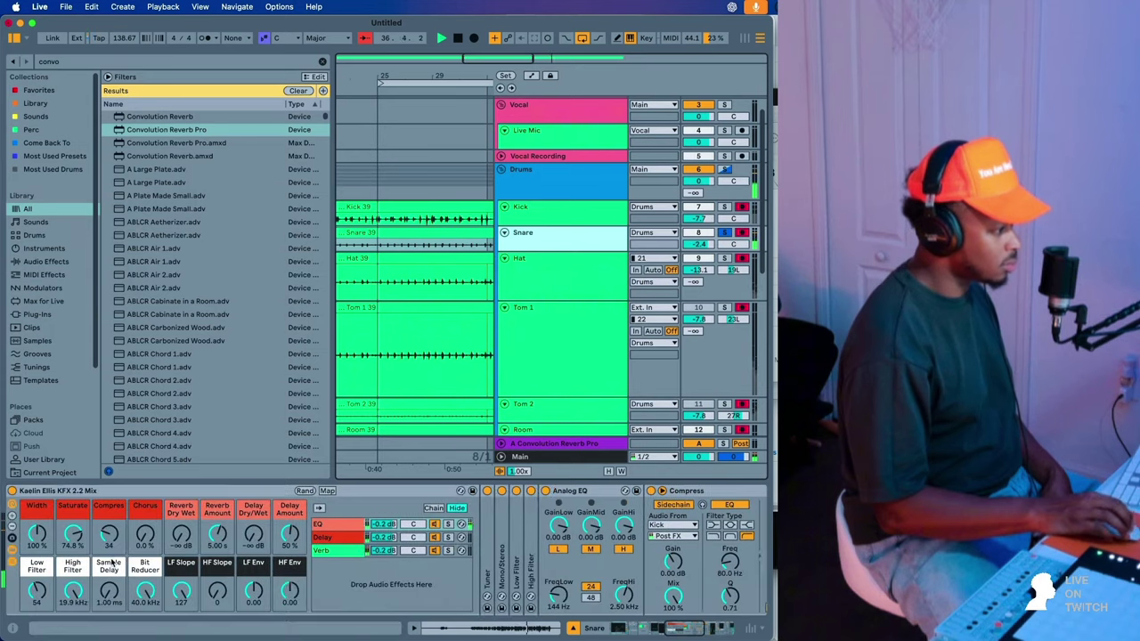
left_click_drag(109, 537, 110, 505)
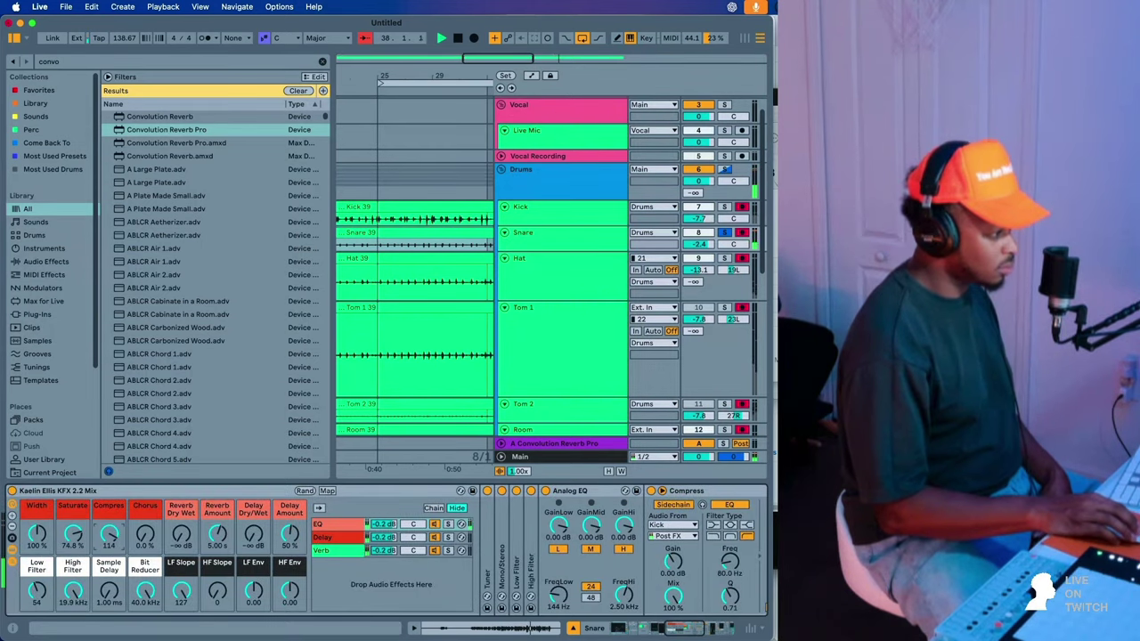
- Solo the whole Drums group and set the Snare track's KFX 2.2 Mix Compres amount to 43
left_click(726, 170)
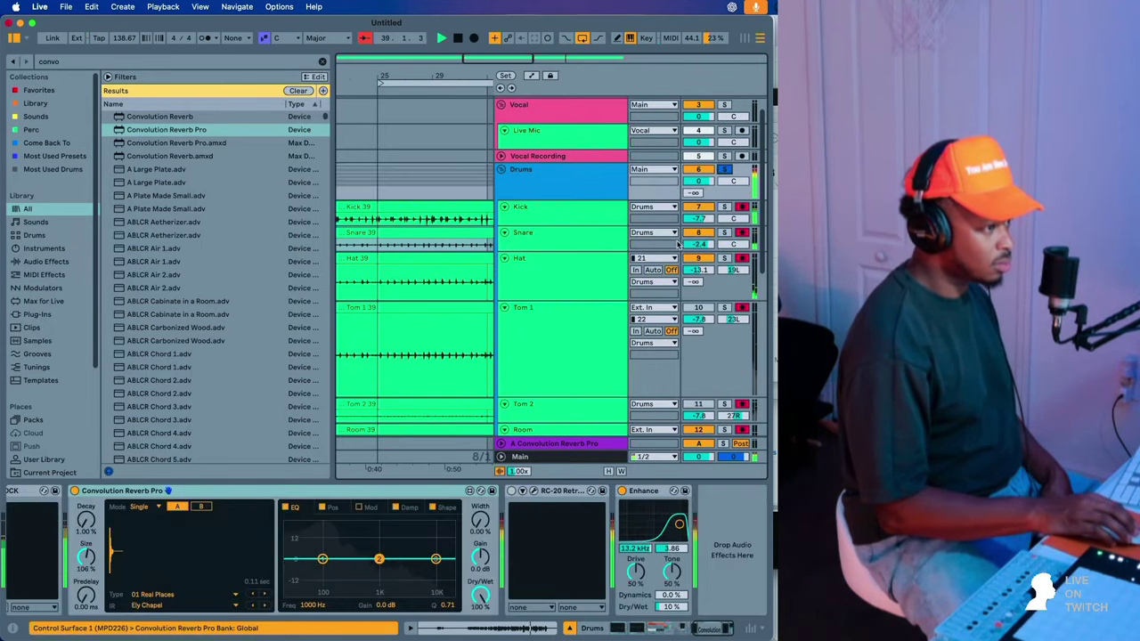
left_click(514, 238)
scroll(431, 547, "down", 8)
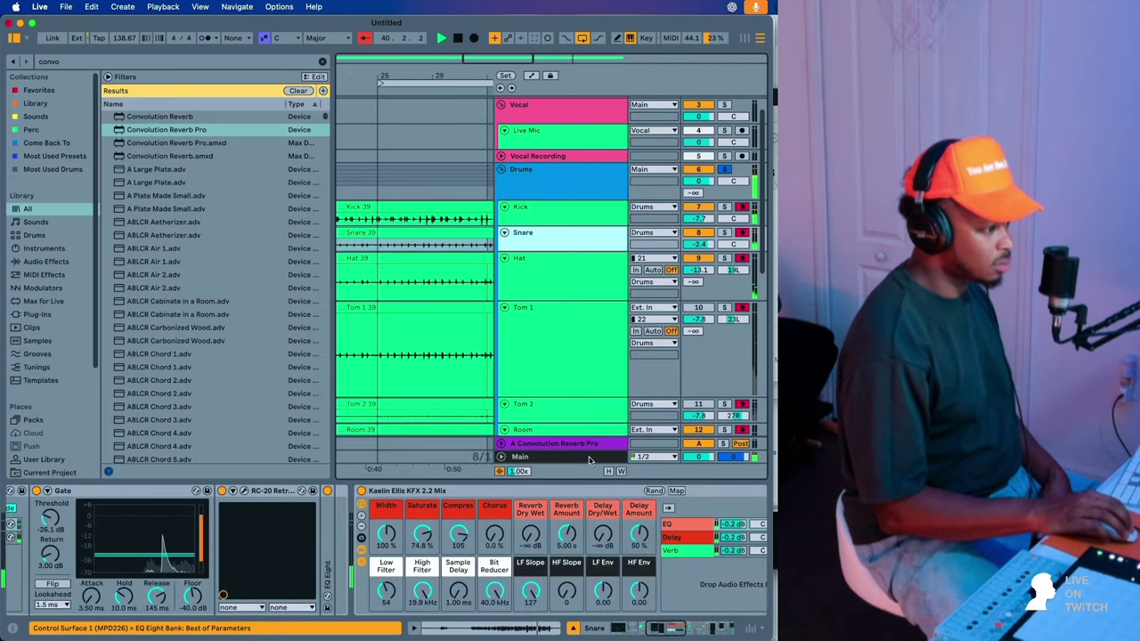
left_click_drag(450, 530, 450, 553)
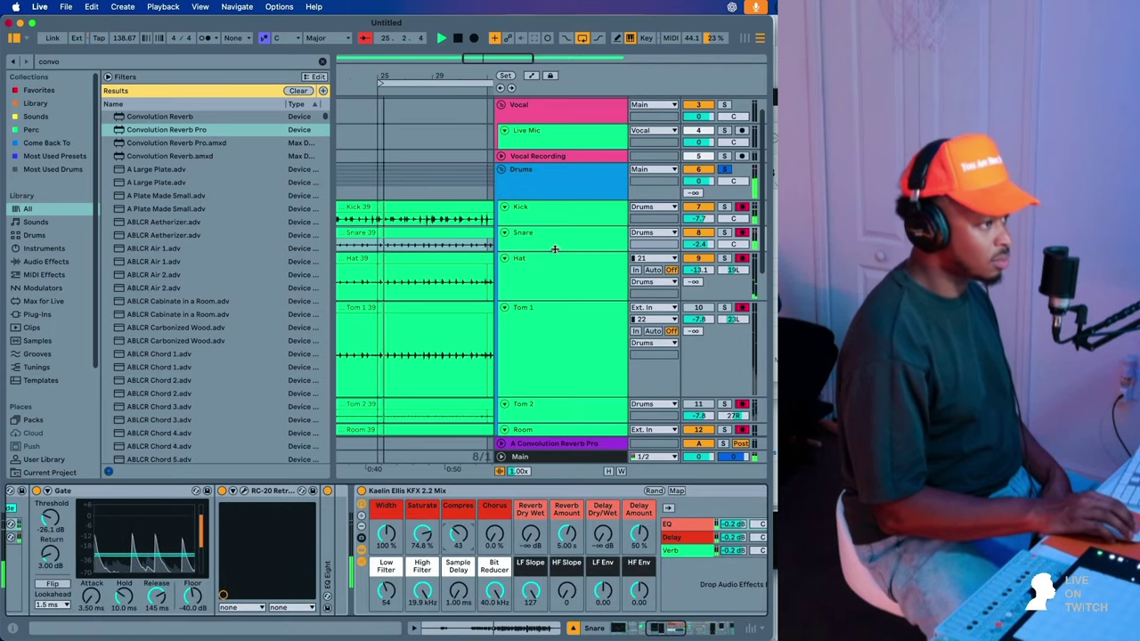
- Mute the Hat track and bring up the Tom 1 track's device chain
left_click(709, 260)
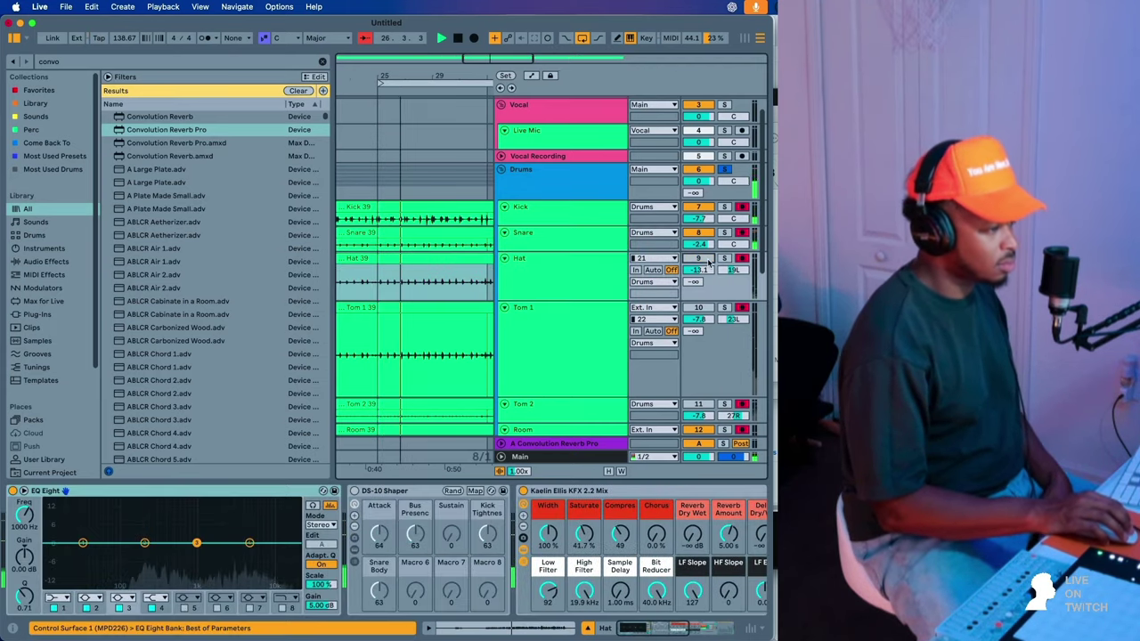
scroll(708, 259, "down", 4)
left_click(705, 260)
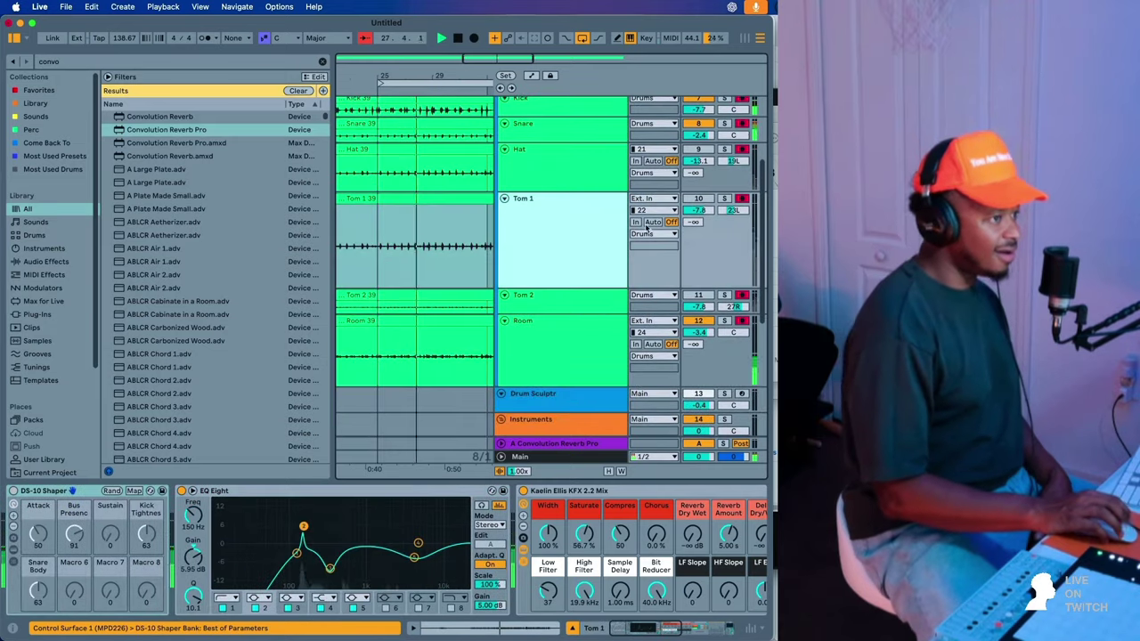
scroll(704, 260, "up", 5)
- Turn on RC-20 Retro Color on the Drums group and open its plug-in window
left_click(546, 210)
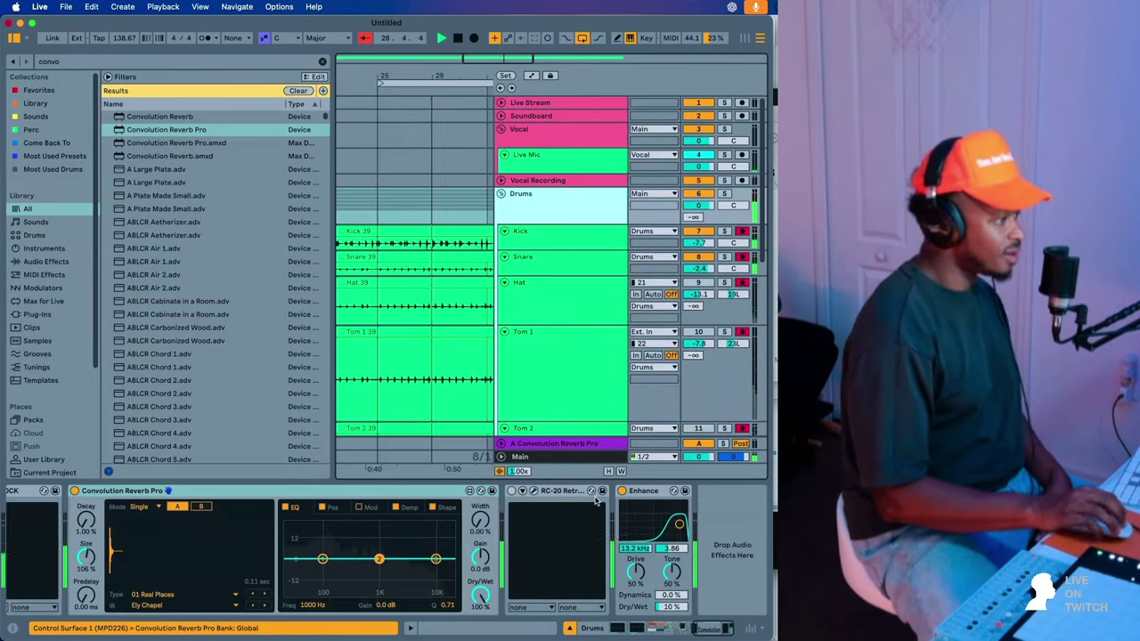
left_click(512, 492)
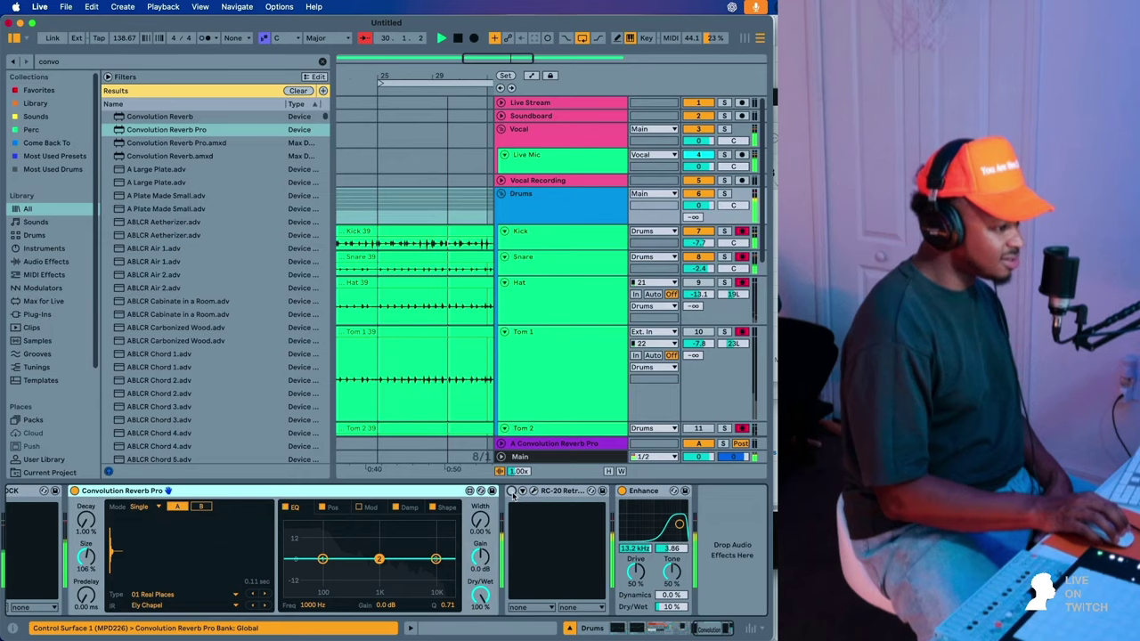
left_click(534, 491)
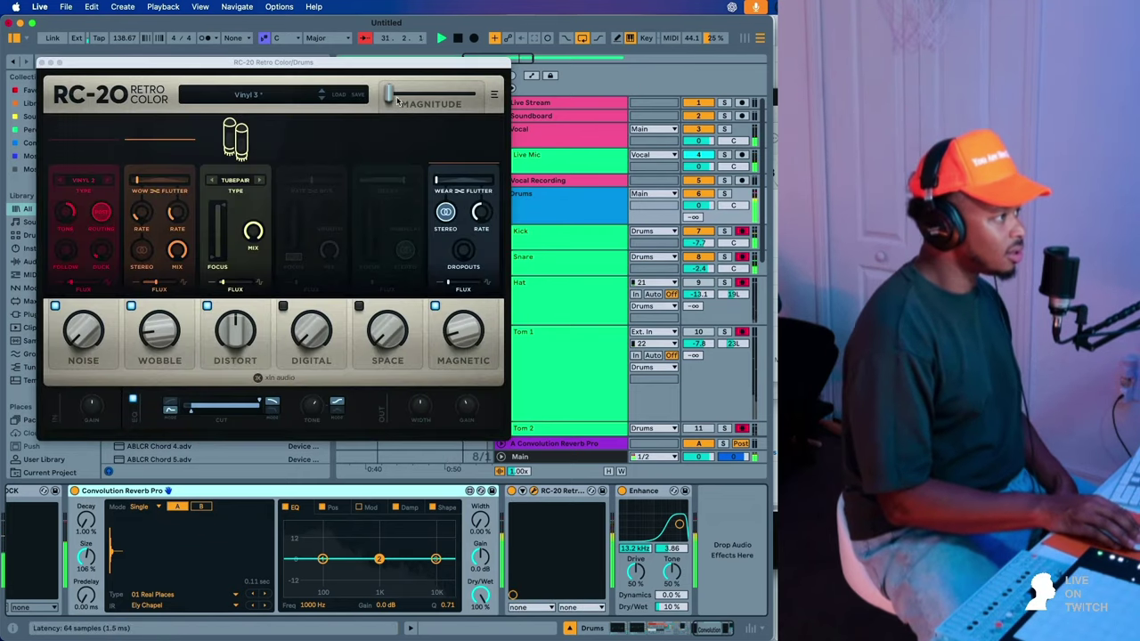
- Load RC-20's Vinyl 3 preset, set its EQ low cut to 86 Hz, and close the plug-in
left_click(323, 94)
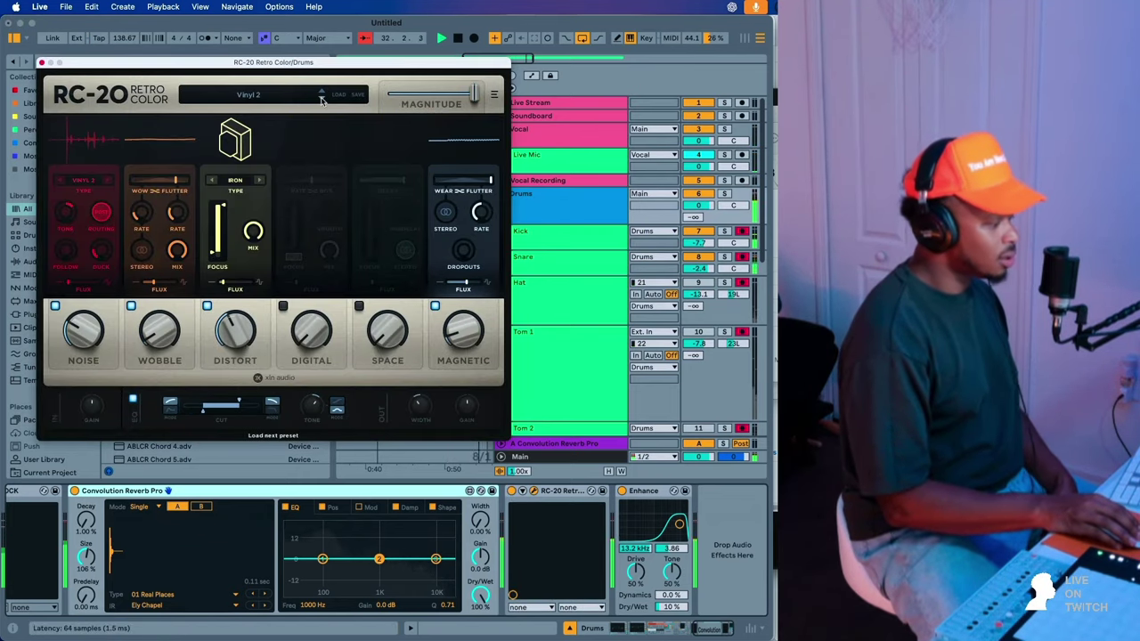
left_click(322, 98)
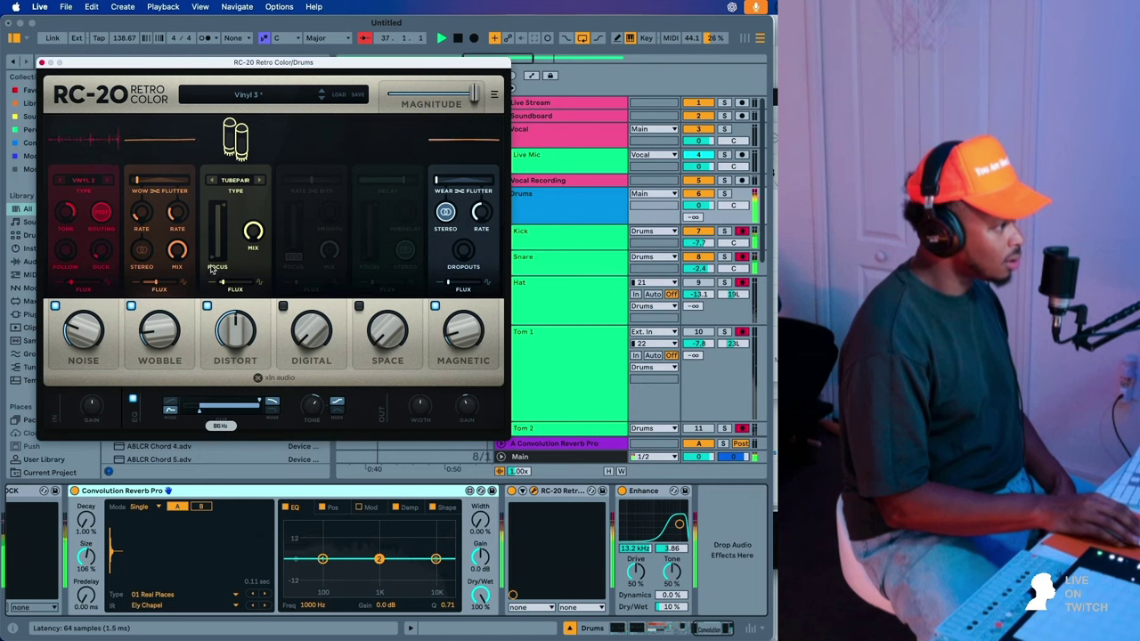
left_click(40, 62)
- Copy the DS-10 Shaper from the Kick track into the Drums group's chain, between the second EQ Eight and the KFX 2.2 Mix rack
left_click(523, 256)
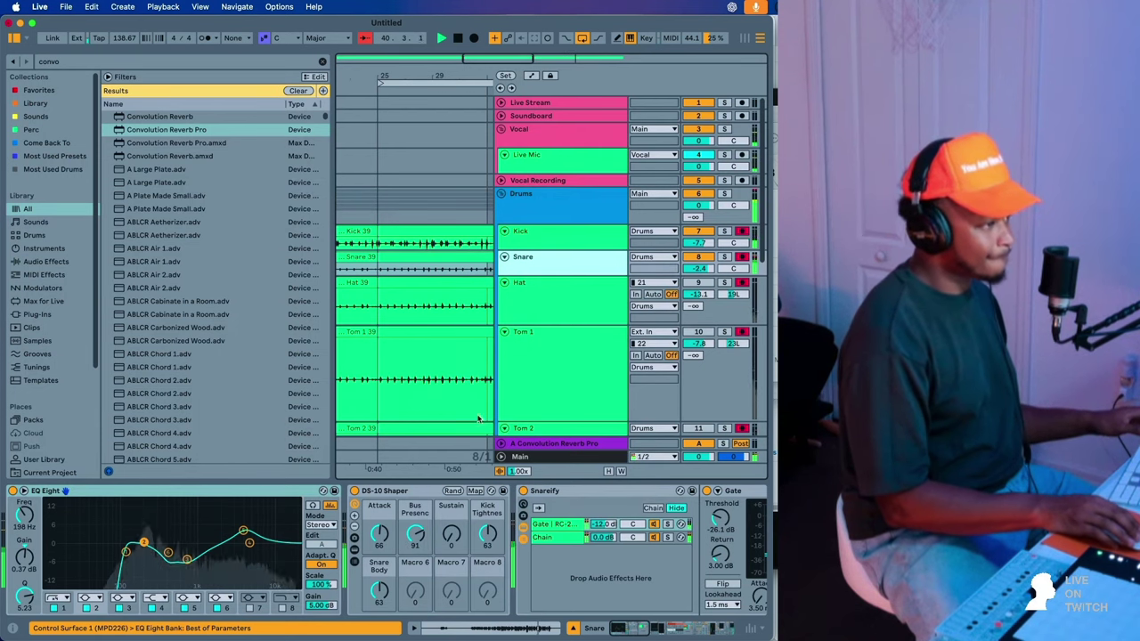
left_click(542, 210)
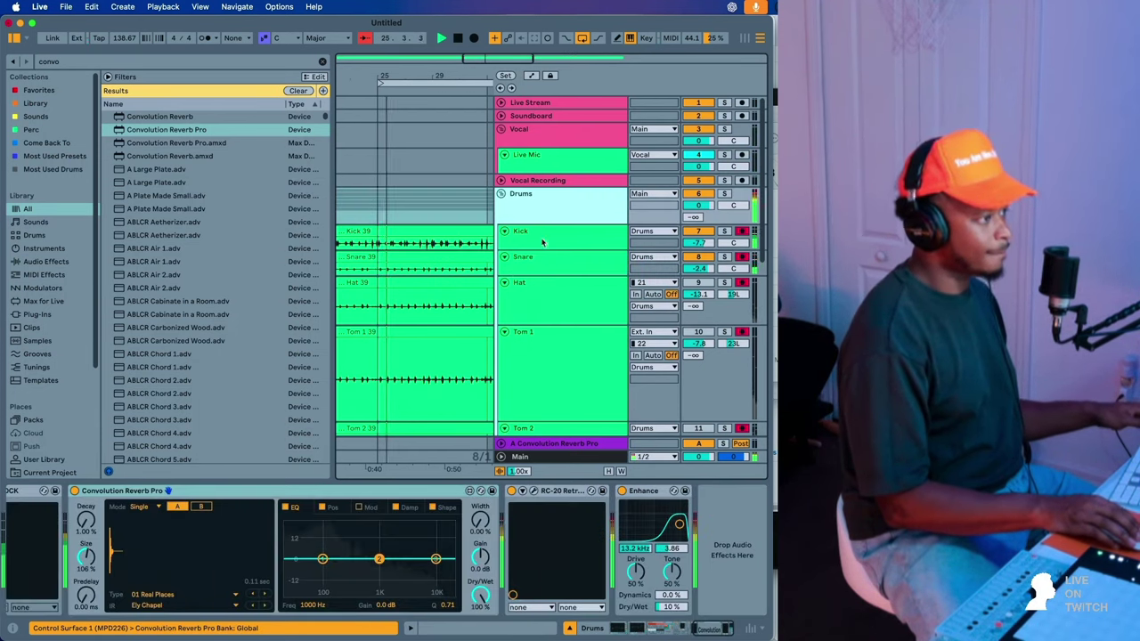
key("Down")
left_click(383, 491)
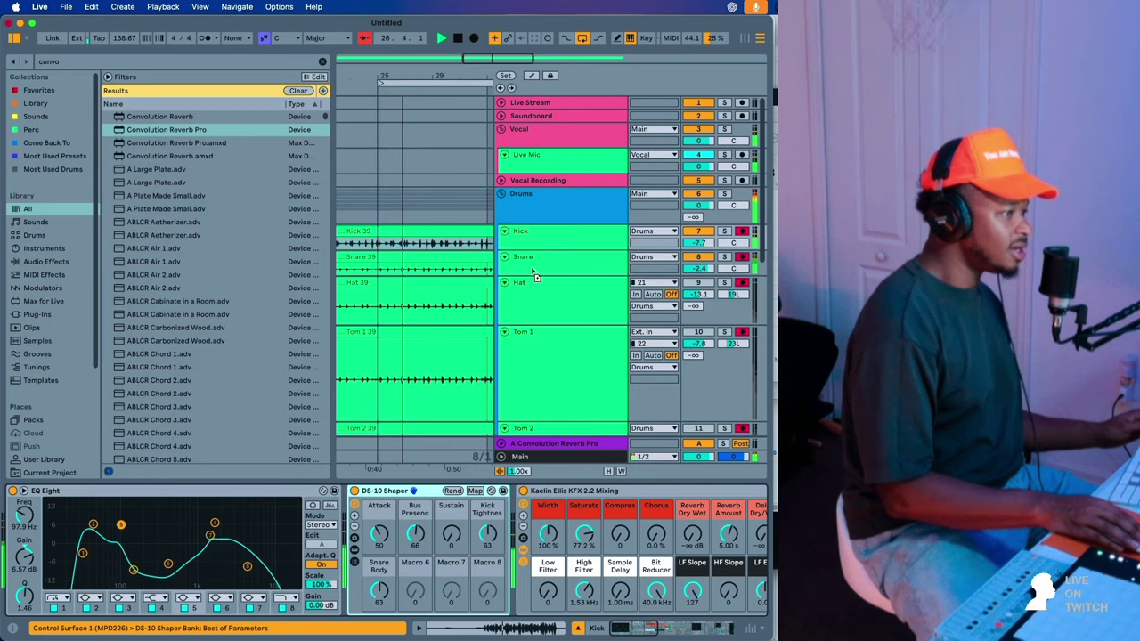
left_click(542, 213)
left_click_drag(258, 492, 292, 558)
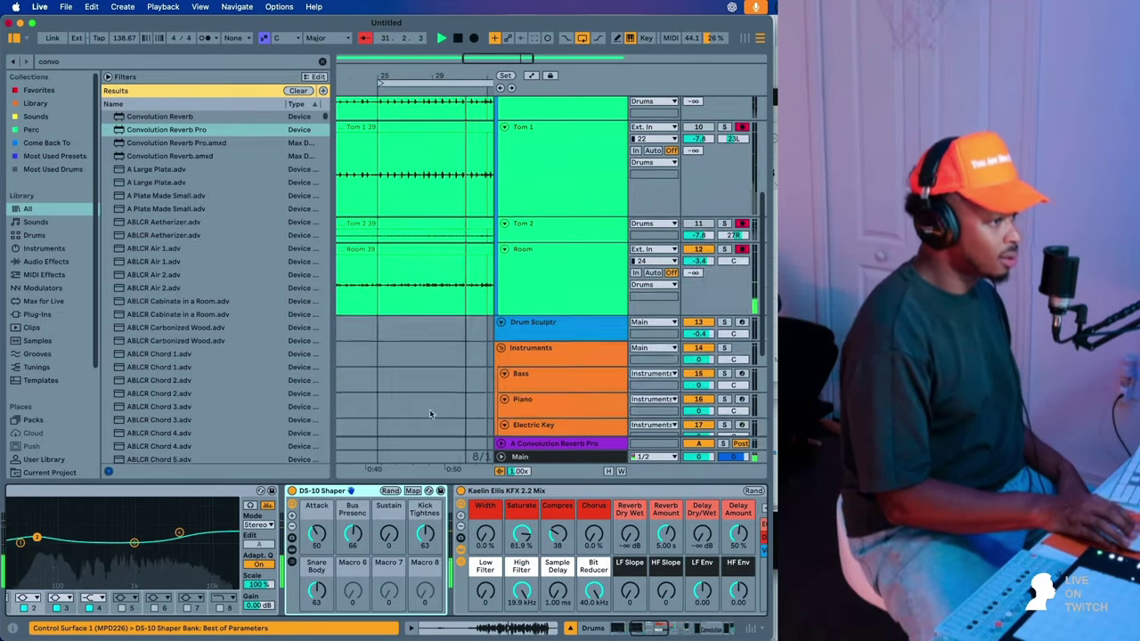
- On the Drums group, set DS-10 Shaper's Sustain to 31 and the KFX 2.2 Mix rack's Compres to 68 and Low Filter to 29
scroll(422, 413, "down", 5)
left_click_drag(388, 535, 388, 521)
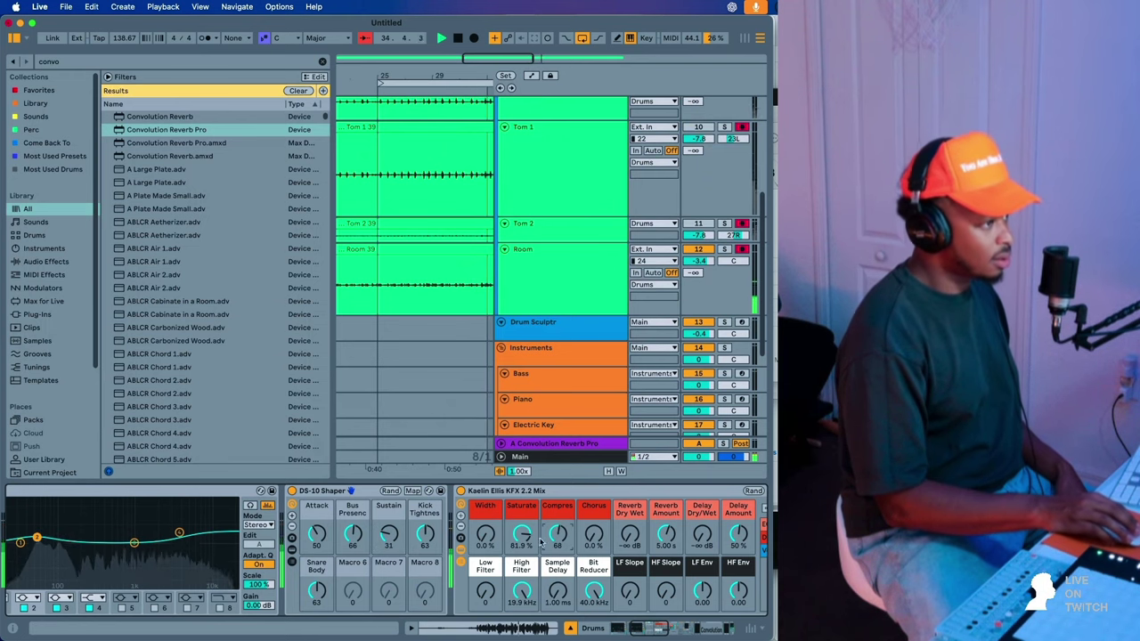
scroll(542, 191, "up", 4)
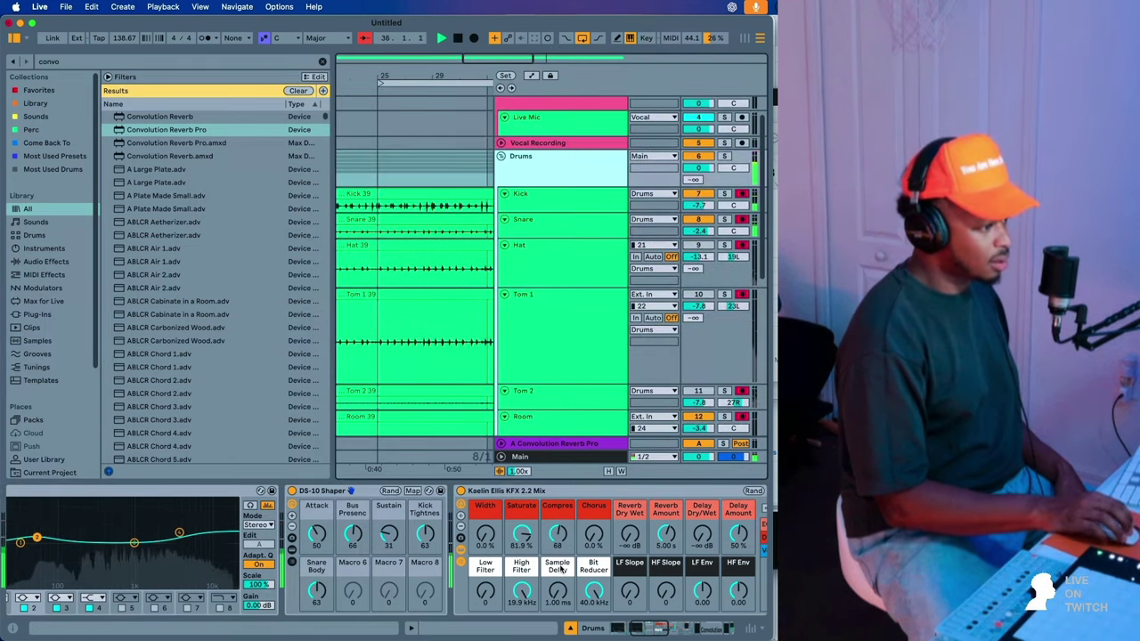
left_click_drag(485, 597, 485, 578)
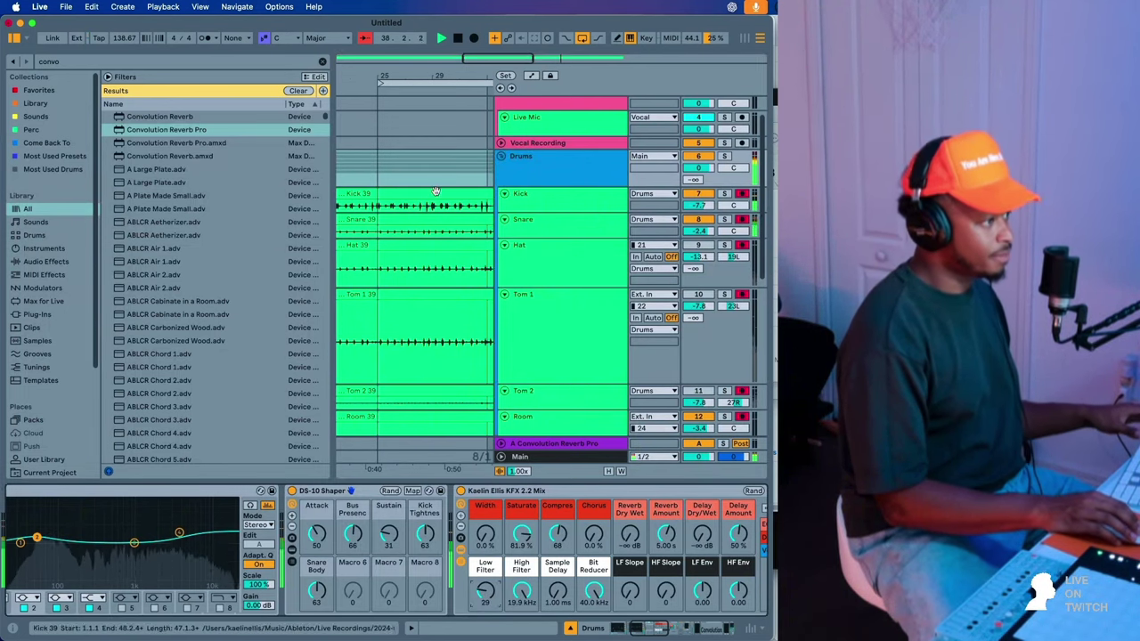
- Select the six recorded drum clips from Kick through Room together and switch their warp mode to Pro
left_click(433, 232)
left_click(436, 206)
scroll(445, 259, "down", 5)
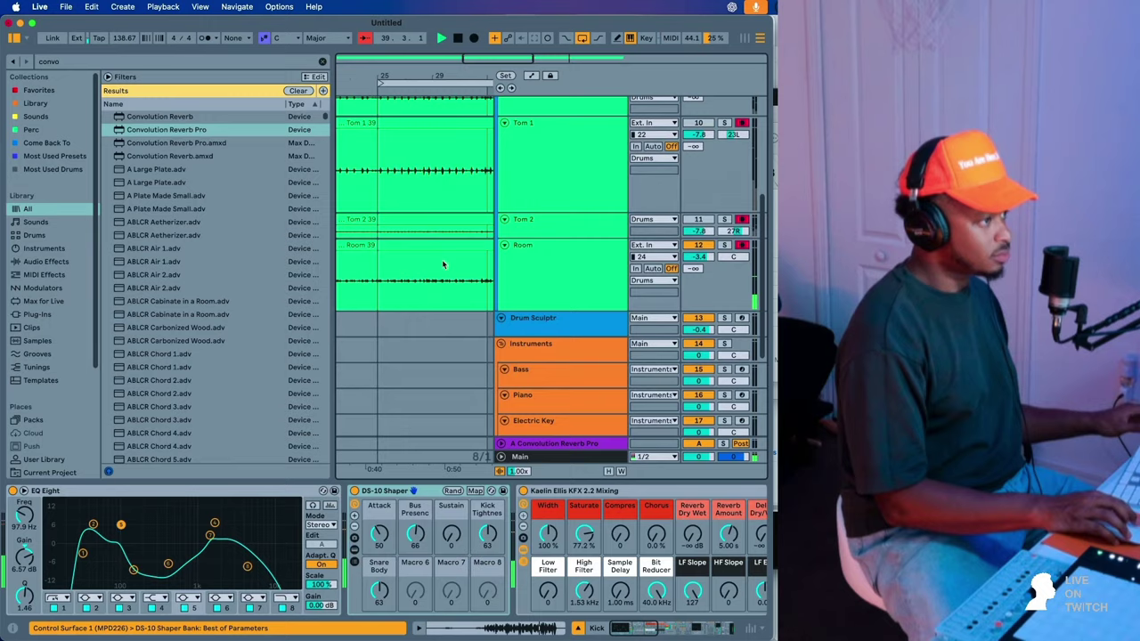
scroll(443, 260, "up", 4)
double_click(443, 178)
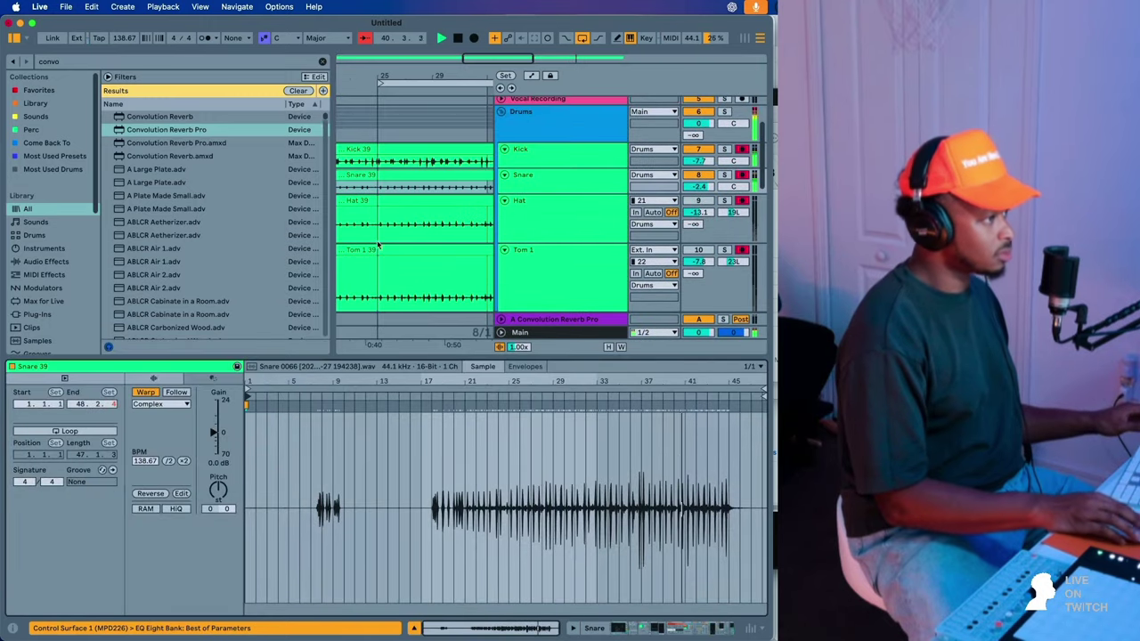
left_click(419, 151)
scroll(413, 267, "down", 5)
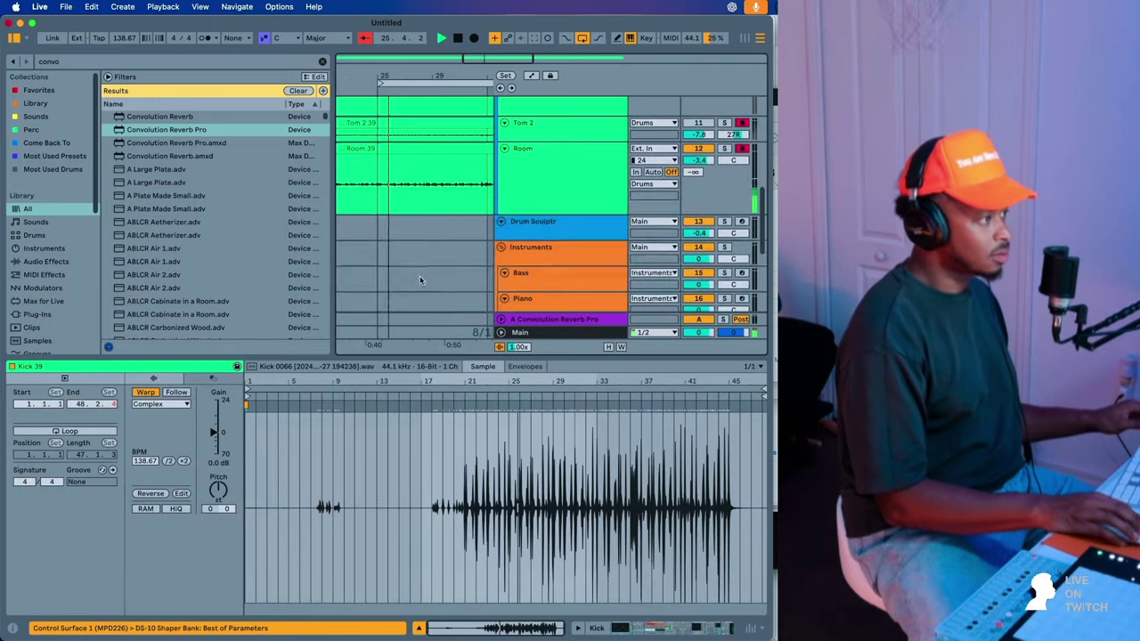
left_click(422, 152, "shift")
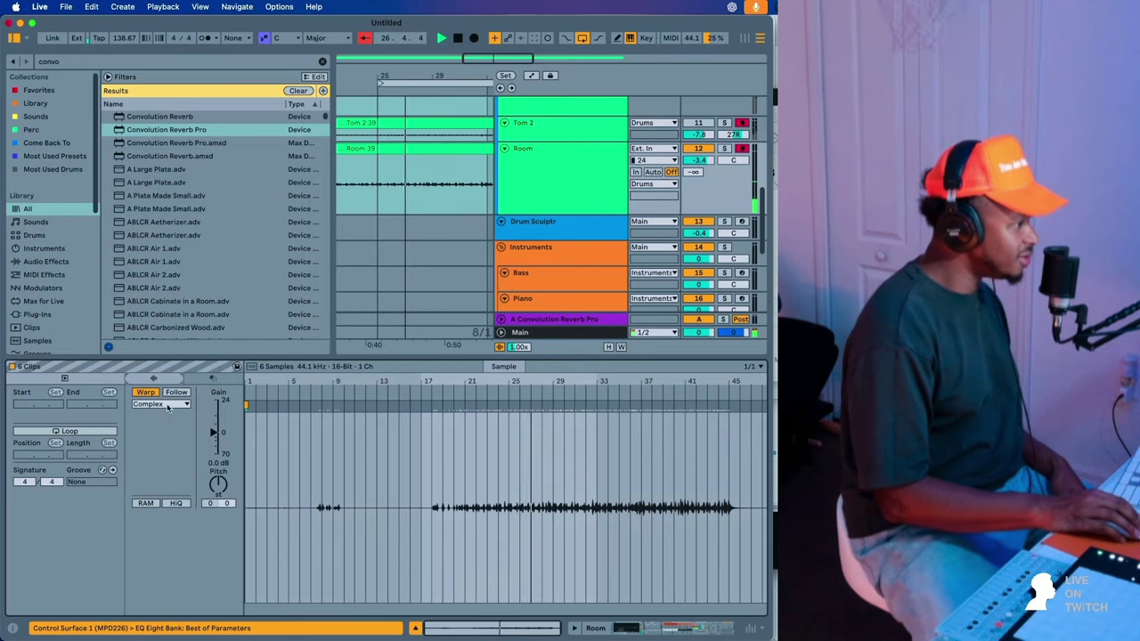
left_click(161, 403)
left_click(153, 466)
- On the six selected drum clips, set Formants to 0.00 and Envelope to 8, and transpose the pitch to +1 semitone
left_click_drag(218, 483, 218, 483)
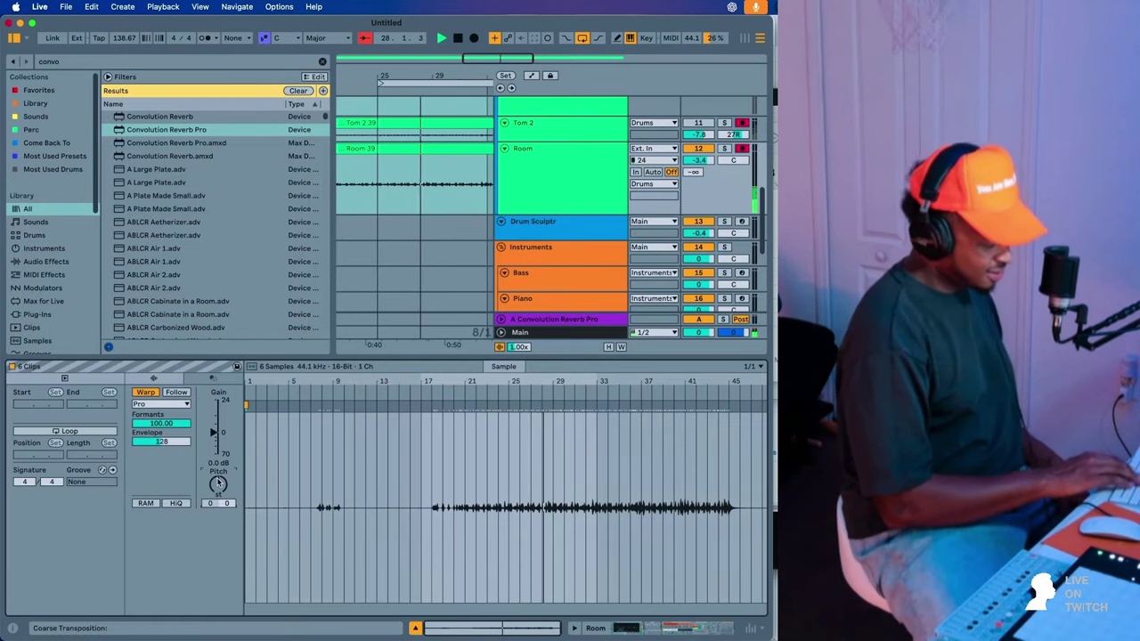
key("Down")
key("Down")
key("Down")
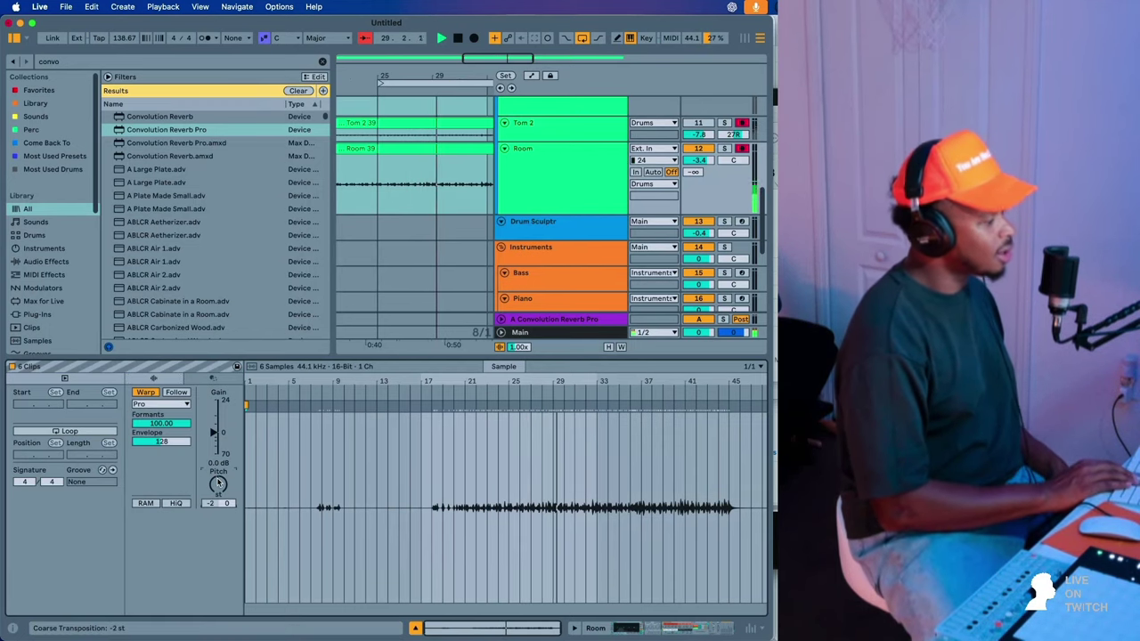
key("Up")
key("Up")
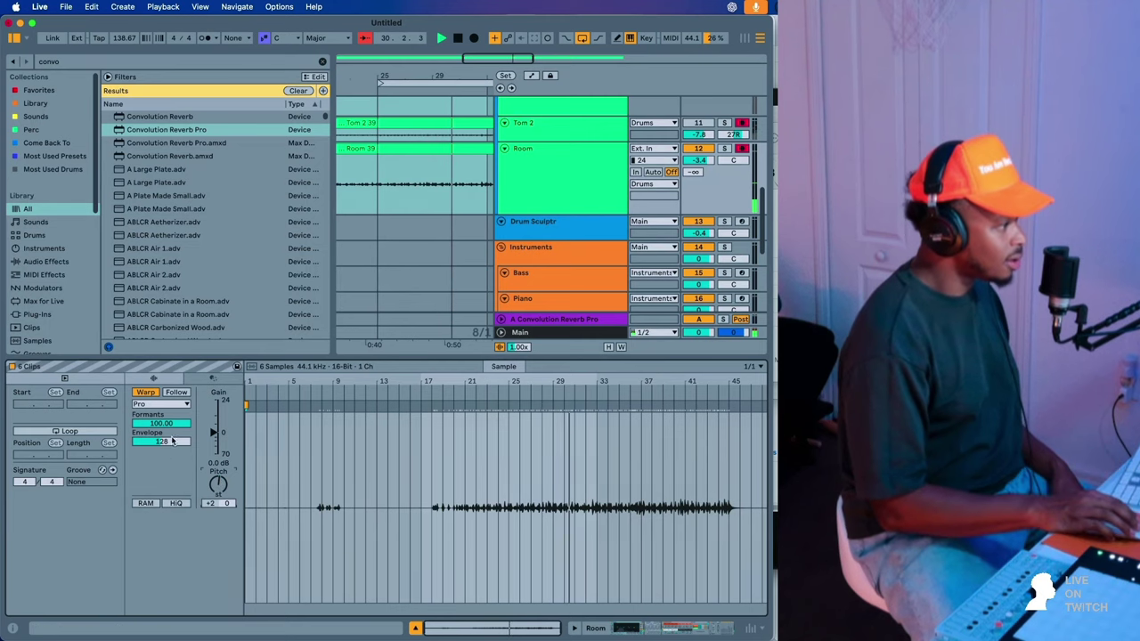
left_click_drag(171, 424, 164, 453)
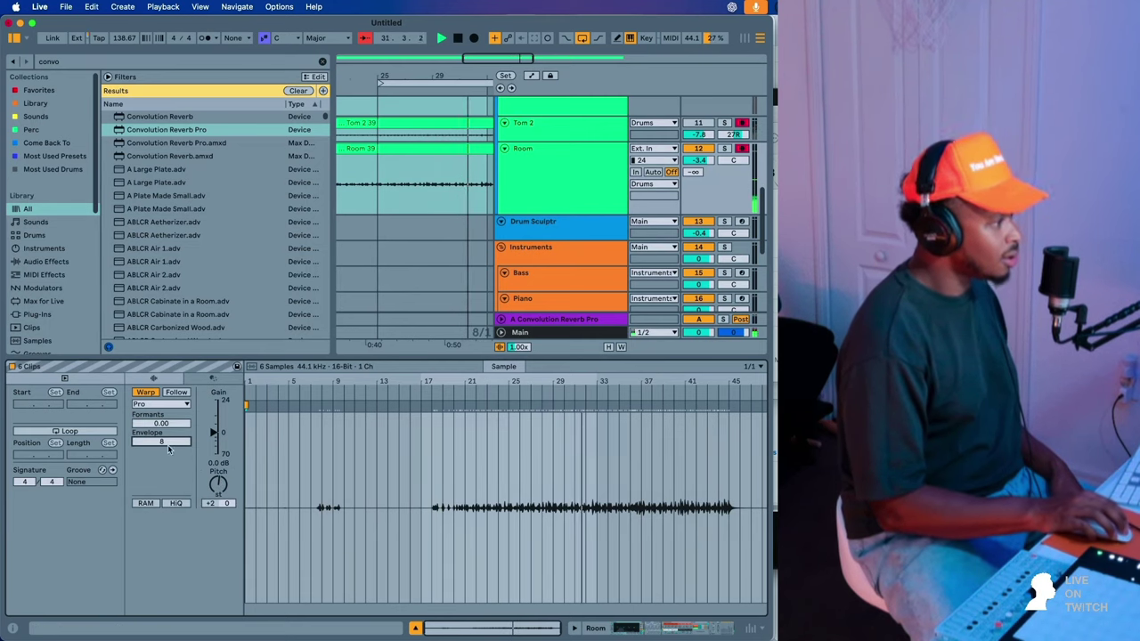
left_click_drag(224, 485, 224, 490)
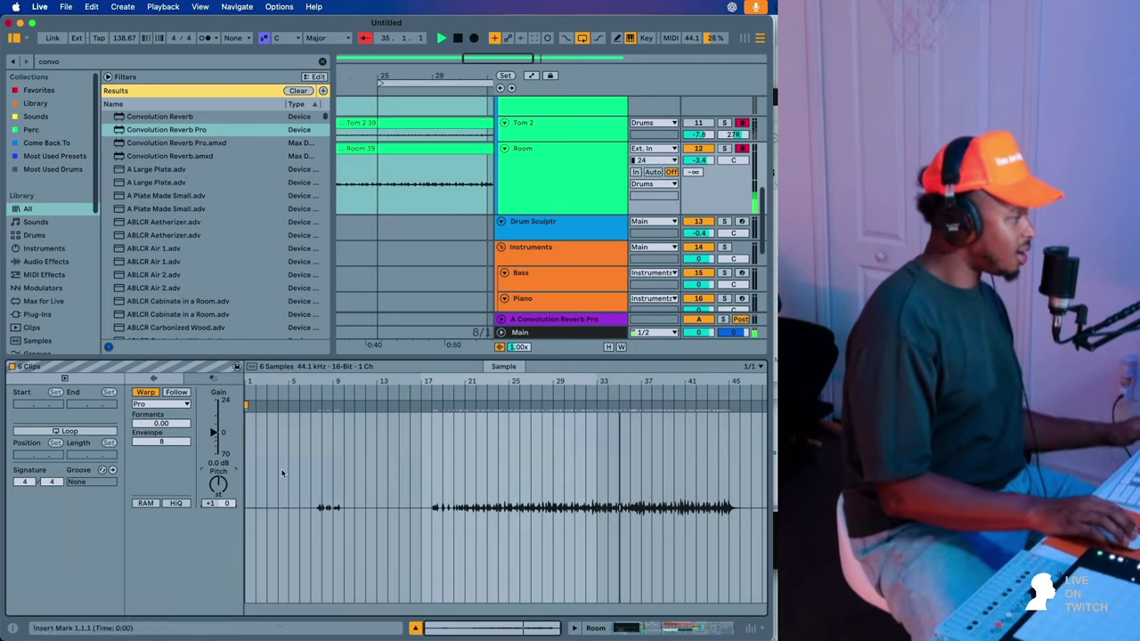
- Fold the Drums group, play the repitched drums from bar 25, and review the group's effects through Convolution Reverb Pro to Enhance
left_click(452, 212)
scroll(453, 212, "up", 5)
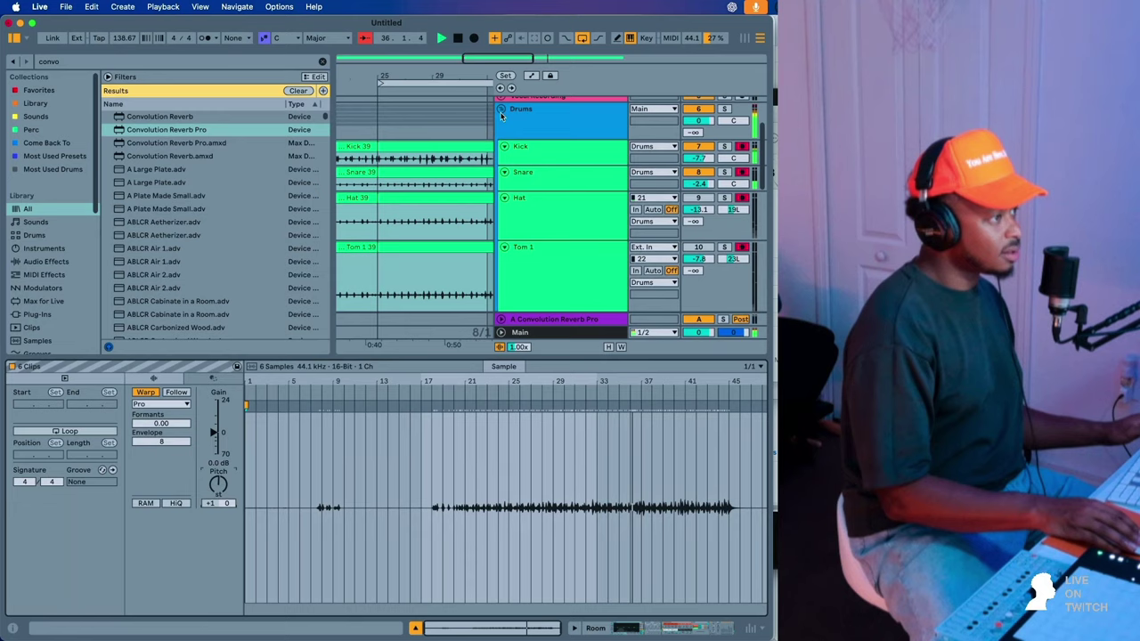
left_click(501, 108)
key("space")
left_click(386, 150)
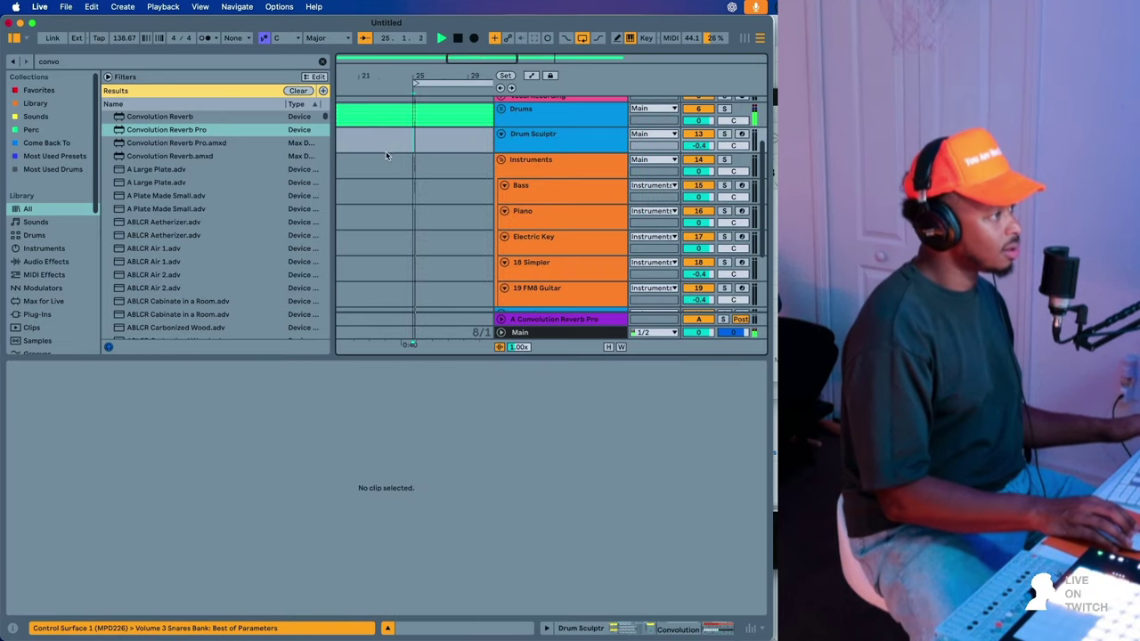
key("space")
double_click(563, 122)
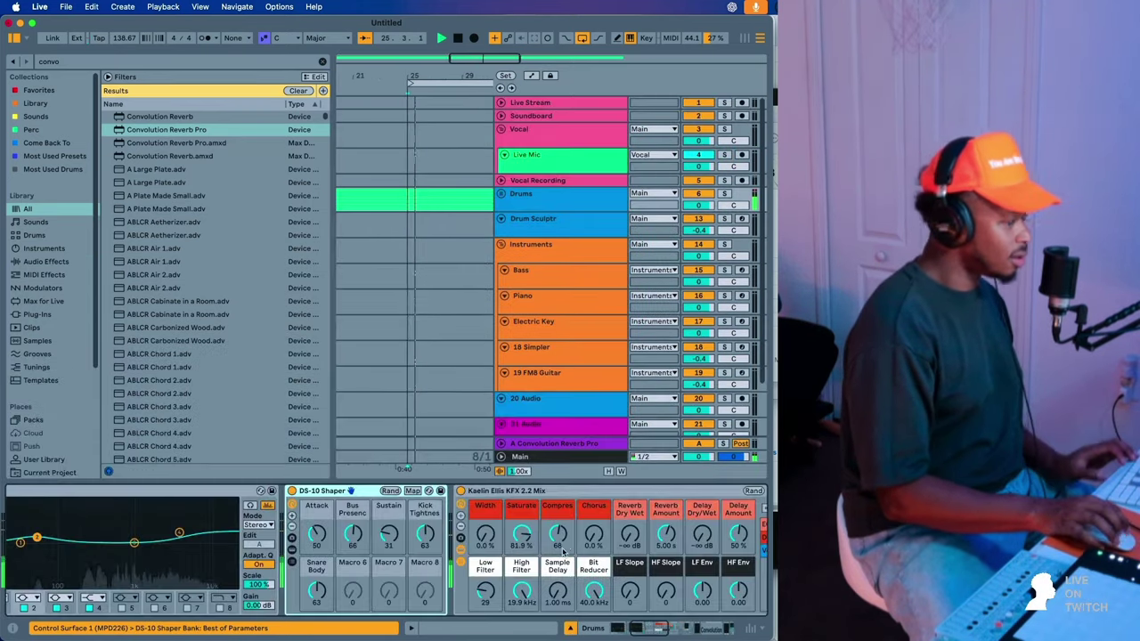
scroll(562, 549, "right", 15)
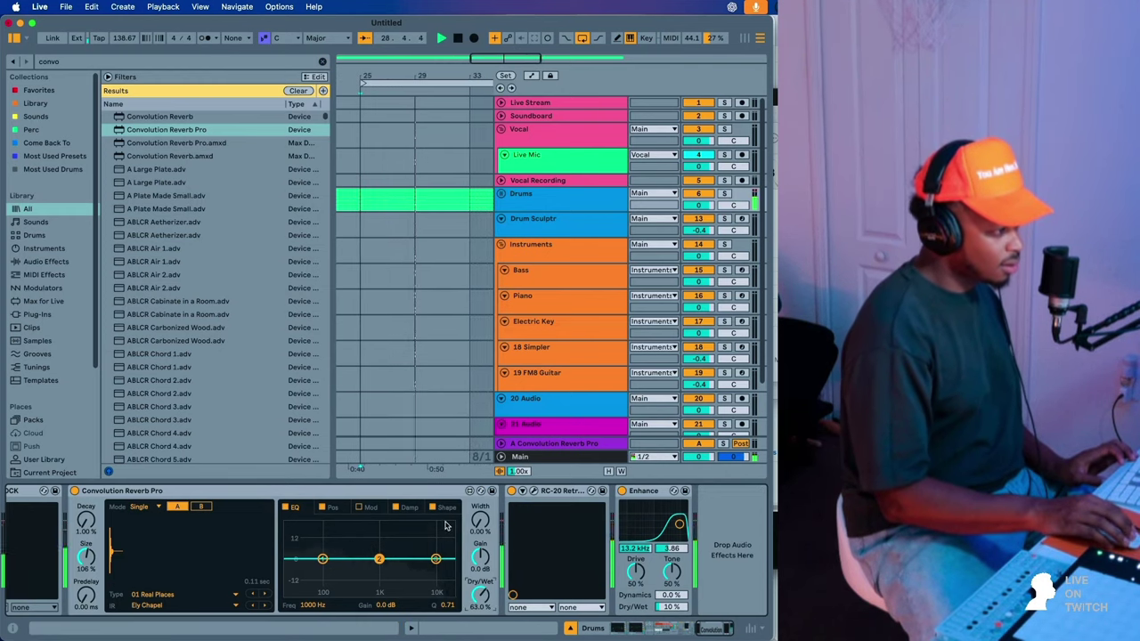
- Arm the 21 Audio track and start recording the processed drums onto it from bar 25
scroll(413, 315, "down", 3)
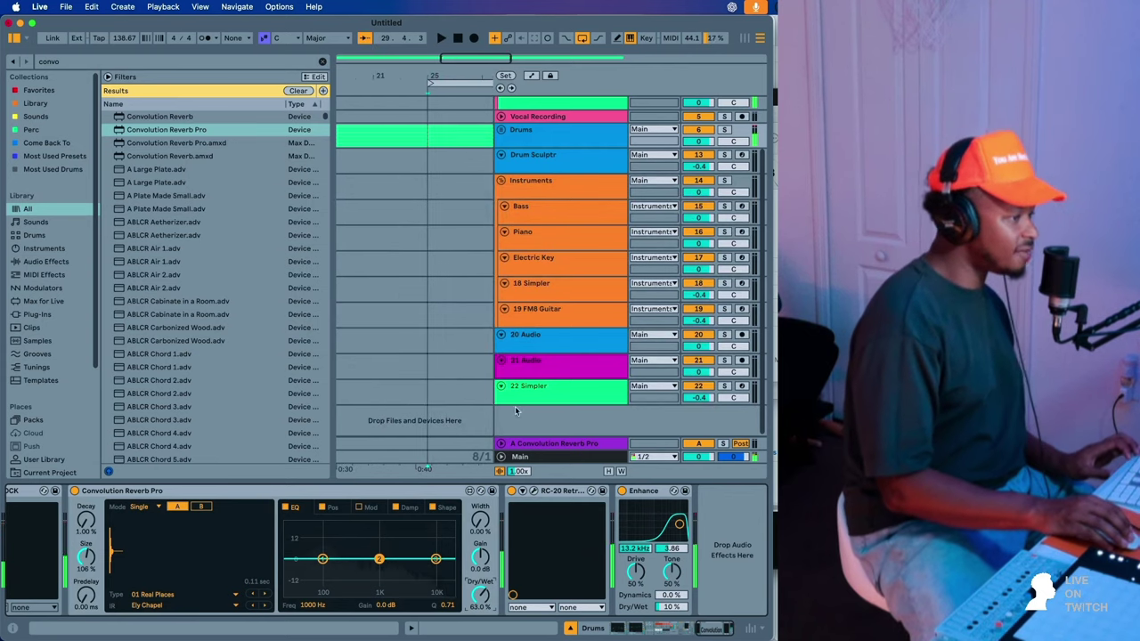
left_click(553, 368)
left_click(403, 372)
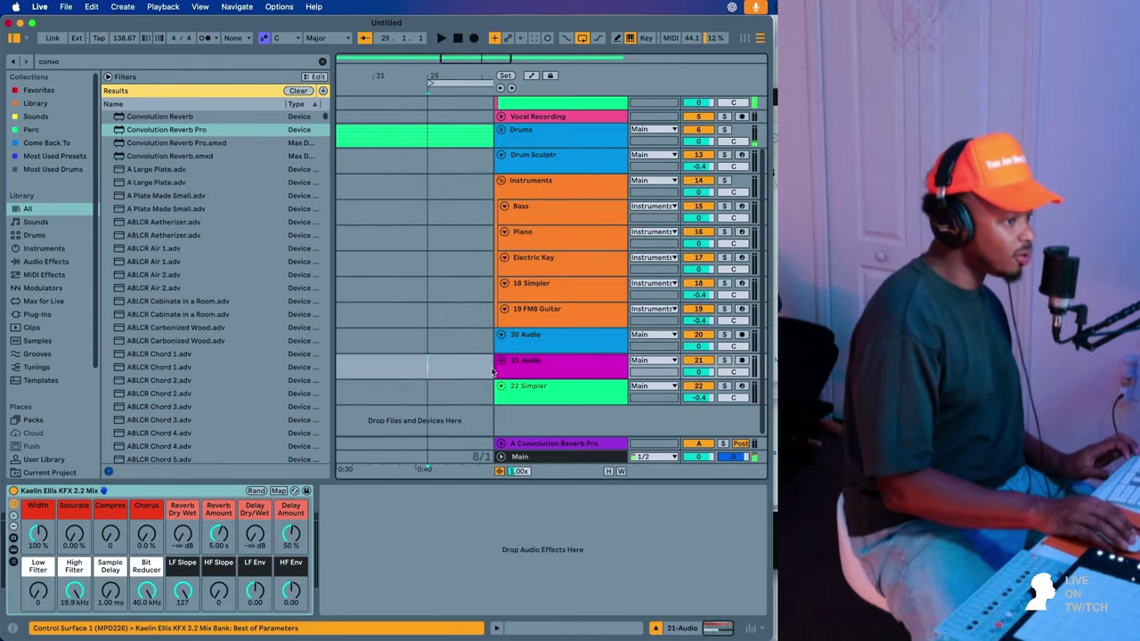
left_click(740, 361)
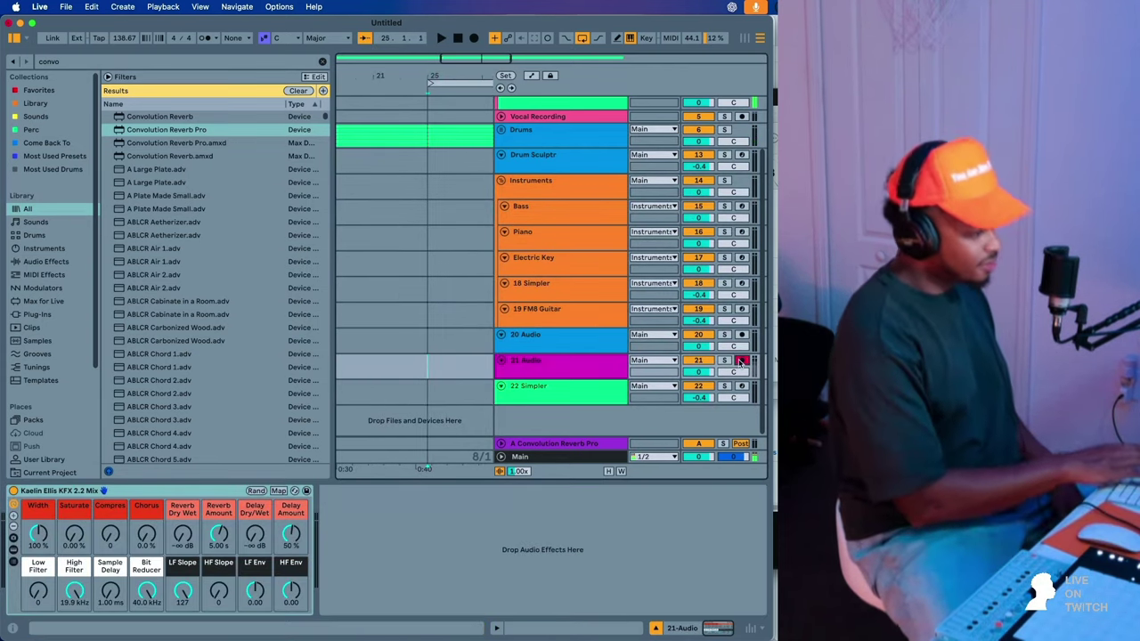
key("F9")
left_click_drag(485, 56, 500, 63)
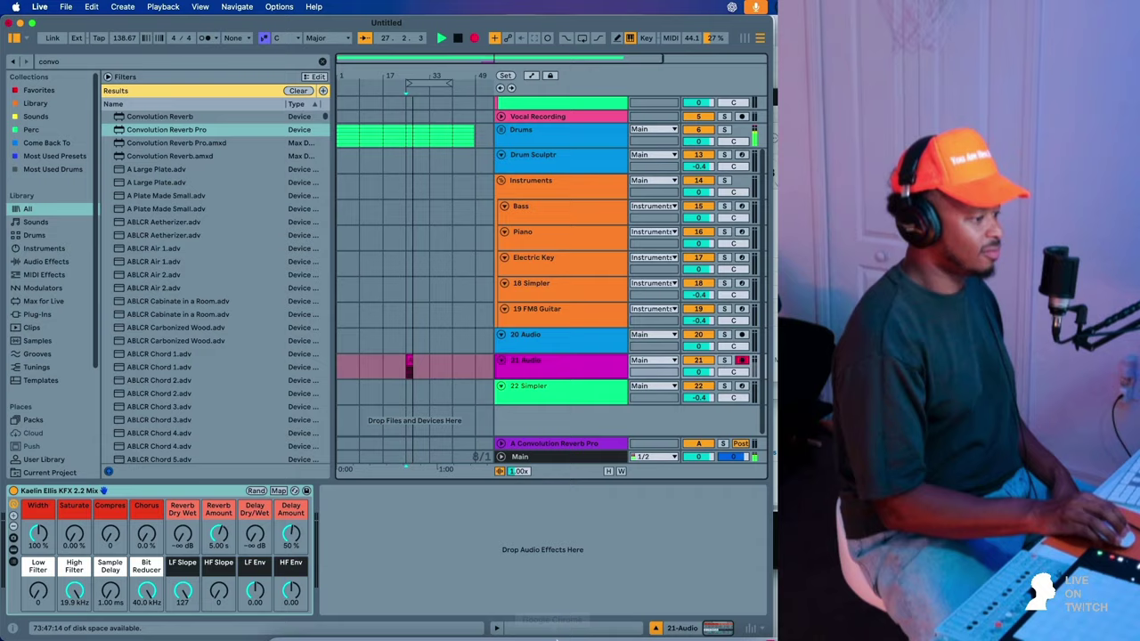
- Switch to Chrome, look through the samples in Discord's sample-library-1 channel, and return to Live
left_click(552, 614)
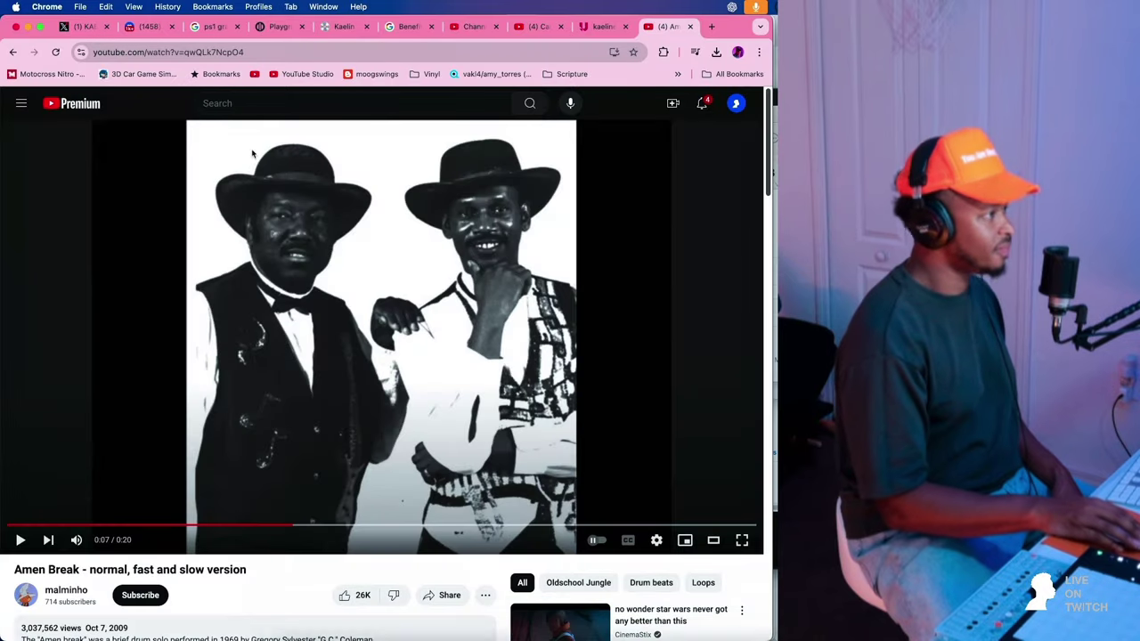
left_click(143, 27)
scroll(394, 529, "down", 4)
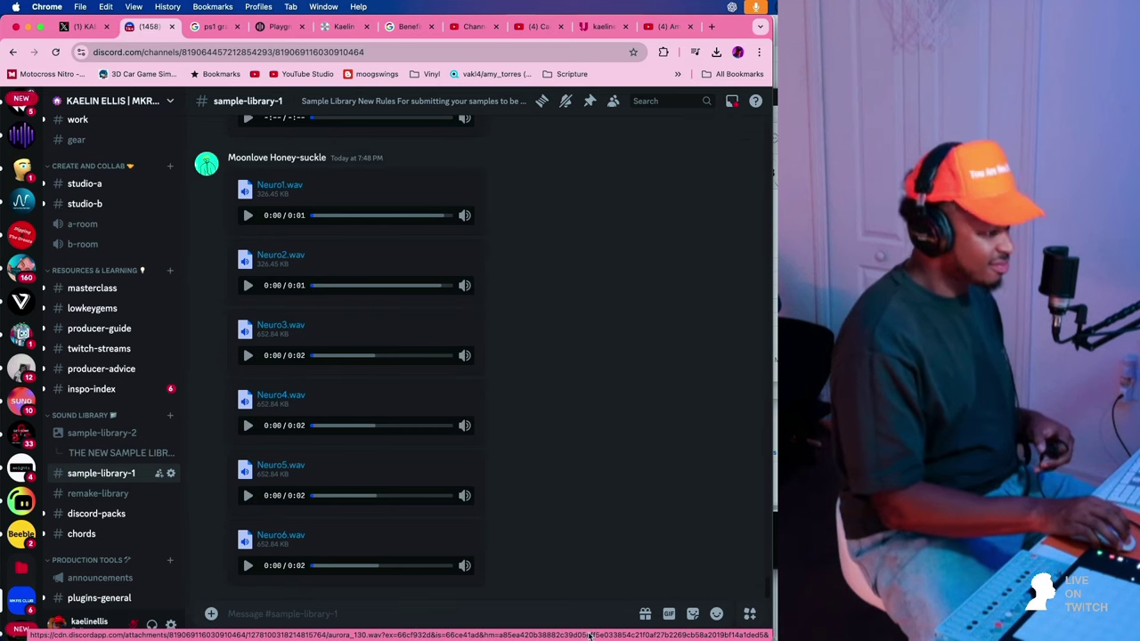
left_click(683, 614)
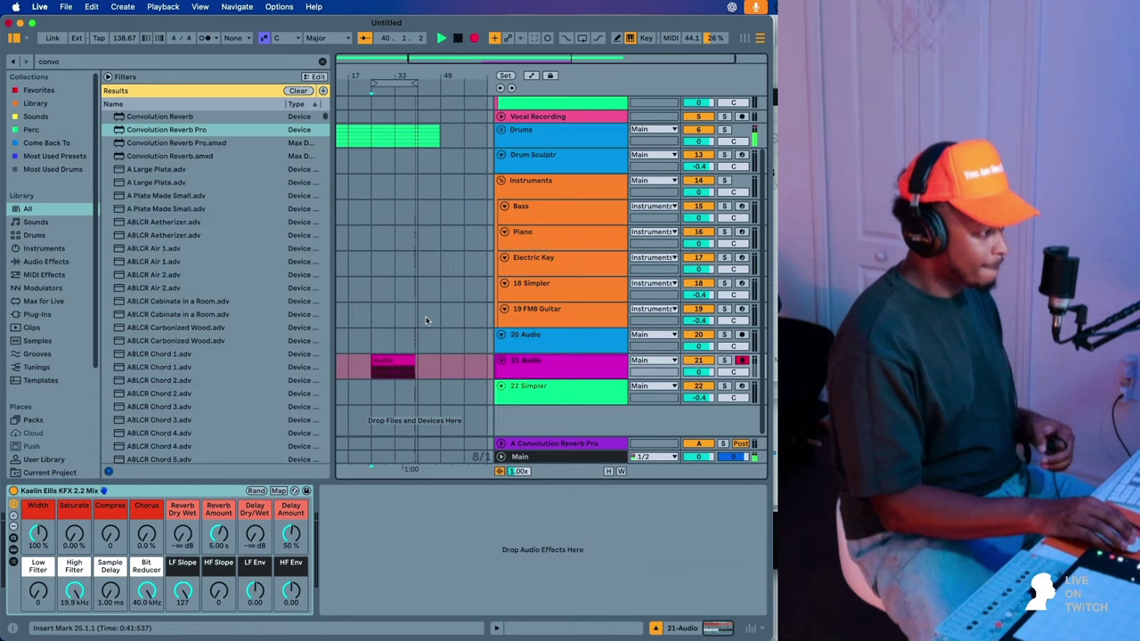
- Stop the drum recording at bar 47 and delete the original Drums group
scroll(428, 316, "up", 3)
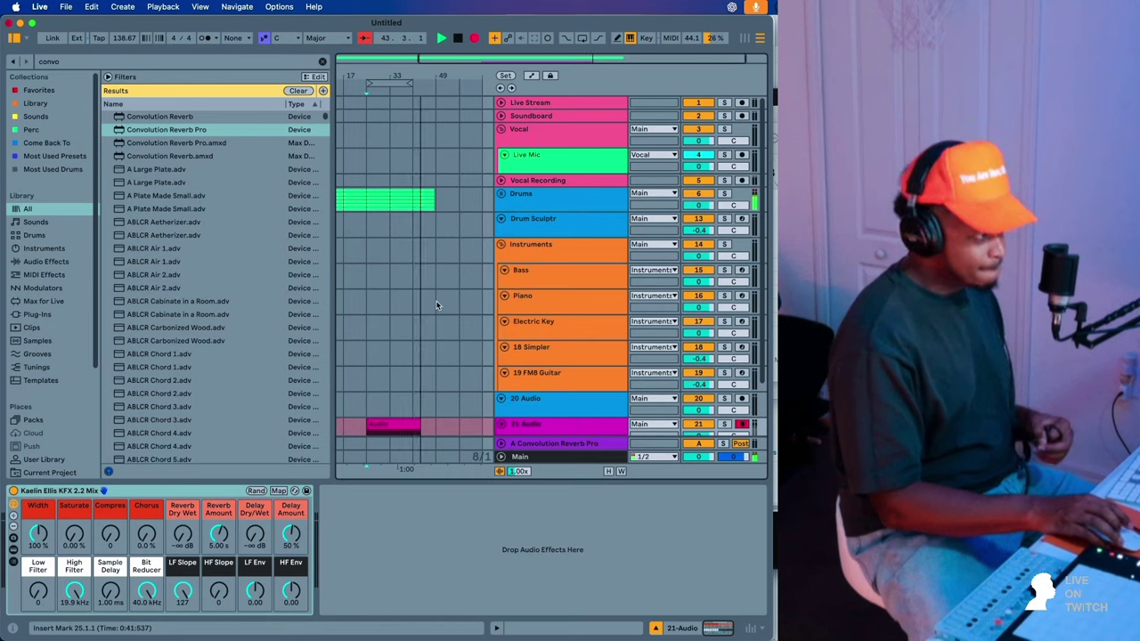
scroll(436, 306, "down", 3)
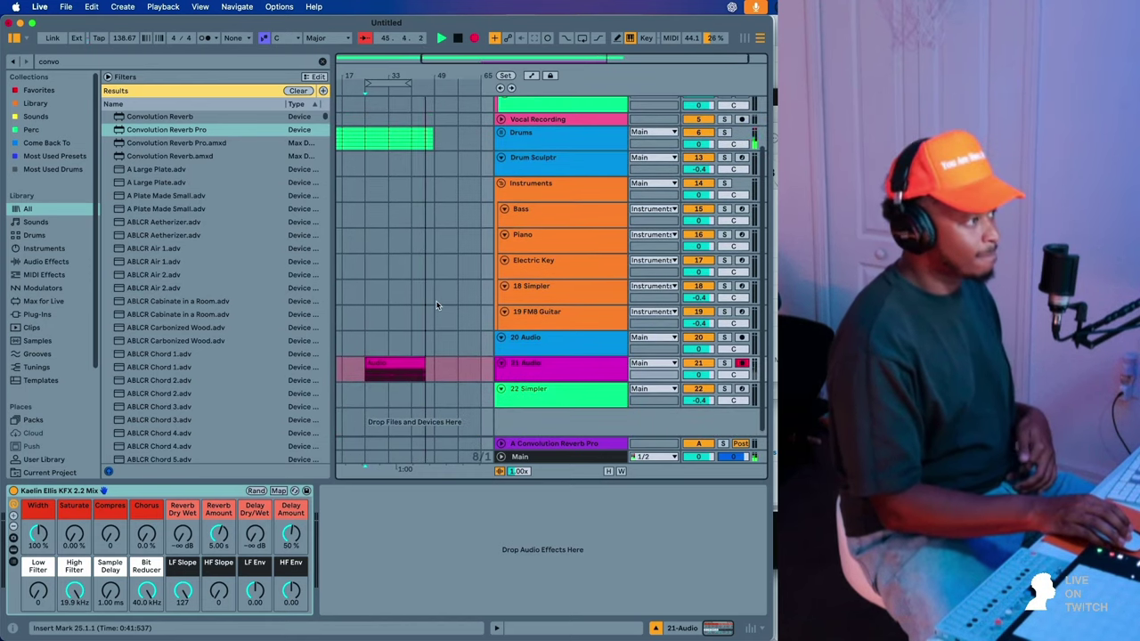
scroll(437, 306, "down", 1)
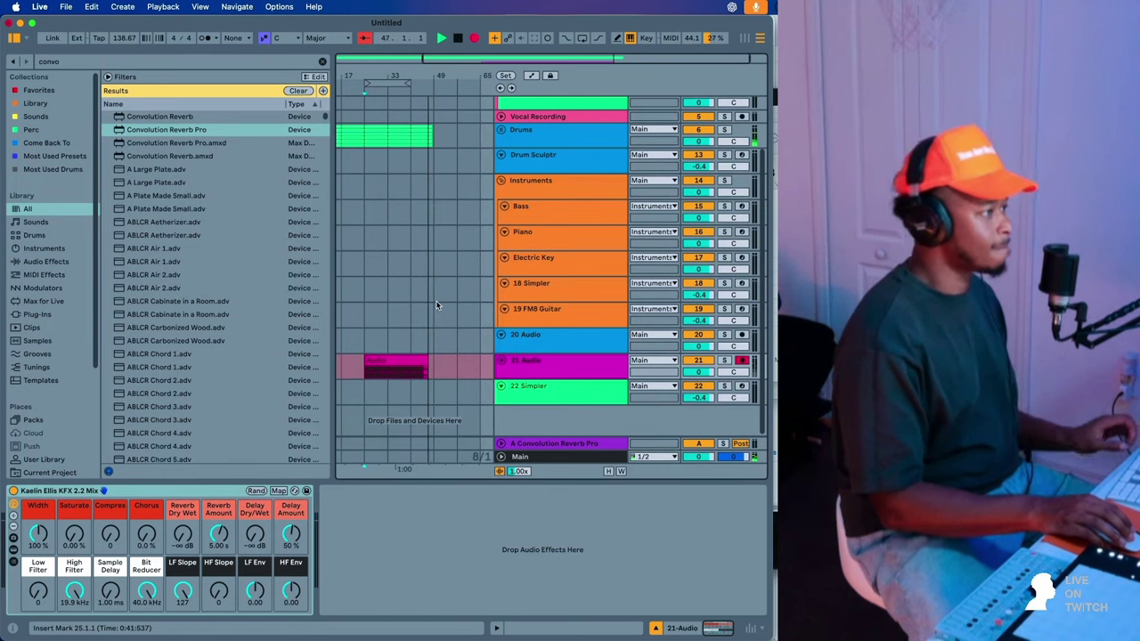
key("space")
left_click(559, 134)
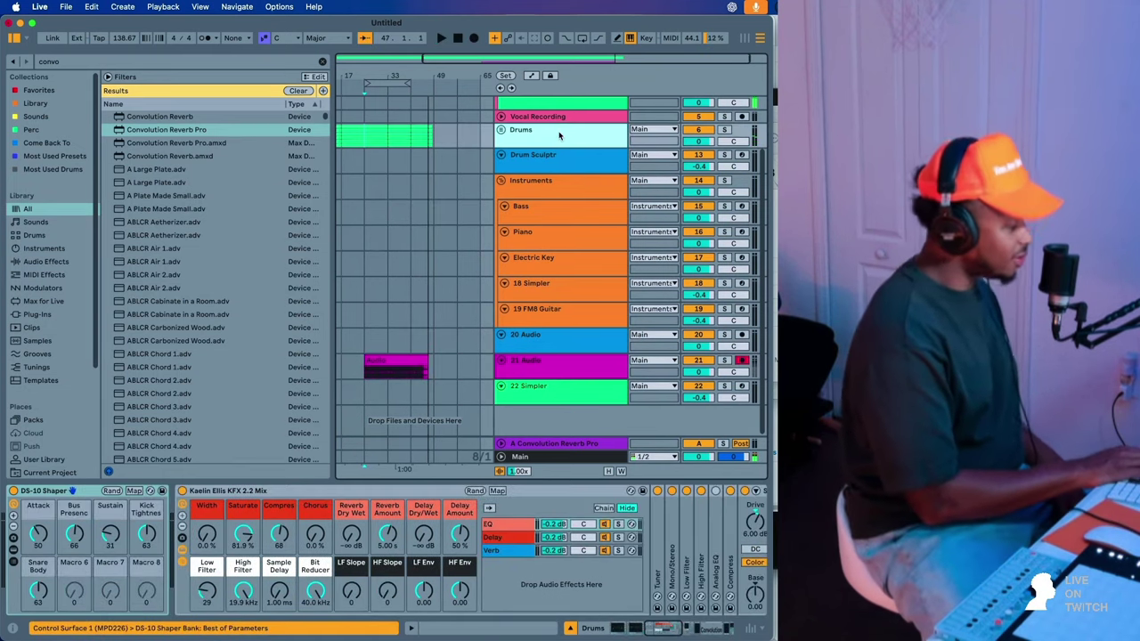
key("Delete")
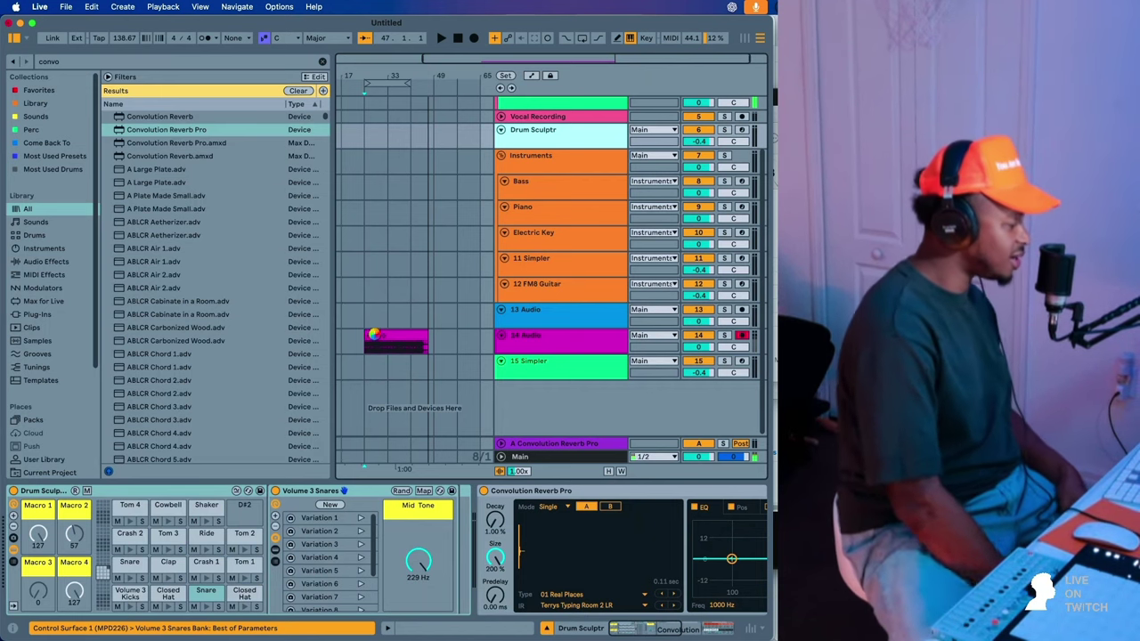
- Play the newly recorded audio clip from bar 25, open its clip settings, and turn off Warp
left_click(374, 337)
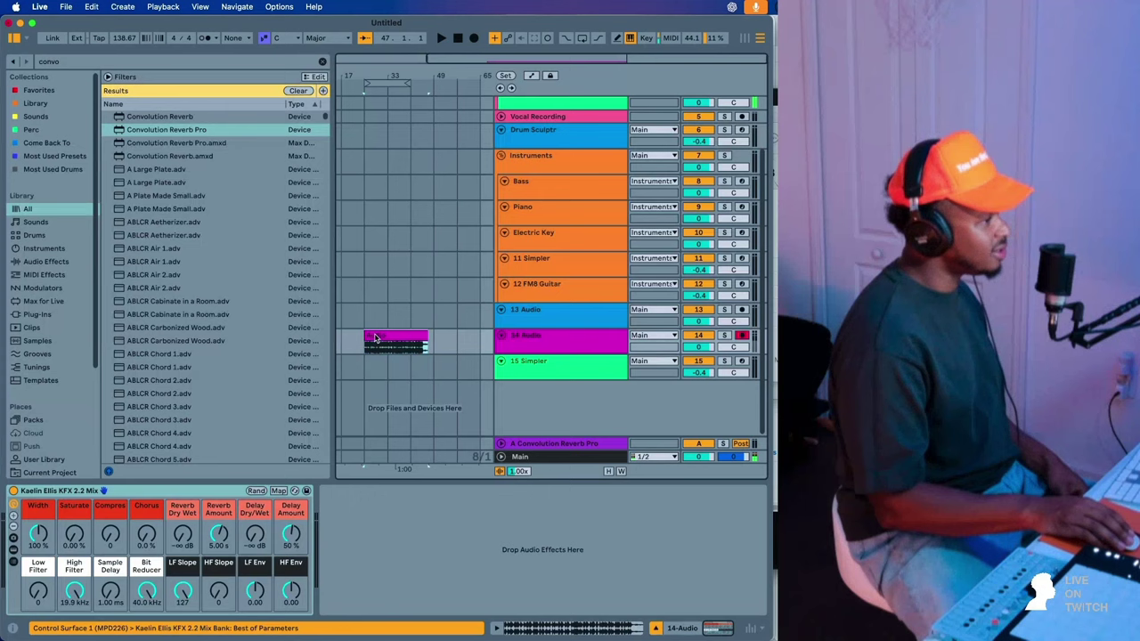
left_click(357, 310)
left_click(375, 344)
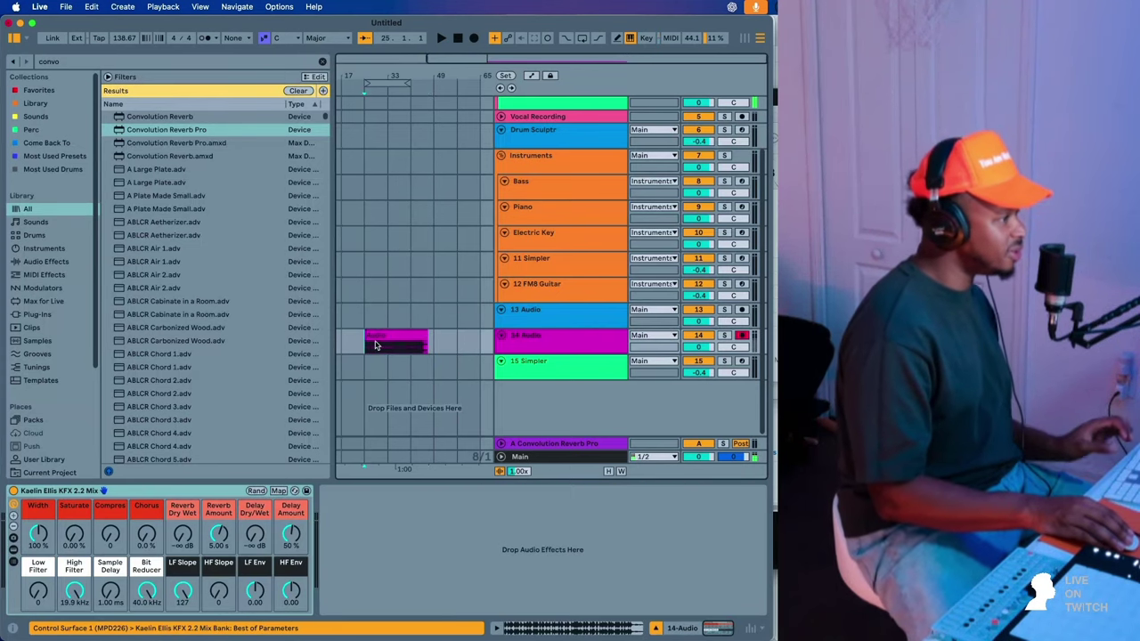
key("space")
double_click(410, 339)
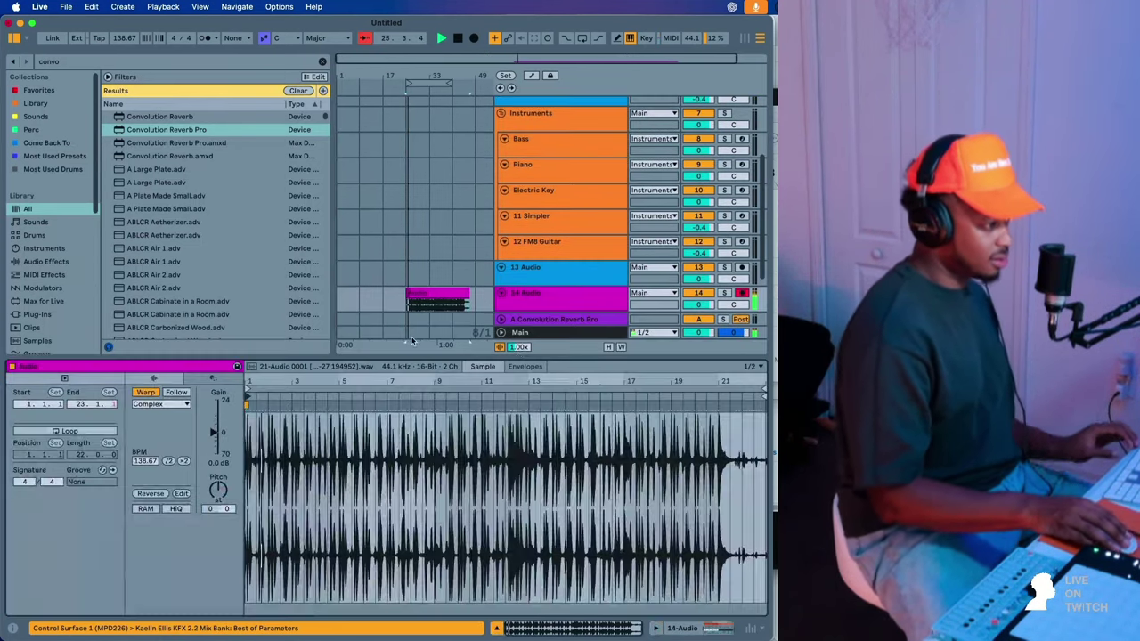
- Insert a MIDI track with Simpler below 14 Audio and load the recorded drum clip into the Simpler
left_click(527, 296)
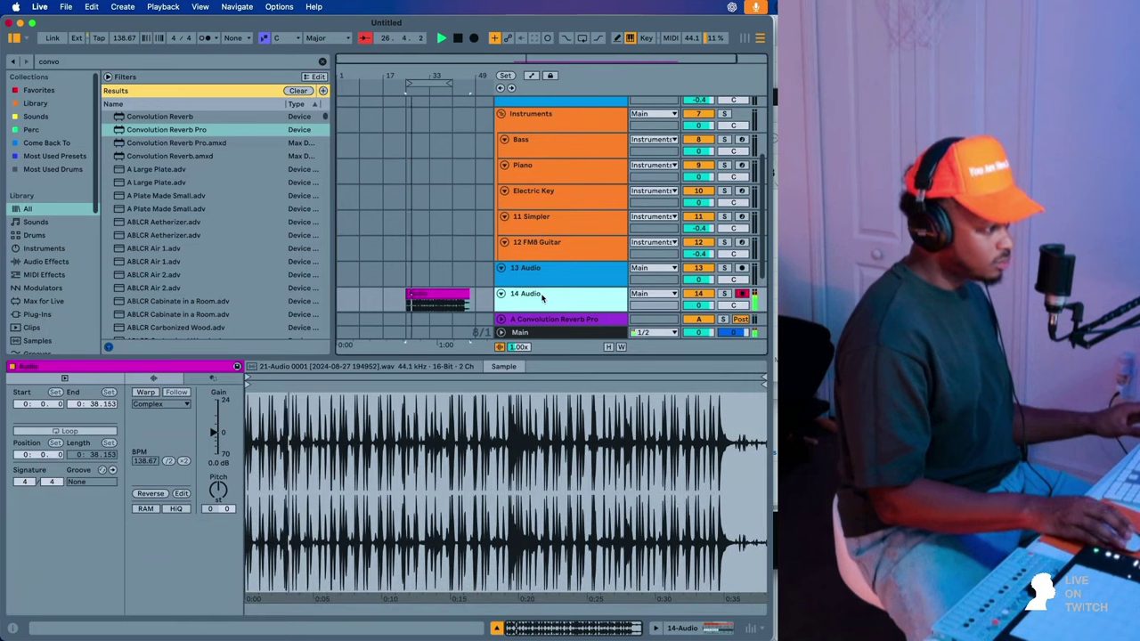
key("shift+super+t")
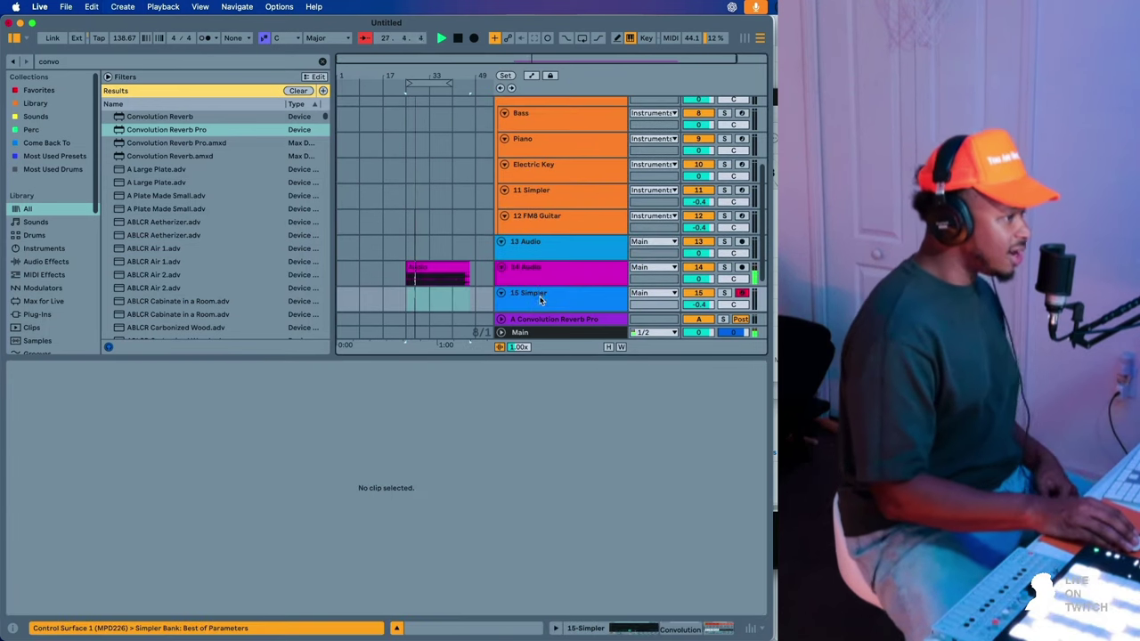
left_click_drag(435, 401, 293, 532)
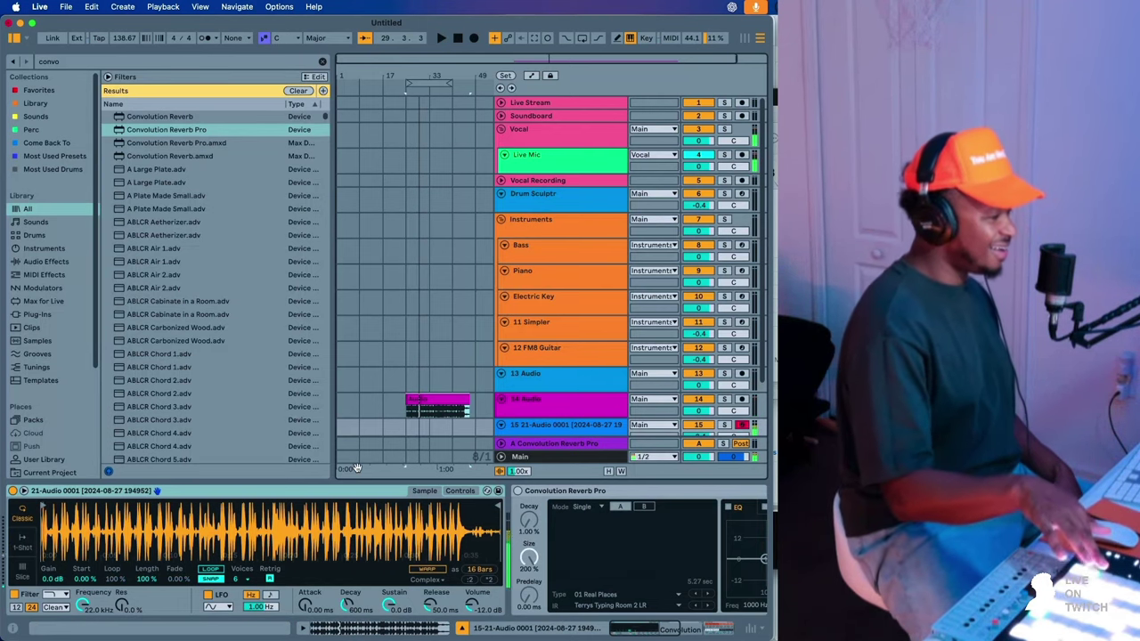
- In Simpler's controls, set the velocity-to-volume amount to 0.0 % and Volume to -5.71 dB
left_click(458, 491)
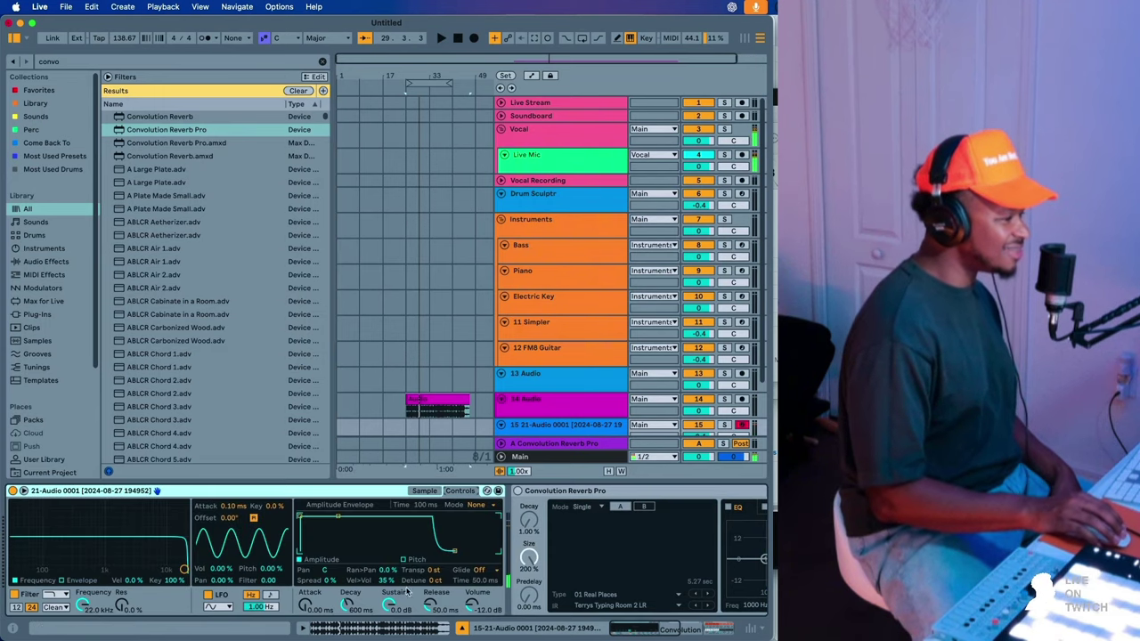
left_click_drag(388, 582, 476, 624)
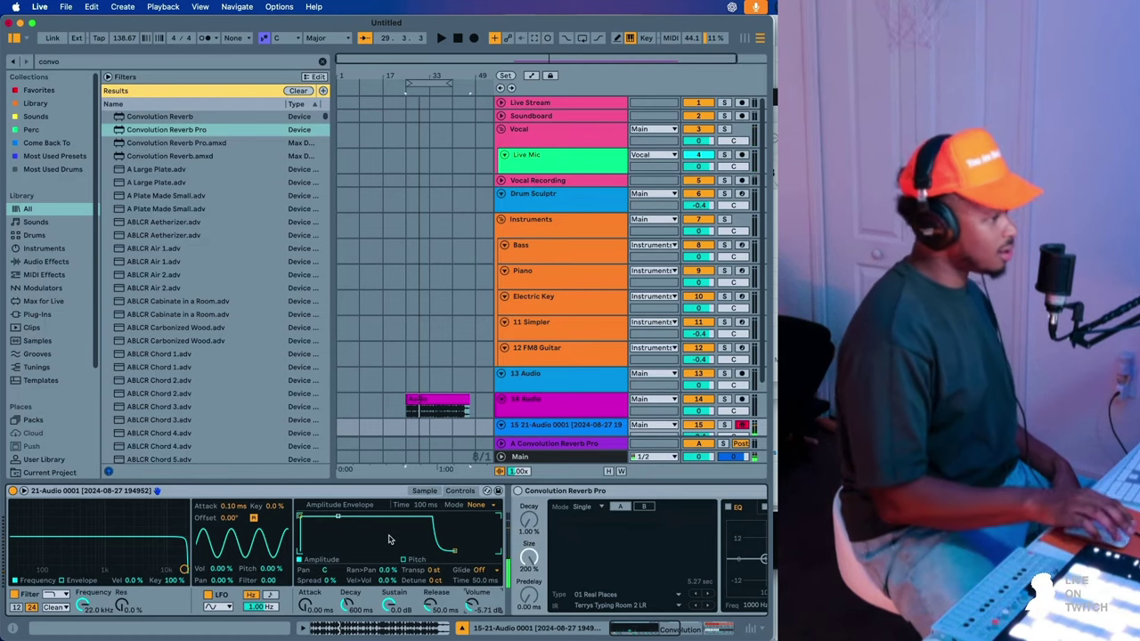
mouse_move(561, 629)
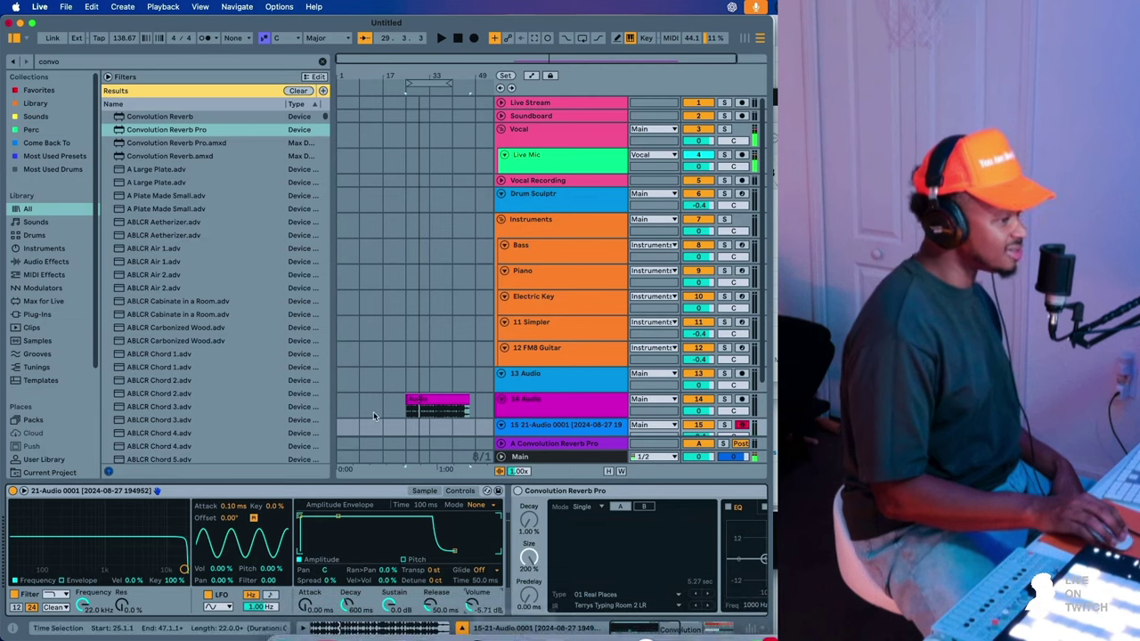
mouse_move(472, 627)
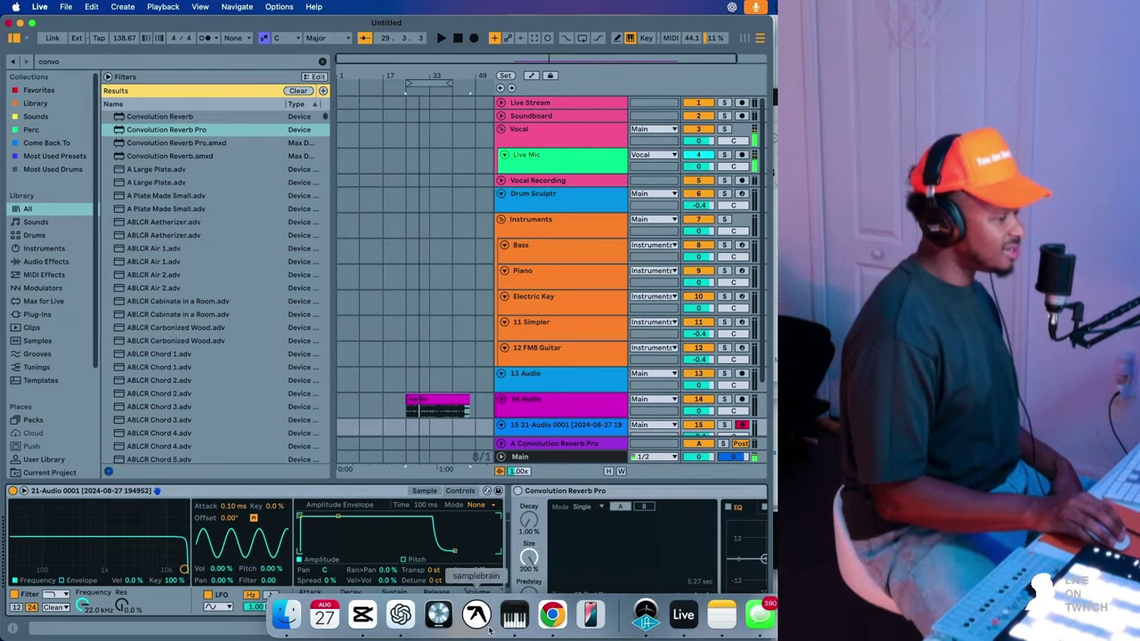
- Switch to Chrome, preview Neuro4.wav in Discord's sample-library-1 channel, save it to Downloads, and show it in Finder
left_click(553, 616)
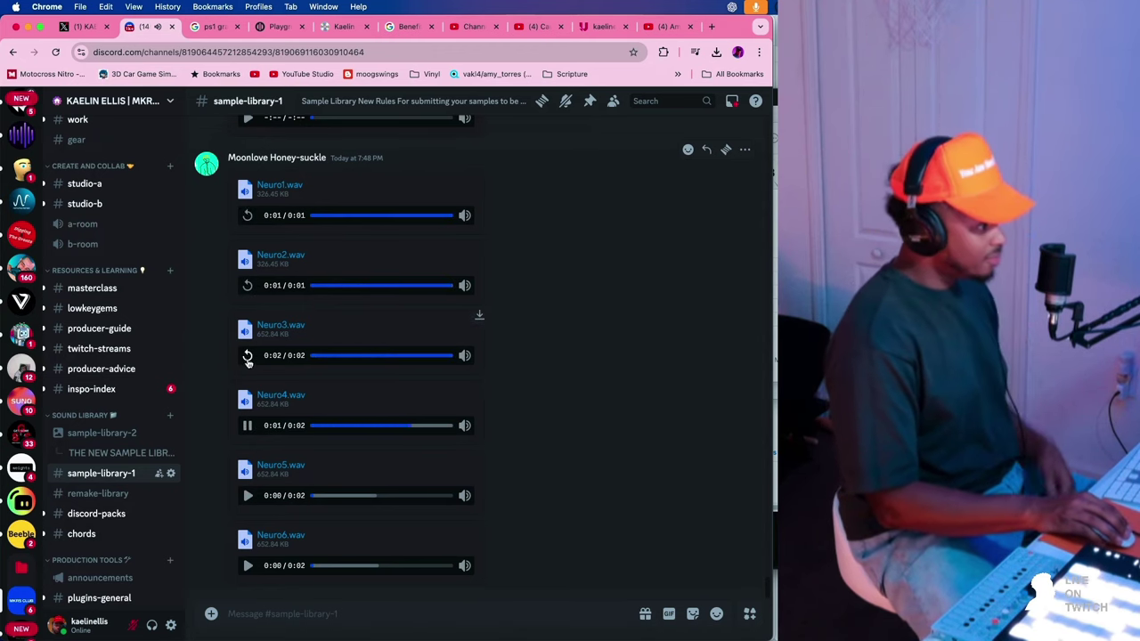
left_click(247, 426)
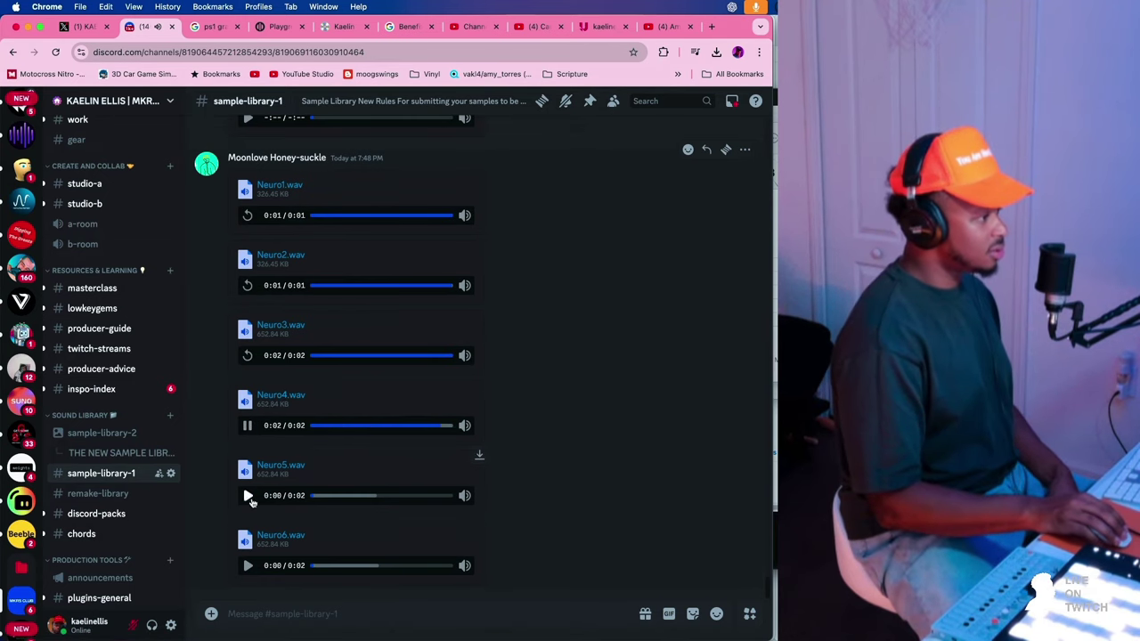
left_click(274, 395)
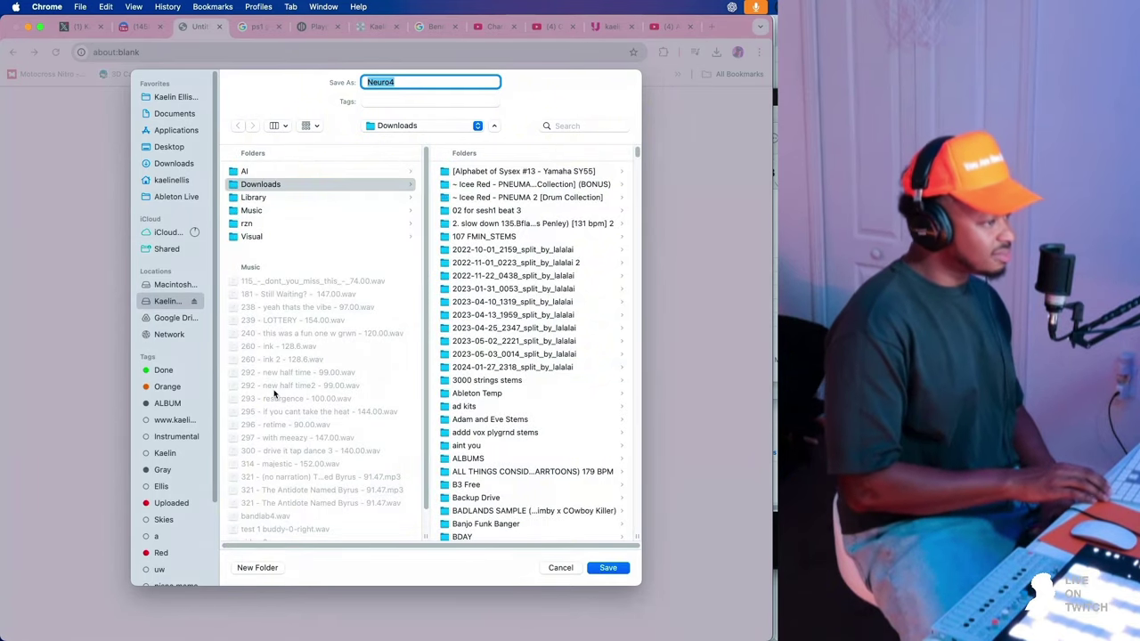
key("Return")
left_click(685, 80)
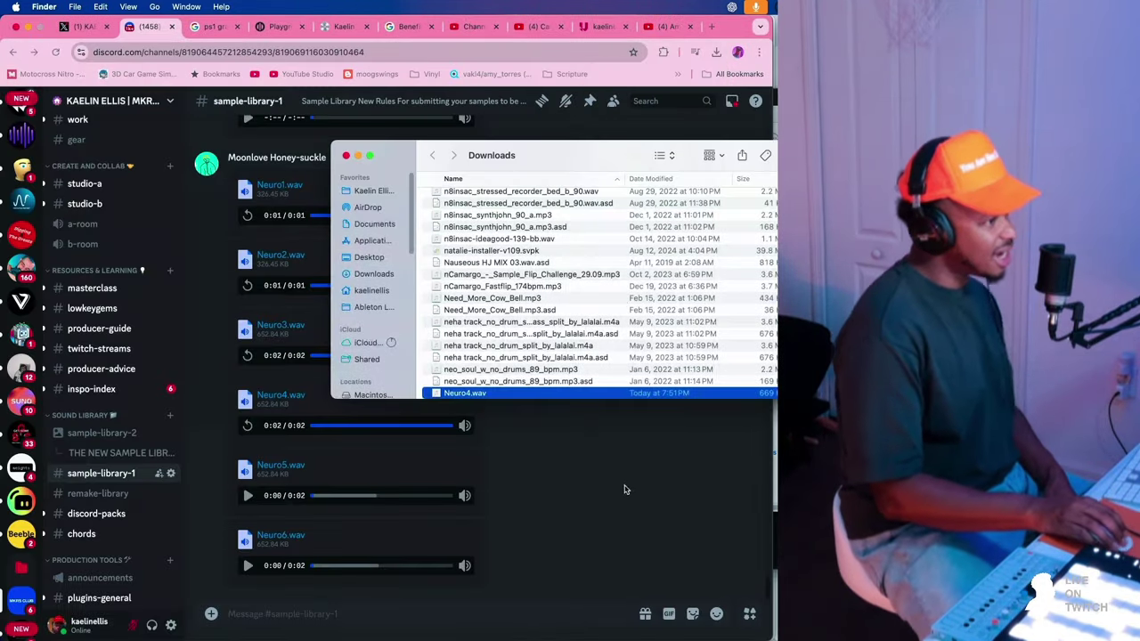
- Switch to Ableton Live, turn on the metronome, and set the song tempo to 151.00 BPM during playback
left_click(682, 610)
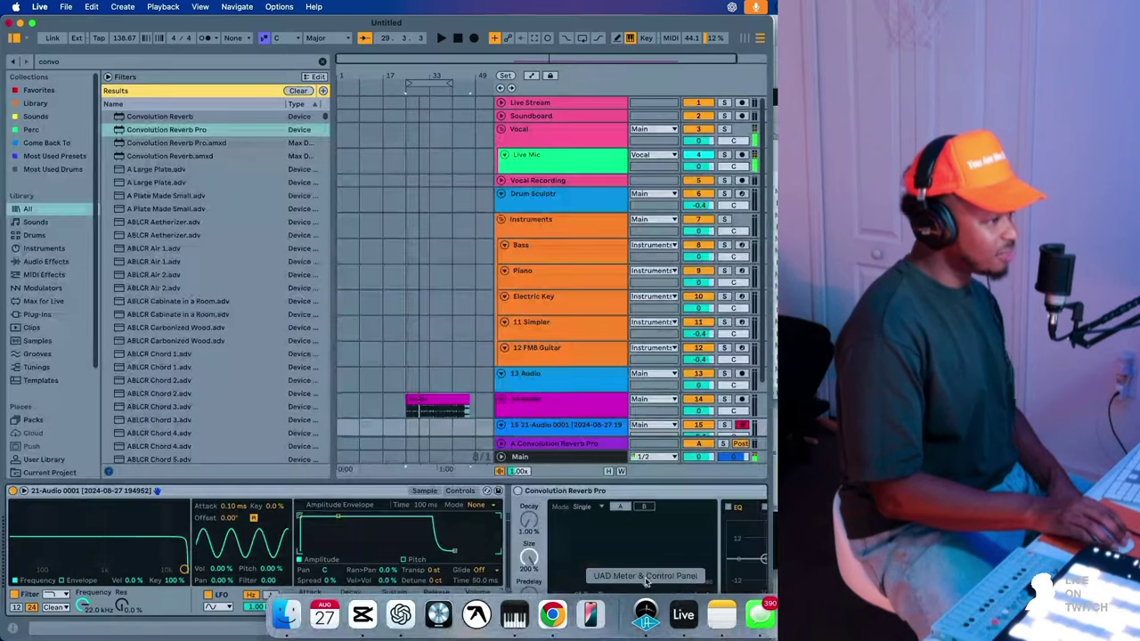
left_click_drag(383, 434, 340, 429)
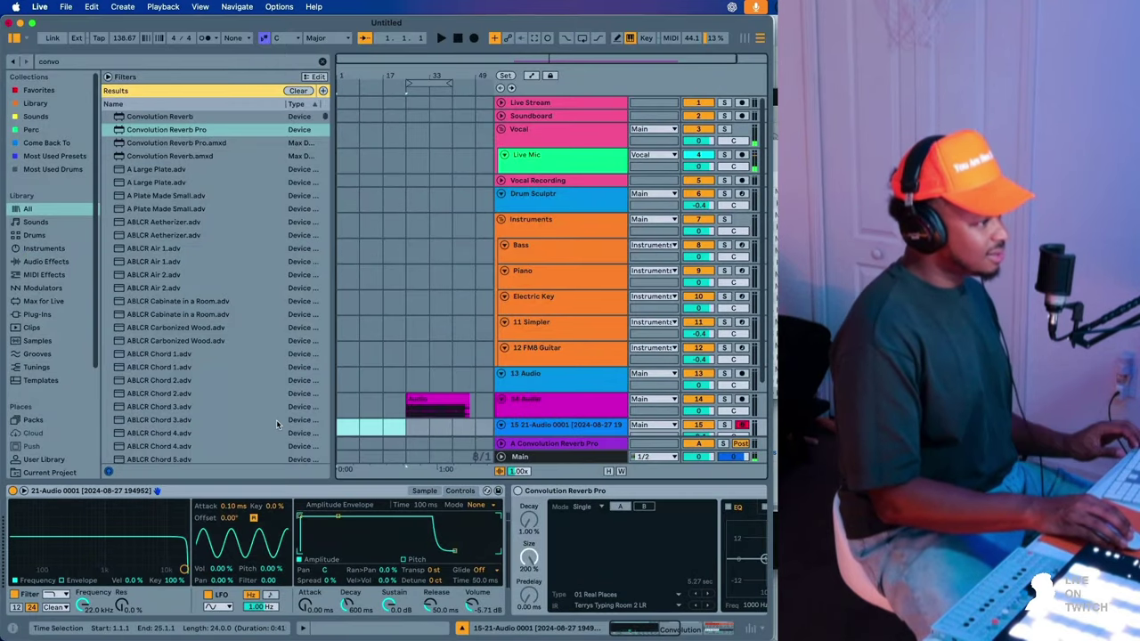
left_click(205, 37)
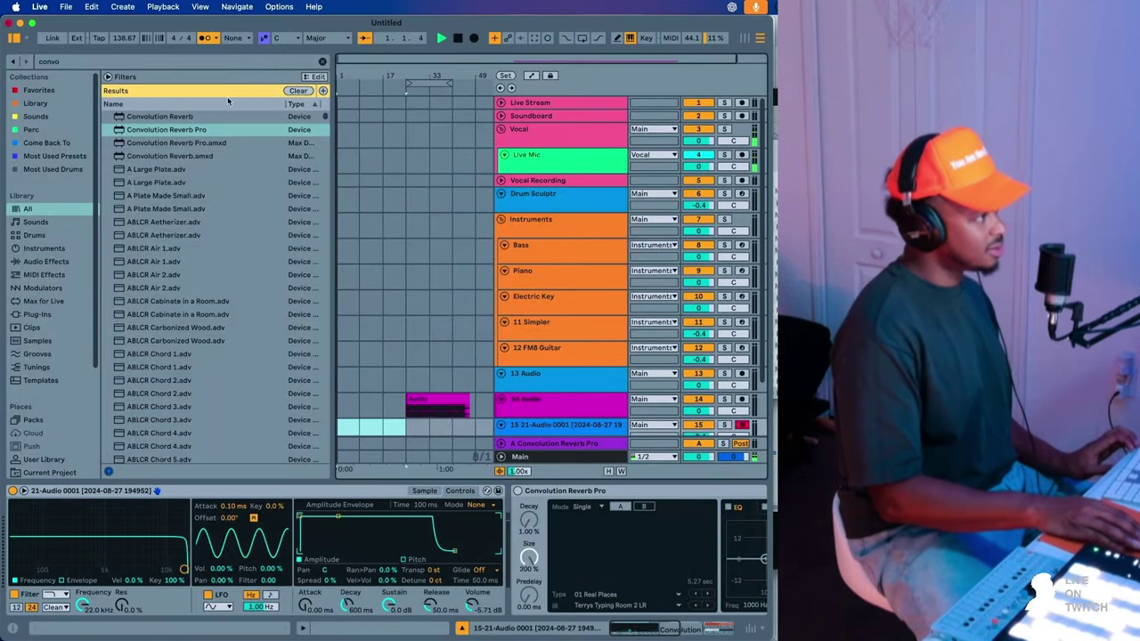
left_click_drag(124, 40, 124, 22)
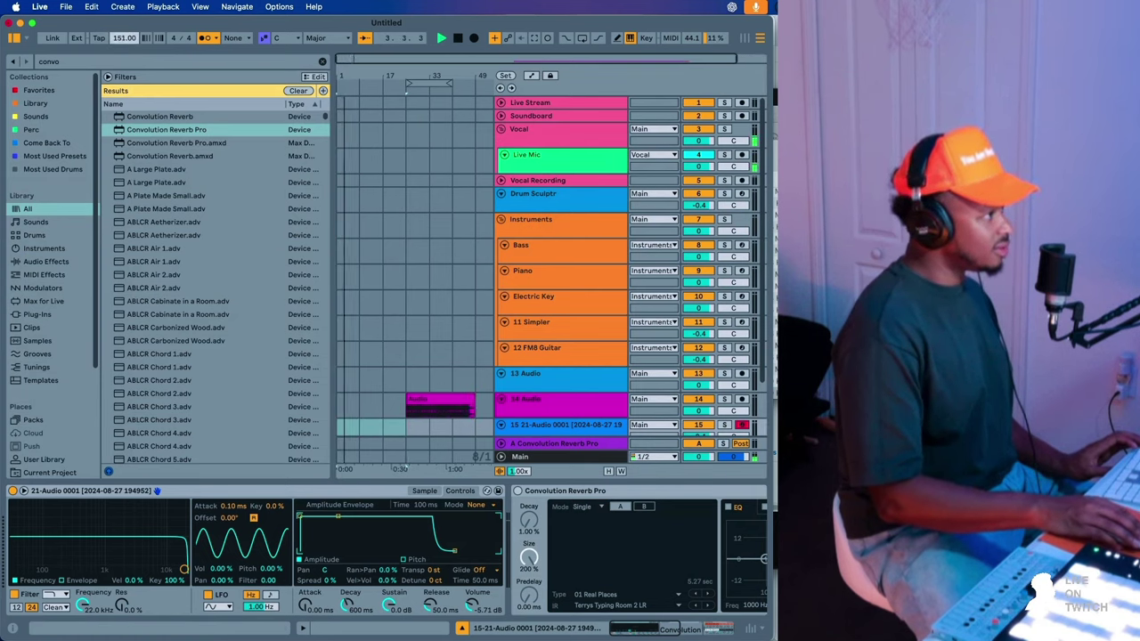
- Loop bars 1 to 9 in the arrangement and narrow the browser to widen the timeline
right_click(354, 420)
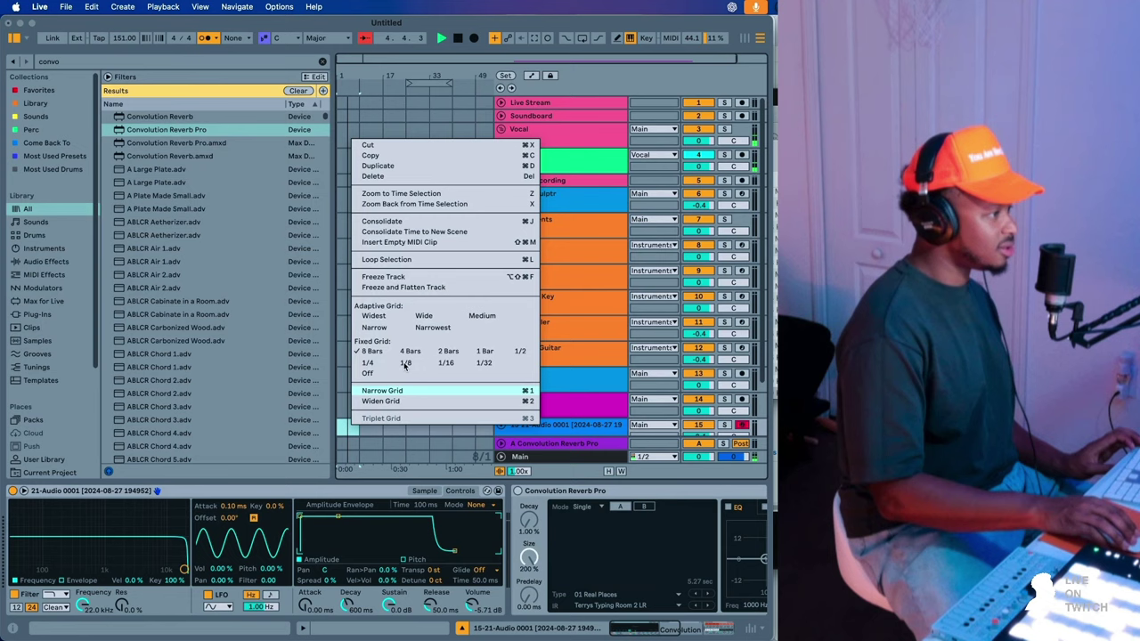
left_click(401, 260)
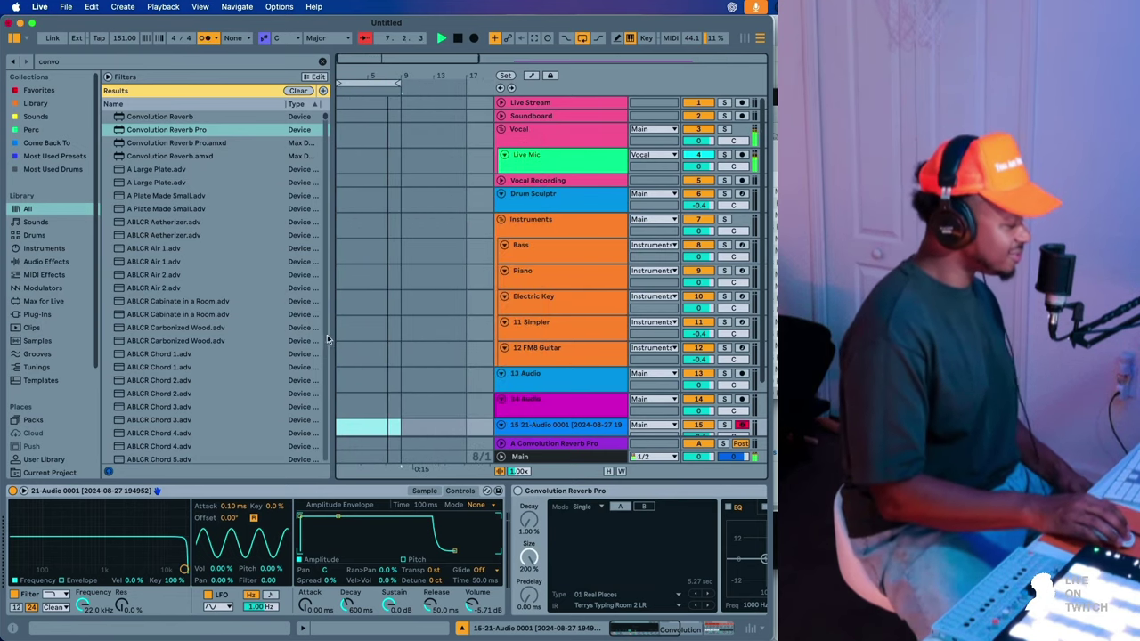
left_click_drag(334, 343, 309, 342)
- Try to turn on Warp for the recorded drum clip at bar 25 while keeping its current timing
scroll(322, 342, "down", 3)
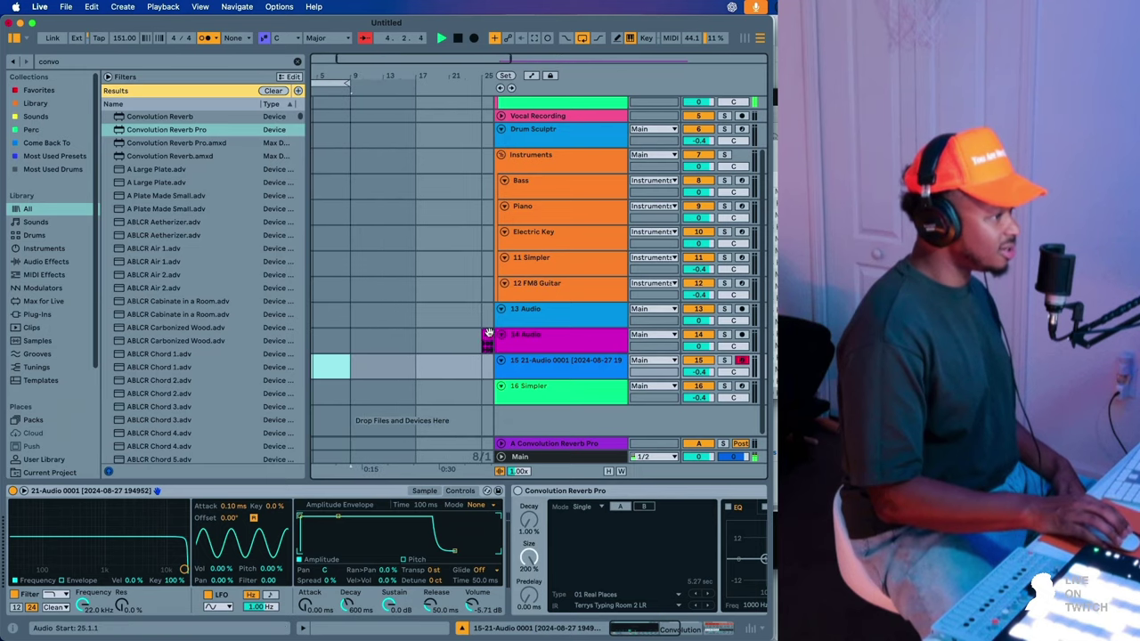
double_click(486, 340)
left_click(144, 393)
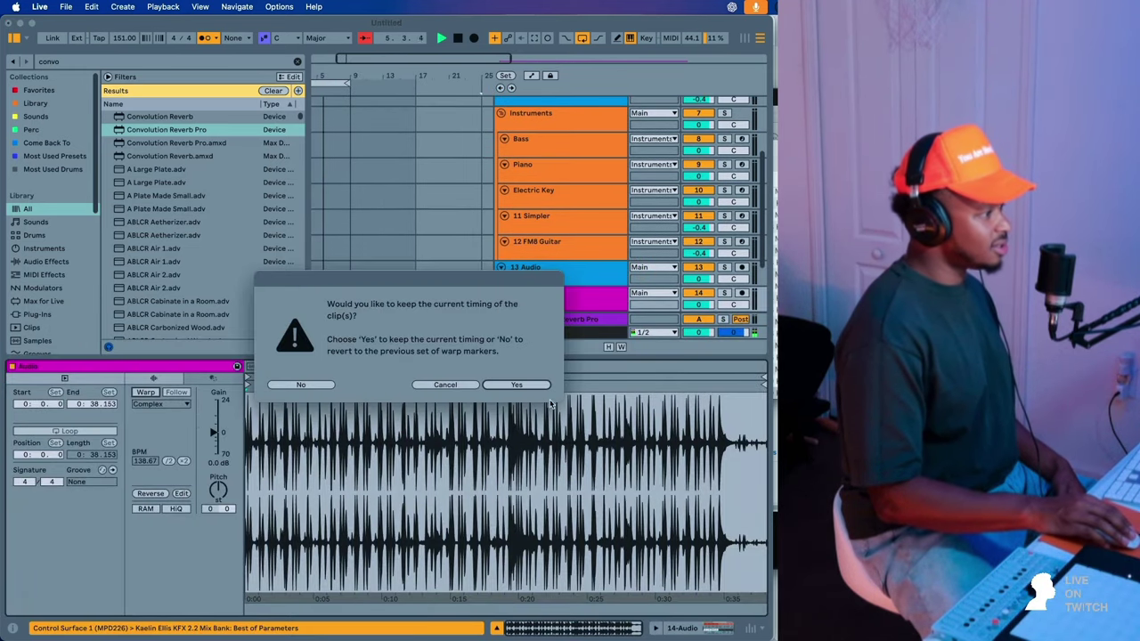
left_click(446, 385)
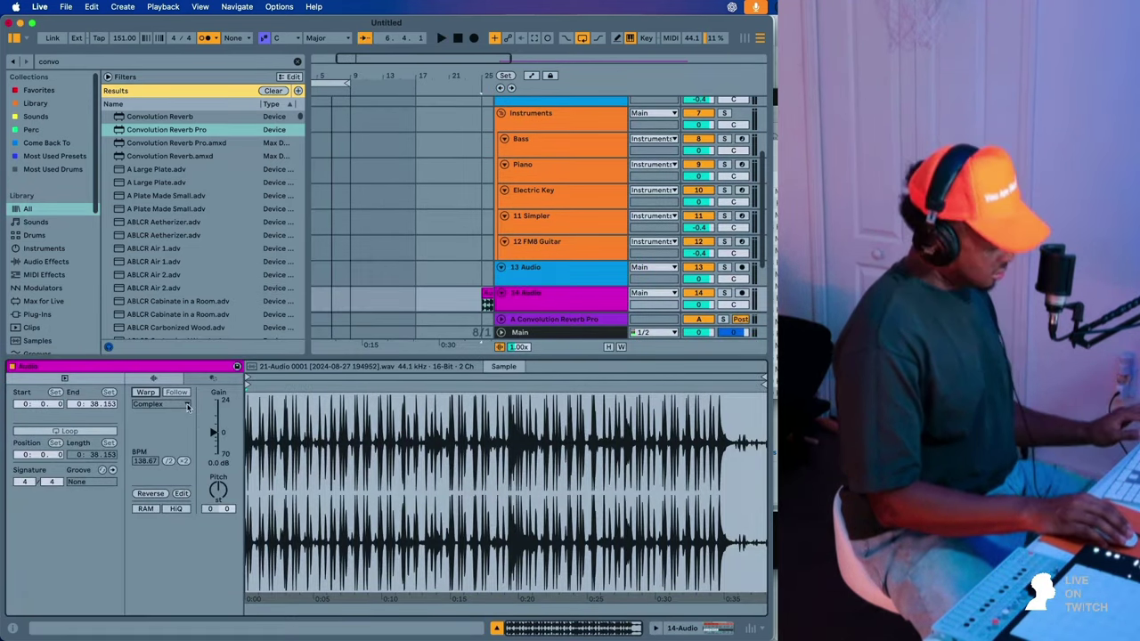
key("space")
left_click(146, 392)
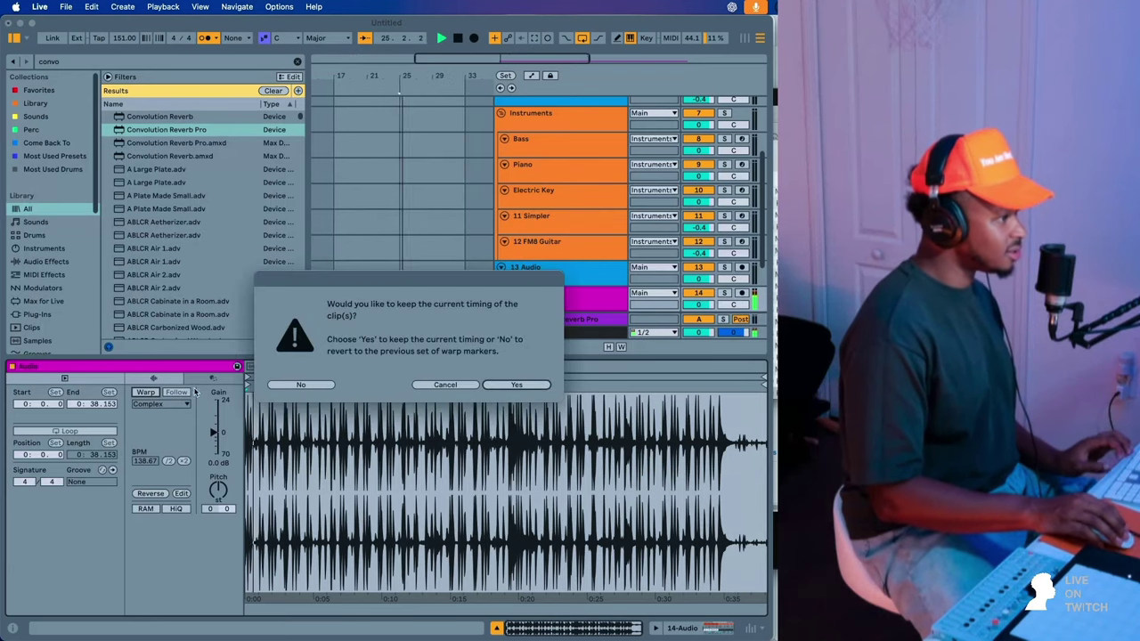
left_click(484, 386)
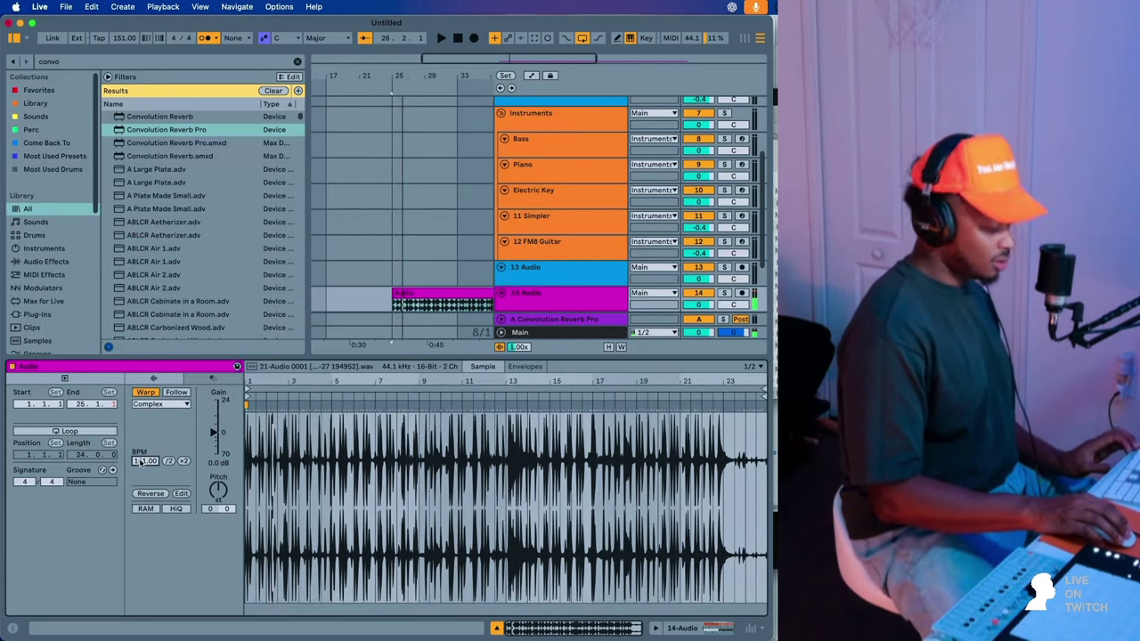
- Undo the Warp and tempo changes, reselect the drum clip at bar 25, and turn on its Warp at the restored tempo
key("super+z")
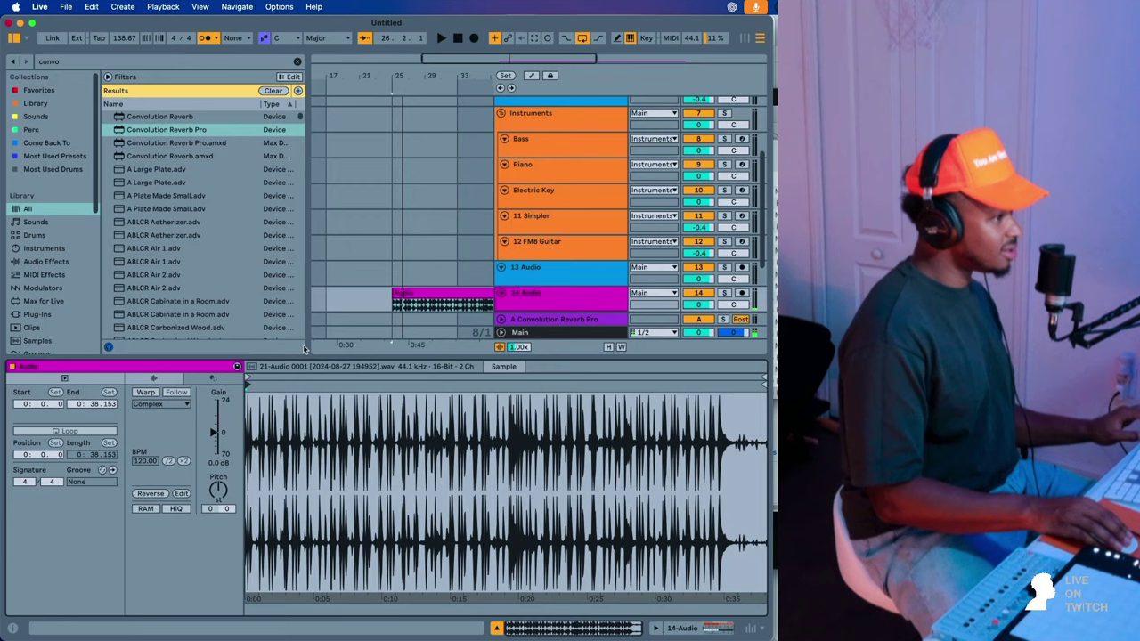
left_click(354, 292)
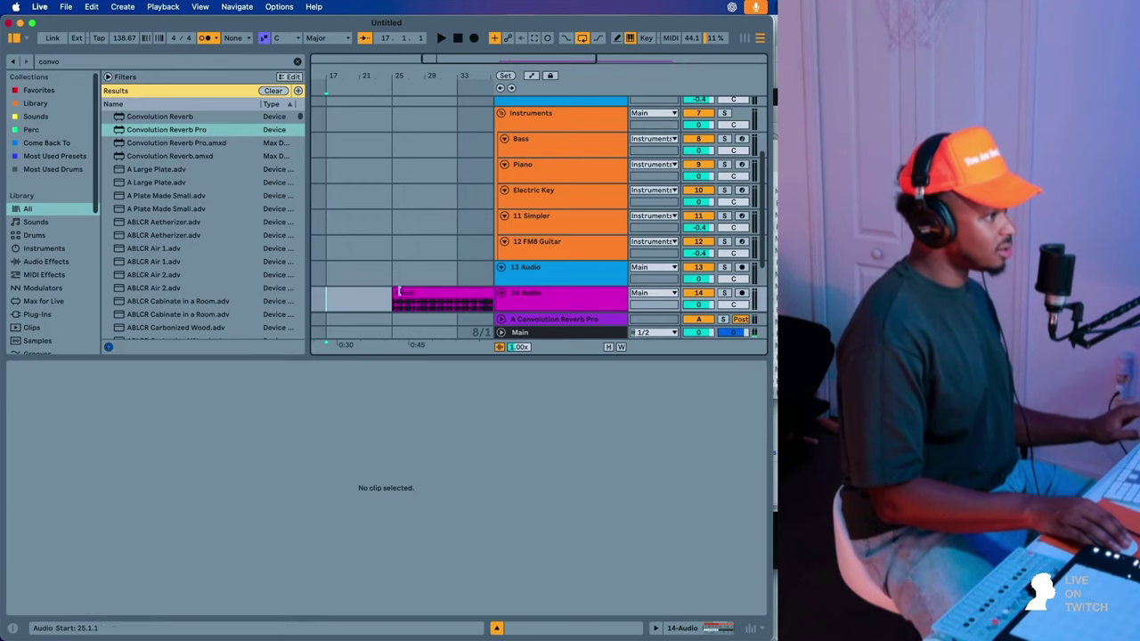
left_click(410, 291)
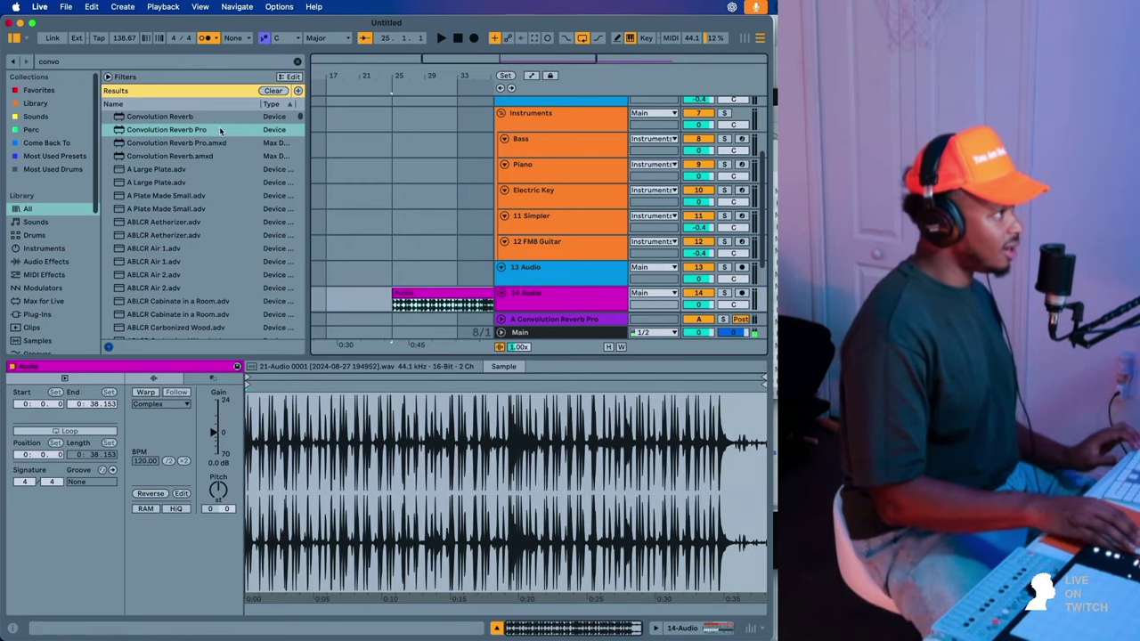
left_click(146, 393)
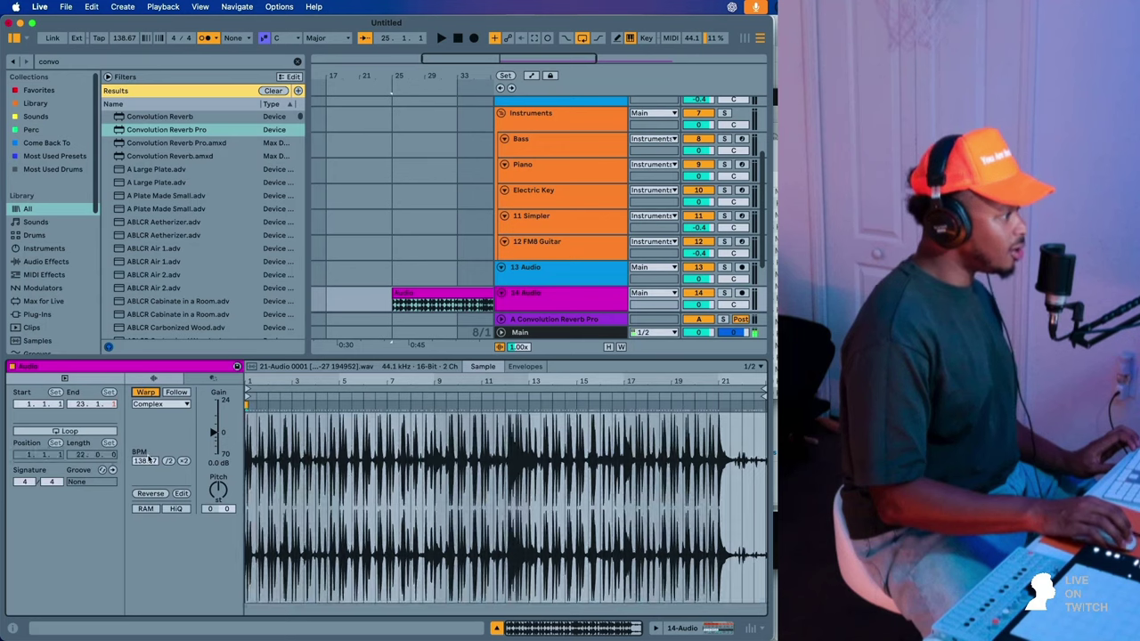
- Set the drum clip's warp mode to Re-Pitch and raise the song tempo to 160.00 BPM during playback
left_click(165, 404)
left_click(148, 446)
key("space")
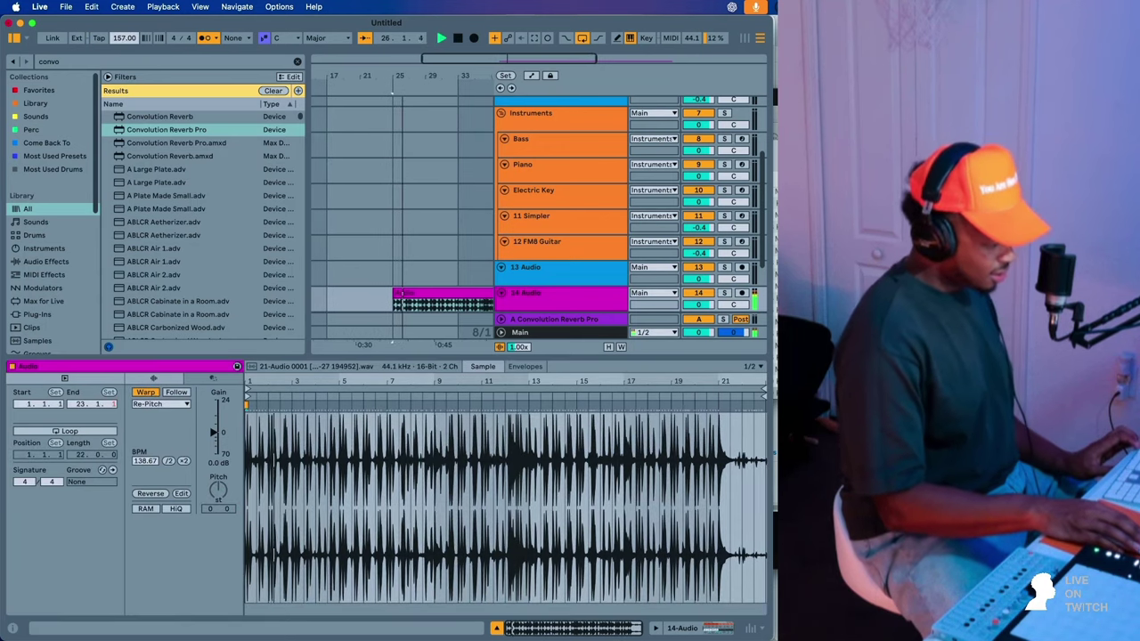
left_click_drag(127, 42, 126, 39)
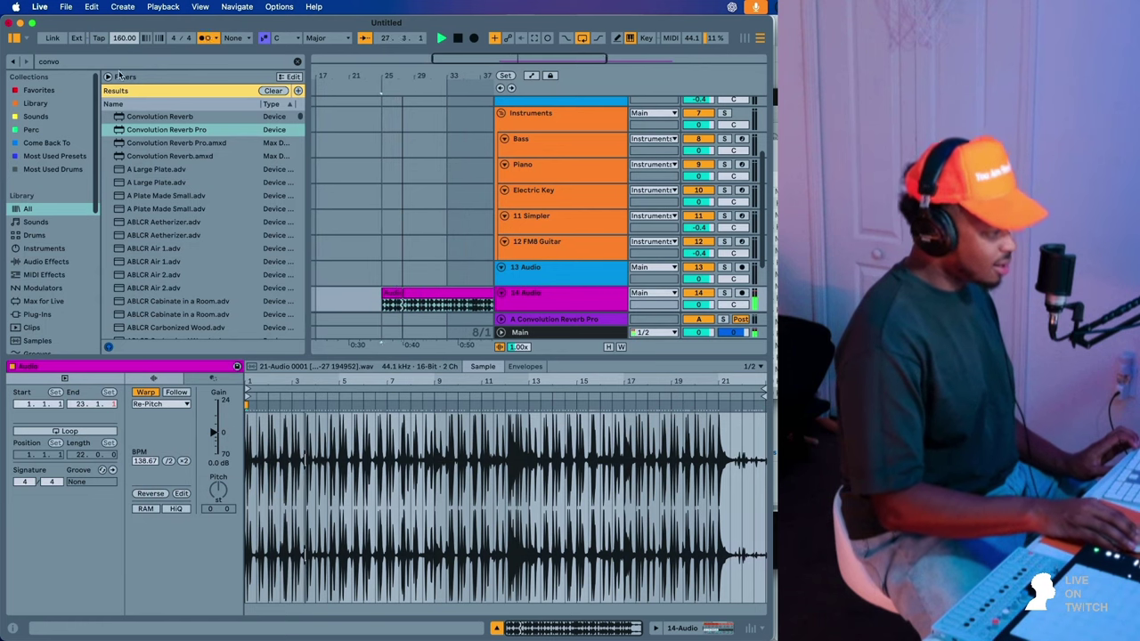
- Move the drum clip on 14 Audio from bar 25 to bar 1 and play it from the start
left_click(403, 299)
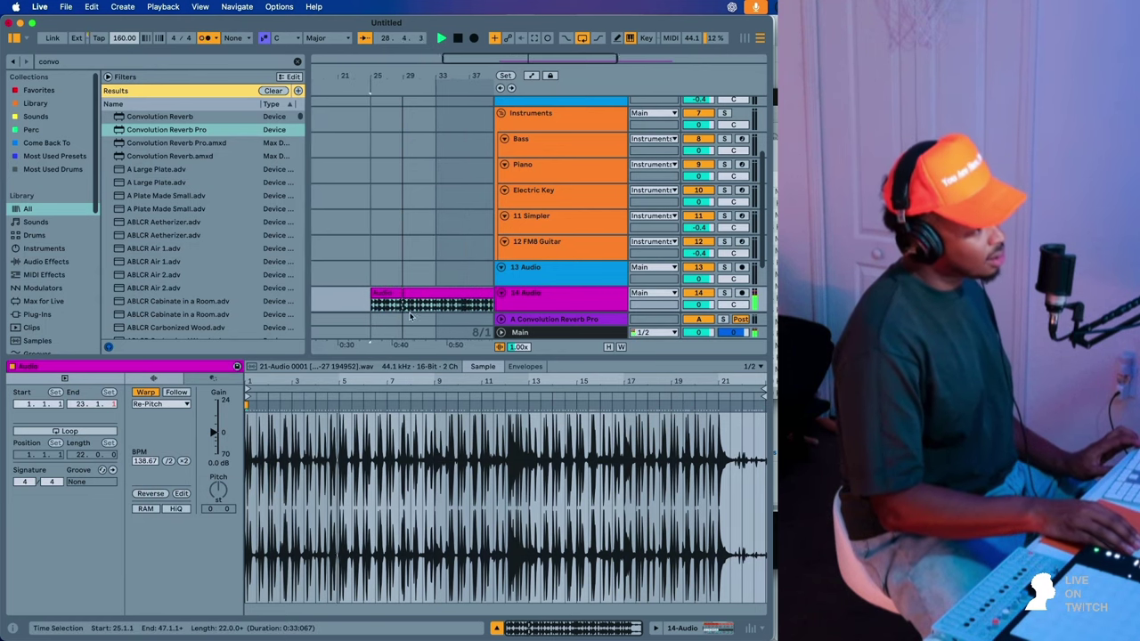
key("Delete")
key("space")
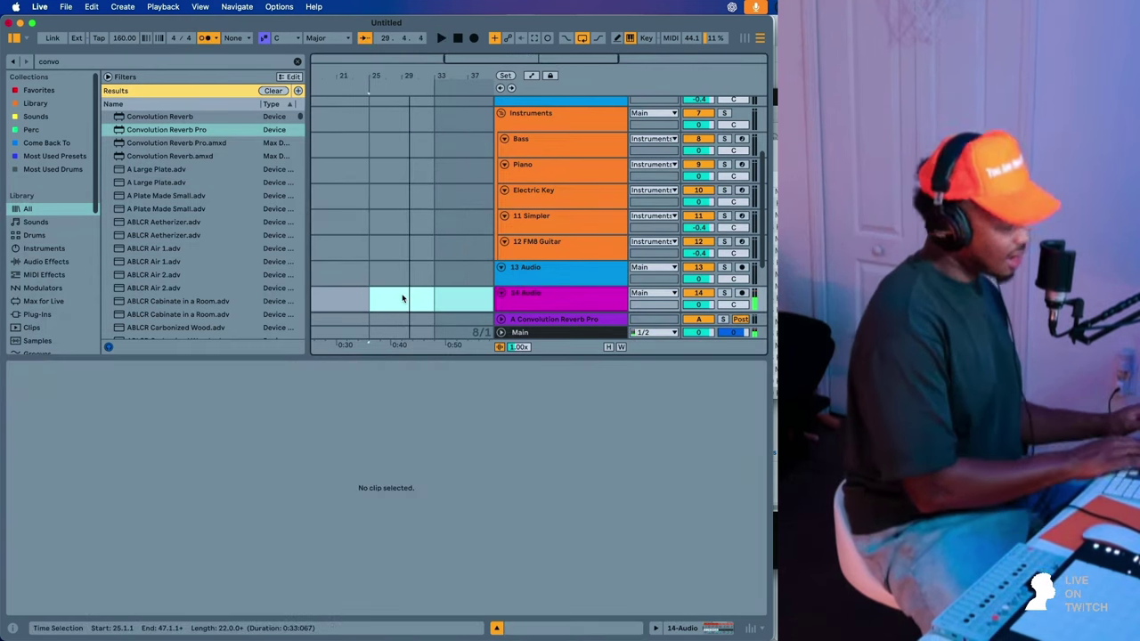
key("Home")
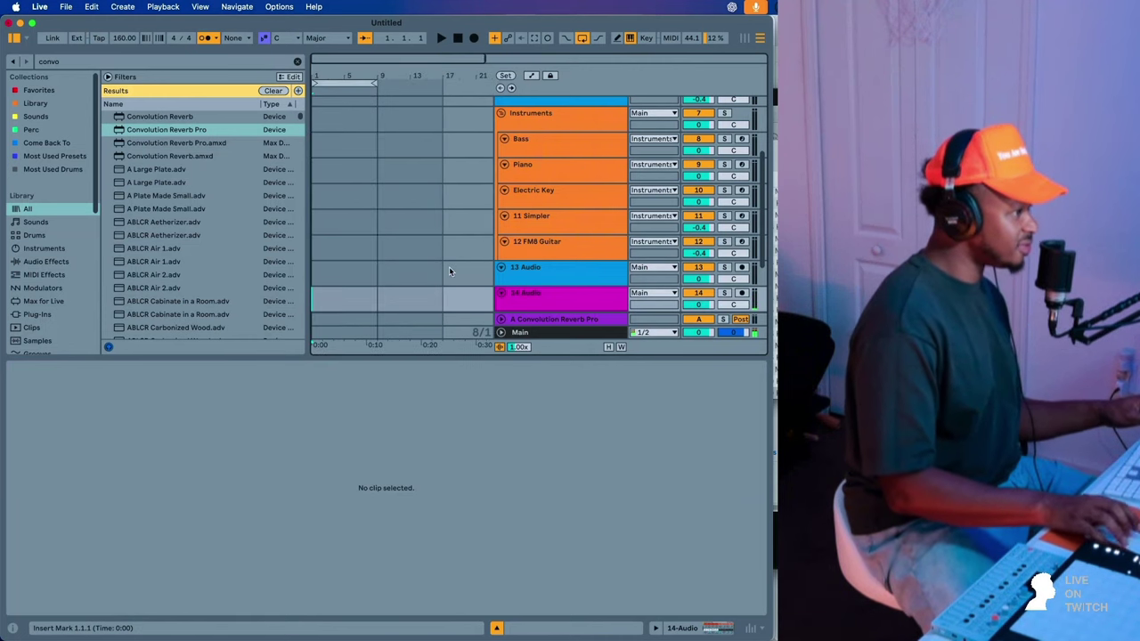
key("super+z")
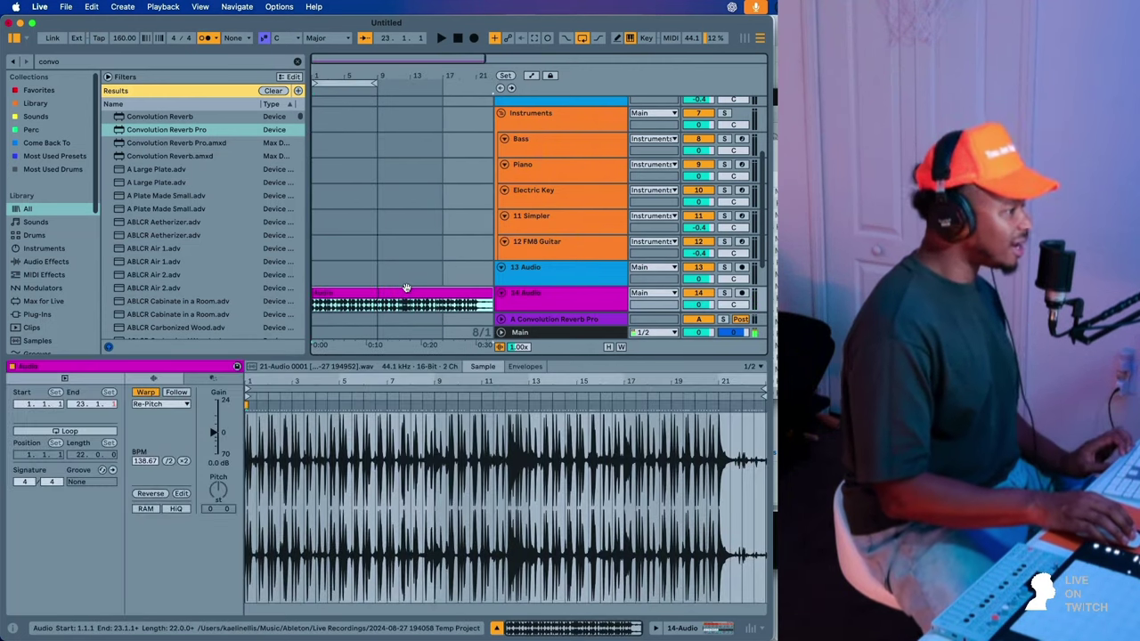
key("space")
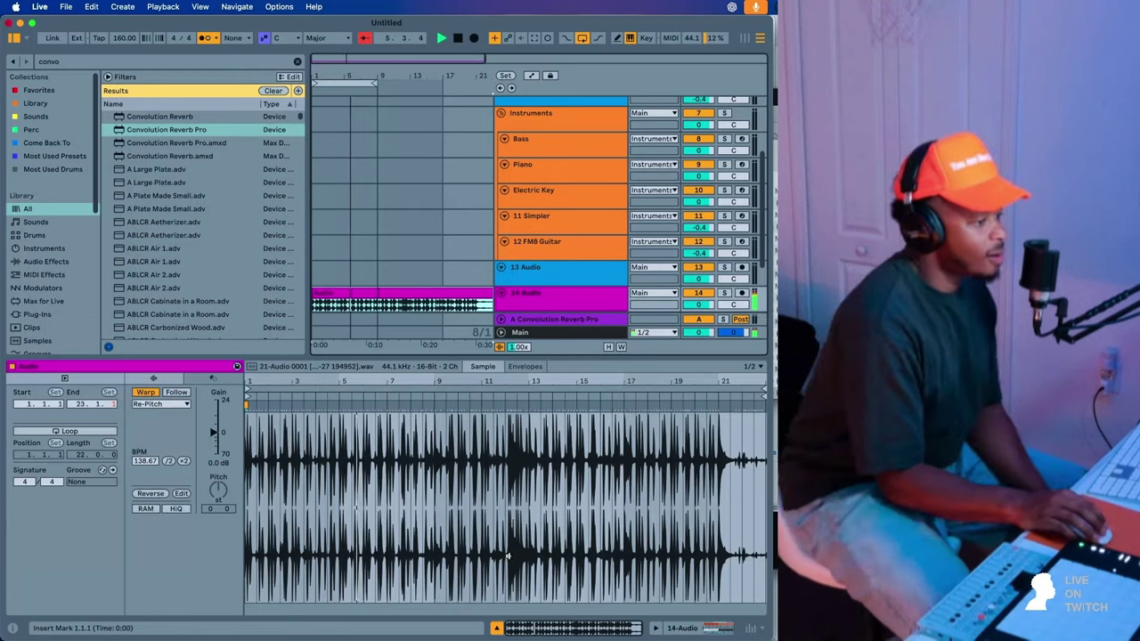
- Adjust the drum clip's warp timing at bar 9 so the hit there lands on the grid
scroll(531, 584, "up", 4)
scroll(531, 583, "left", 3)
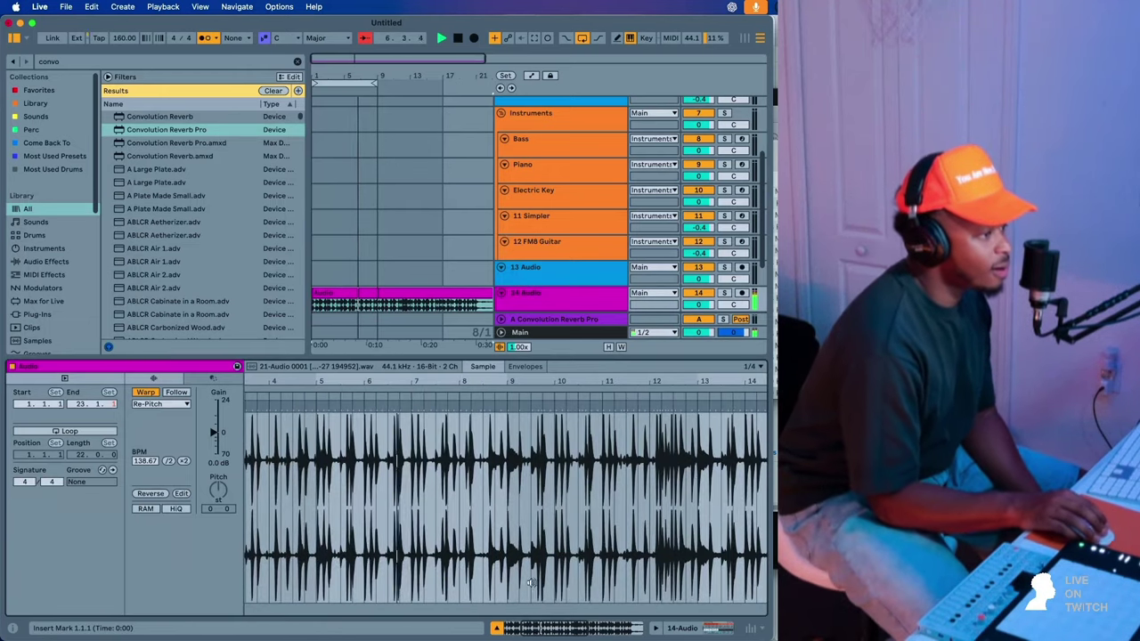
left_click(505, 405)
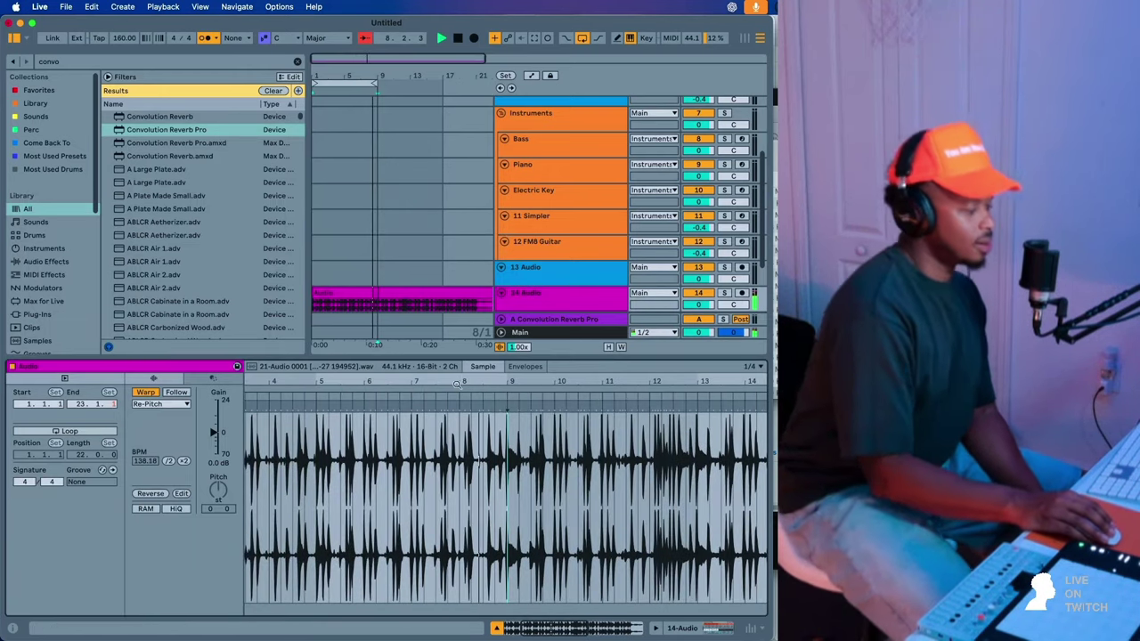
scroll(485, 452, "left", 3)
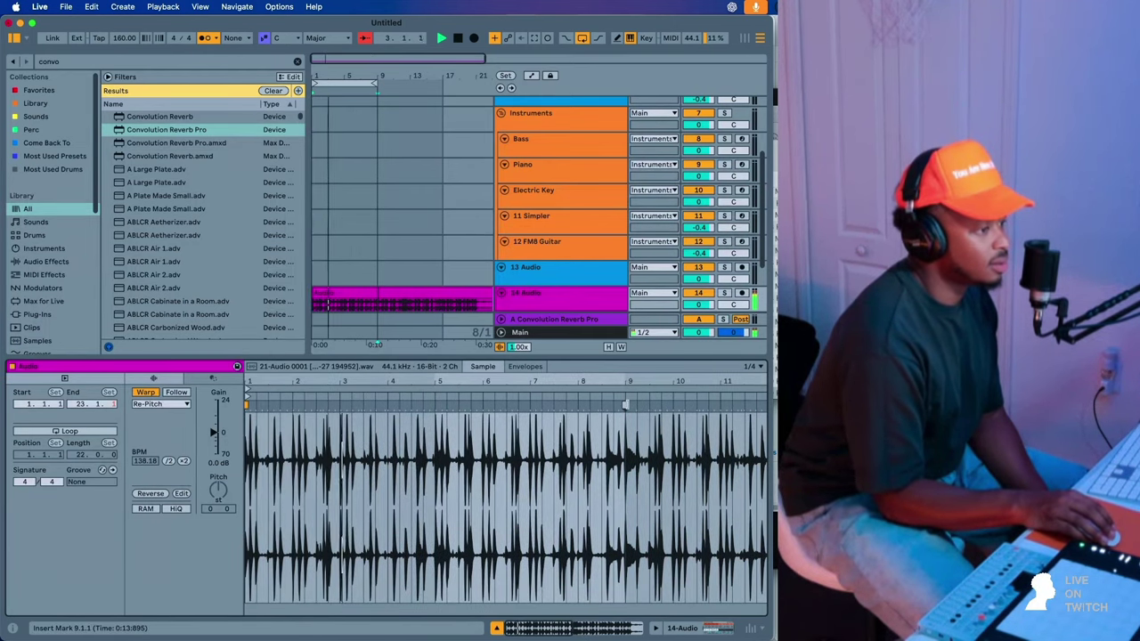
- Split the drum clip on 14 Audio at bar 9 and deactivate the portion after the split
left_click(367, 307)
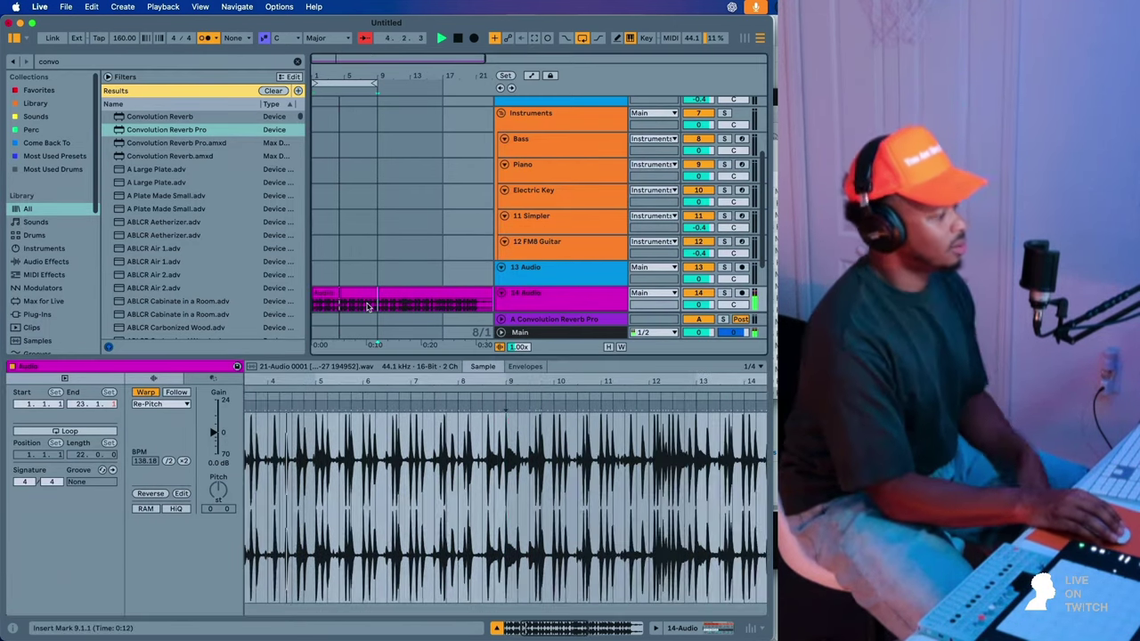
key("super+e")
left_click(388, 294)
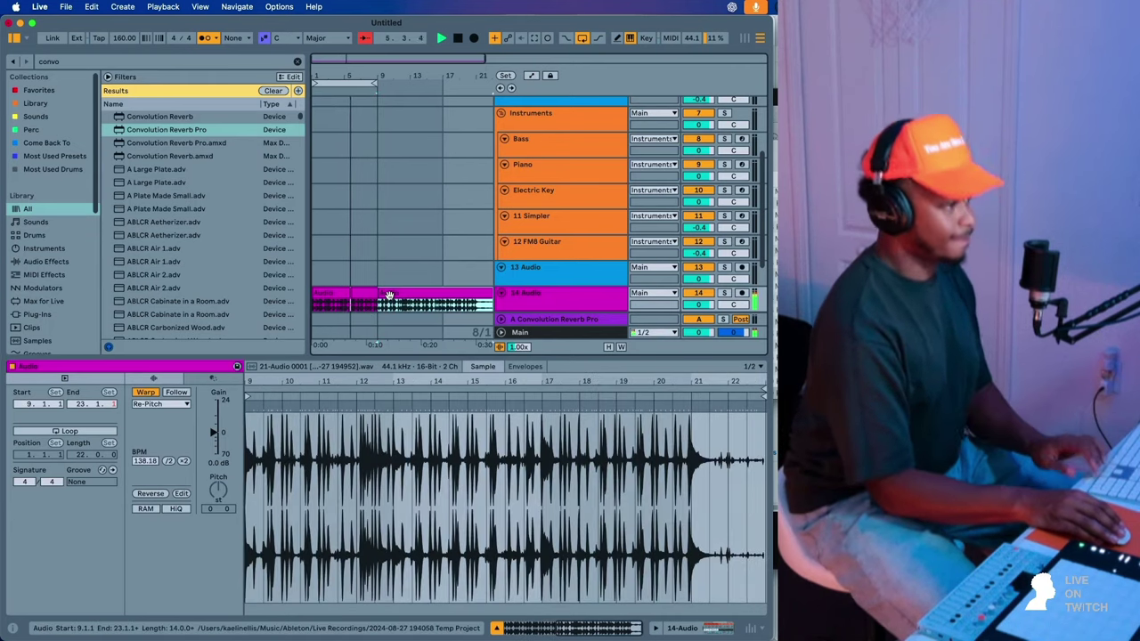
key("0")
- In 14 Audio's KFX 2.2 Mix rack, set High Filter to 486 Hz, HF Slope to 127, Compres to 49, and Saturate to 23.6 %
double_click(557, 298)
left_click_drag(182, 535, 182, 533)
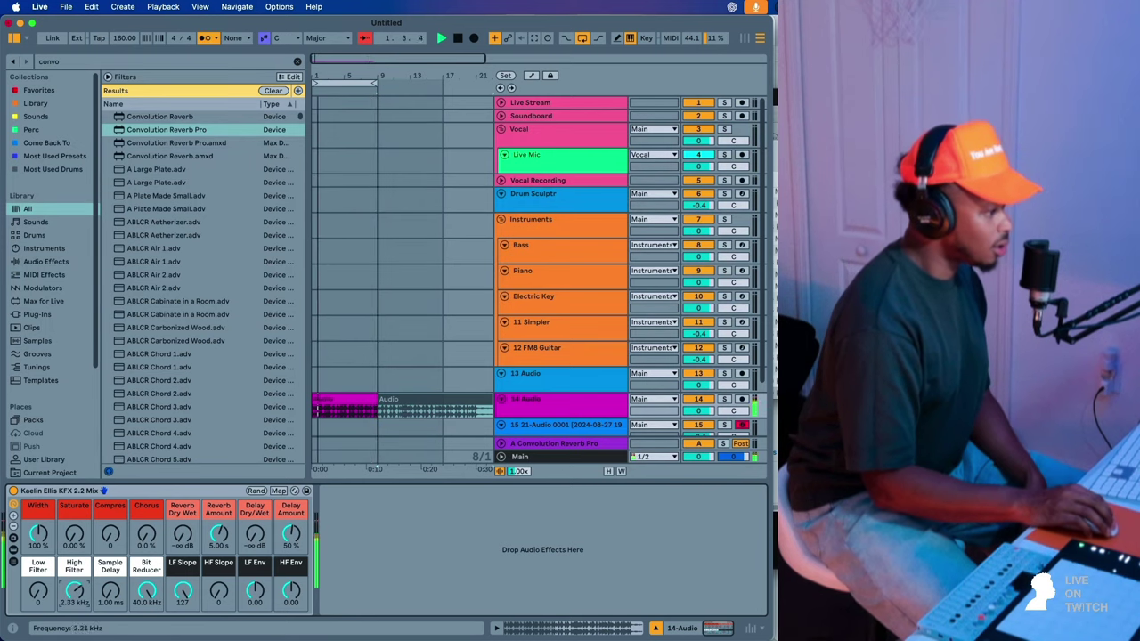
mouse_move(74, 591)
left_mouse_down()
mouse_move(64, 614)
mouse_move(76, 588)
left_mouse_up()
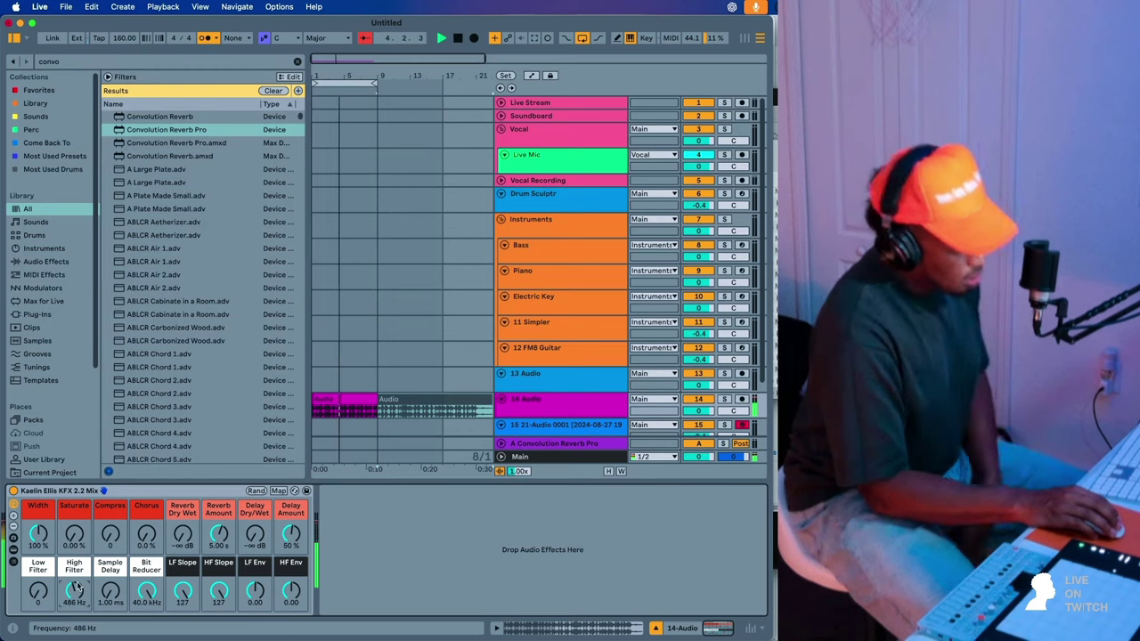
left_click_drag(110, 535, 111, 501)
left_click_drag(73, 535, 74, 514)
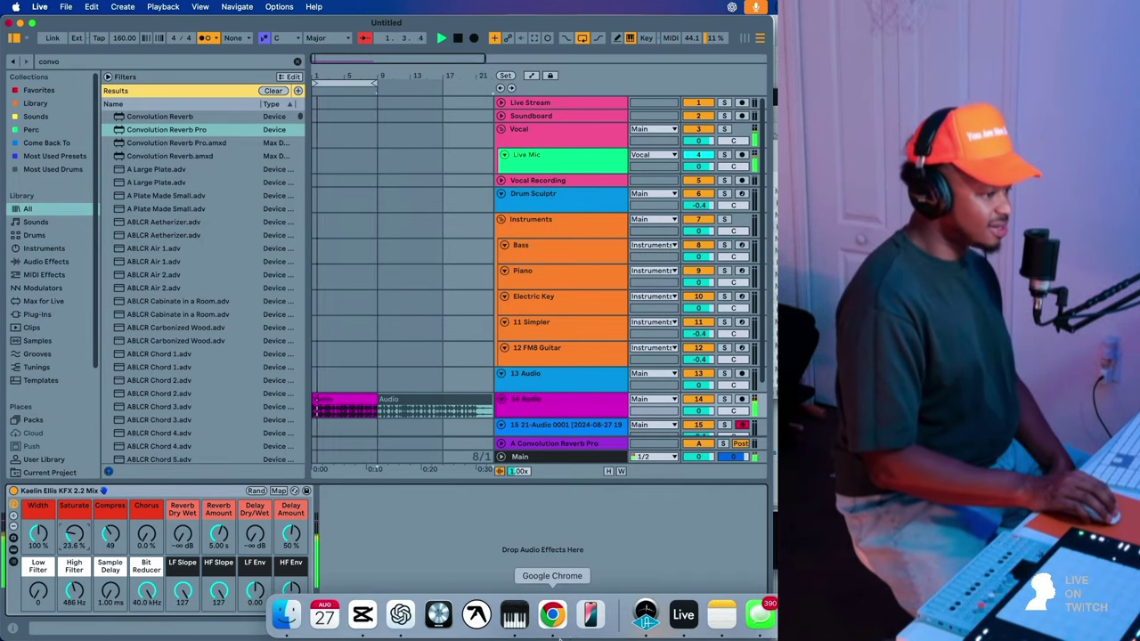
- Switch to Chrome, download Urban Echoes from Udio as a WAV into Downloads, and reveal the saved file in Finder
left_click(560, 629)
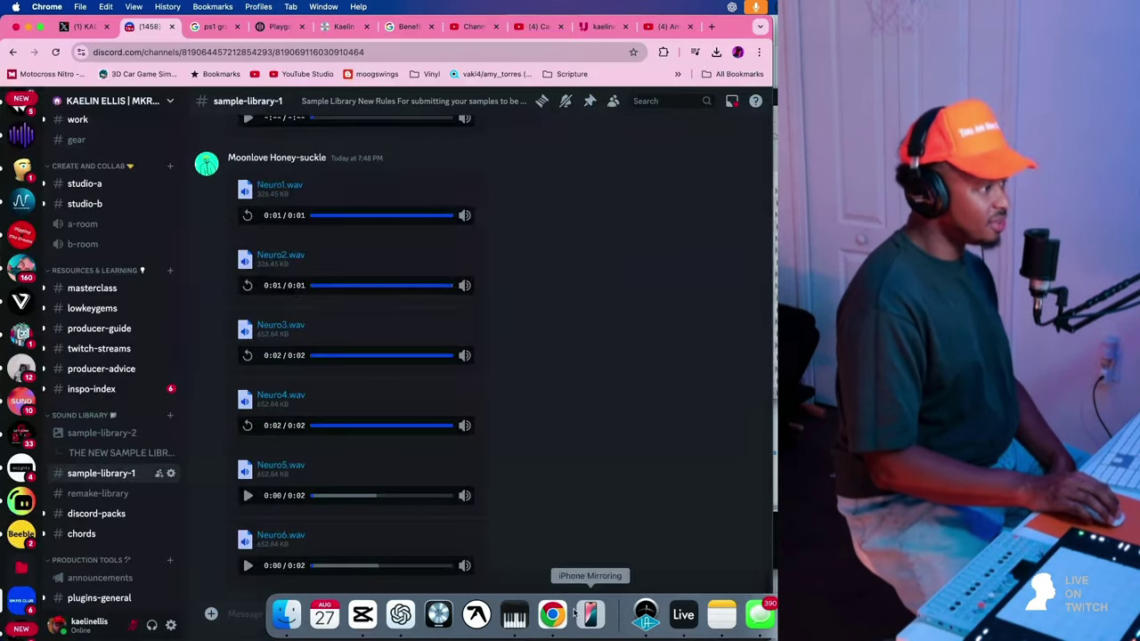
left_click(580, 28)
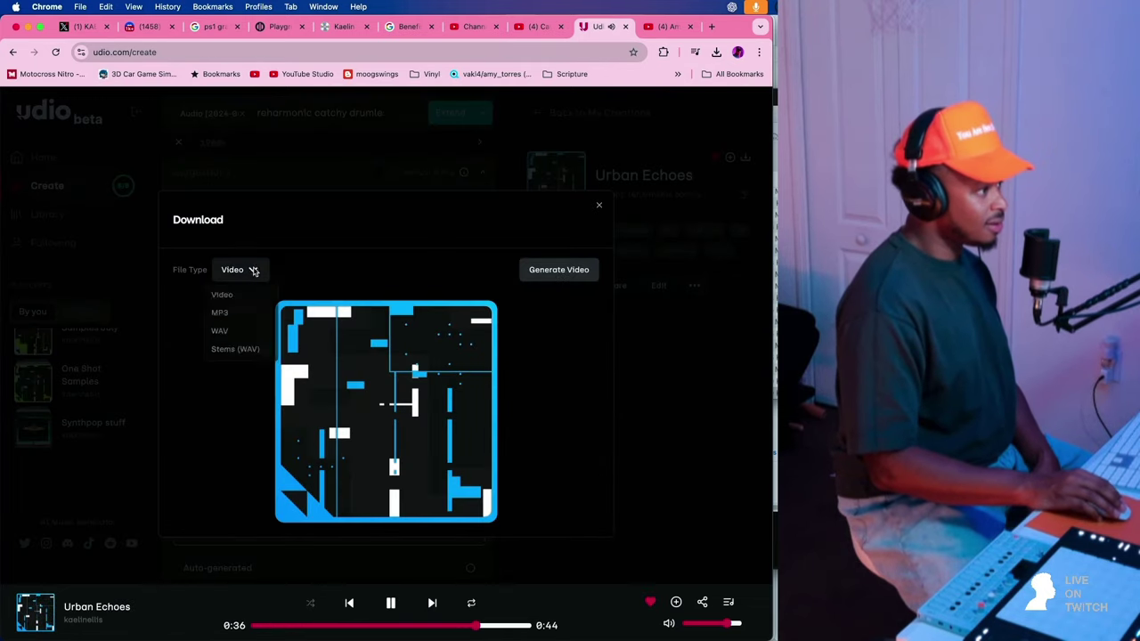
left_click(222, 332)
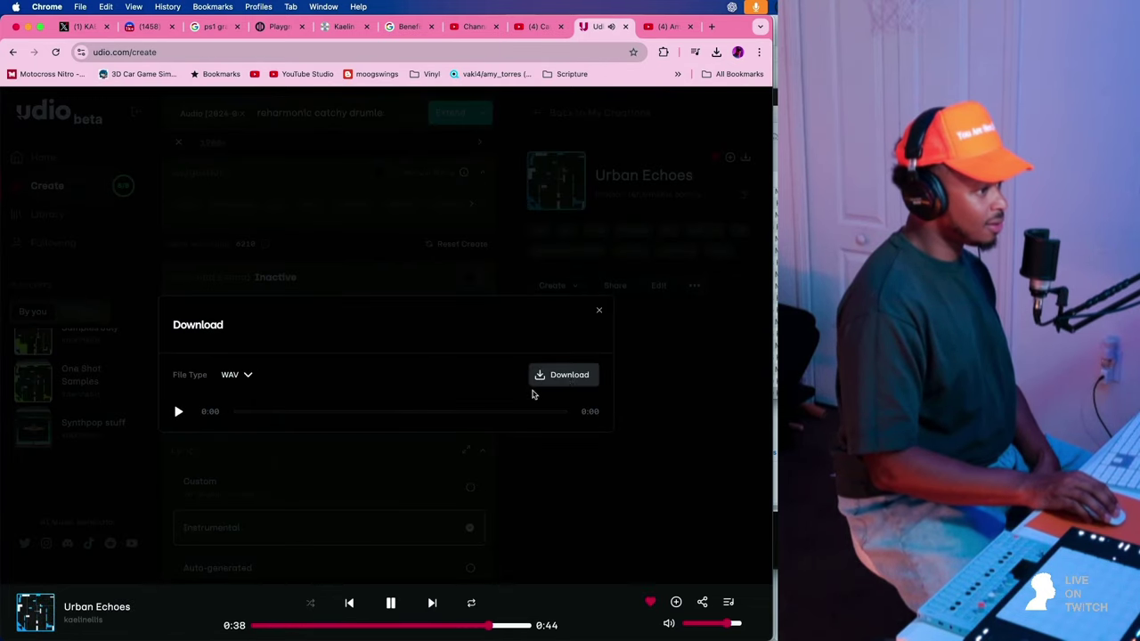
left_click(569, 375)
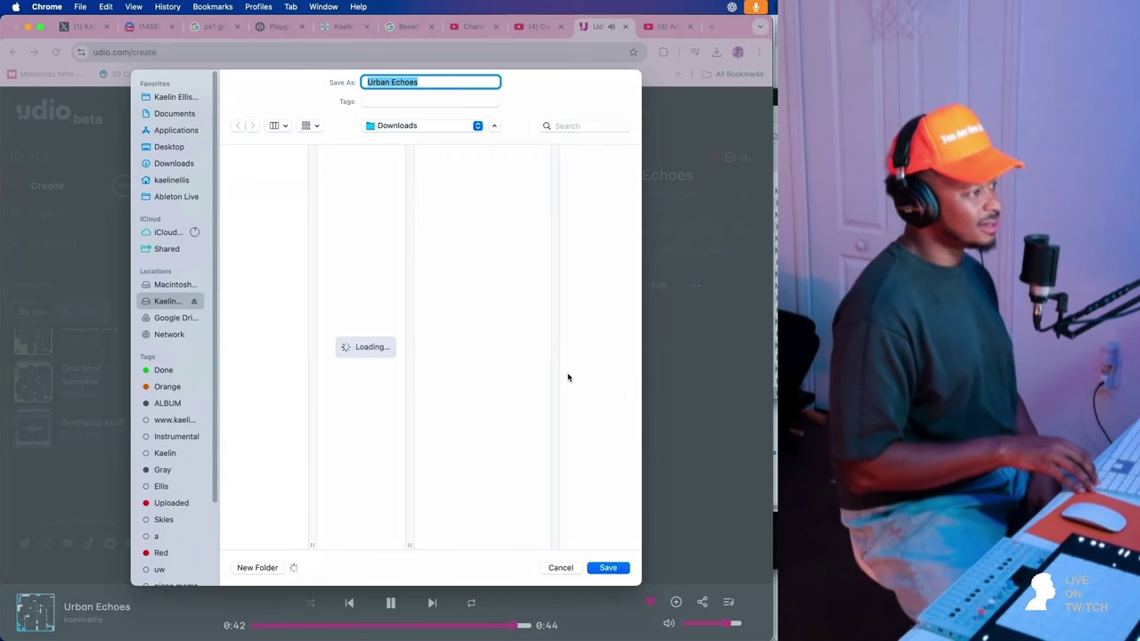
key("Return")
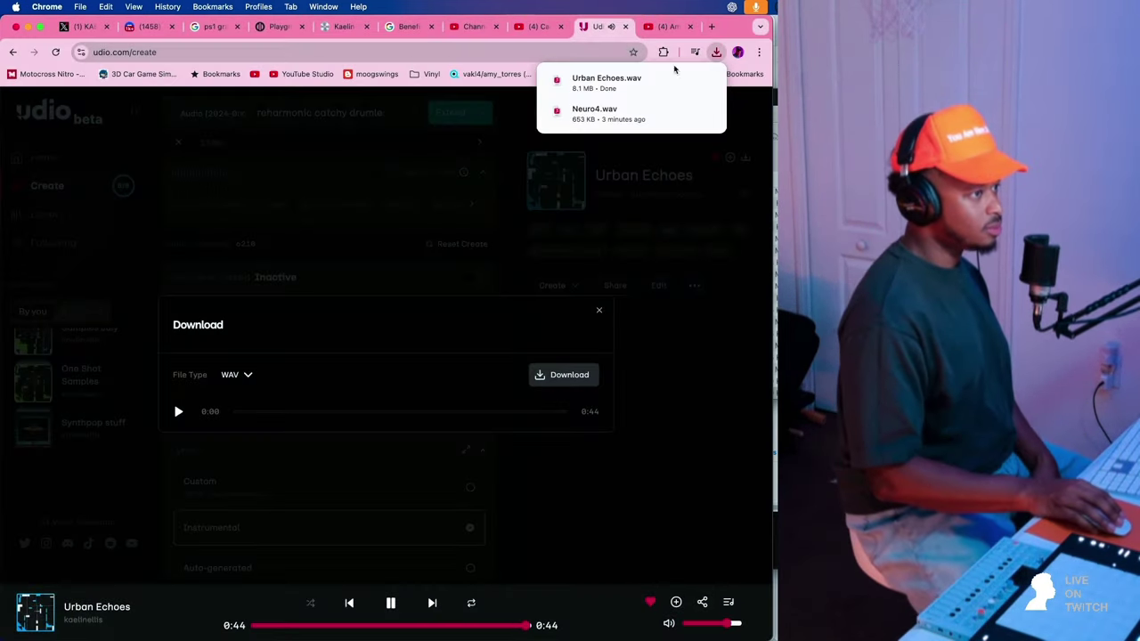
left_click(465, 550)
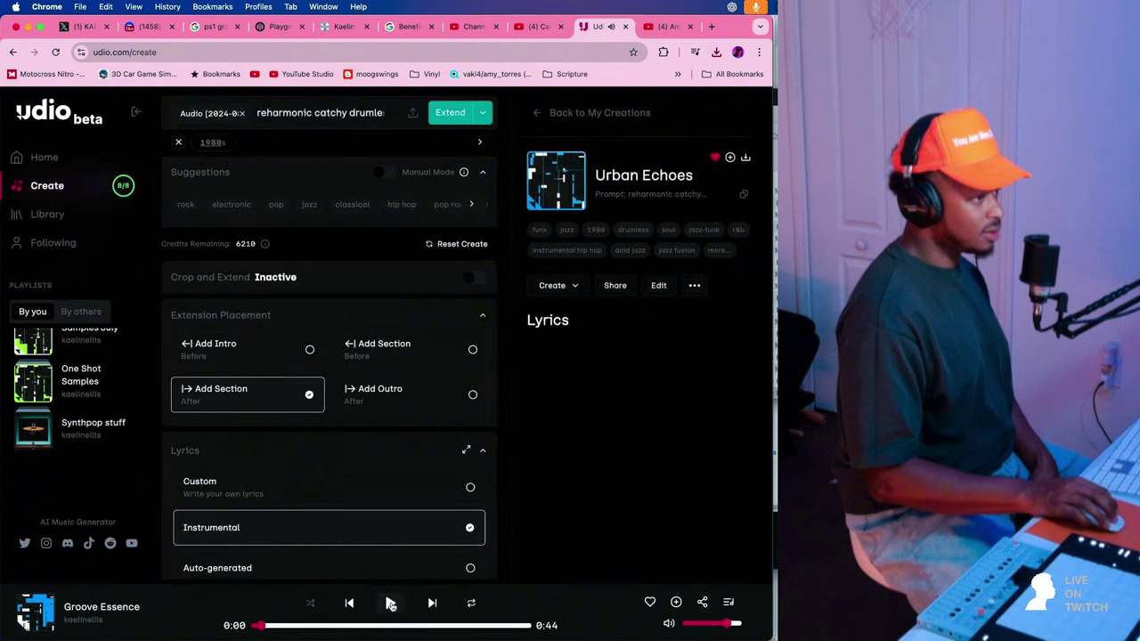
left_click(717, 55)
left_click(692, 101)
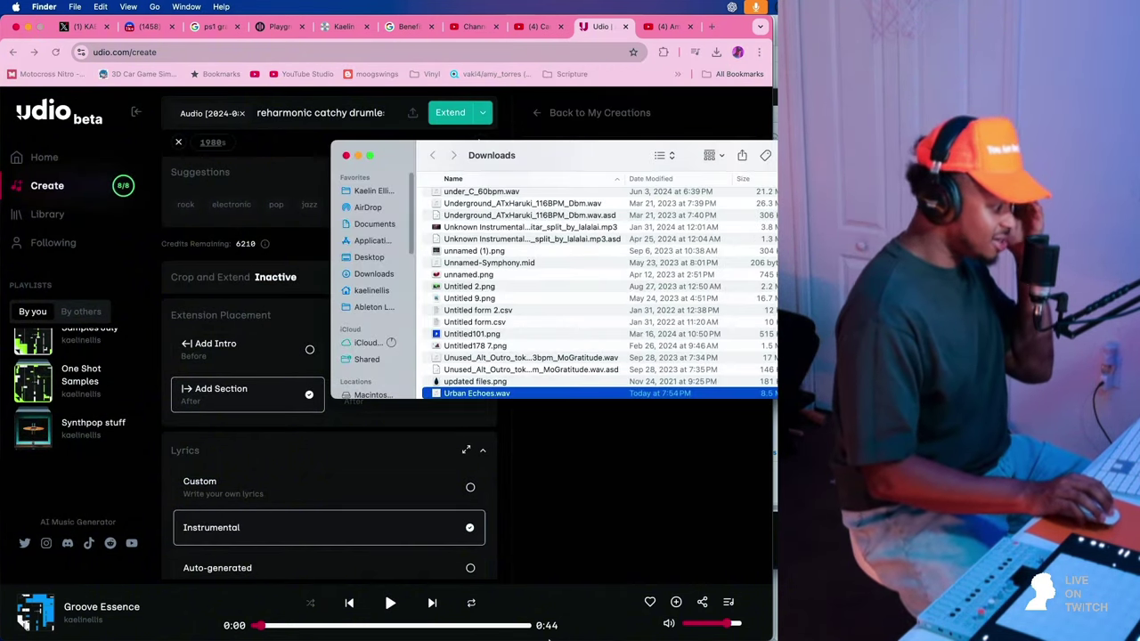
- Bring the Downloads folder in front of the Live set and preview Urban Echoes.wav
left_click(683, 614)
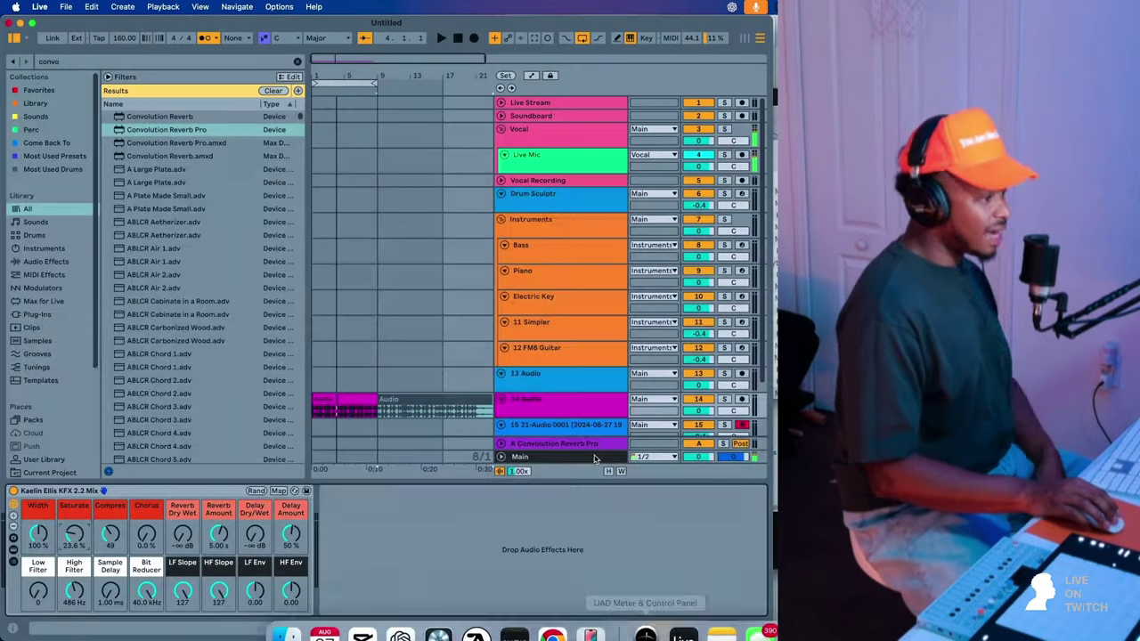
key("super+Tab")
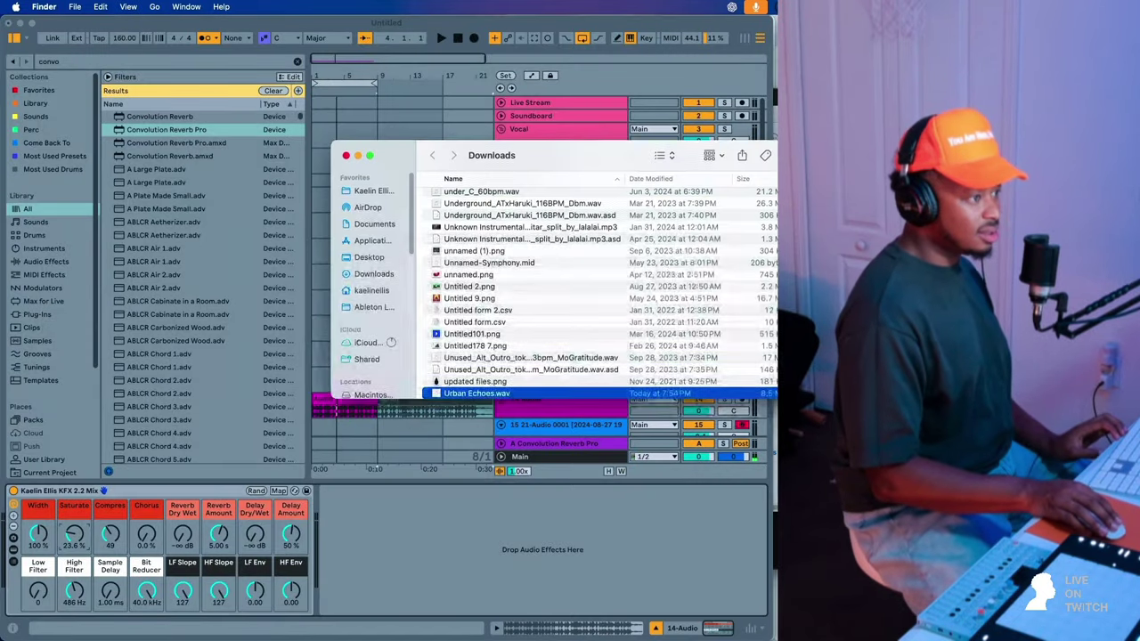
key("space")
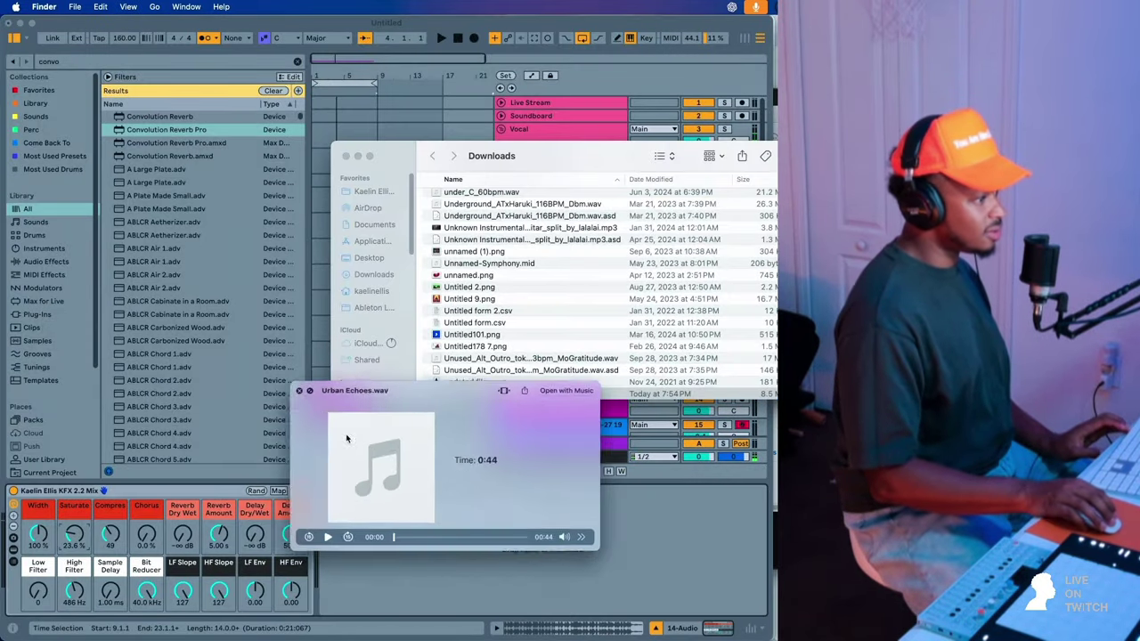
- Back in Live, set 14 Audio's KFX 2.2 Mix rack to Reverb Dry/Wet -1.38 dB and Low Filter 64
key("super+Tab")
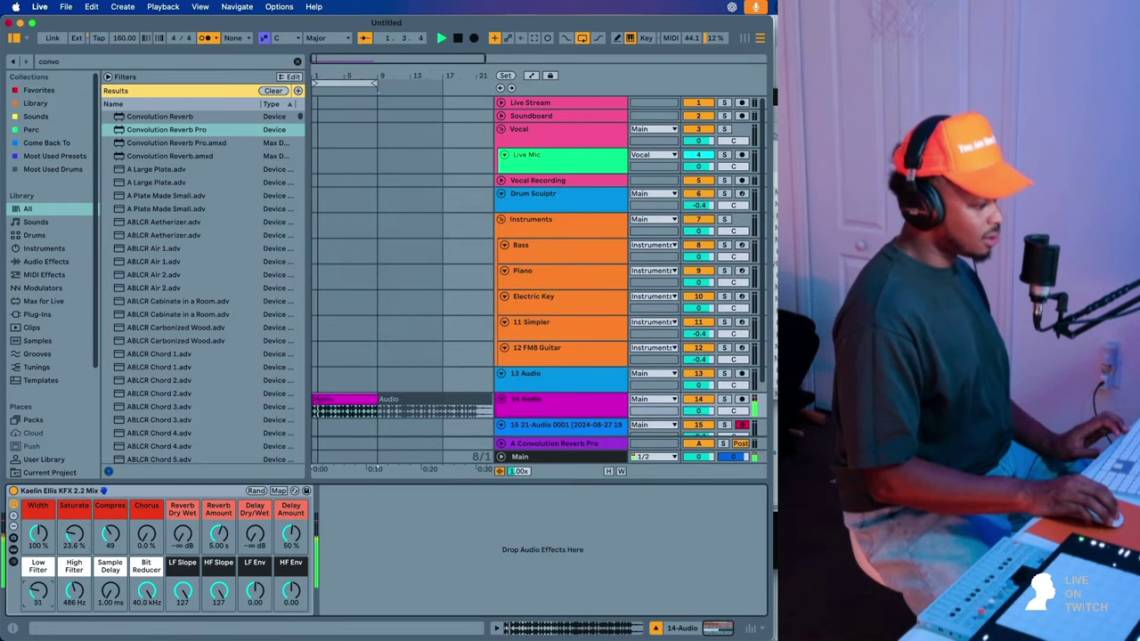
left_click_drag(184, 534, 183, 521)
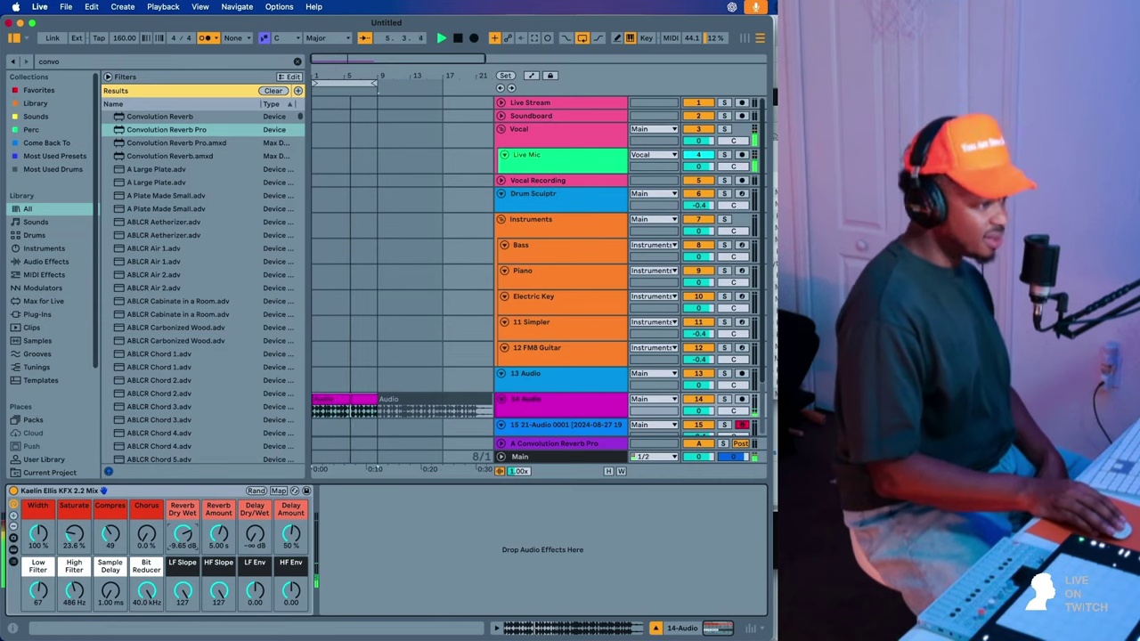
left_click_drag(184, 534, 183, 525)
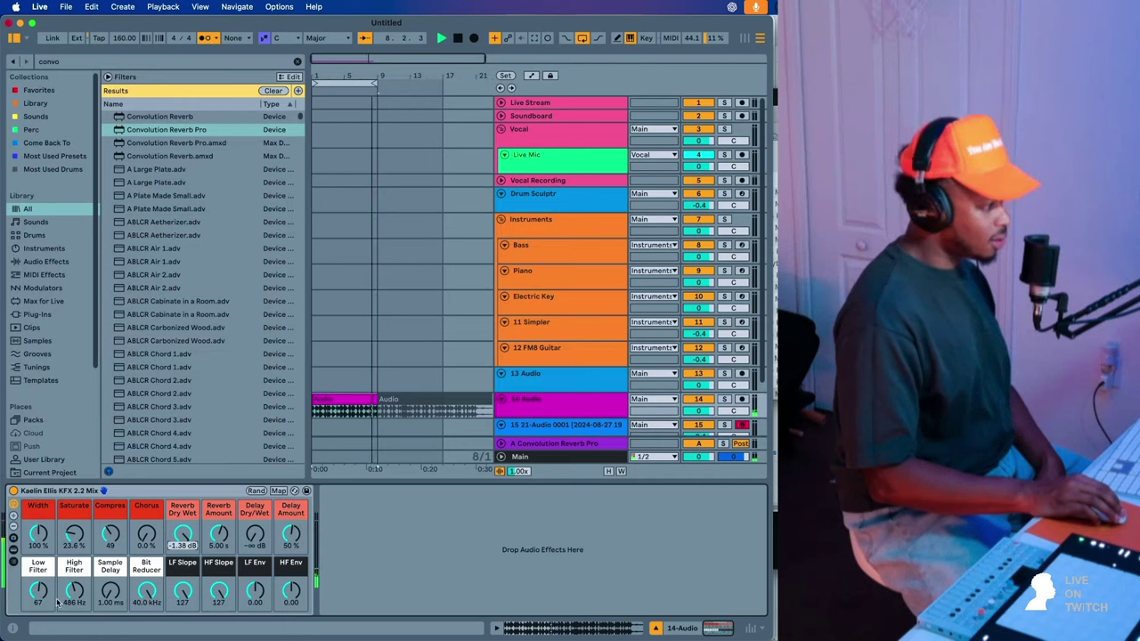
left_click_drag(184, 534, 184, 530)
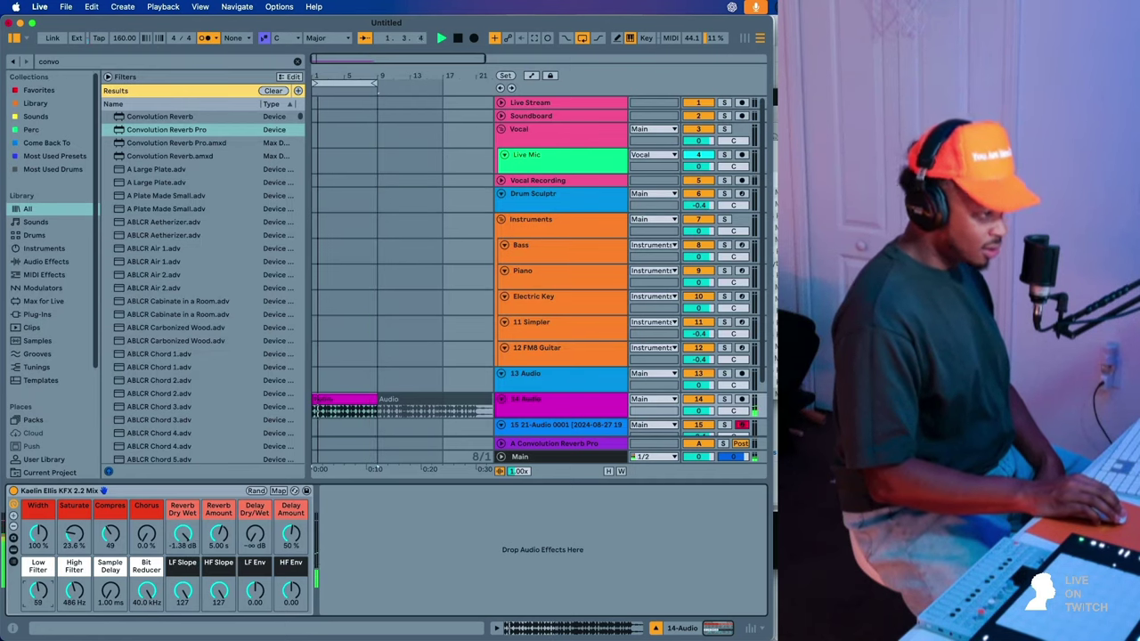
- Insert a new empty Simpler track directly below track 15 and reselect 14 Audio
scroll(563, 367, "down", 3)
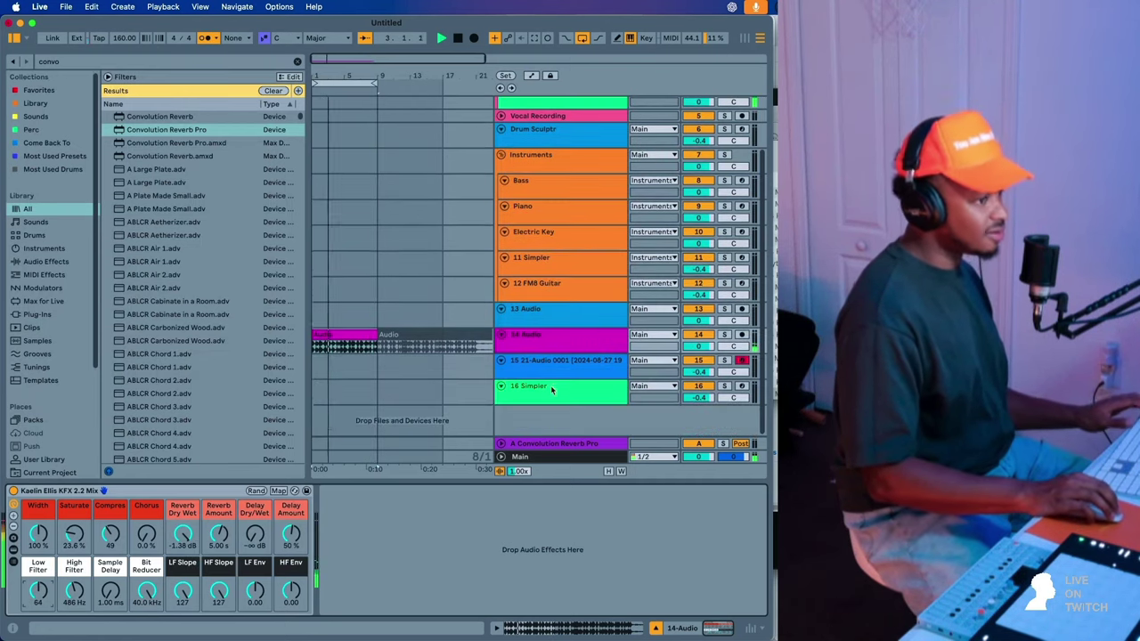
left_click(563, 367)
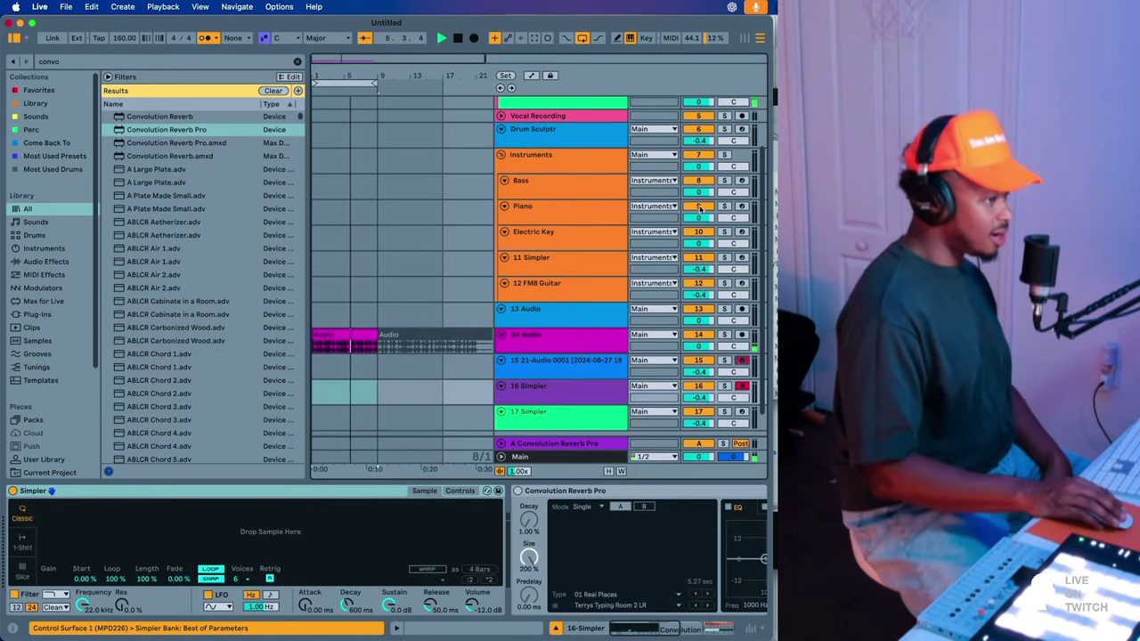
left_click(551, 339)
key("super+Tab")
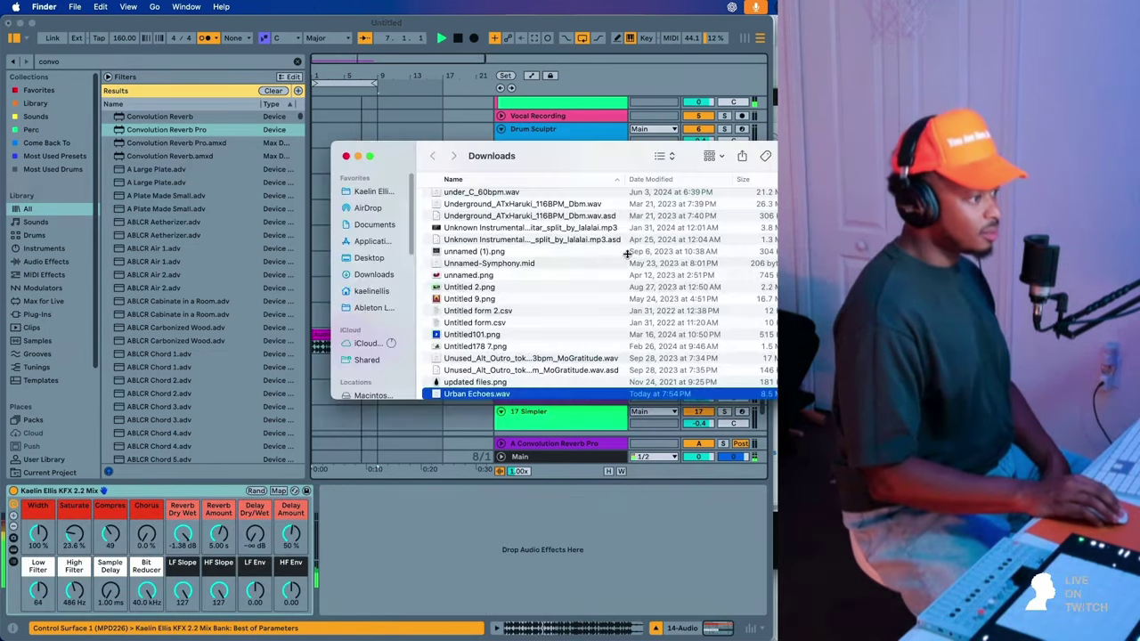
mouse_move(486, 408)
left_mouse_down()
mouse_move(456, 433)
mouse_move(457, 492)
mouse_move(453, 370)
left_mouse_up()
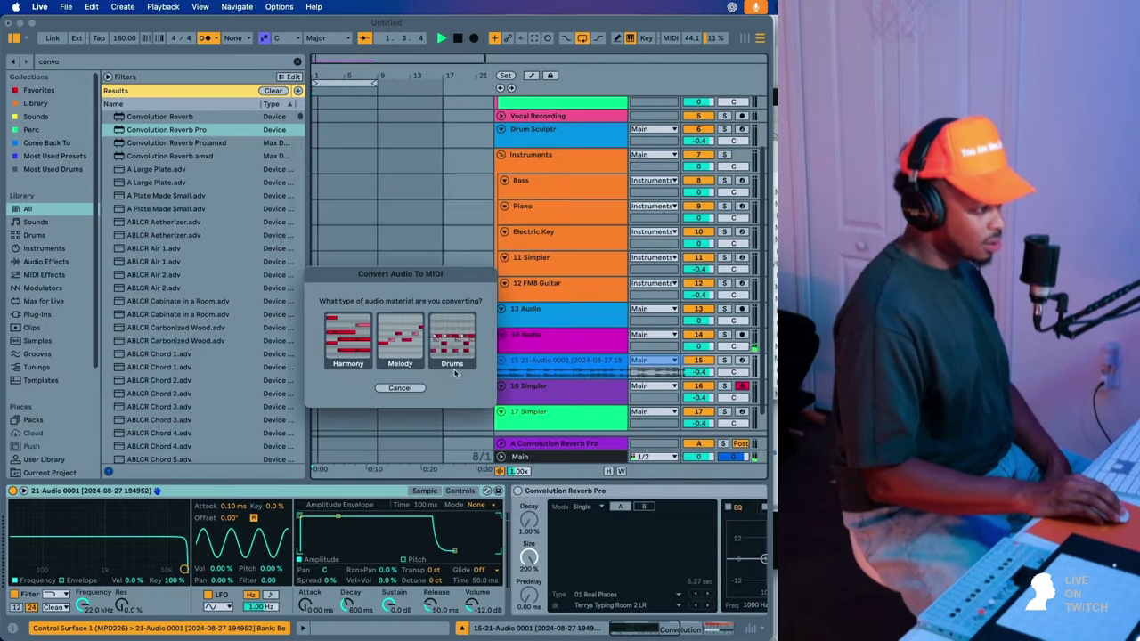
left_click(415, 390)
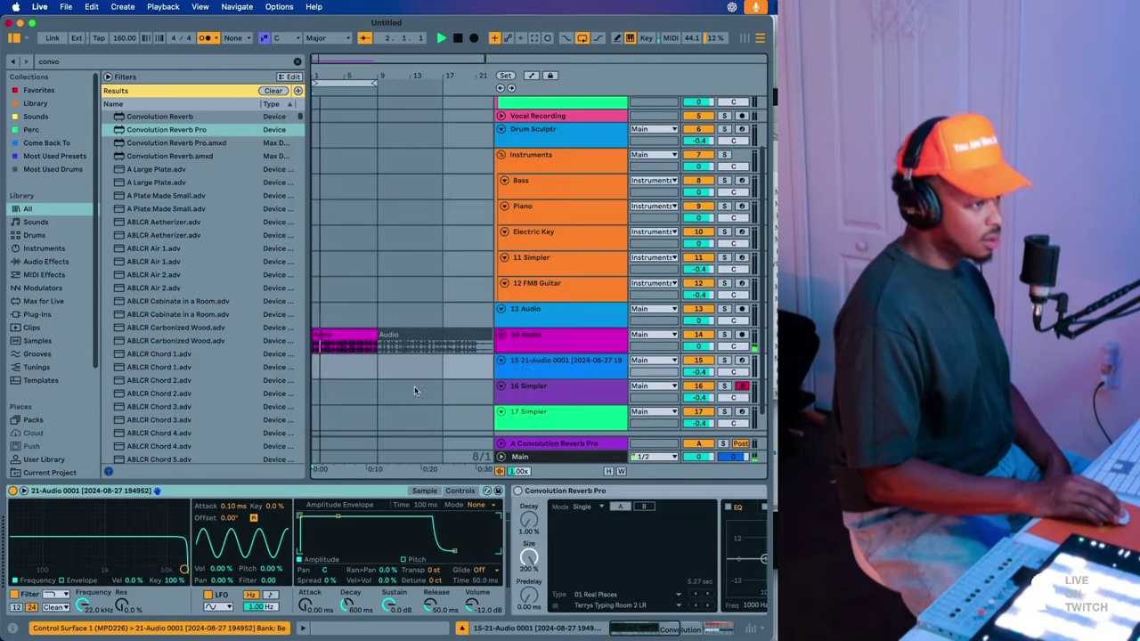
- Replace the sample in track 15's Simpler with Urban Echoes.wav from Downloads and arm the track for playing
left_click(424, 491)
key("super+Tab")
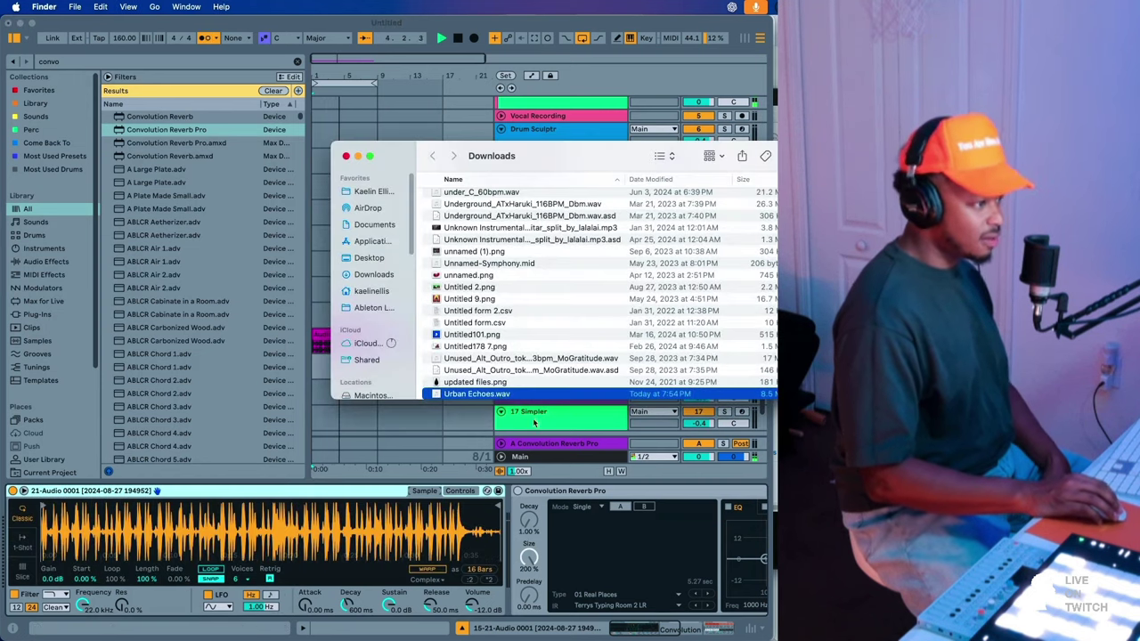
left_click_drag(503, 394, 267, 534)
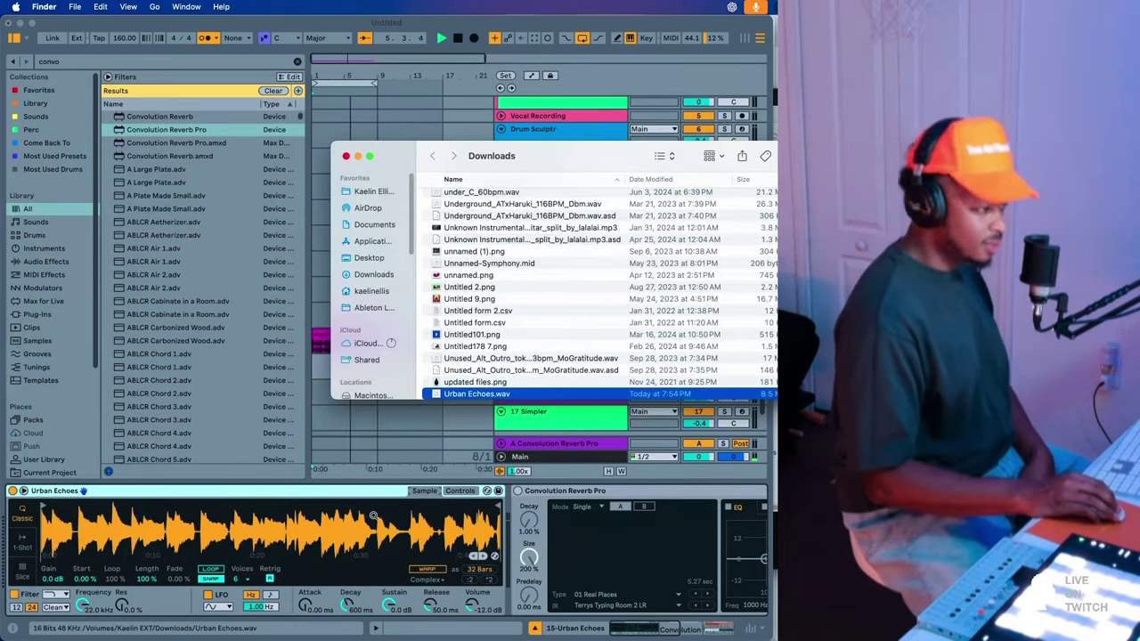
left_click(31, 577)
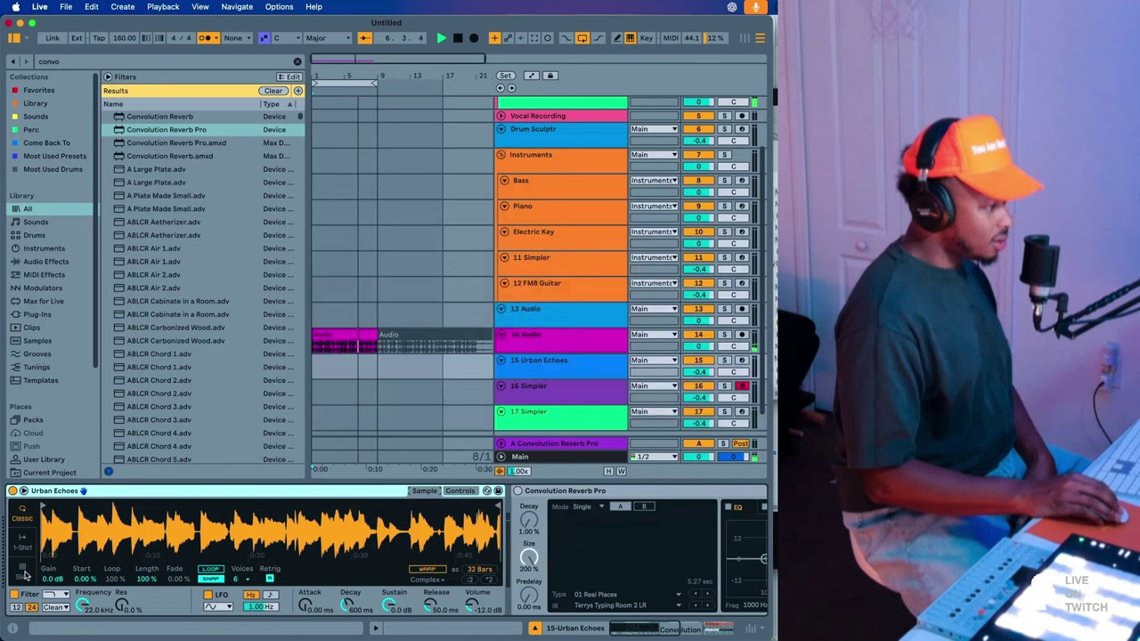
left_click(740, 361)
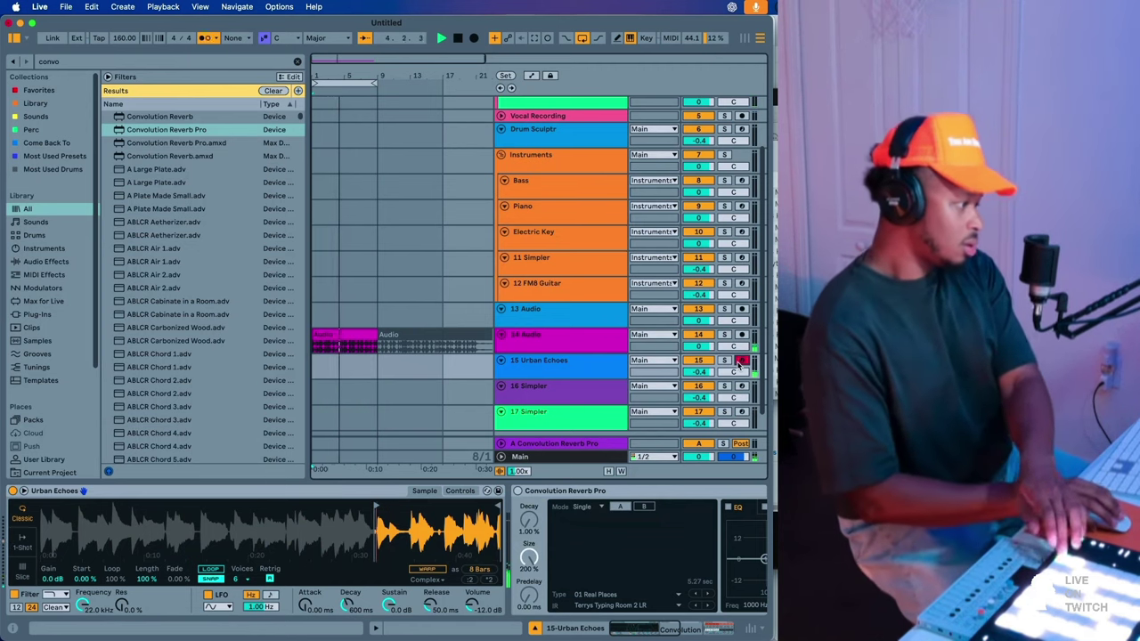
- Raise the Urban Echoes Simpler's volume to -0.57 dB and return to its sample waveform
scroll(738, 365, "down", 1)
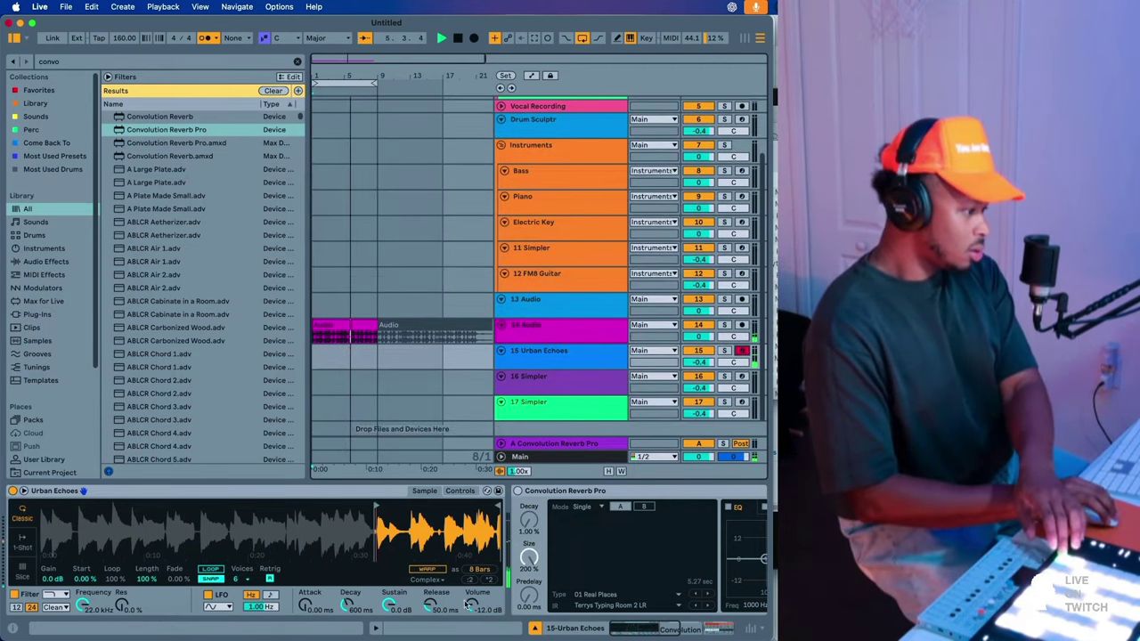
left_click_drag(468, 604, 469, 583)
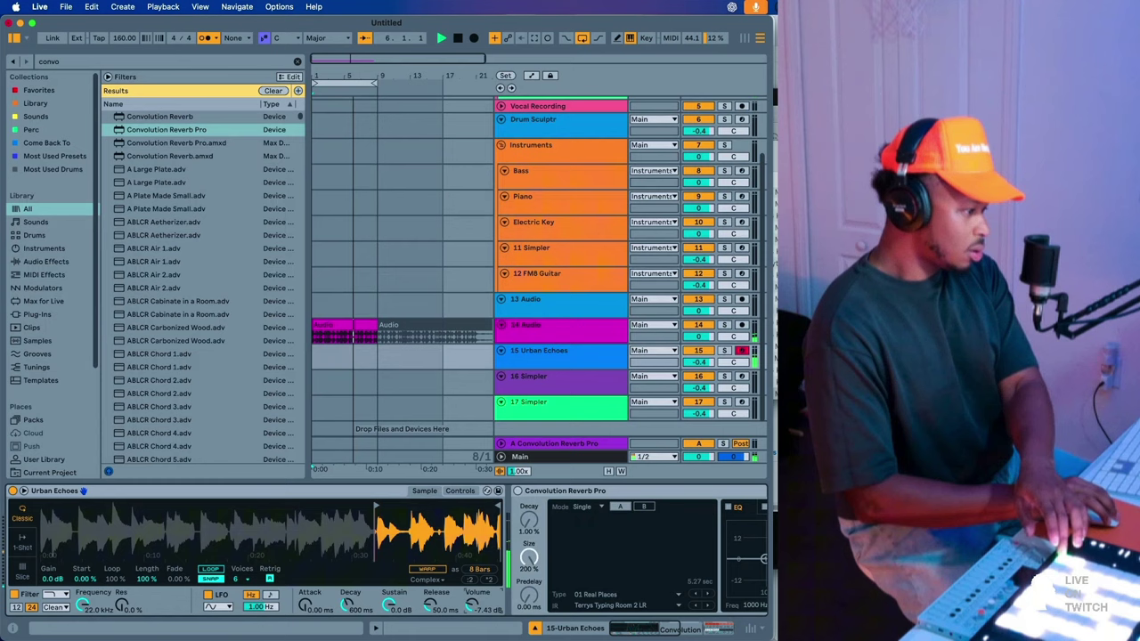
left_click(460, 490)
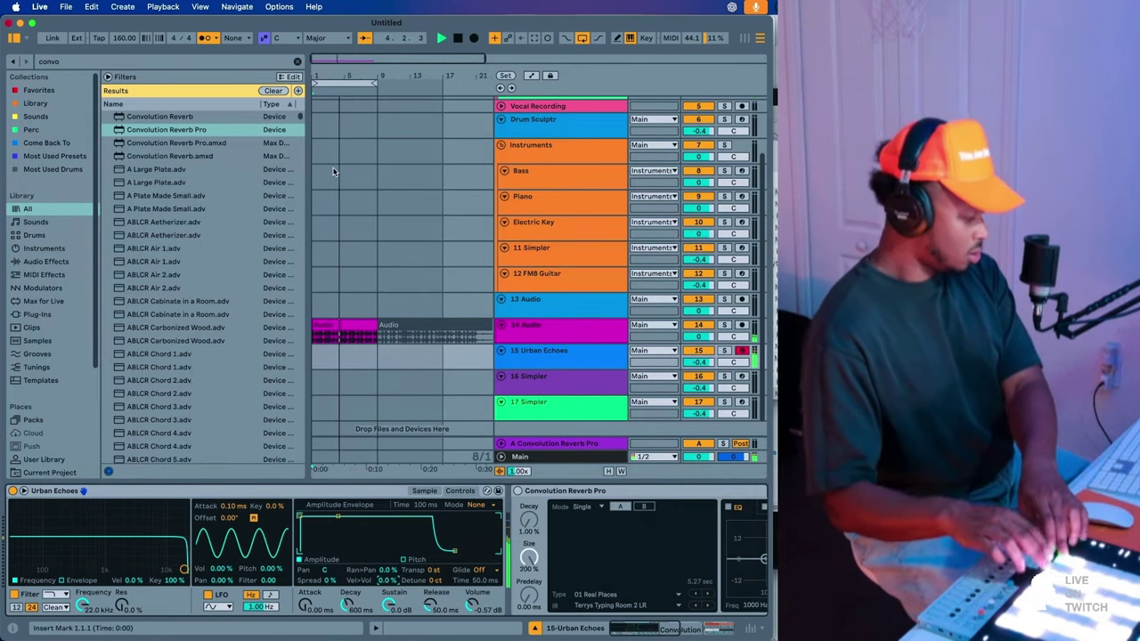
left_click(418, 492)
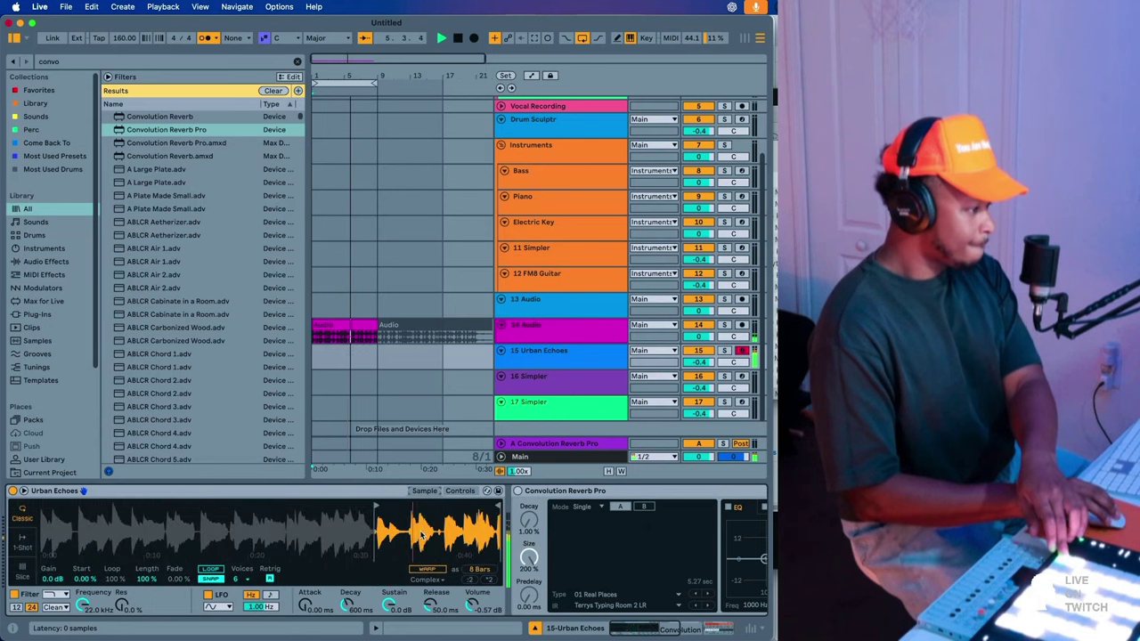
- Tighten the Urban Echoes sample's start point to leave a 4-bar region and set Simpler's Voices to 1
left_click_drag(428, 523, 374, 544)
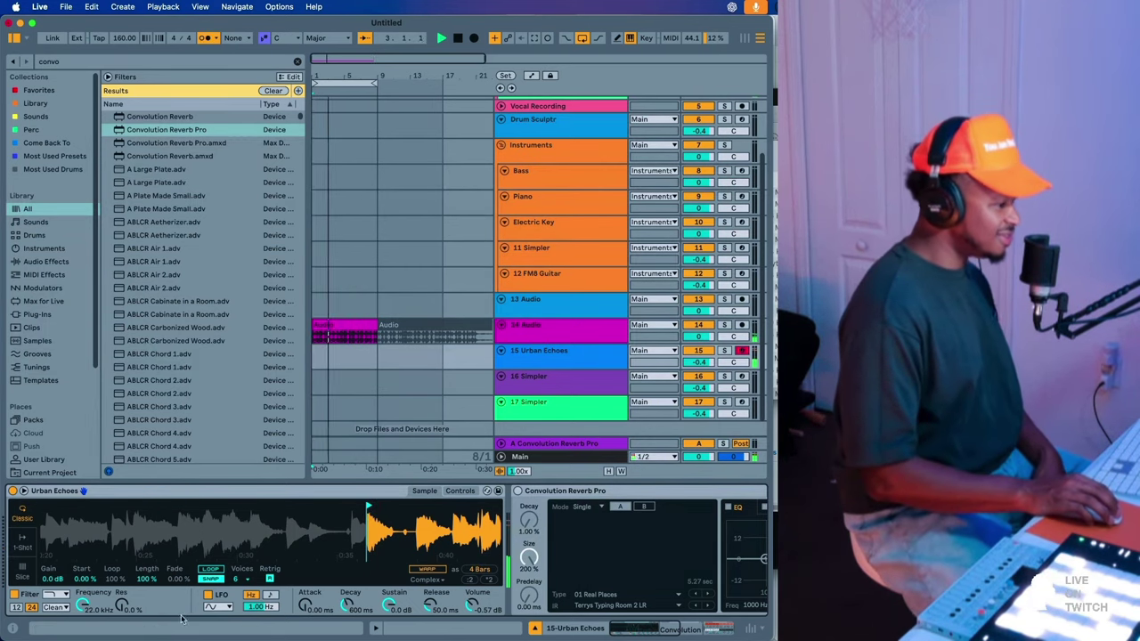
left_click(246, 579)
left_click(239, 425)
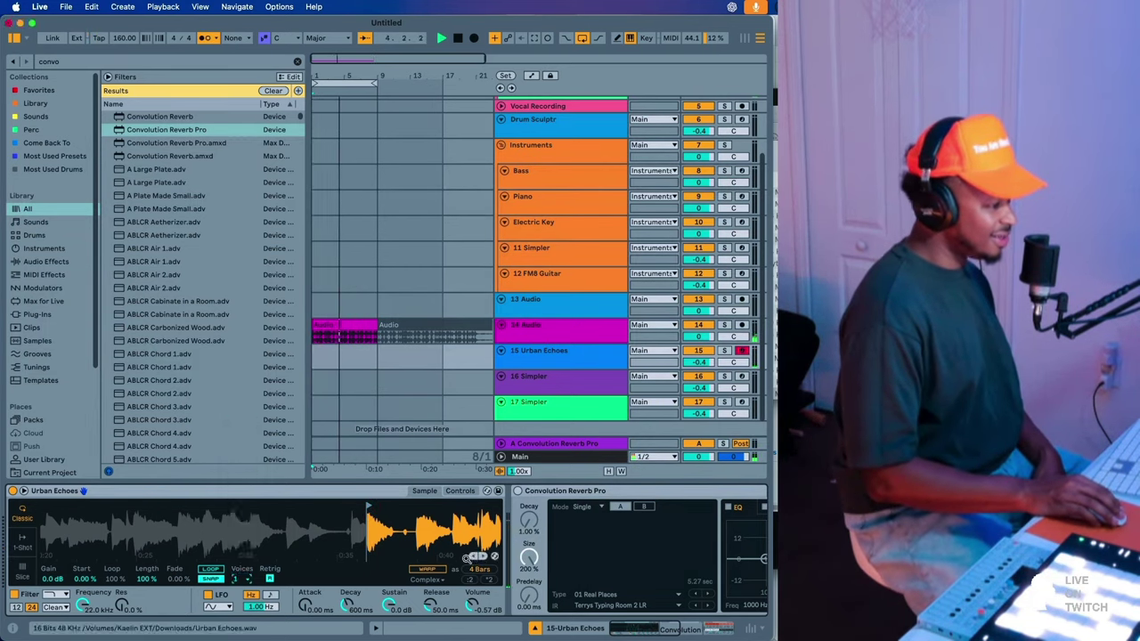
- Combine the MIDI clips on 15 Urban Echoes into a single clip spanning bars 1 to 10
scroll(474, 565, "right", 10)
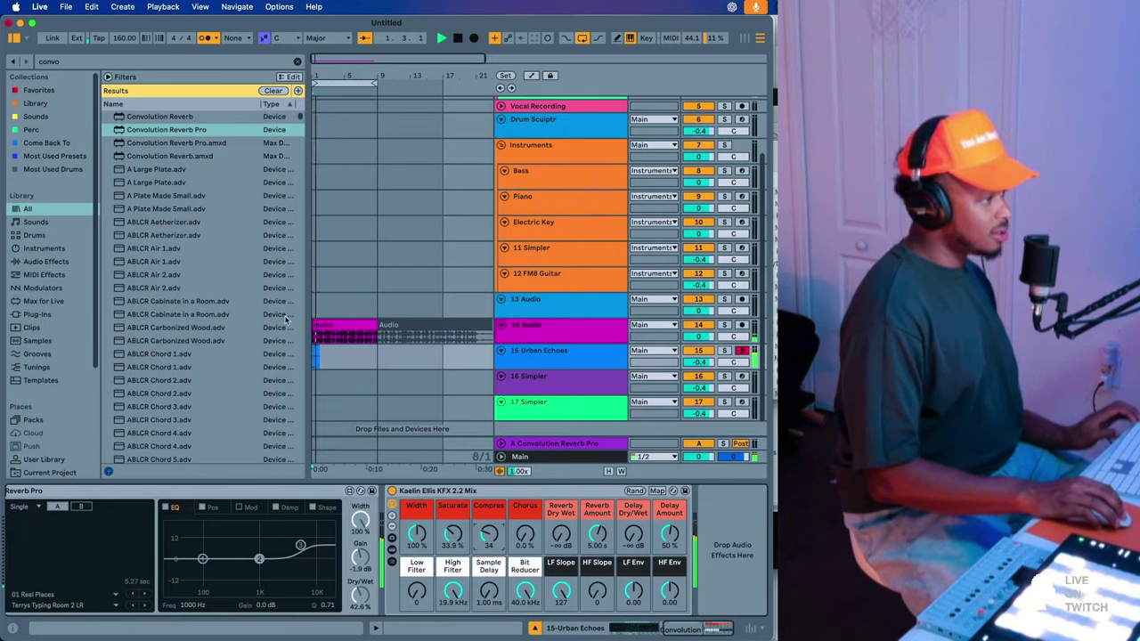
right_click(372, 356)
left_click(369, 356)
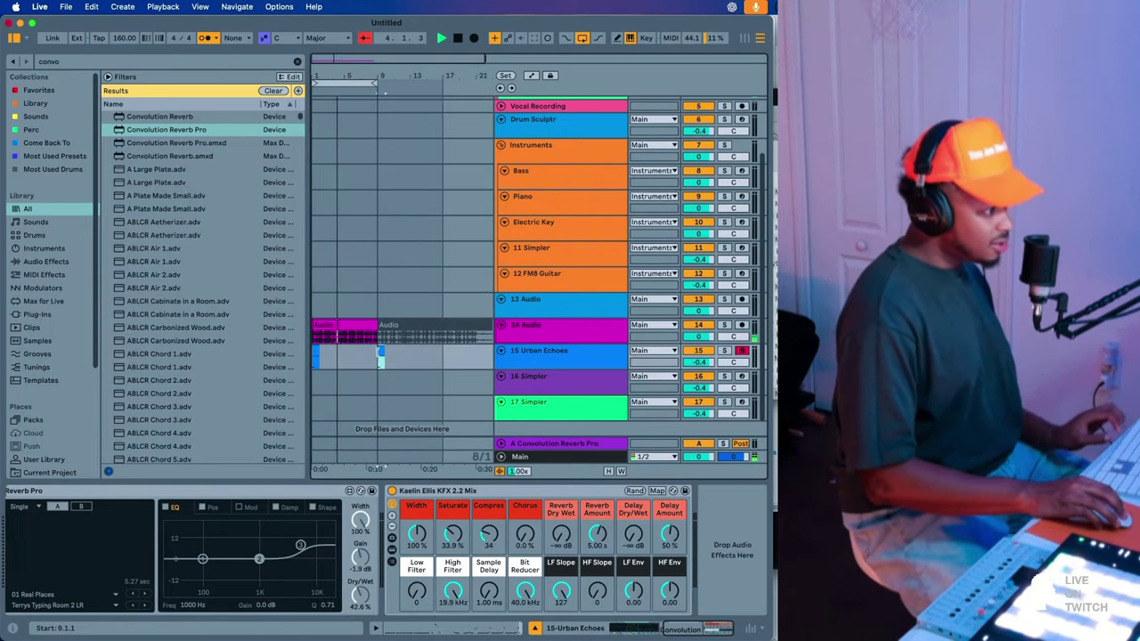
left_click_drag(318, 354, 385, 360)
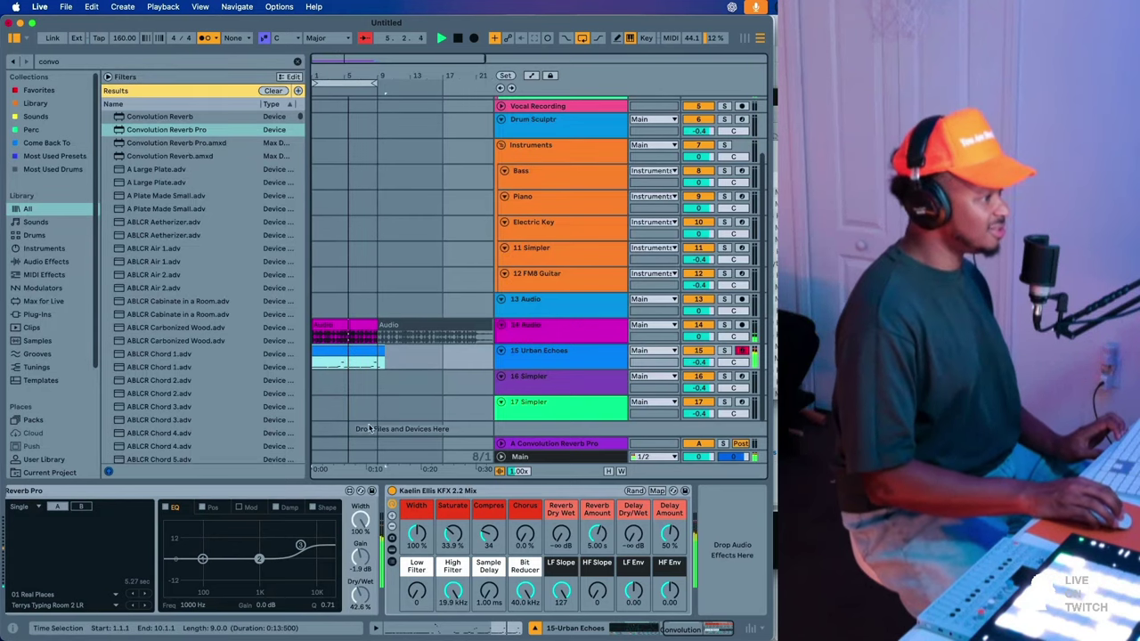
- Bring the Urban Echoes sample's end point in so that Simpler plays a 2-bar region
scroll(509, 509, "left", 8)
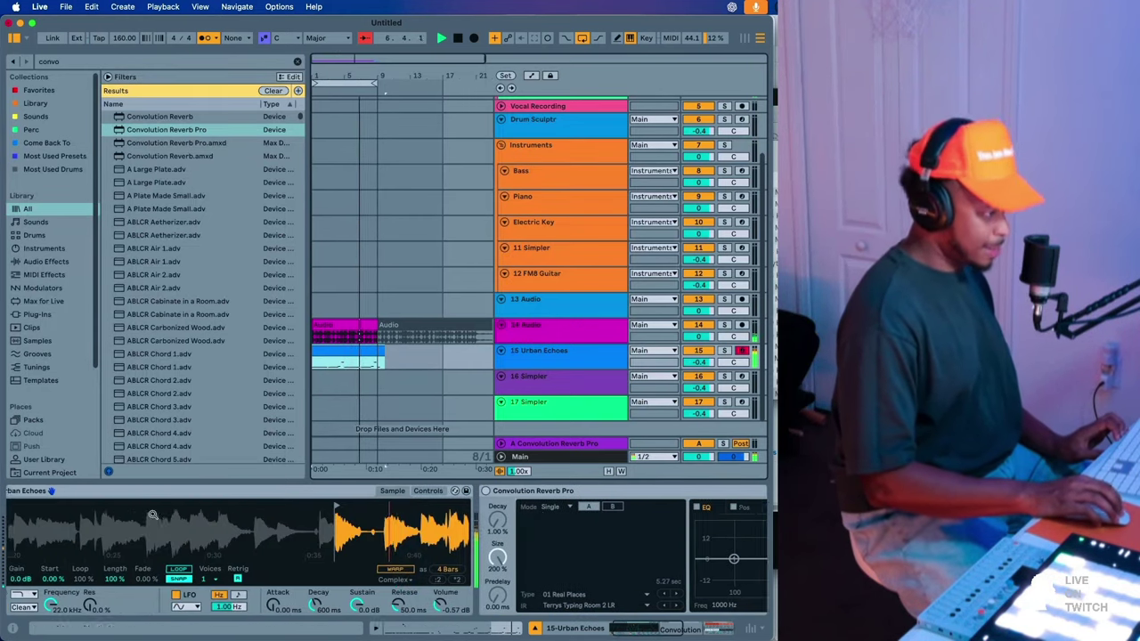
scroll(486, 522, "right", 3)
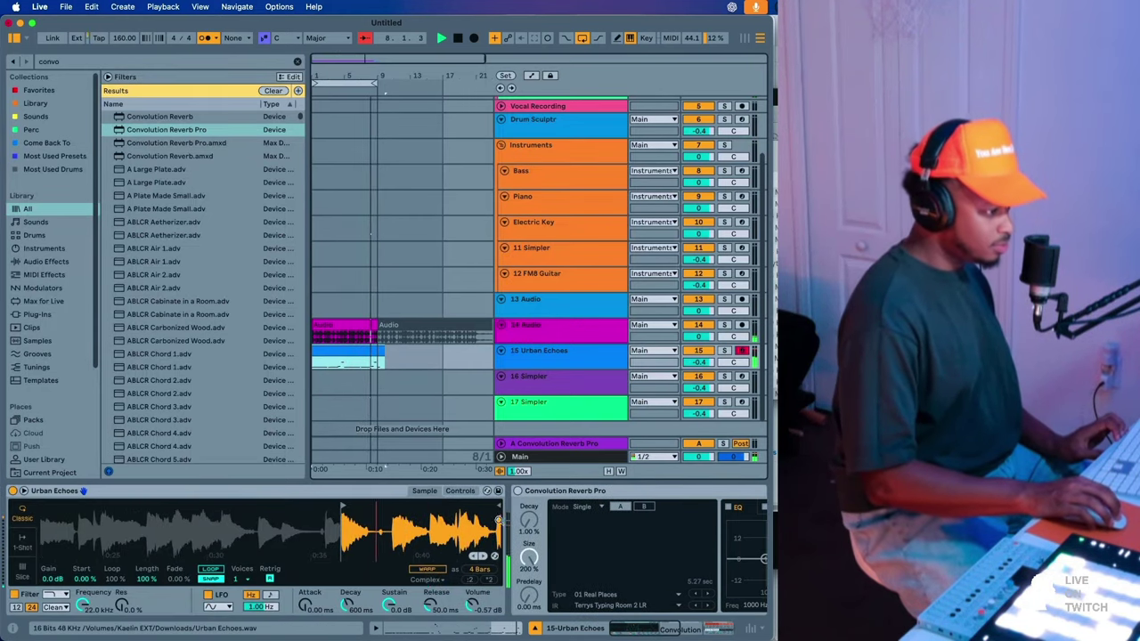
left_click_drag(498, 508, 378, 520)
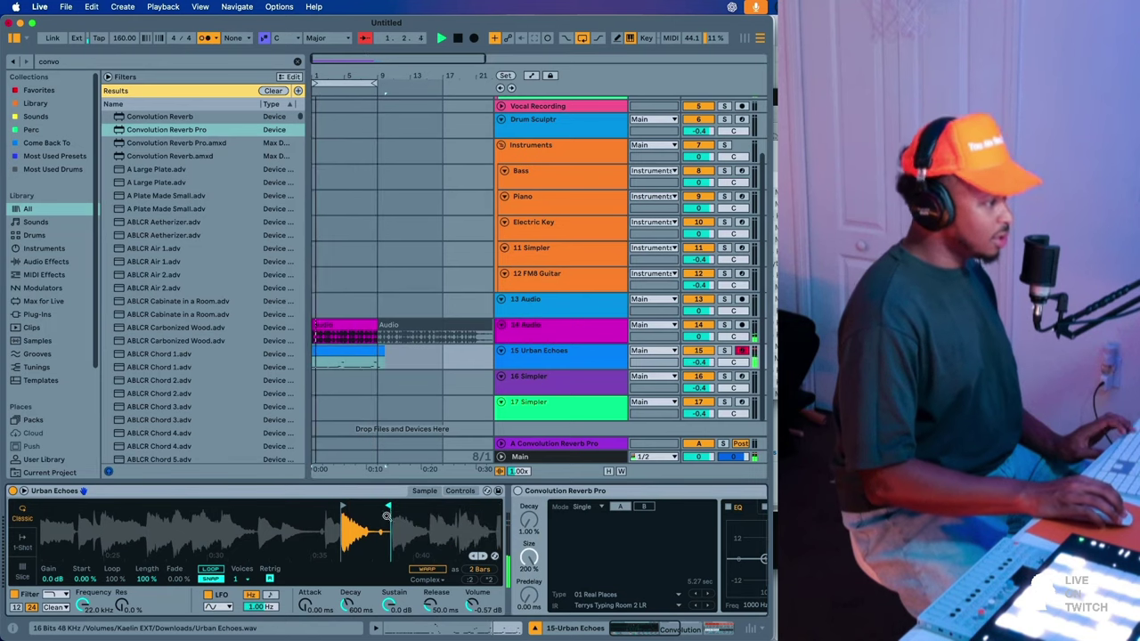
- Open the combined Urban Echoes MIDI clip and audition its notes from bar 32 against the loop
left_click(353, 349)
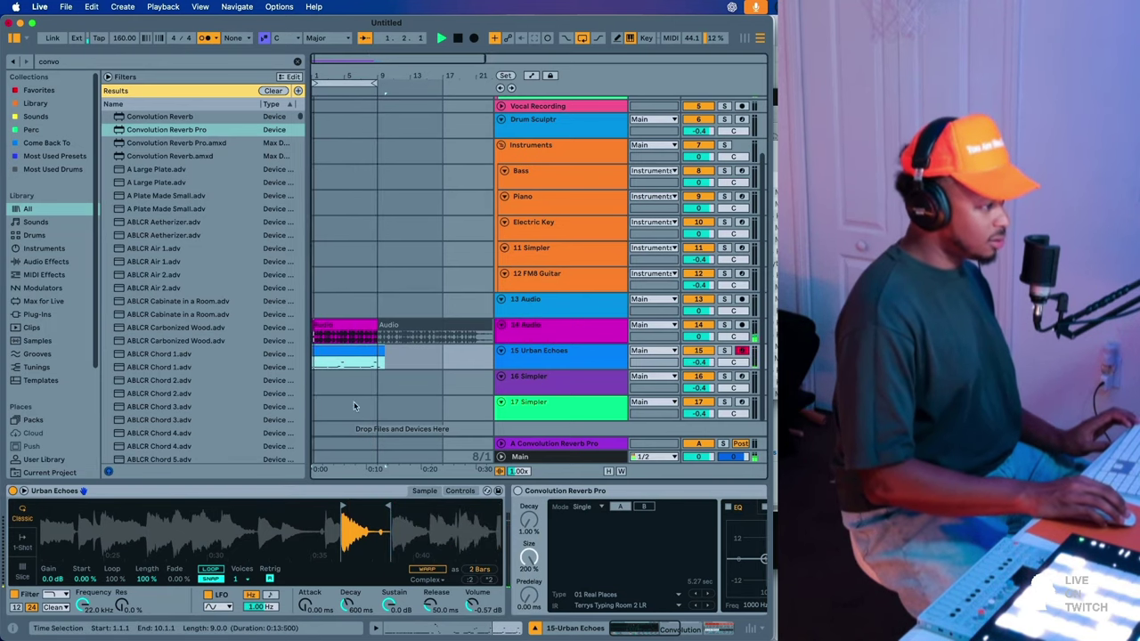
double_click(331, 350)
left_click(496, 409)
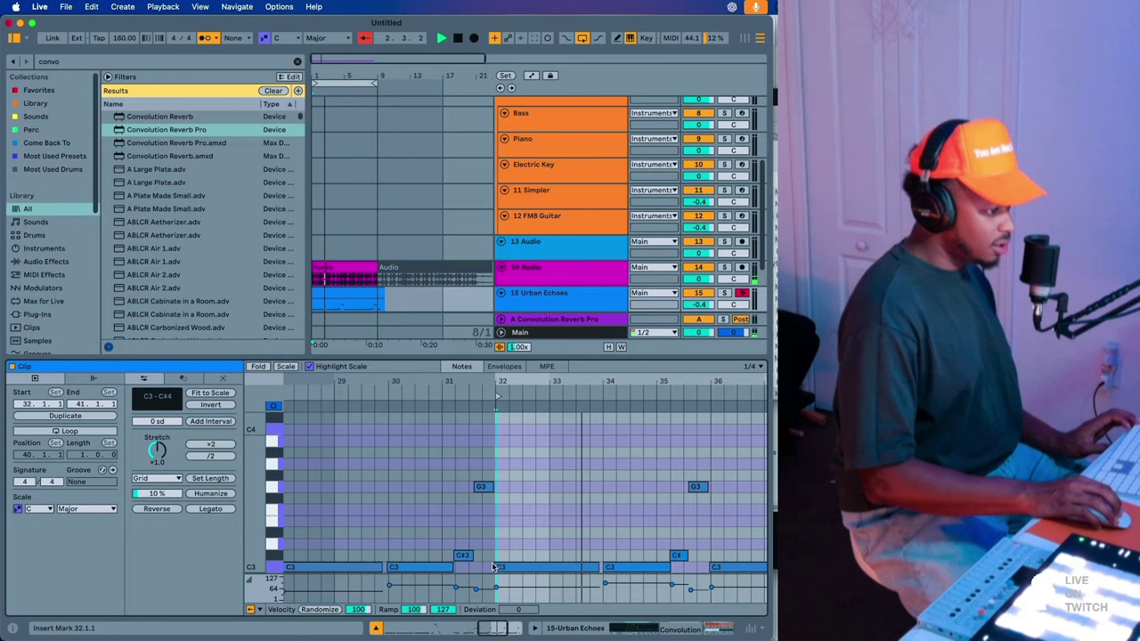
left_click(496, 567)
key("space")
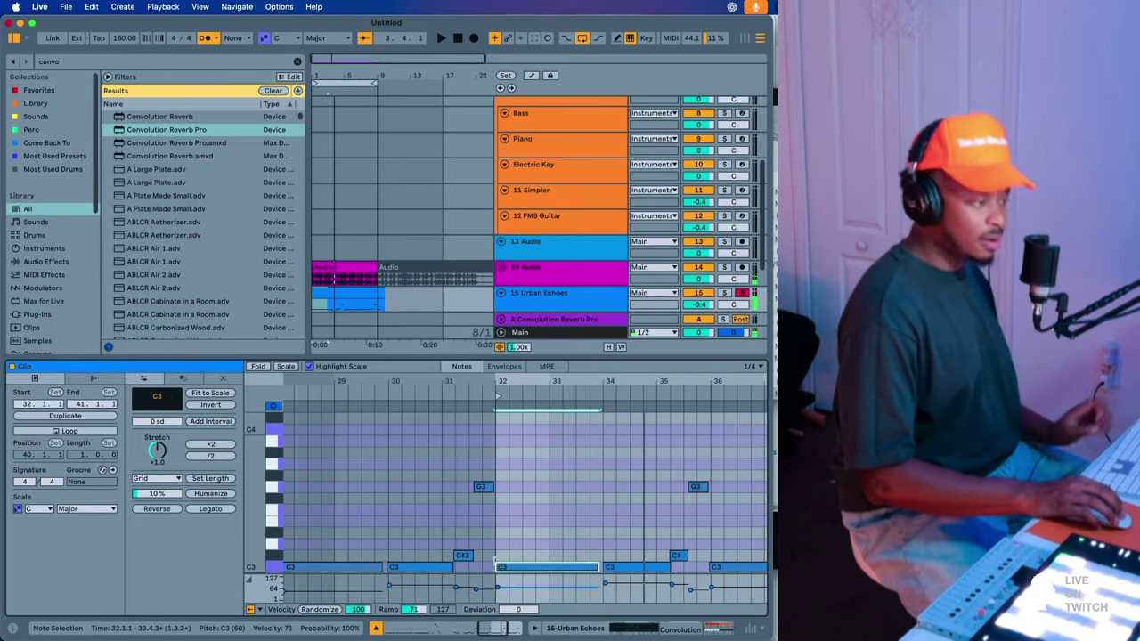
key("space")
scroll(547, 178, "down", 3)
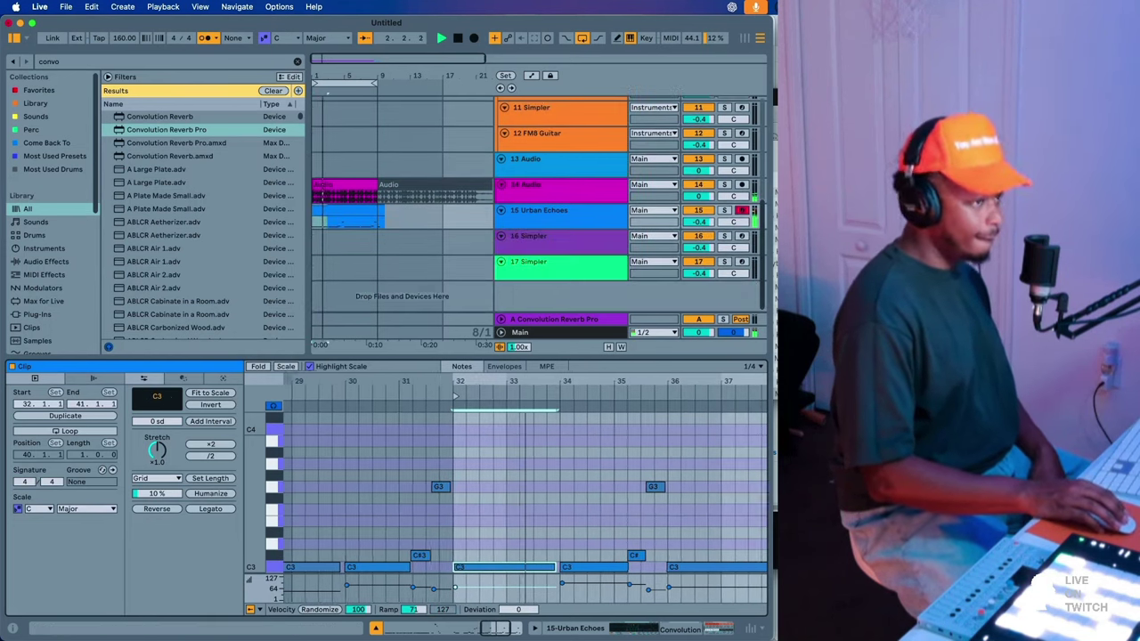
- Switch to Chrome, preview Neuro4.wav in Discord's sample-library-1 channel and reveal its downloaded file in Finder
key("super+Tab")
mouse_move(514, 627)
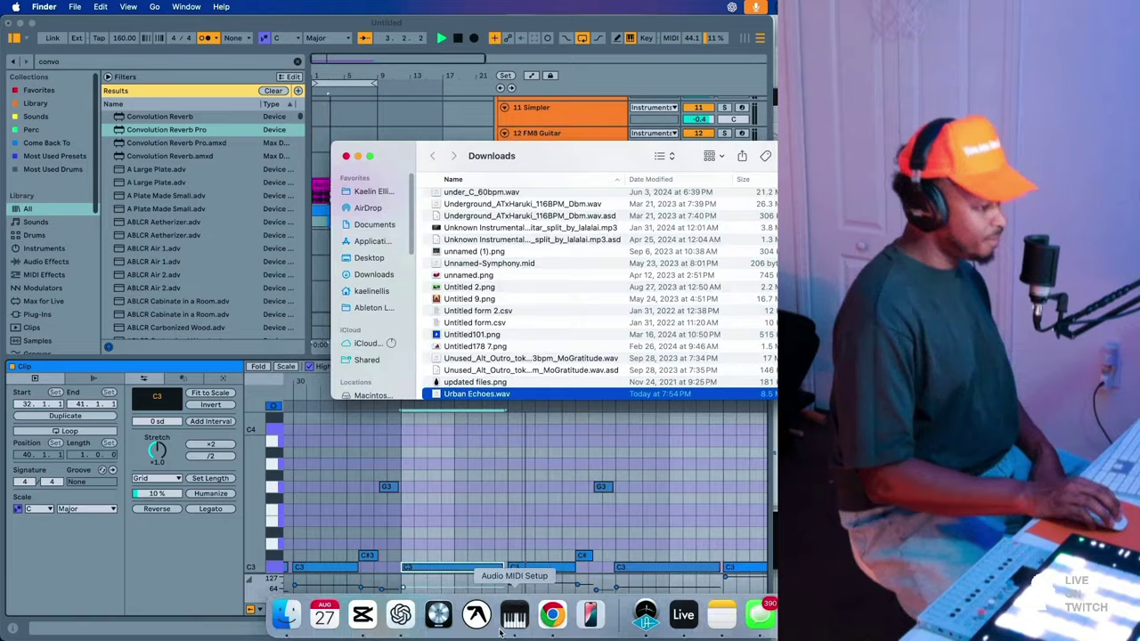
left_click(552, 618)
left_click(147, 27)
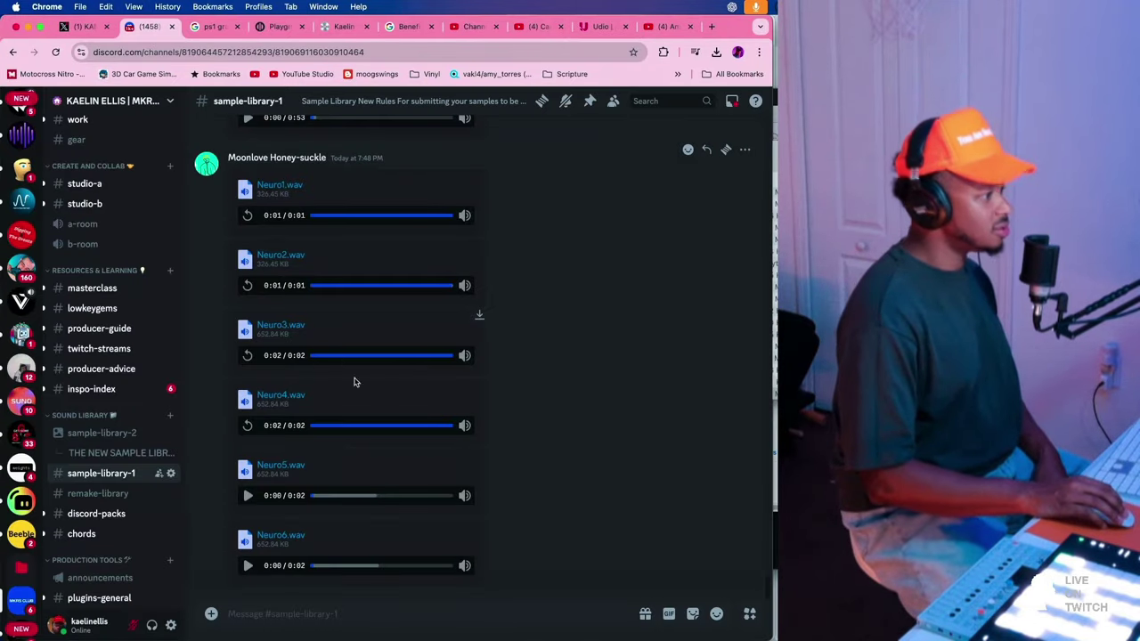
left_click(248, 426)
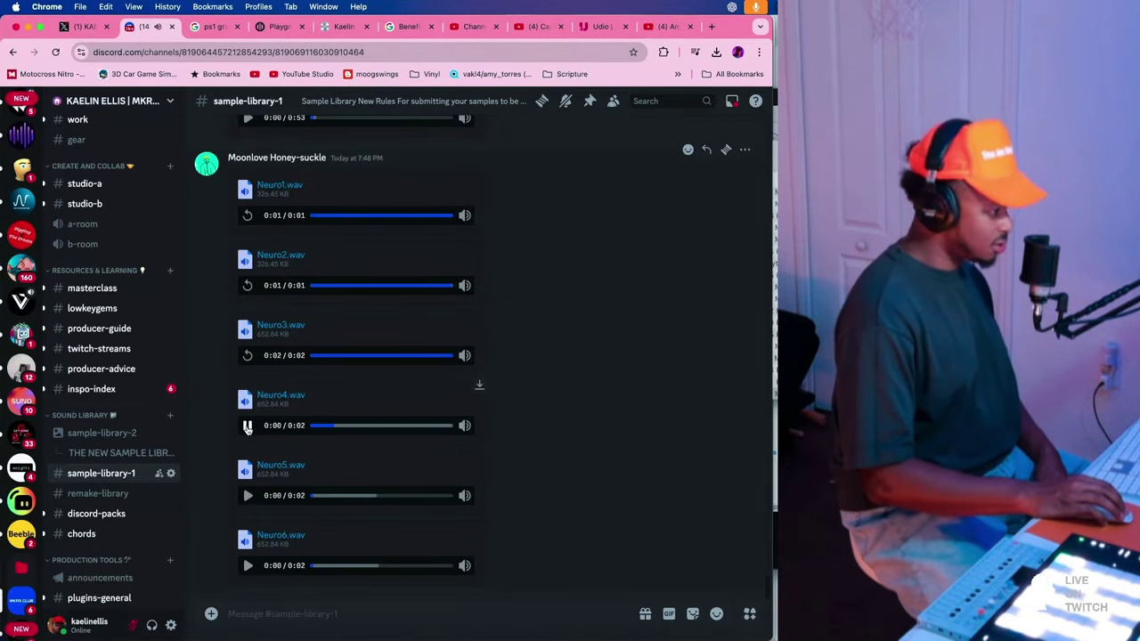
left_click(716, 52)
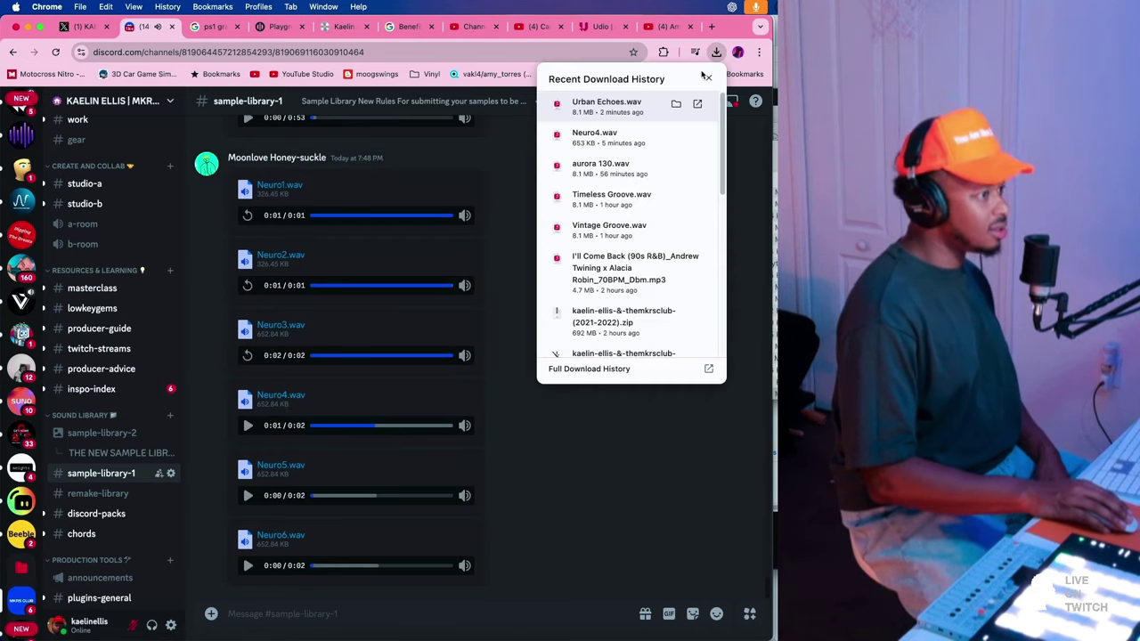
left_click(674, 136)
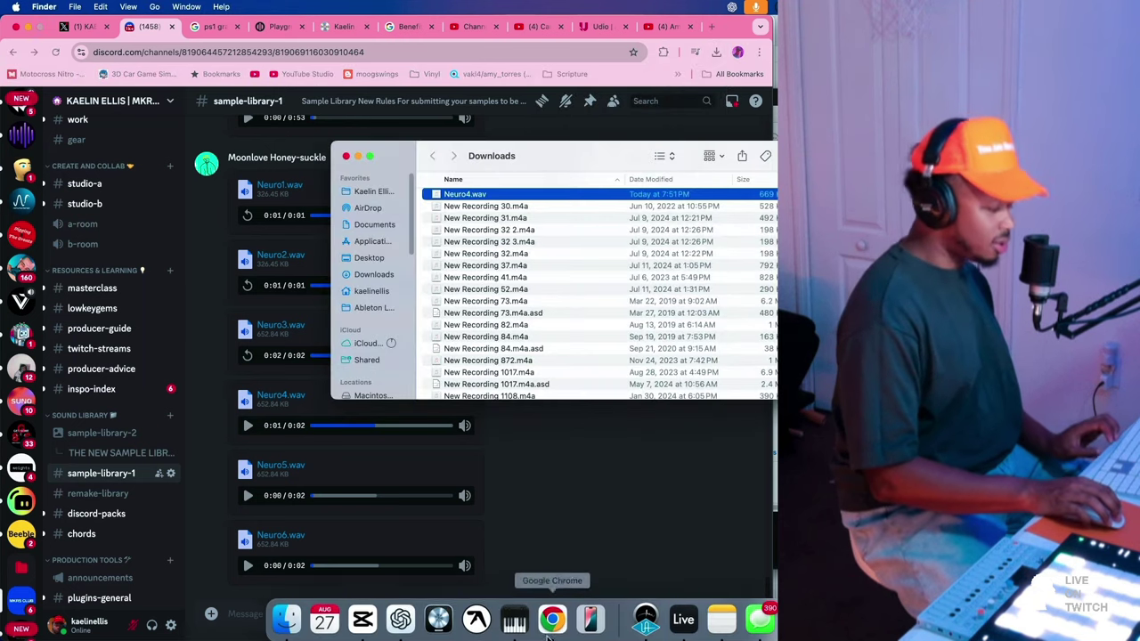
- Switch back to Ableton Live and set the audio buffer size to 256 samples
left_click(683, 614)
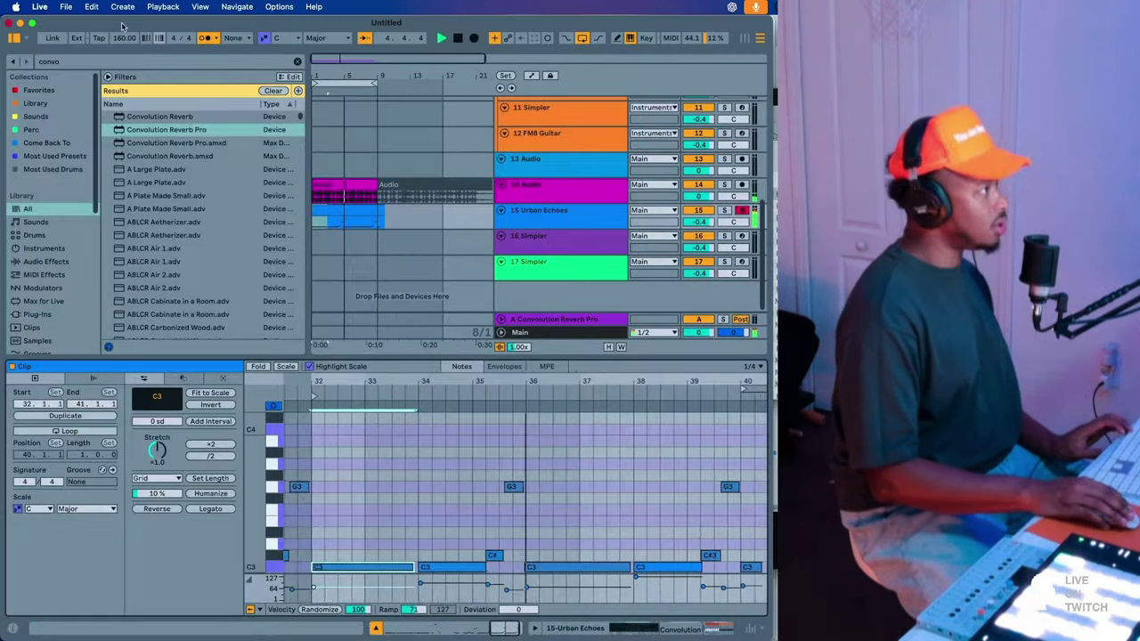
left_click(39, 6)
left_click(49, 44)
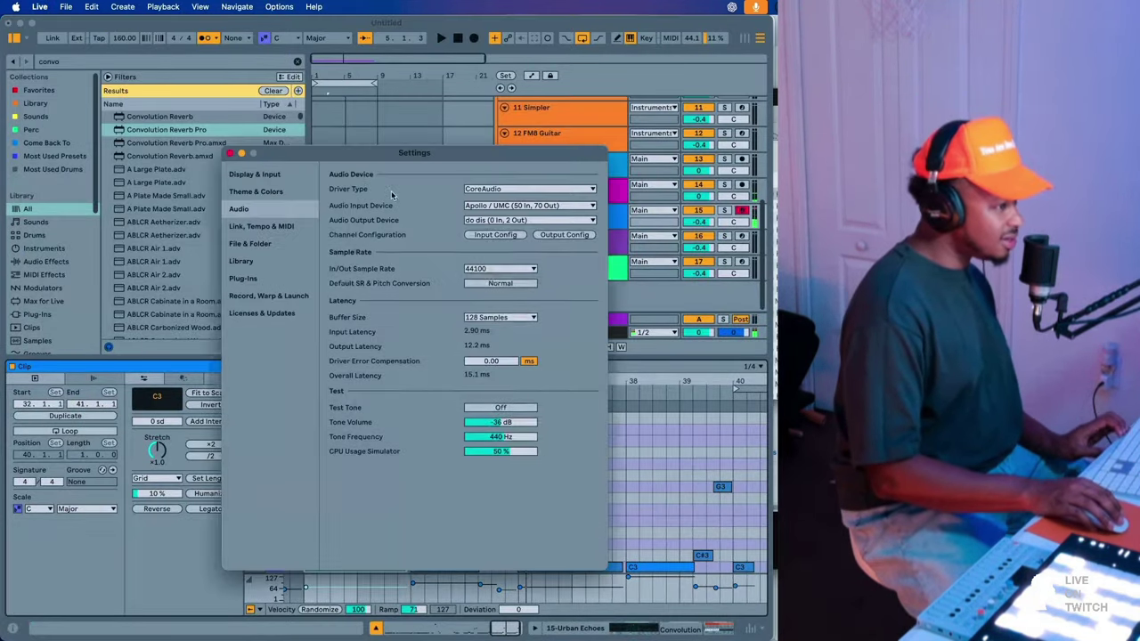
left_click(504, 318)
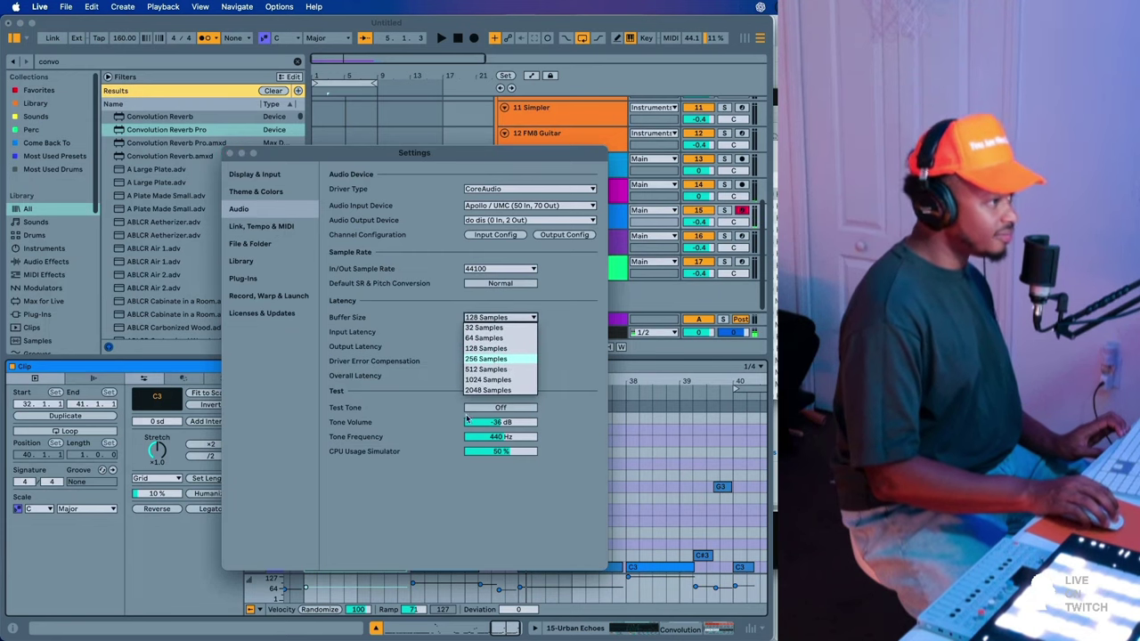
left_click(496, 359)
left_click(229, 153)
- During loop playback, raise Low Filter to 59 in the 15 Urban Echoes KFX 2.2 Mix rack and try Reverb Dry/Wet at 0 dB
left_click(350, 82)
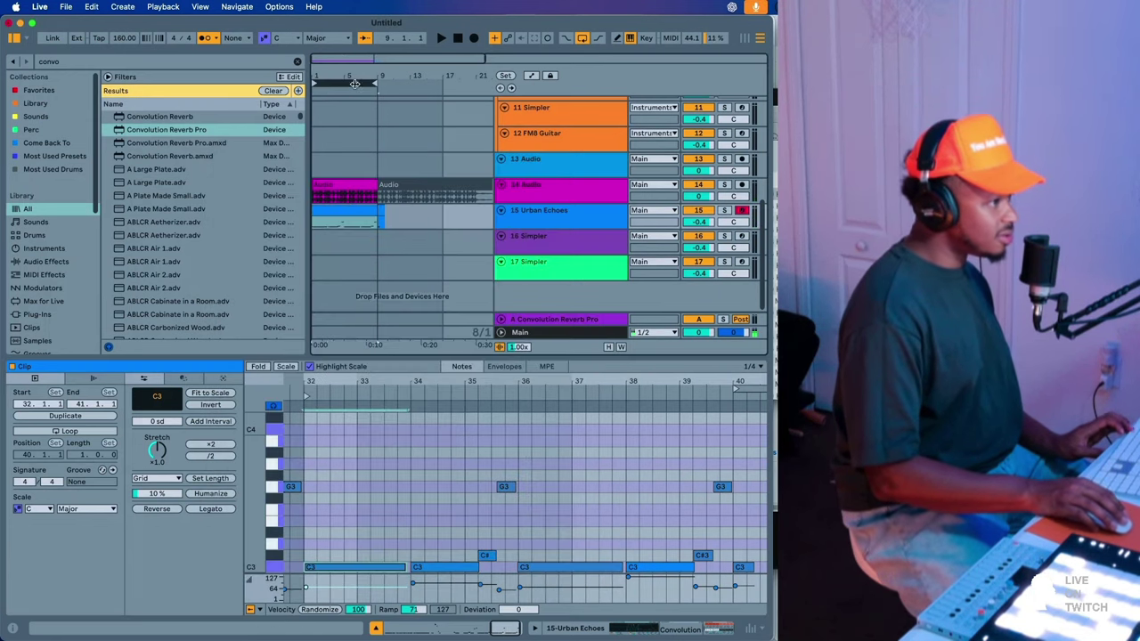
key("space")
double_click(542, 210)
scroll(412, 538, "right", 6)
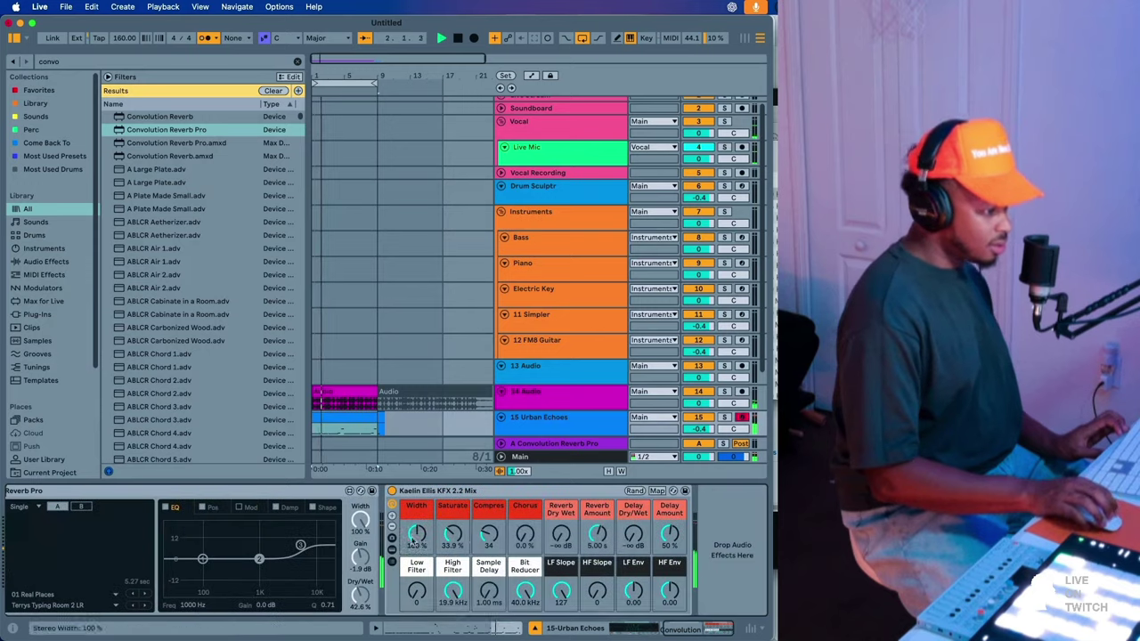
left_click_drag(552, 532, 552, 579)
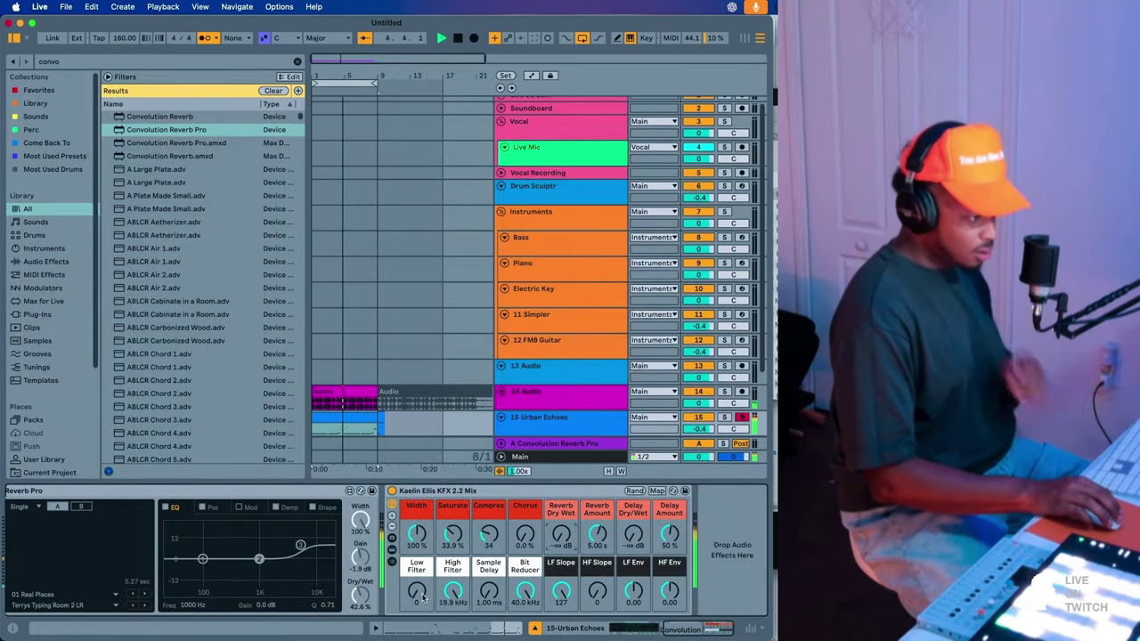
mouse_move(452, 592)
left_mouse_down()
mouse_move(452, 624)
mouse_move(453, 591)
left_mouse_up()
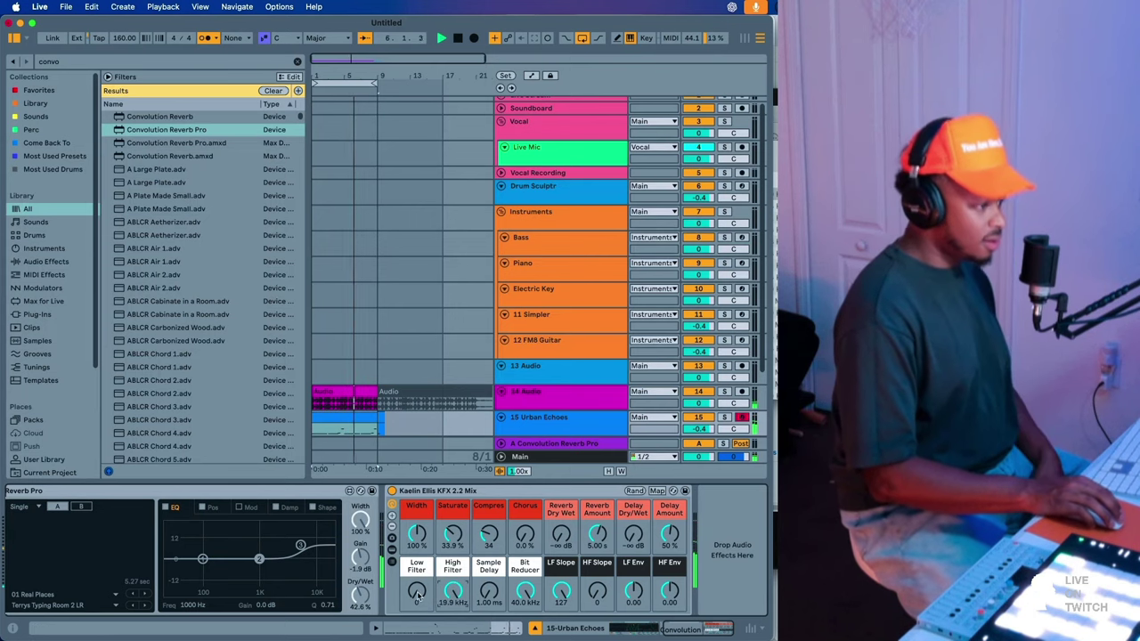
left_click_drag(561, 534, 561, 472)
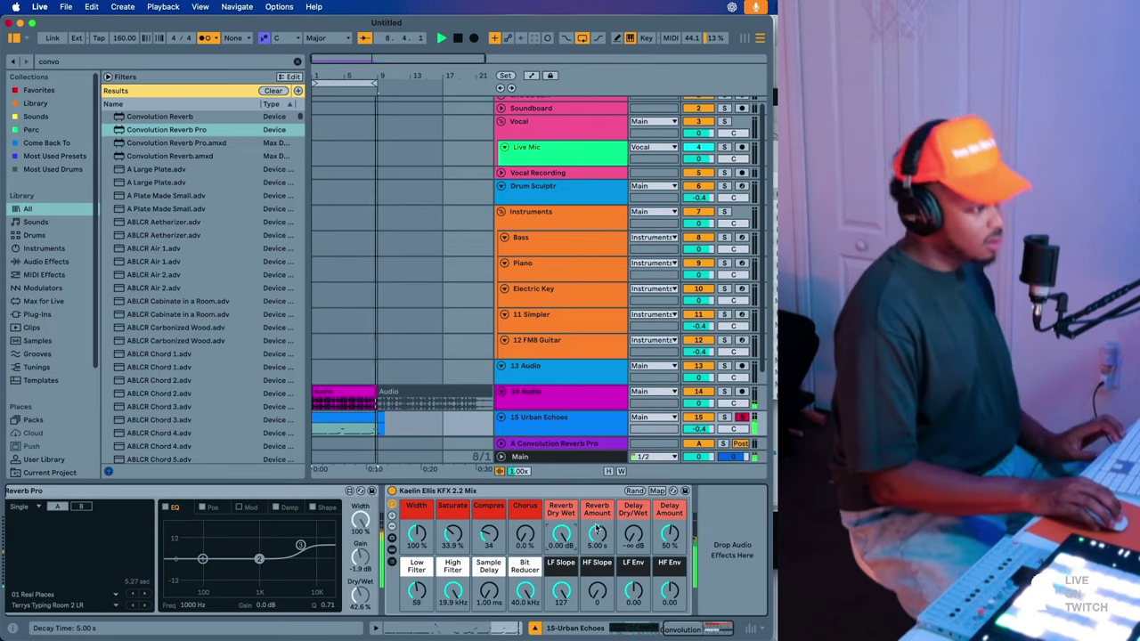
left_click_drag(561, 534, 561, 597)
- Arm the Piano track for recording with its Memo Piano instrument
left_click(555, 290)
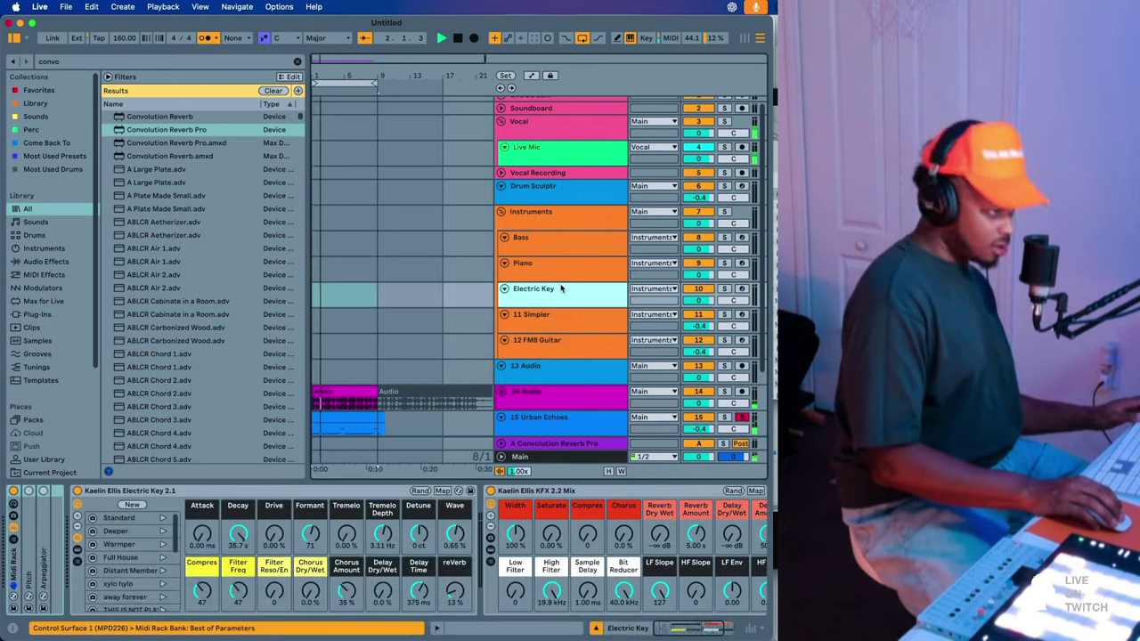
left_click(710, 257)
left_click(740, 263)
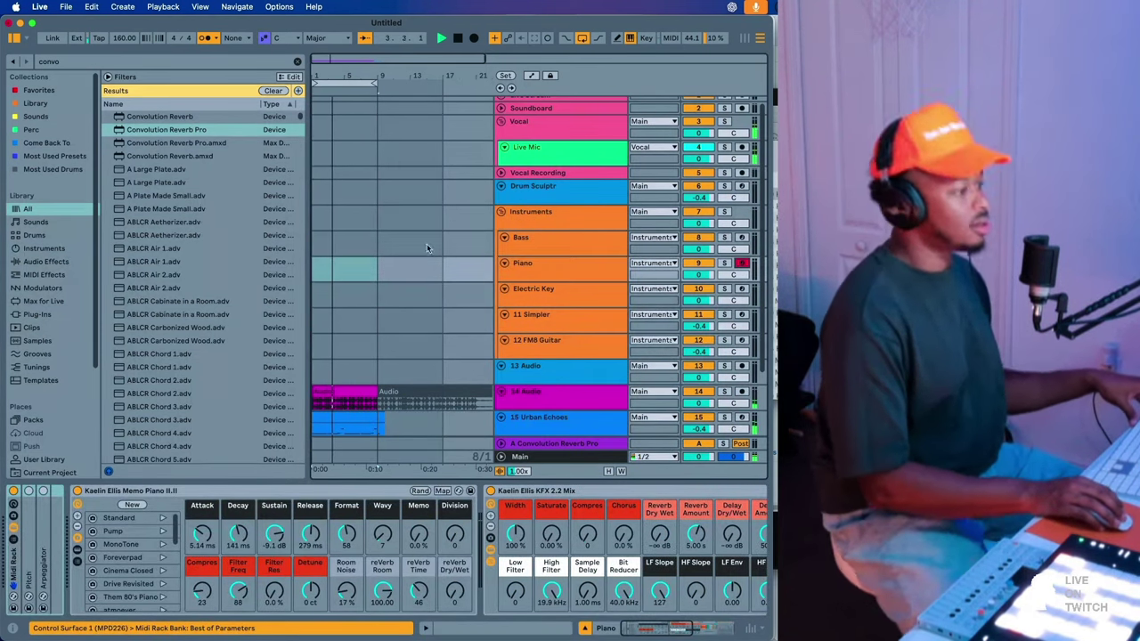
- Raise the compression amount in the 15 Urban Echoes KFX 2.2 Mix rack to 84
left_click(566, 398)
left_click(570, 417)
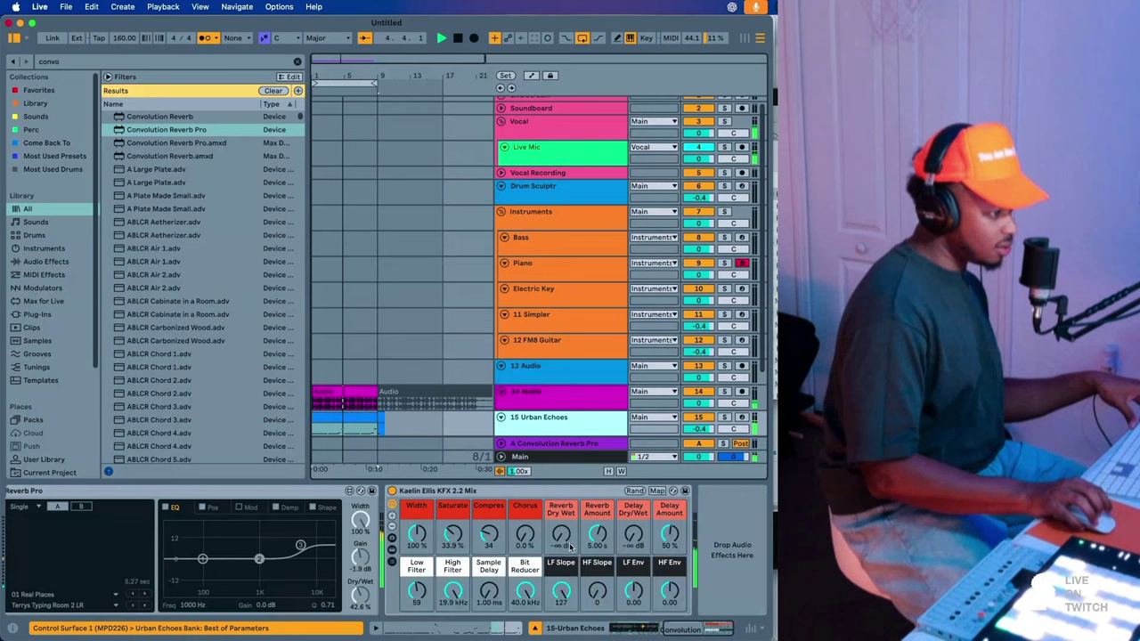
left_click_drag(493, 537, 493, 508)
- Set the Memo Piano's reVerb Time to 83 and reVerb Dry/Wet to 74, and record an eight-bar part on the Piano track
left_click(577, 276)
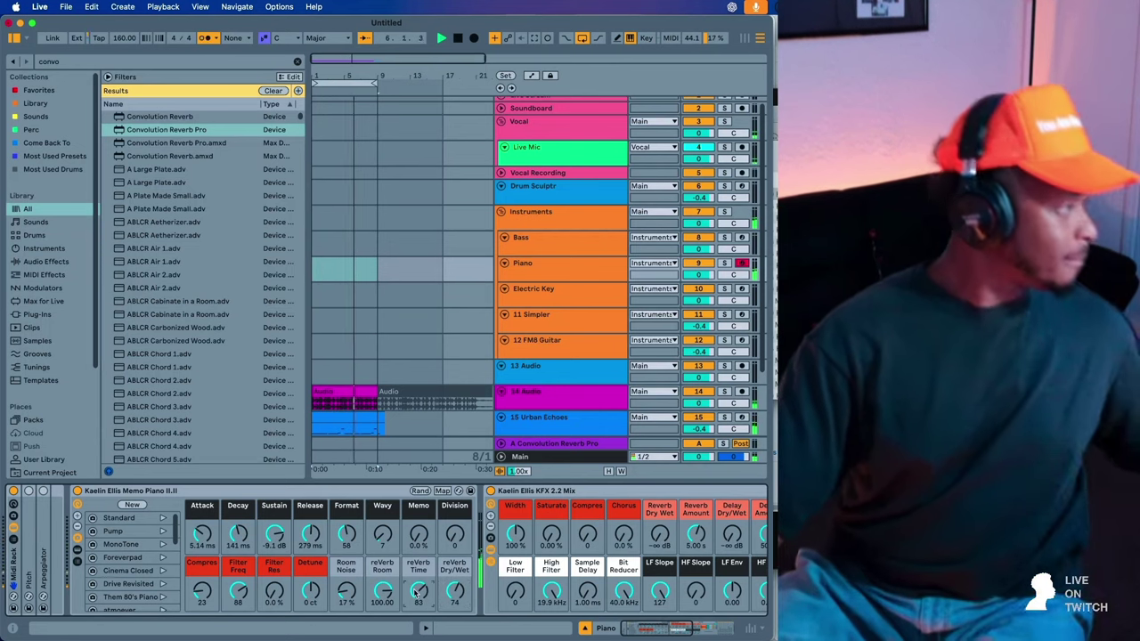
key("F9")
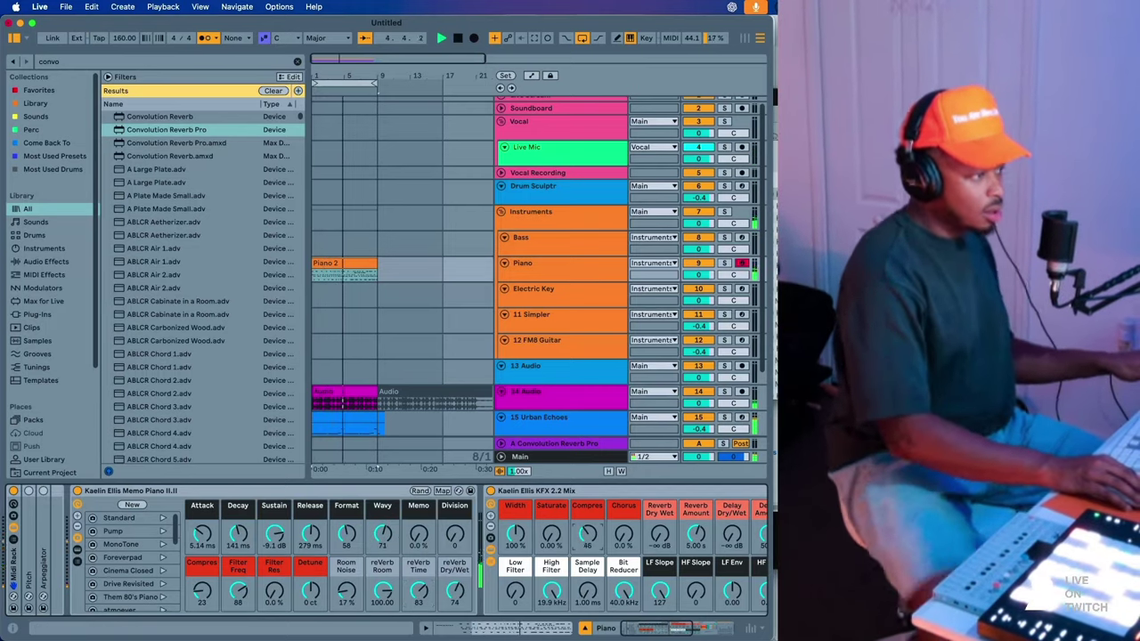
- In the 14 Audio KFX rack, set High Filter to 3.19 kHz, Low Filter to 30 and Reverb Dry/Wet to -∞ dB
left_click(572, 399)
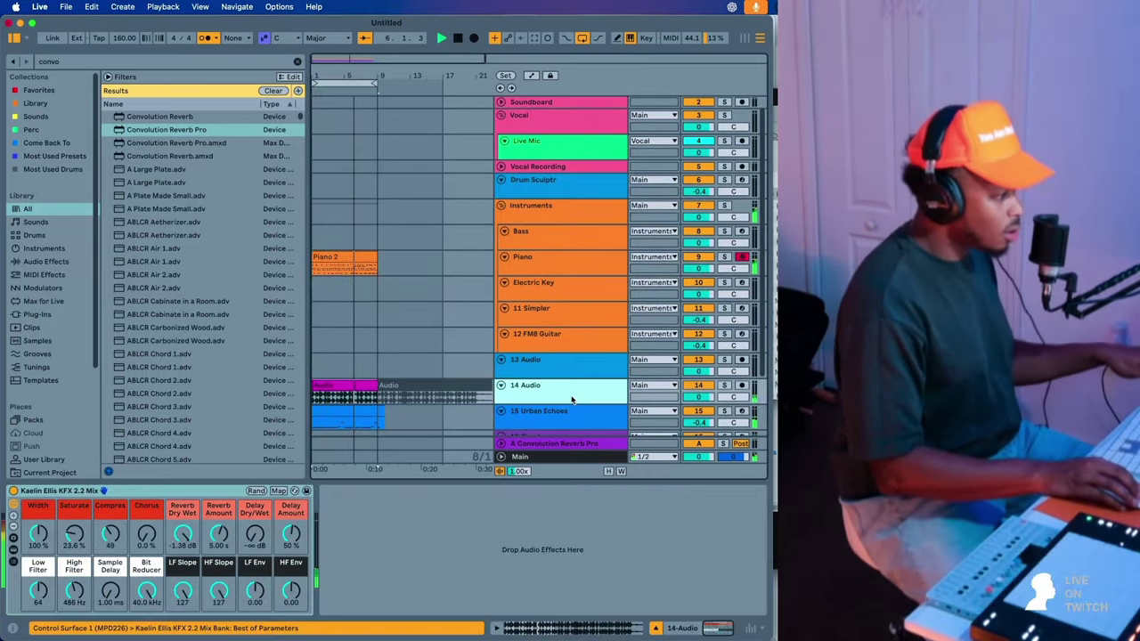
left_click_drag(74, 591, 75, 583)
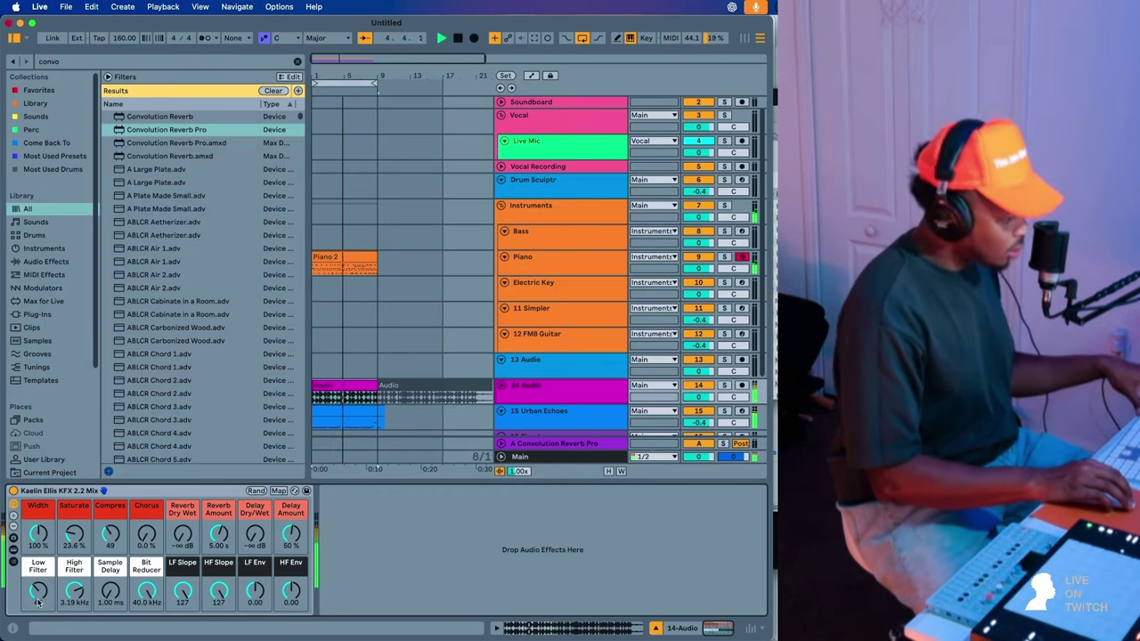
left_click_drag(39, 602, 38, 611)
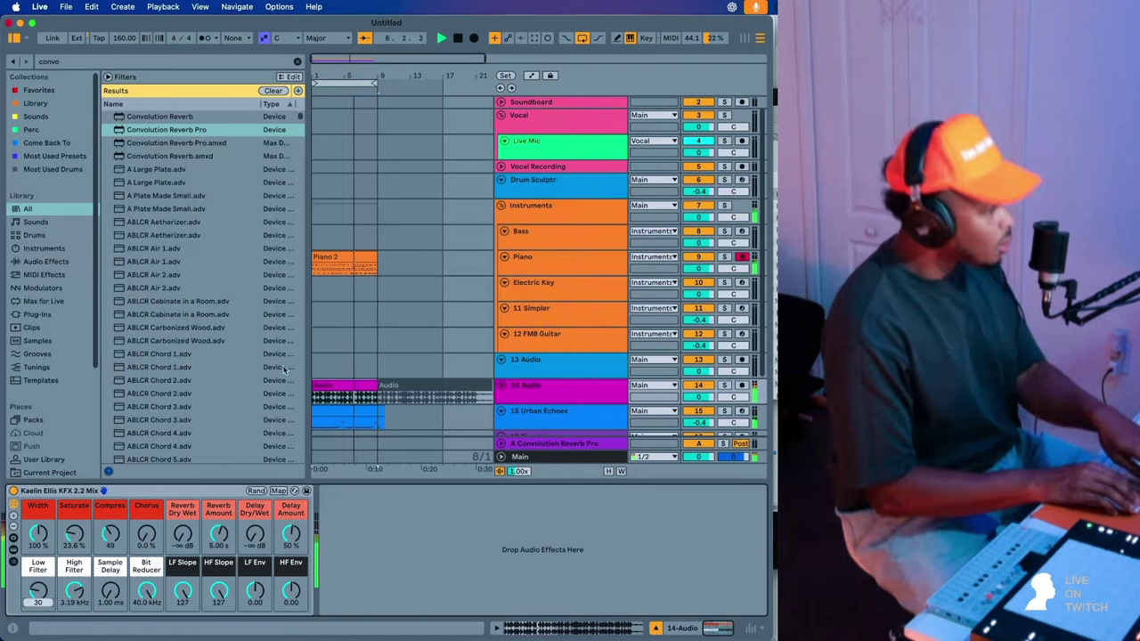
- Lower the Low Filter in the 15 Urban Echoes KFX 2.2 Mix rack to 9
left_click(354, 403)
scroll(353, 403, "down", 2)
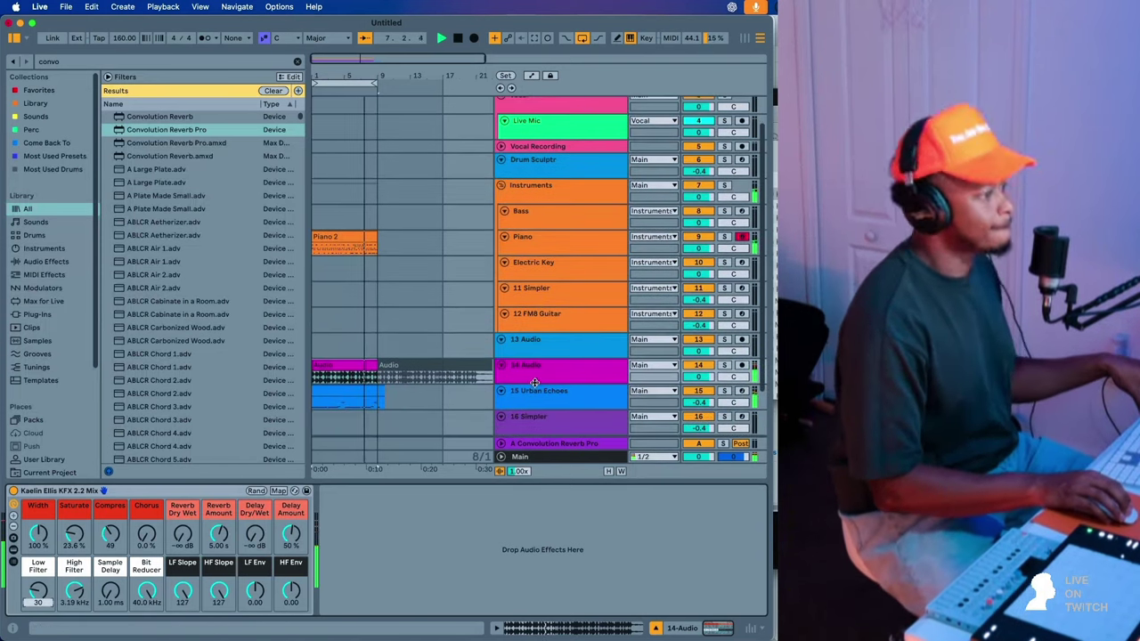
left_click(354, 404)
scroll(547, 597, "right", 10)
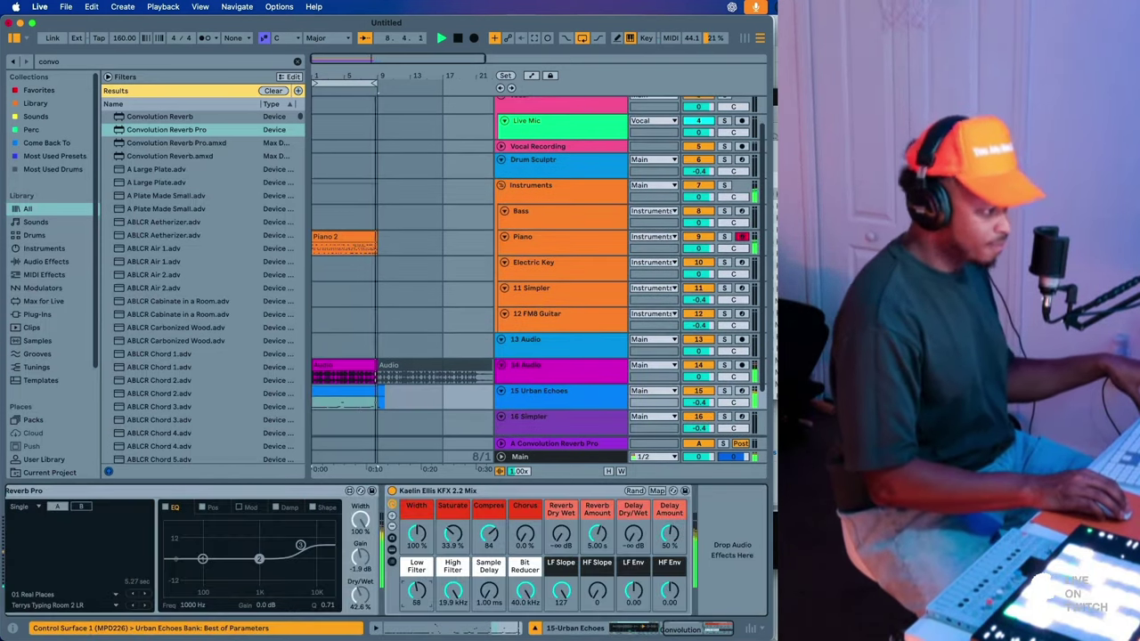
mouse_move(417, 592)
left_mouse_down()
mouse_move(417, 614)
mouse_move(417, 594)
left_mouse_up()
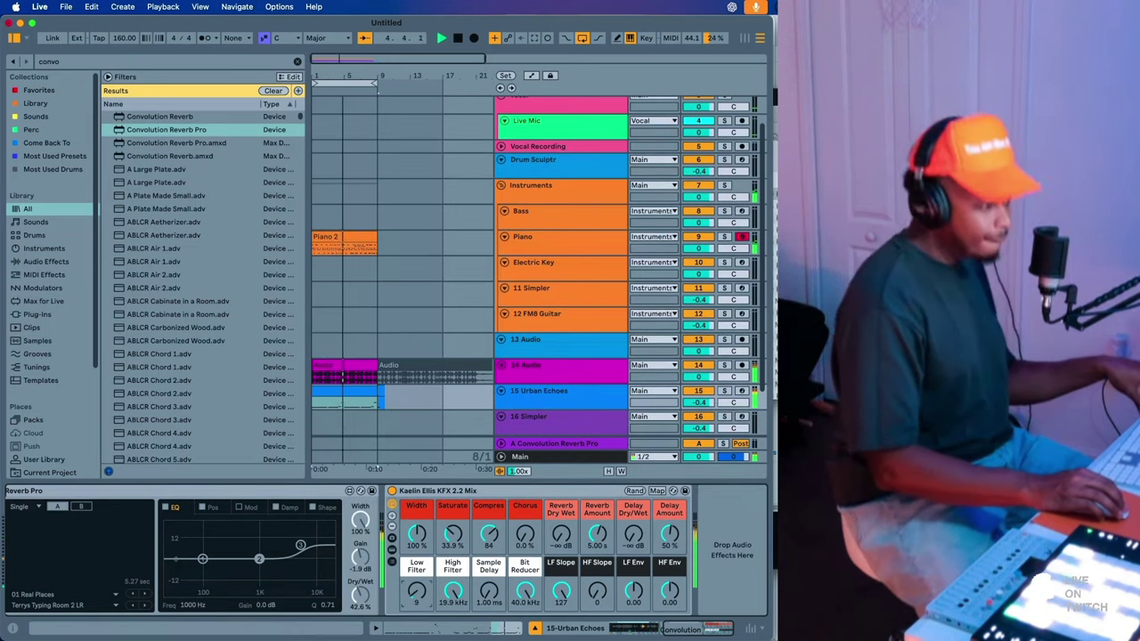
- Open the Urban Echoes MIDI clip, select all its notes and quantize them to the grid
double_click(358, 391)
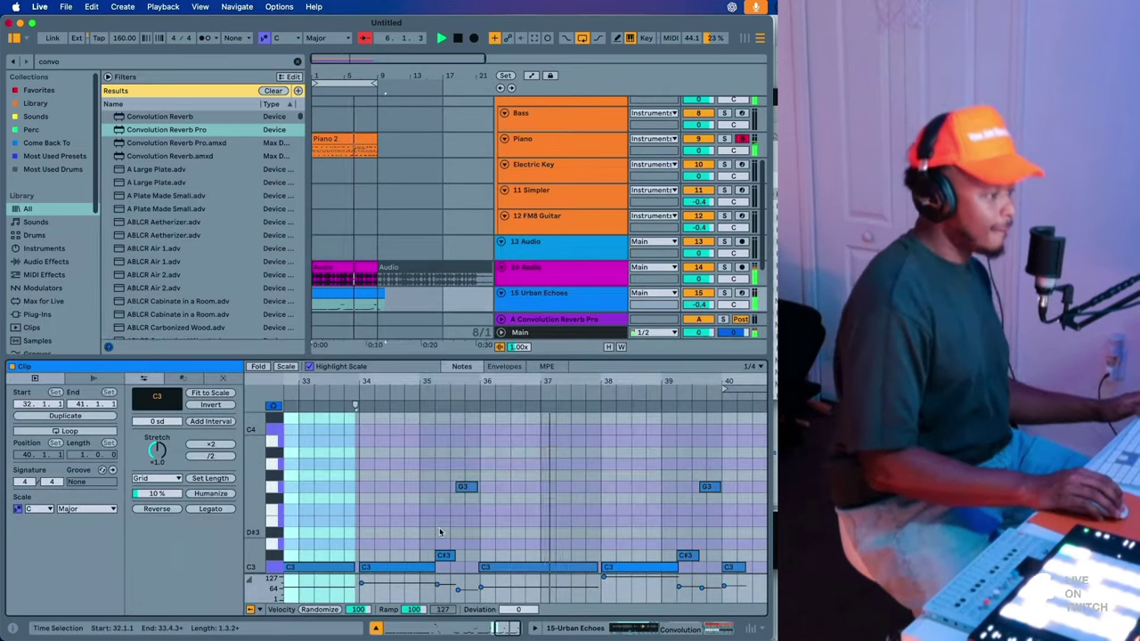
right_click(441, 529)
left_click(472, 154)
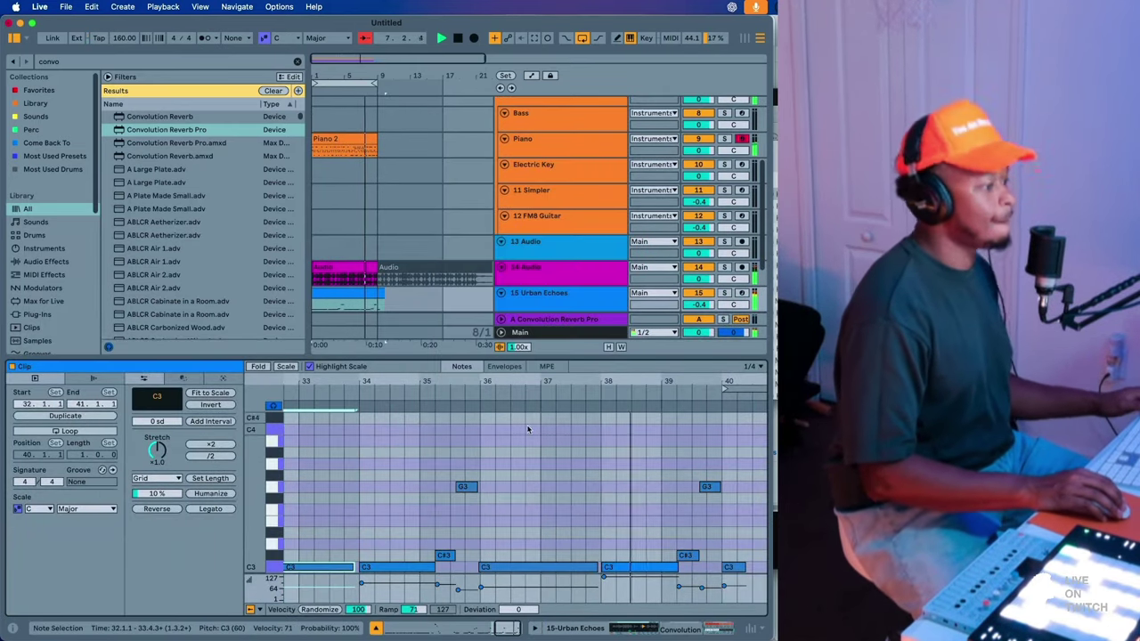
key("super+a")
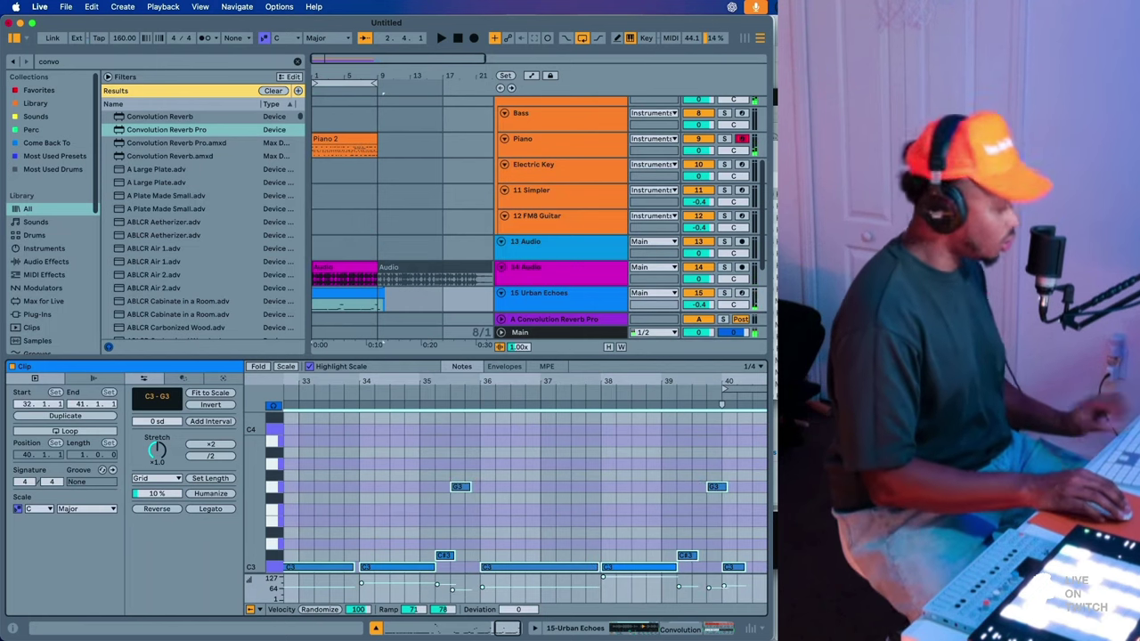
- Restart playback and set Sample Delay in the 15 Urban Echoes KFX 2.2 Mix rack to 16.5 ms
key("space")
double_click(590, 297)
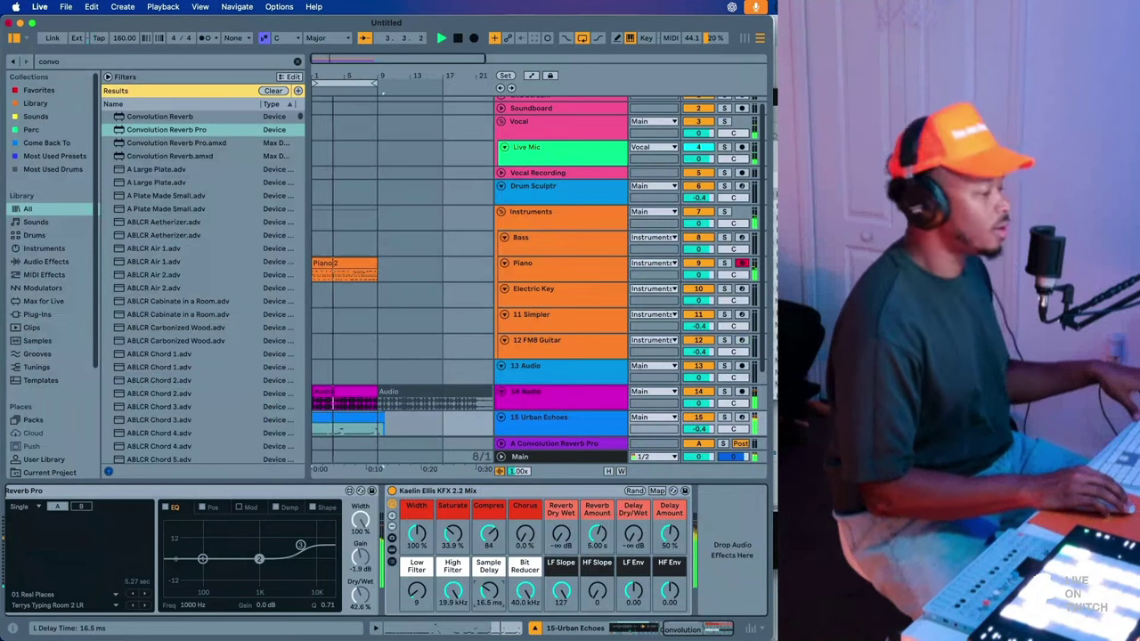
- Duplicate bars 1 to 9 across the Piano through 15 Urban Echoes tracks so the material repeats up to bar 17
left_click_drag(378, 429, 316, 273)
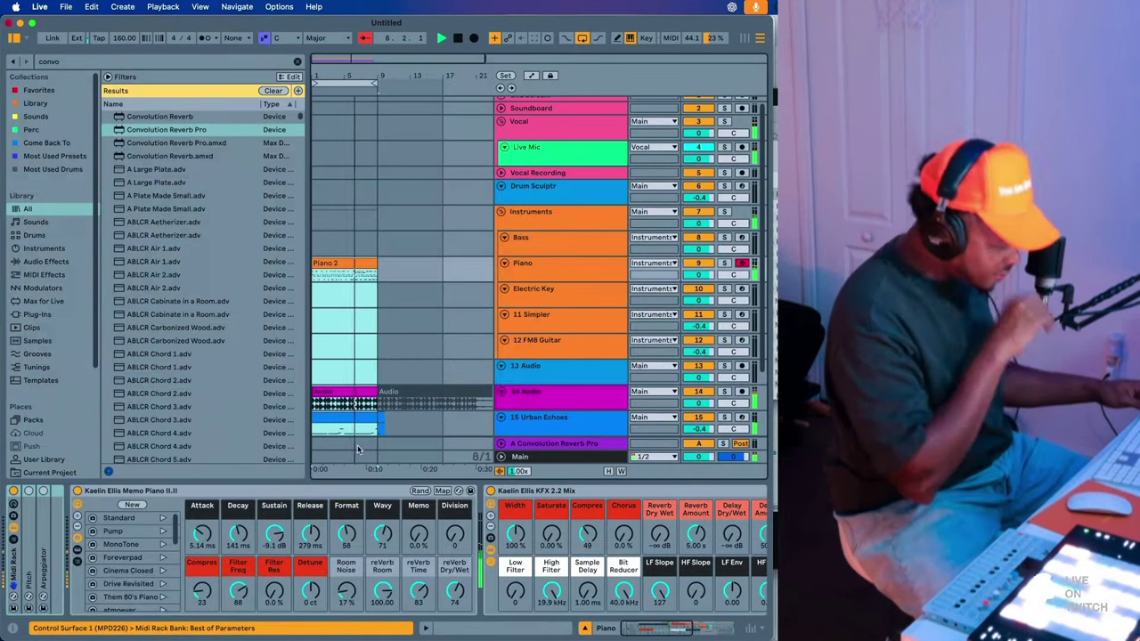
key("super+d")
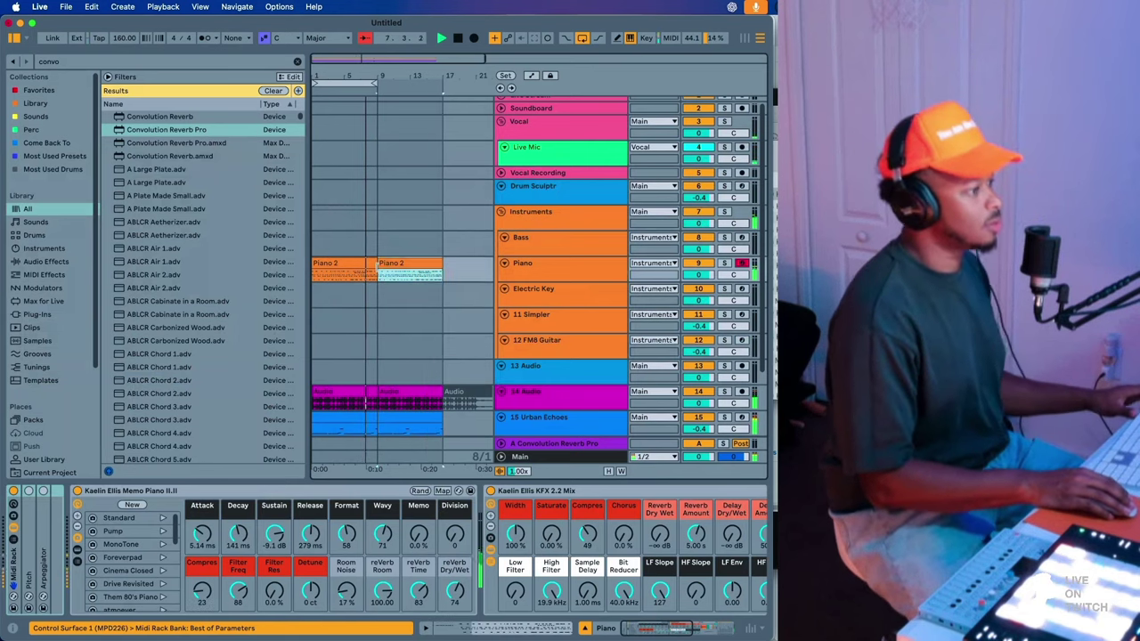
left_click(536, 262)
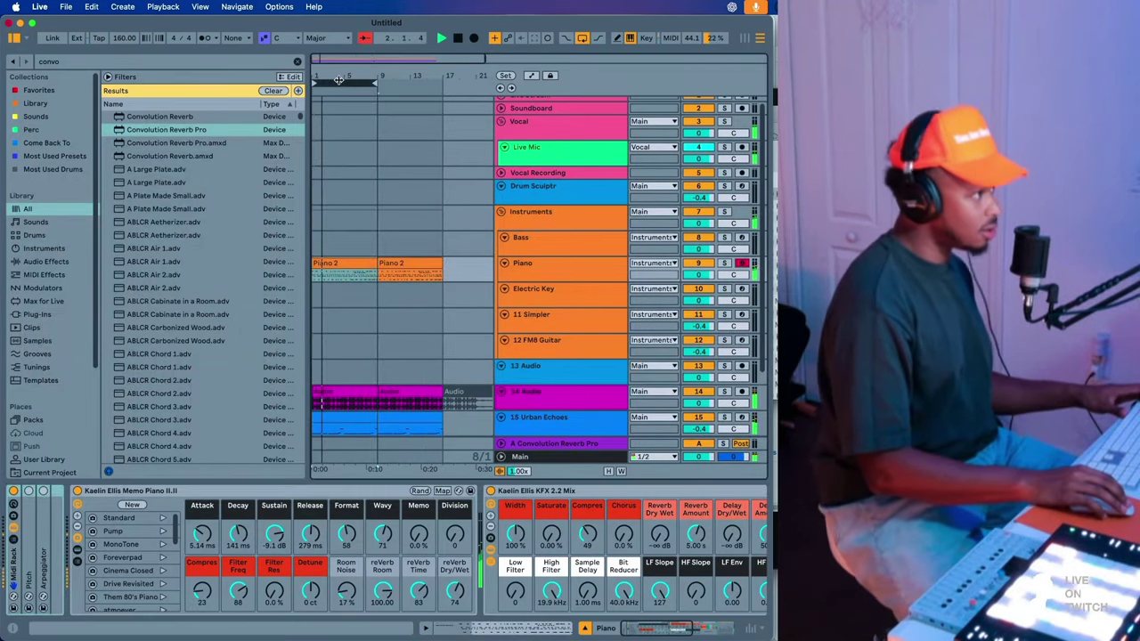
- Search the library for "tamb" and audition tambourine samples, including 80 Shake Tambo 10.wav
left_click(143, 61)
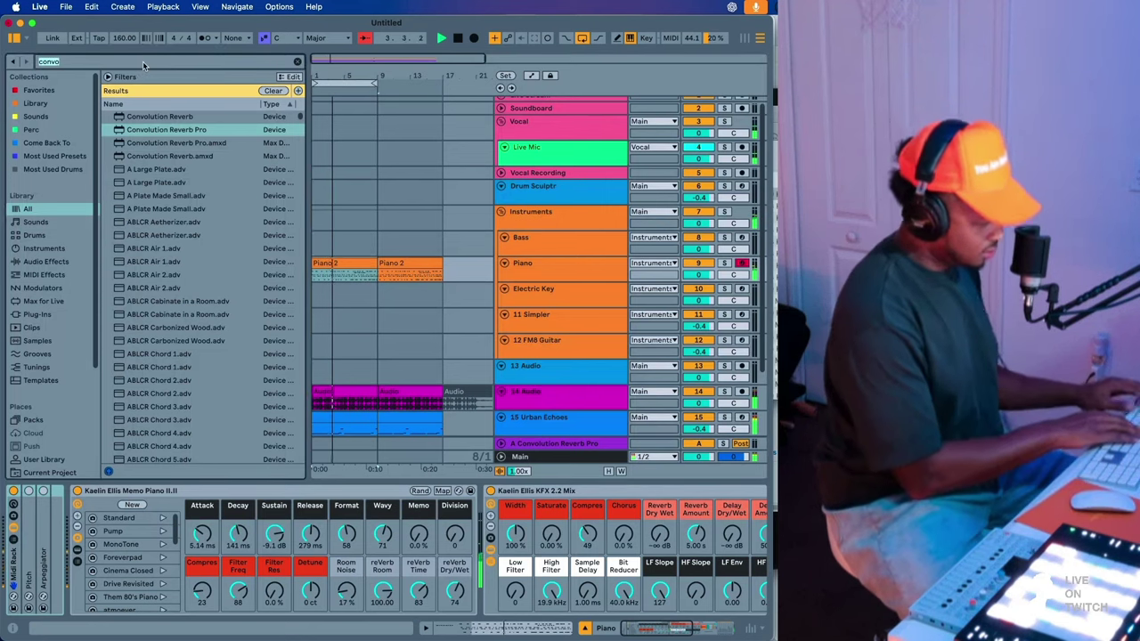
type("tamb")
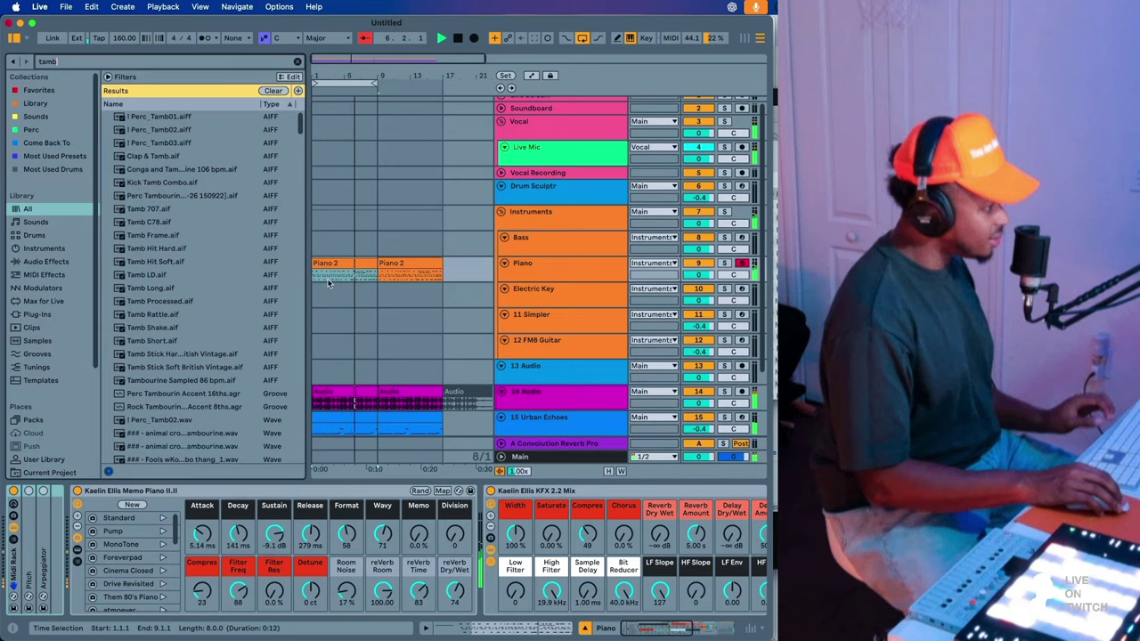
scroll(265, 300, "down", 4)
left_click(265, 300)
left_click(178, 371)
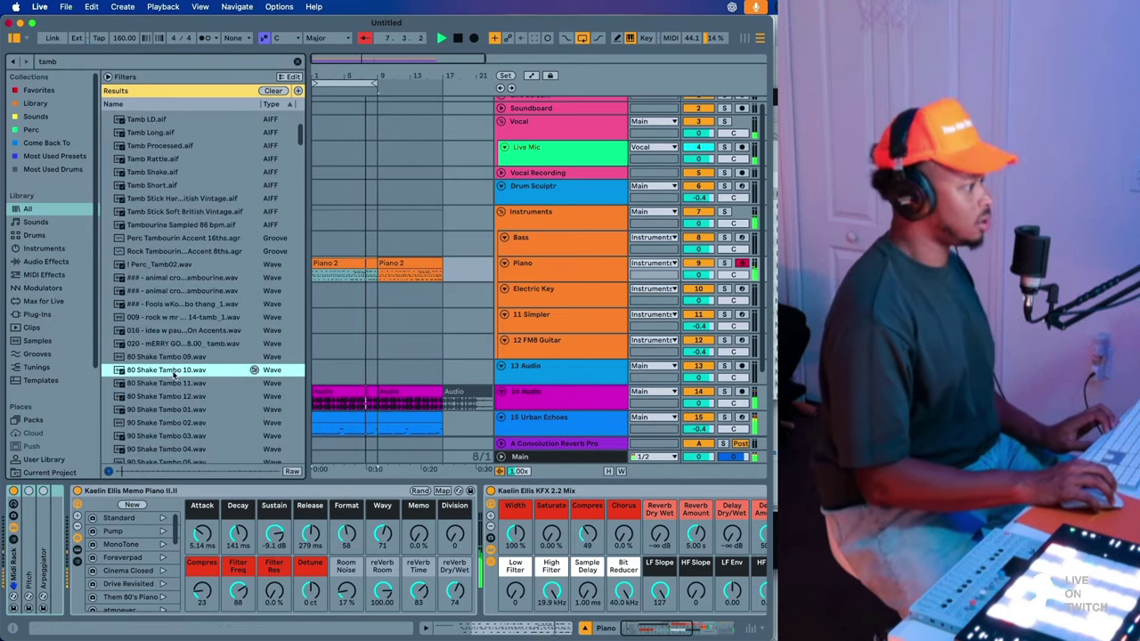
scroll(178, 380, "down", 2)
left_click(179, 381)
left_click(187, 303)
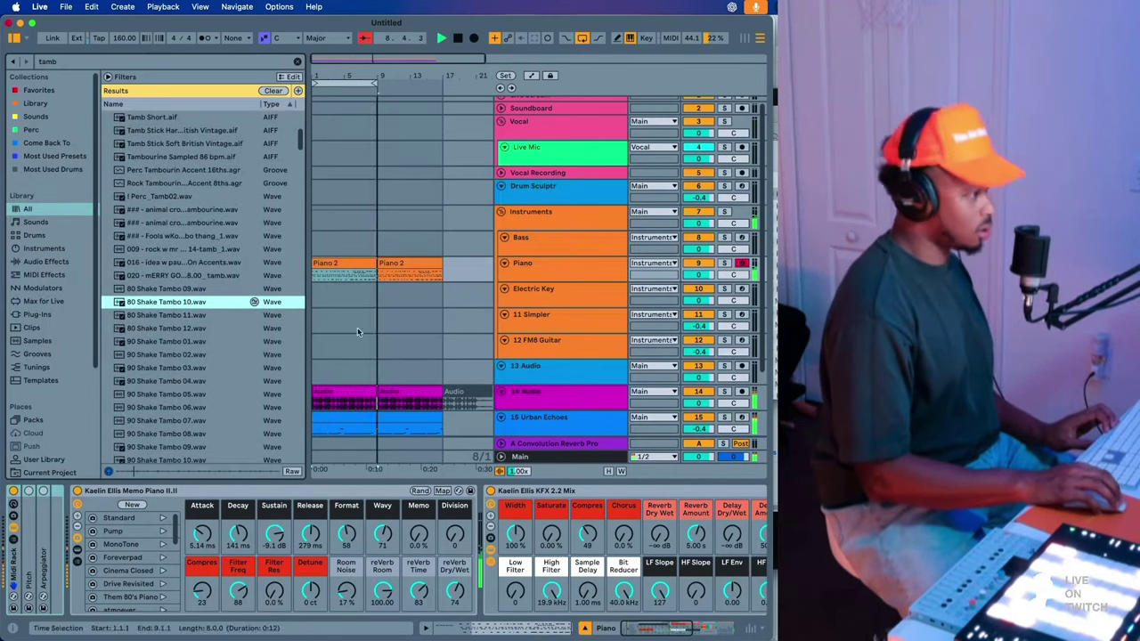
- Audition several of the 100 Shake Tambo loops against the track, finishing on 100 Shake Tambo 03.wav
scroll(402, 343, "down", 3)
scroll(161, 398, "down", 4)
left_click(161, 396)
scroll(162, 401, "down", 3)
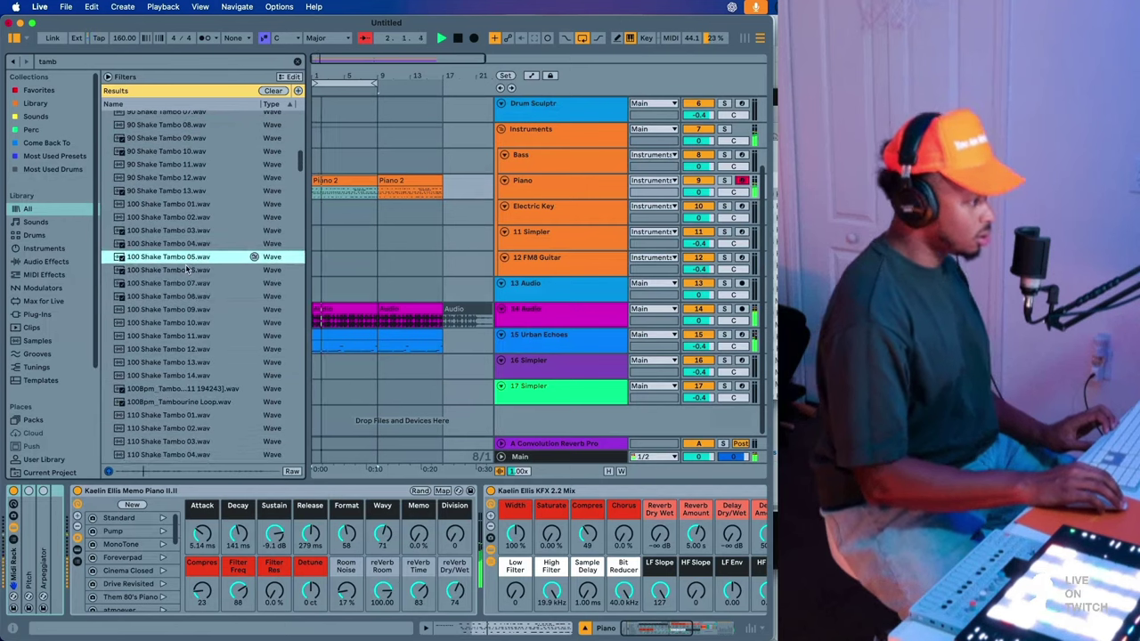
left_click(185, 283)
left_click(183, 270)
left_click(171, 363)
left_click(195, 246)
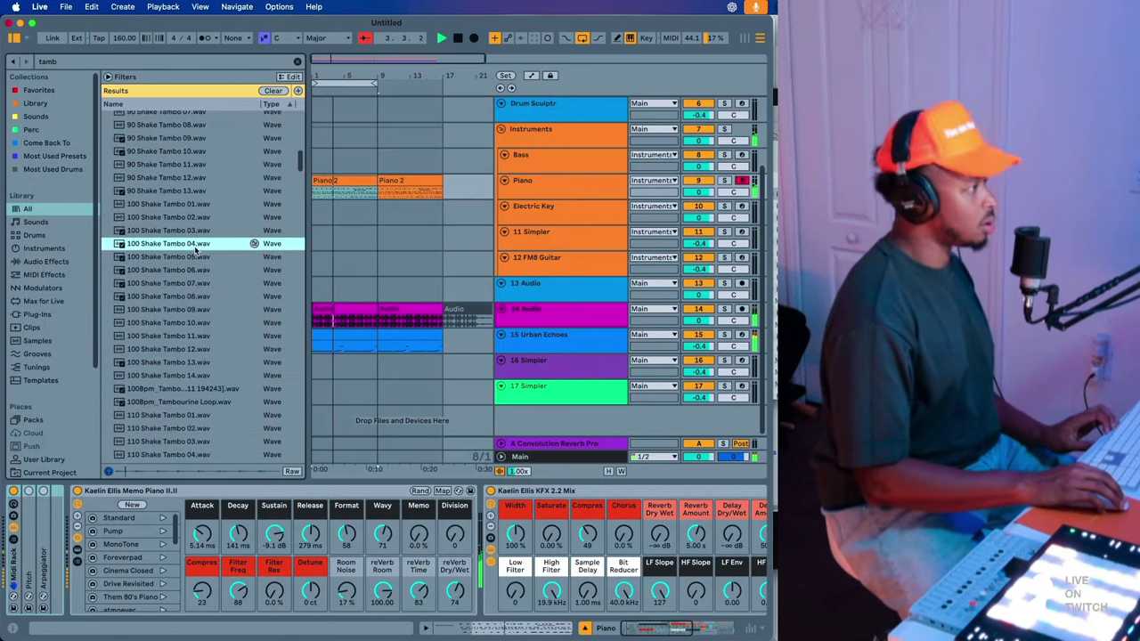
left_click(181, 234)
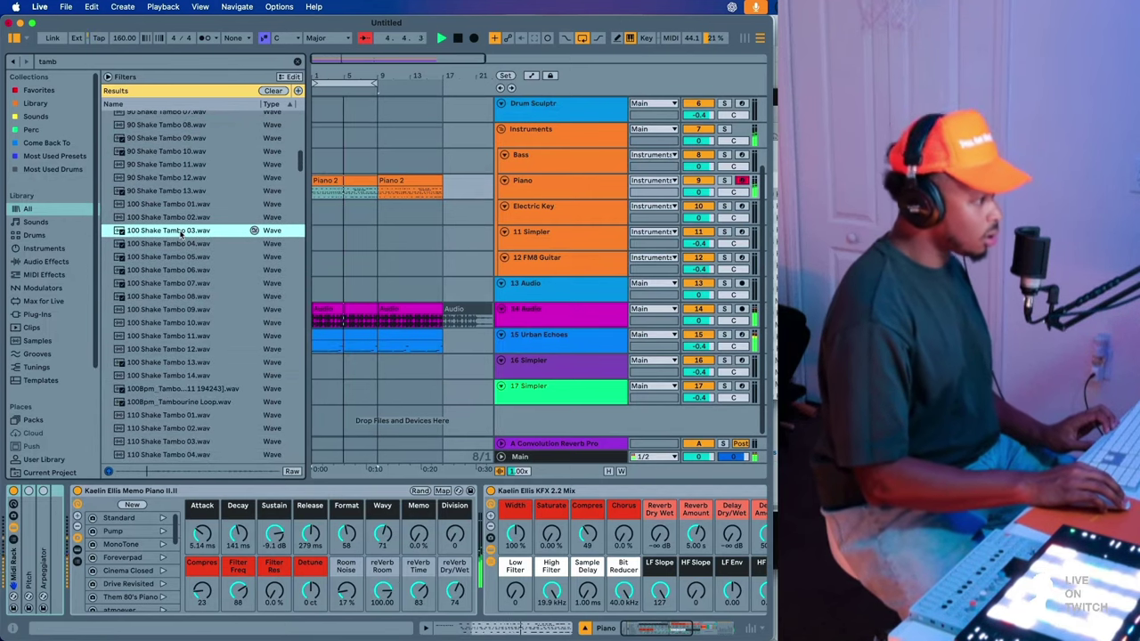
- Place 100 Shake Tambo 03.wav at bar 1 on a new track below 17 Simpler and extend the looped clip to bar 9
left_click_drag(299, 335, 322, 417)
key("ctrl+Down")
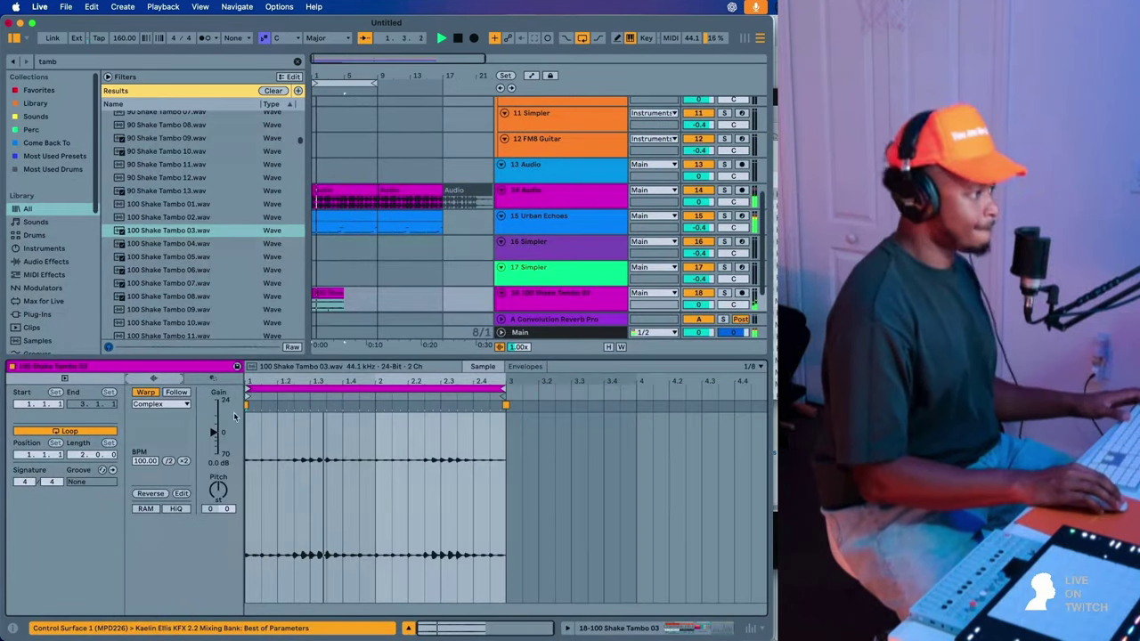
double_click(332, 292)
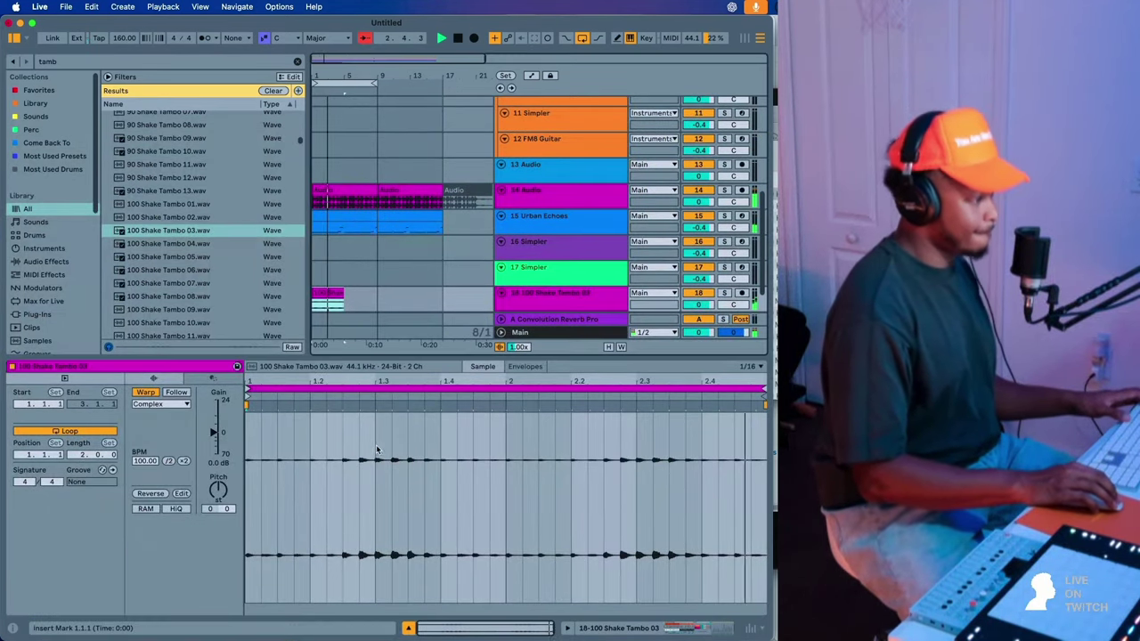
left_click(335, 302)
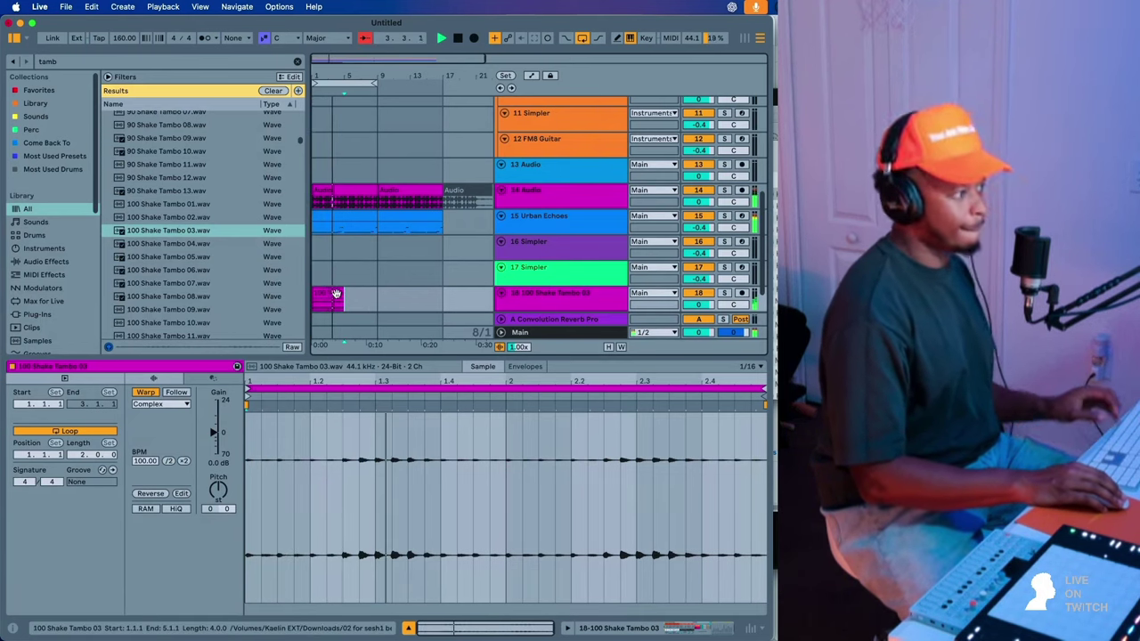
left_click_drag(342, 293, 377, 294)
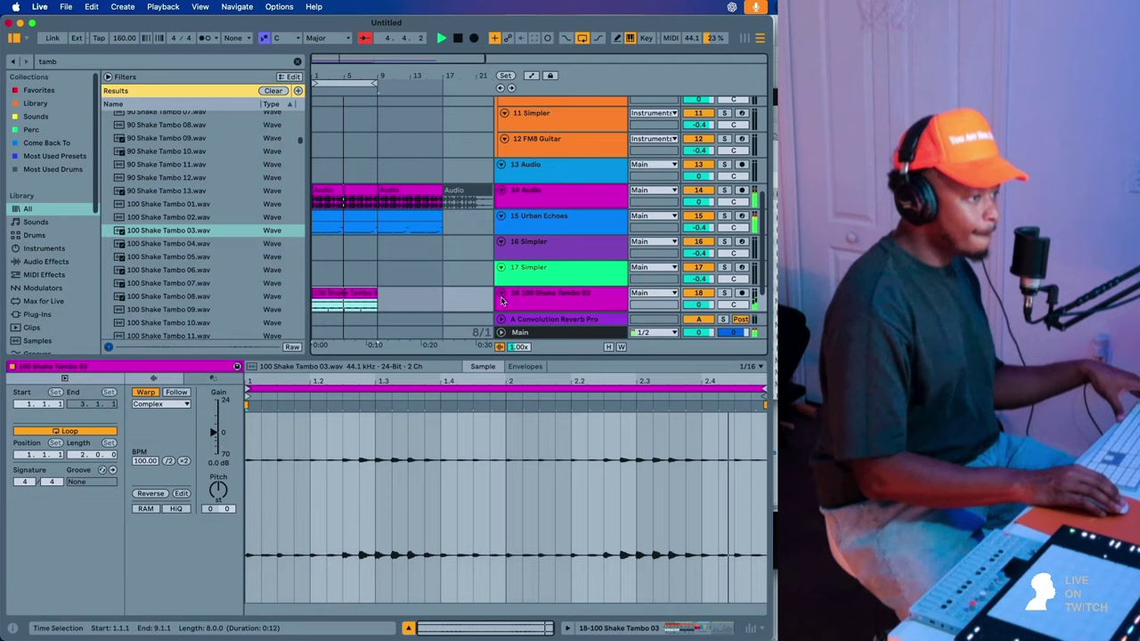
- Show the 100 Shake Tambo 03 track's effects rack and deactivate the Piano track
left_click(557, 299)
double_click(556, 300)
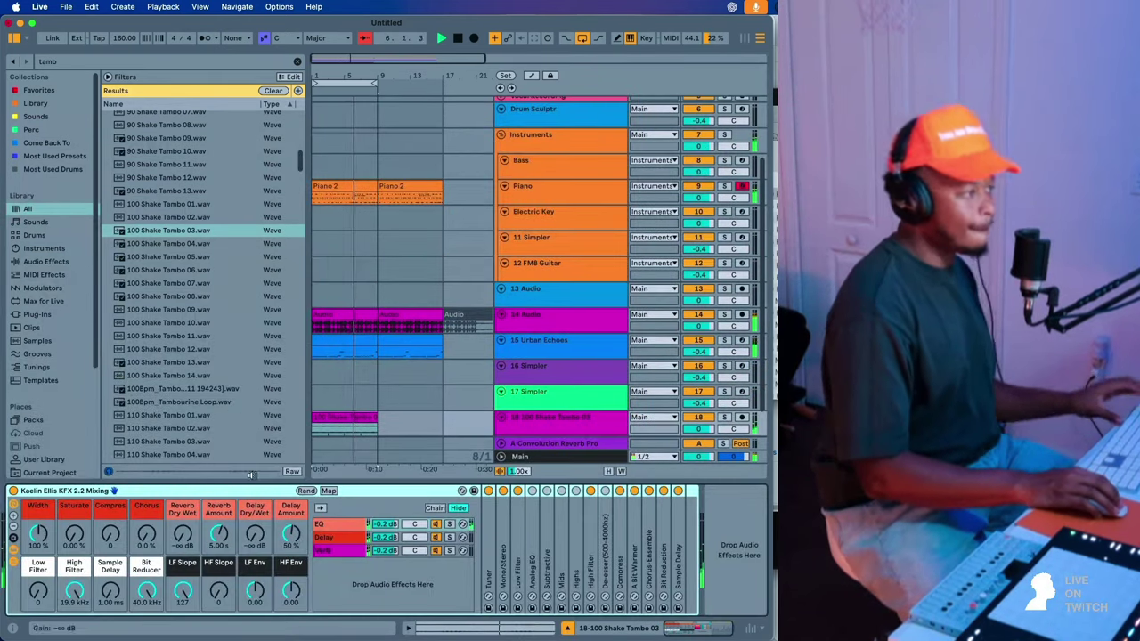
left_click(382, 187)
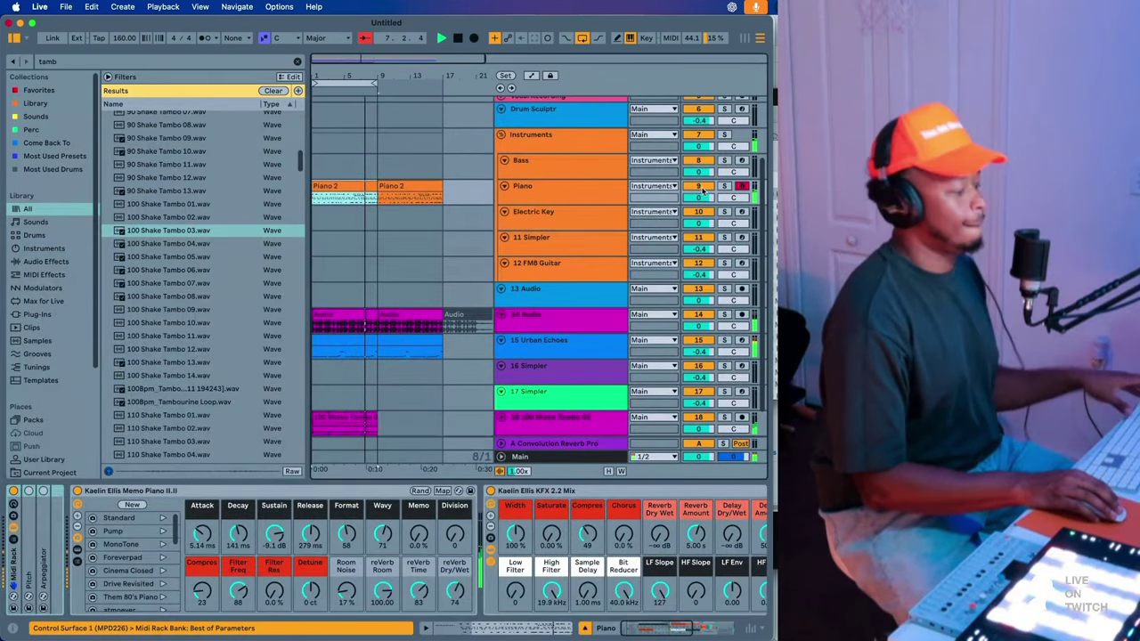
scroll(462, 254, "down", 2)
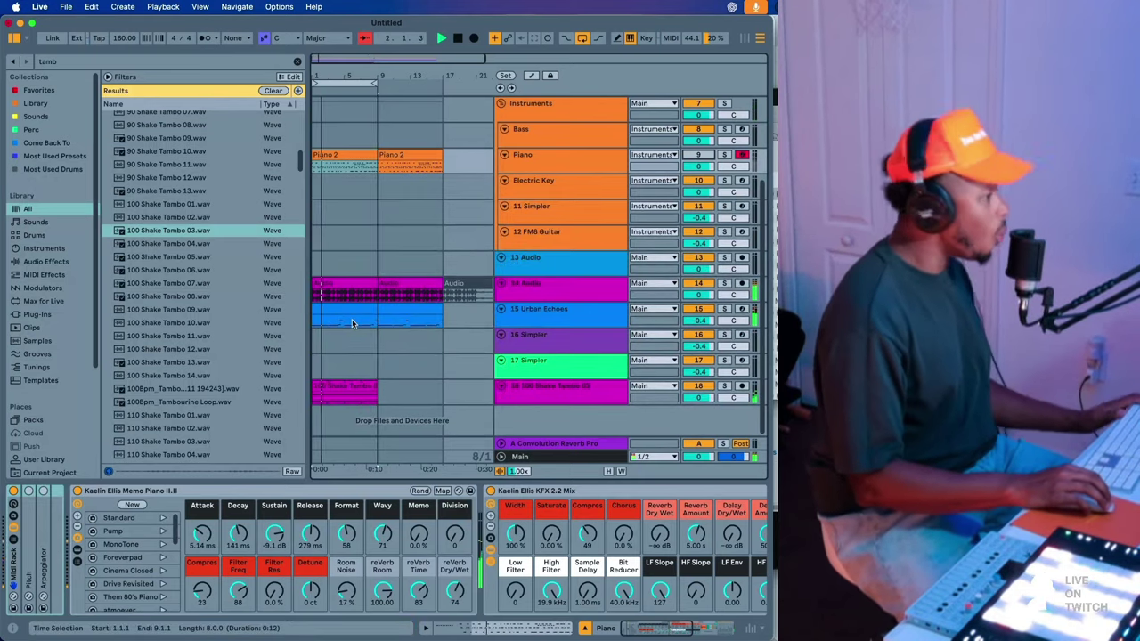
- Duplicate bars 1 to 9 of the 14 Audio through 100 Shake Tambo 03 tracks four times along the timeline
left_click(350, 386)
left_click(330, 282, "shift")
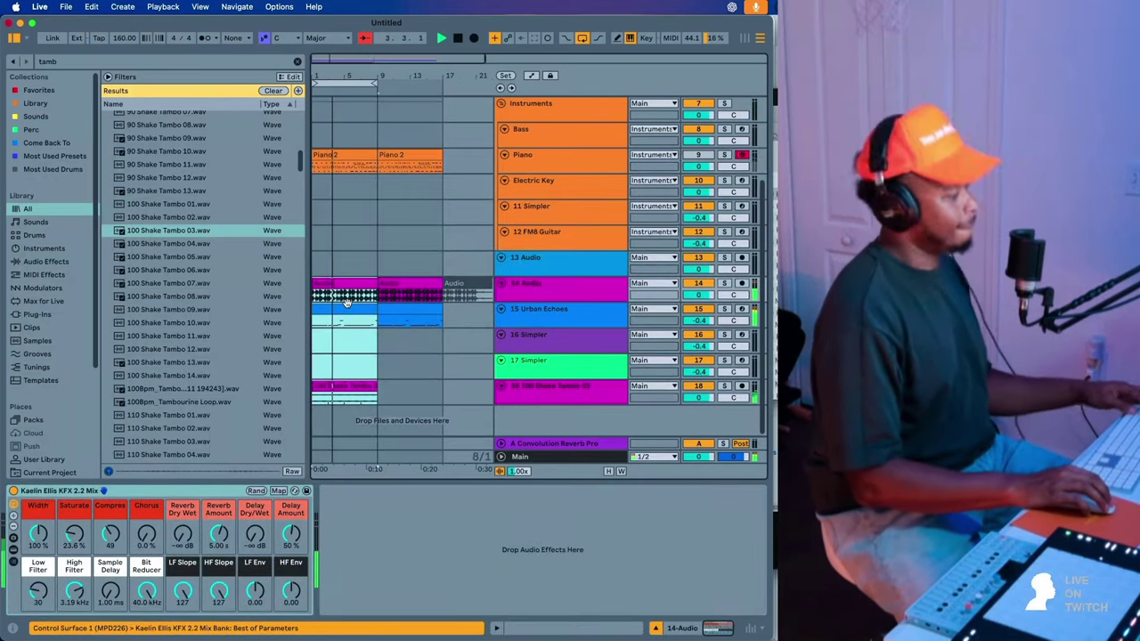
key("super+d")
key("super+d")
key("super+d")
key("super+d")
scroll(347, 303, "left", 5)
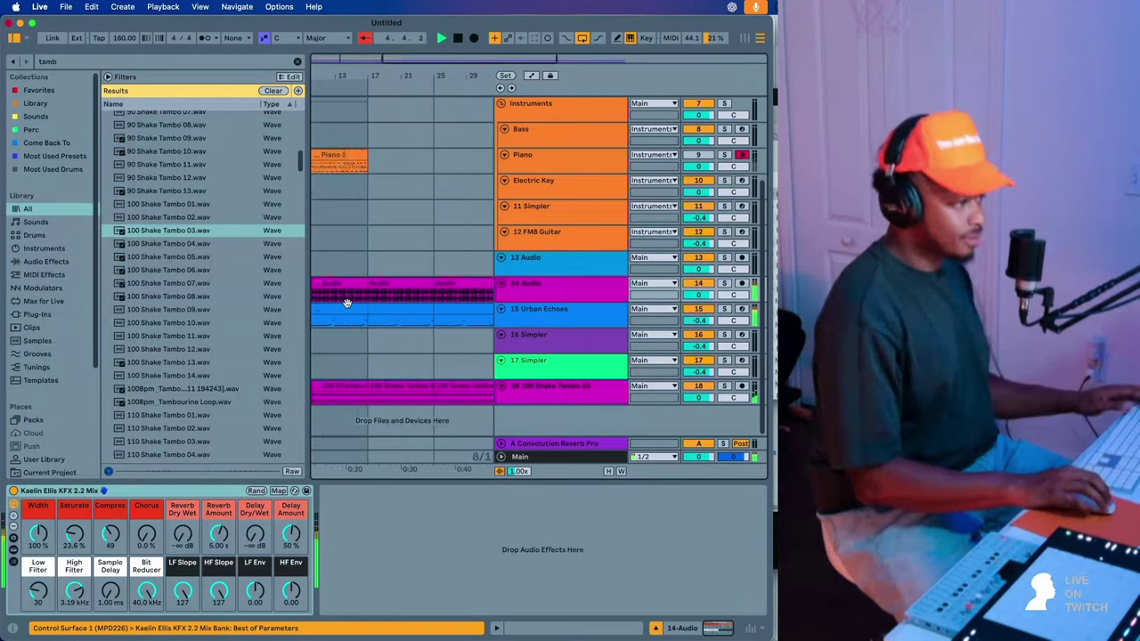
- Duplicate the 15 Urban Echoes track and delete the original track's clip in bars 1 to 9
left_click(369, 311)
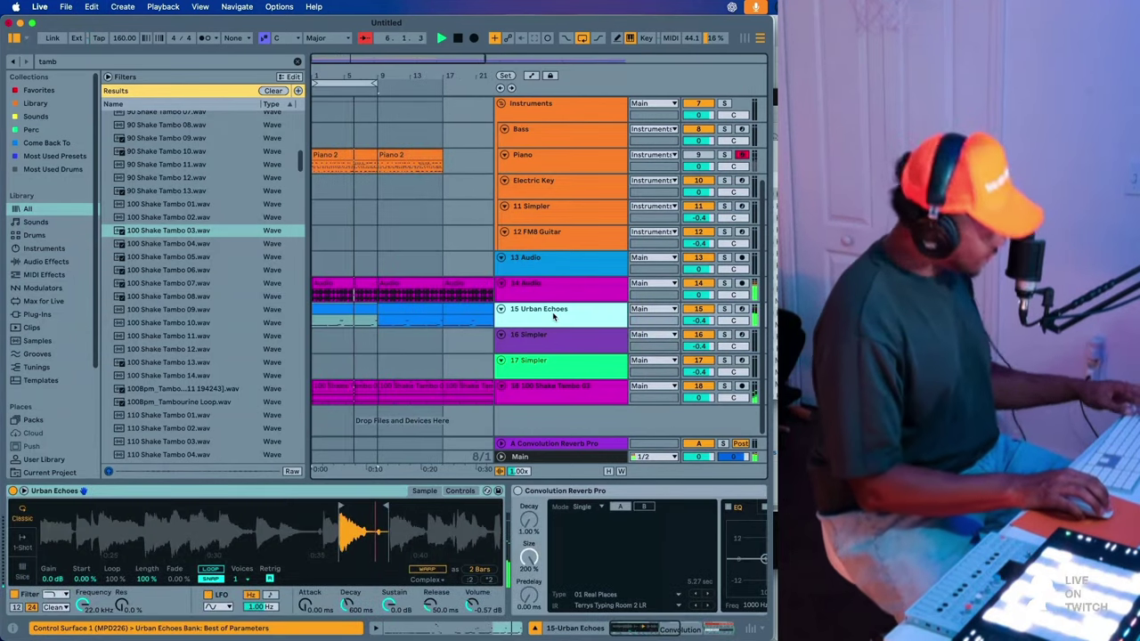
key("super+d")
left_click(352, 311)
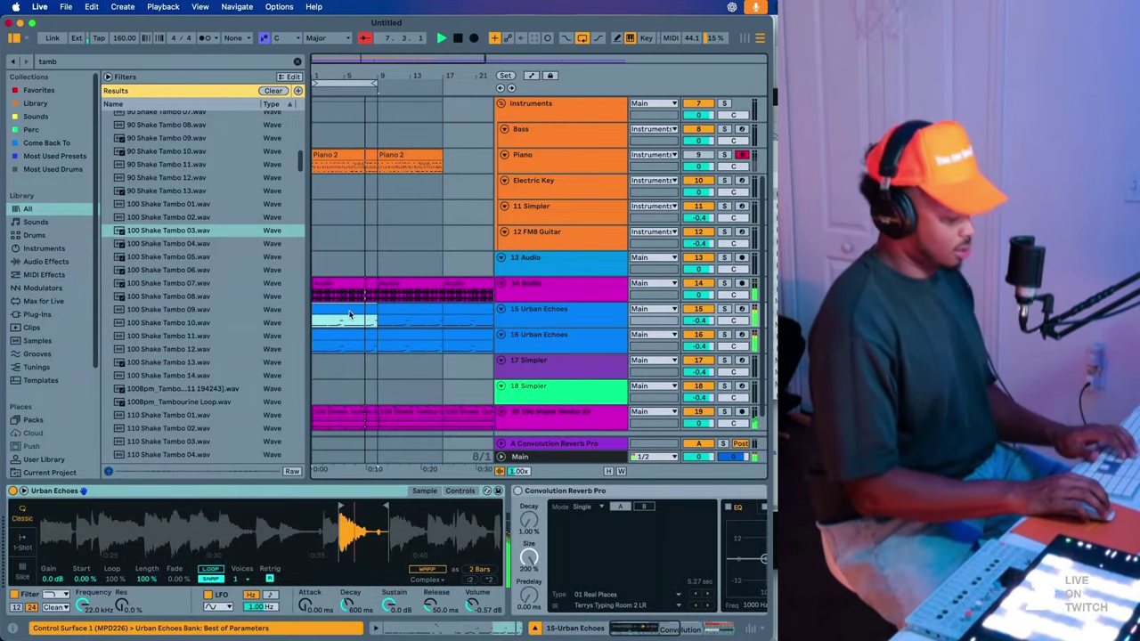
key("Delete")
- In the 16 Urban Echoes KFX 2.2 Mix rack, set Reverb Dry Wet to 0.00 dB and Low Filter to 54
left_click(583, 351)
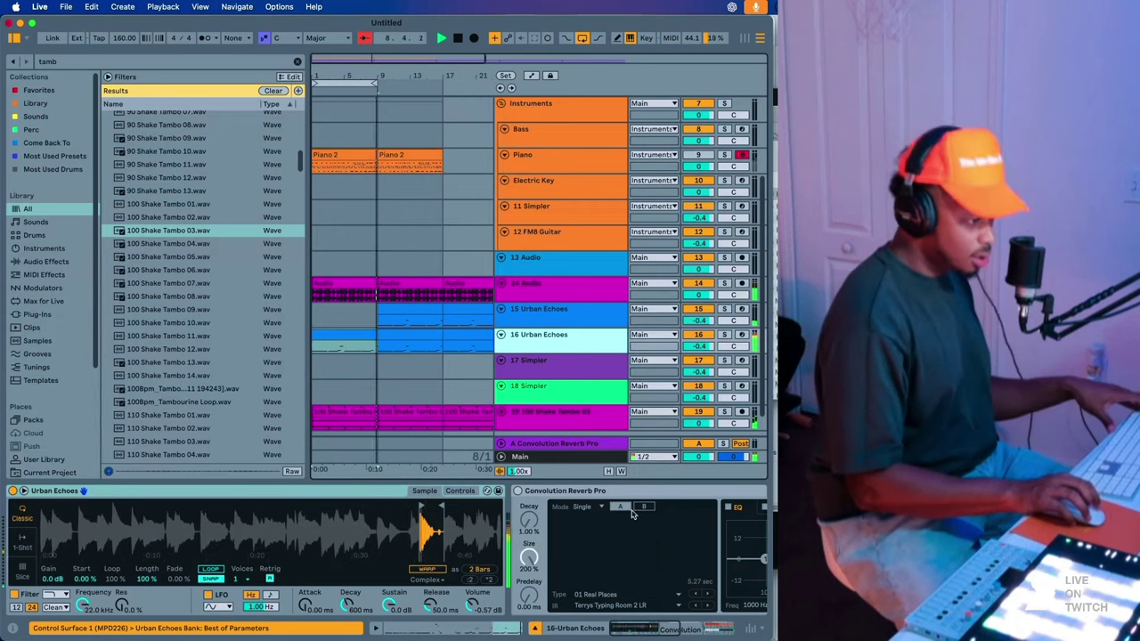
scroll(661, 567, "right", 8)
left_click_drag(566, 538, 566, 472)
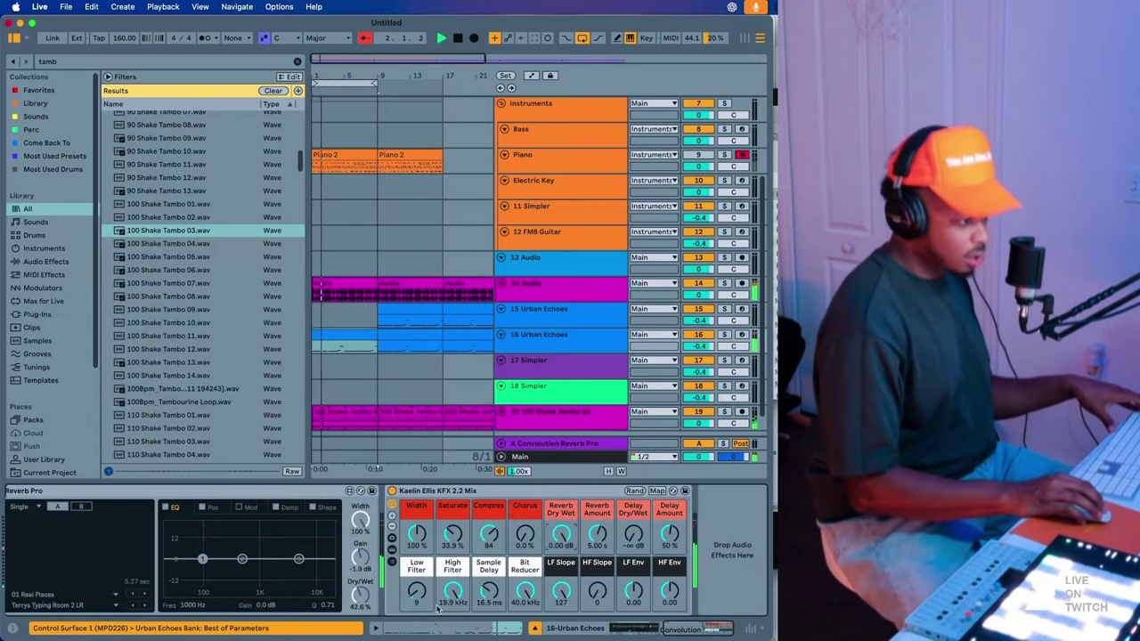
left_click_drag(417, 591, 417, 552)
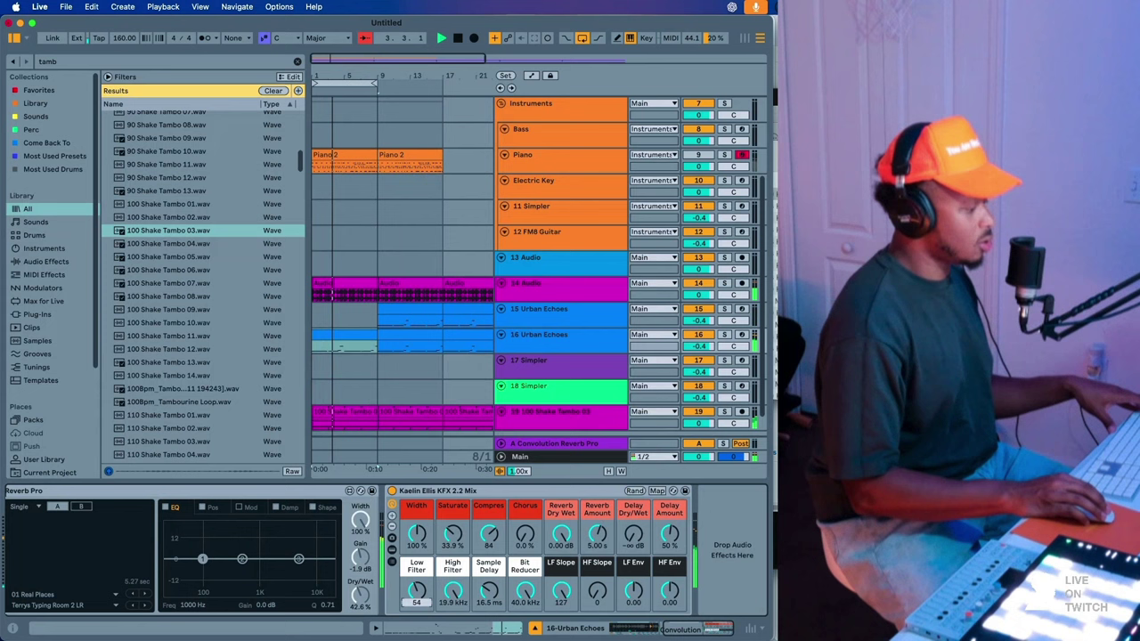
- Deactivate the 100 Shake Tambo 03 clip in bars 1 to 9
scroll(342, 267, "down", 1)
left_click(347, 388)
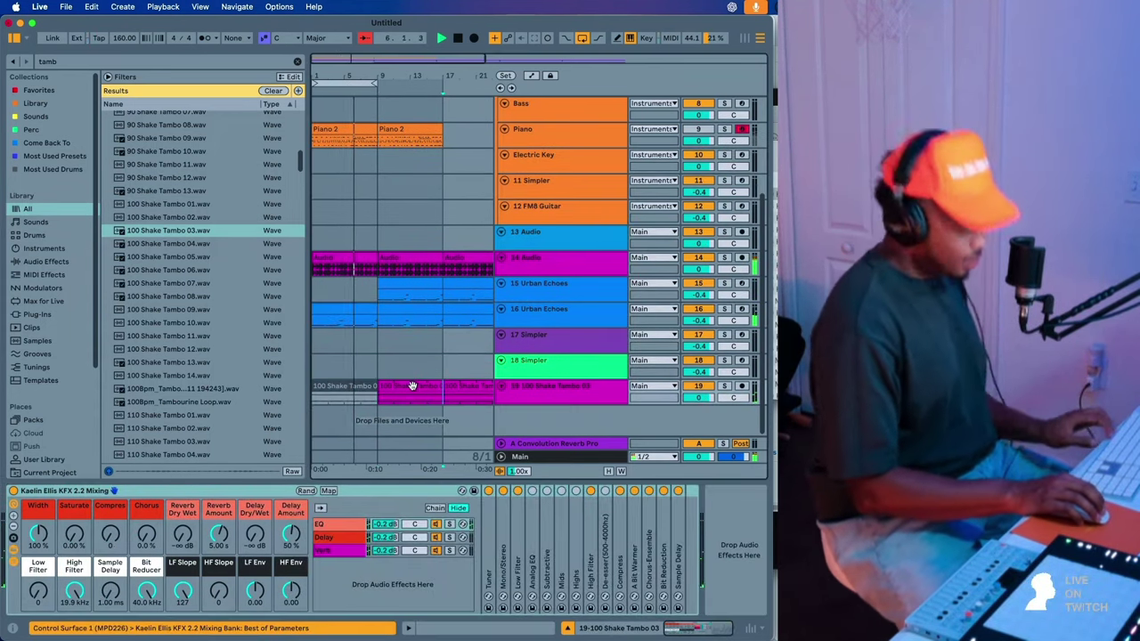
left_click(549, 401)
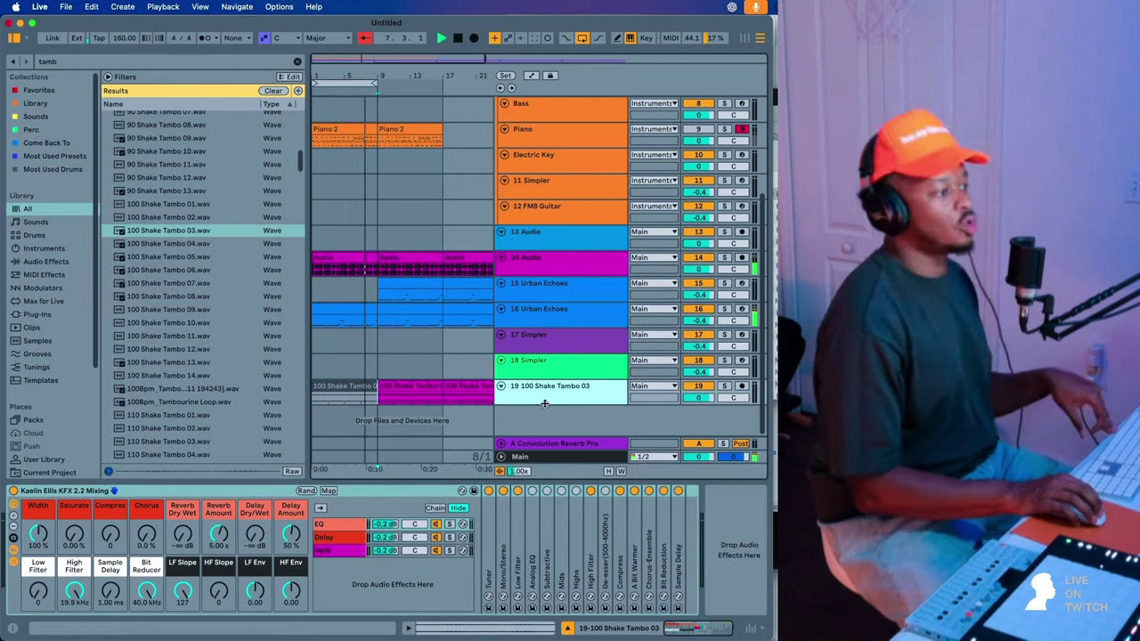
- Move the playback loop to bars 9 to 17 and delete the 15 Urban Echoes clip in that range
left_click_drag(348, 83, 413, 83)
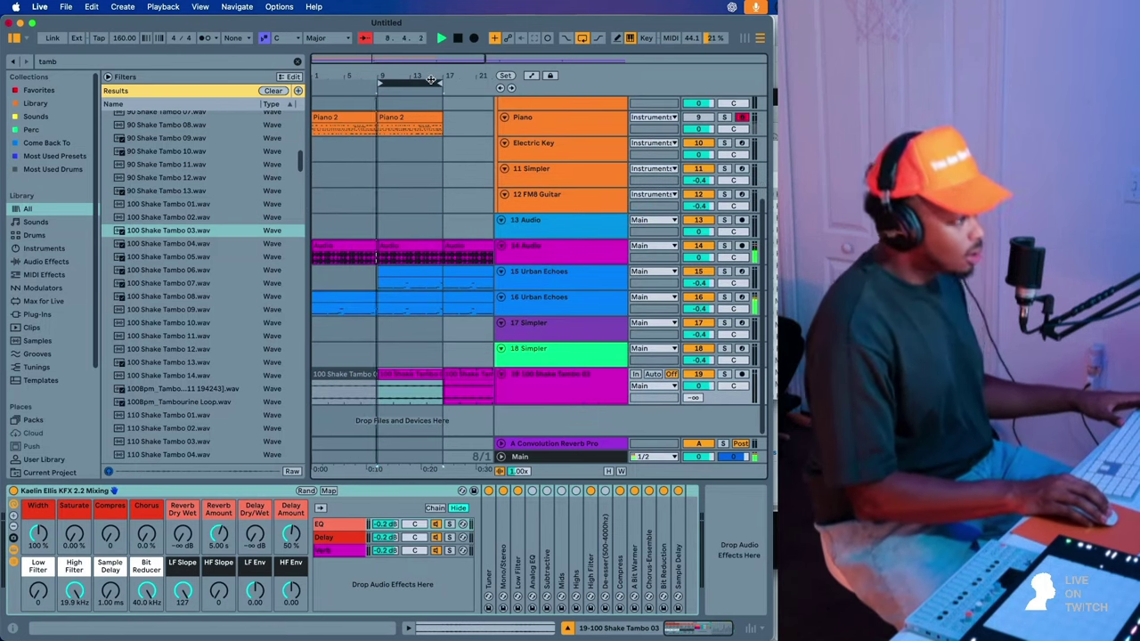
left_click(384, 268)
left_click(397, 293)
left_click(407, 270)
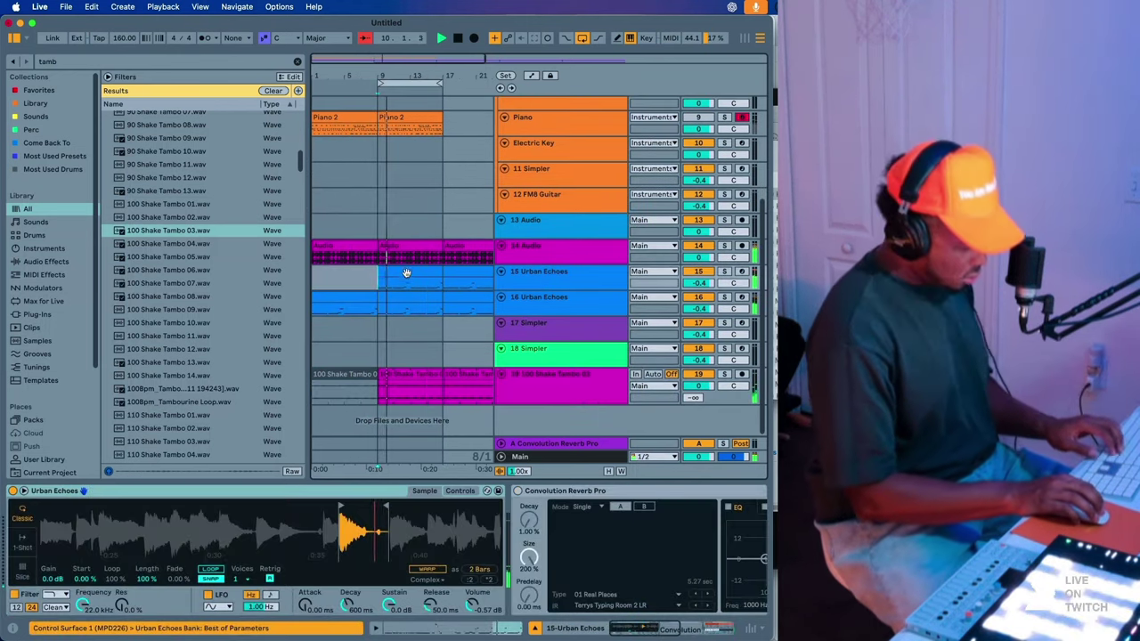
key("Delete")
- Reactivate the Piano track and return the playback loop to bars 1 to 9
left_click(405, 294)
left_click(353, 296)
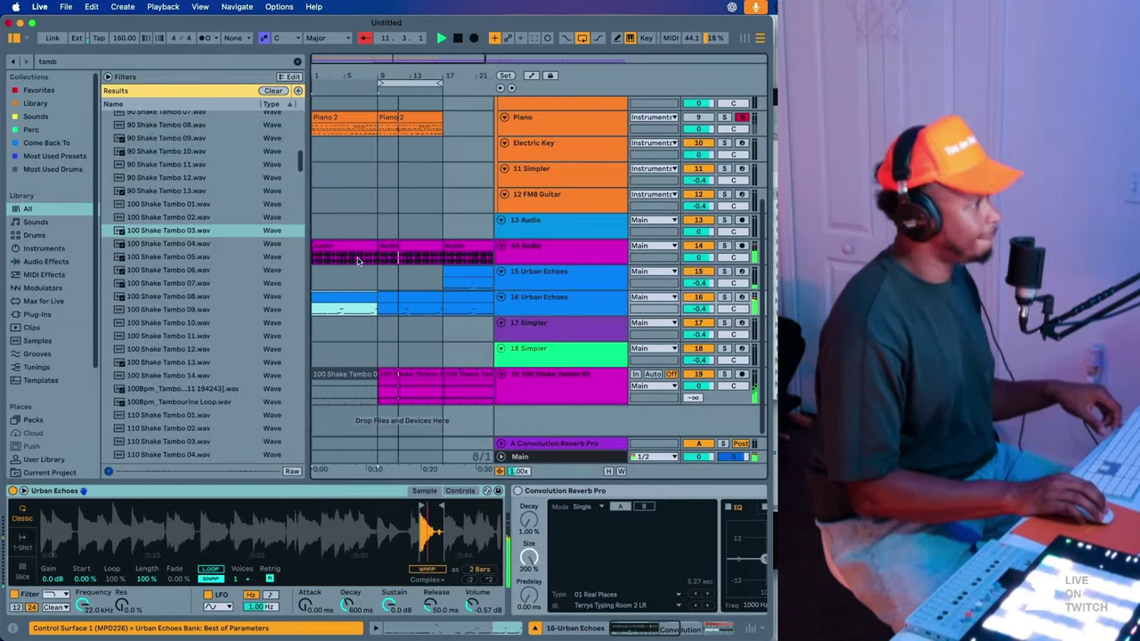
left_click(352, 247)
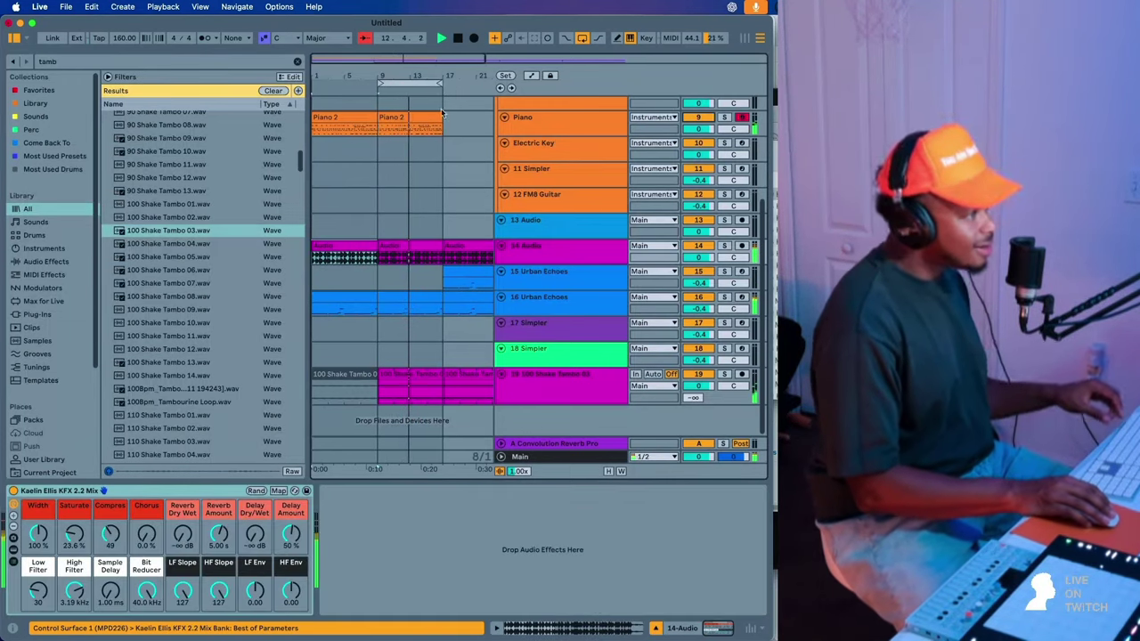
left_click(351, 260)
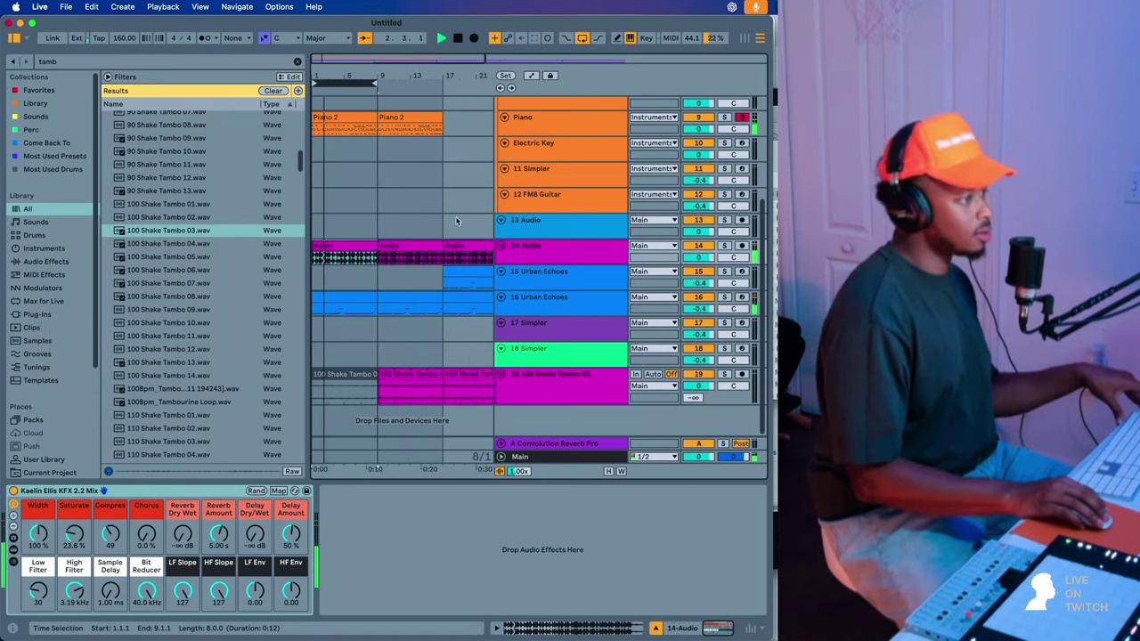
- Lower the 14 Audio rack's High Filter to 461 Hz and the Piano track's volume to -7.5 dB
left_click(546, 248)
left_click_drag(76, 593, 76, 614)
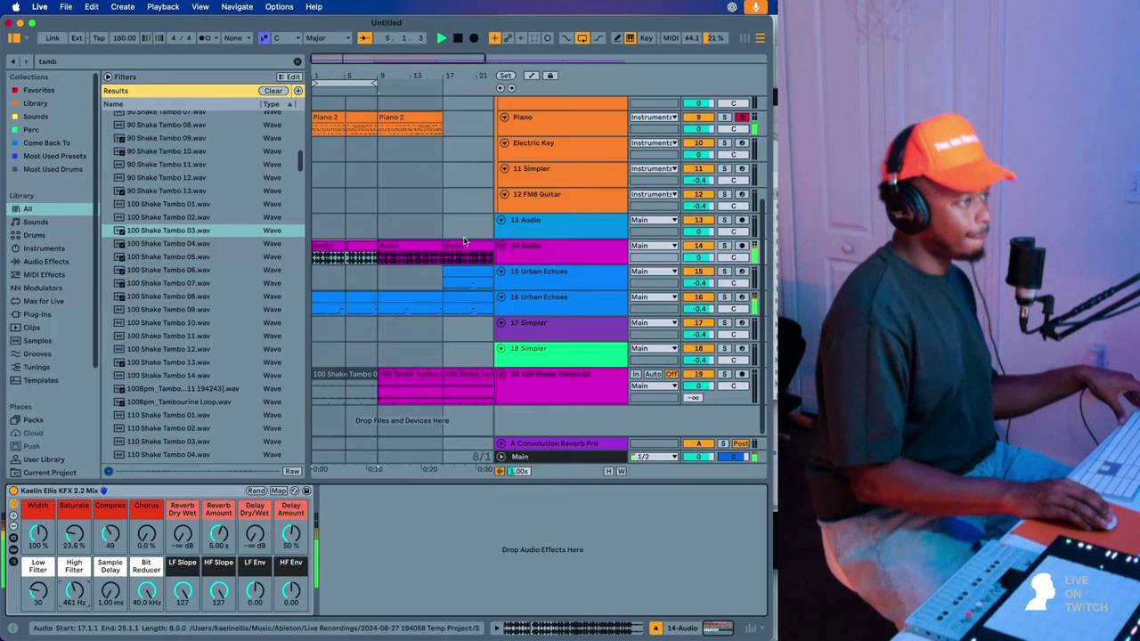
left_click_drag(698, 129, 699, 138)
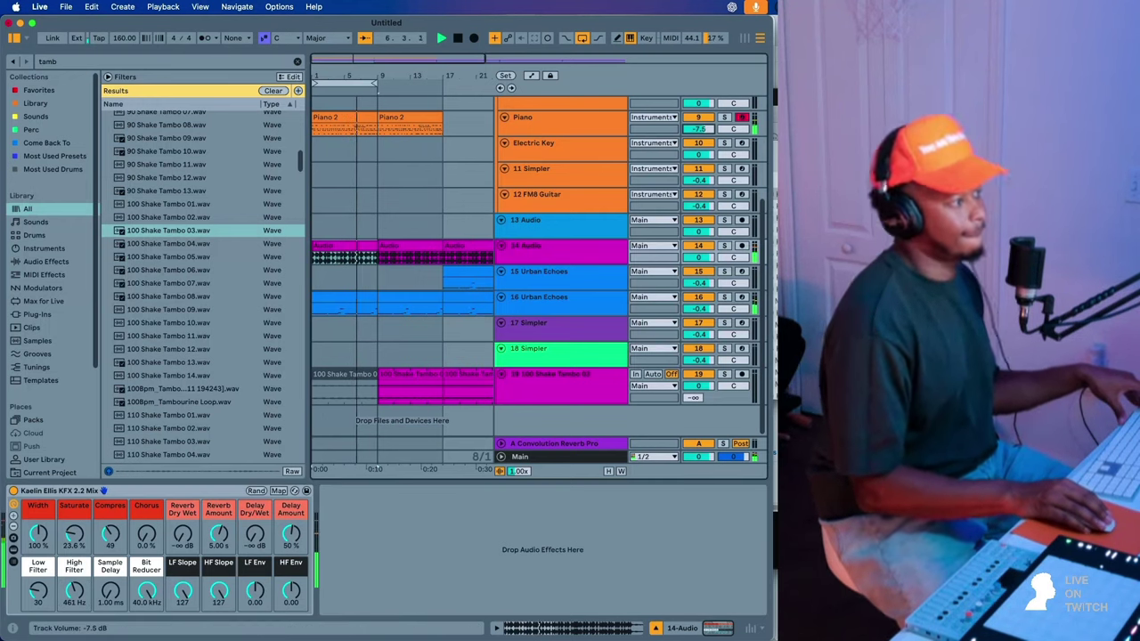
scroll(579, 254, "up", 3)
- Raise the Attack of the Urban Echoes sampler on track 16 to 3.97 ms
left_click(544, 310)
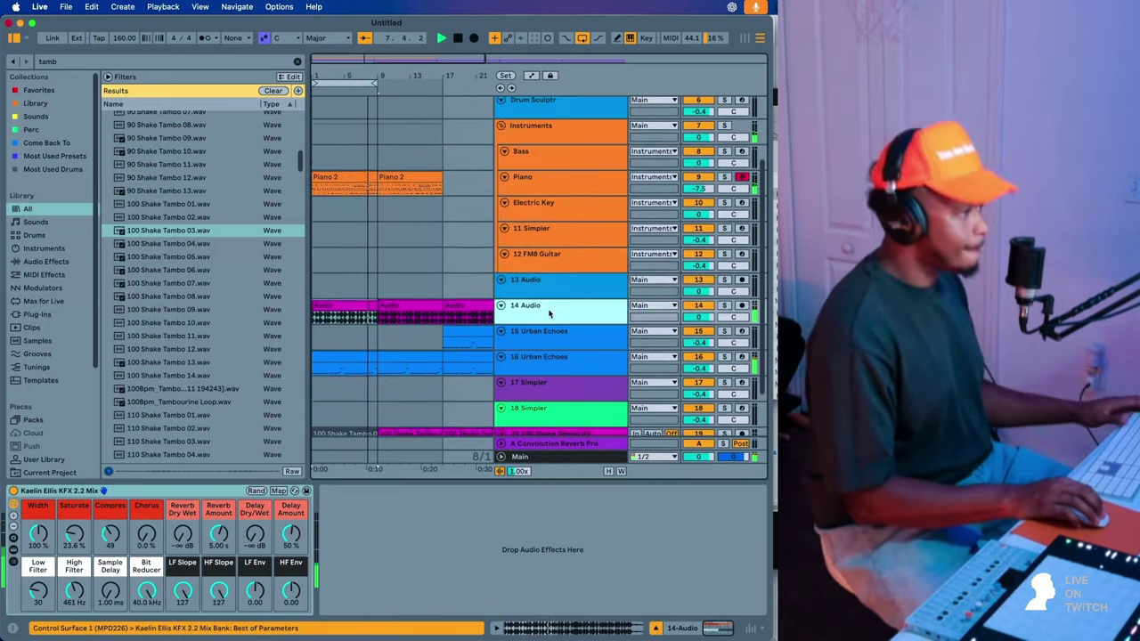
left_click(559, 365)
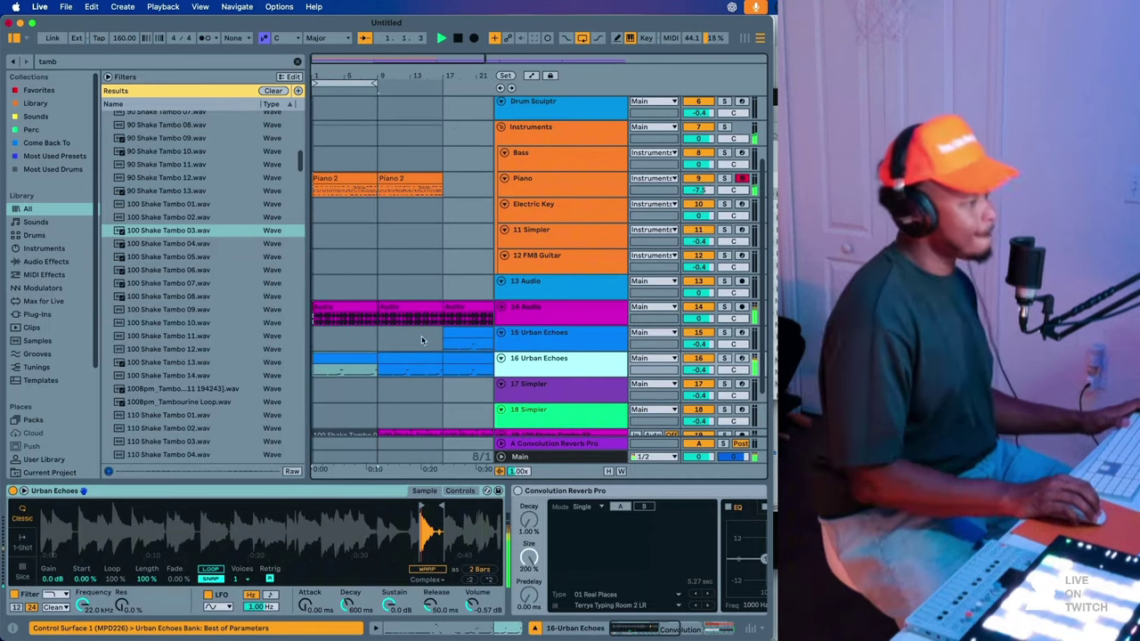
left_click(383, 492)
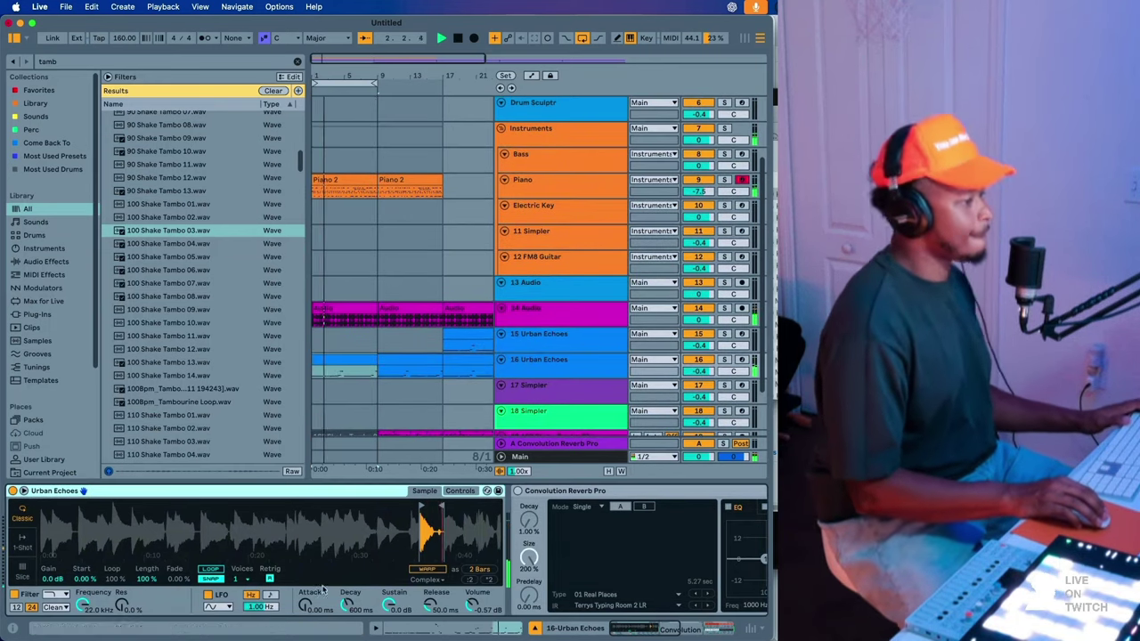
left_click_drag(321, 600, 321, 595)
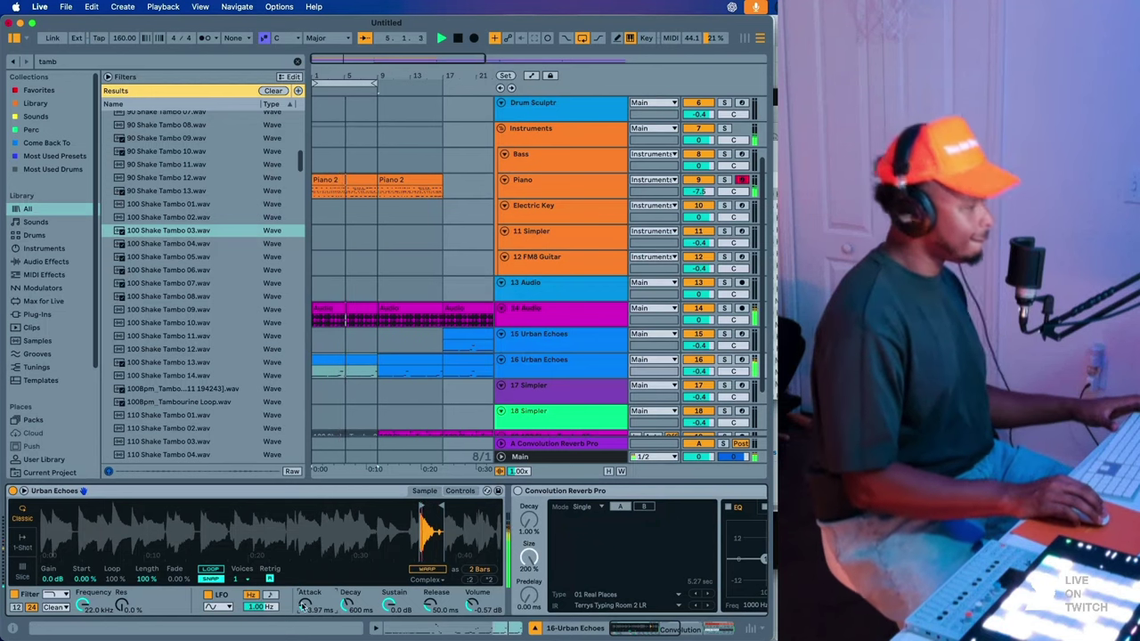
- Show the arrangement's automation lanes and enlarge the 14 Audio track
left_click(507, 320)
left_click(530, 75)
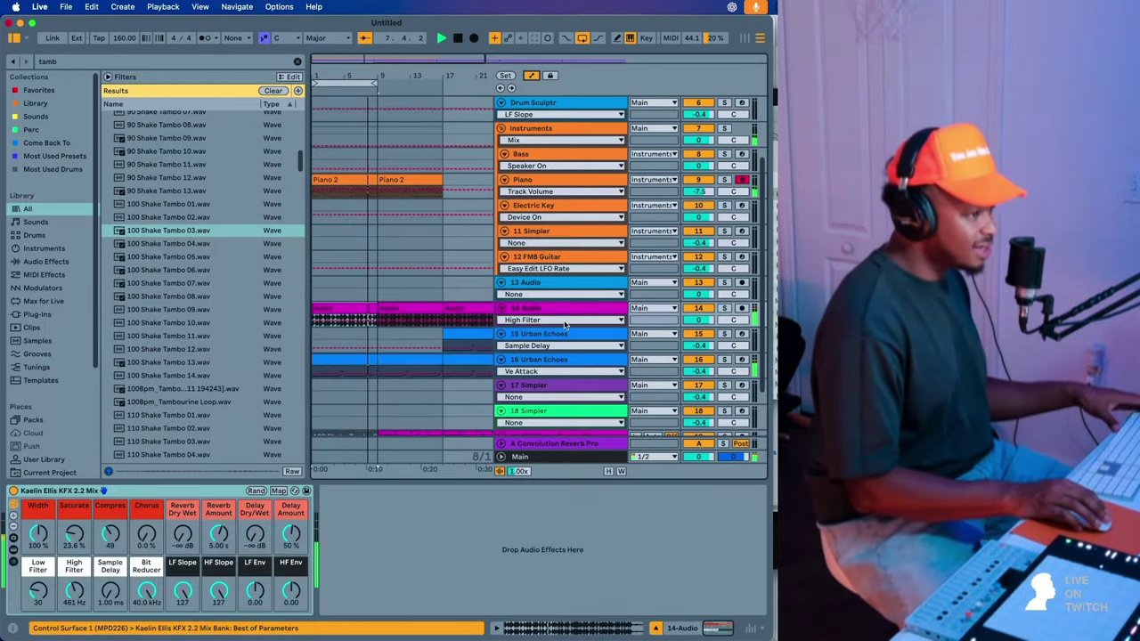
left_click_drag(565, 326, 561, 397)
- Try to ramp the 14 Audio rack's Low Filter automation from 30 up to 127 over the opening bars
left_click(40, 595)
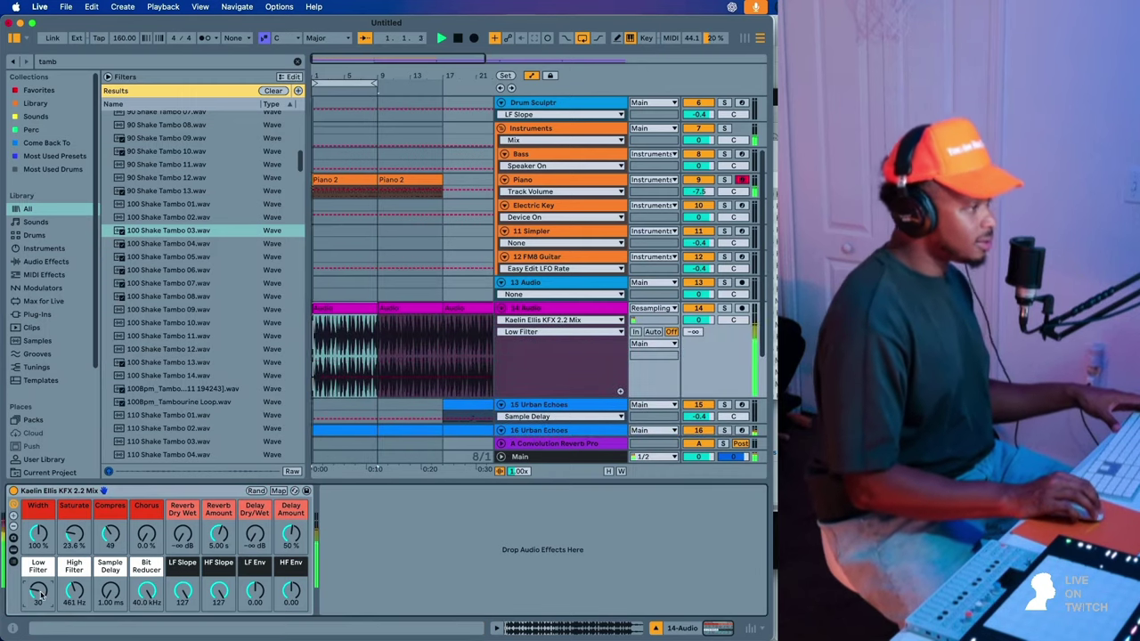
left_click(316, 381)
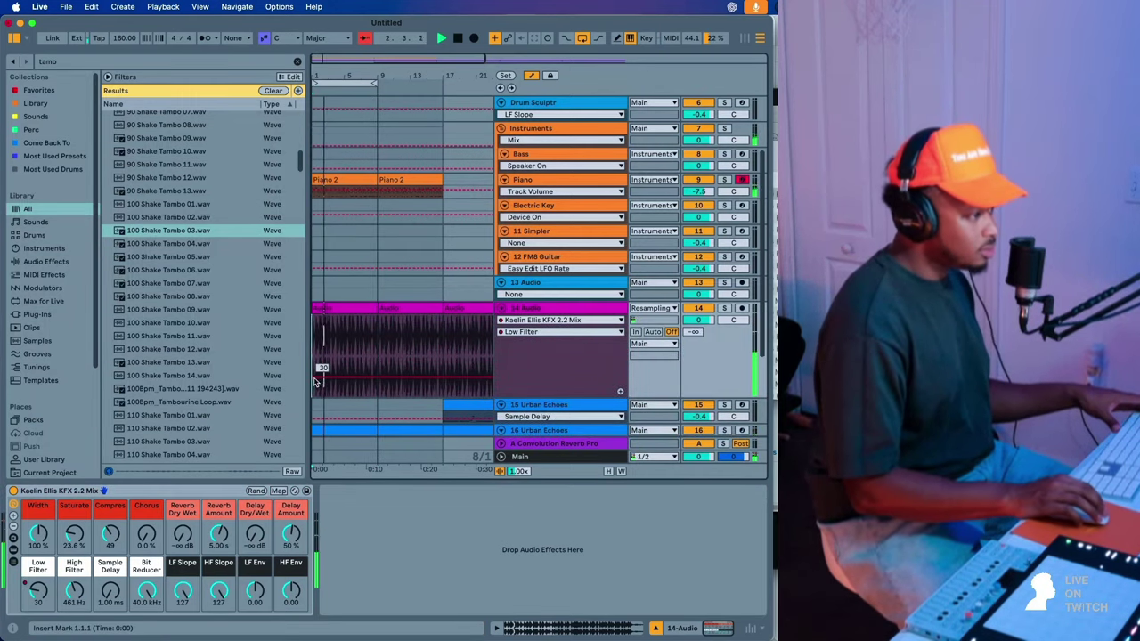
left_click_drag(445, 380, 431, 347)
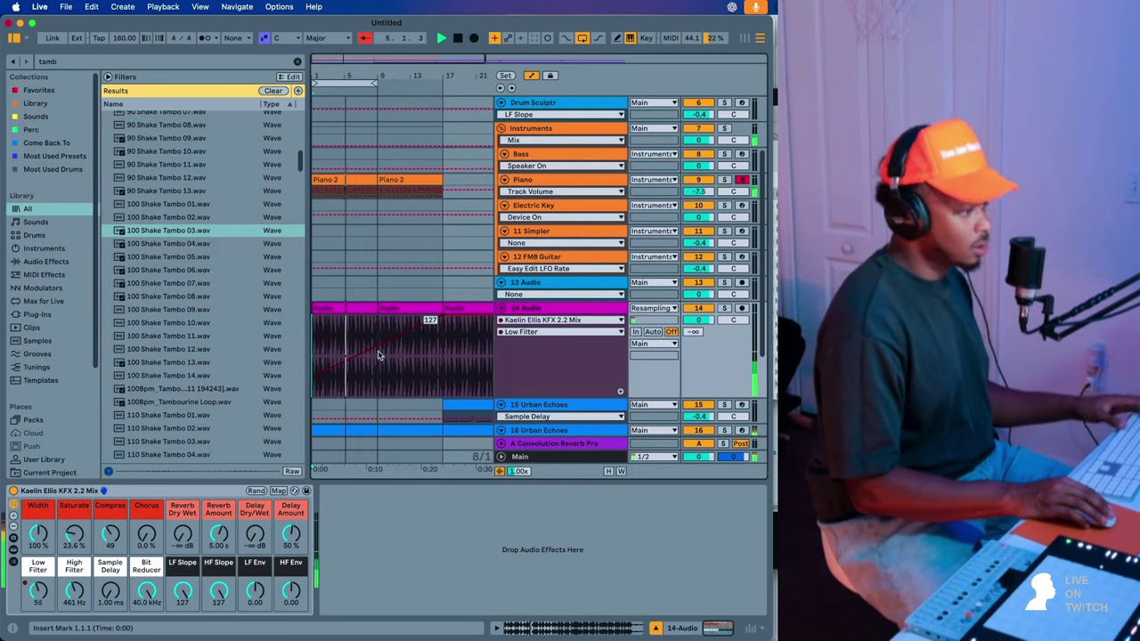
left_click_drag(450, 323, 373, 375)
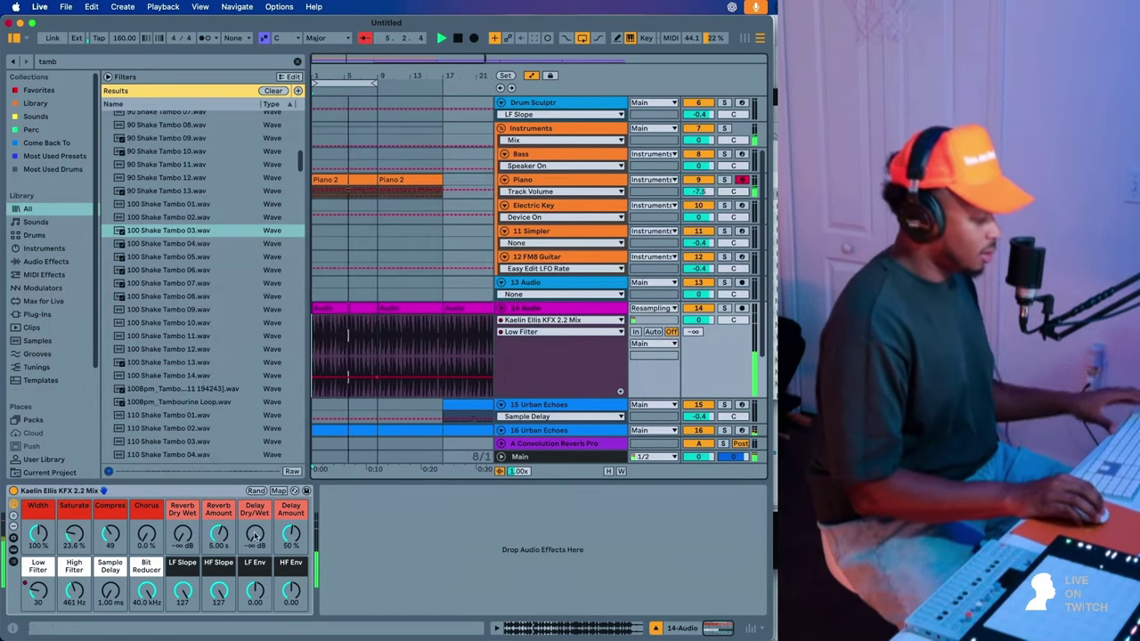
- Move the playback loop to bars 9 to 17 and ramp the 14 Audio rack's High Filter automation from 461 Hz to maximum across it
left_click(76, 593)
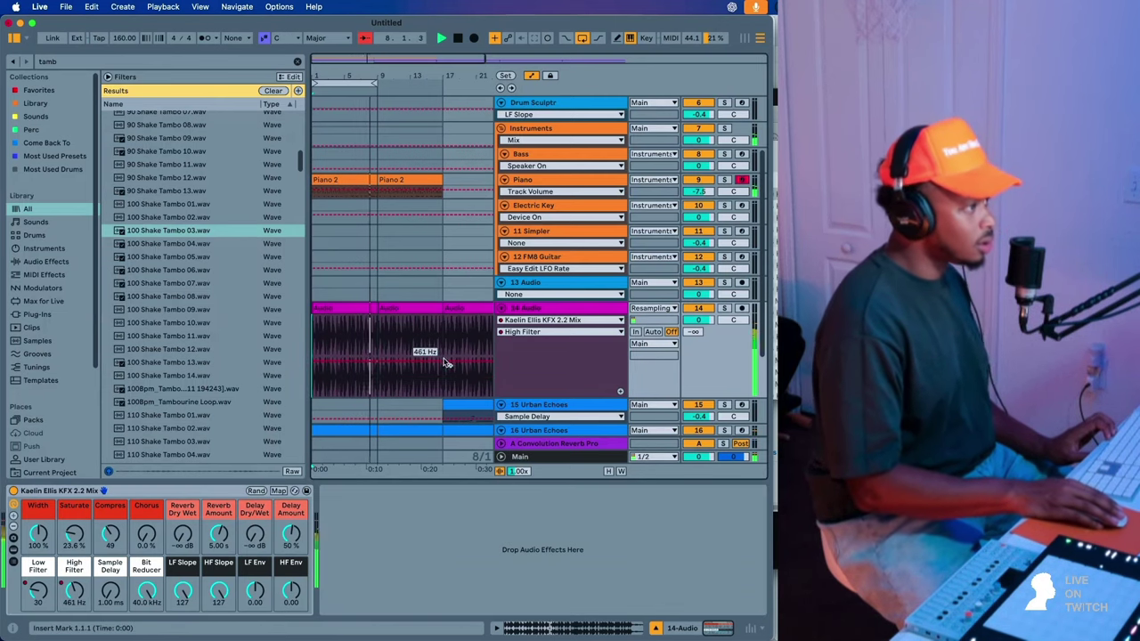
left_click_drag(353, 84, 417, 84)
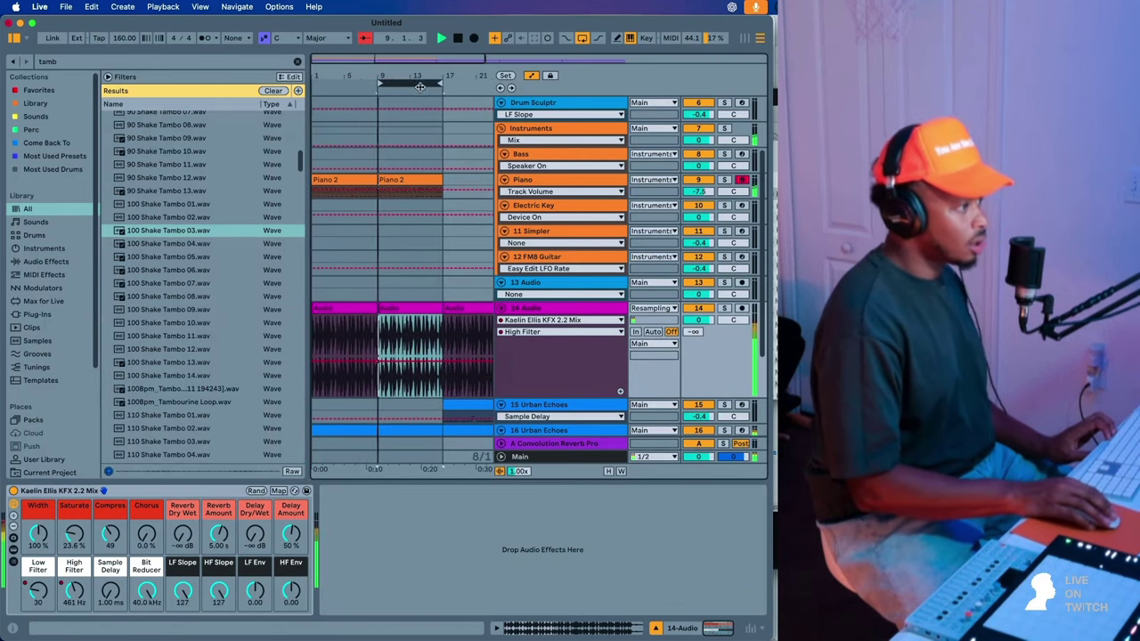
left_click(443, 351)
left_click_drag(442, 360, 443, 323)
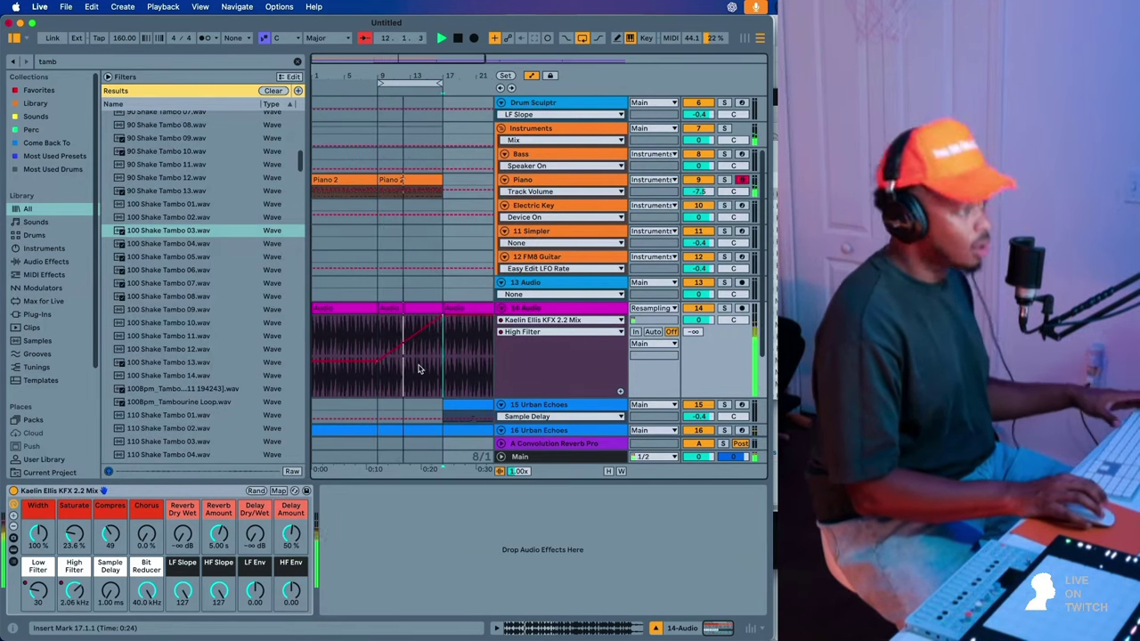
- Deactivate the 16 Urban Echoes clip that spans bars 17 to 25
scroll(419, 370, "down", 5)
scroll(421, 350, "left", 1)
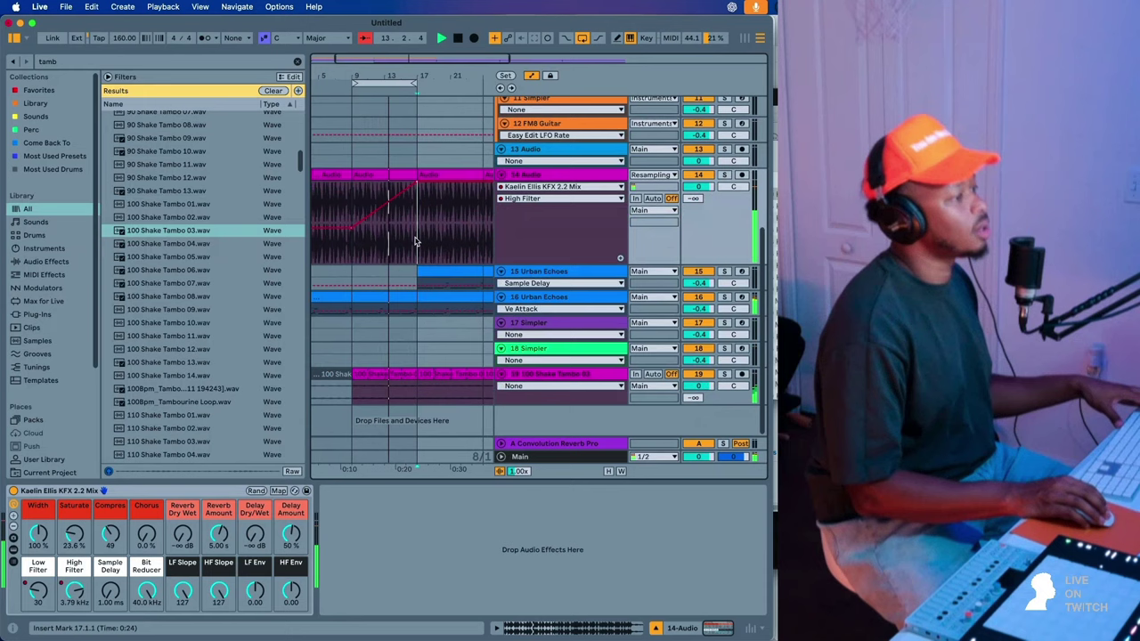
left_click(431, 300)
key("Delete")
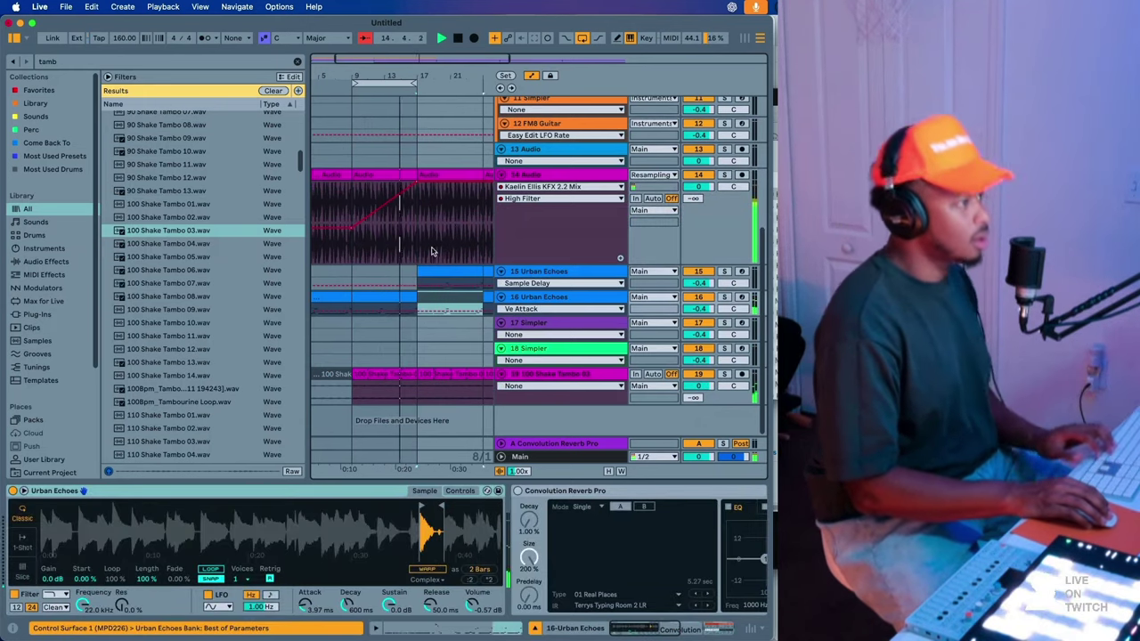
- Set the arrangement grid to 1/8 and trim the end of the 14 Audio clip slightly before bar 17
left_click(428, 248)
right_click(425, 247)
left_click(478, 439)
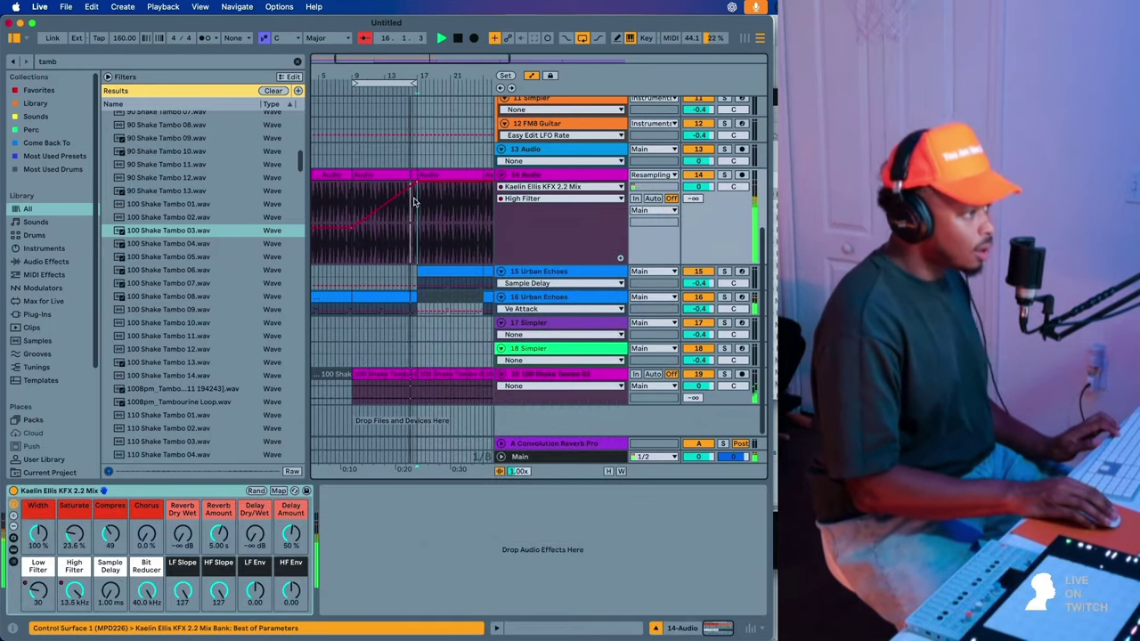
- Bring up the Device On automation of the KFX 2.2 Mix rack on track 16 by toggling the rack off and on
left_click(391, 297)
double_click(540, 298)
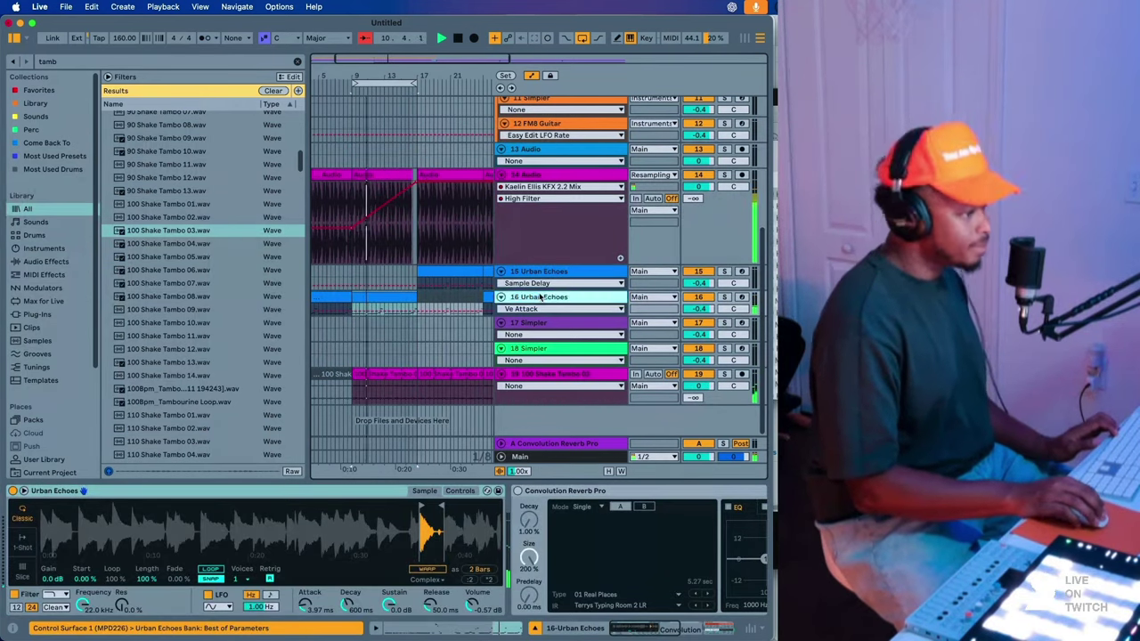
scroll(610, 518, "right", 10)
left_click(592, 532)
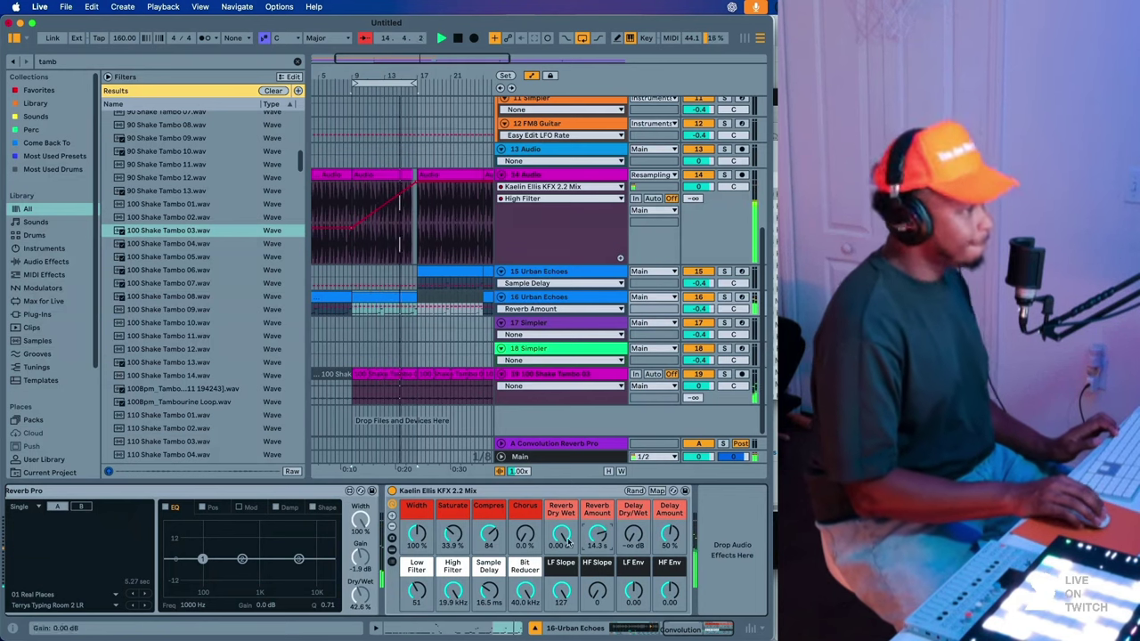
left_click(392, 491)
left_click(393, 491)
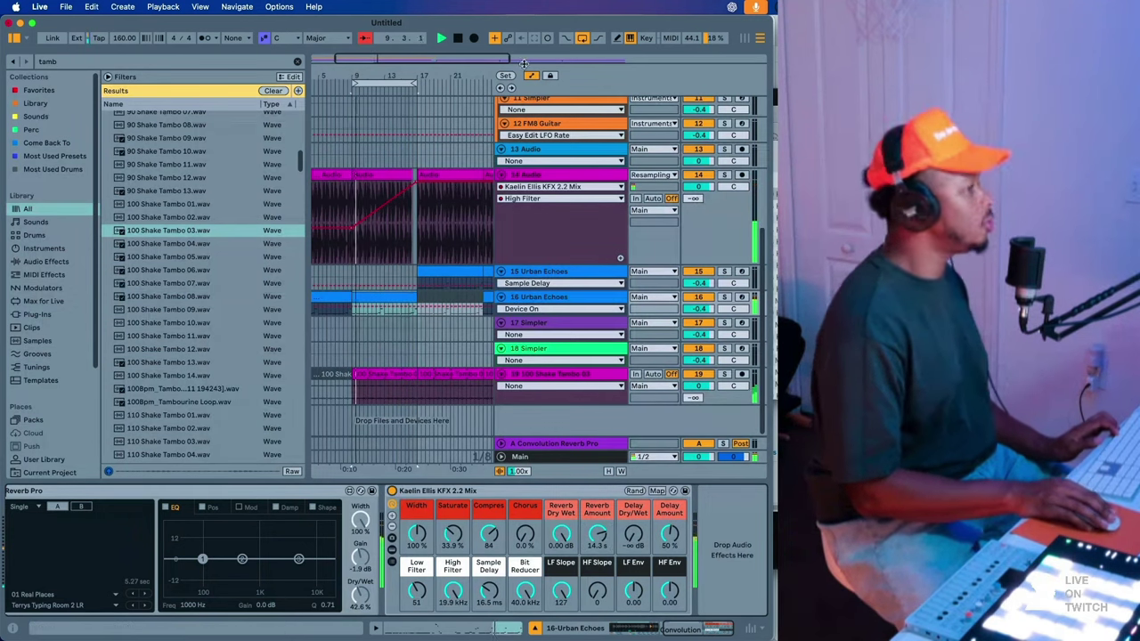
- Enlarge the 16 Urban Echoes automation lane and frame the transition into bar 17
left_click_drag(379, 76, 379, 125)
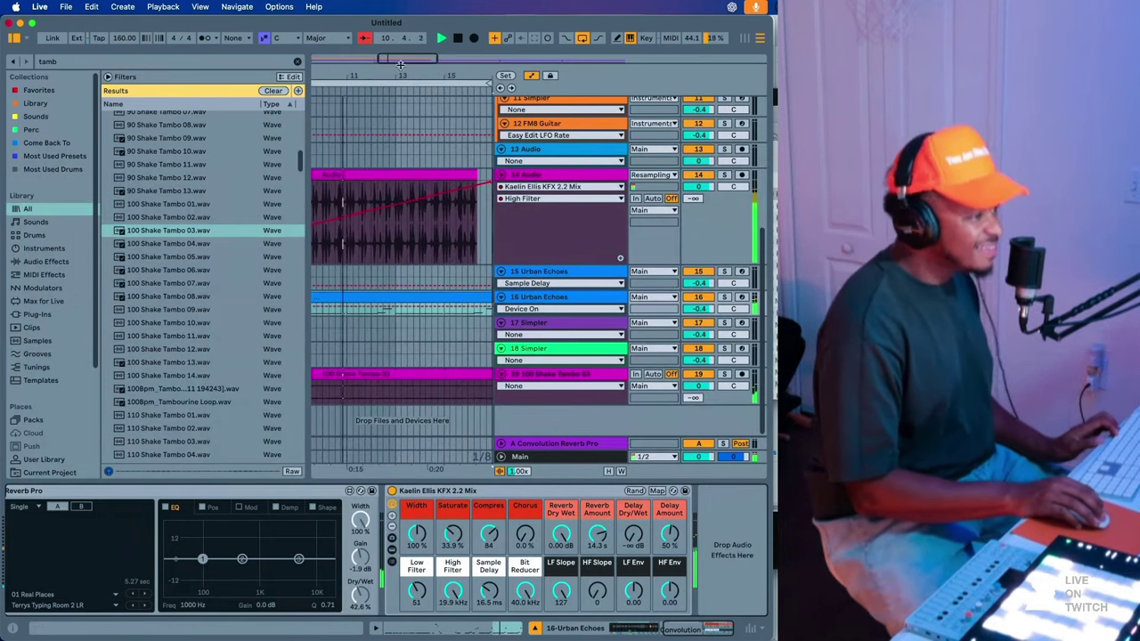
left_click_drag(554, 315, 553, 374)
scroll(441, 362, "right", 4)
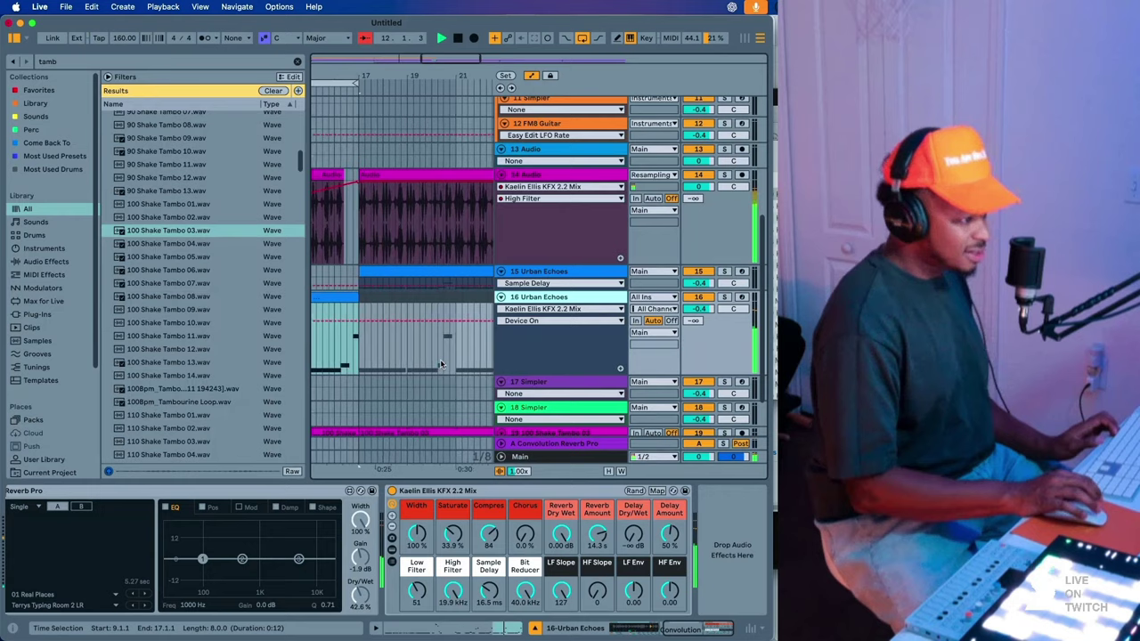
scroll(442, 363, "down", 1)
left_click(369, 352)
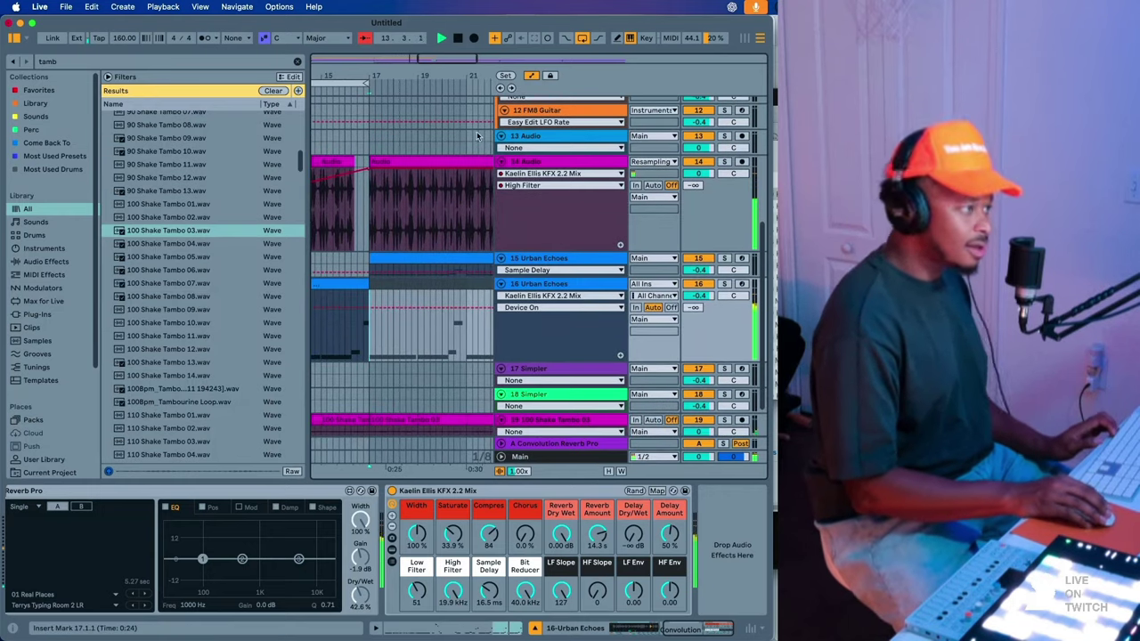
- Stop playback and trim the 14 Audio clip before bar 17 to end at 16.2.1
left_click(360, 322)
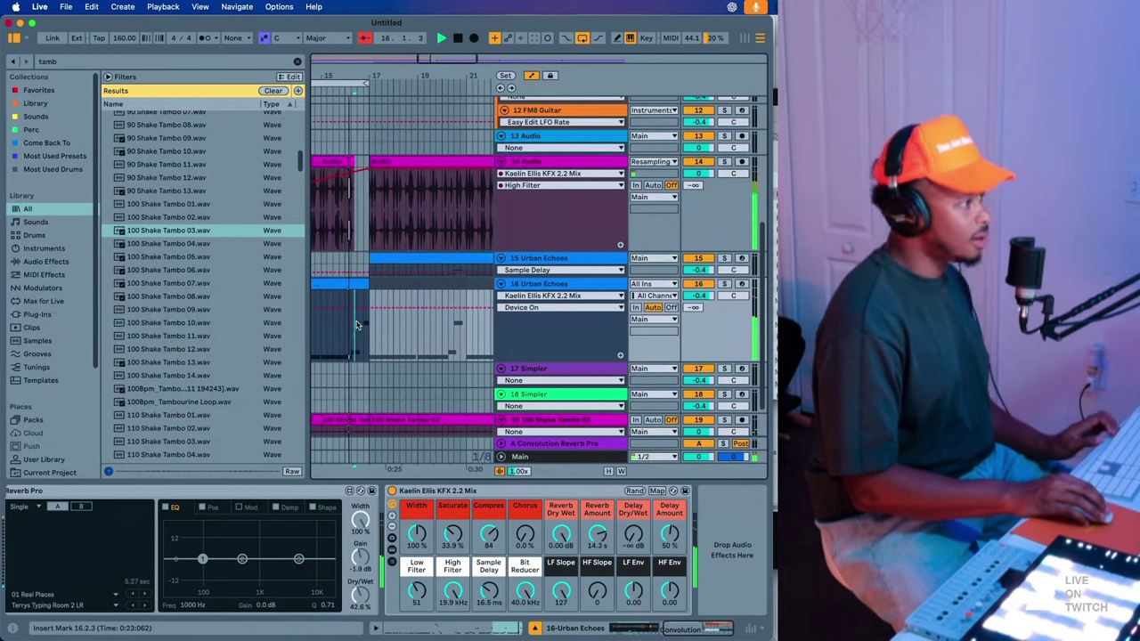
key("space")
left_click_drag(353, 163, 347, 163)
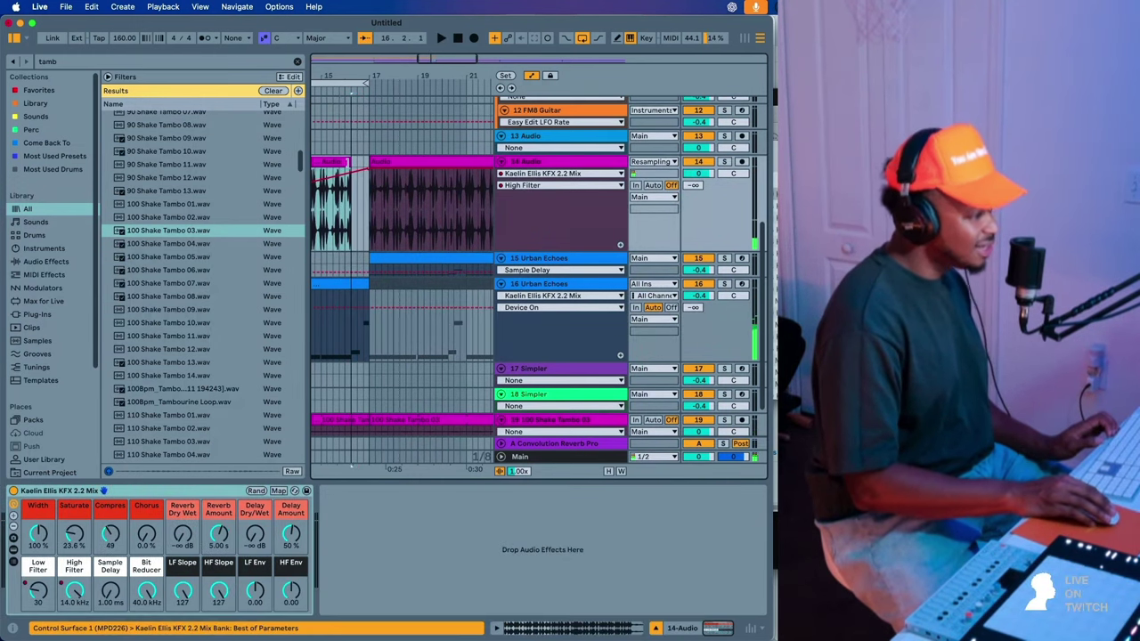
- Set the arrangement grid to 1/4 and automate the track 16 rack's Device On to switch off at 16.2.1
left_click(353, 307)
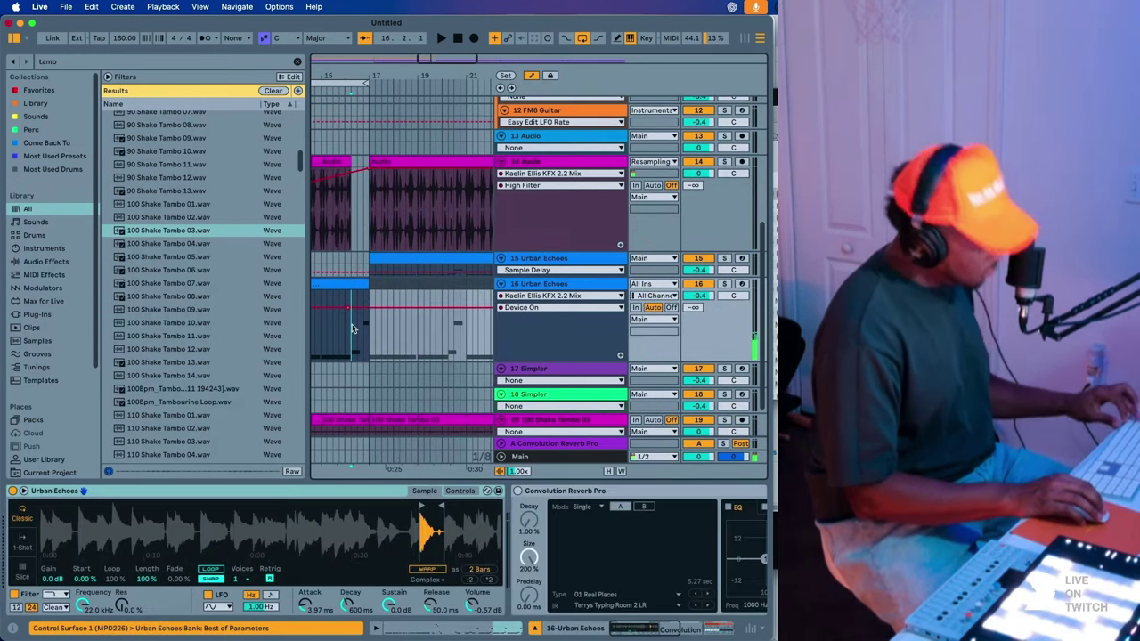
right_click(353, 332)
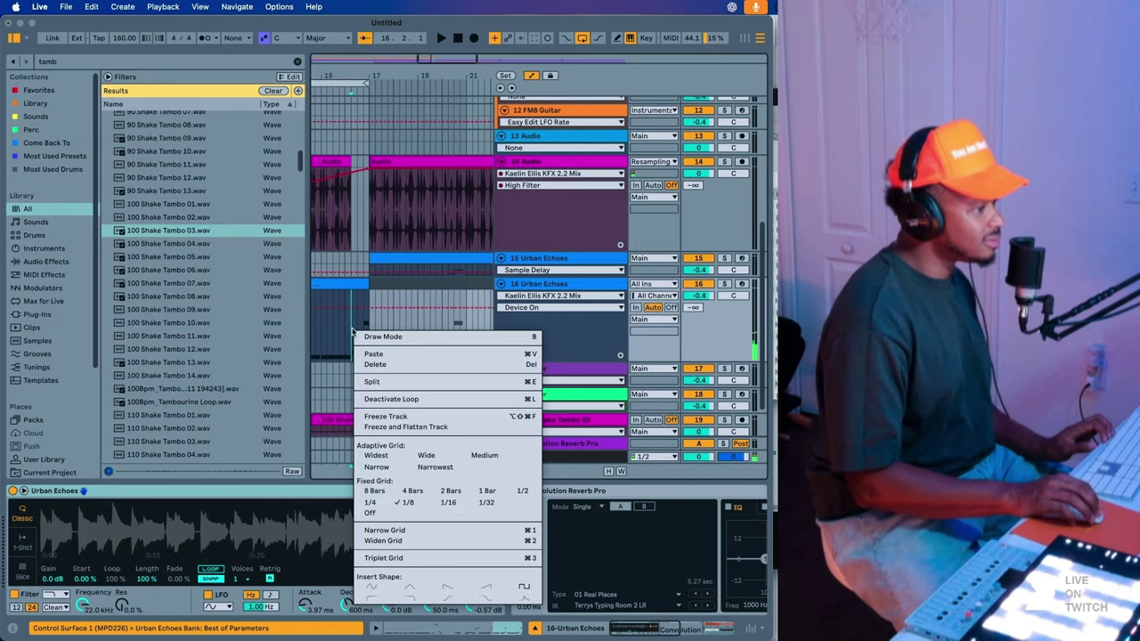
left_click(486, 492)
right_click(352, 332)
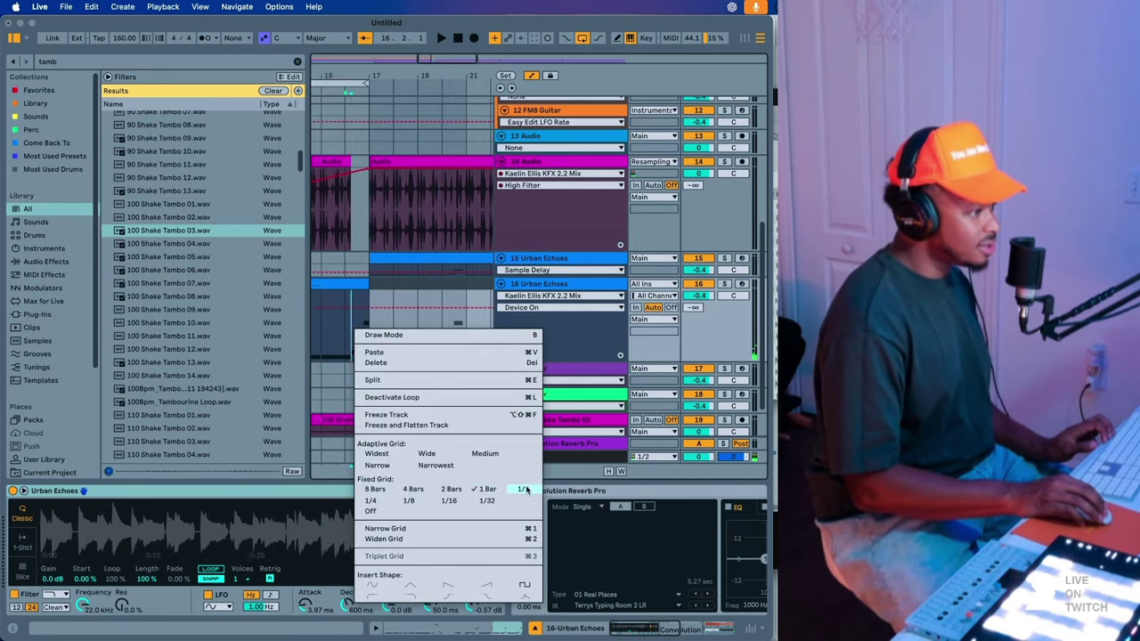
left_click(383, 501)
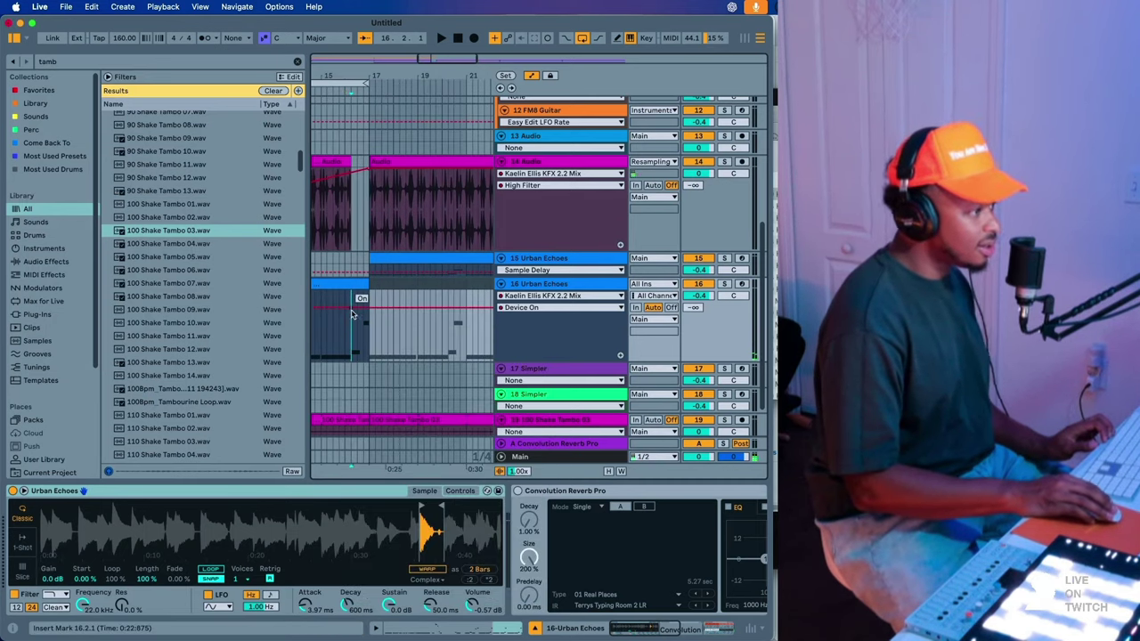
left_click_drag(369, 311, 351, 343)
- Play the transition from 15.3.1 and trim the 100 Shake Tambo 03 clip on track 19 to end at 16.2.1
left_click(334, 338)
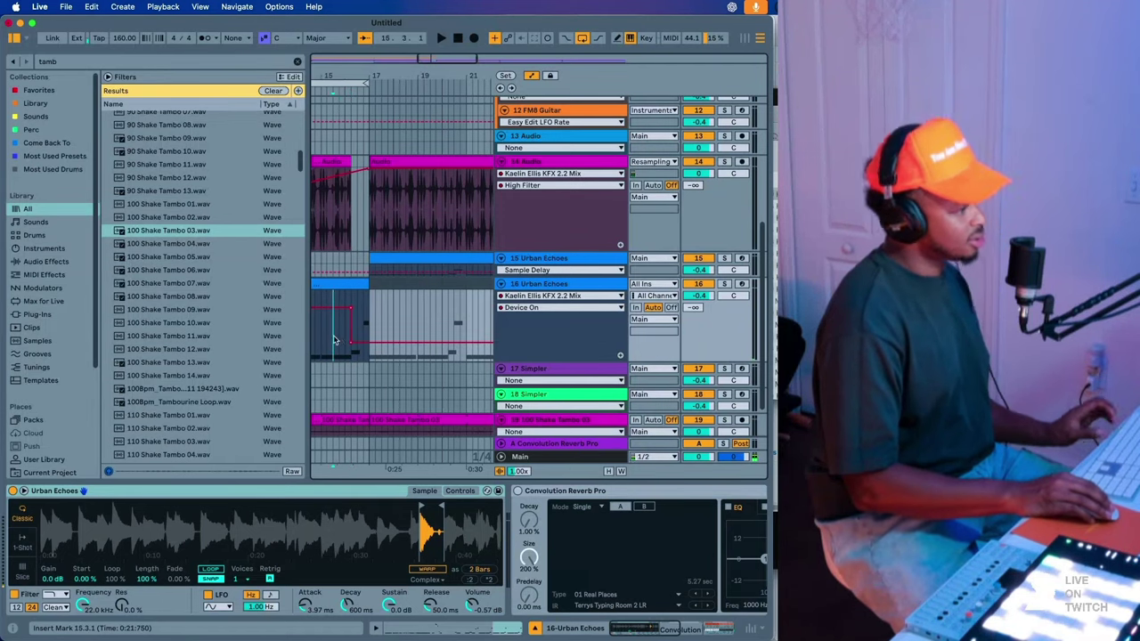
key("space")
left_click(364, 417)
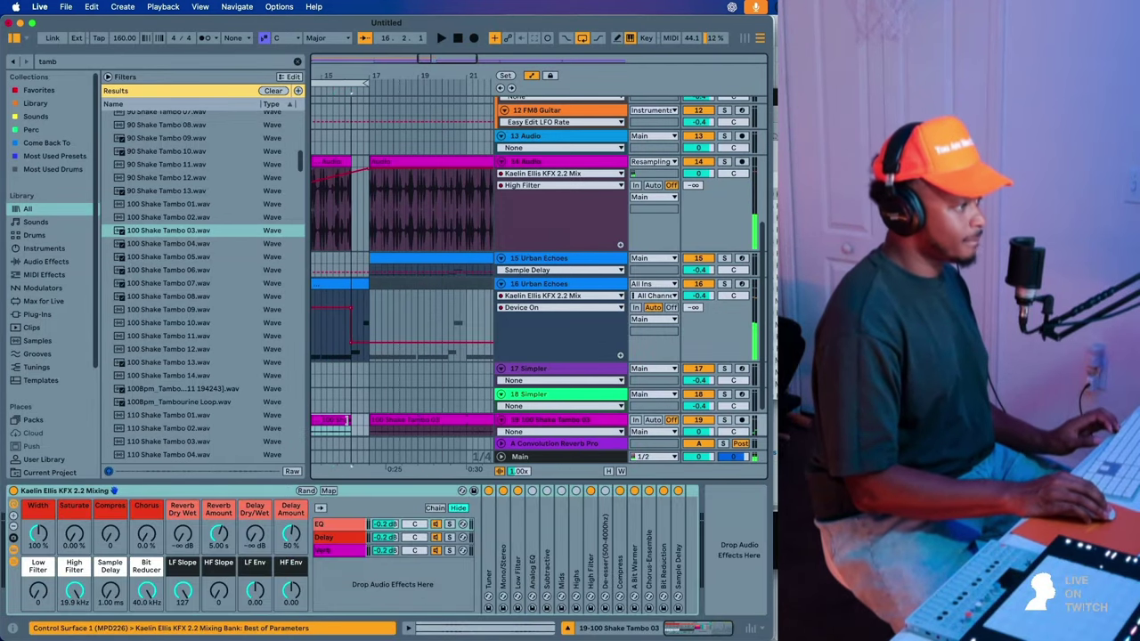
left_click(330, 321)
- Hide the automation lanes and enlarge the Piano track to show its clip before bar 17
scroll(357, 267, "up", 5)
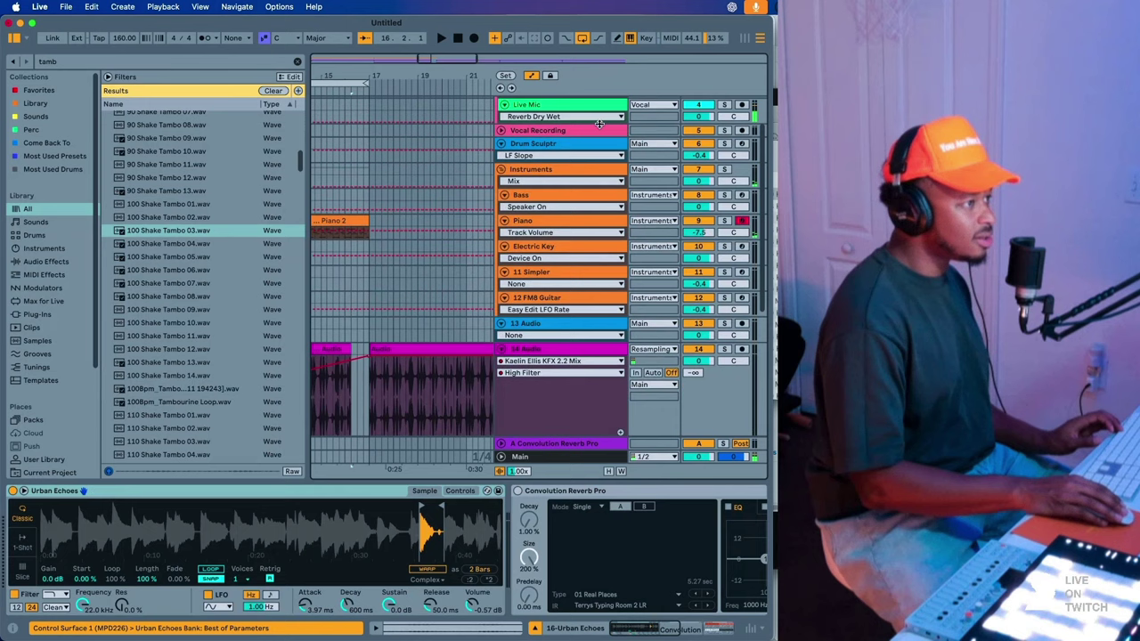
left_click(530, 76)
left_click_drag(574, 241, 563, 301)
left_click(330, 258)
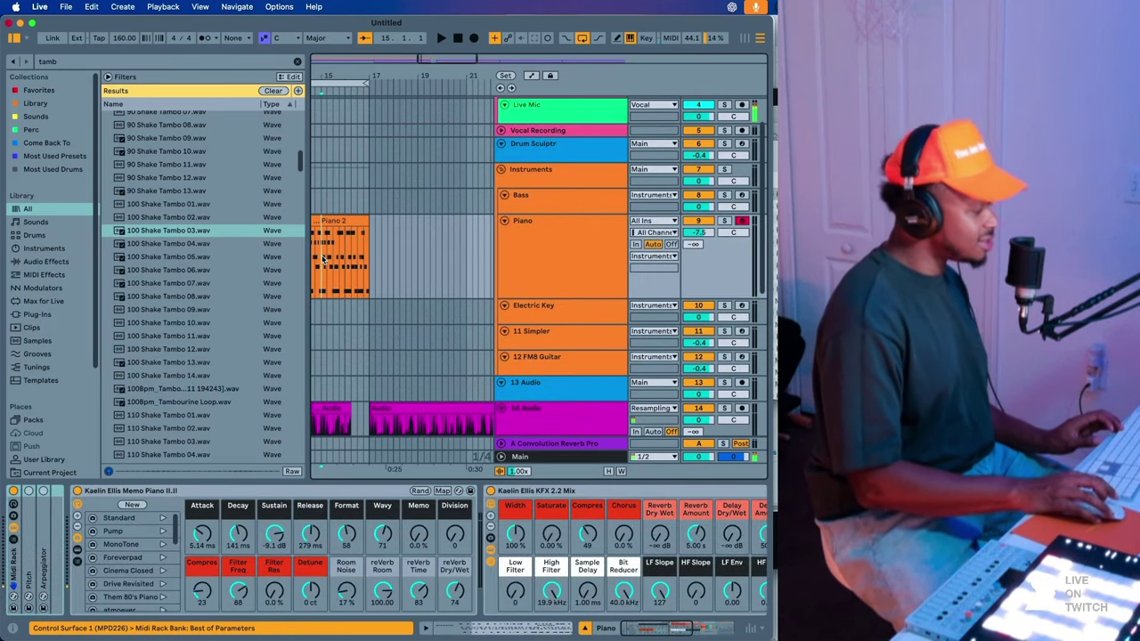
scroll(325, 259, "left", 3)
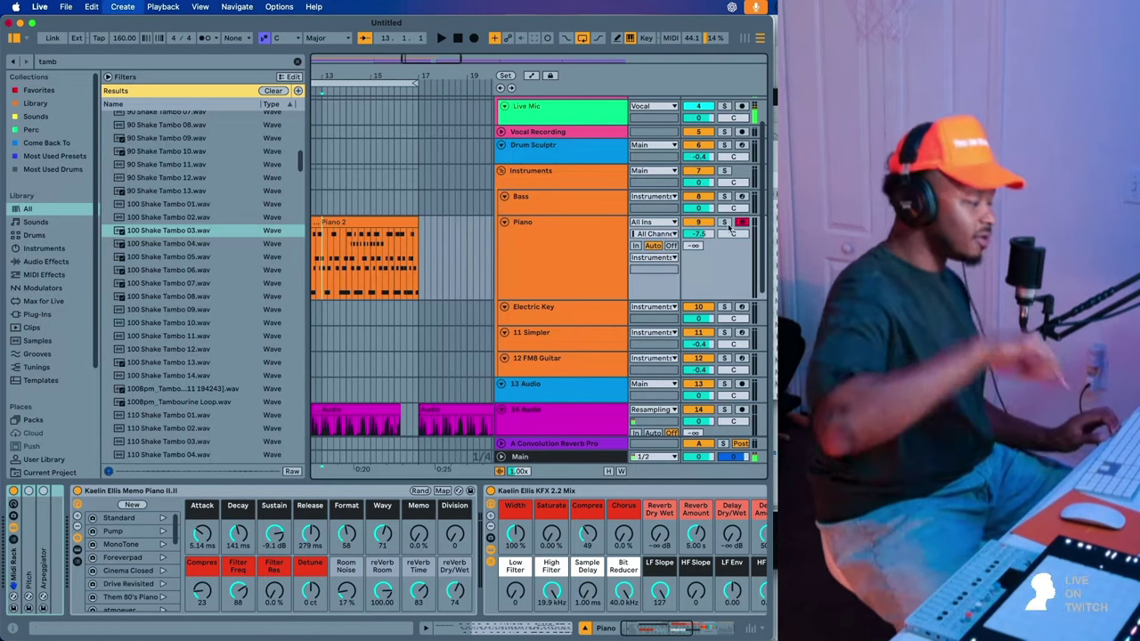
- Add an audio track below Piano, arm it, and start recording the soloed Piano onto it from bar 13
key("super+t")
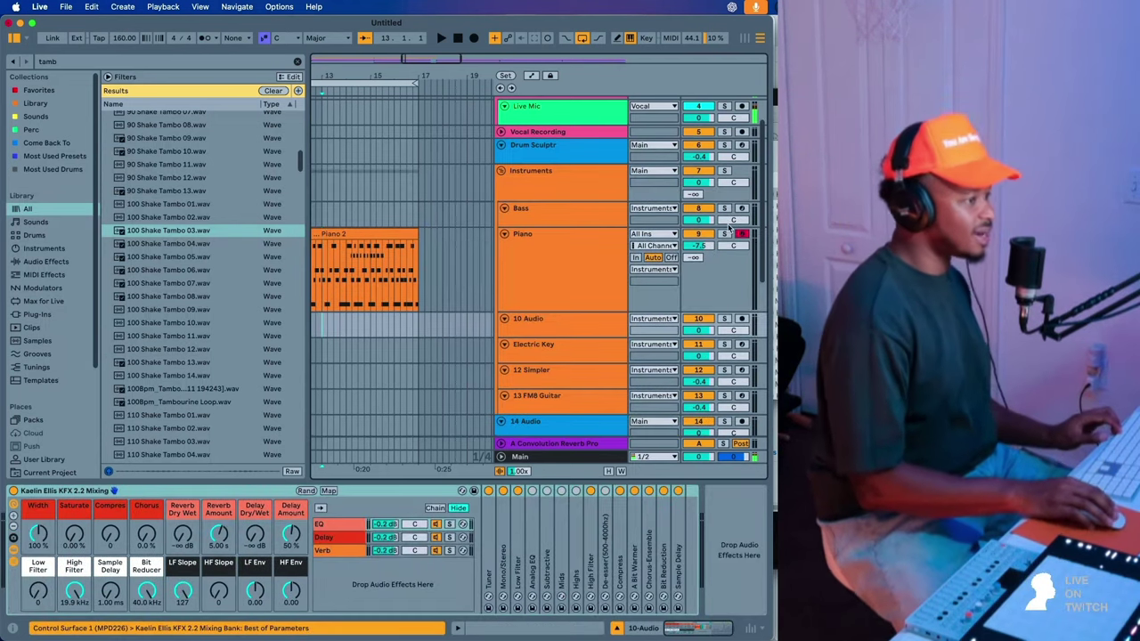
left_click(742, 318)
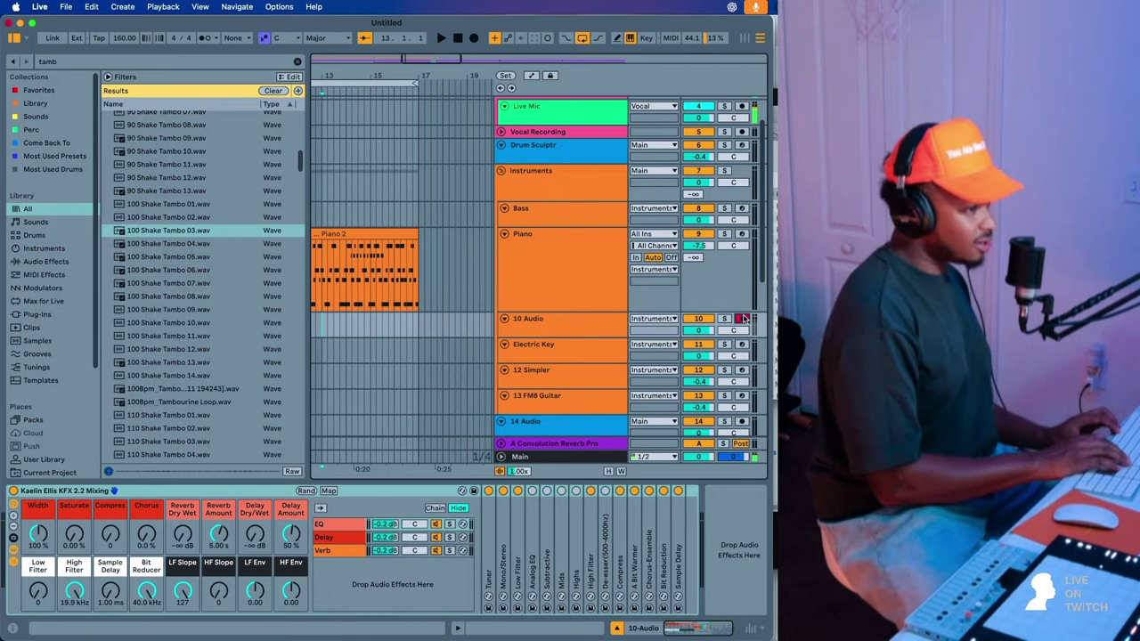
left_click(726, 235)
key("F9")
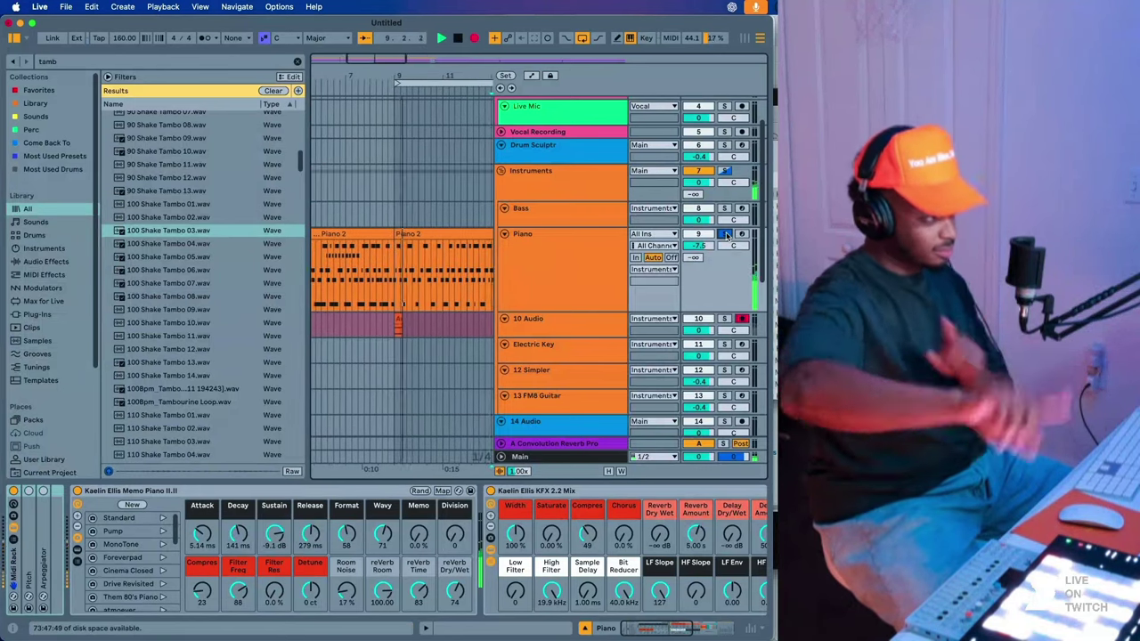
- Turn off the playback loop, record the Piano's tail past bar 17 and unsolo the Piano track
key("super+z")
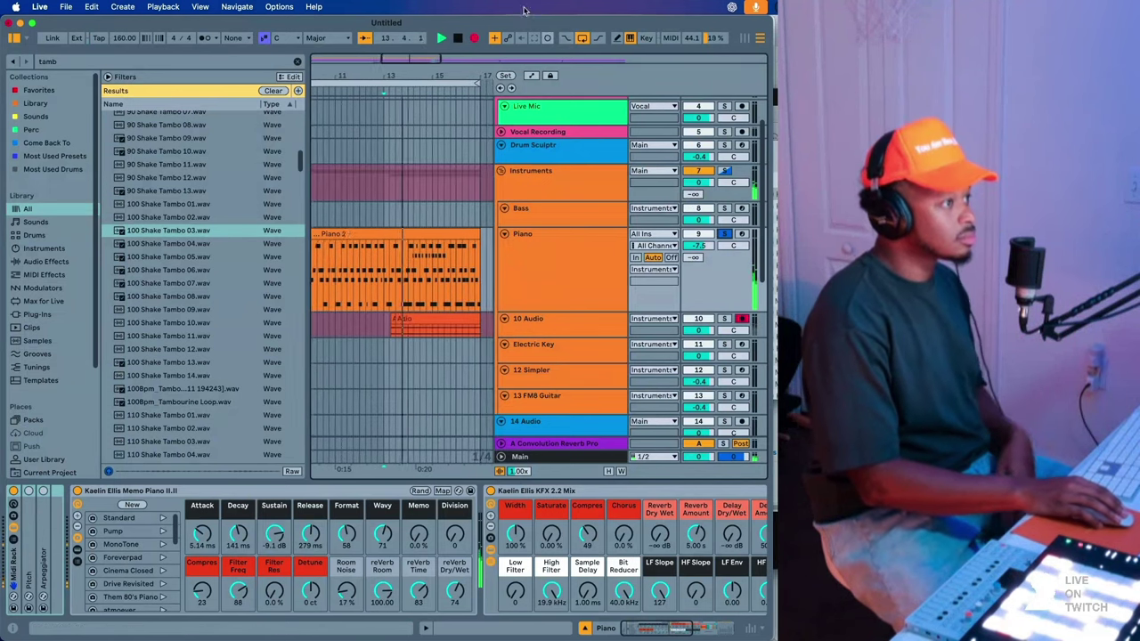
left_click(584, 40)
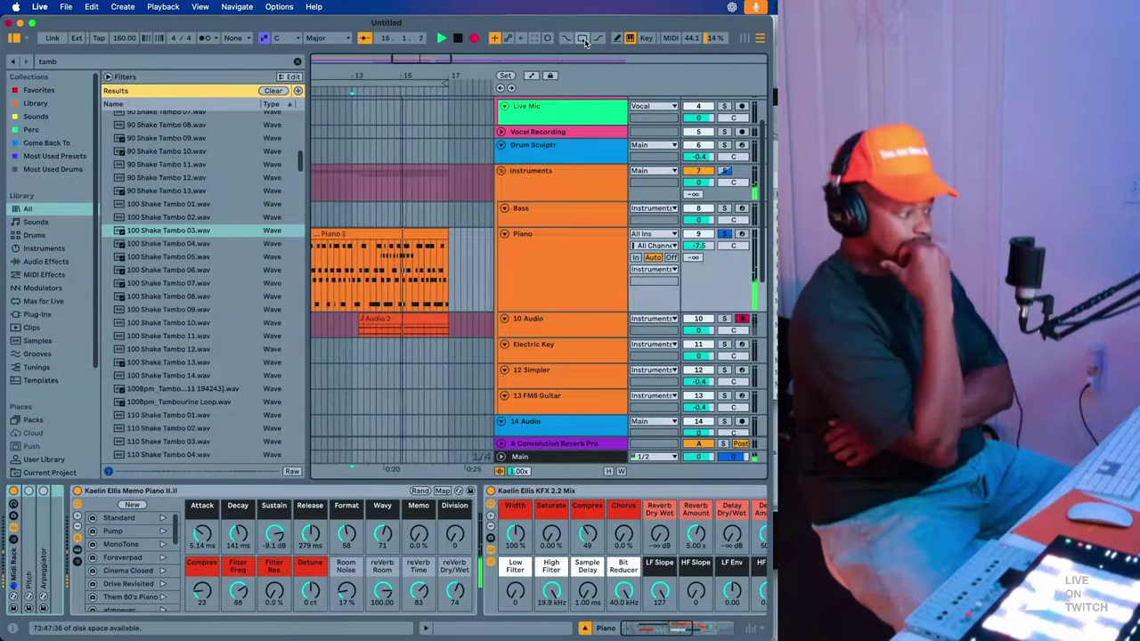
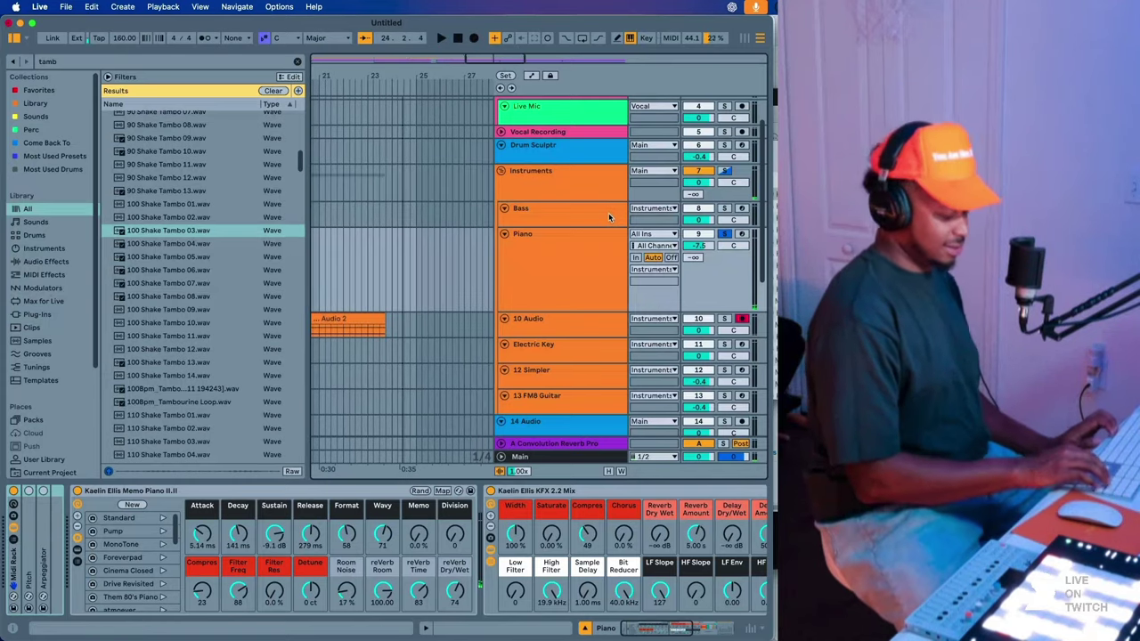
left_click(725, 235)
scroll(507, 286, "up", 1)
scroll(415, 294, "left", 3)
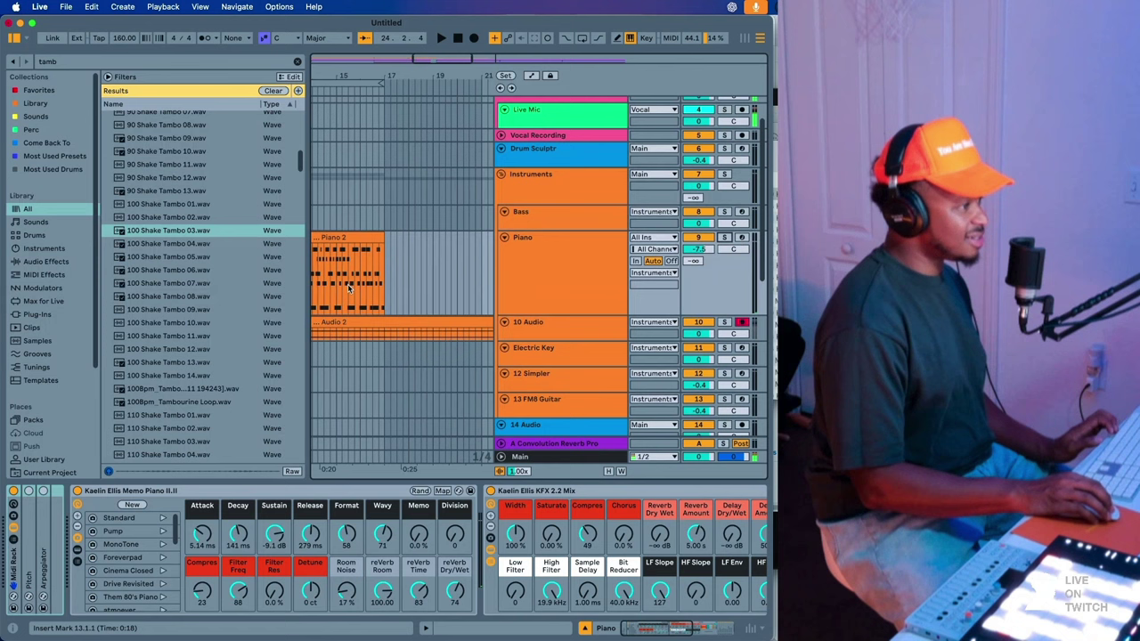
- Freeze the Piano track and trim the end of its Piano 2 clip back to shortly before bar 17
left_click(551, 301)
right_click(550, 301)
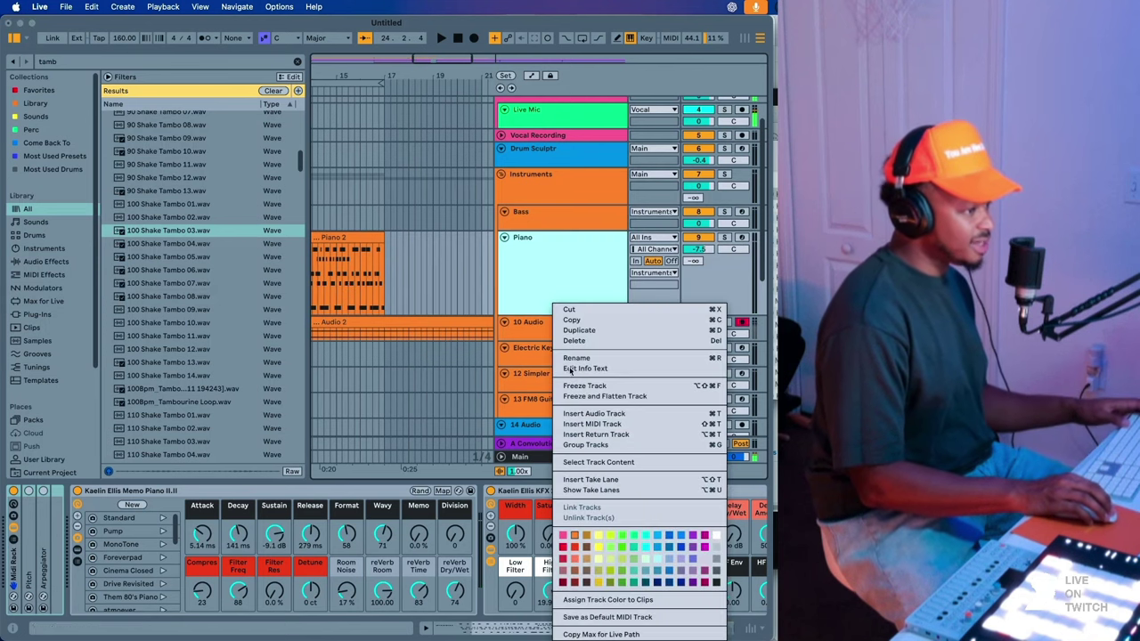
left_click(579, 382)
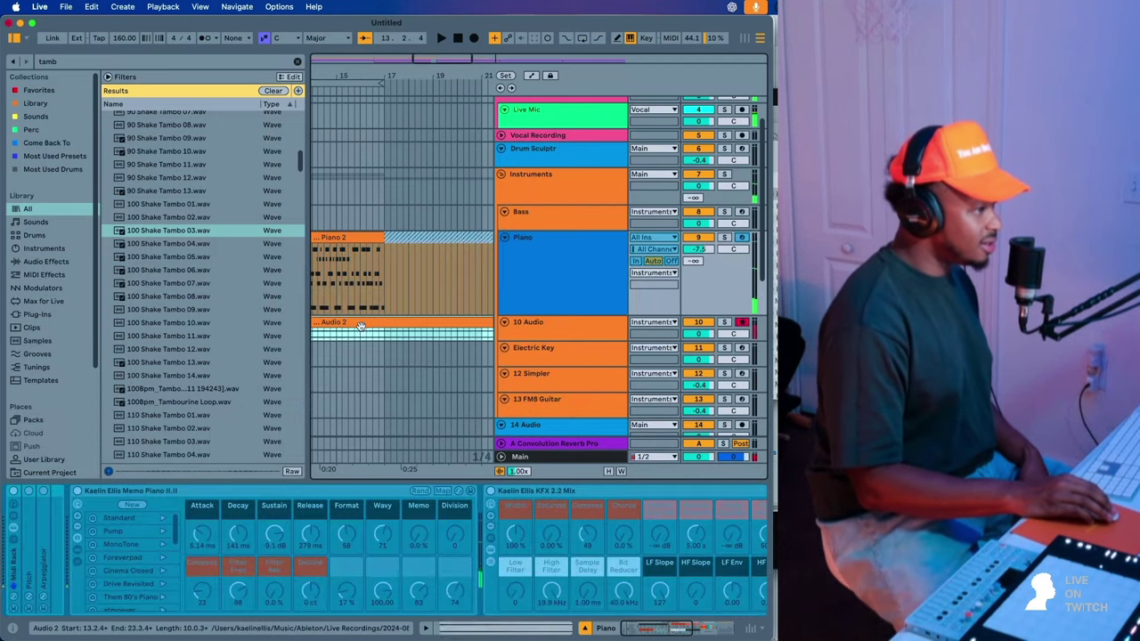
left_click(406, 246)
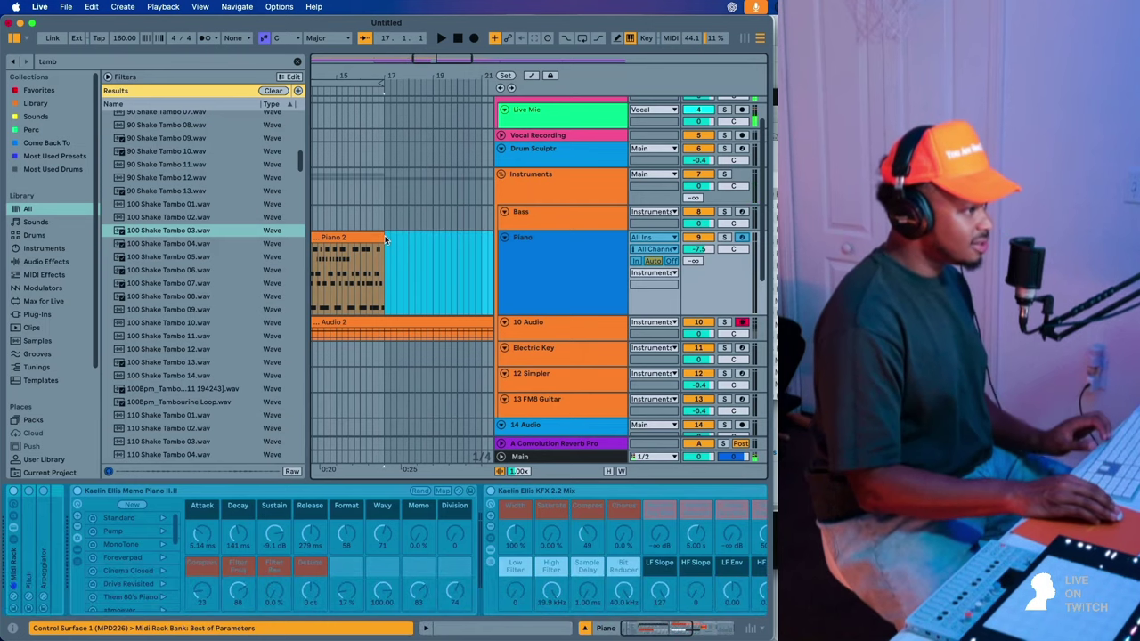
left_click(359, 322)
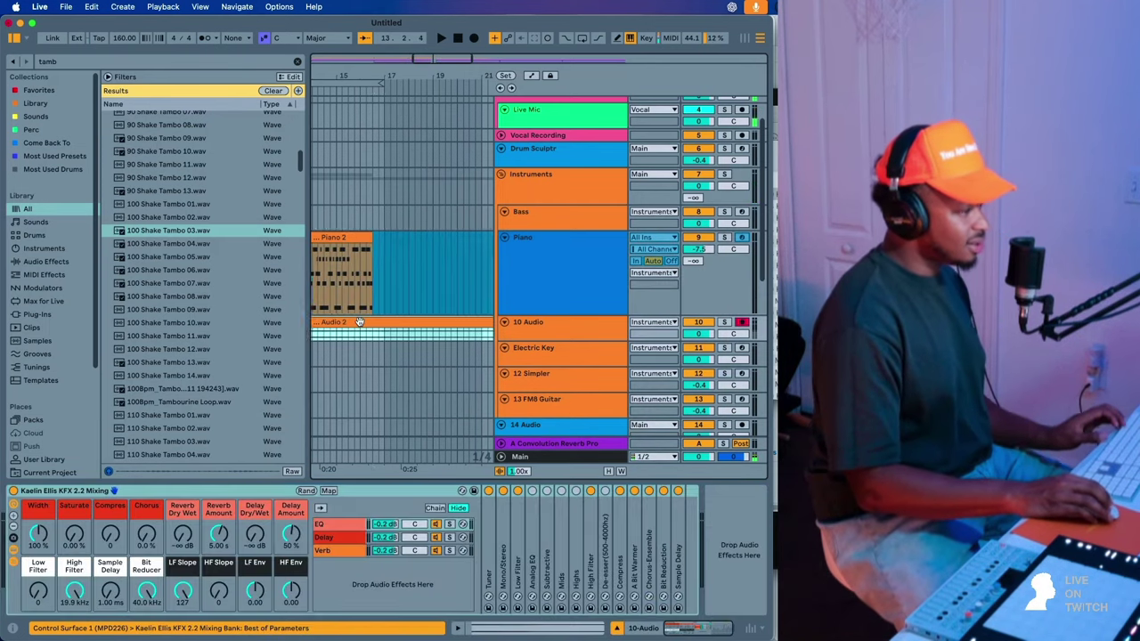
- Open the recorded Audio 2 clip on the 10 Audio track and reverse it
scroll(359, 322, "left", 3)
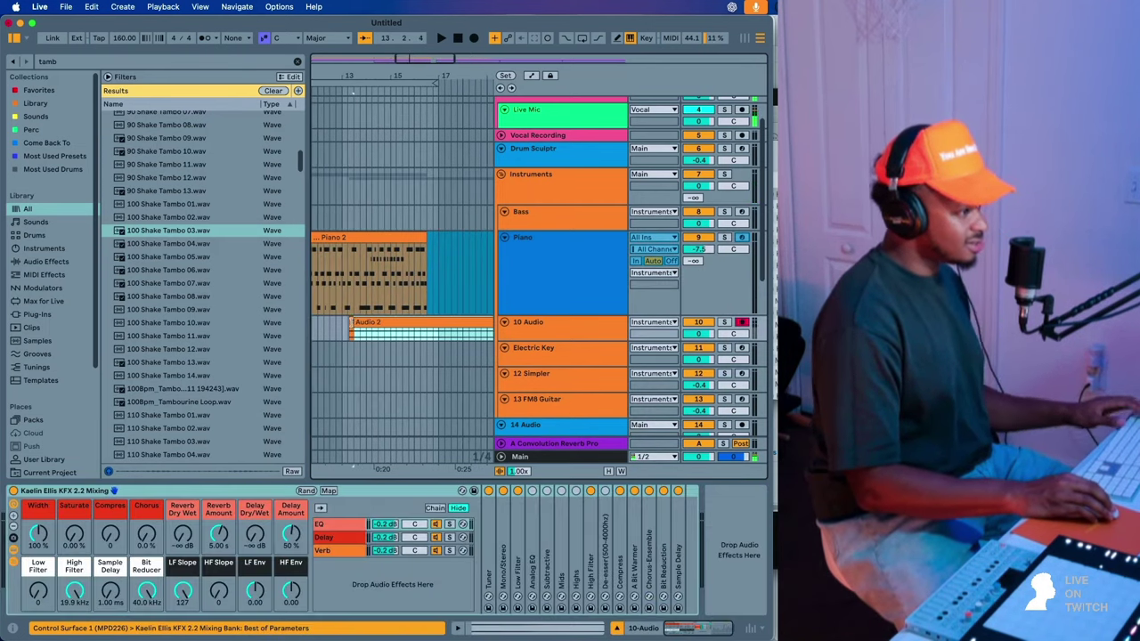
double_click(368, 328)
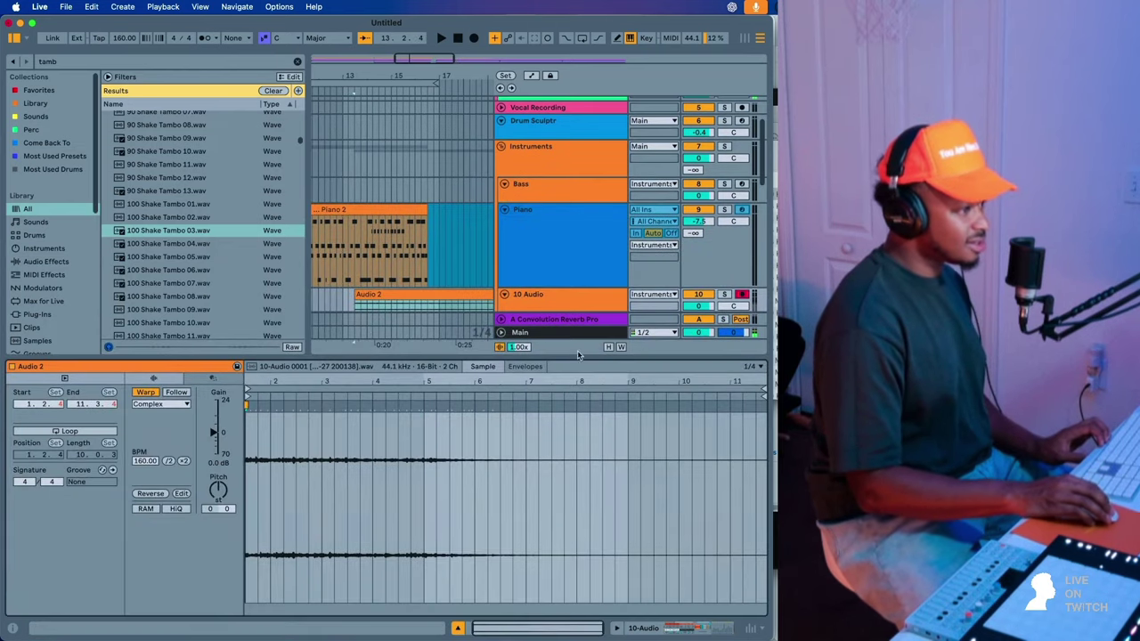
right_click(384, 306)
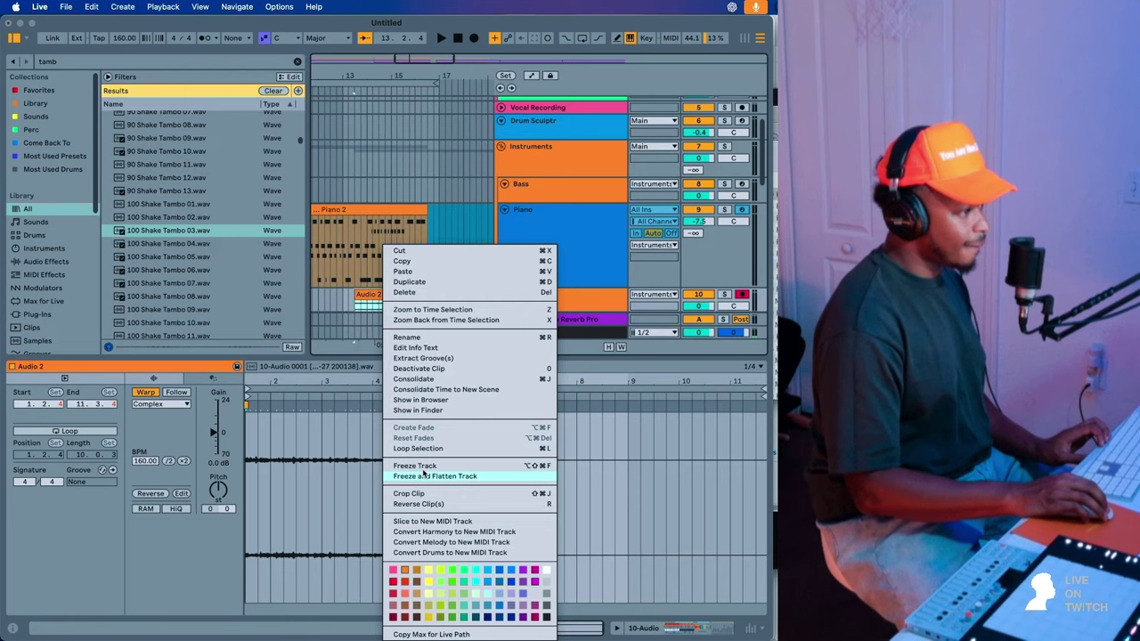
left_click(372, 275)
left_click(372, 276)
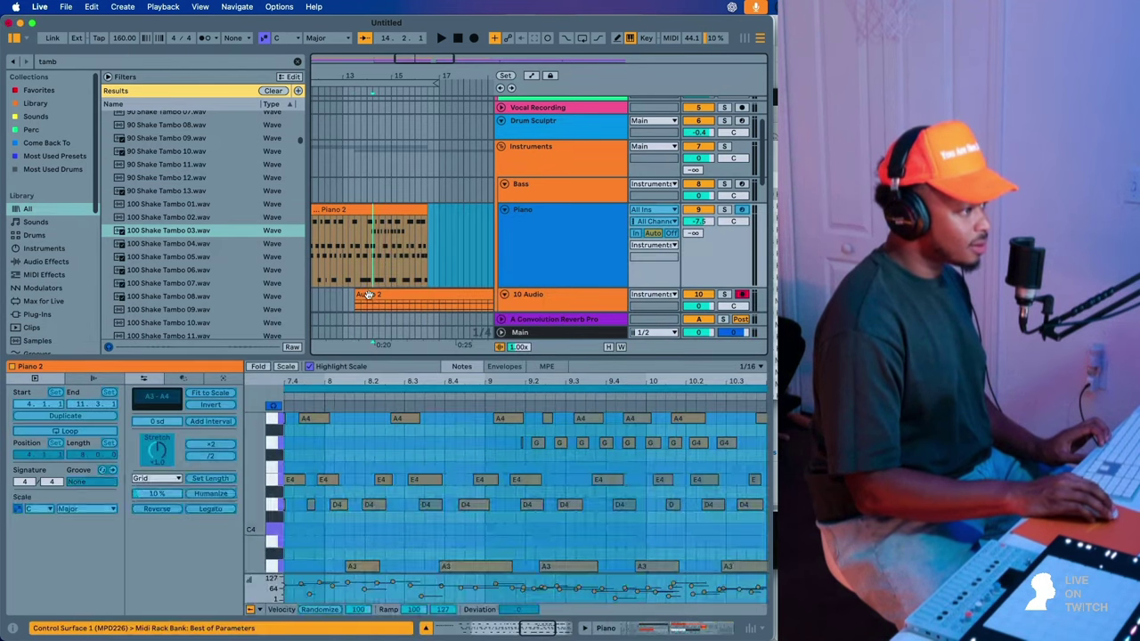
right_click(367, 295)
left_click(358, 375)
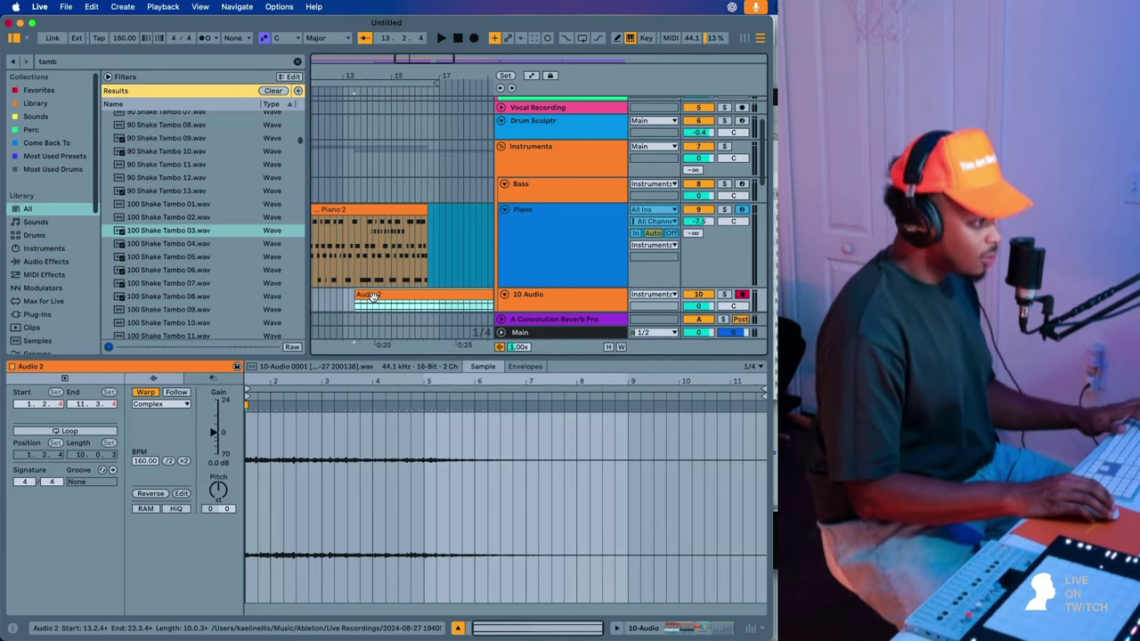
right_click(372, 298)
left_click(423, 503)
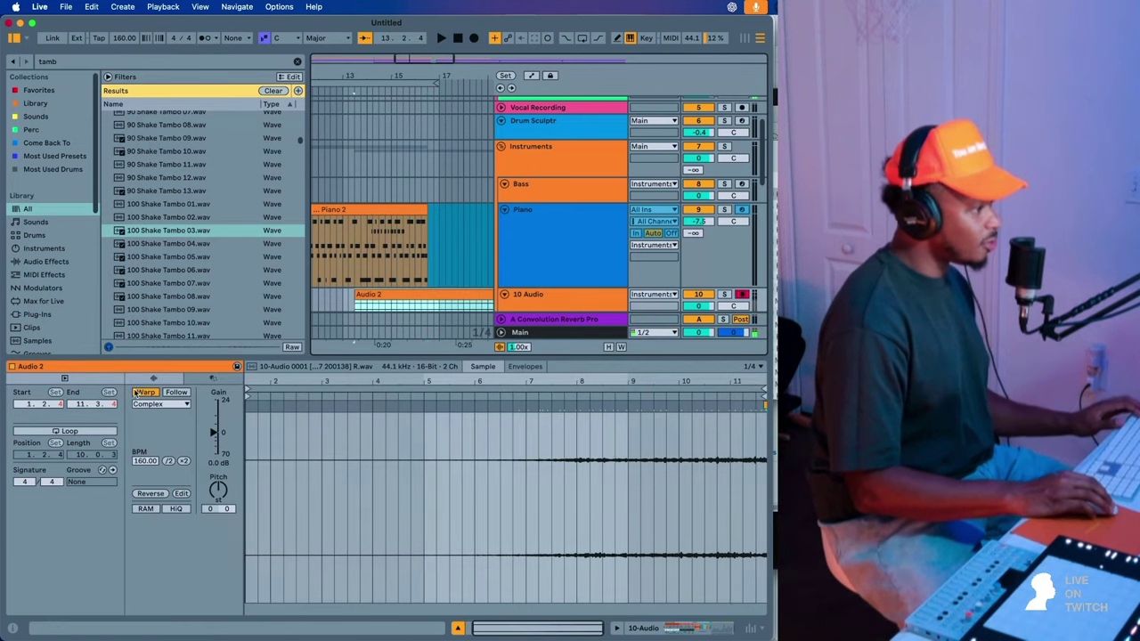
- Turn off Warp on the reversed Audio 2 clip, transpose it +12 semitones, and move it to start at 12.1.1 during playback
left_click(138, 392)
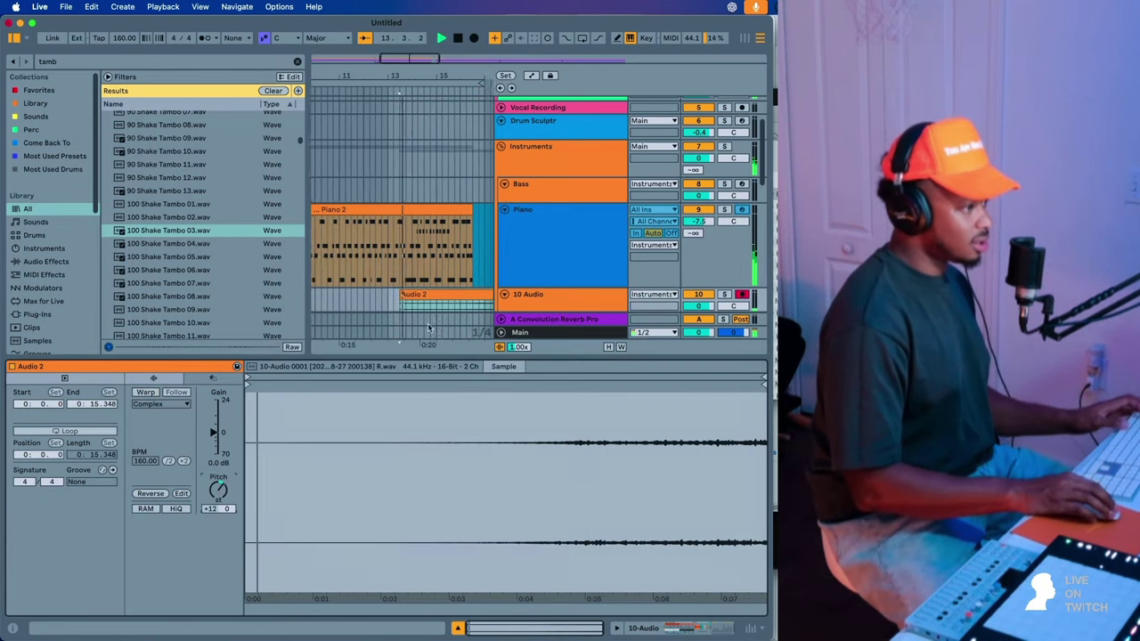
scroll(429, 328, "down", 2)
left_click_drag(478, 272, 443, 280)
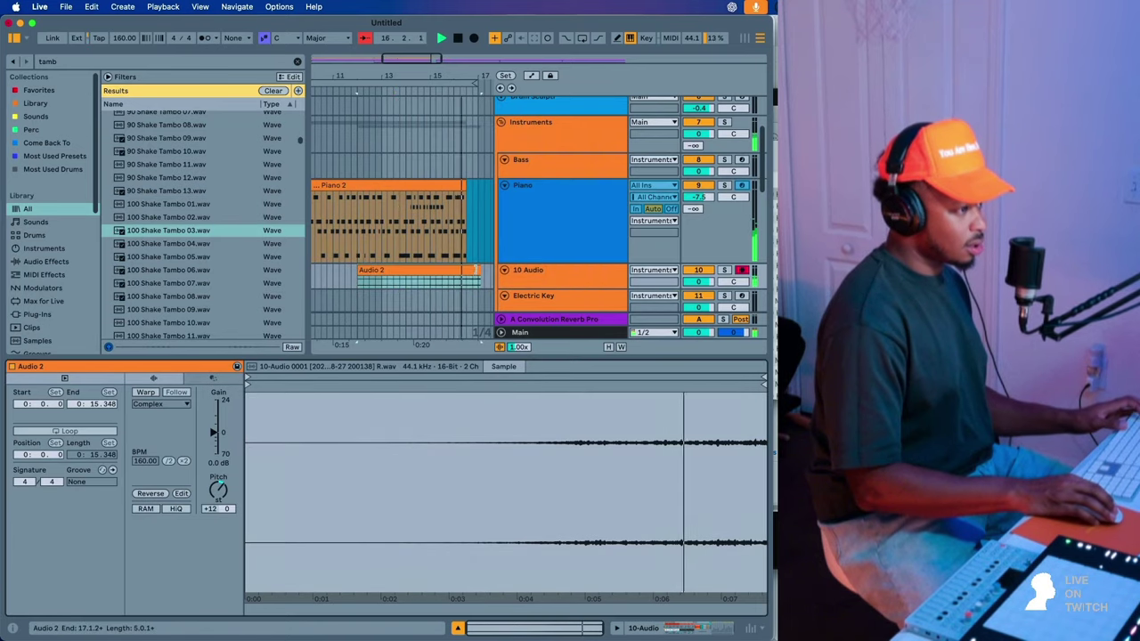
left_click_drag(470, 270, 468, 274)
scroll(416, 267, "right", 3)
scroll(416, 267, "down", 3)
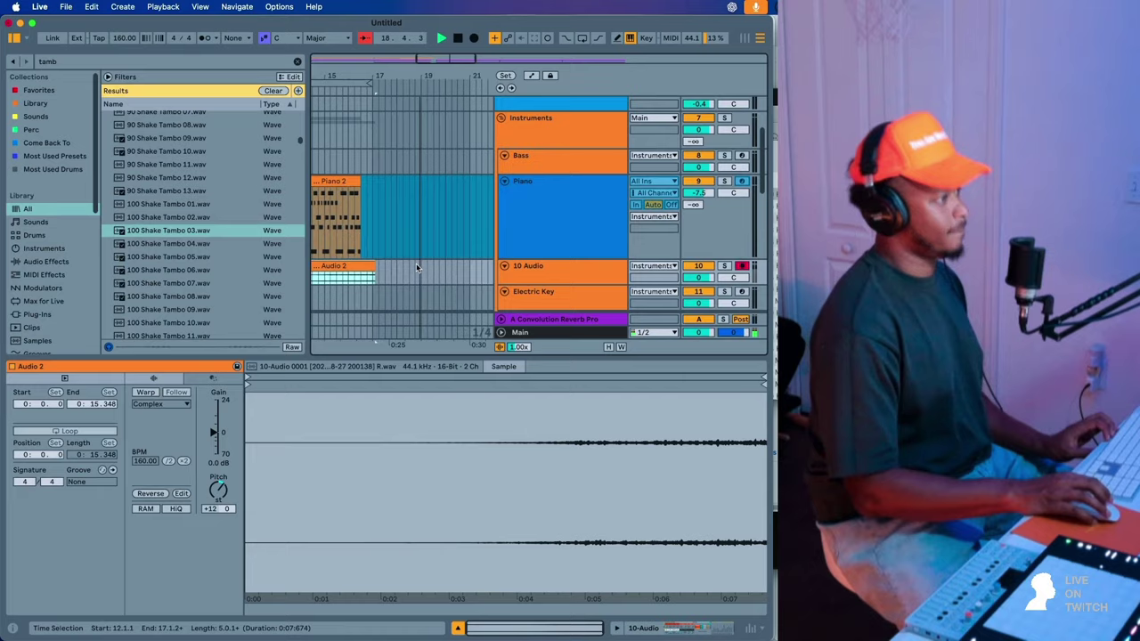
- Hide the browser and try to loop the 15 Audio clips between bars 17 and 33
left_click(18, 39)
scroll(369, 238, "down", 5)
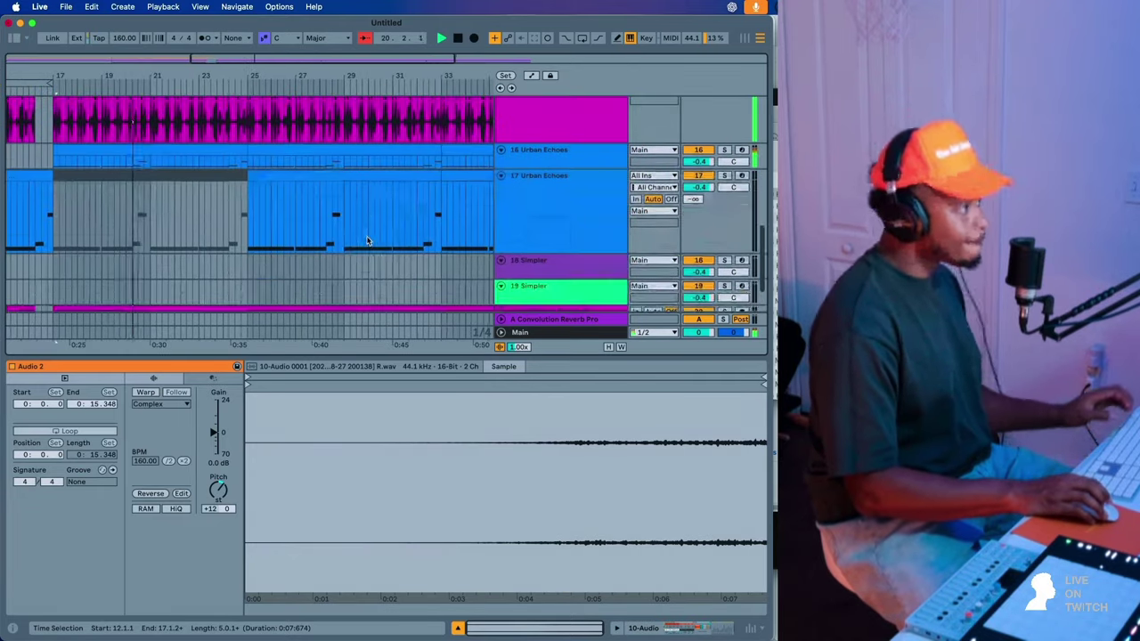
scroll(358, 246, "up", 2)
scroll(193, 205, "up", 3)
left_click(198, 208)
left_click(195, 228)
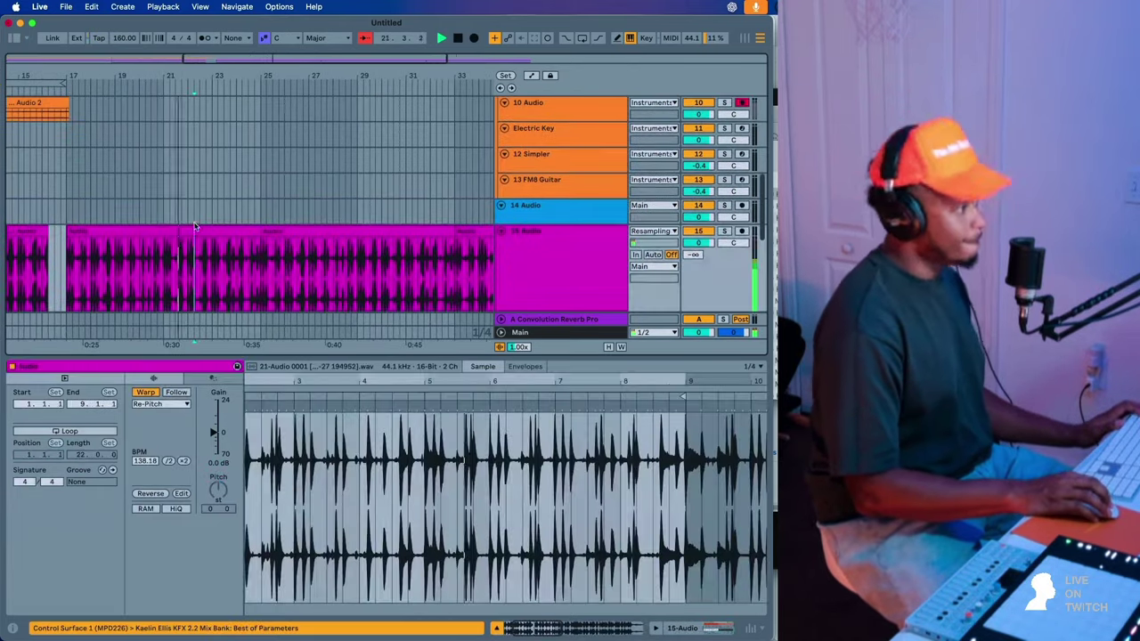
scroll(214, 218, "down", 3)
left_click(347, 157, "shift")
right_click(346, 152)
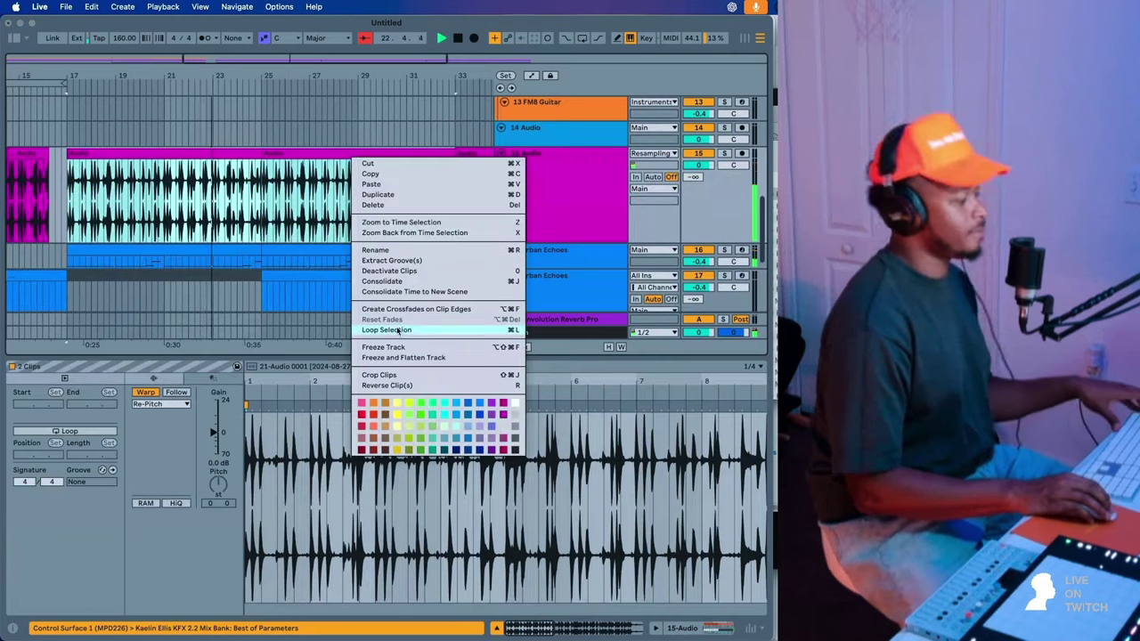
left_click(383, 331)
- Delete the 17 Urban Echoes clip between bars 25 and 33
left_click(305, 275)
key("Delete")
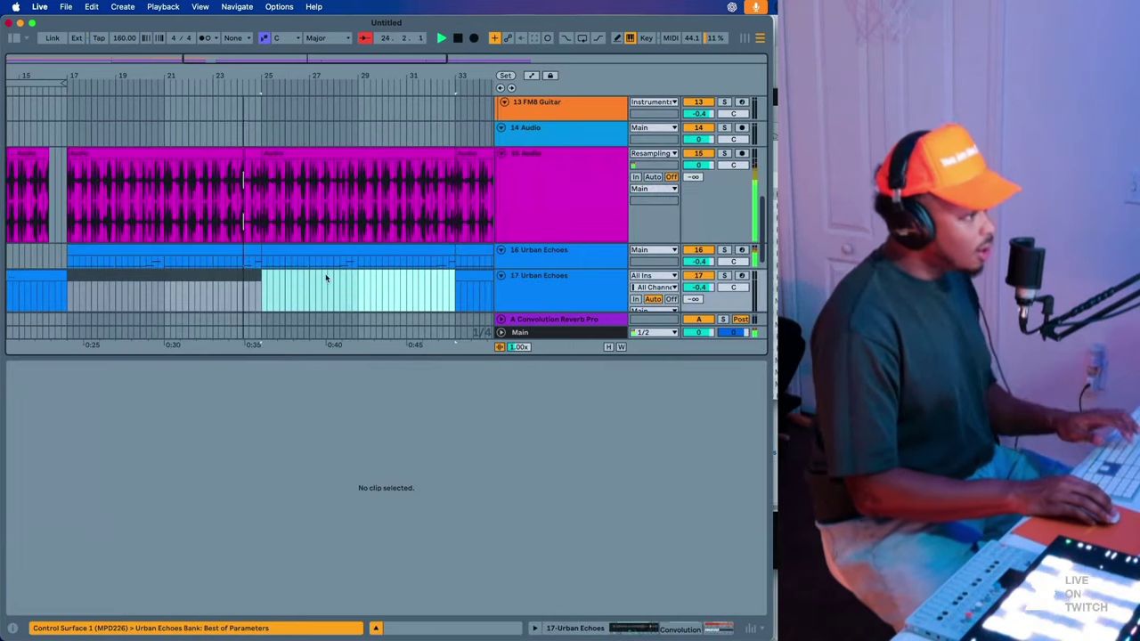
left_click(540, 297)
key("Delete")
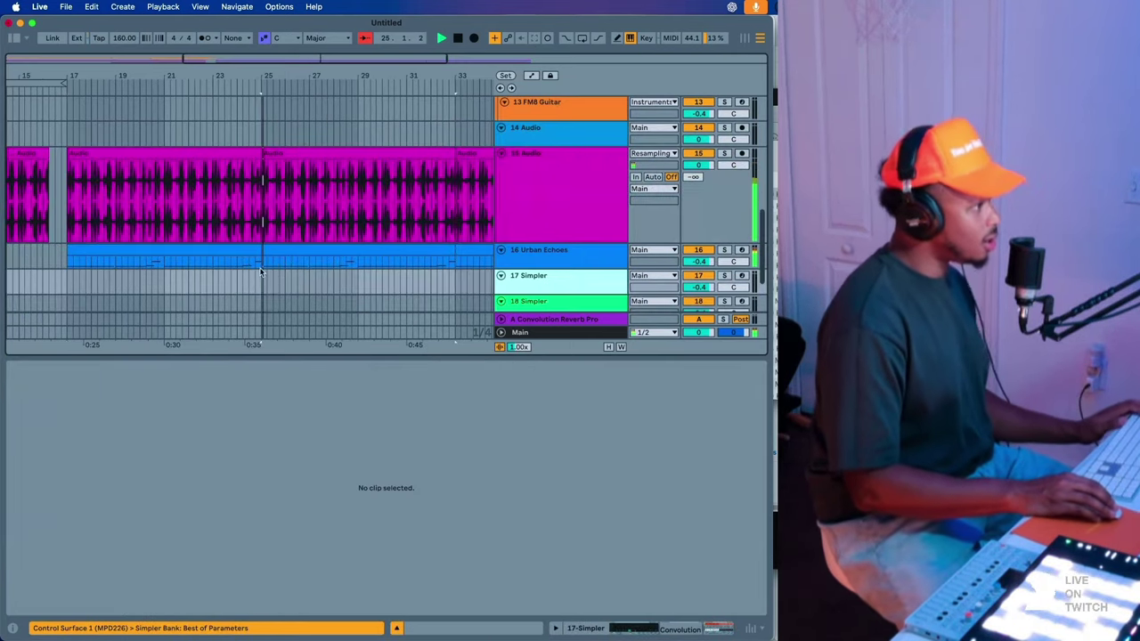
left_click(226, 253)
scroll(225, 251, "down", 3)
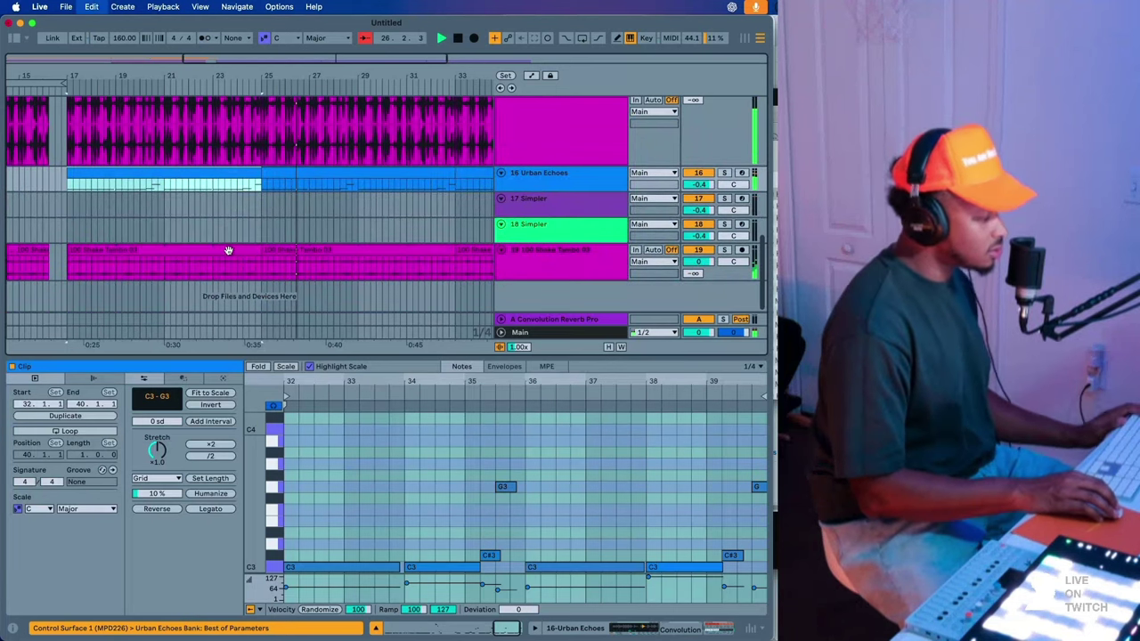
key("super+z")
scroll(342, 213, "right", 5)
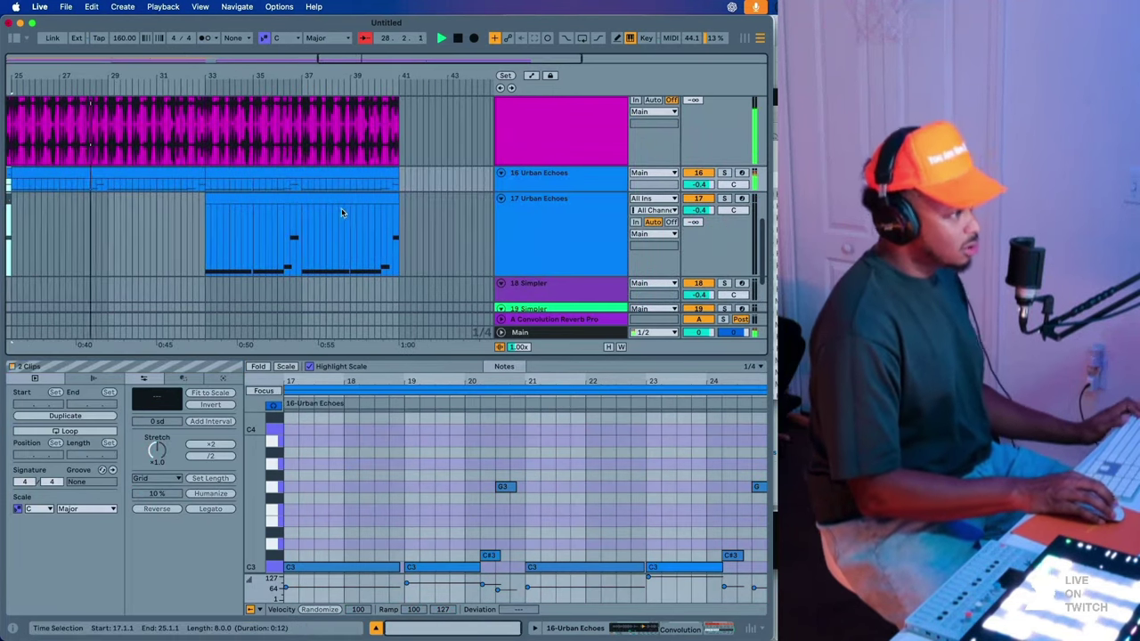
left_click(353, 196, "shift")
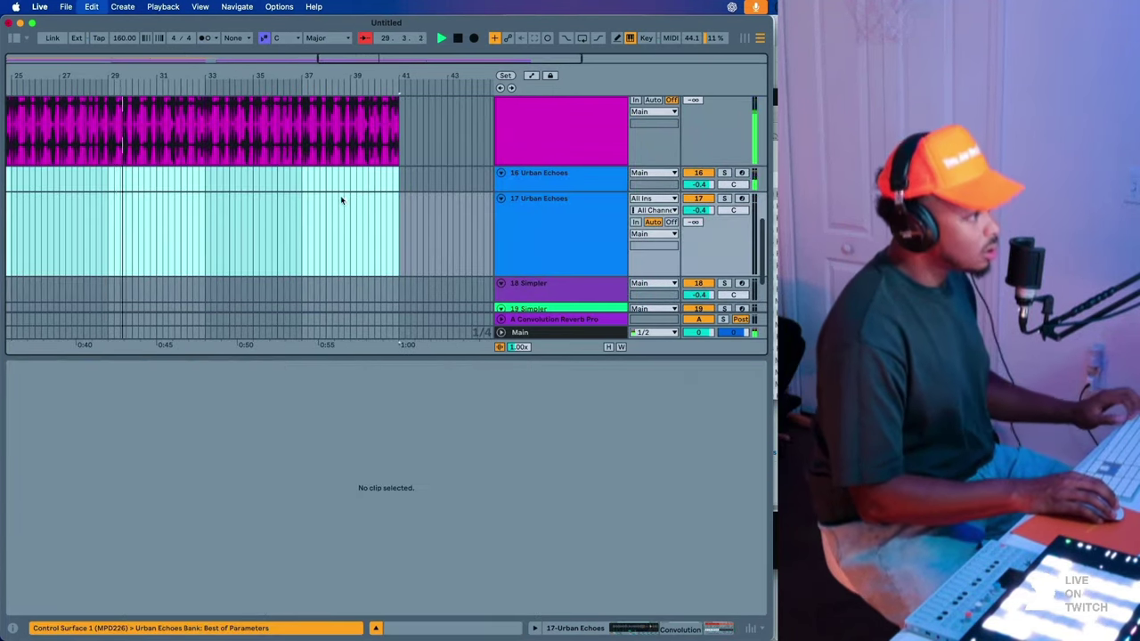
key("super+z")
- Delete the remaining 17 Urban Echoes clips from bar 17 to bar 41
left_click(333, 199)
scroll(333, 198, "left", 5)
left_click(157, 197, "shift")
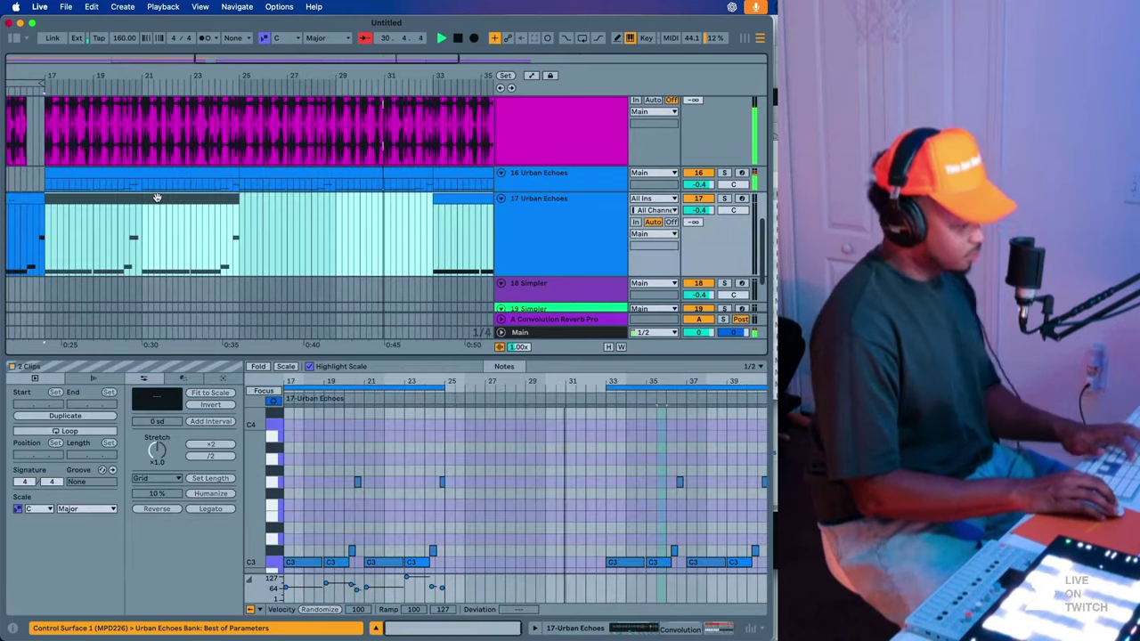
key("Delete")
- Restart playback from 8.1.1 and lower the 100 Shake Tambo 03 track's volume to -4.2 dB
scroll(157, 201, "left", 4)
left_click(111, 236)
key("space")
scroll(111, 235, "down", 3)
scroll(111, 236, "left", 2)
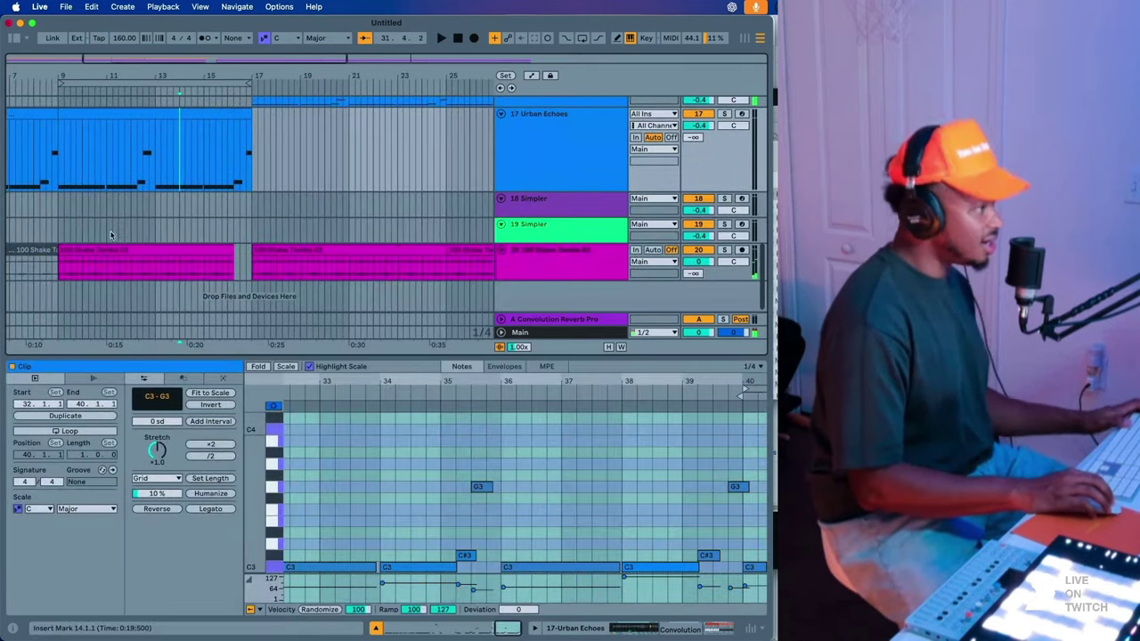
left_click(35, 229)
key("space")
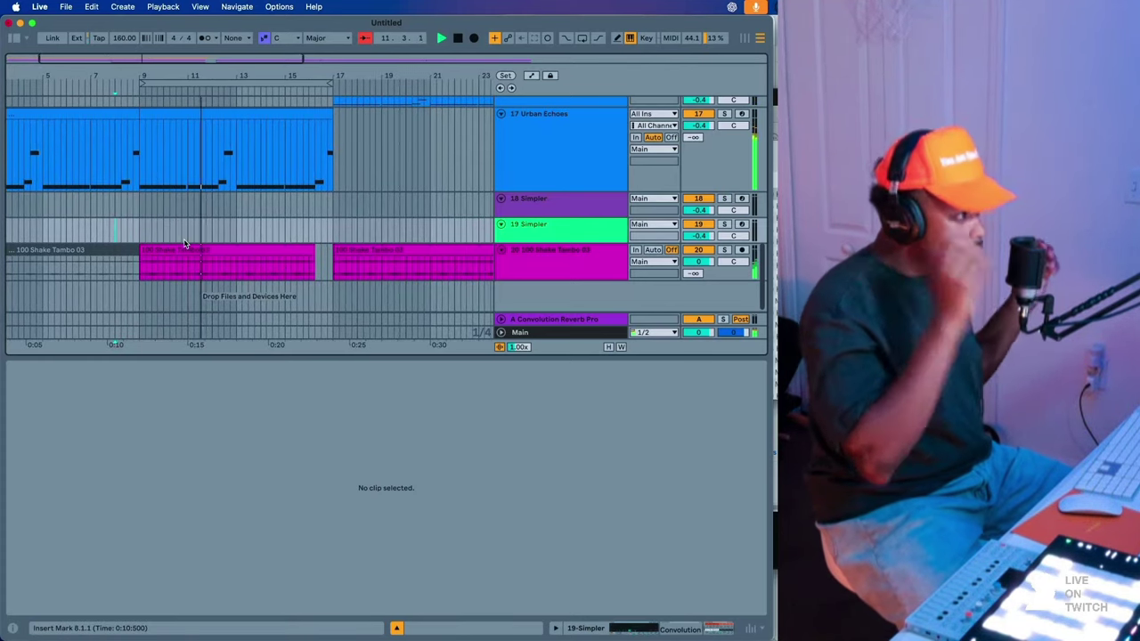
left_click(524, 278)
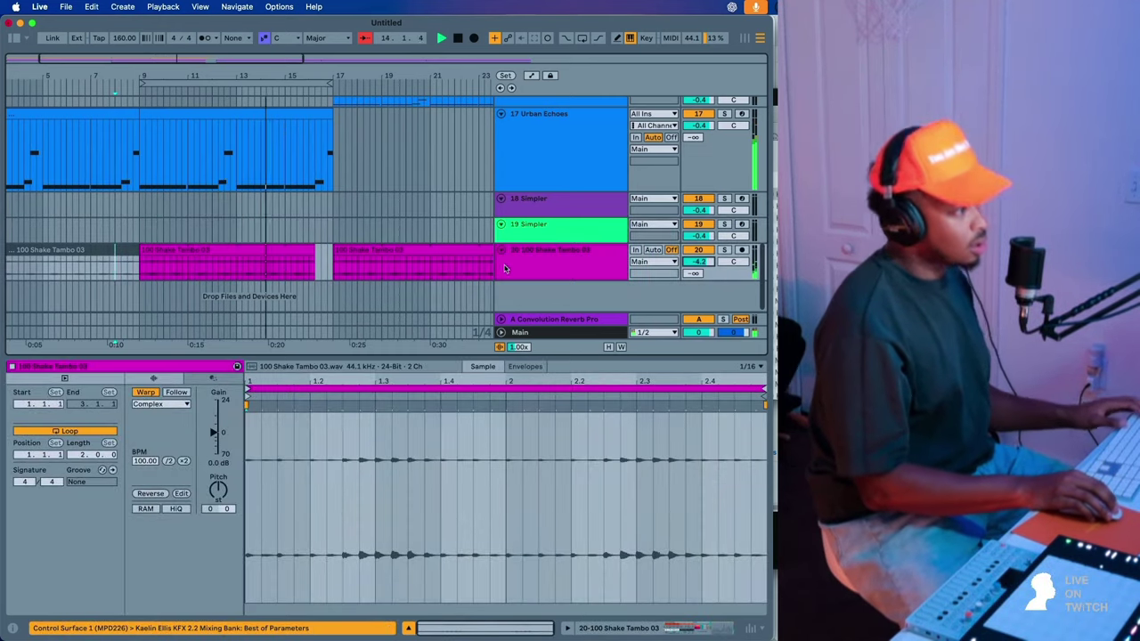
- Listen to the transition into bar 17 while reviewing the tambourine, Urban Echoes and drum tracks, ending playback there
scroll(371, 258, "right", 3)
scroll(369, 256, "up", 1)
left_click(364, 261)
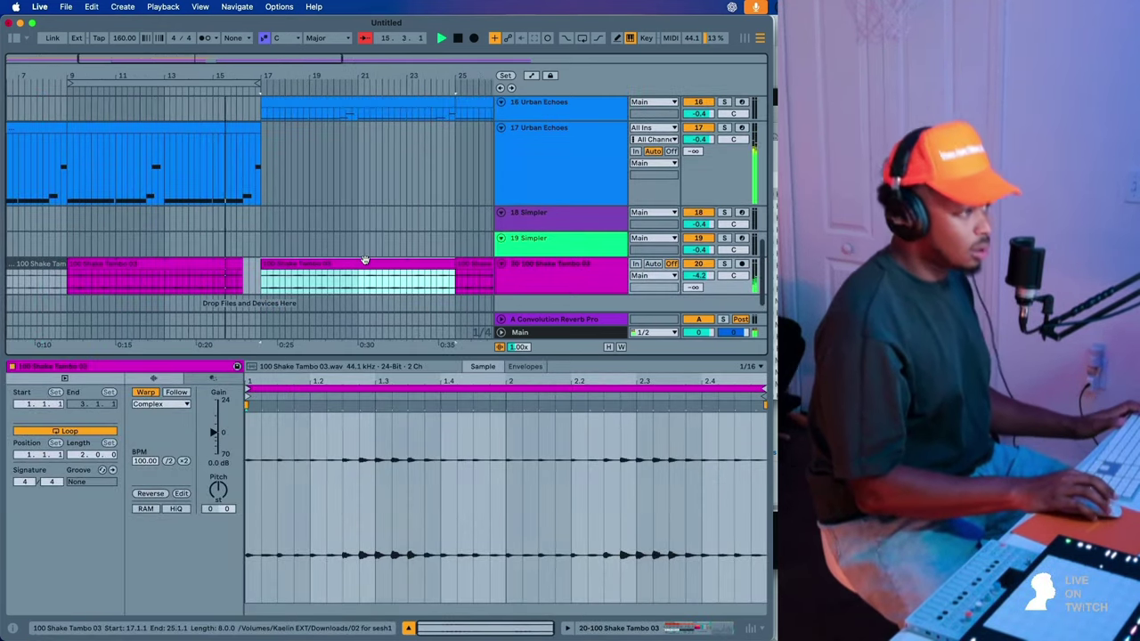
scroll(365, 263, "right", 2)
scroll(365, 264, "up", 1)
scroll(367, 262, "up", 1)
scroll(365, 262, "left", 2)
scroll(365, 263, "down", 2)
scroll(363, 262, "up", 5)
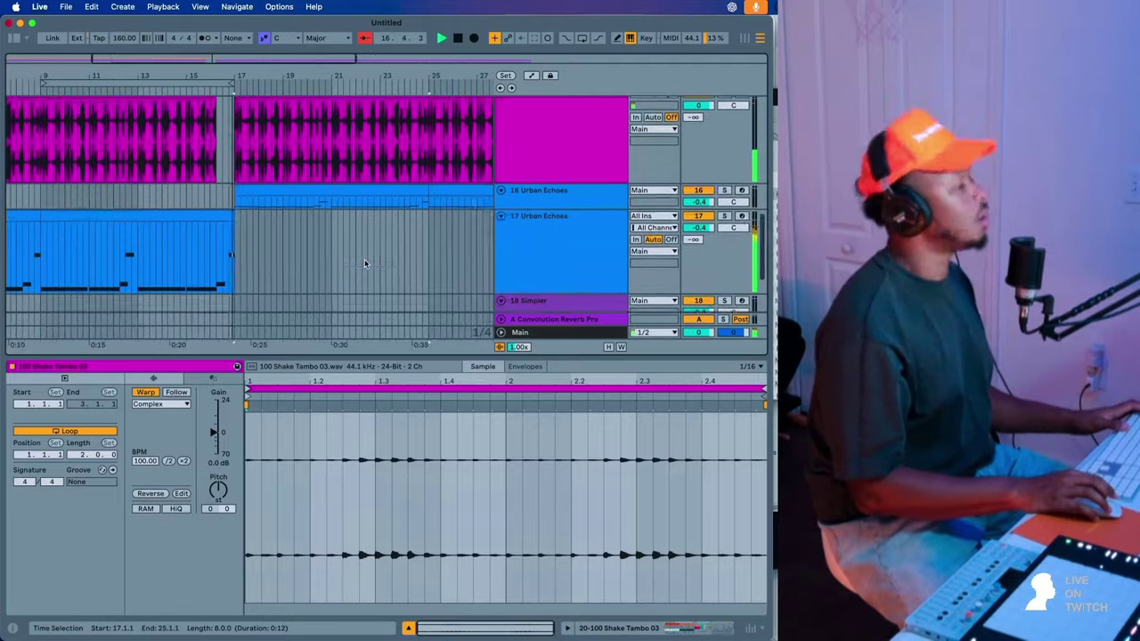
key("space")
- Move the reversed Audio 2 clip to start at 11.2.1 and raise its gain to 5.9 dB
scroll(259, 208, "up", 5)
left_click(217, 194)
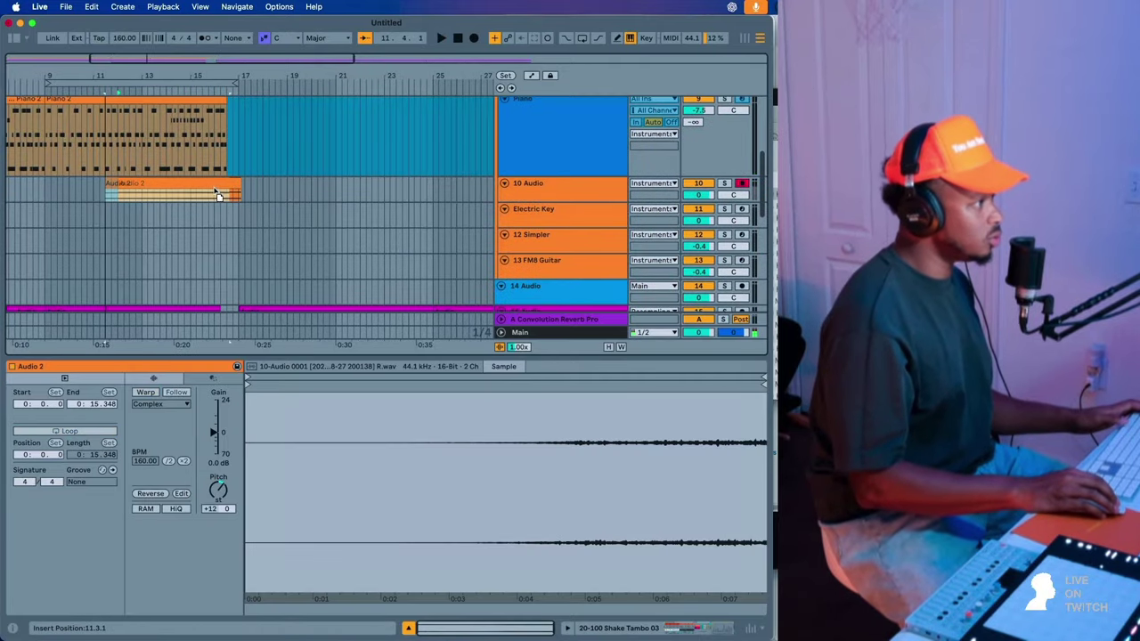
left_click_drag(210, 189, 208, 186)
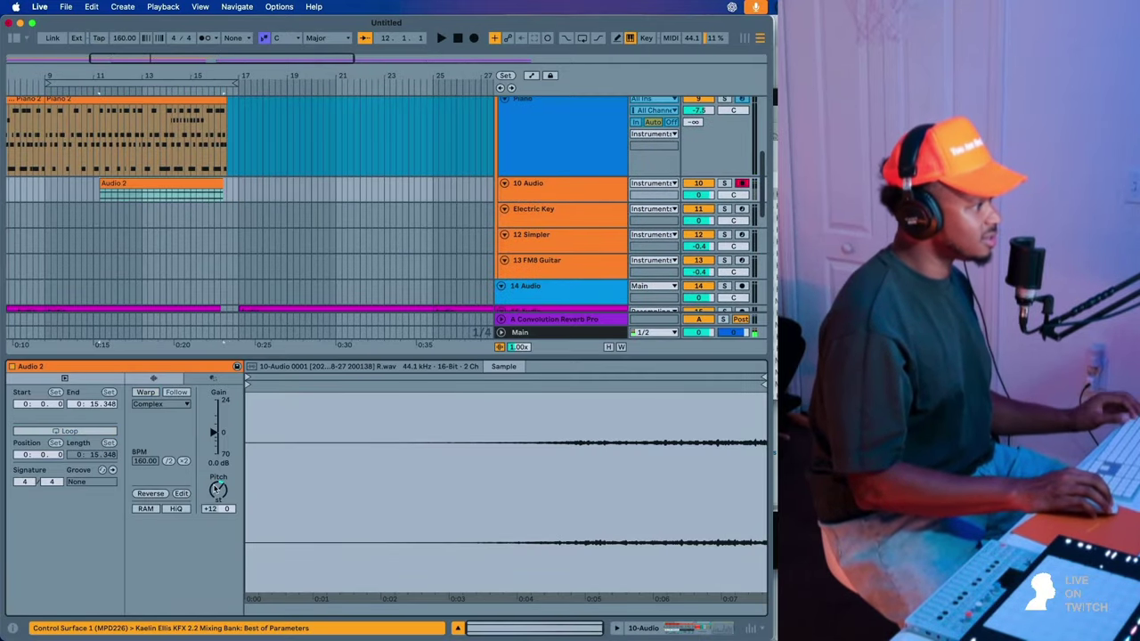
left_click_drag(214, 436, 214, 425)
- Duplicate the 10 Audio track and turn on Warp for the copied Audio 2 clip
left_click(561, 192)
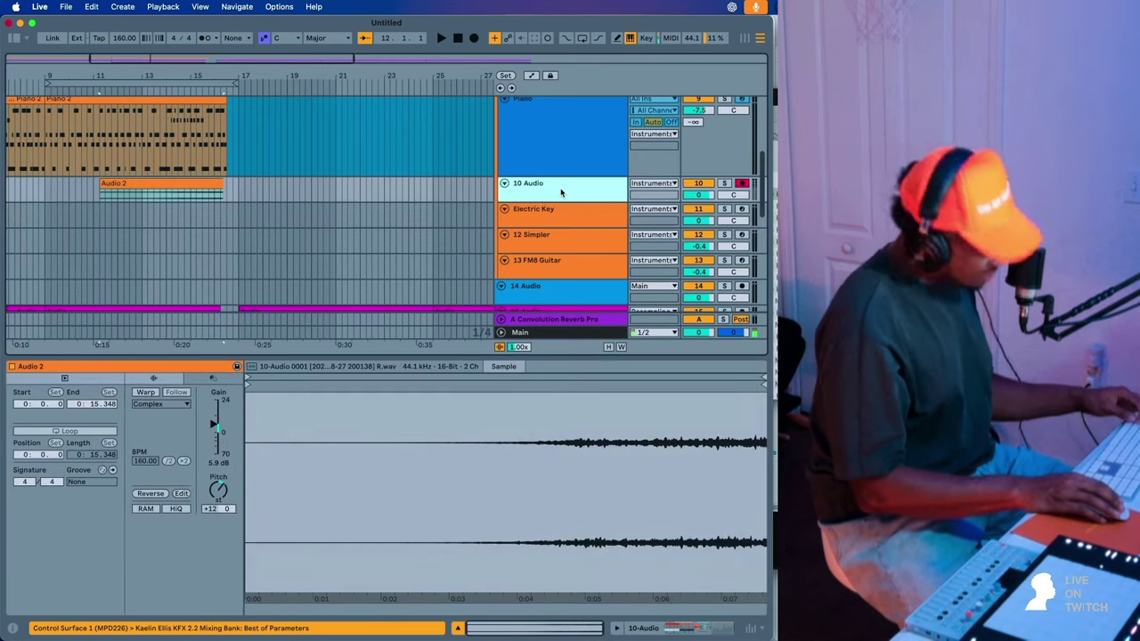
key("super+d")
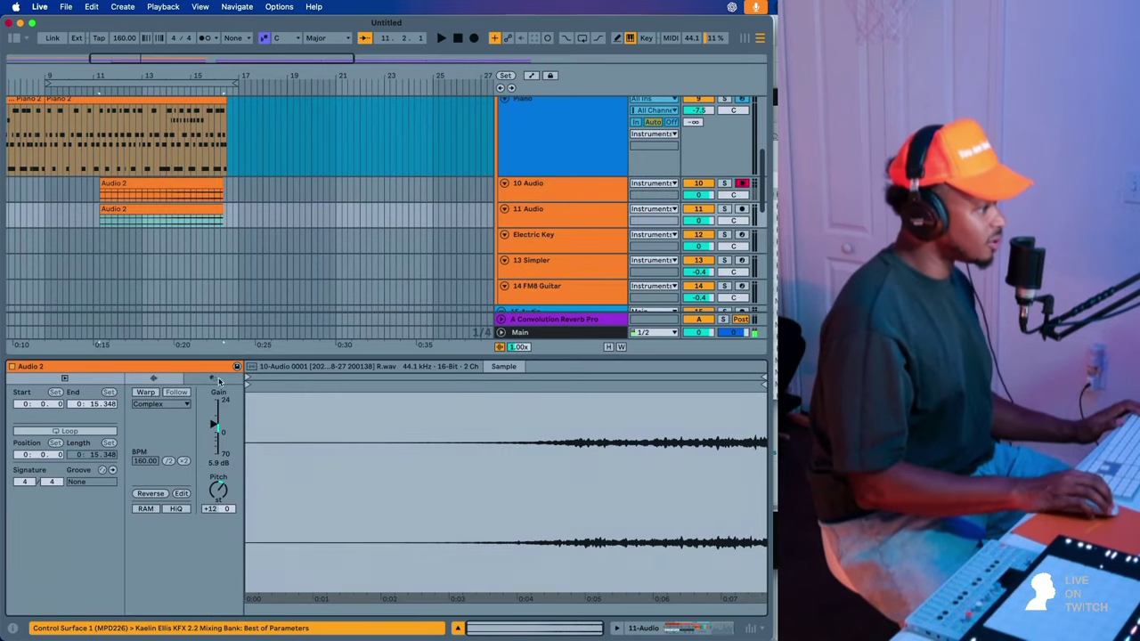
double_click(213, 492)
key("super+z")
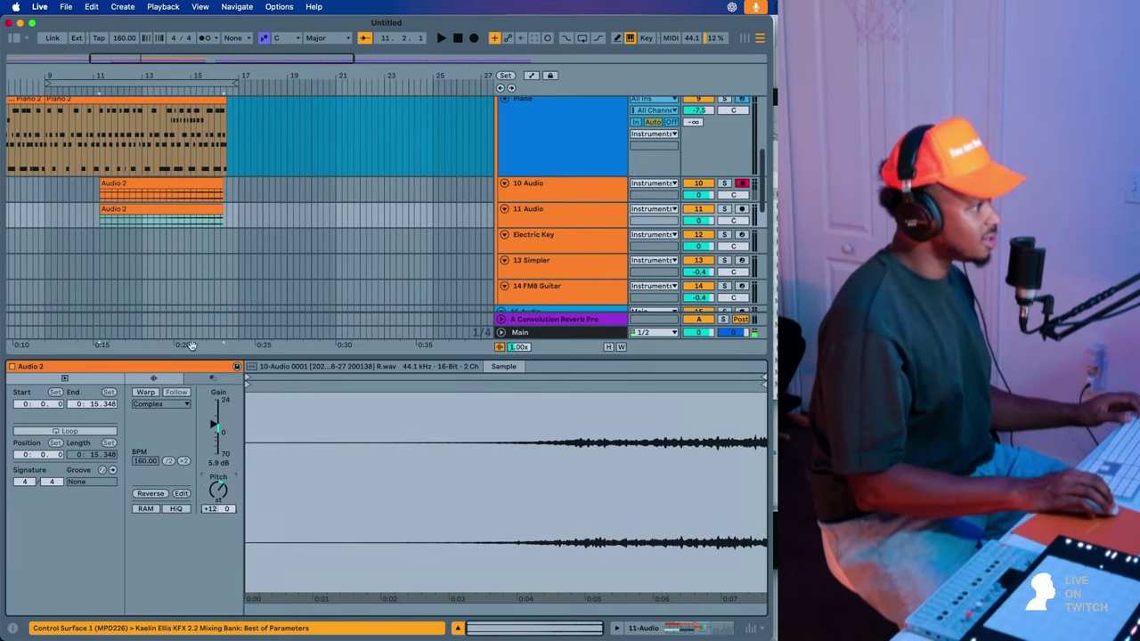
left_click(151, 393)
key("Return")
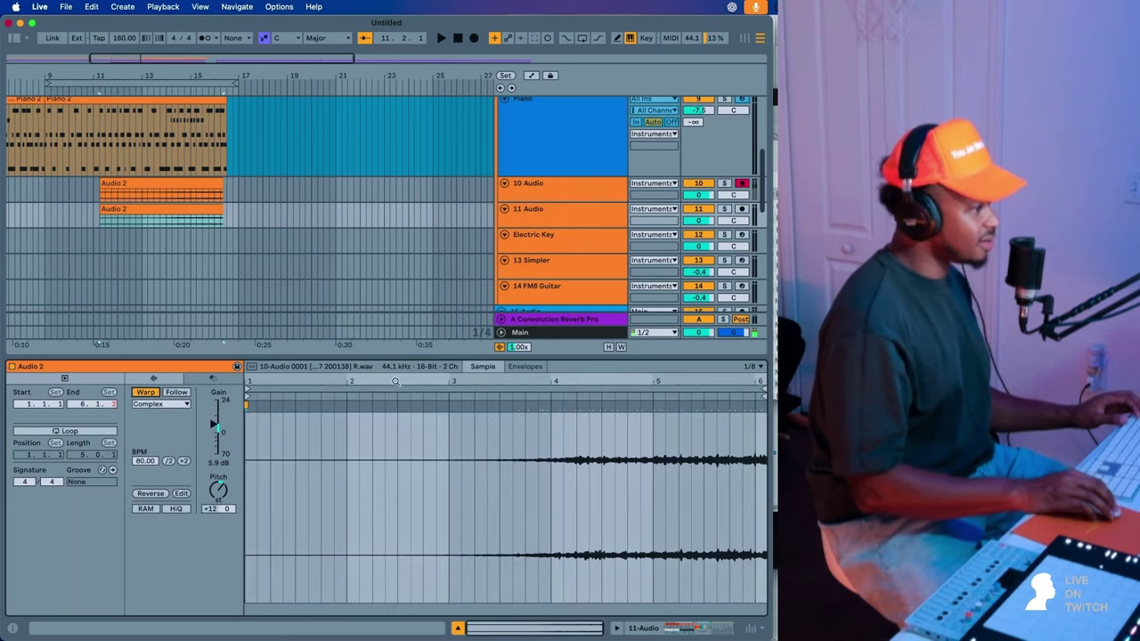
- Play the arrangement and nudge both Audio 2 clips on tracks 10 and 11 slightly to the right in time
double_click(213, 490)
key("space")
left_click(309, 241)
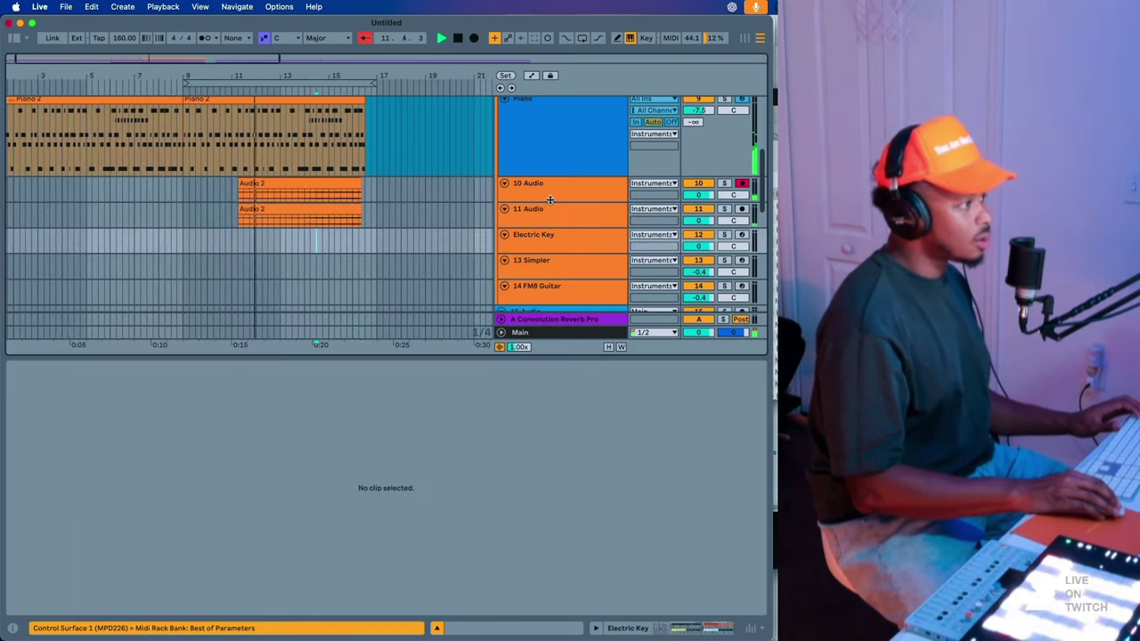
left_click(323, 206)
right_click(370, 233)
left_click(394, 378)
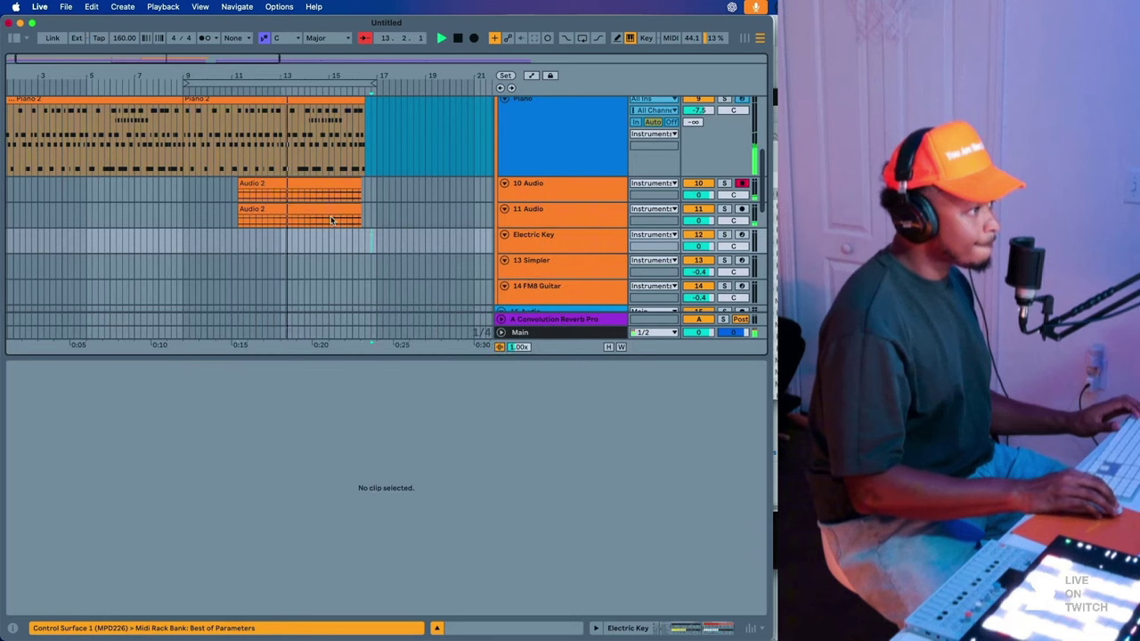
left_click(336, 209)
left_click(340, 182, "shift")
key("Right")
key("Right")
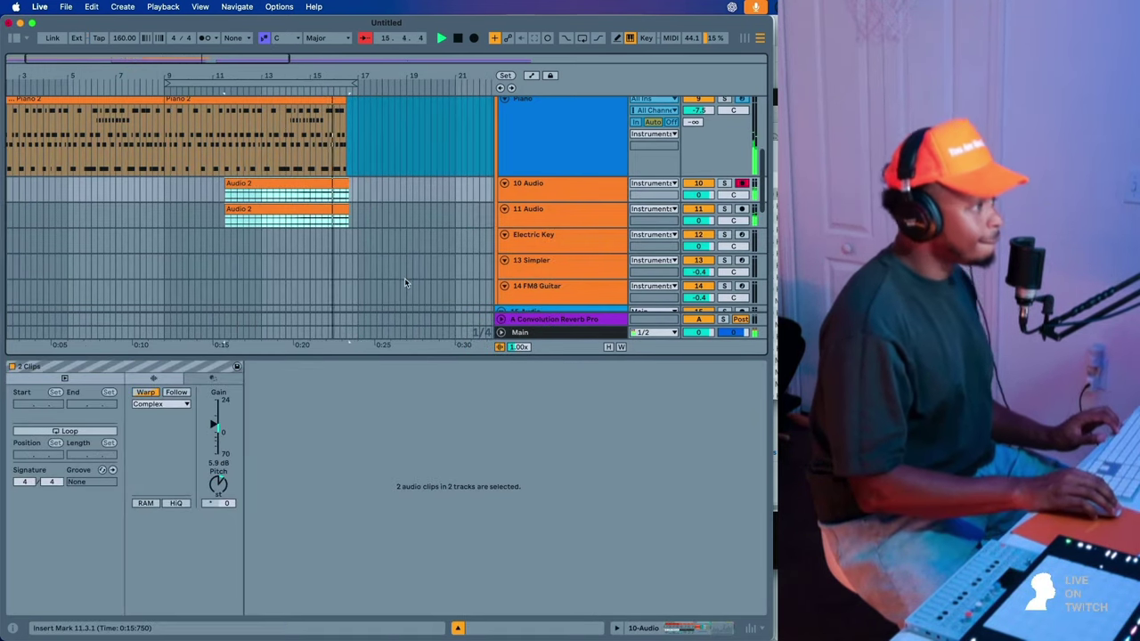
left_click_drag(347, 198, 406, 259)
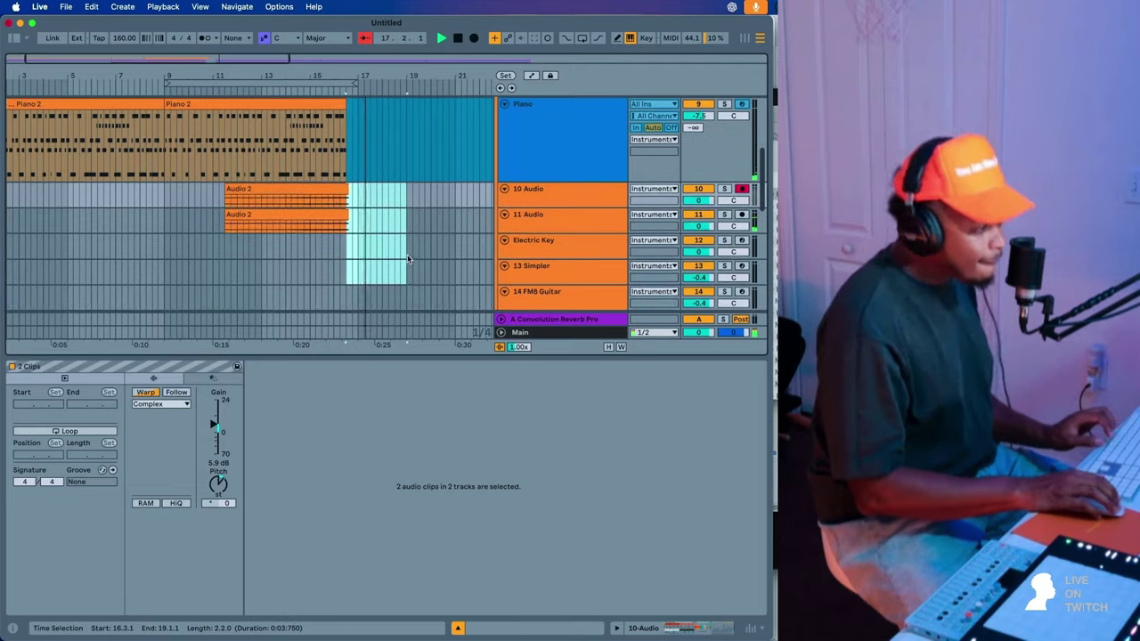
- Loop bars 17 to 25 using the first clip on the 17 Urban Echoes track
scroll(406, 259, "down", 10)
scroll(406, 254, "up", 3)
left_click(293, 217)
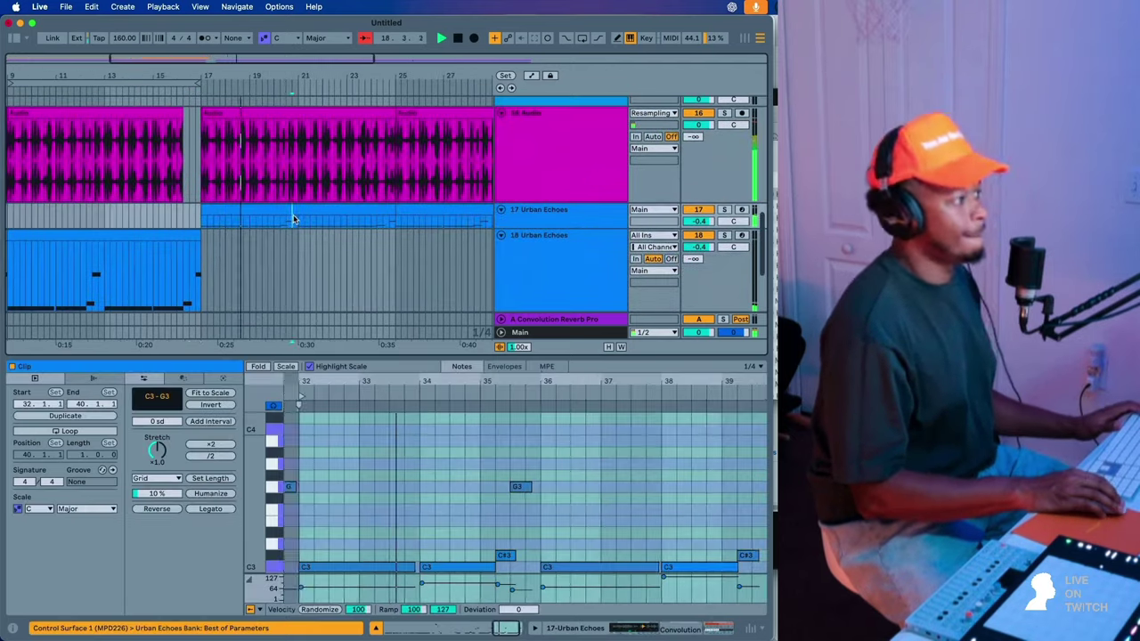
right_click(296, 216)
left_click(332, 385)
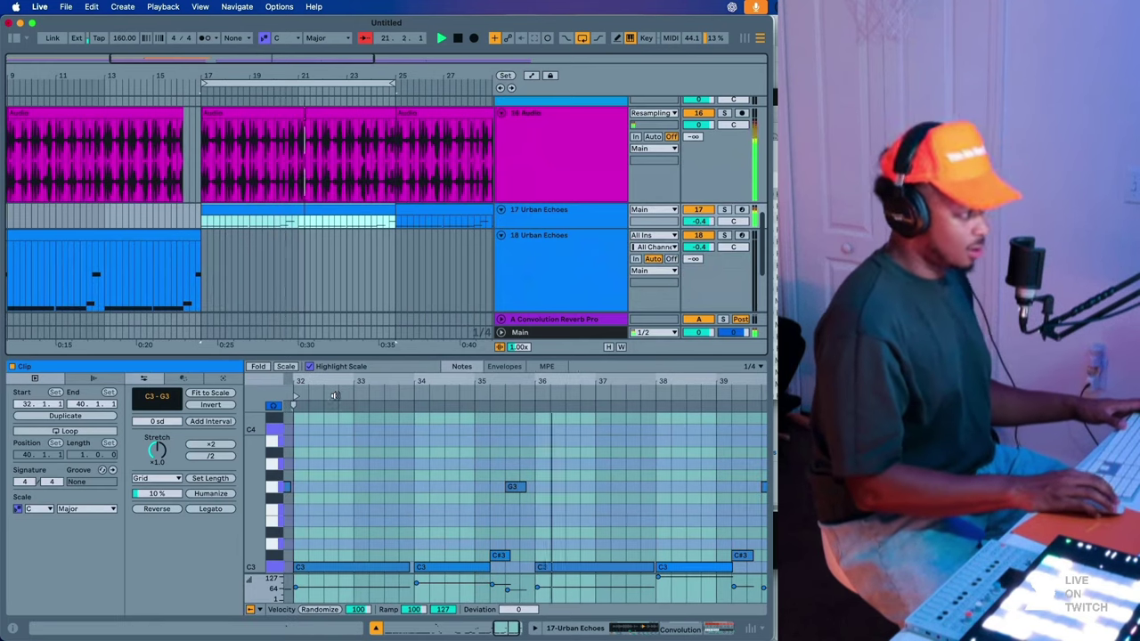
- Double the clip tempos at bars 17–25 to 276.36 BPM on the 16 Audio track and 200 BPM on the 100 Shake Tambo 03 track
key("Up")
left_click(184, 461)
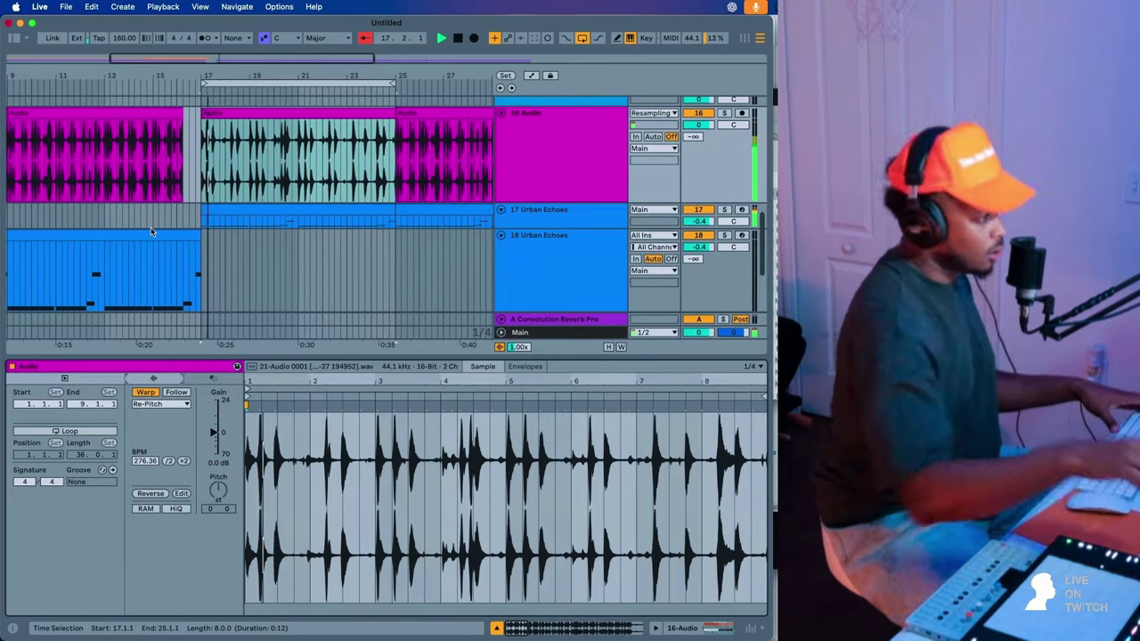
scroll(280, 226, "down", 5)
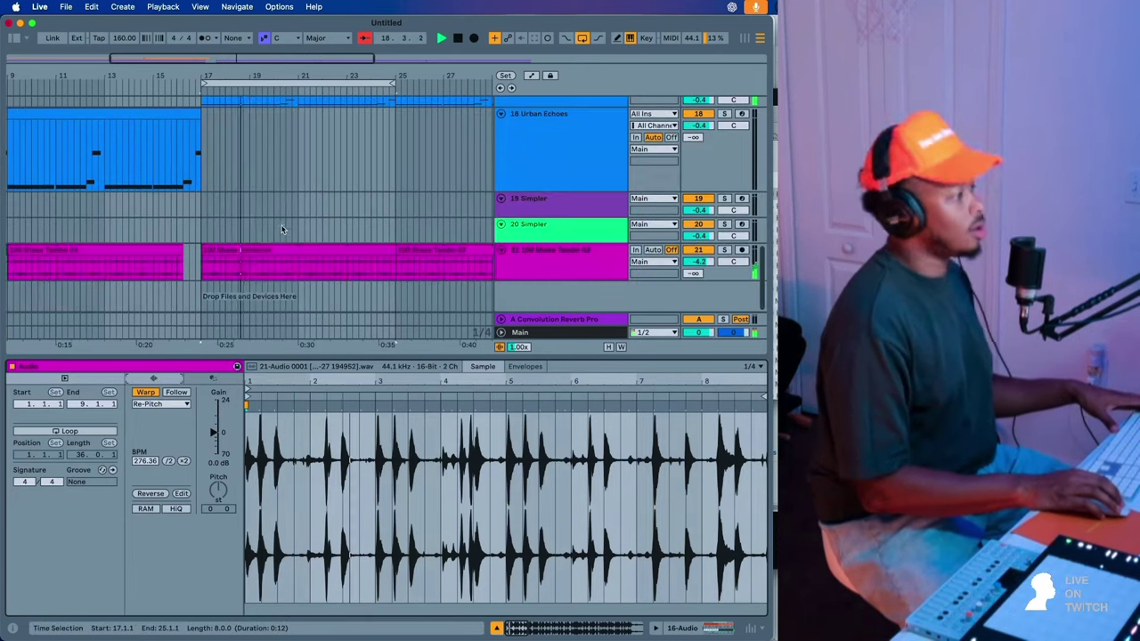
left_click(268, 251)
left_click(187, 462)
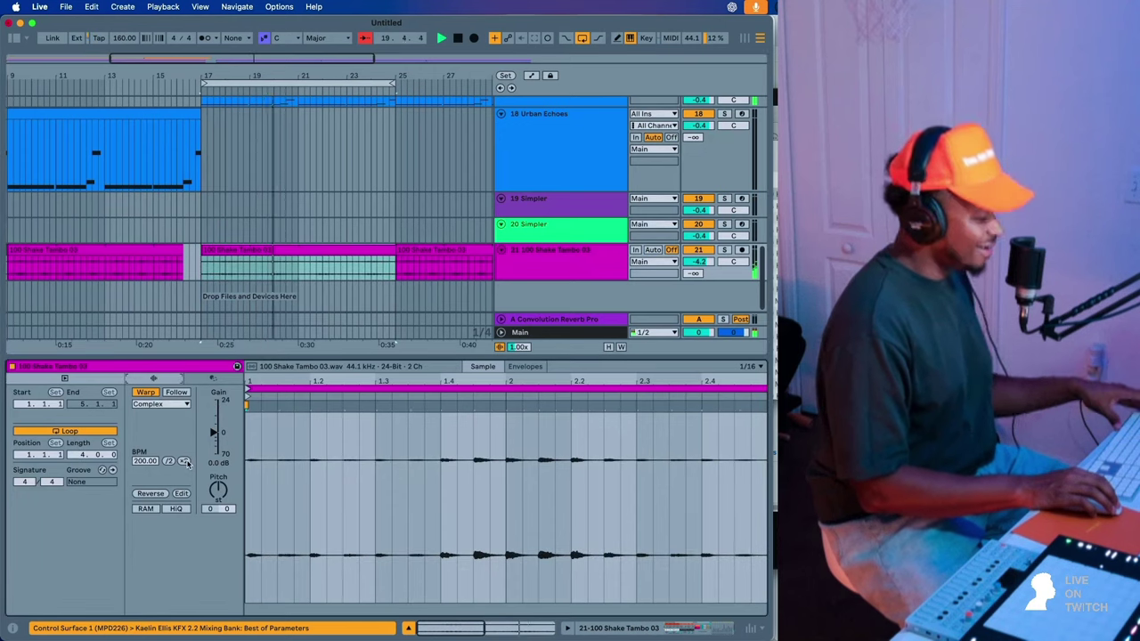
- Set the Sample Delay macro on the 100 Shake Tambo 03 track to 48.3 ms and set the insert mark at 13.4.1
double_click(575, 260)
left_click_drag(111, 591, 111, 588)
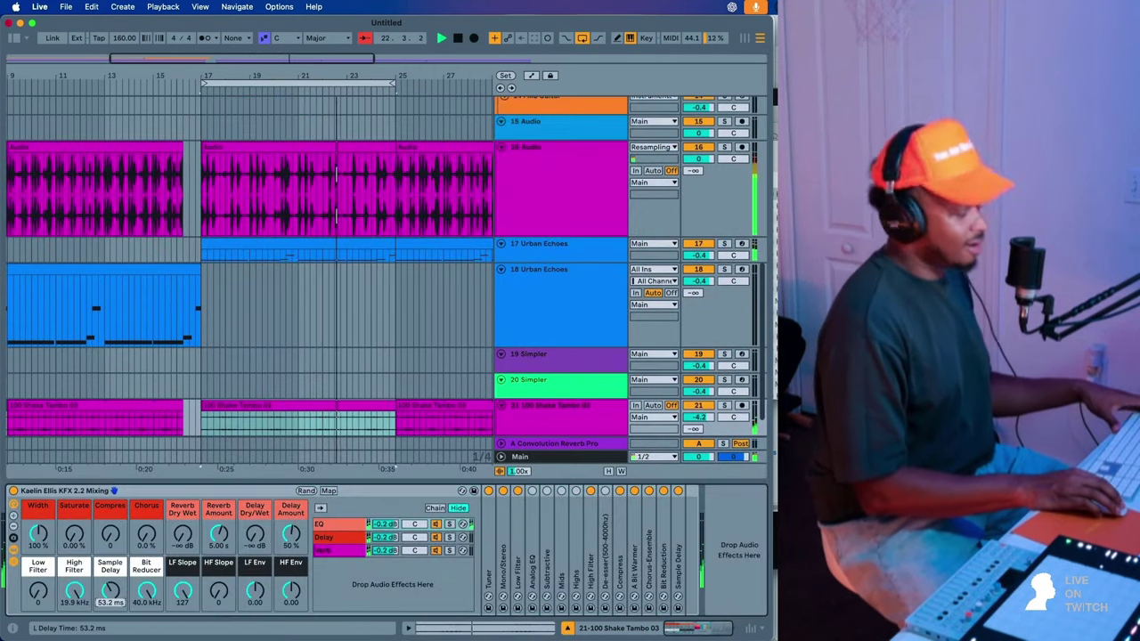
left_click(122, 370)
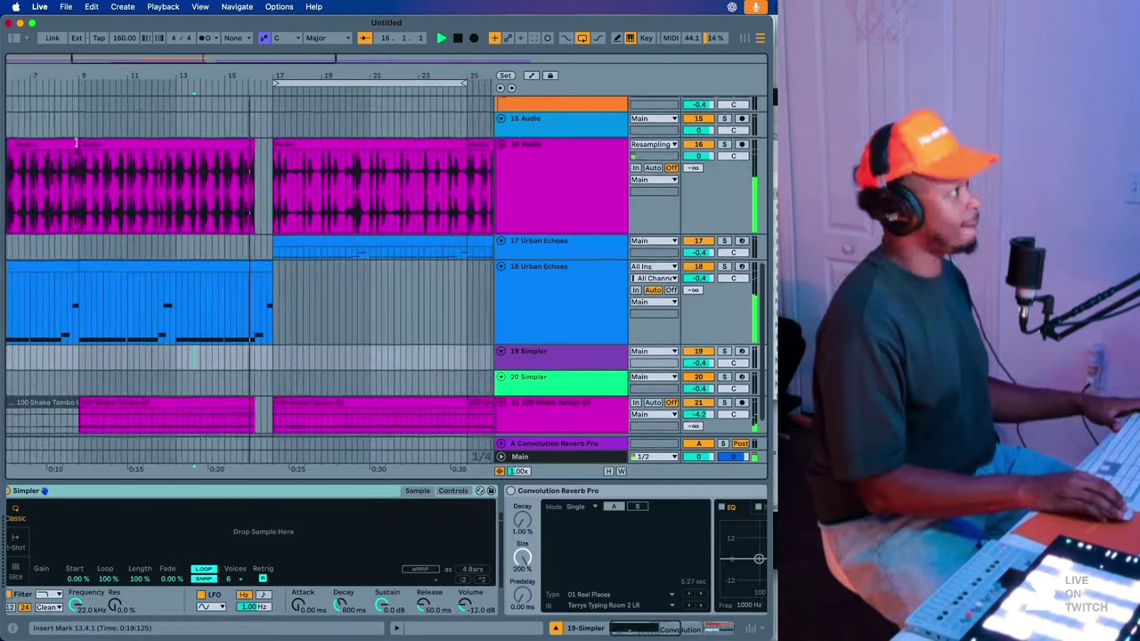
left_click(14, 39)
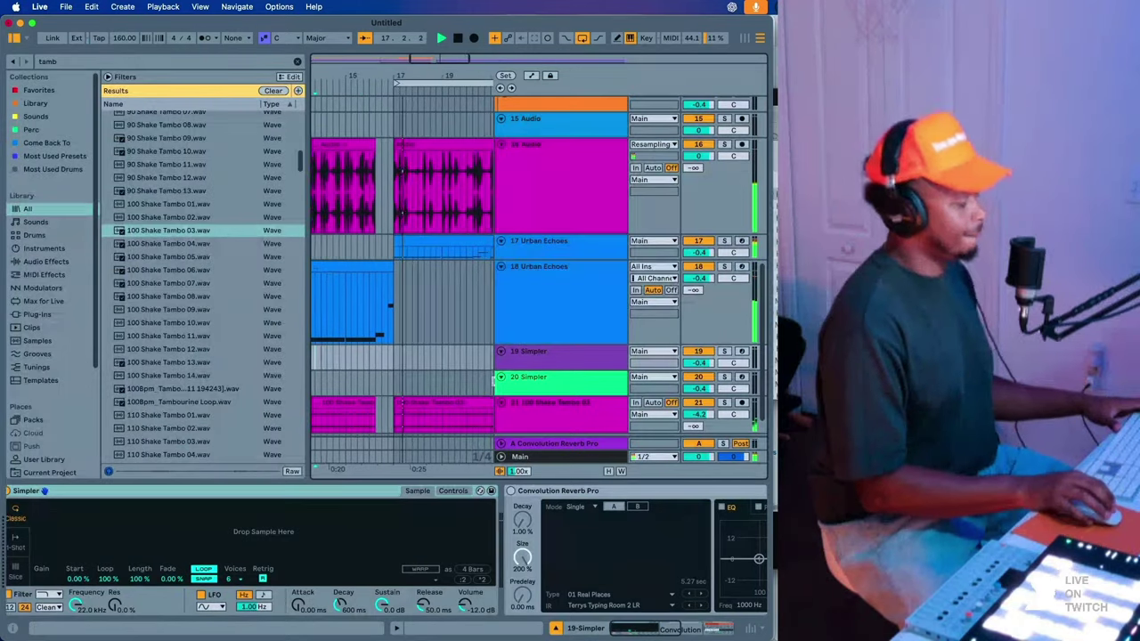
left_click(551, 408)
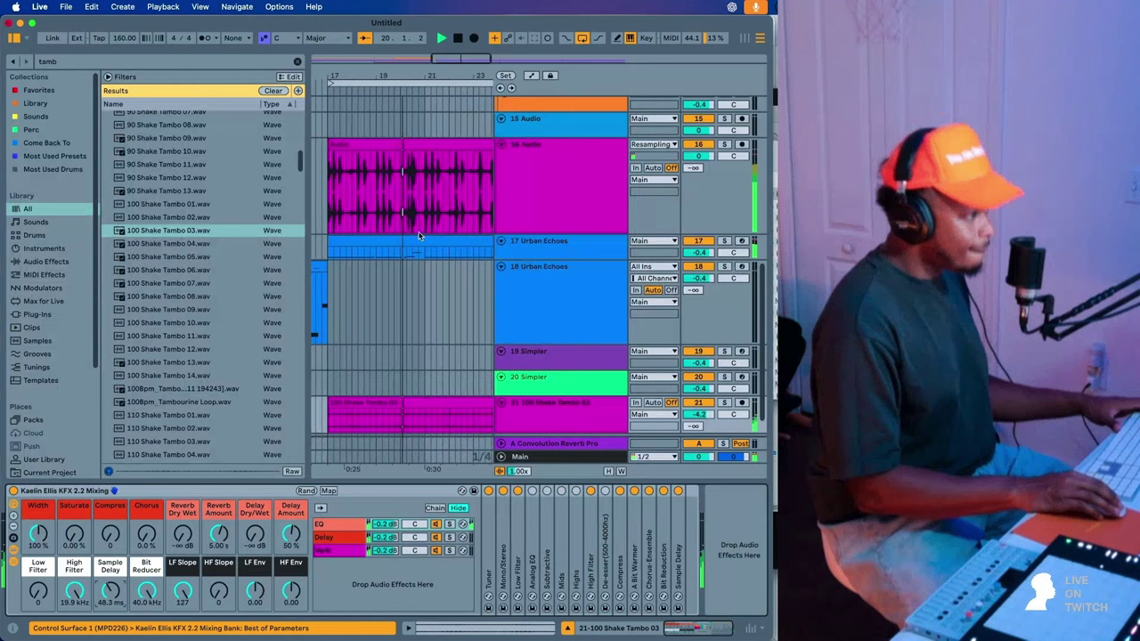
left_click(15, 60)
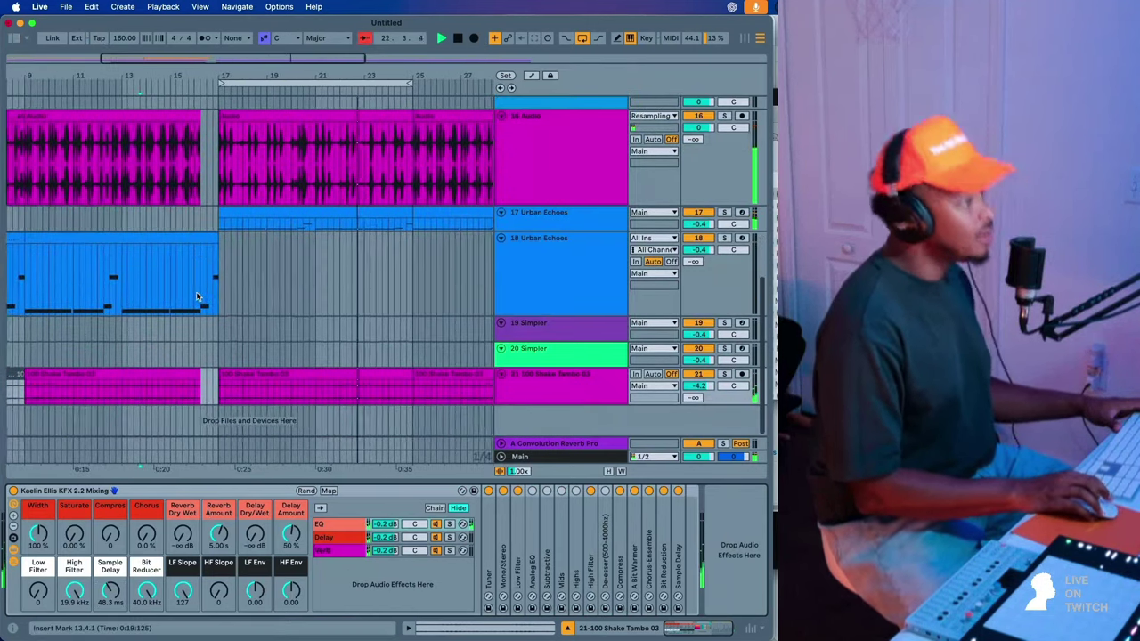
- Show the FM8 device inside the 14 FM8 Guitar track's Instrument Rack, with the insert mark at bar 20
scroll(383, 298, "up", 5)
left_click(572, 303)
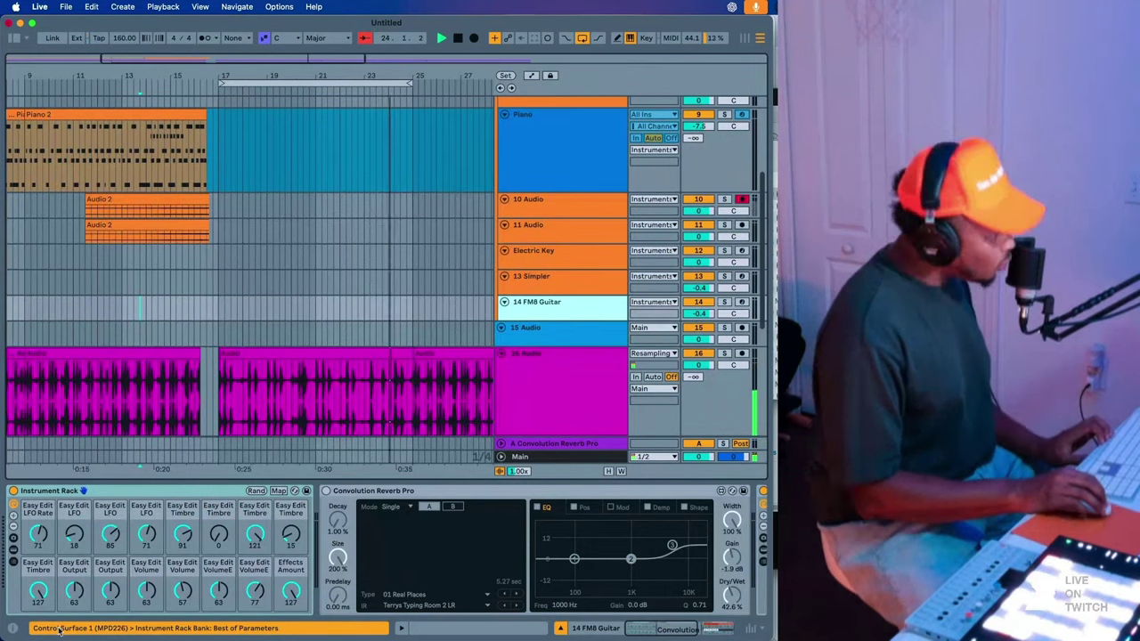
left_click(15, 551)
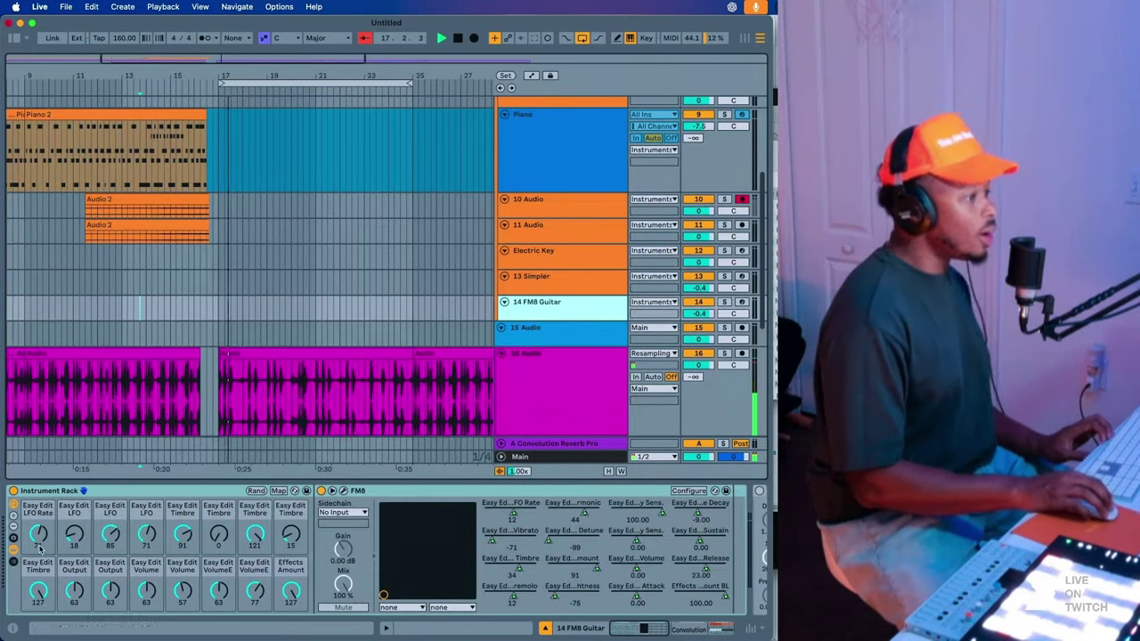
left_click(303, 367)
left_click(293, 309)
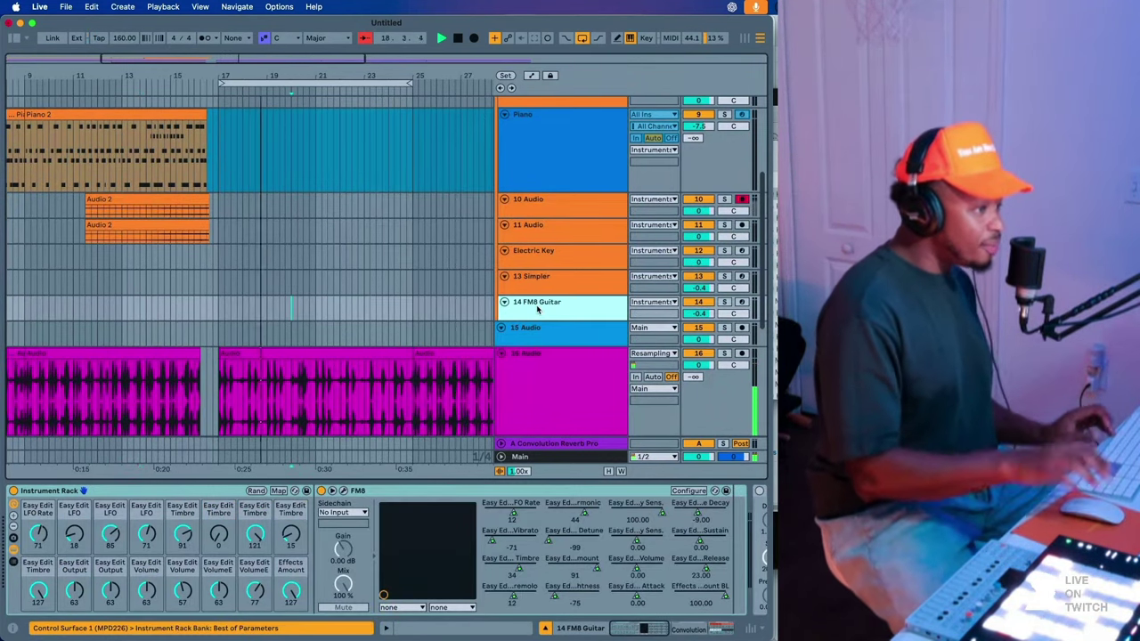
left_click(545, 266)
double_click(540, 303)
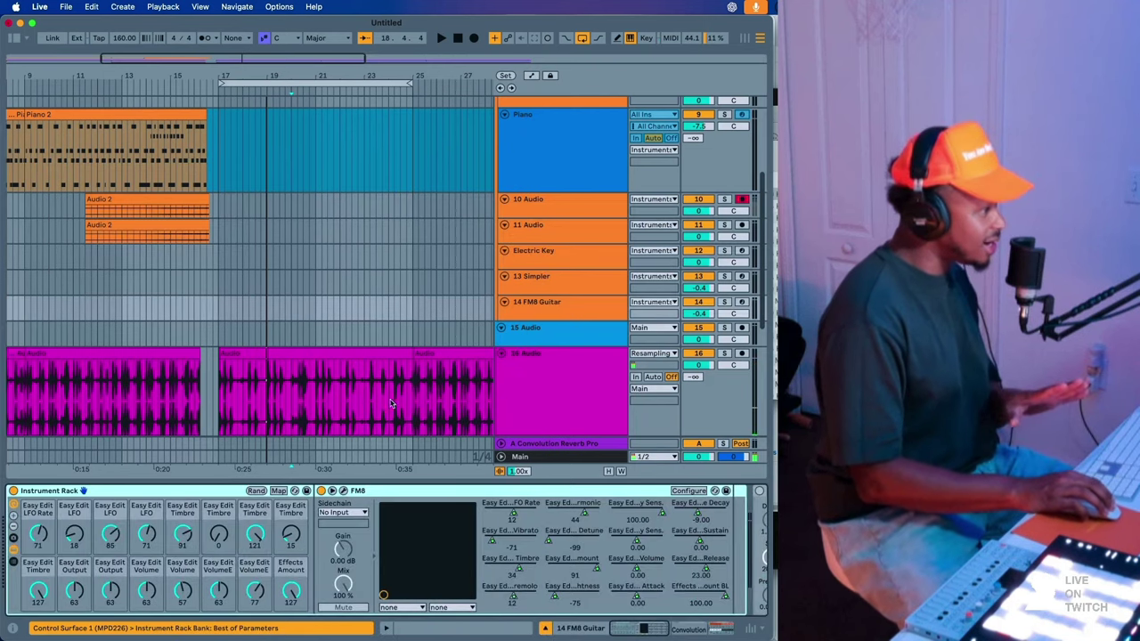
- Try the 3 Oct Hook preset in FM8's browser, load the 303 preset instead, and close the plug-in window
left_click(345, 492)
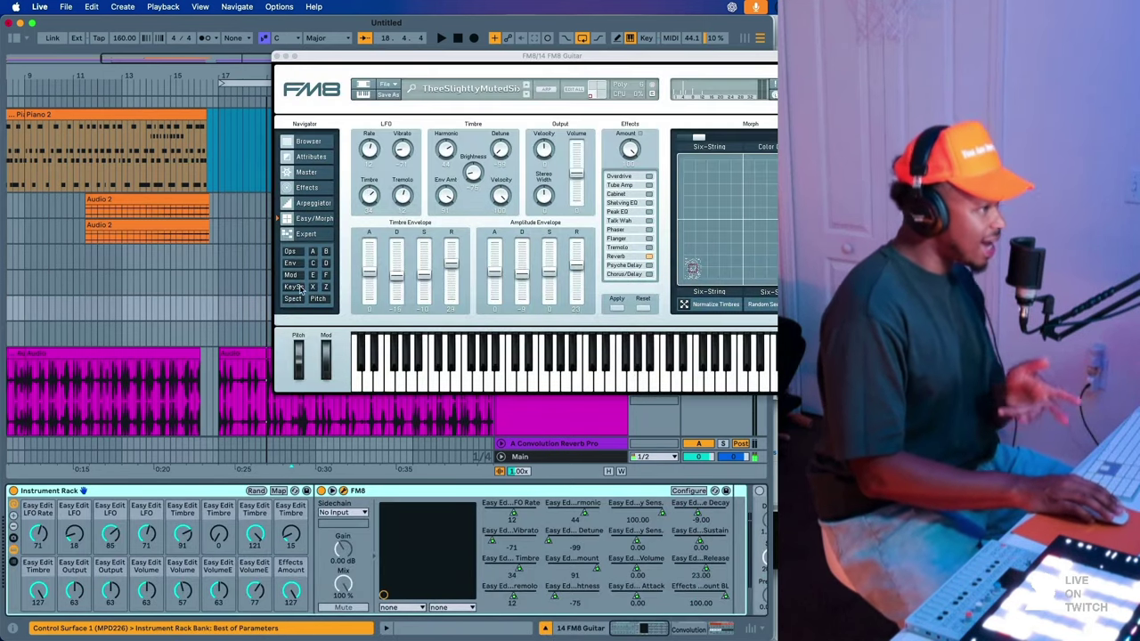
left_click(310, 142)
left_click(708, 215)
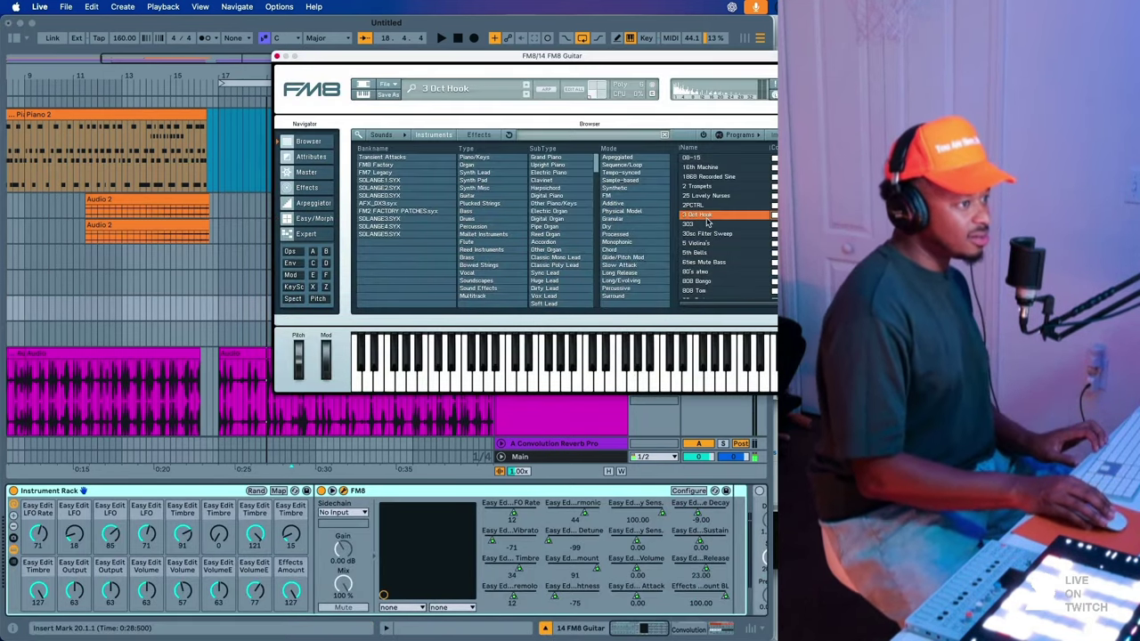
left_click(700, 225)
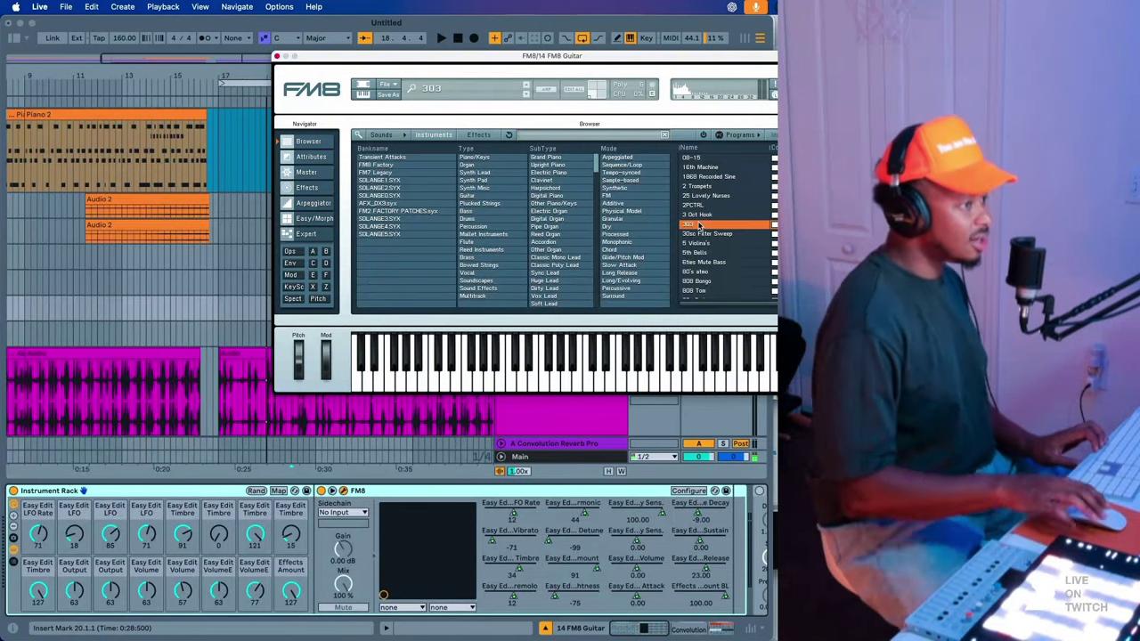
left_click(277, 56)
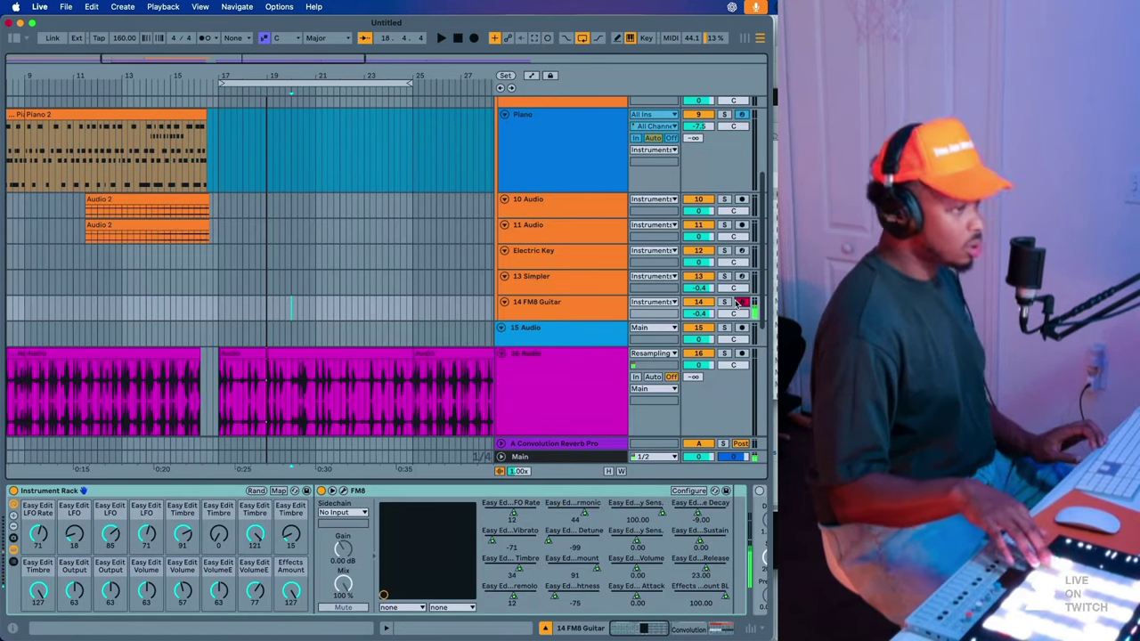
- Duplicate the Bass track to below the 14 FM8 Guitar track and load the 303 variation in its bass rack
scroll(498, 236, "up", 3)
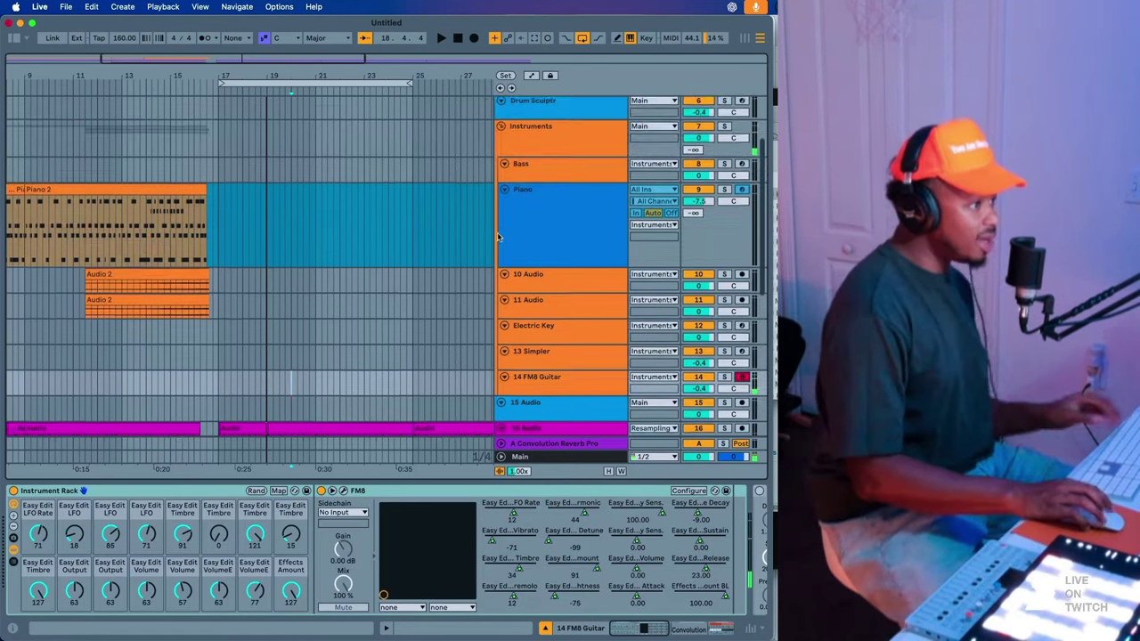
scroll(498, 236, "up", 1)
left_click(525, 198)
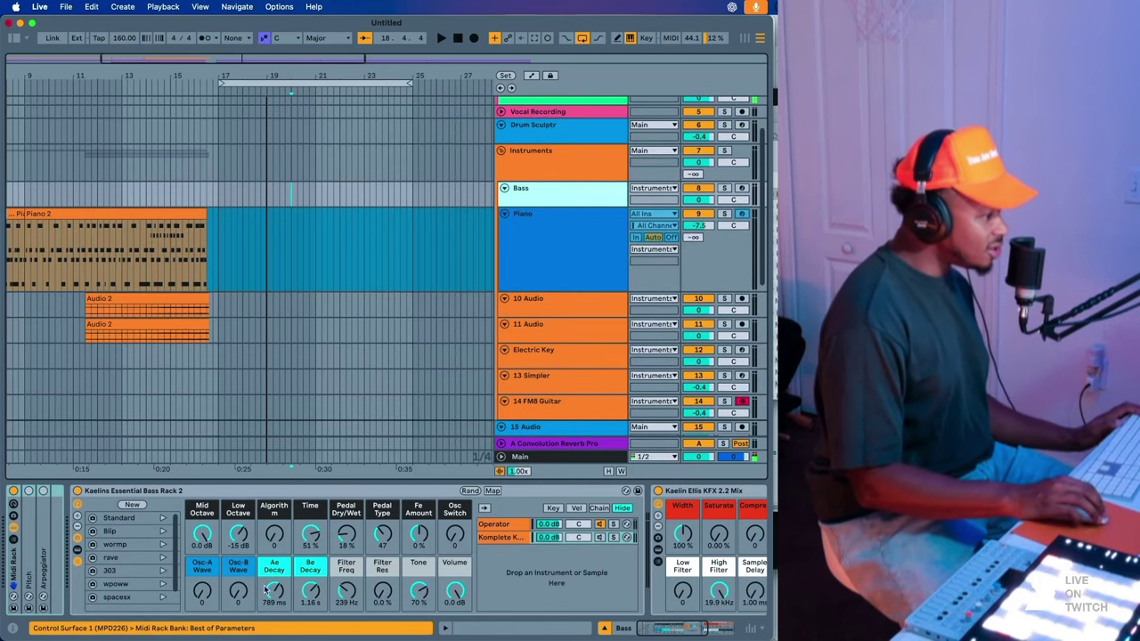
key("super+d")
left_click(124, 575)
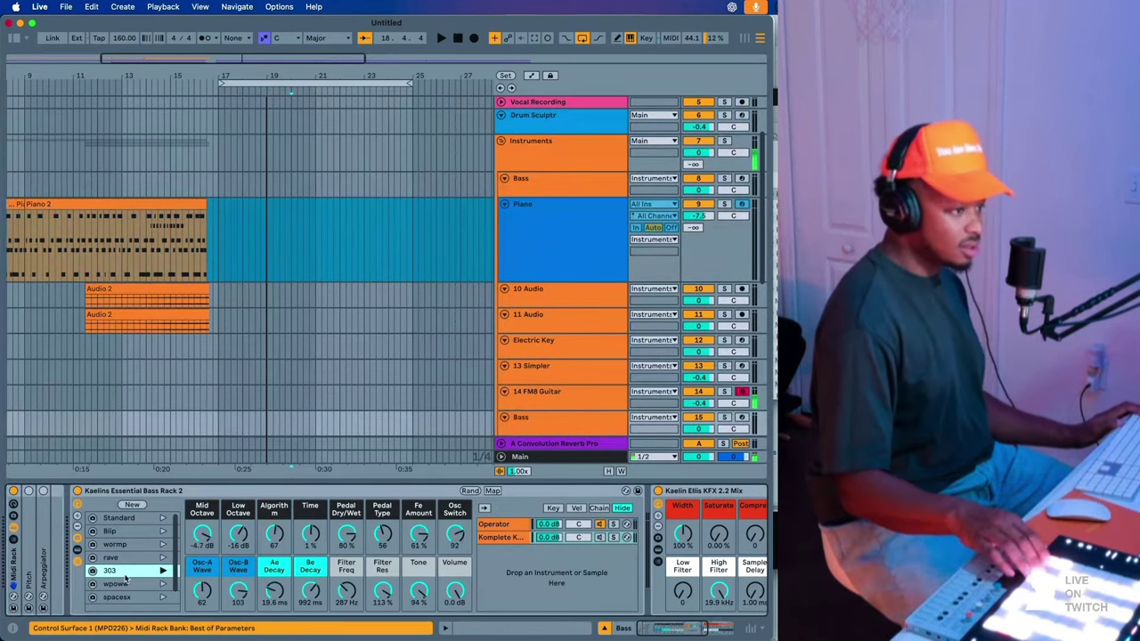
- Set the duplicated bass rack's Pedal Dry/Wet to 0% and Filter Res to 85%, and arm tracks 14 and 15 together
scroll(124, 579, "down", 2)
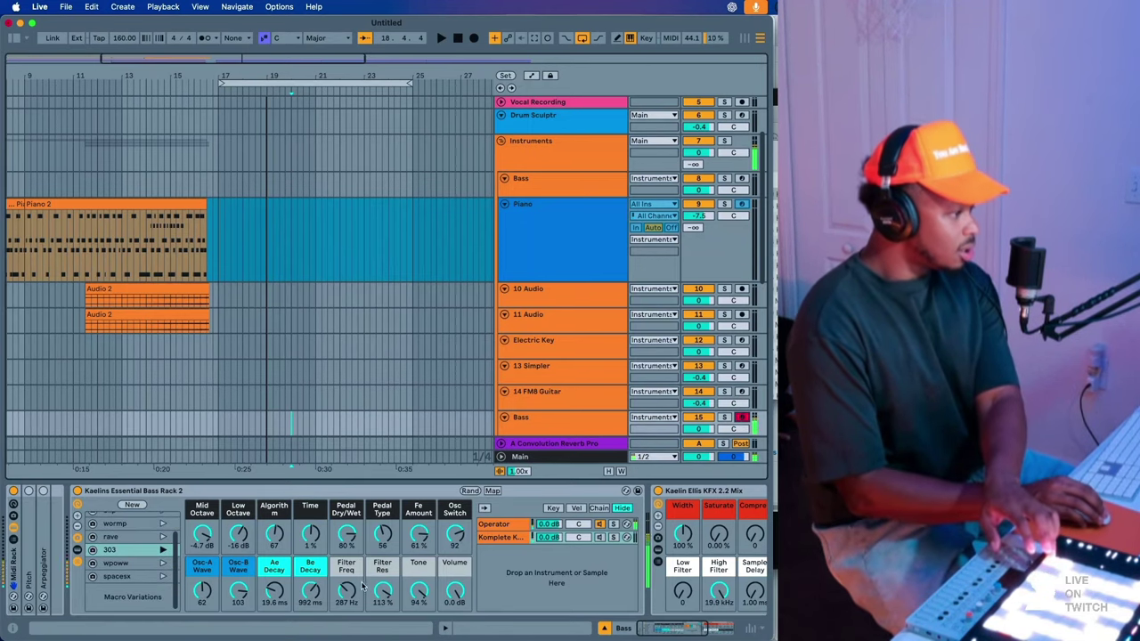
left_click_drag(382, 590, 383, 599)
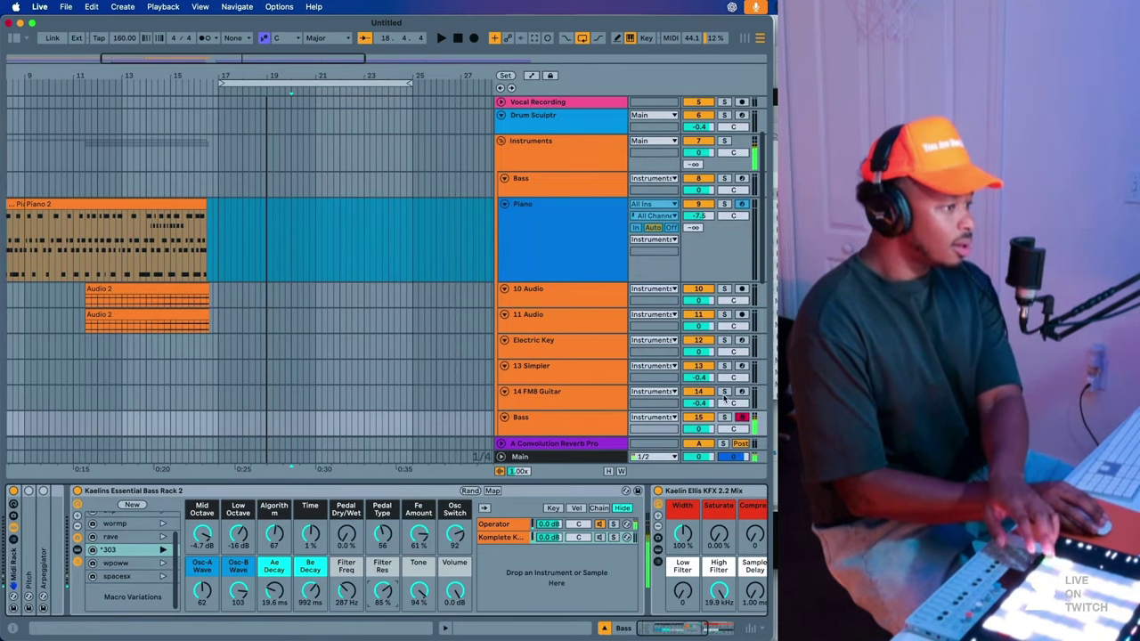
left_click(740, 391)
left_click(741, 417)
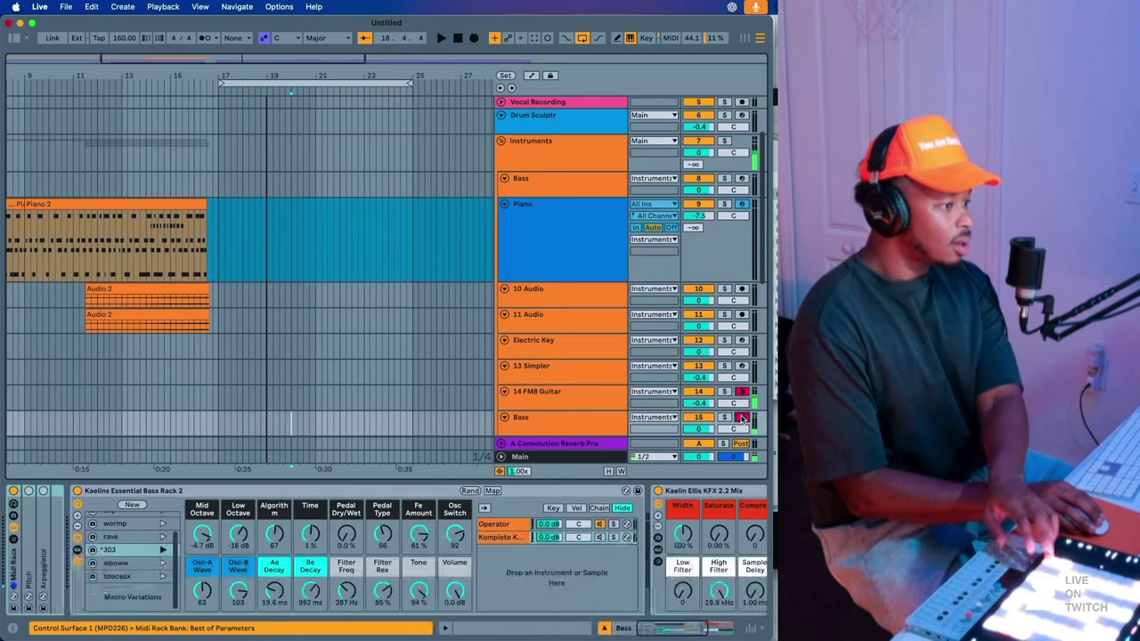
left_click(600, 434)
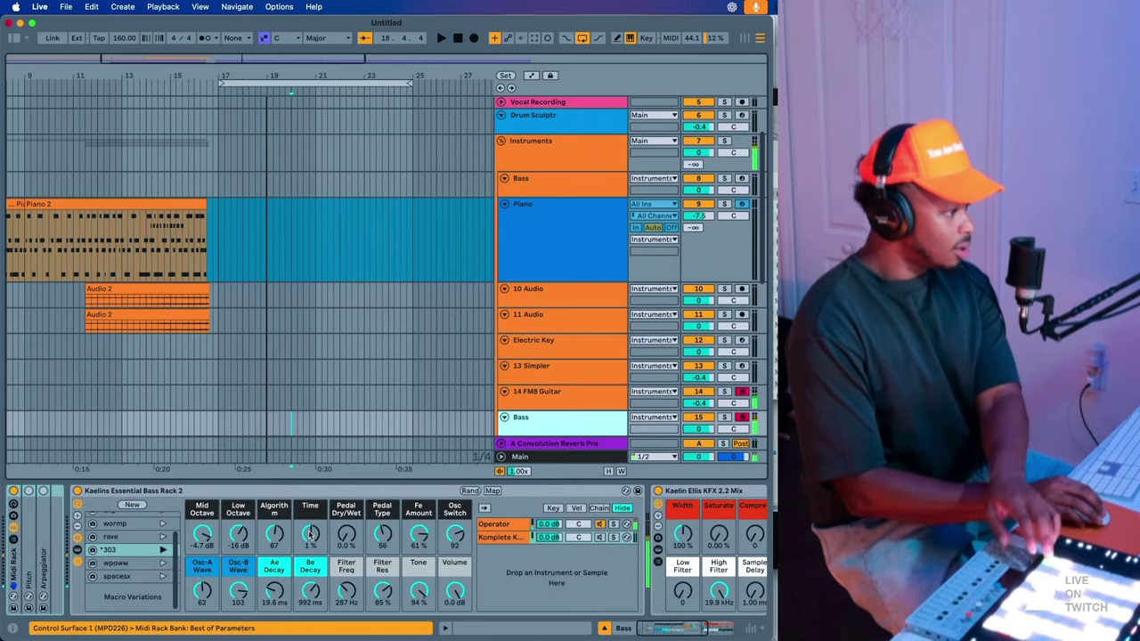
- Set the bass rack's Time to 74% and Filter Freq to about 485 Hz, and lower the 14 FM8 Guitar track volume to -11.4 dB
left_click(310, 535)
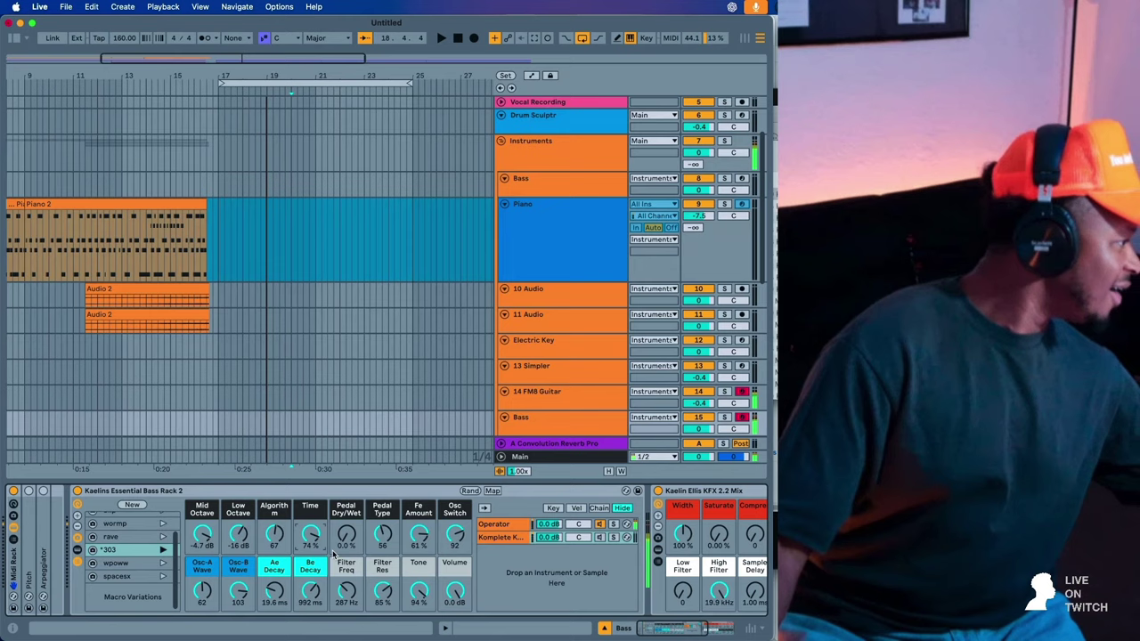
mouse_move(347, 591)
left_mouse_down()
mouse_move(346, 614)
mouse_move(346, 598)
left_mouse_up()
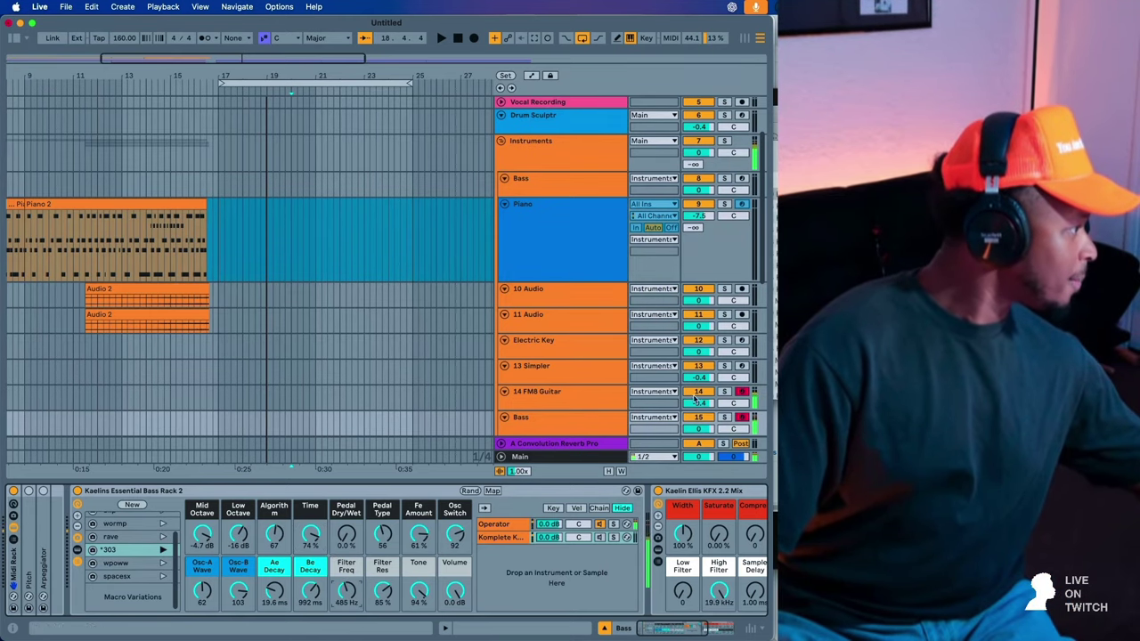
left_click_drag(697, 404, 697, 412)
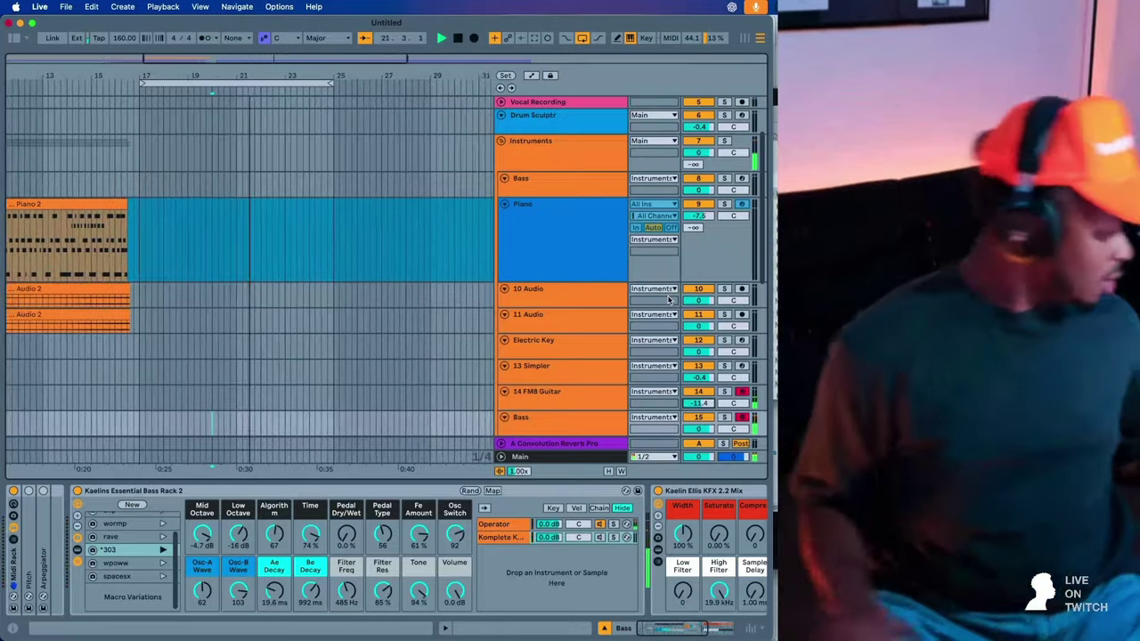
- Try recording a MIDI take on the 14 FM8 Guitar and duplicated Bass tracks over bars 17–25, stop, and undo the take
key("space")
key("F9")
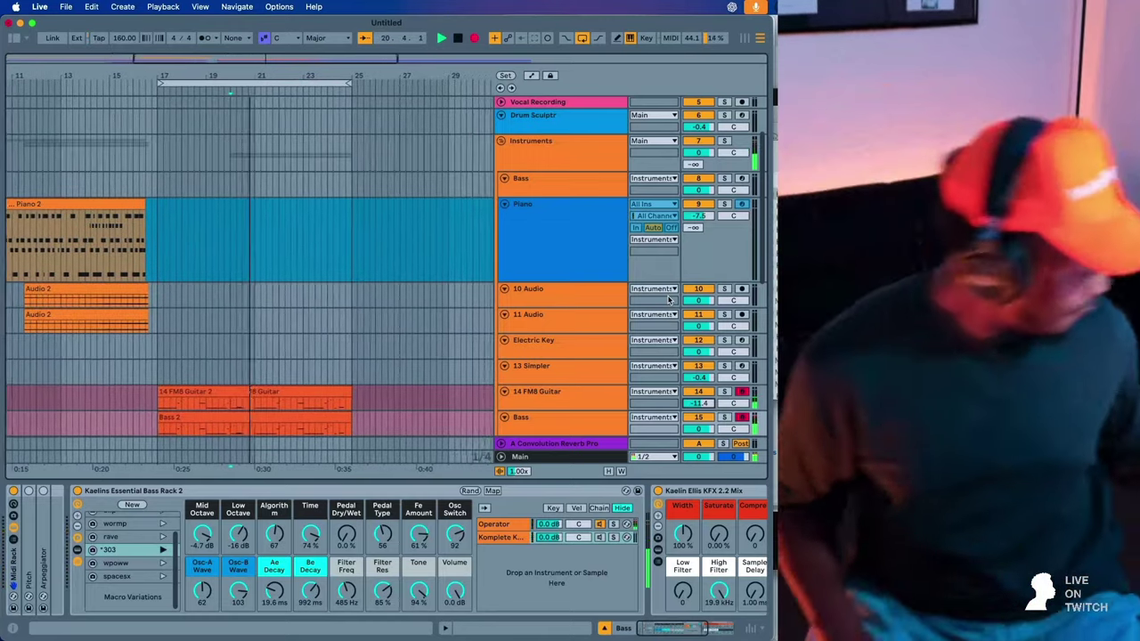
key("space")
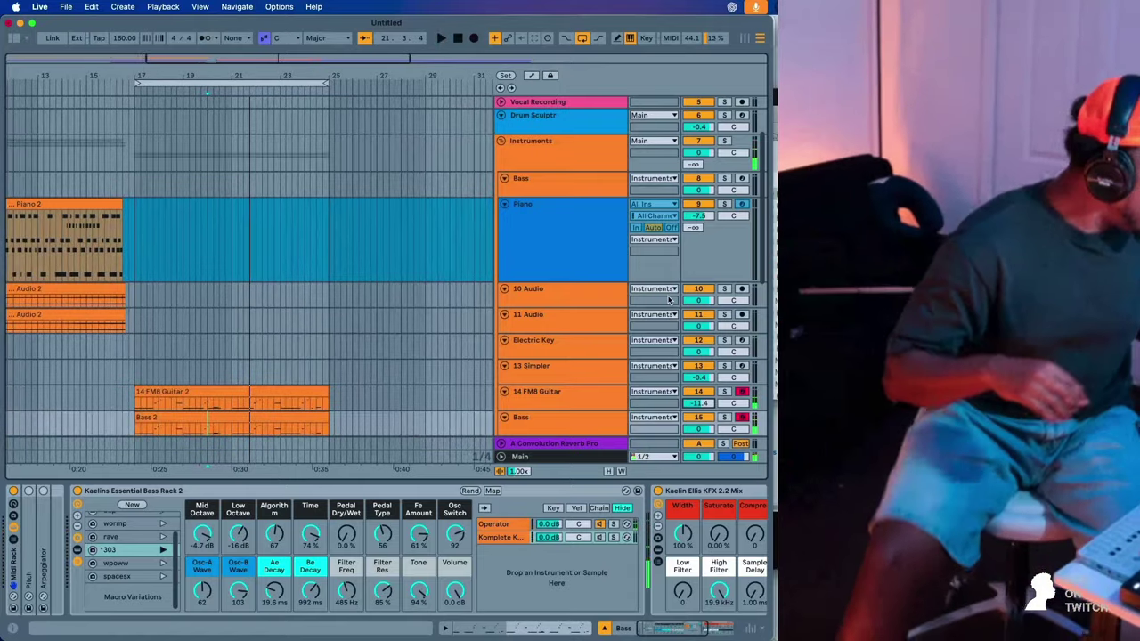
key("super+z")
key("super+z")
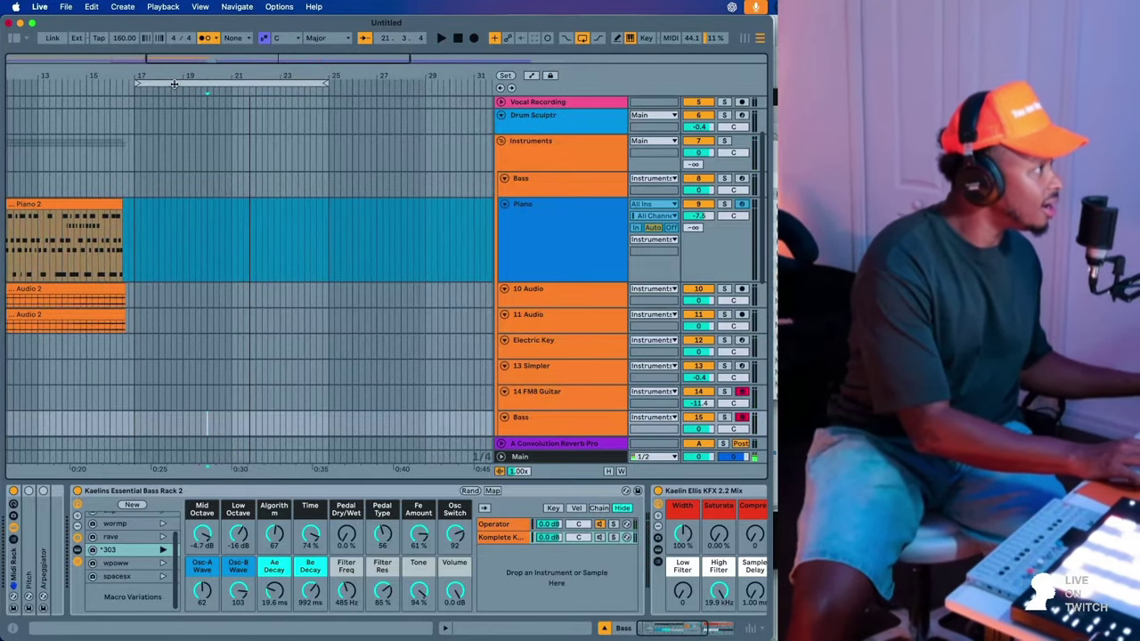
- Record a MIDI take on the 14 FM8 Guitar and duplicated Bass tracks over the looped bars 17–25
left_click(174, 83)
key("F9")
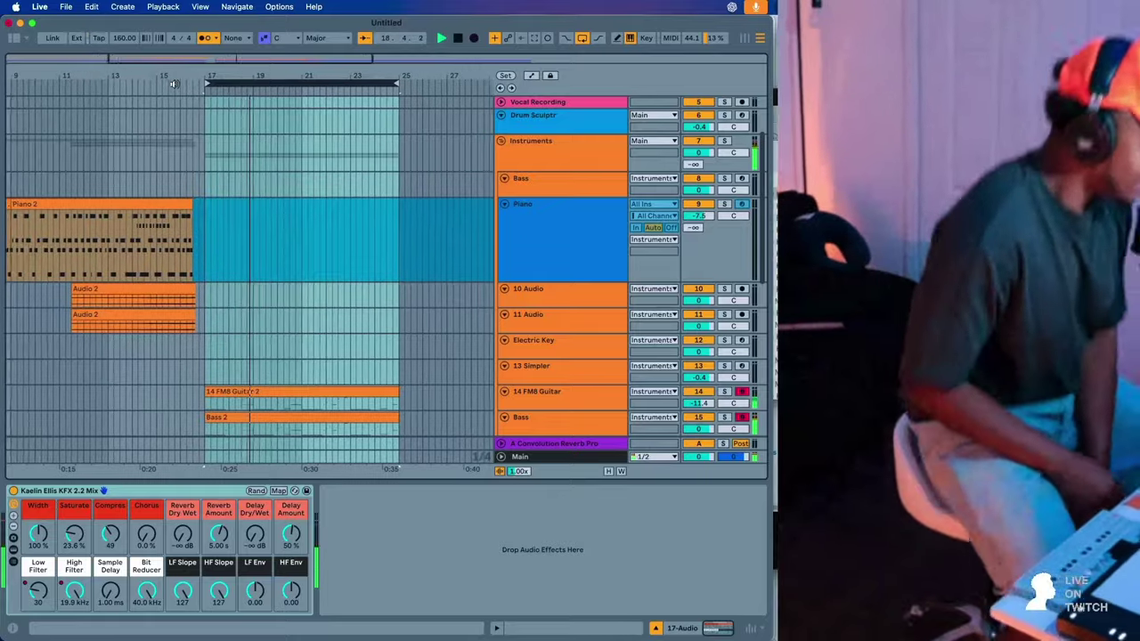
- Select the 18 Urban Echoes clip at bars 17–25 and turn off the metronome
scroll(393, 318, "down", 8)
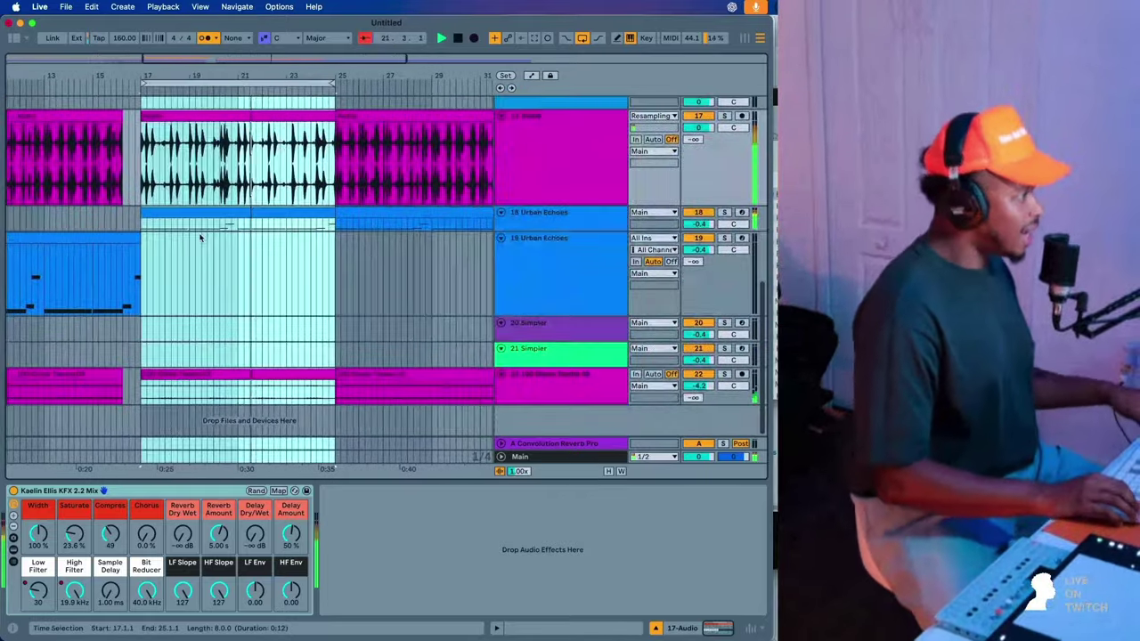
left_click(209, 214)
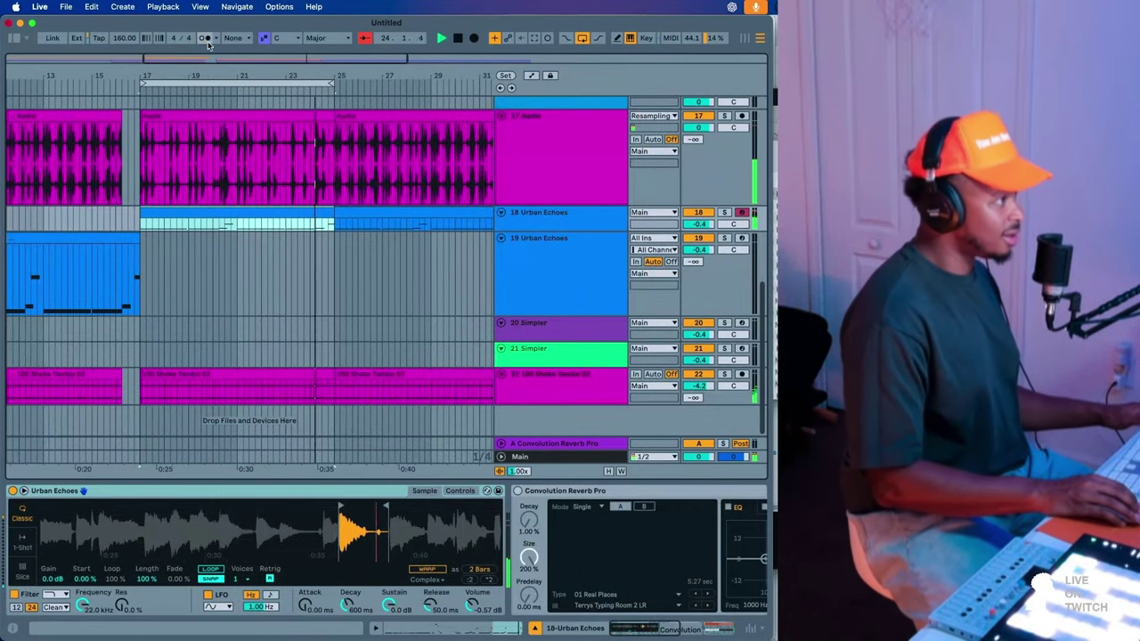
scroll(256, 200, "up", 3)
scroll(257, 203, "down", 3)
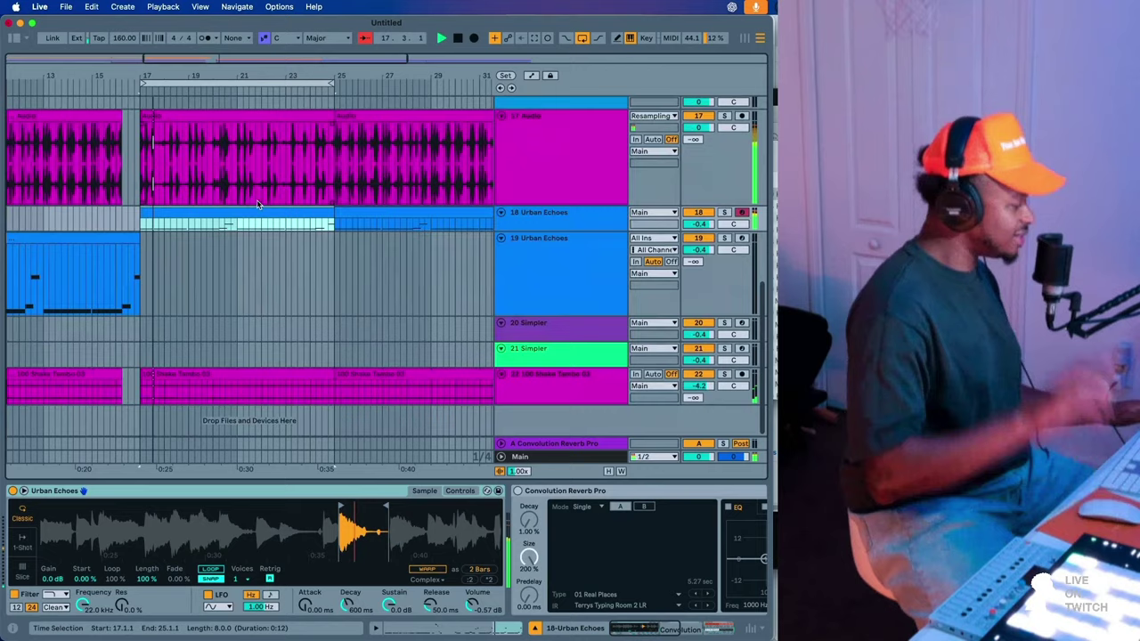
scroll(256, 205, "left", 2)
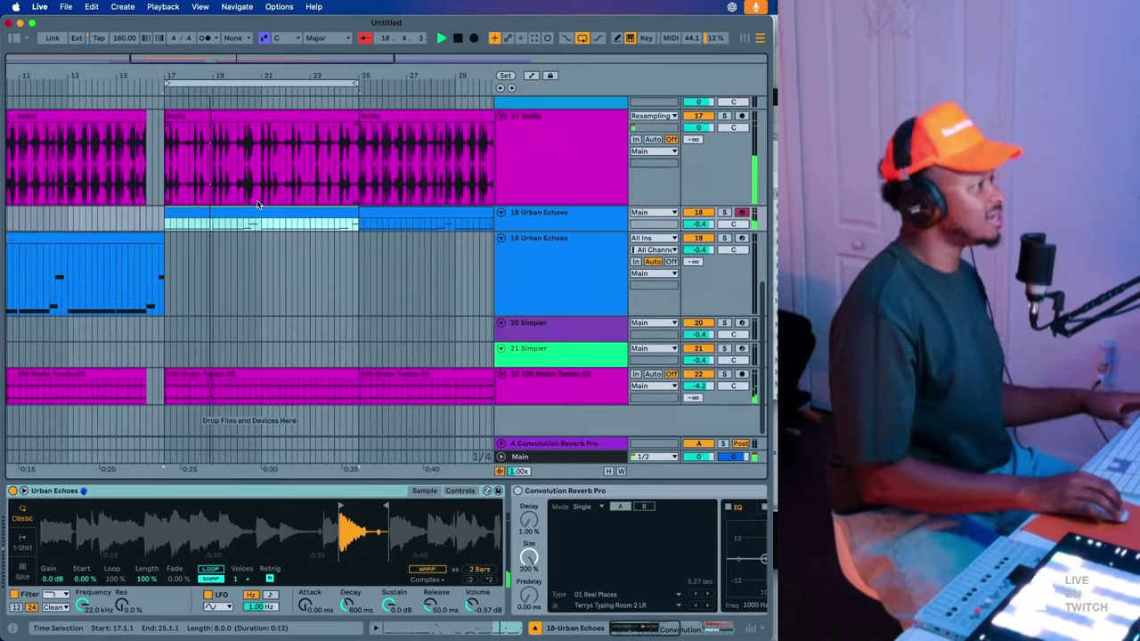
- Duplicate the time of bars 17–25, shorten the loop to bars 25–33, and stop playback
left_click(258, 84)
right_click(258, 84)
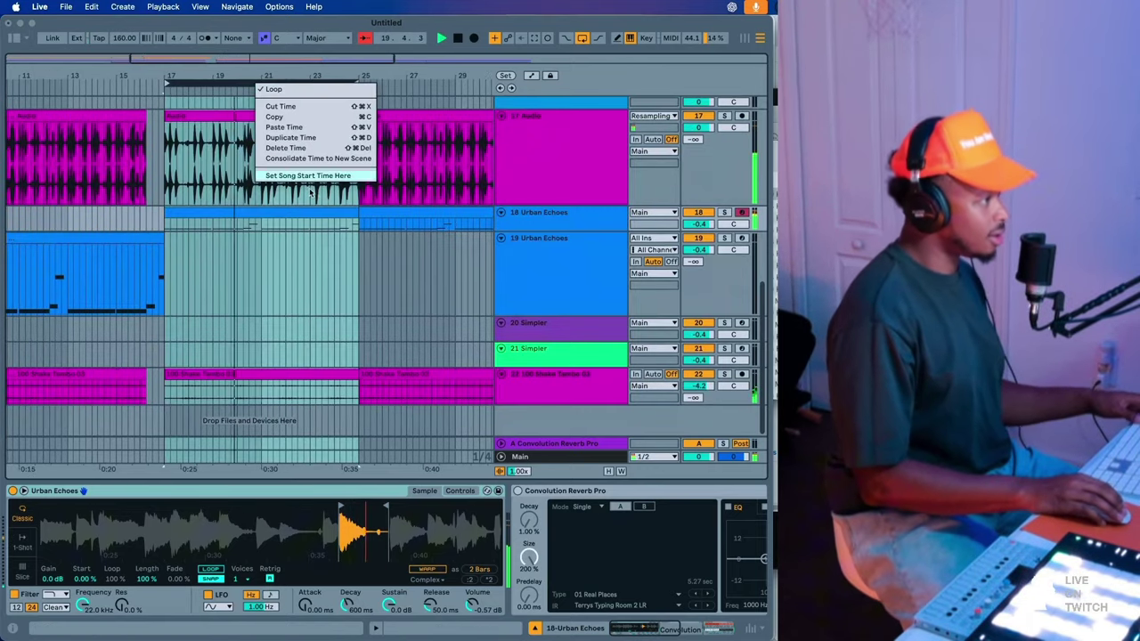
left_click(290, 138)
left_click(446, 143)
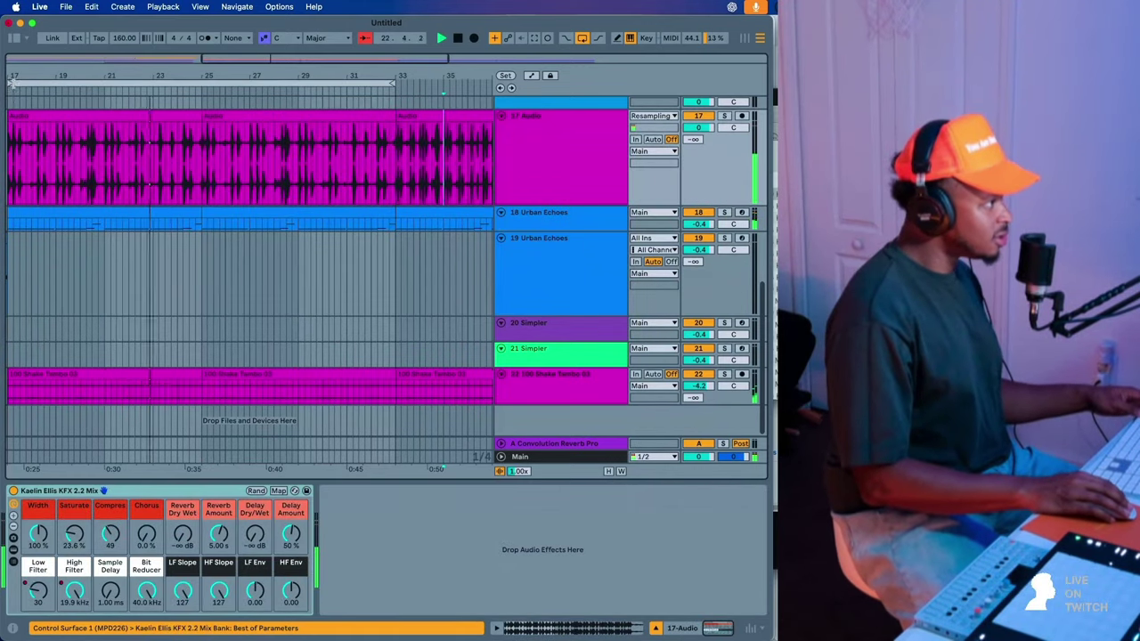
left_click_drag(13, 83, 204, 83)
key("space")
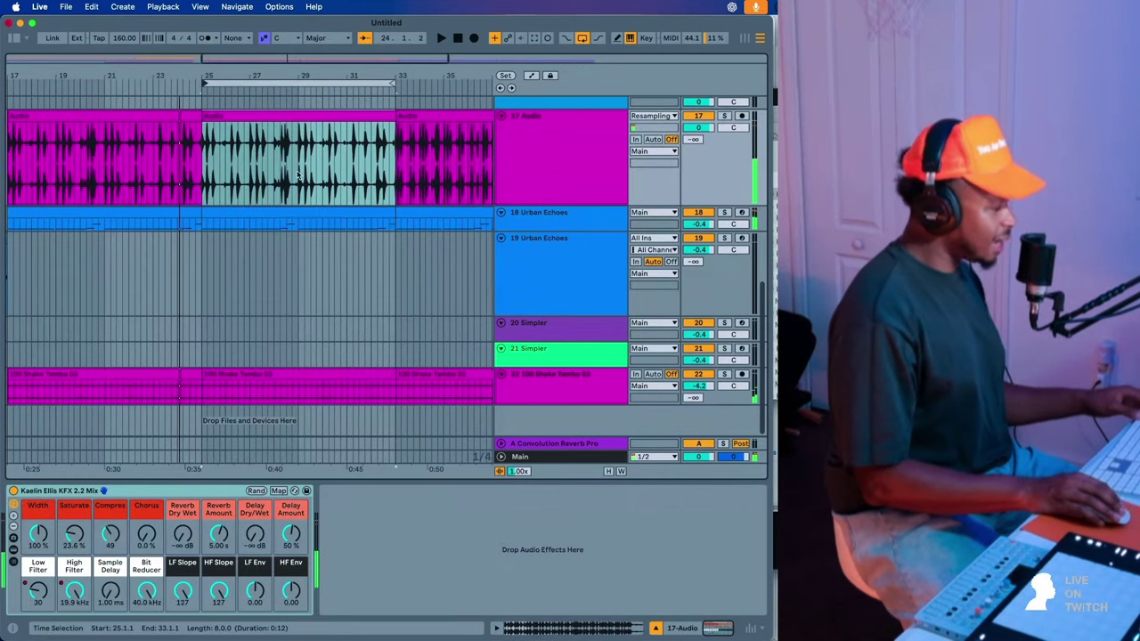
- Duplicate the 17 Audio track and halve the copied bar 25 clip's warp tempo to 138.18 BPM, then play it
left_click(523, 185)
key("super+d")
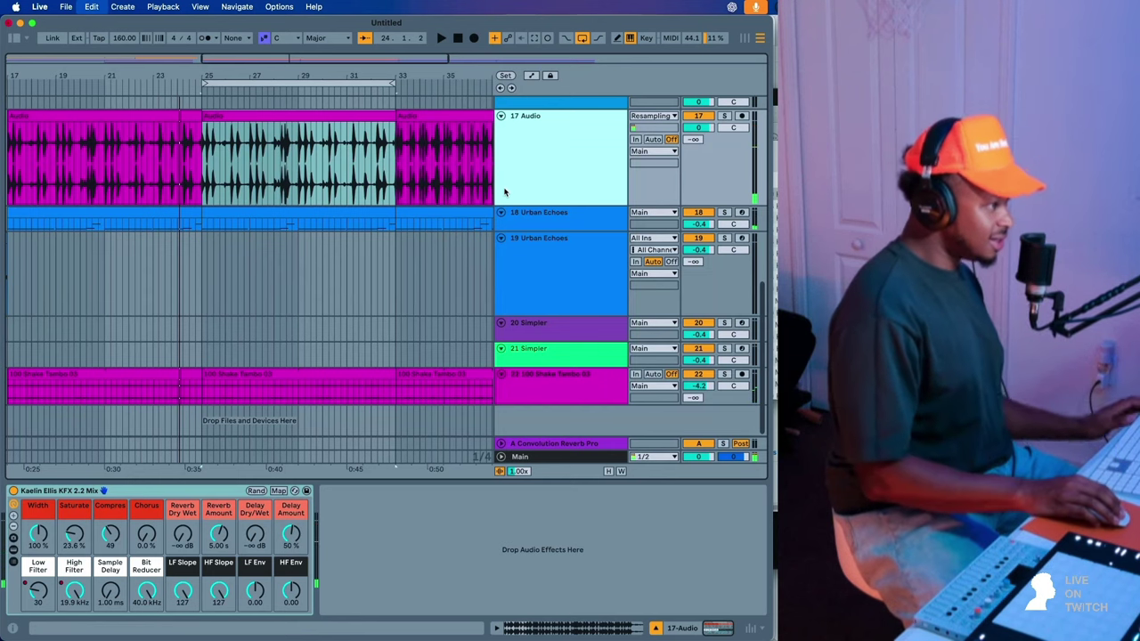
left_click(336, 202)
left_click(169, 212)
double_click(212, 215)
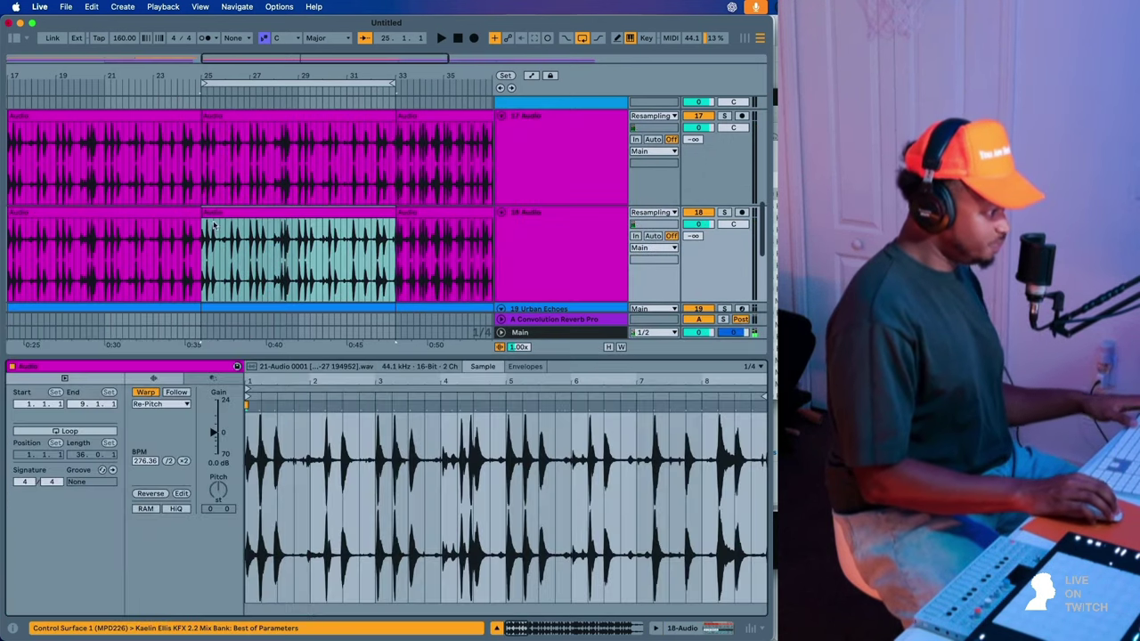
left_click(168, 462)
key("space")
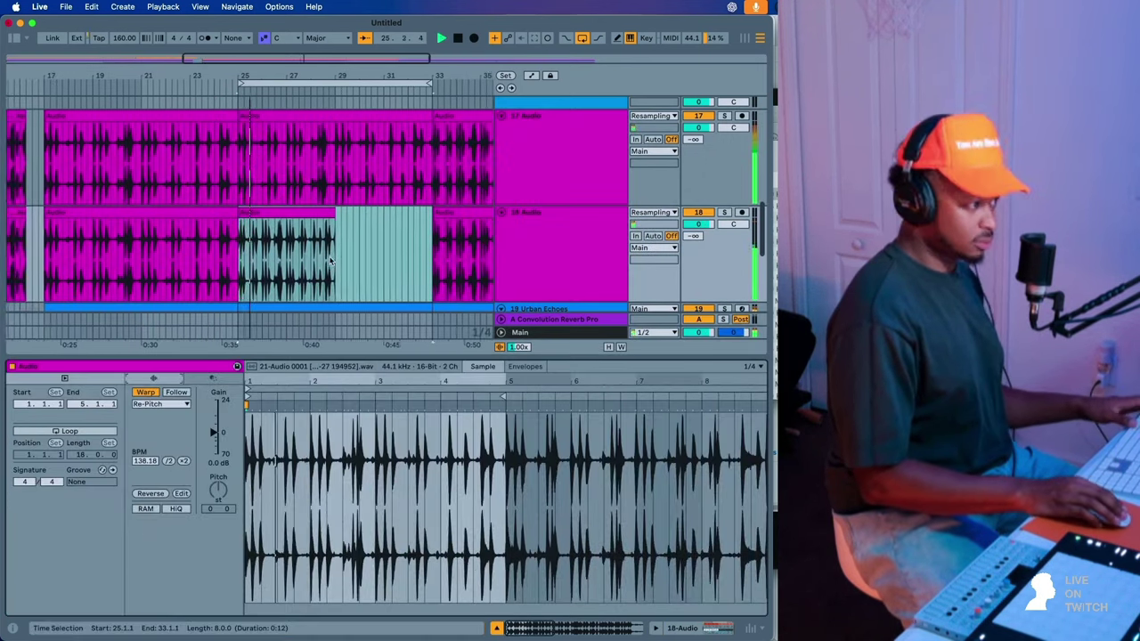
- Set the 1.1.1 position of the duplicated track's bar 25 clip at the first hit of its waveform
left_click(311, 215)
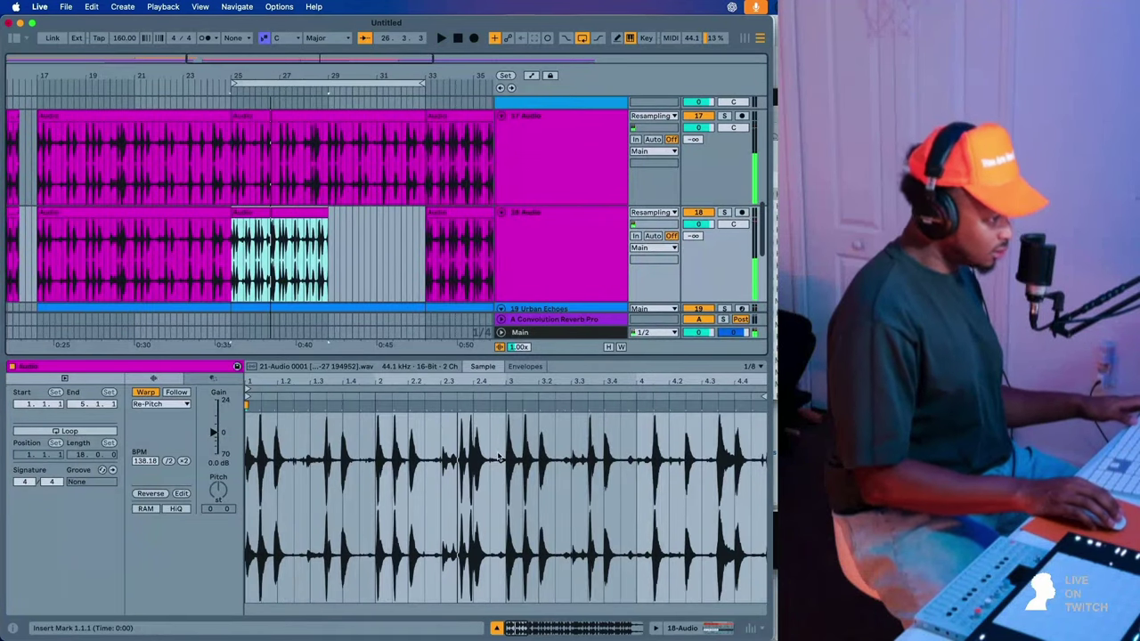
left_click_drag(525, 398, 525, 415)
scroll(526, 415, "right", 3)
double_click(680, 406)
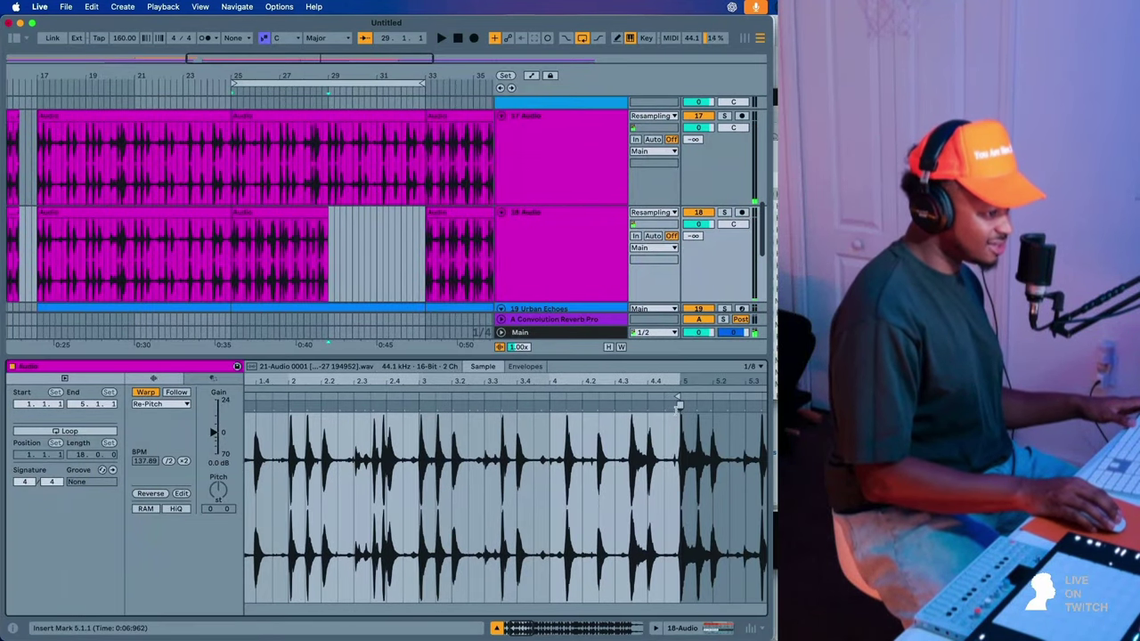
scroll(677, 414, "left", 3)
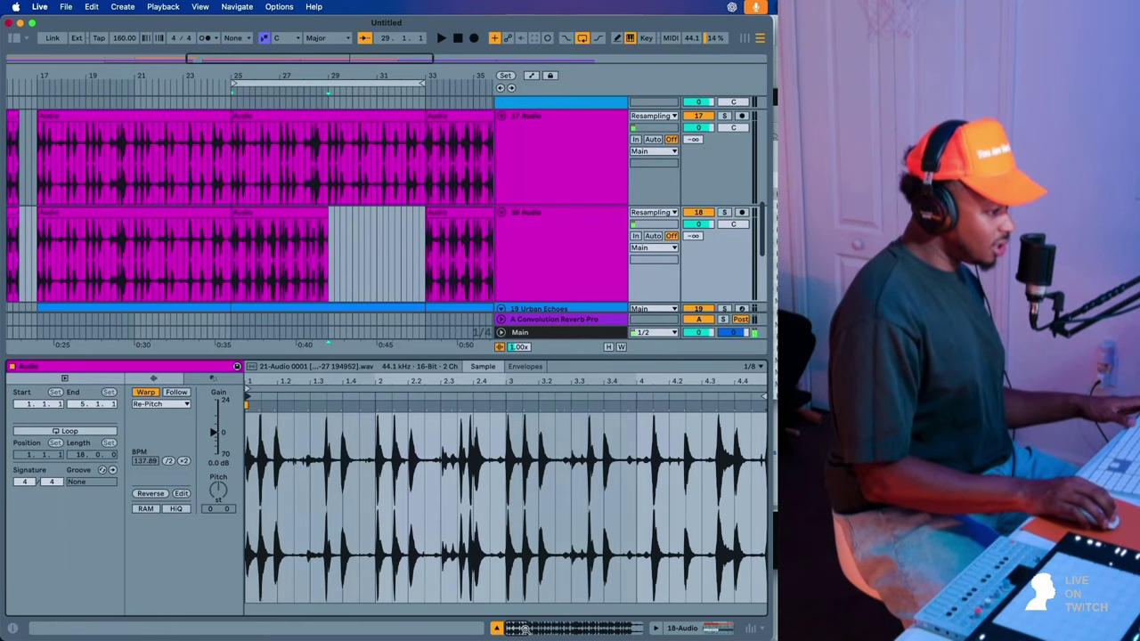
left_click_drag(525, 628, 526, 639)
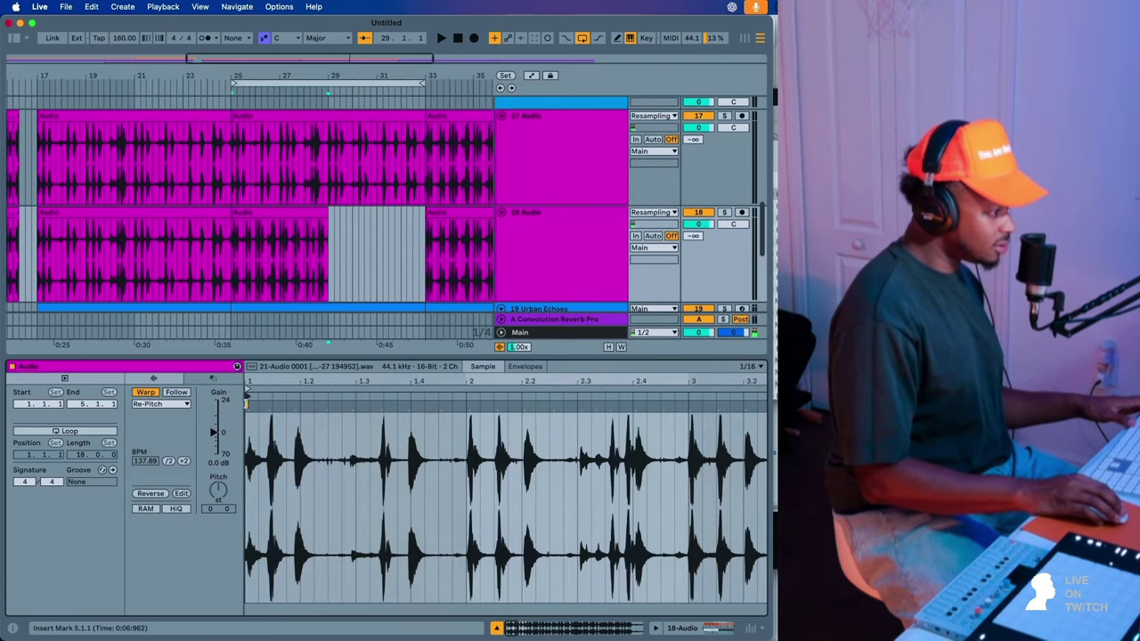
left_click(249, 407)
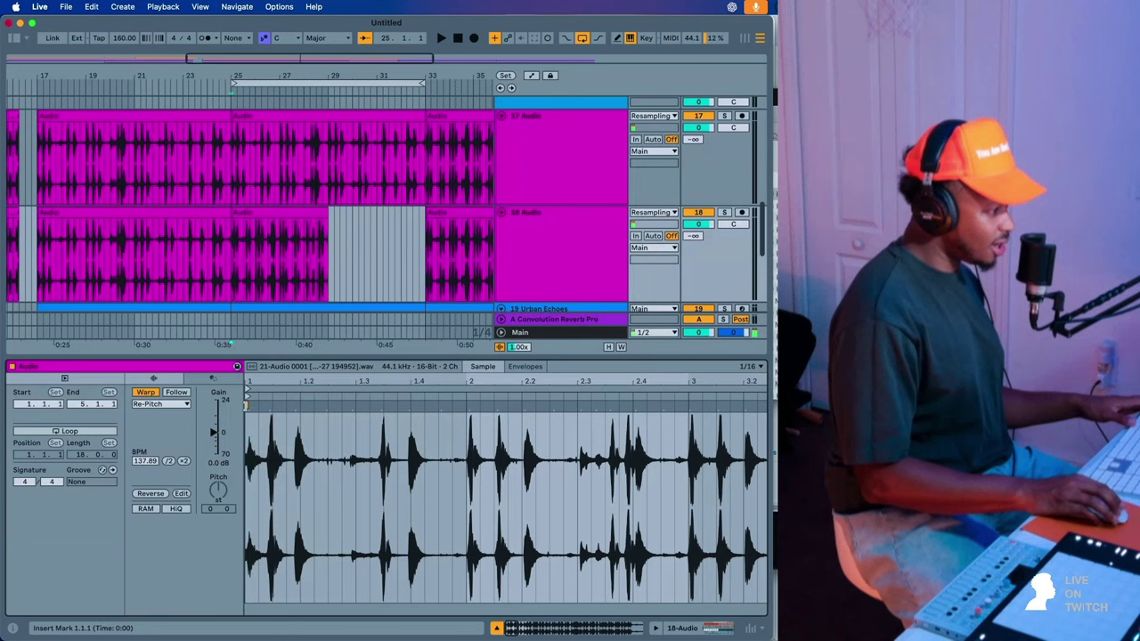
left_click_drag(505, 621, 504, 637)
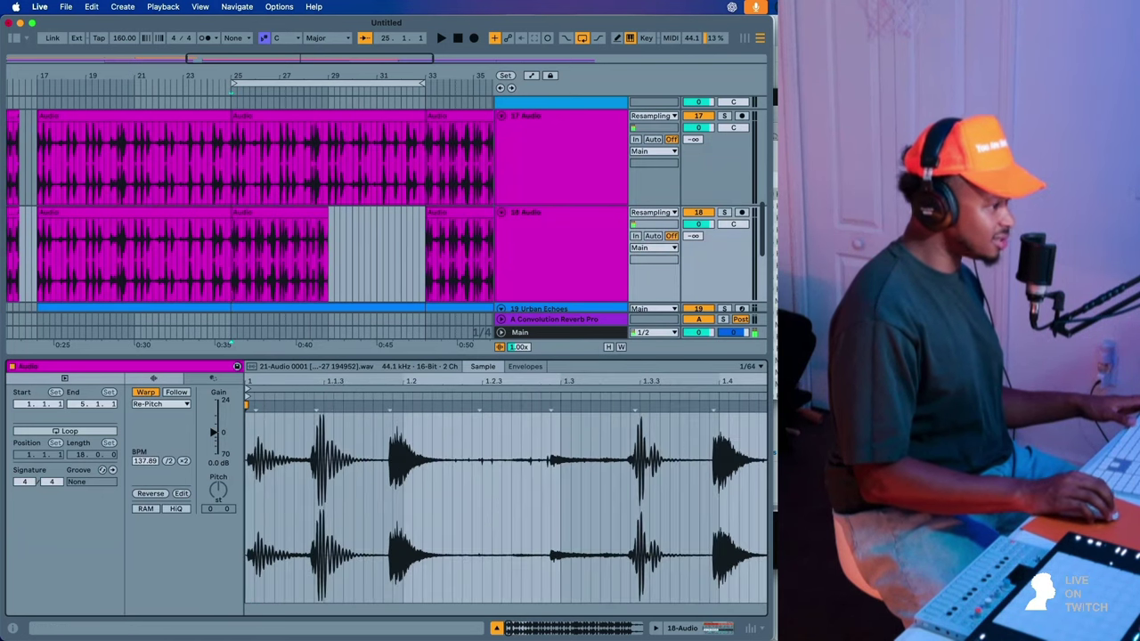
right_click(249, 446)
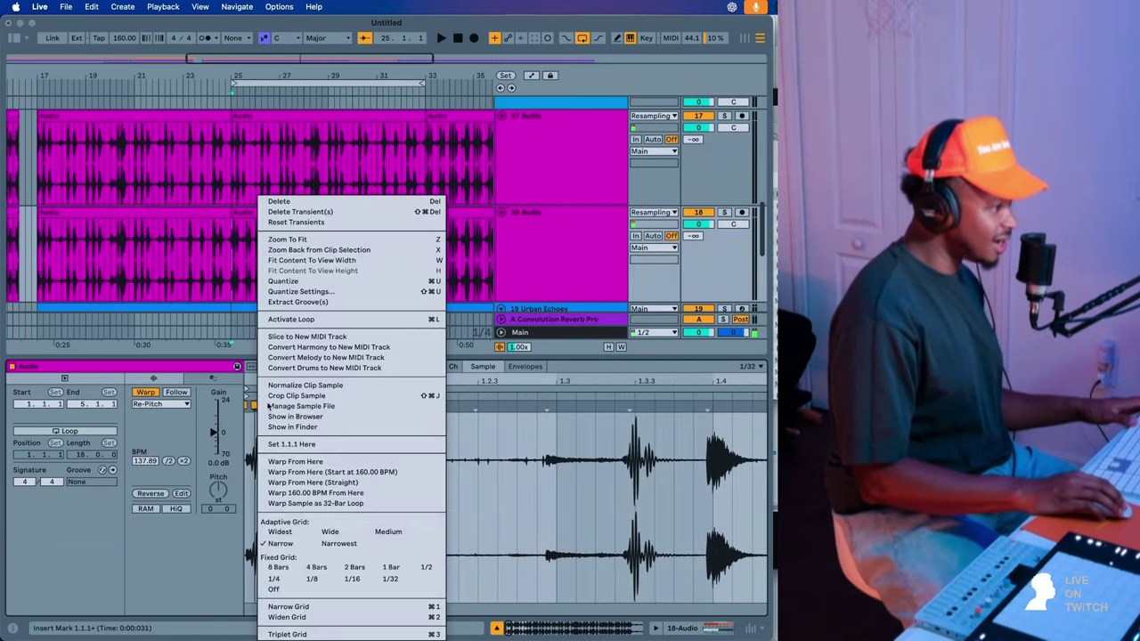
left_click(288, 443)
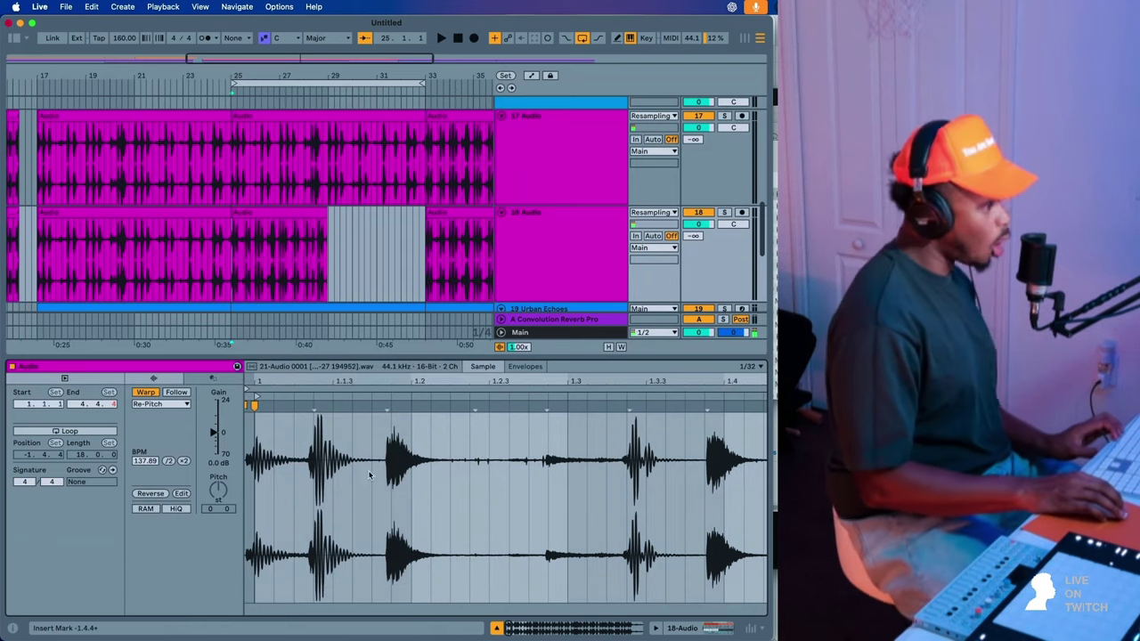
- Solo the duplicated audio track and warp the clip's hit just before beat 2 onto 1.2.1 while auditioning it
left_click_drag(386, 406, 391, 406)
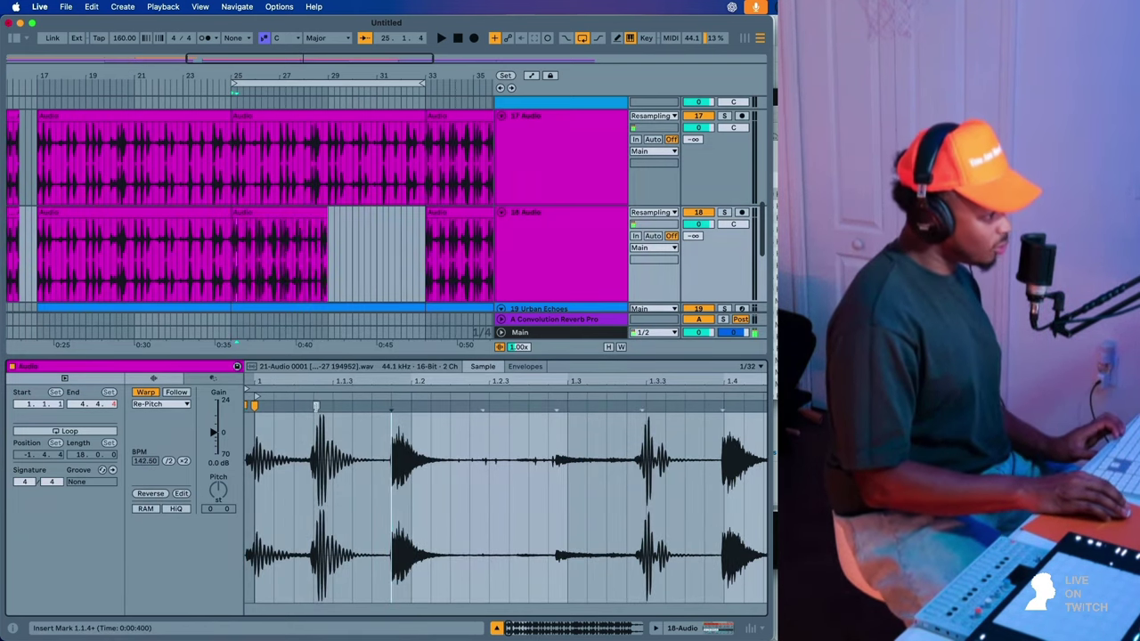
left_click(725, 212)
key("space")
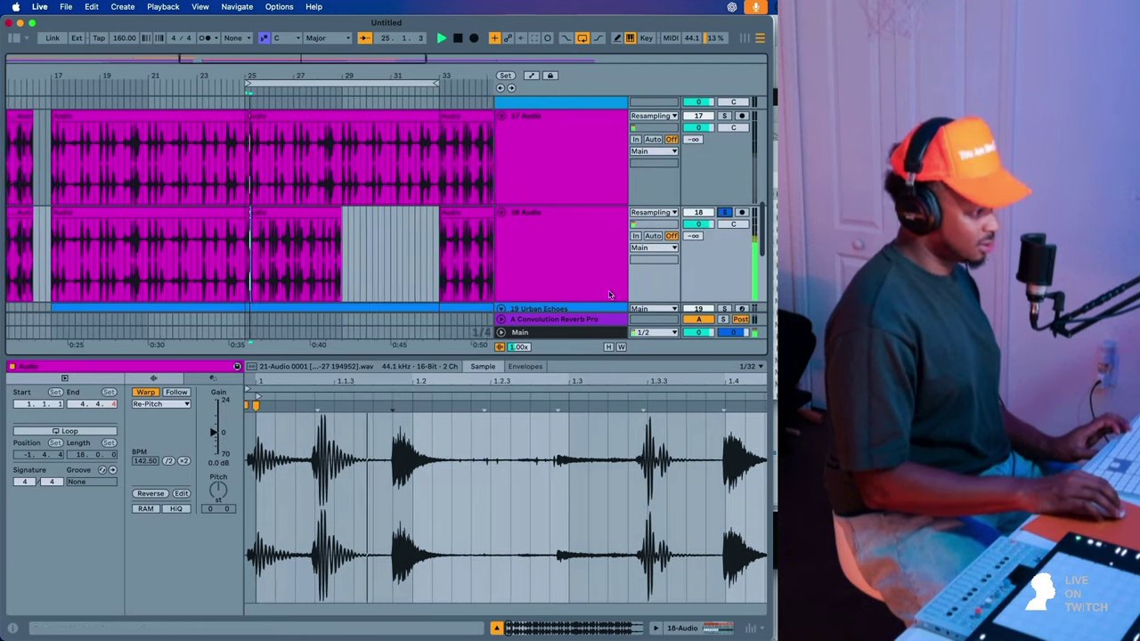
key("space")
left_click_drag(356, 404, 369, 404)
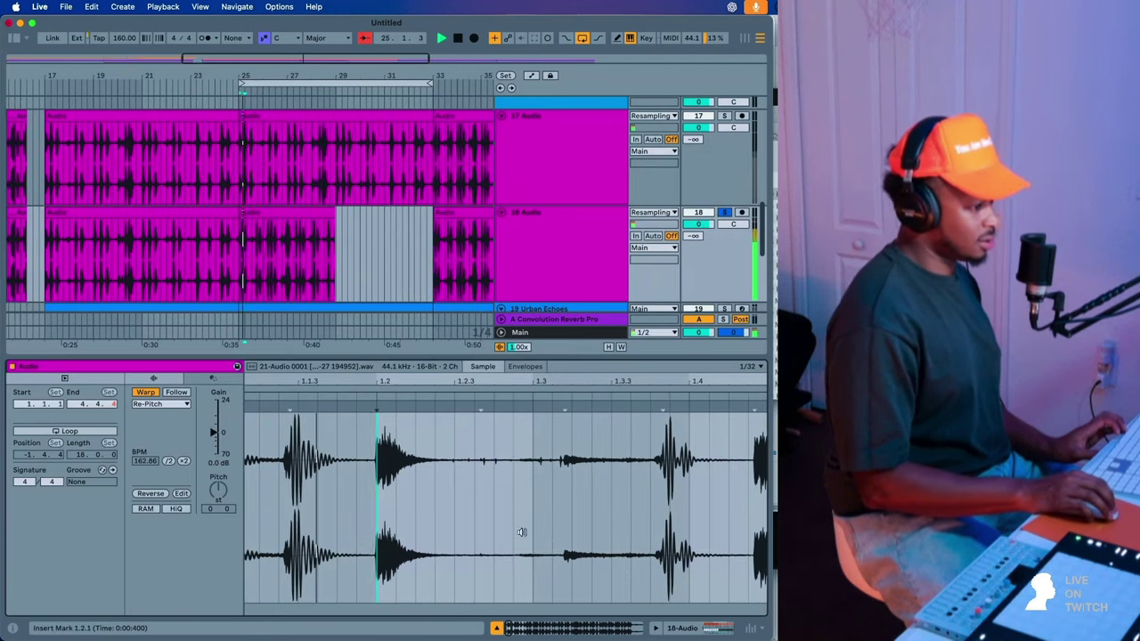
- Add warp markers to the clip that align its hits to 2.1.1, 3.1.1 and 5.1.1
scroll(522, 533, "down", 10)
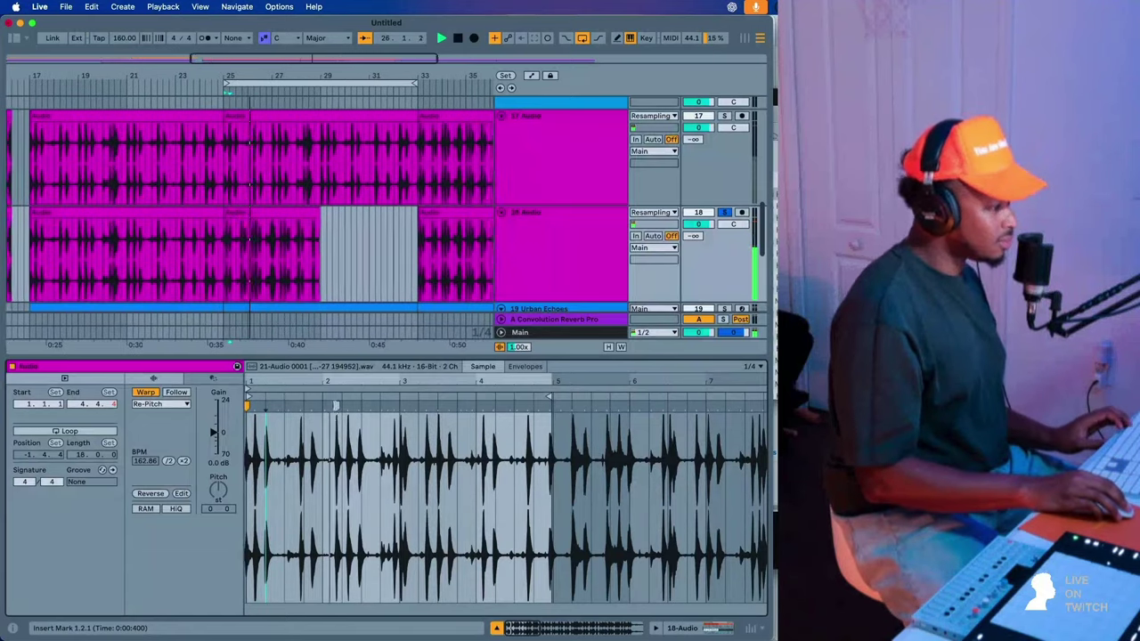
key("space")
left_click_drag(337, 407, 325, 407)
key("space")
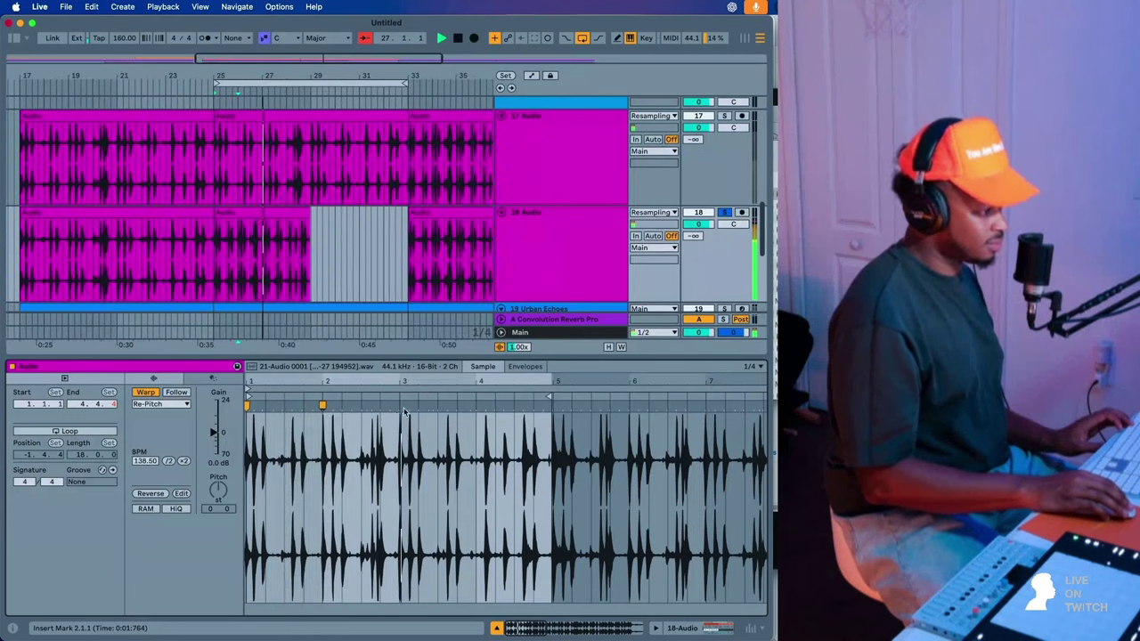
left_click_drag(399, 407, 402, 407)
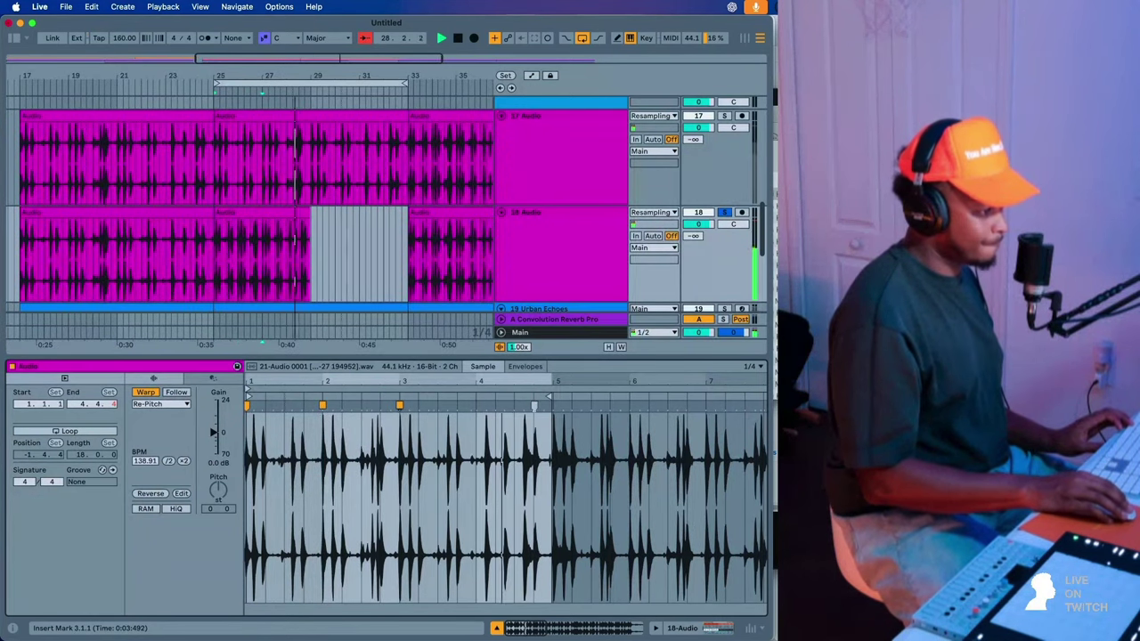
left_click(552, 405)
key("space")
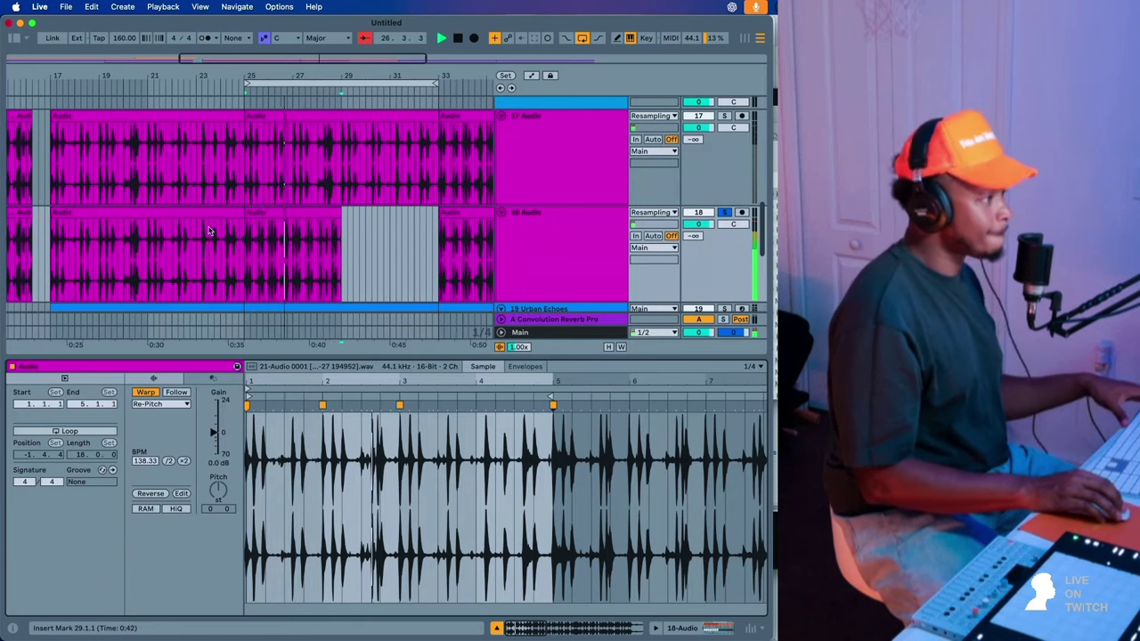
- Show the browser and duplicate the retimed 18 Audio clip at bars 25–29 into bars 29–33
left_click(288, 208)
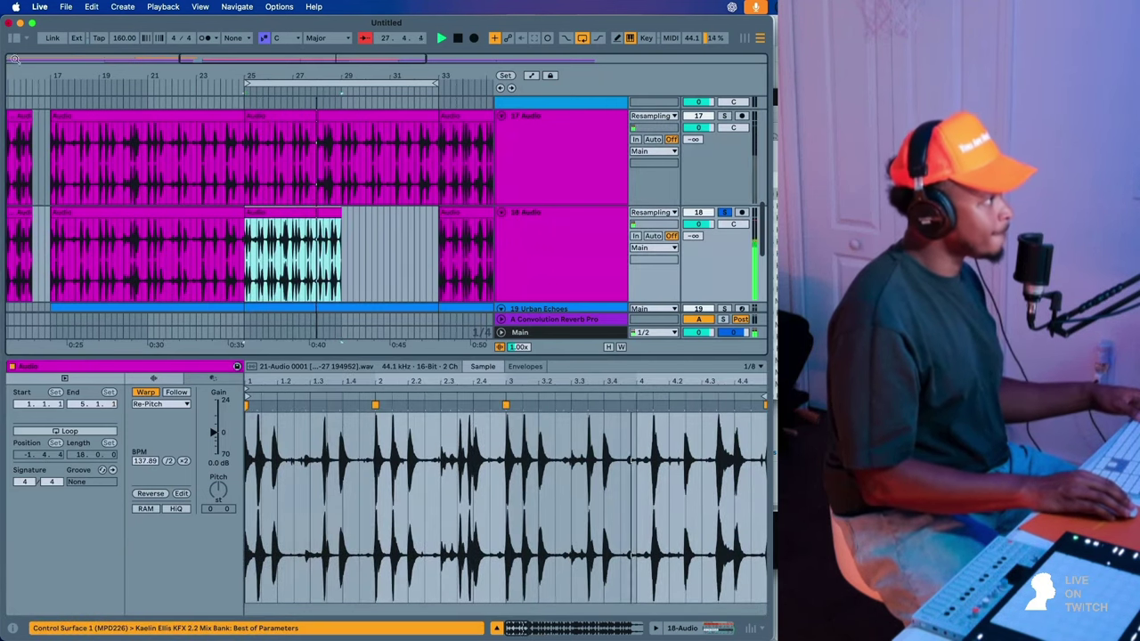
key("super+alt+b")
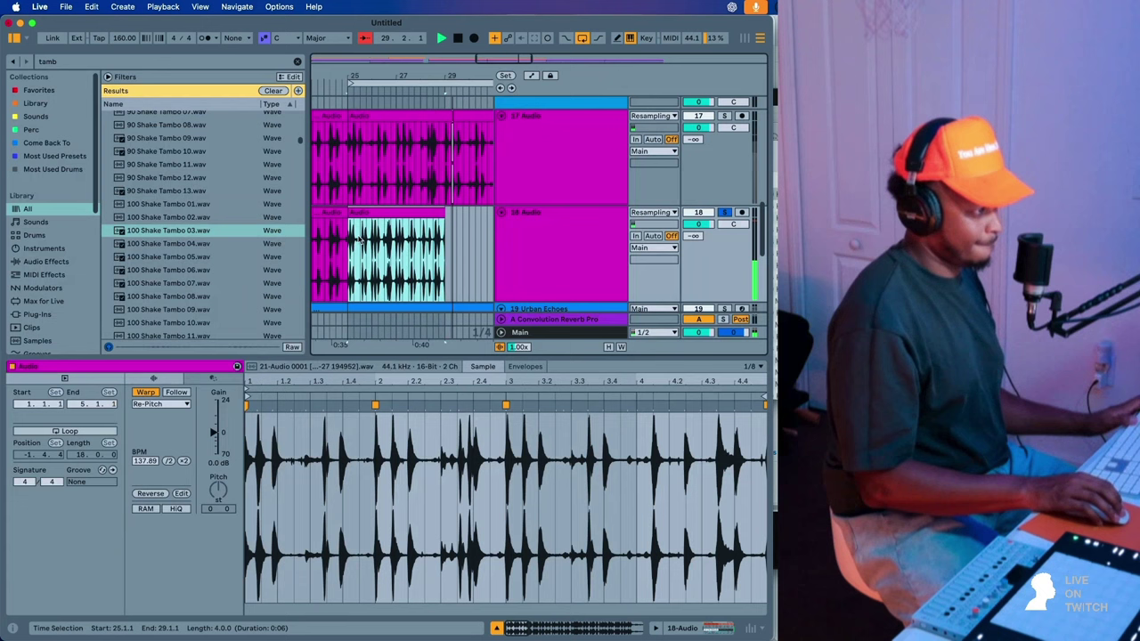
left_click(396, 212)
key("space")
key("space")
key("super+d")
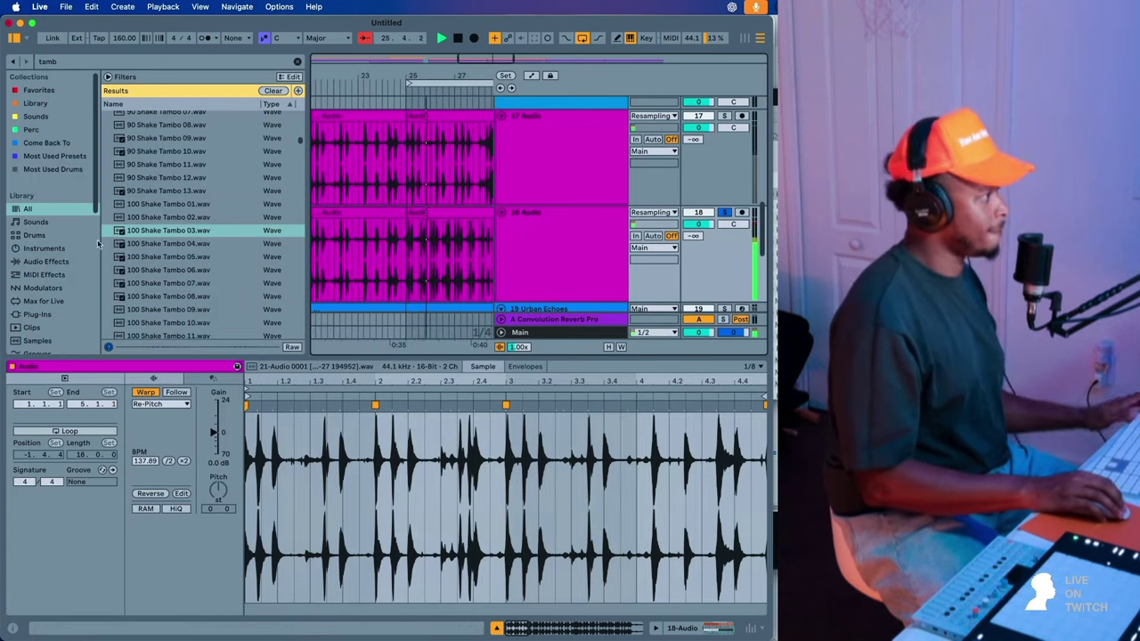
- Clear the tamb search and browse the Audio Effects library
left_click(47, 262)
left_click(296, 62)
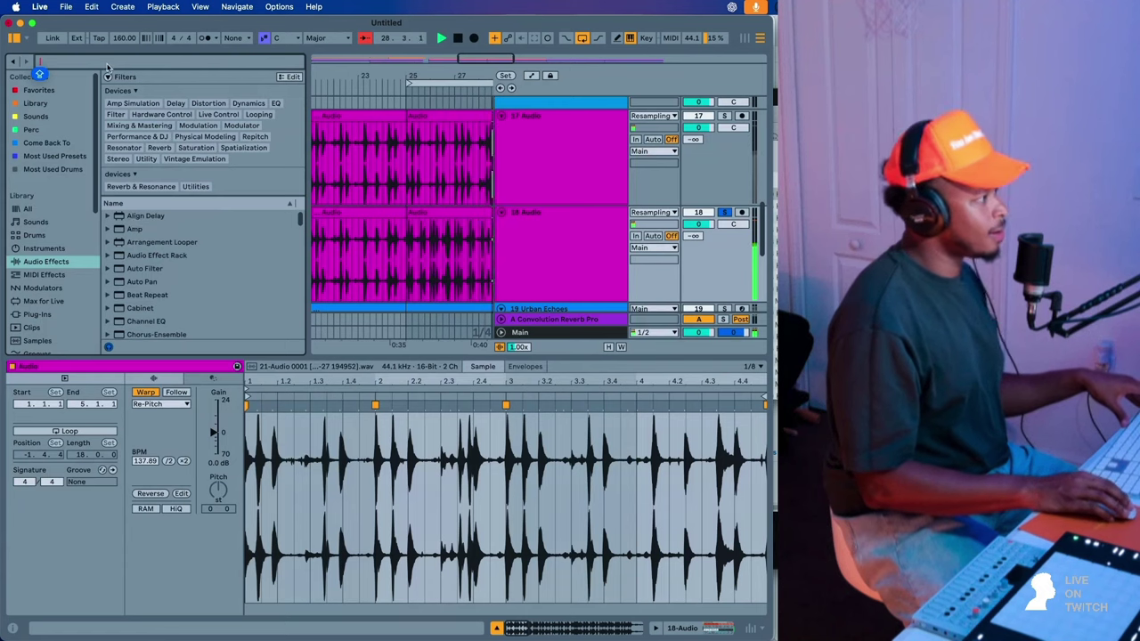
scroll(192, 306, "down", 1)
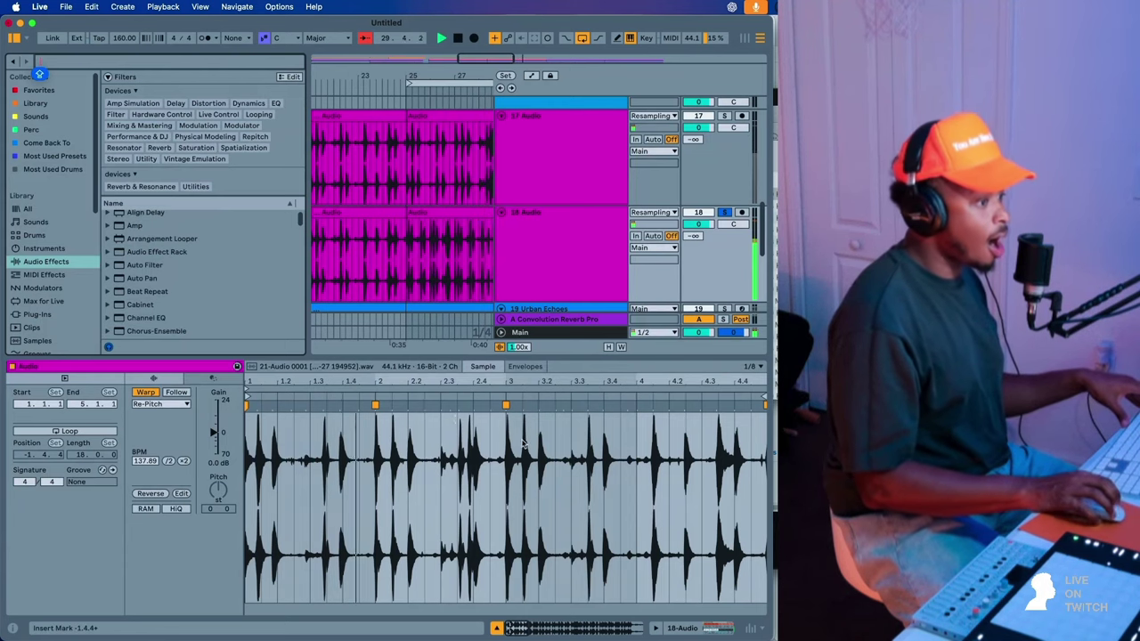
- Add warp markers in the bar 25 clip's first bar, aligning its hits to beats 1.4 and 1.2.1
left_click(438, 208)
double_click(344, 405)
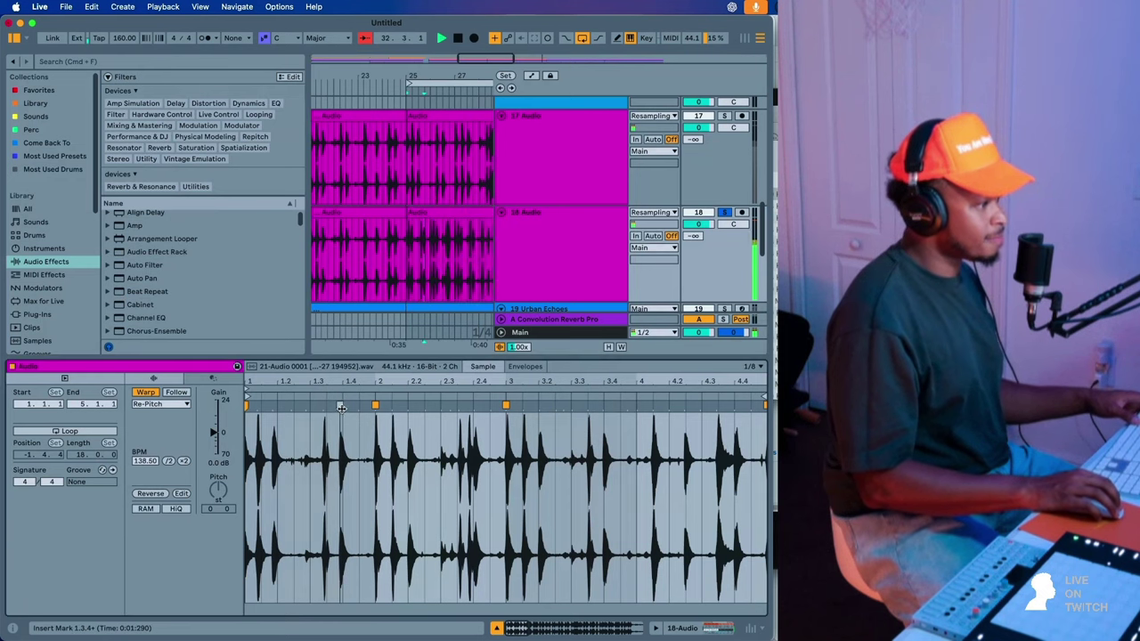
left_click_drag(273, 407, 278, 407)
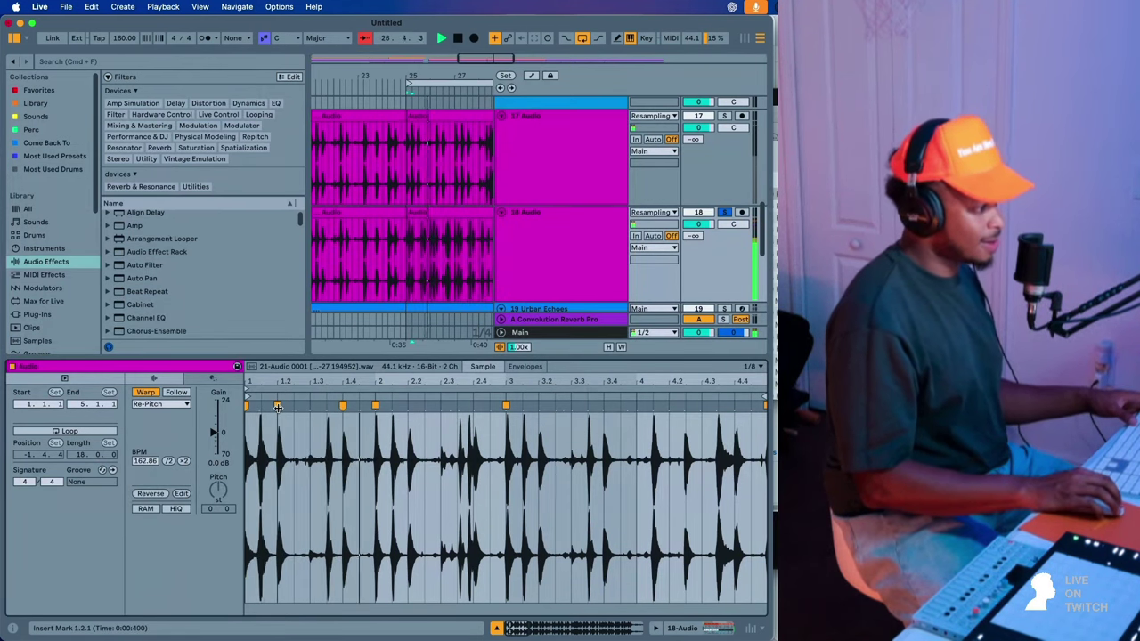
- Set the clip's warp mode to Complex and its pitch to +3 semitones, and play it back
left_click(160, 404)
left_click(159, 460)
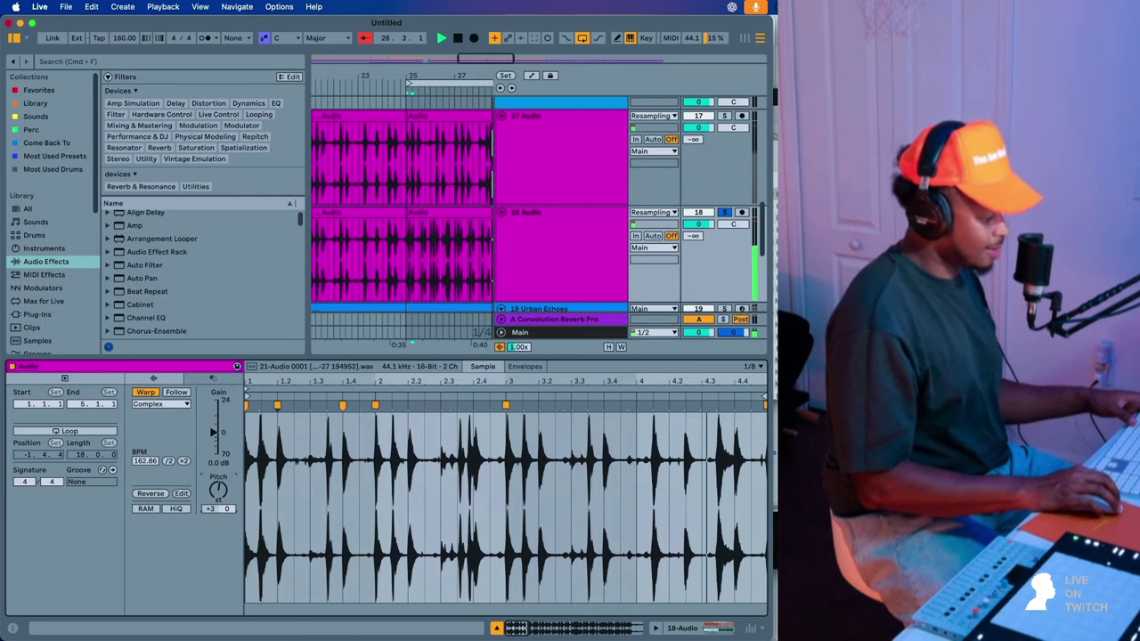
left_click(434, 200)
left_click(434, 213)
key("space")
key("space")
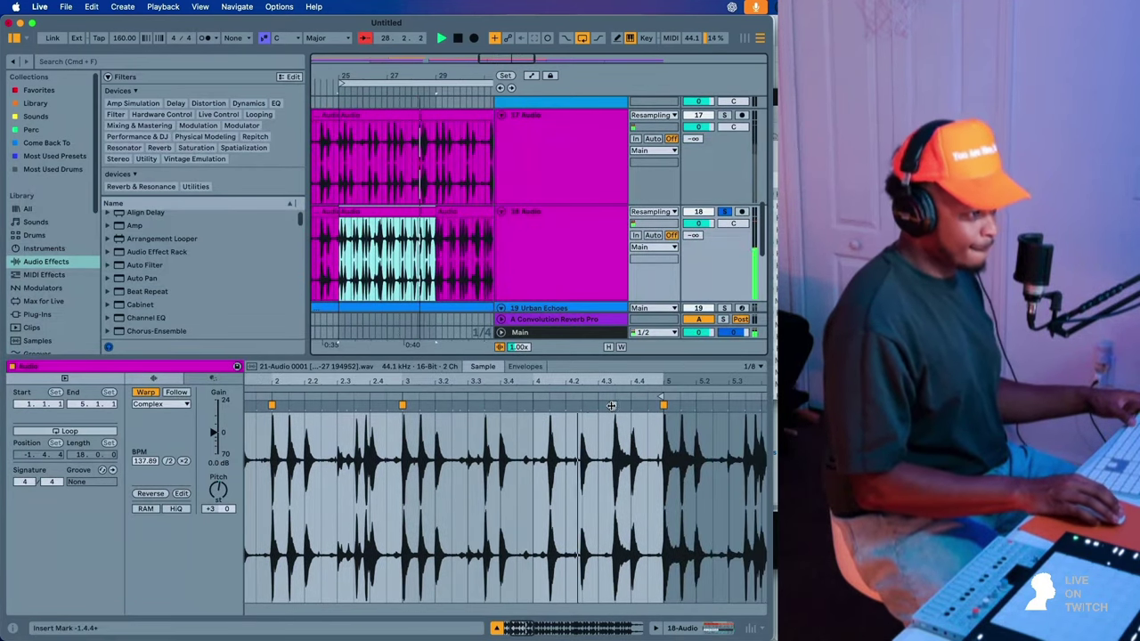
- Add a warp marker on the hit between beats 4.3 and 4.4, and loop the 18 Audio clip's bars 25–29 for playback
left_click(611, 405)
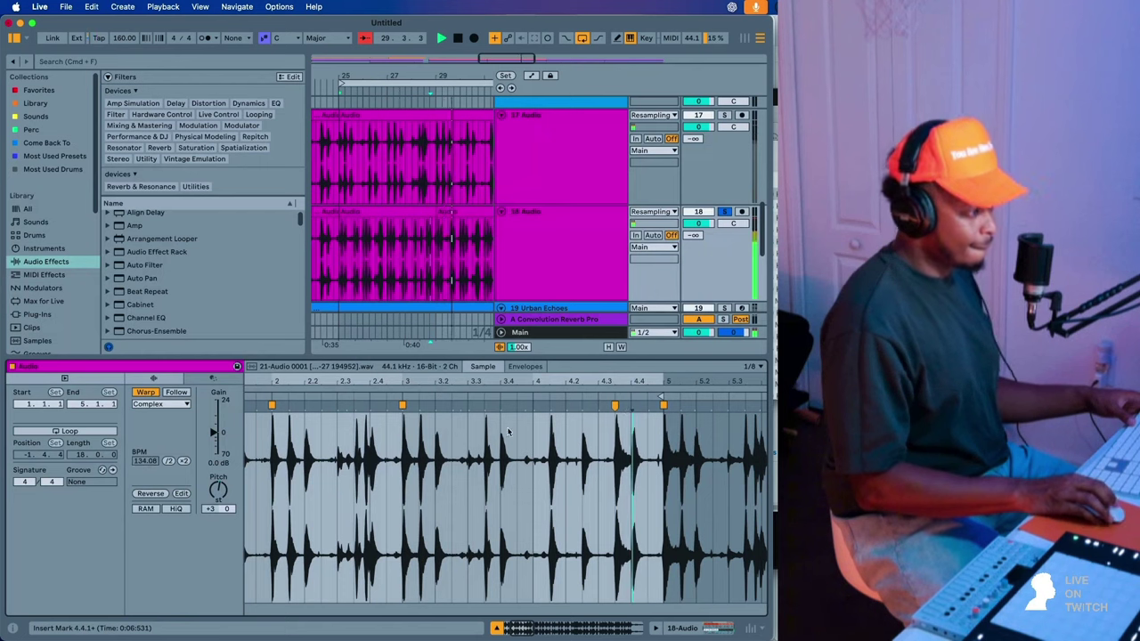
left_click_drag(495, 254, 401, 254)
right_click(411, 214)
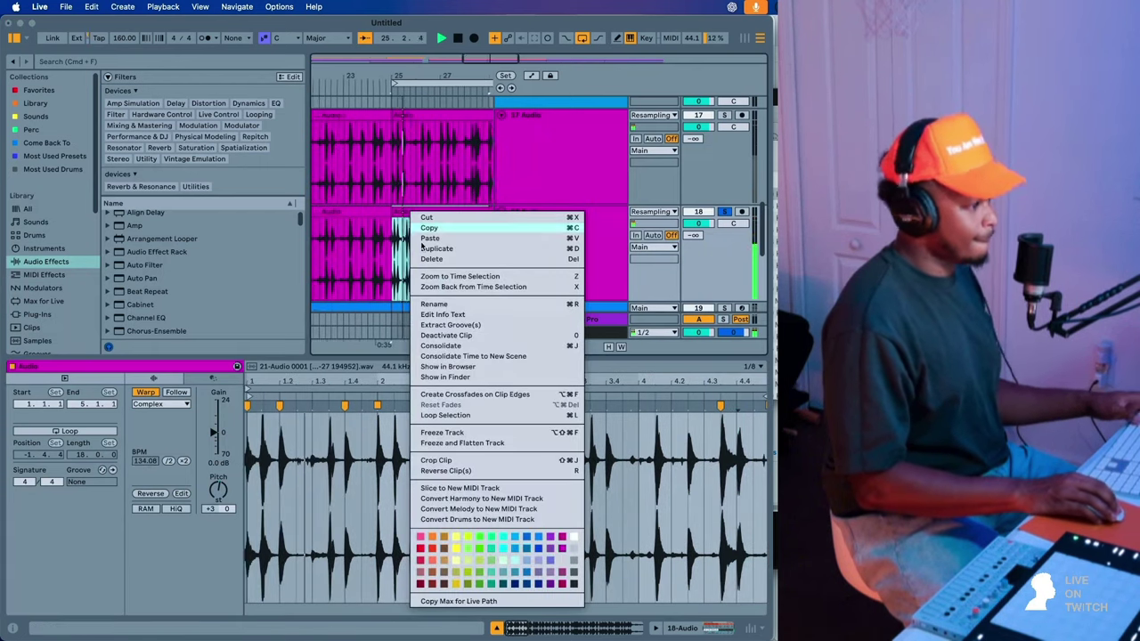
left_click(471, 416)
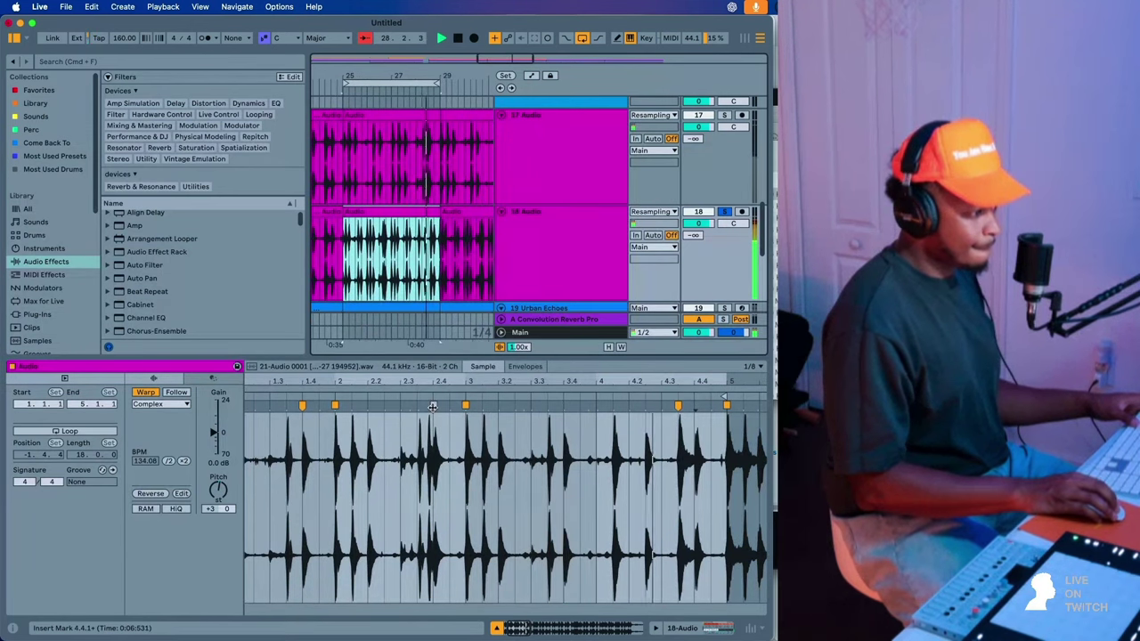
left_click(434, 407)
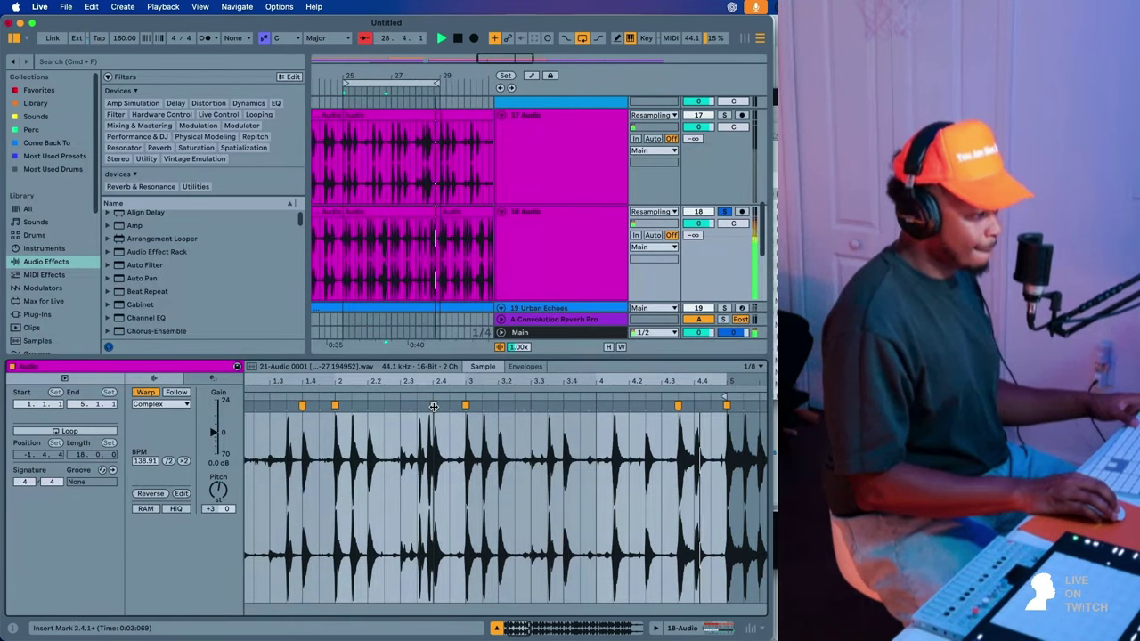
left_click(380, 212)
key("space")
- Add a default Beat Repeat effect to the 18 Audio track
scroll(148, 256, "up", 1)
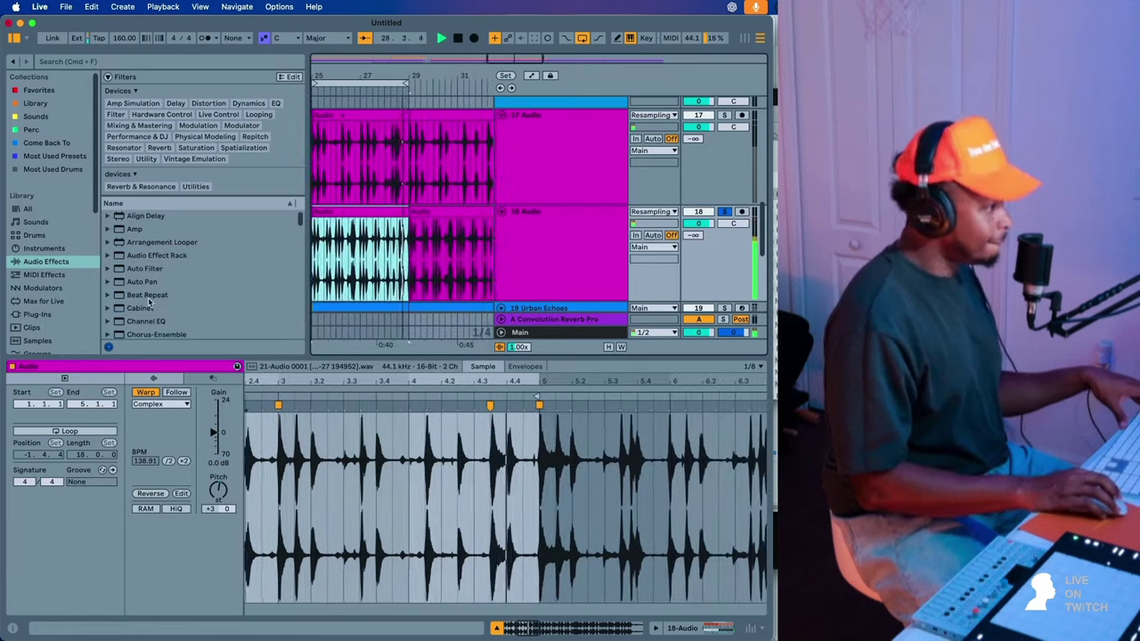
left_click(151, 283)
left_click(606, 253)
scroll(211, 297, "down", 1)
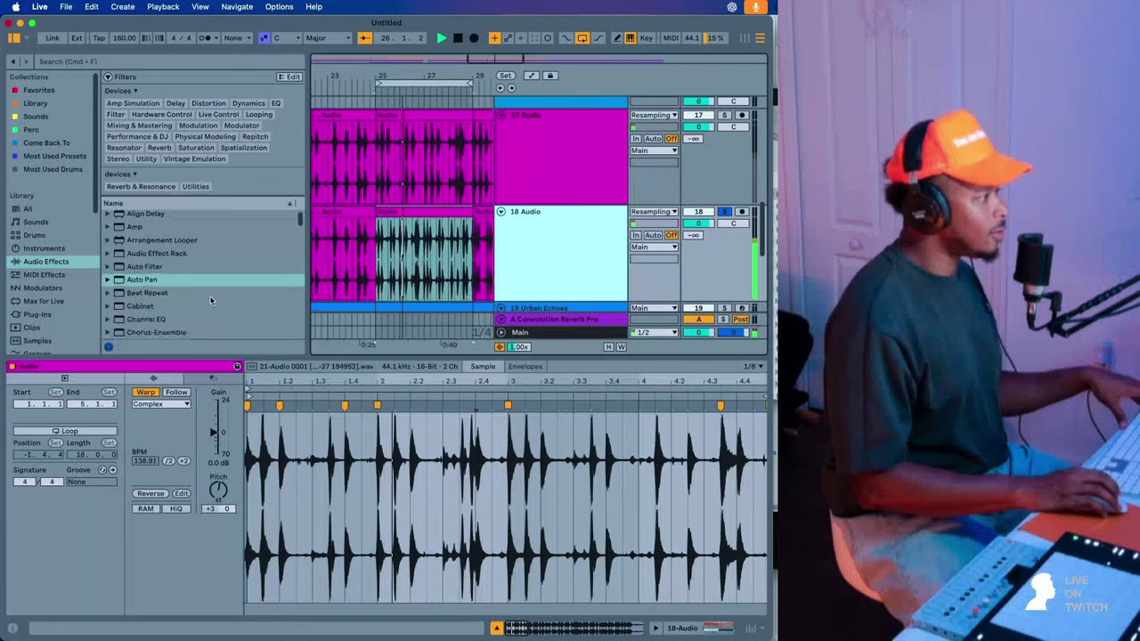
left_click(109, 290)
double_click(122, 290)
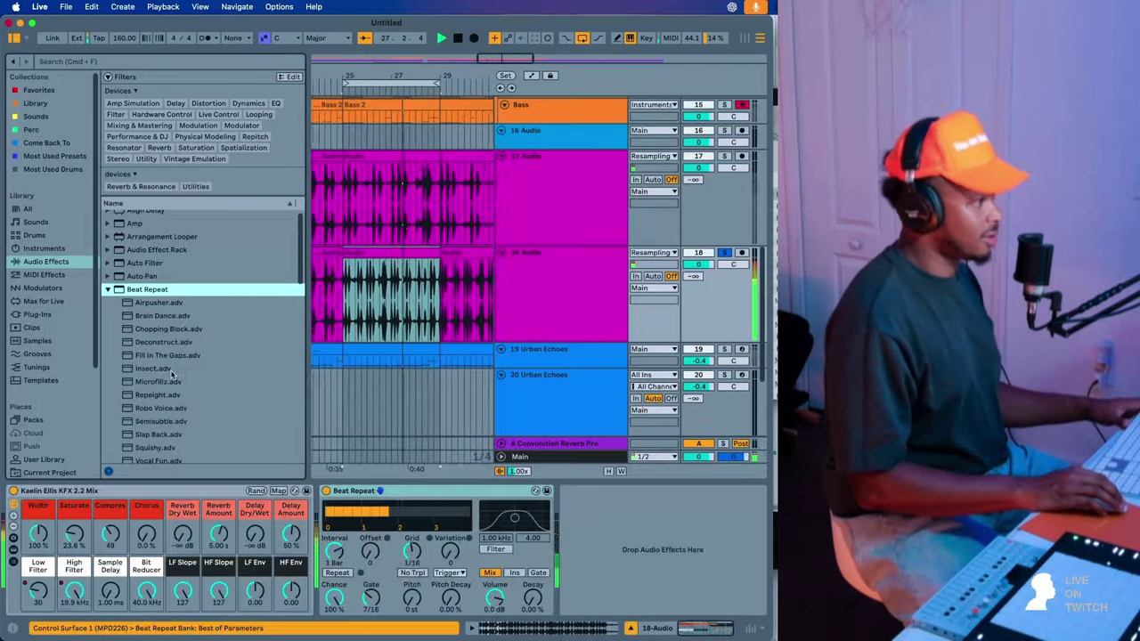
- Audition the Chopping Block and Insect presets for Beat Repeat and settle on Semisubtle
double_click(163, 329)
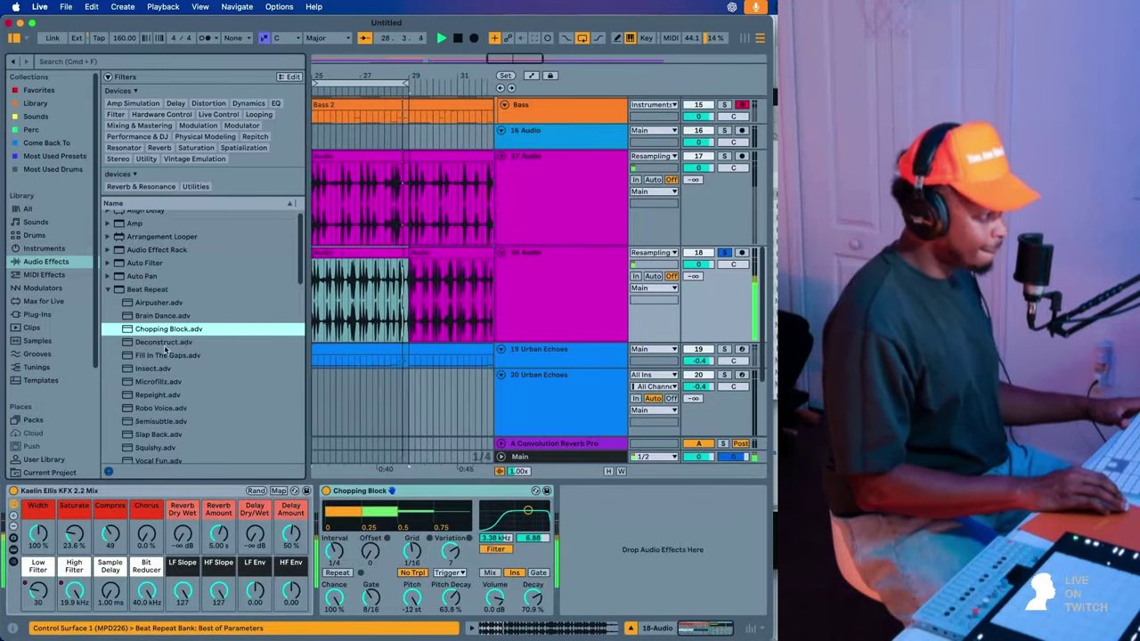
double_click(148, 368)
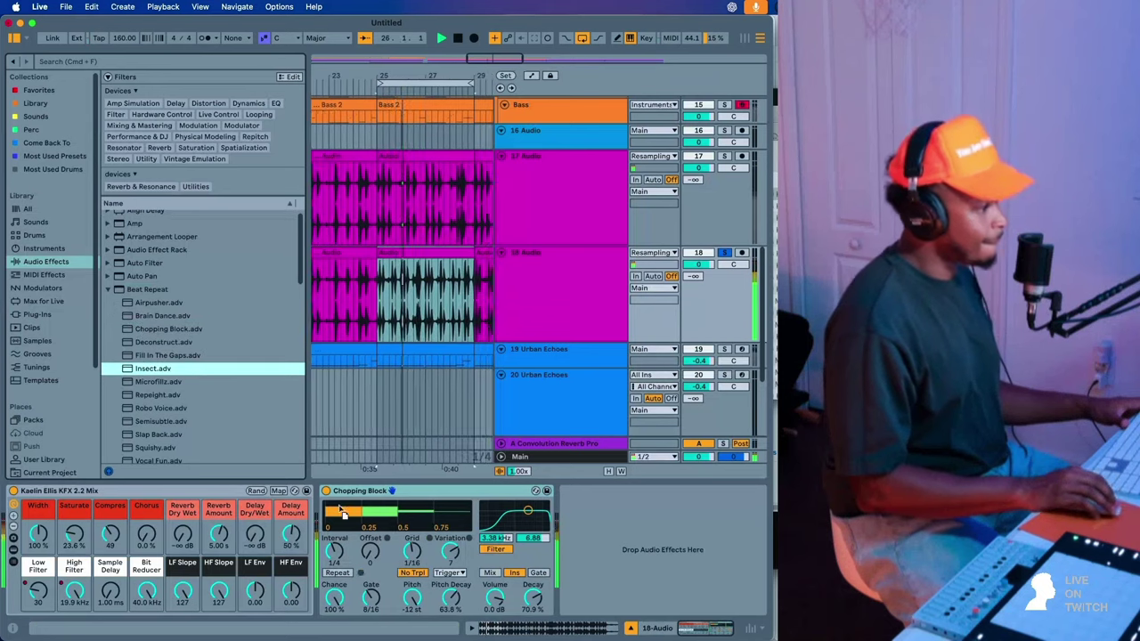
double_click(151, 422)
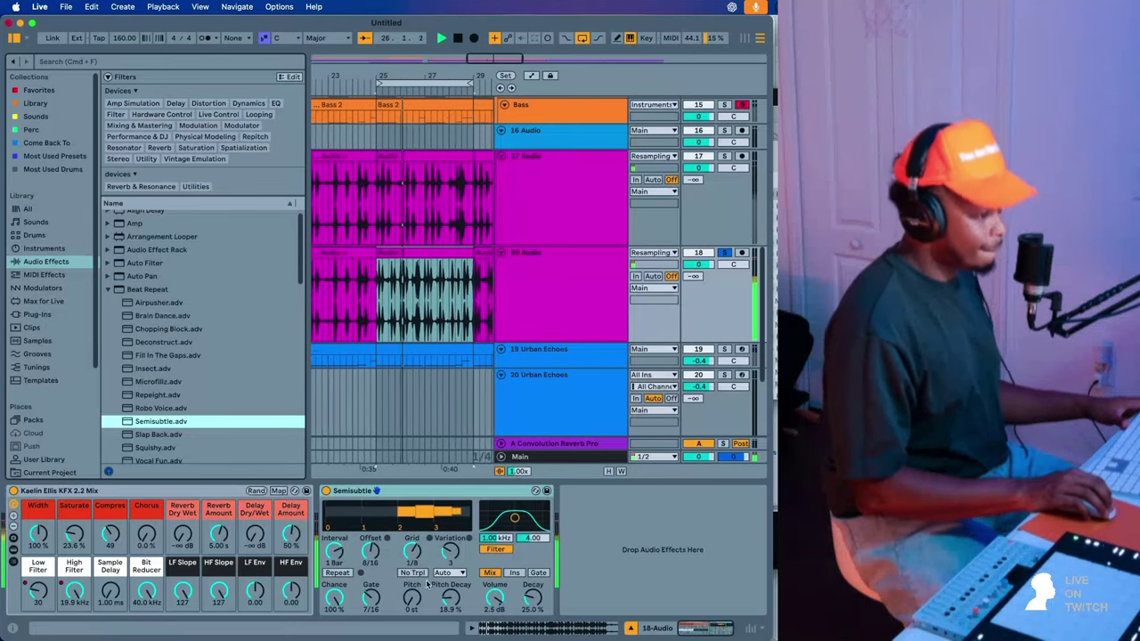
- Switch Beat Repeat to Ins output mode and lower the unsoloed 18 Audio track's volume to -2.2 dB
left_click(513, 575)
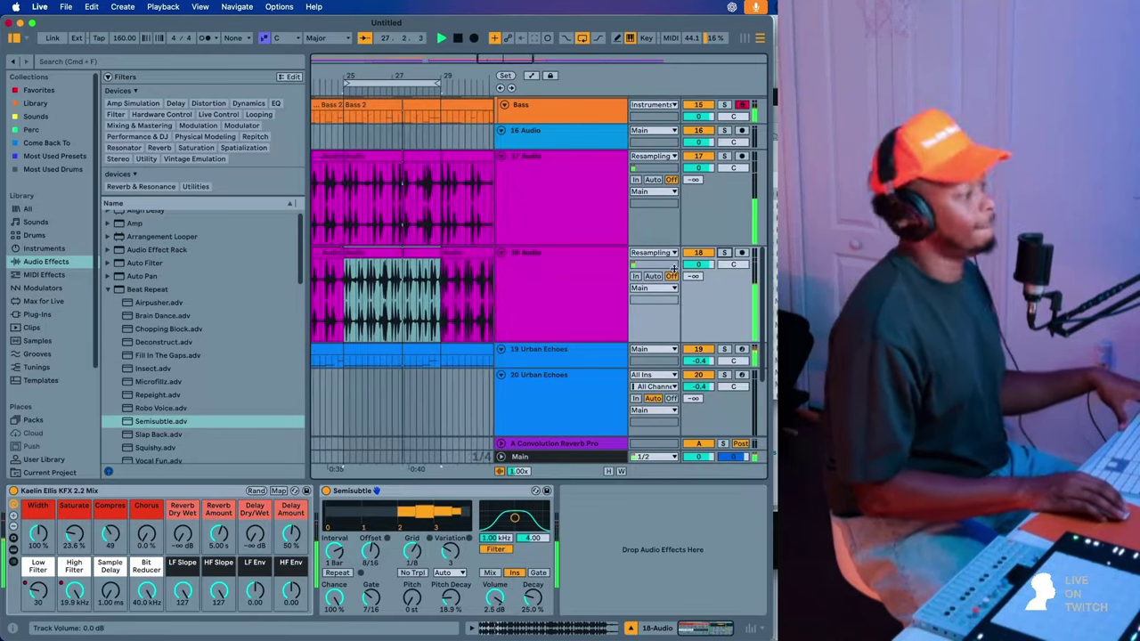
left_click_drag(697, 265, 698, 271)
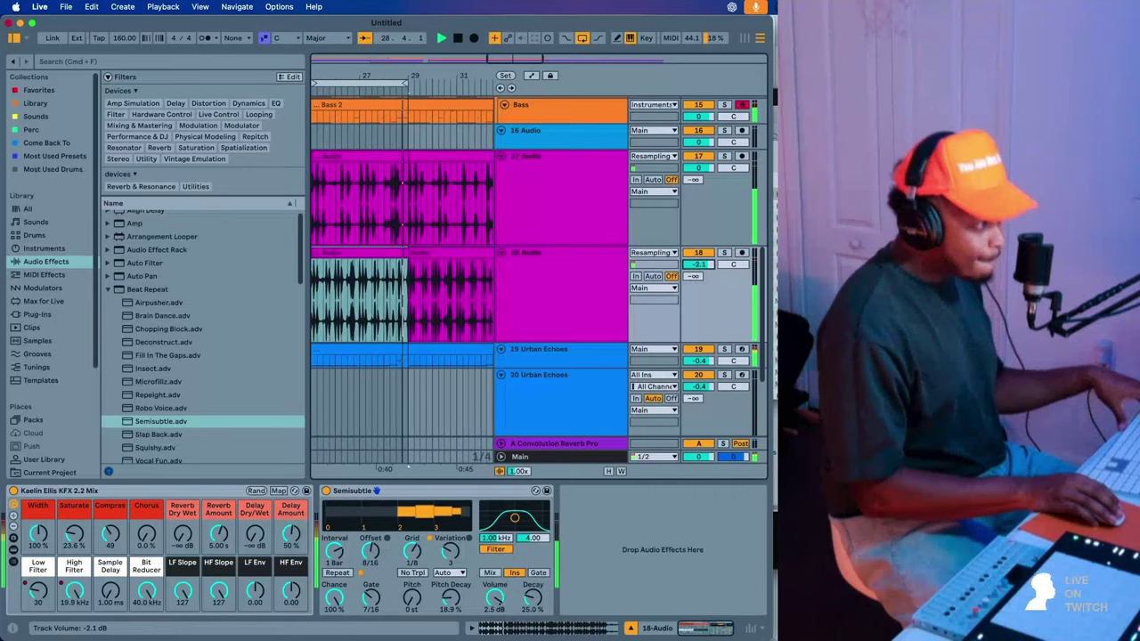
left_click(443, 261)
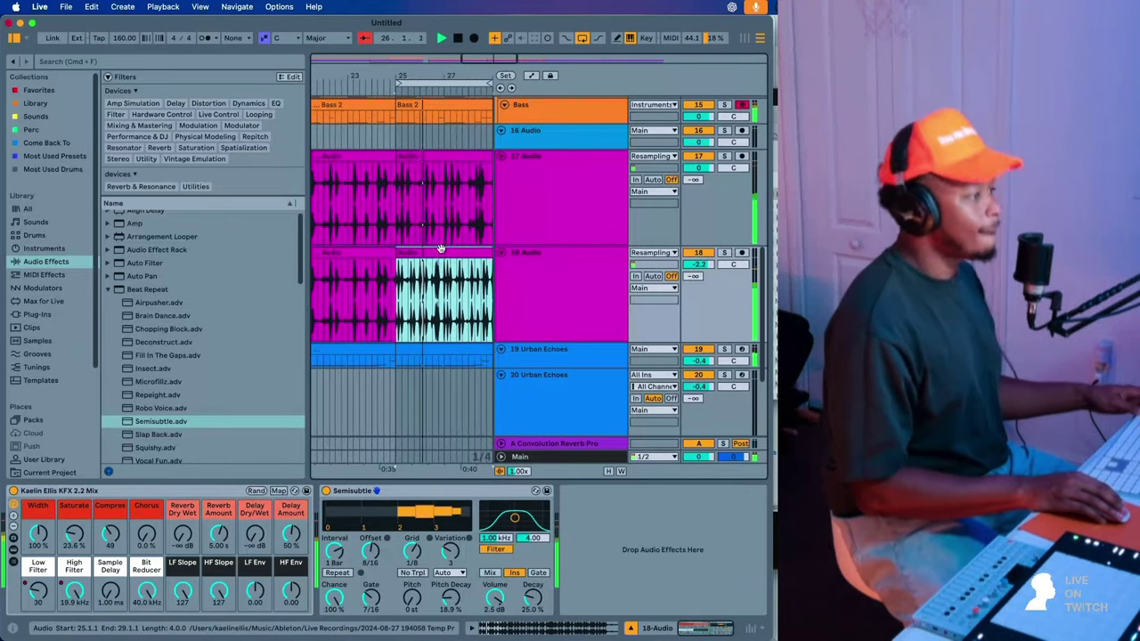
- Set the 17 Audio bar 25 clip to 275.78 BPM and -9 semitones, and play the track soloed
double_click(431, 158)
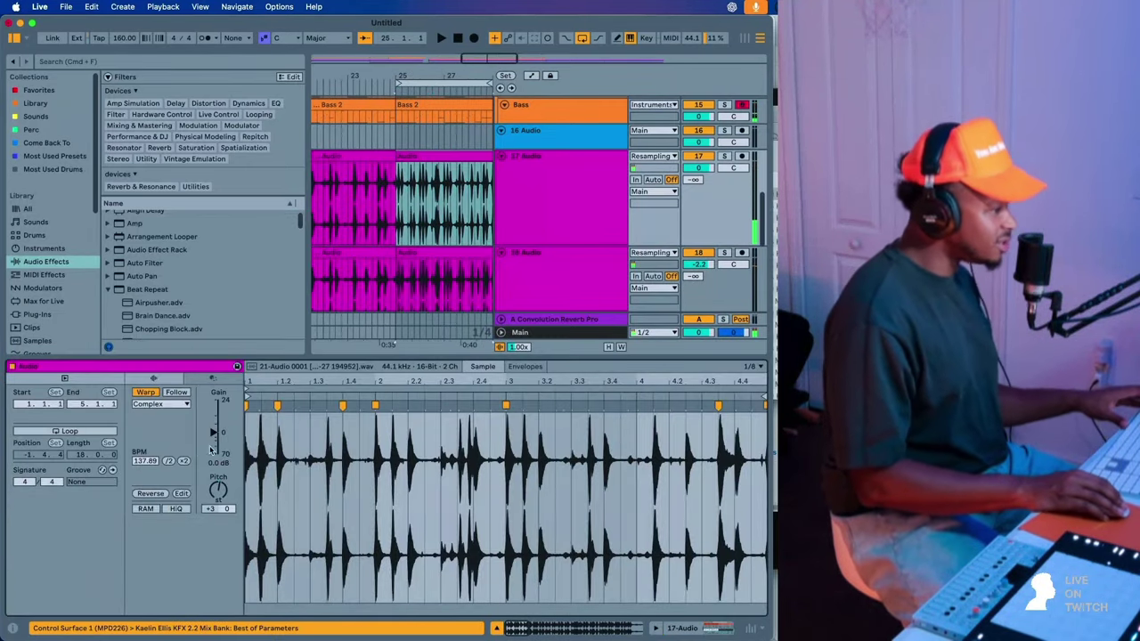
left_click(184, 461)
key("shift+Down")
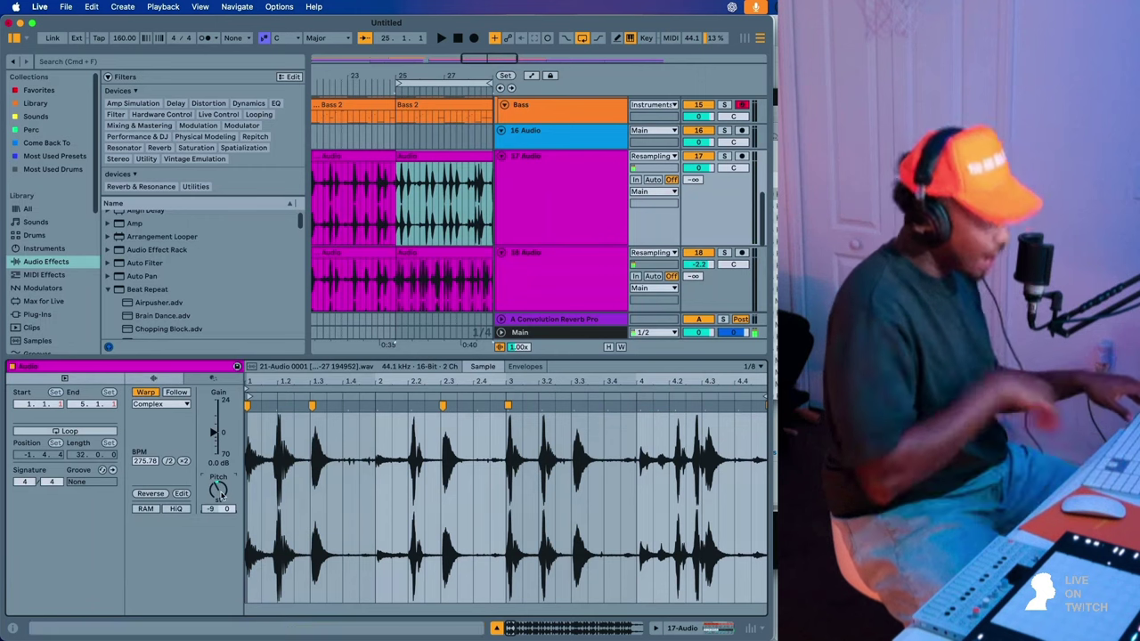
left_click(724, 156)
key("space")
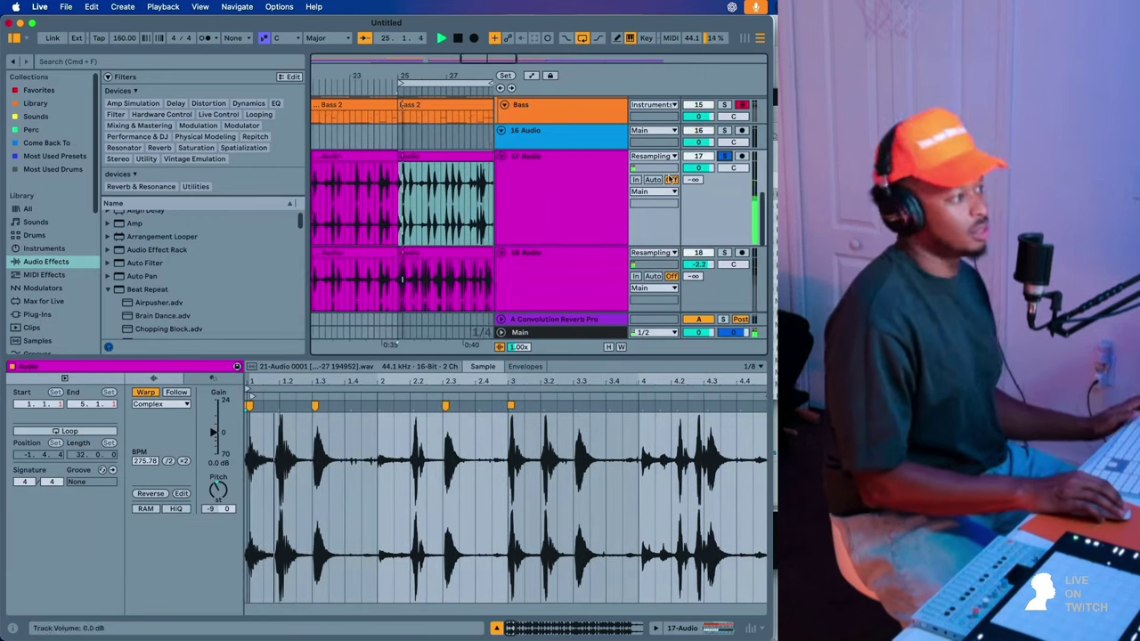
- Copy the retimed 17 Audio clip from bars 25–29 over bars 17–21 on the same track
left_click(430, 154)
scroll(432, 166, "down", 1)
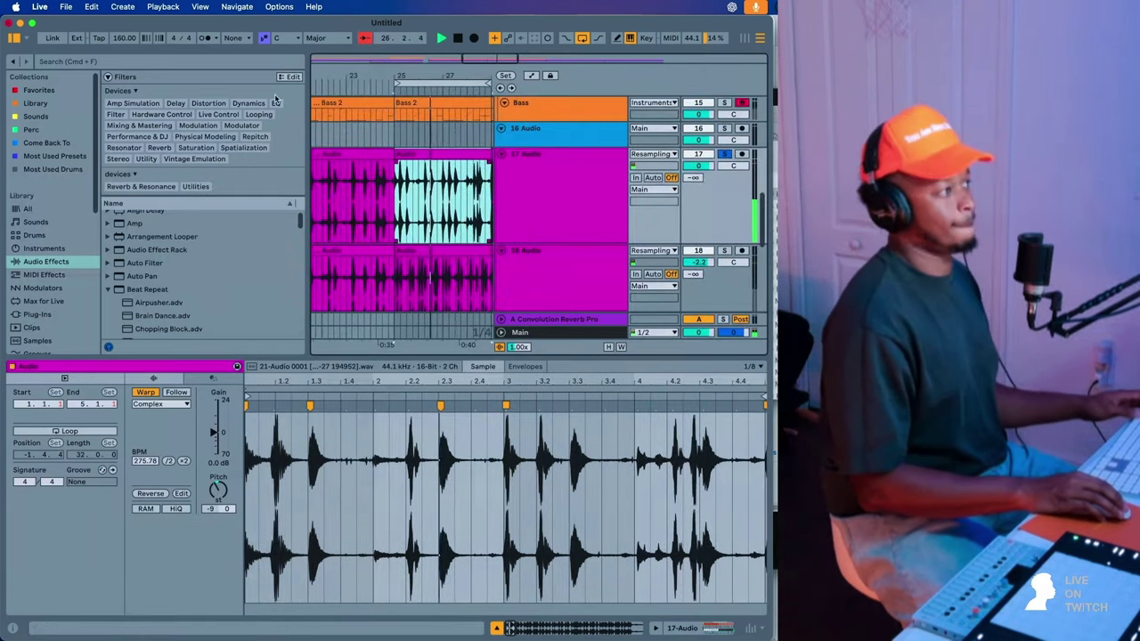
left_click_drag(460, 55, 459, 37)
scroll(426, 150, "left", 2)
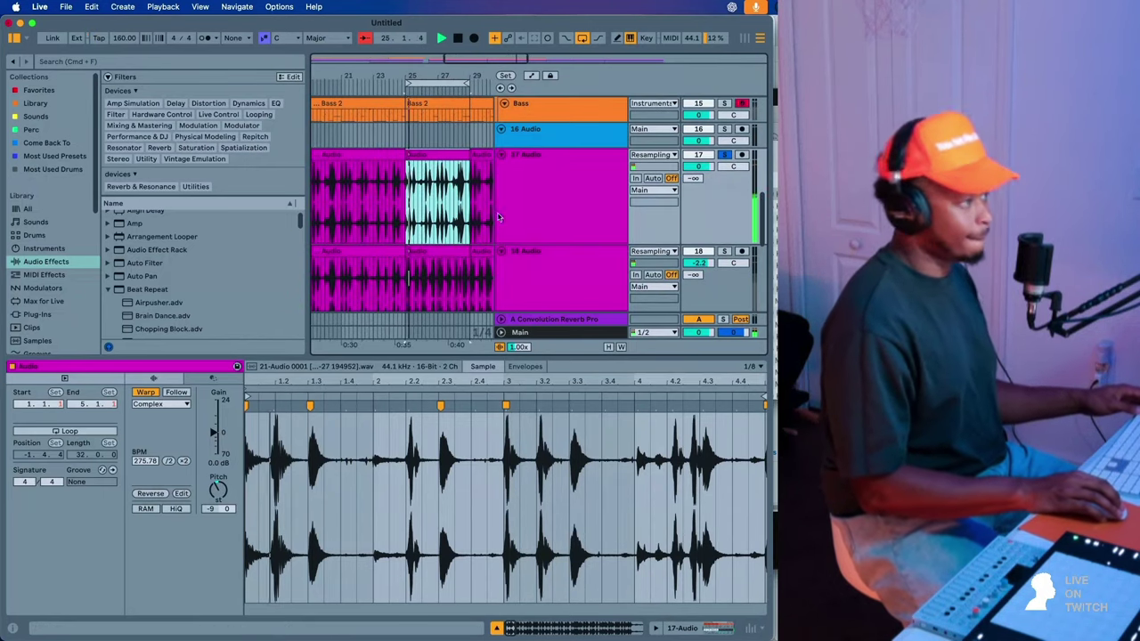
scroll(443, 155, "left", 3)
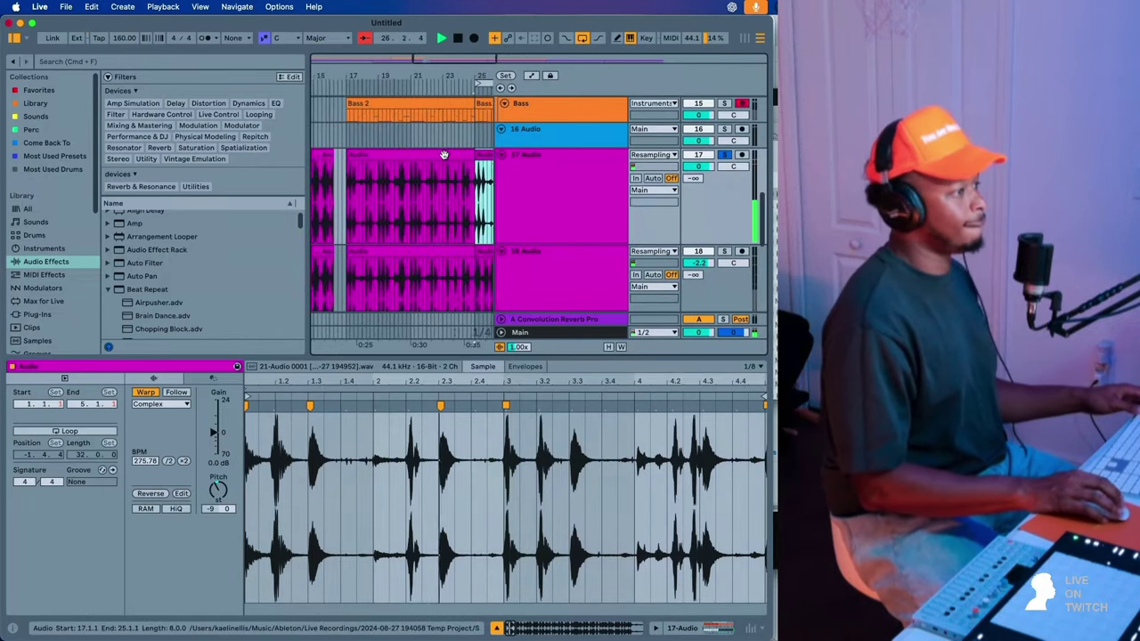
left_click_drag(485, 155, 358, 174)
- Unsolo 17 Audio and play the arrangement from bar 1
scroll(353, 172, "left", 6)
left_click(359, 155)
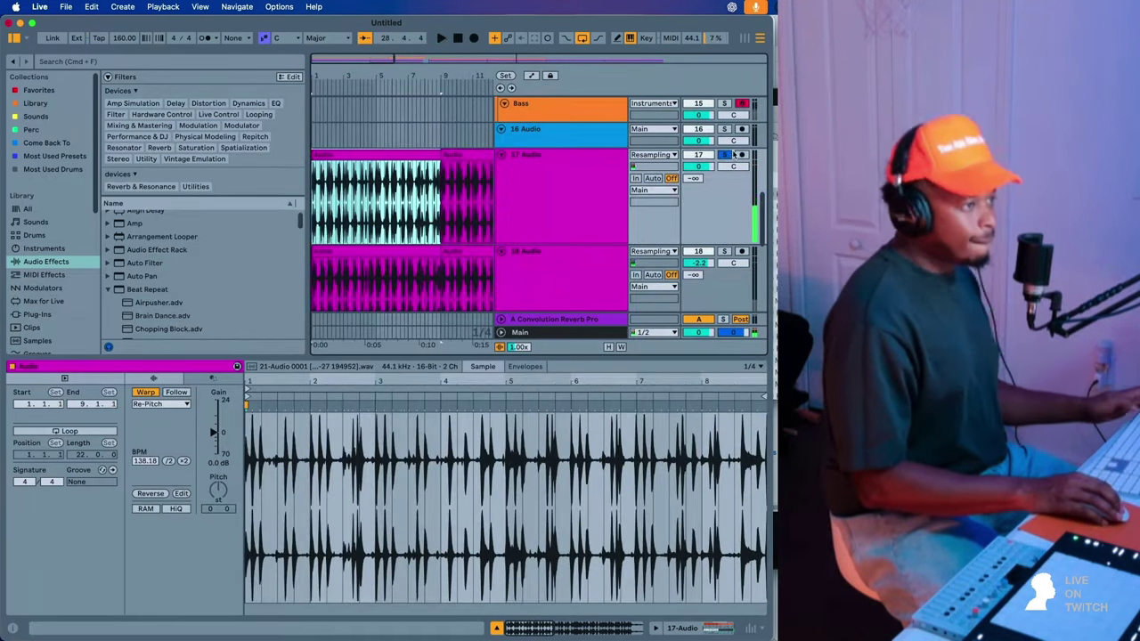
left_click(443, 217)
key("space")
- Delete the 18 Audio clips that lie before bar 17
left_click(400, 268)
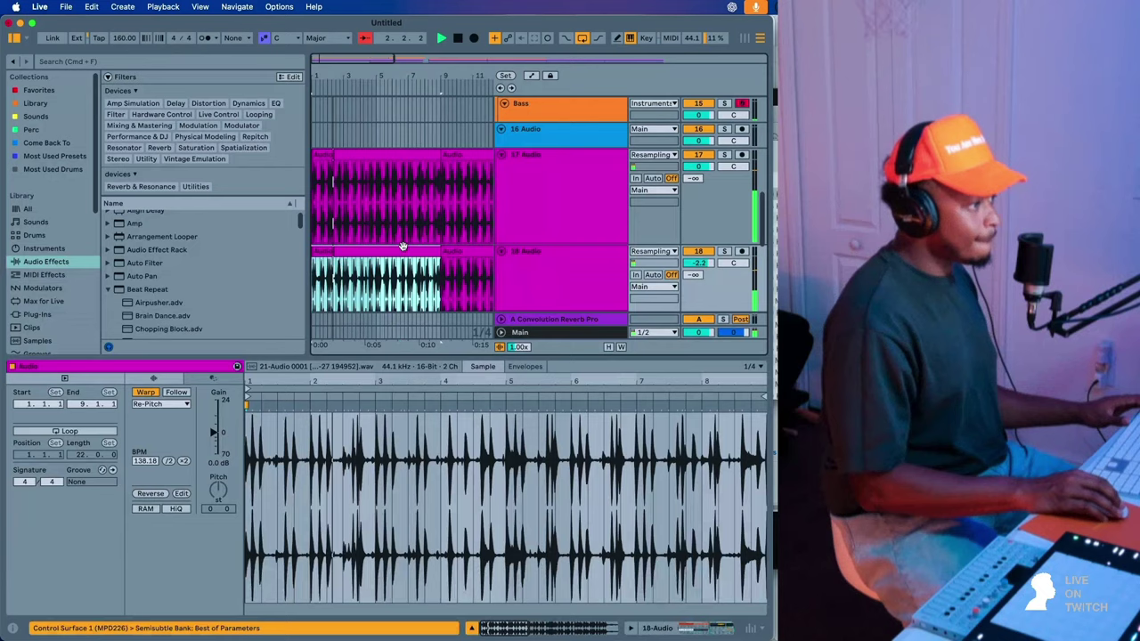
key("Delete")
scroll(459, 249, "right", 4)
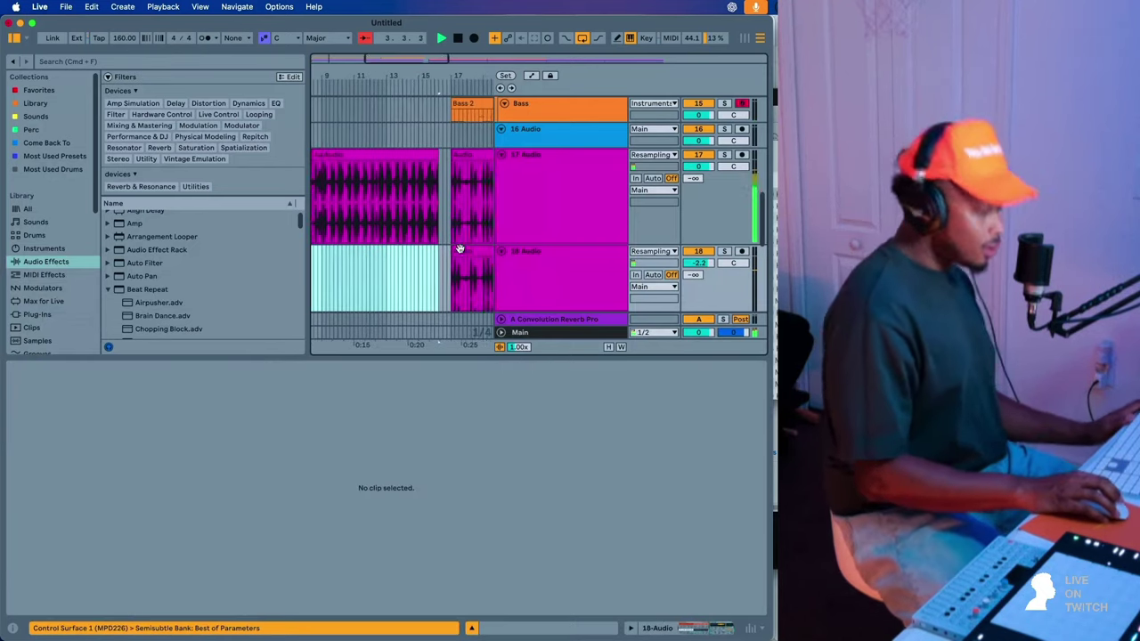
scroll(459, 249, "up", 1)
- Search the browser's audio effects for "regg" and "jame"
left_click(109, 62)
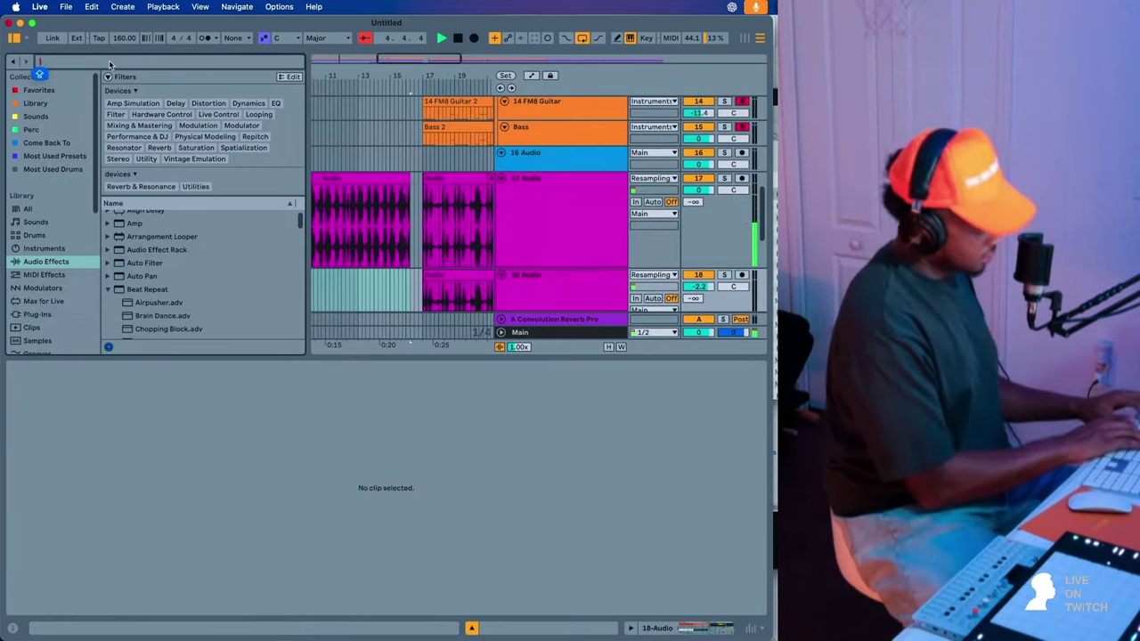
type("regg")
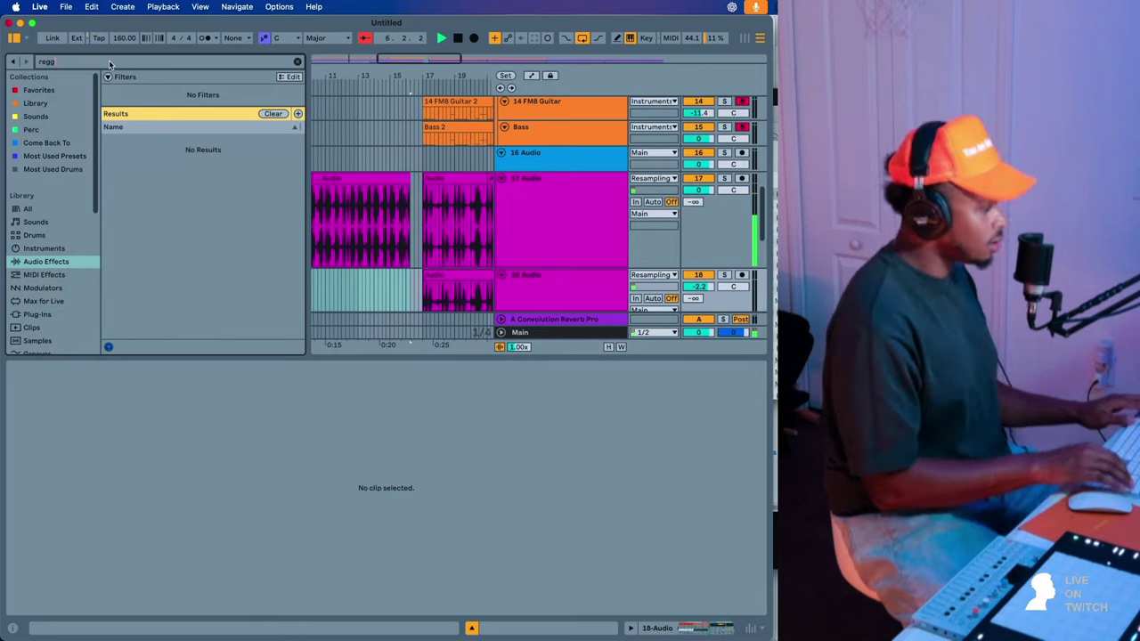
key("BackSpace")
key("BackSpace")
key("BackSpace")
key("BackSpace")
type("cjor")
key("BackSpace")
key("BackSpace")
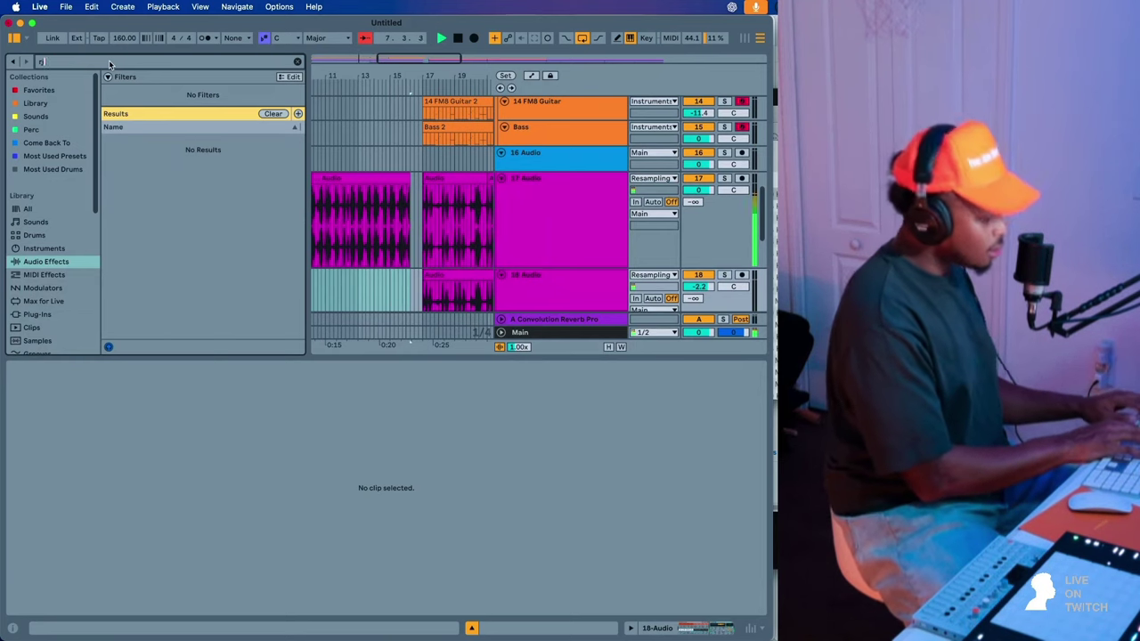
key("BackSpace")
key("BackSpace")
type("jame")
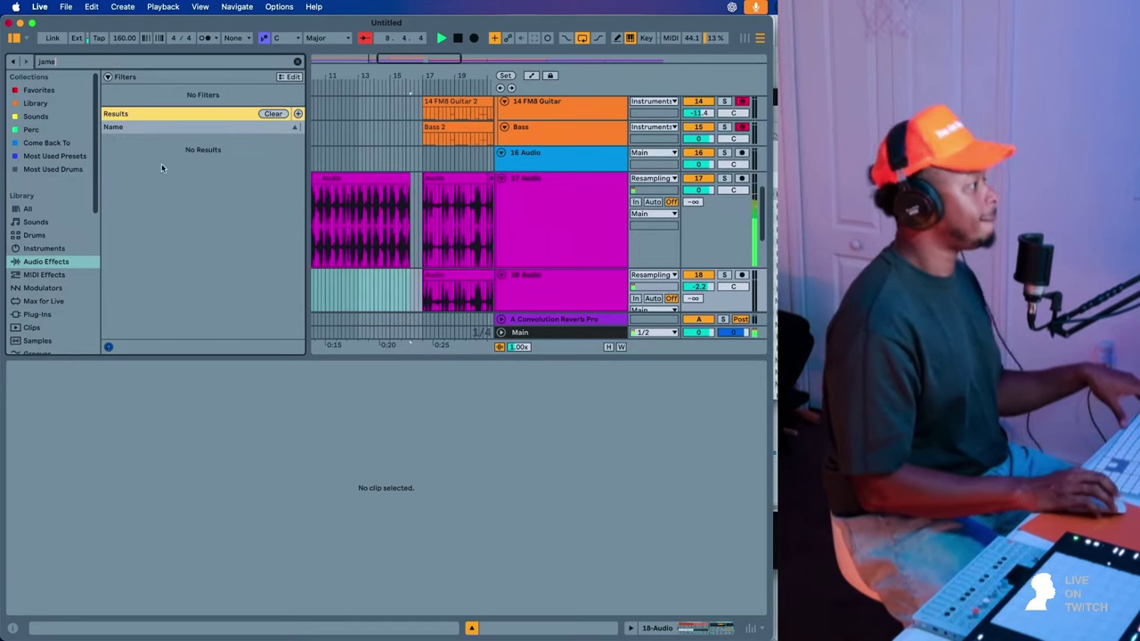
scroll(49, 222, "down", 5)
- Delete the 18 Audio clip at bars 17–25
scroll(374, 223, "left", 3)
left_click(365, 182)
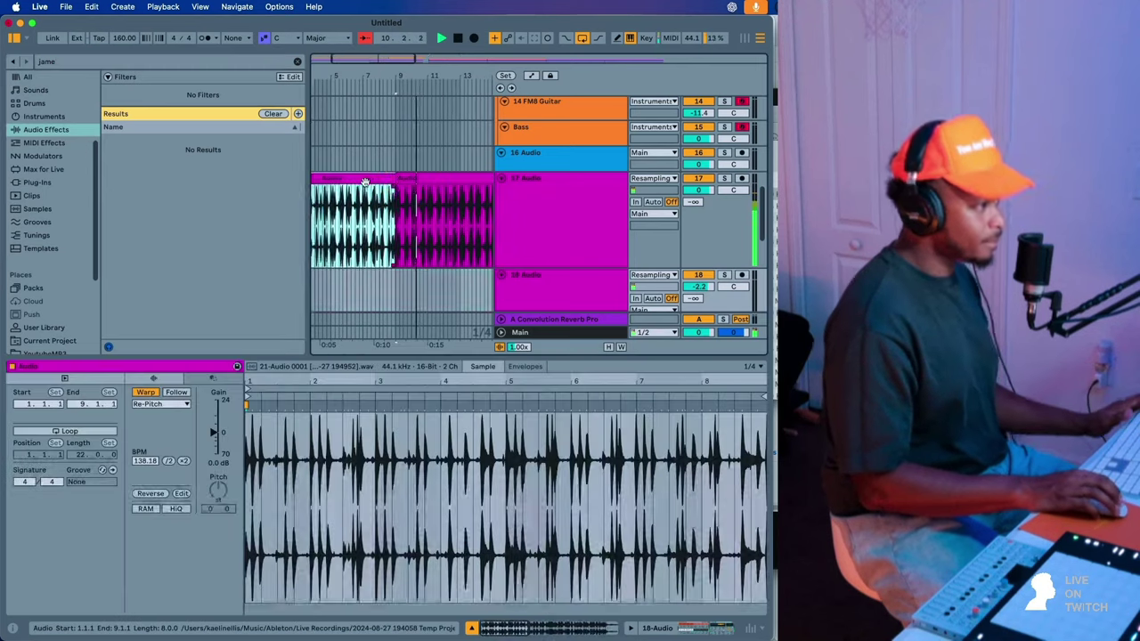
scroll(365, 182, "right", 8)
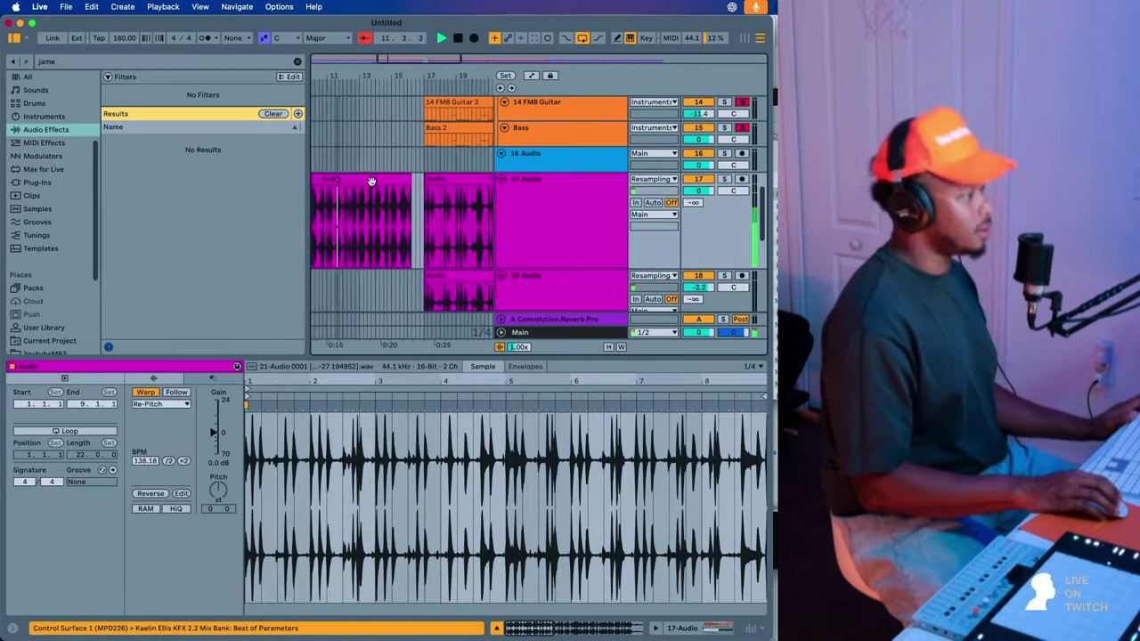
scroll(372, 181, "right", 4)
scroll(373, 184, "down", 6)
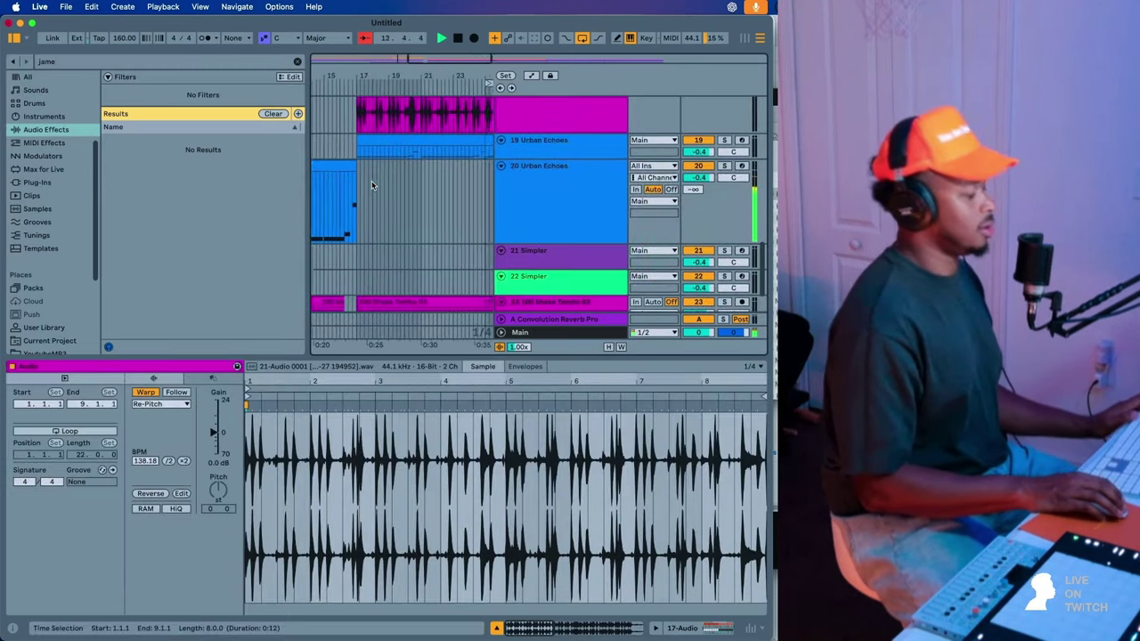
scroll(373, 184, "down", 3)
scroll(372, 184, "left", 1)
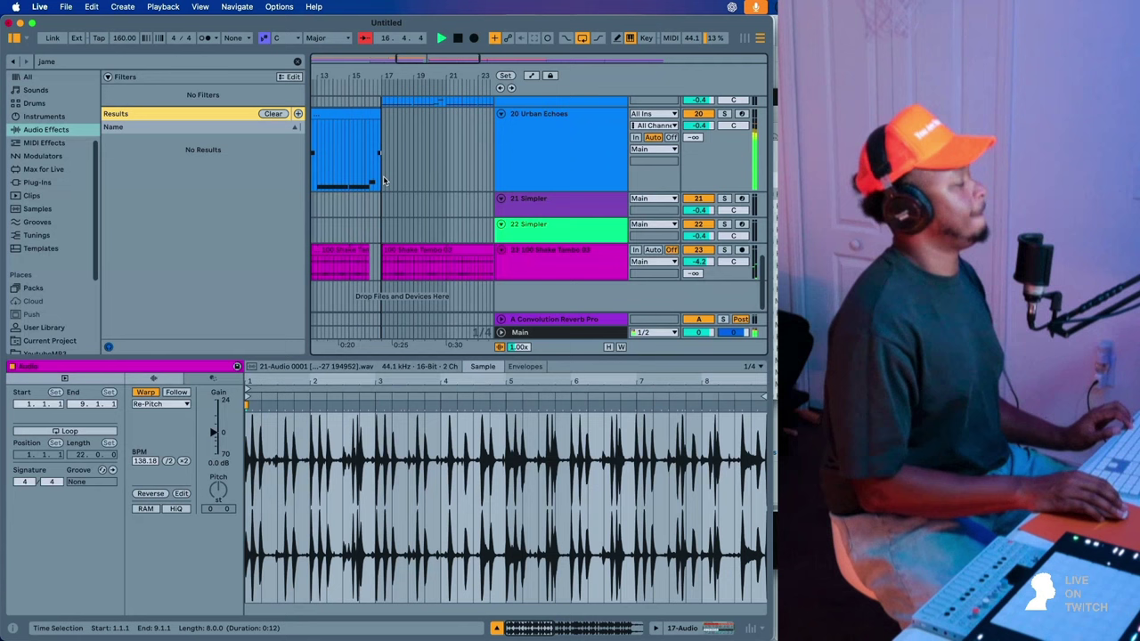
scroll(392, 194, "up", 5)
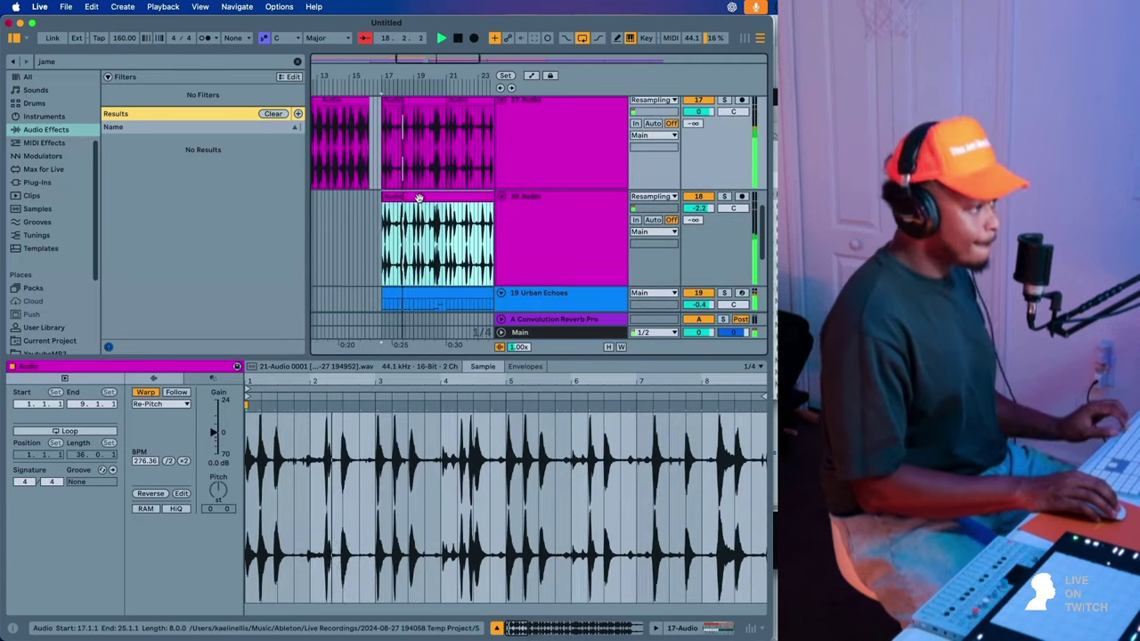
left_click(416, 199)
scroll(418, 202, "up", 4)
scroll(414, 200, "down", 6)
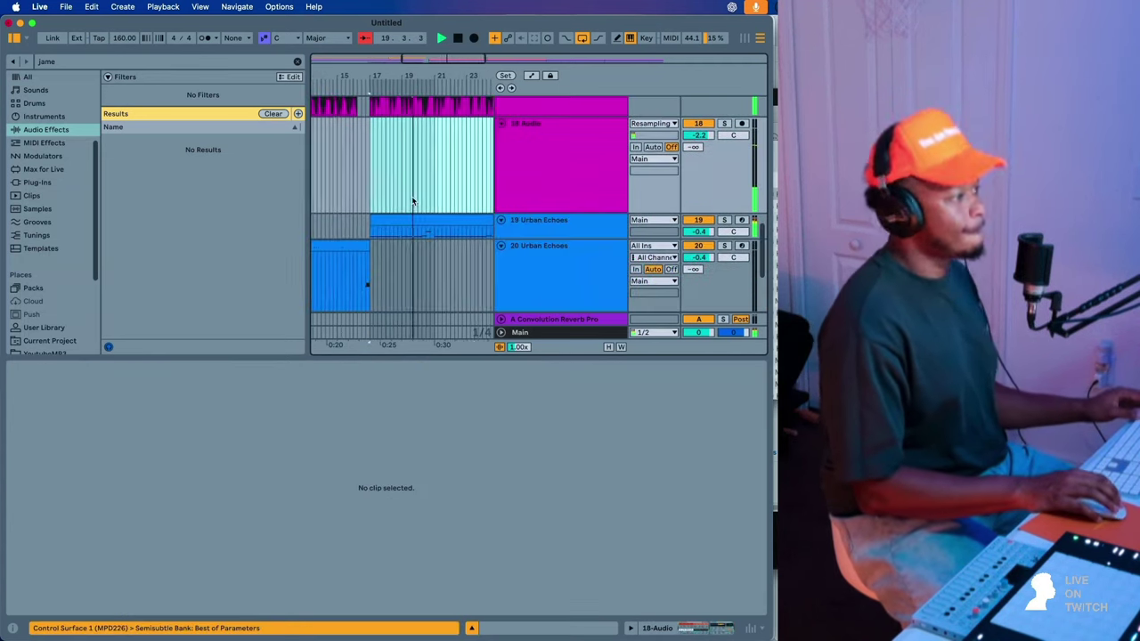
- Select both 17 Audio clips across bars 17–25 and set the arrangement loop to that range
scroll(414, 201, "right", 3)
scroll(414, 201, "up", 3)
left_click(414, 161)
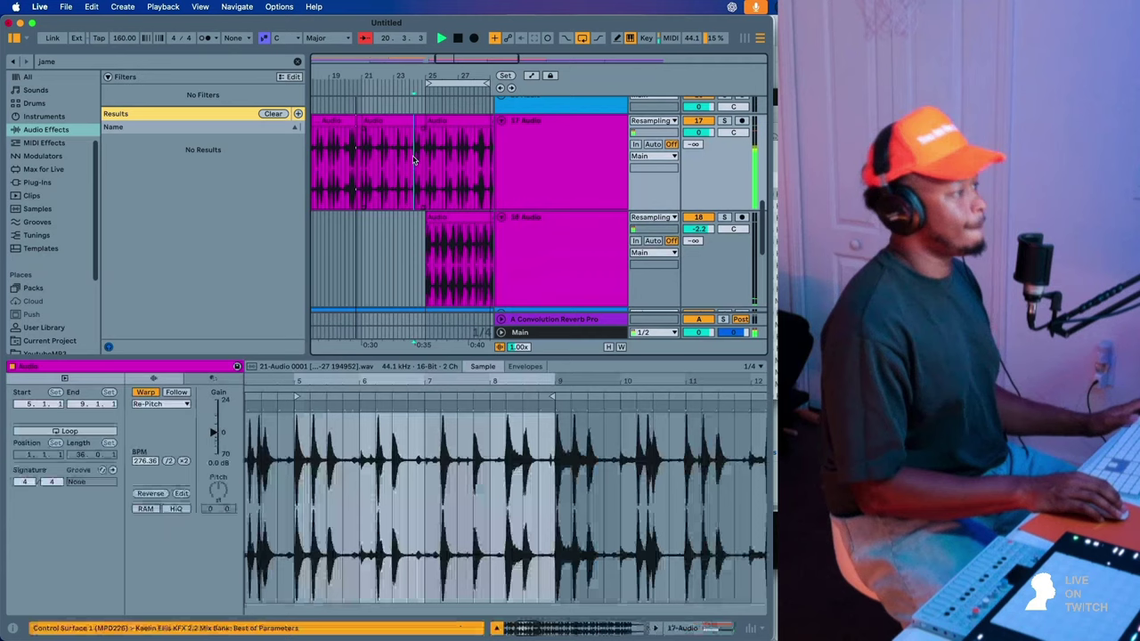
left_click(398, 113)
left_click(393, 120)
scroll(374, 120, "left", 2)
left_click(372, 120, "shift")
right_click(374, 121)
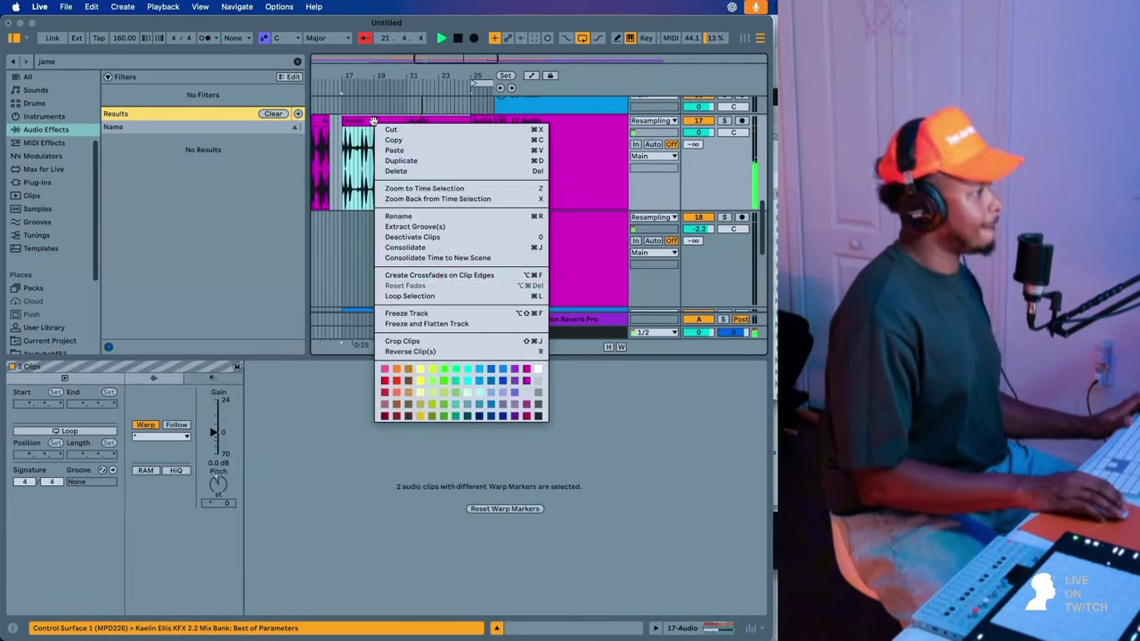
left_click(432, 296)
- Duplicate the arrangement time of bars 17–25 so the section repeats from bar 25
left_click(444, 84)
right_click(445, 83)
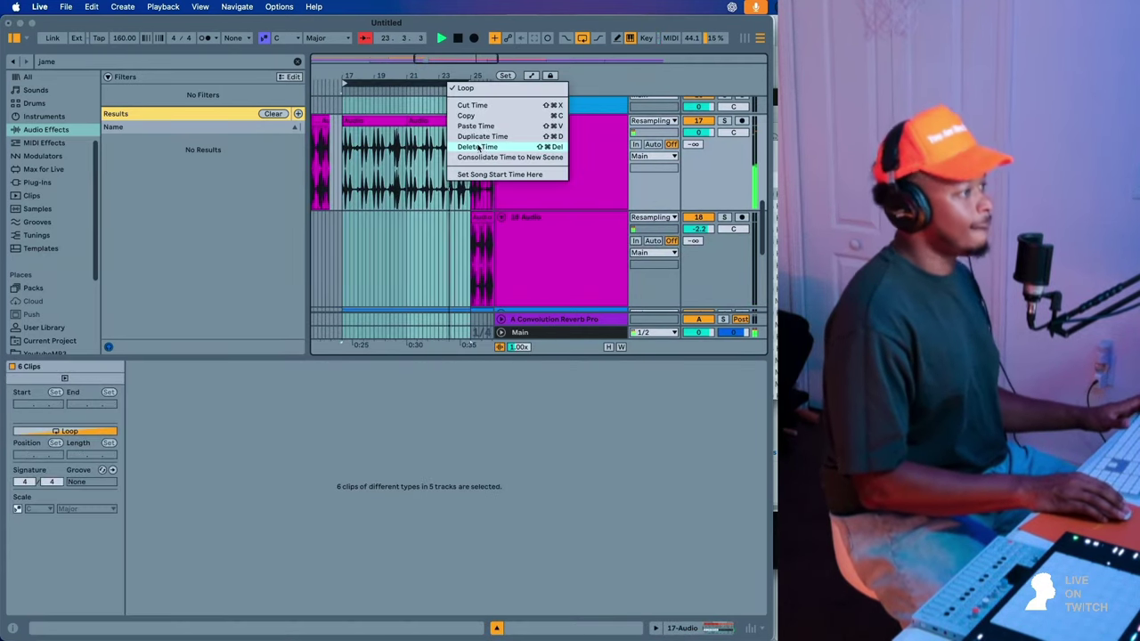
left_click(484, 137)
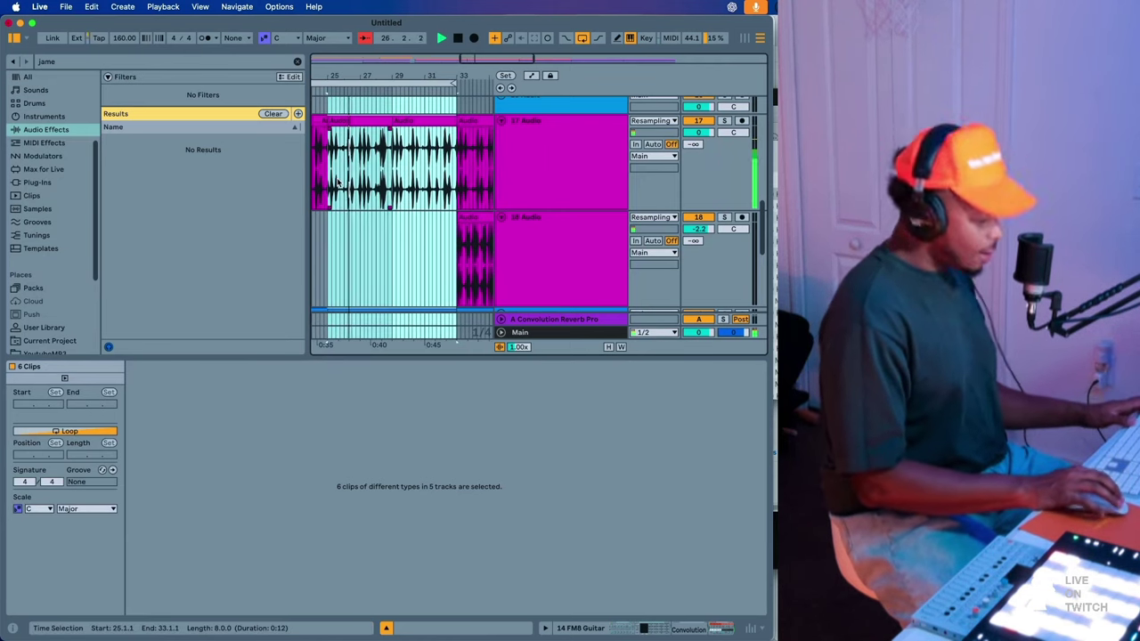
- Shorten the repeated 17 Audio layer so it ends at bar 31, leaving a gap before bar 33
scroll(362, 169, "up", 10)
scroll(362, 176, "down", 10)
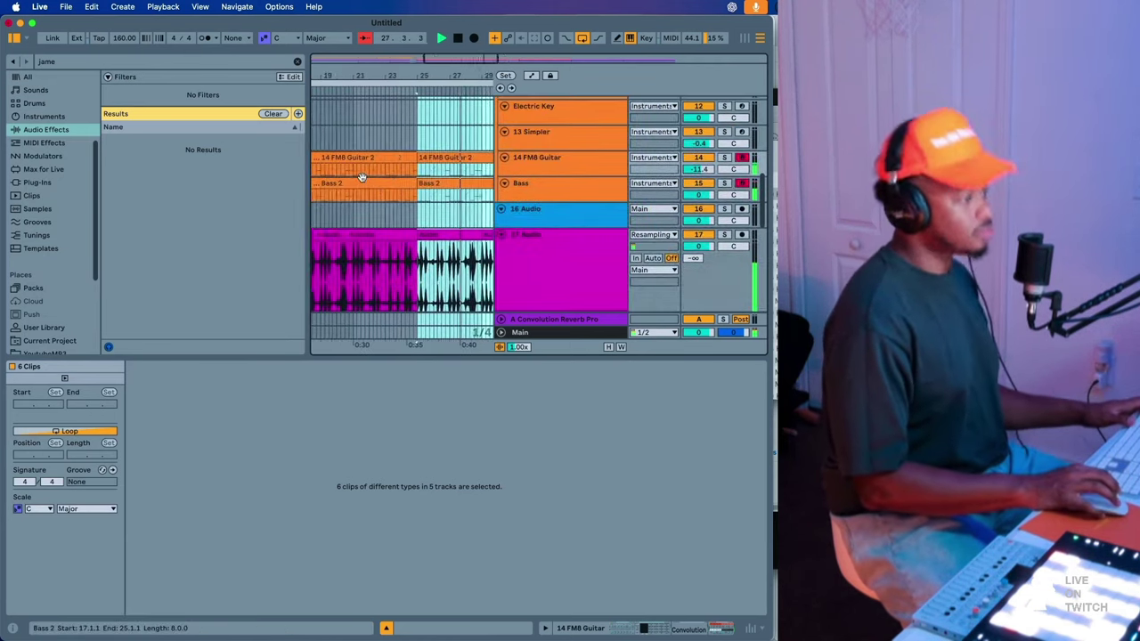
left_click(402, 182)
left_click_drag(438, 160, 407, 165)
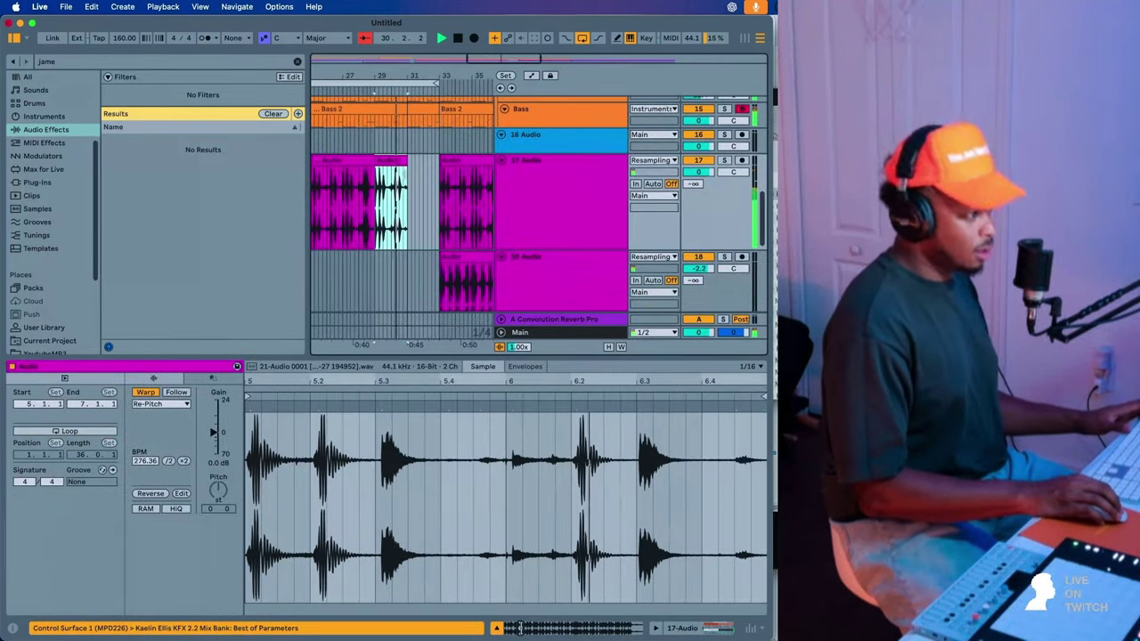
- Copy the 18 Audio clip from bar 33 to bar 31 and audition it
scroll(417, 196, "down", 4)
key("space")
left_click(424, 260)
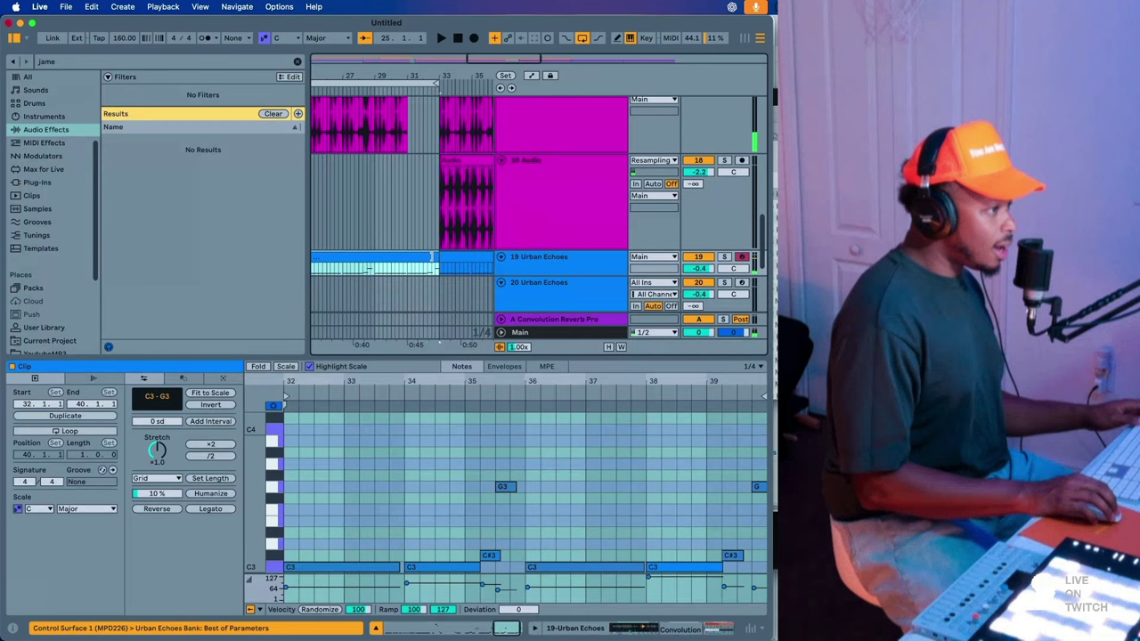
left_click_drag(451, 161, 418, 172)
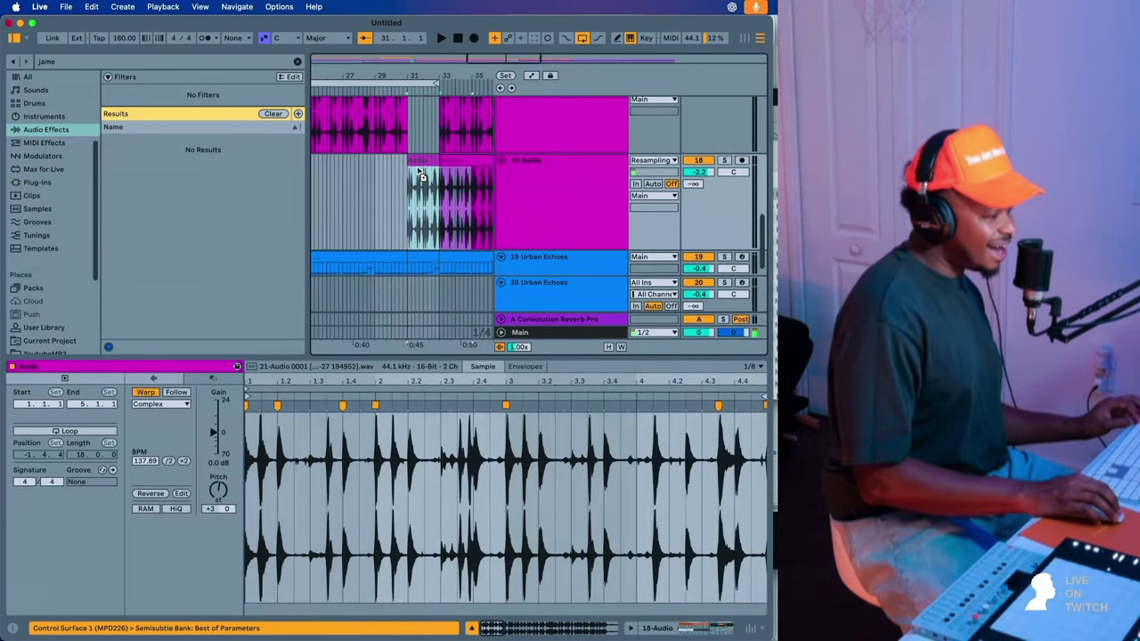
key("space")
key("space")
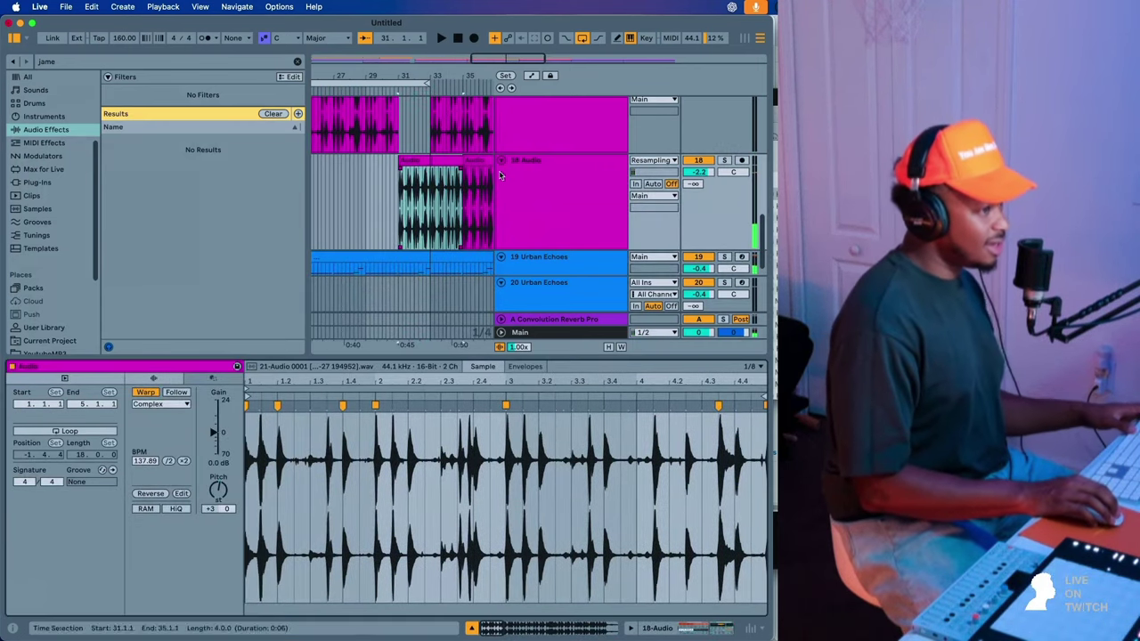
- Try deleting the 19 Urban Echoes section at bars 31–33 and play the passage
left_click(411, 172)
key("plus")
key("plus")
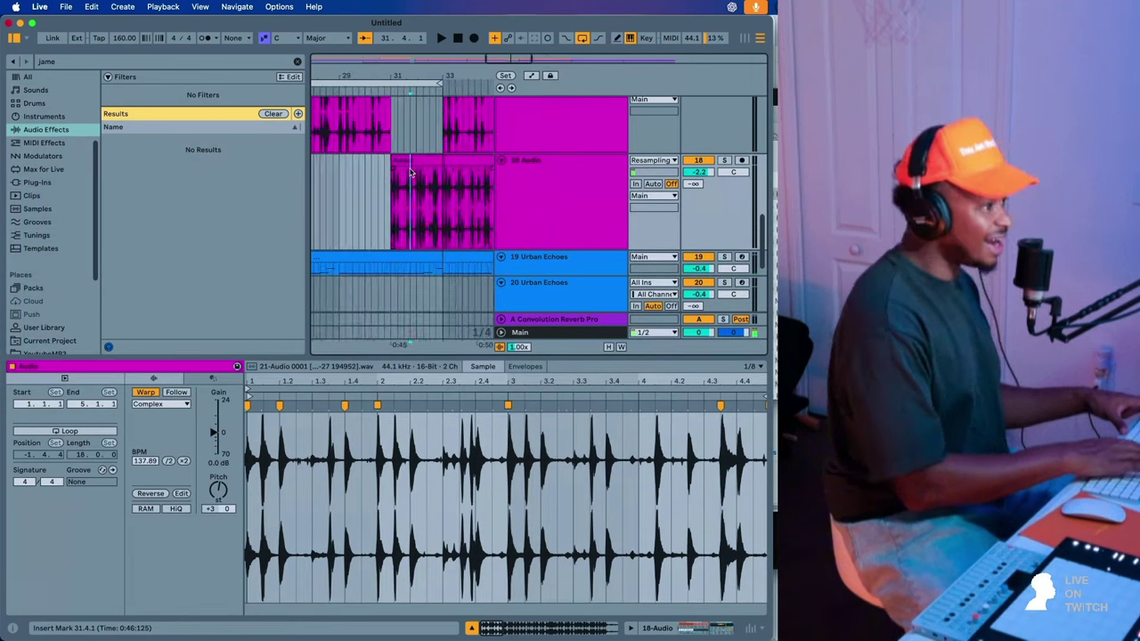
left_click_drag(463, 270, 379, 269)
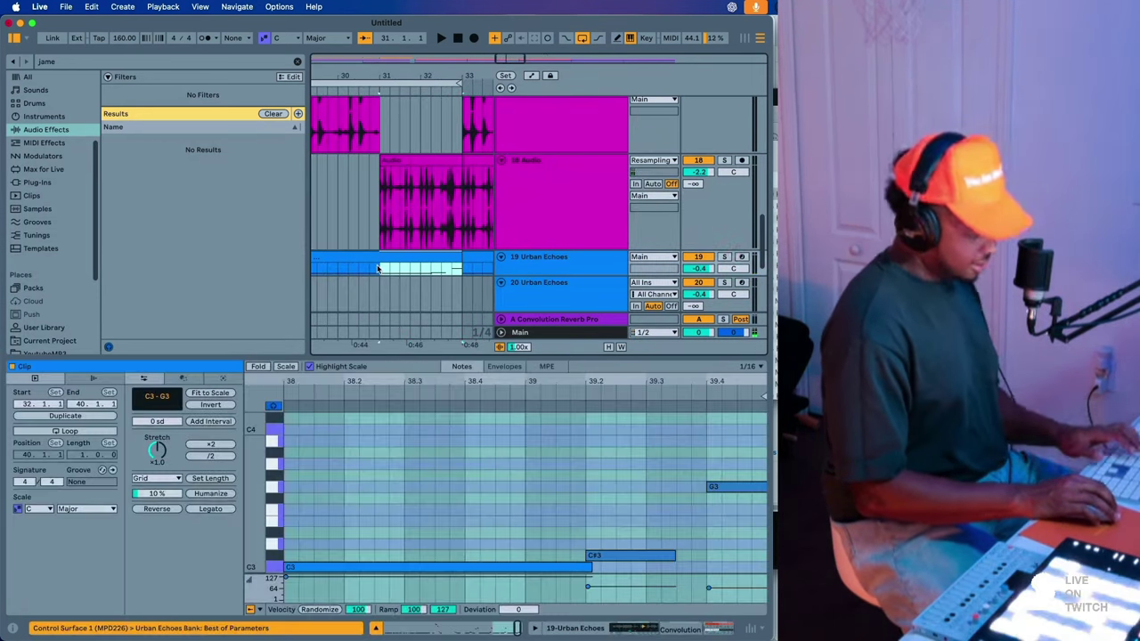
key("Delete")
key("minus")
key("minus")
scroll(377, 269, "up", 6)
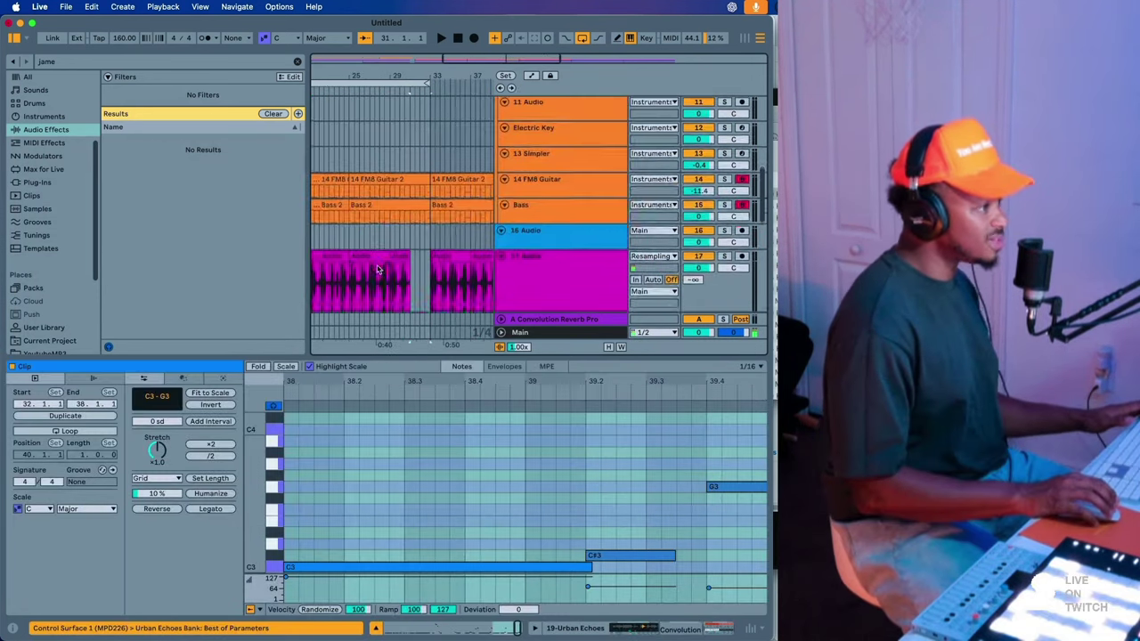
key("minus")
key("h")
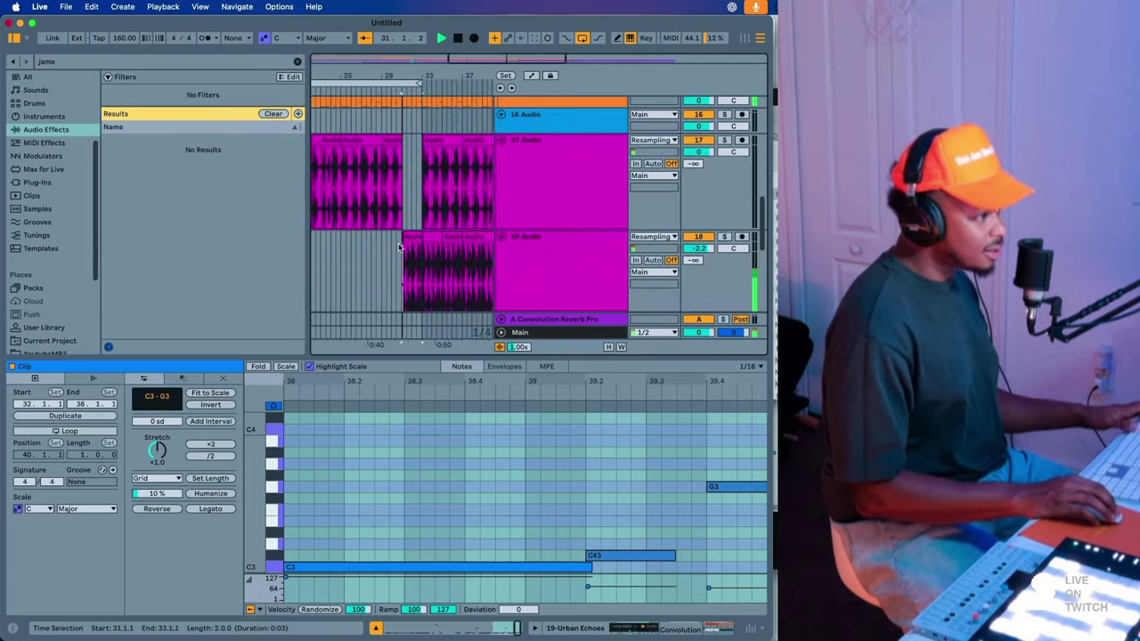
left_click(410, 236)
scroll(411, 223, "up", 3)
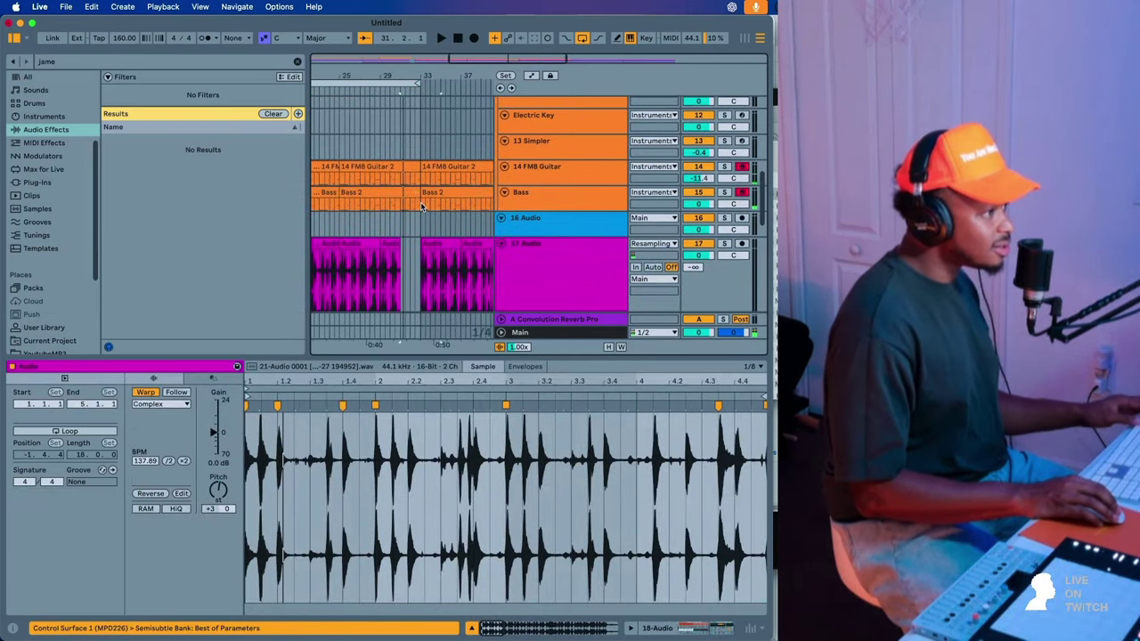
- Remove the 14 FM8 Guitar and Bass clips at bars 31–33 and play the passage
left_click(422, 207)
scroll(420, 200, "down", 3)
scroll(419, 194, "up", 3)
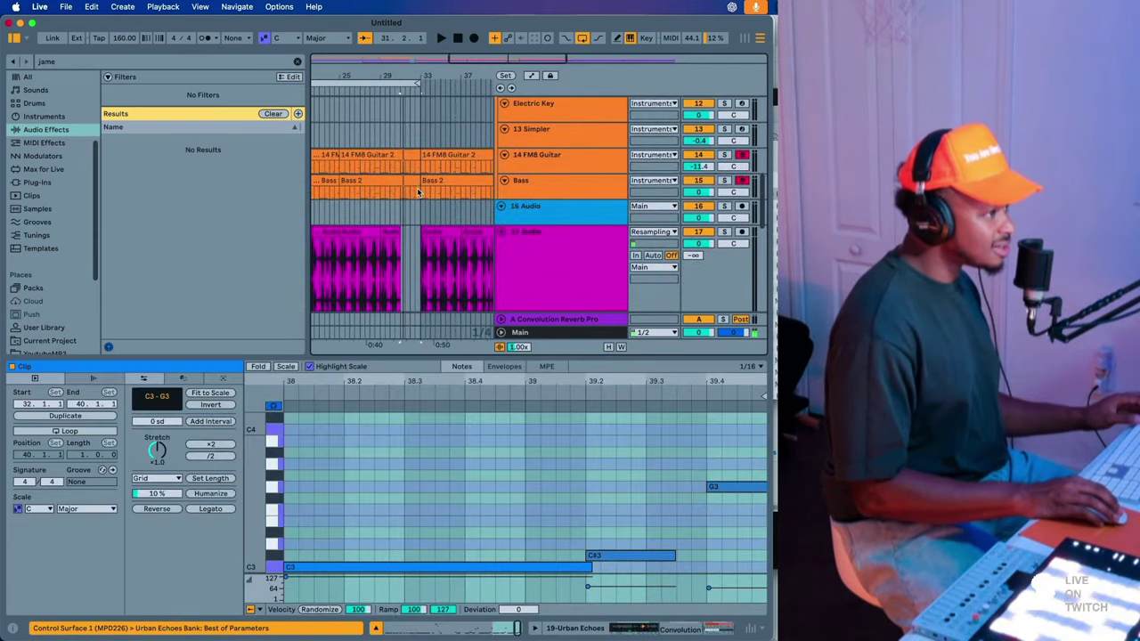
left_click_drag(417, 192, 339, 192)
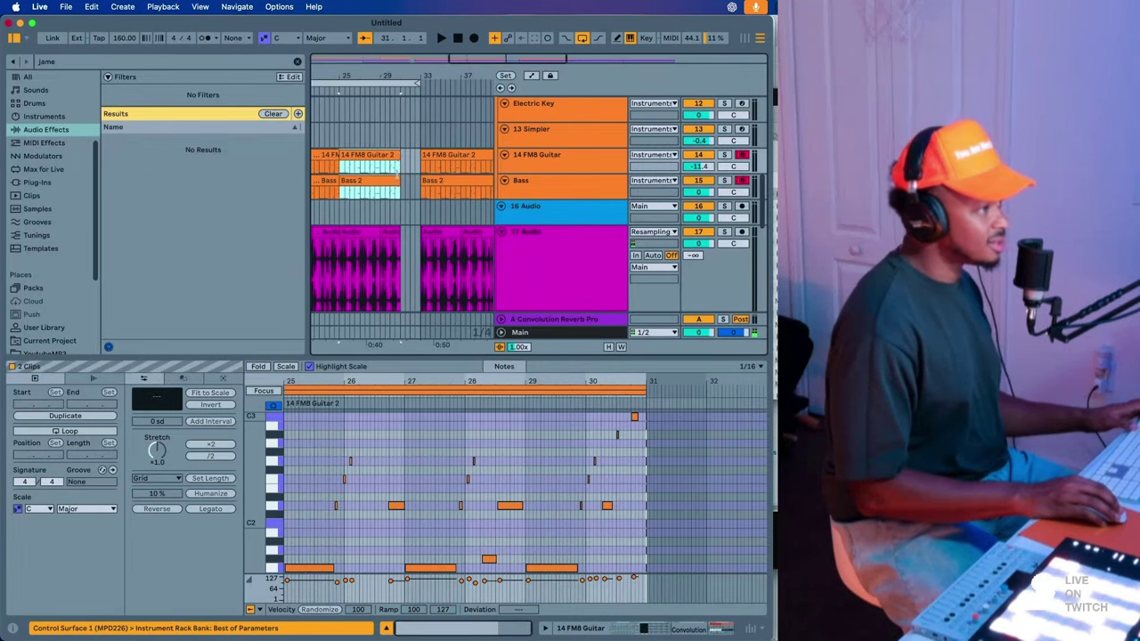
left_click(398, 199)
scroll(398, 199, "down", 5)
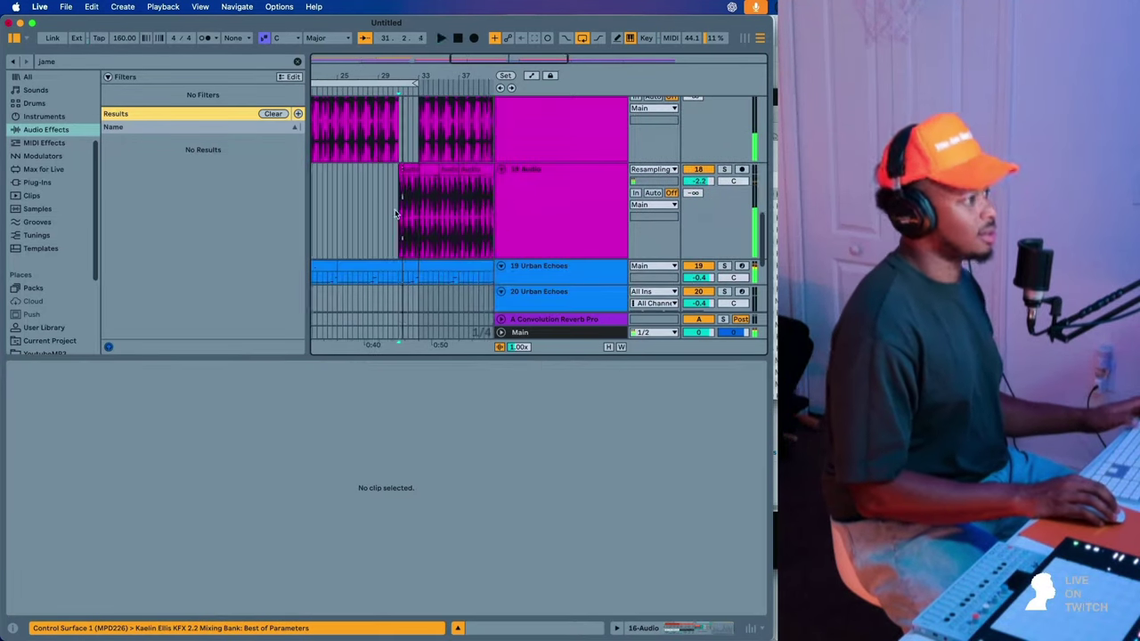
- Separate the 19 Urban Echoes clip at bars 31–33, transpose all its notes up one octave and start playback
left_click(401, 276)
left_click(409, 267)
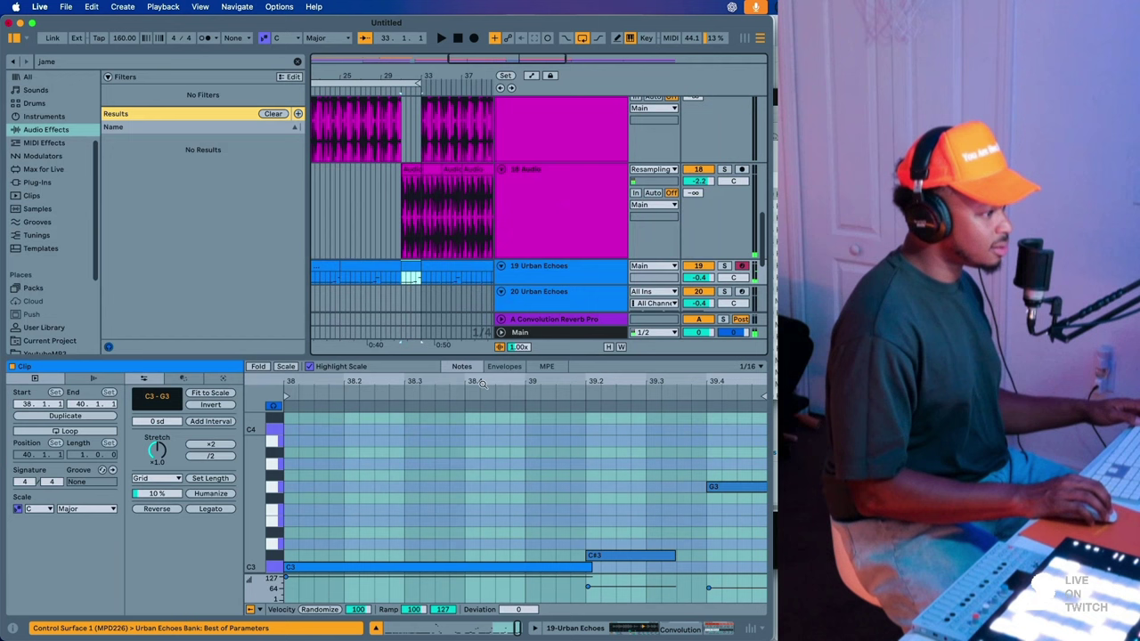
left_click_drag(408, 466, 433, 620)
key("super+a")
key("shift+Up")
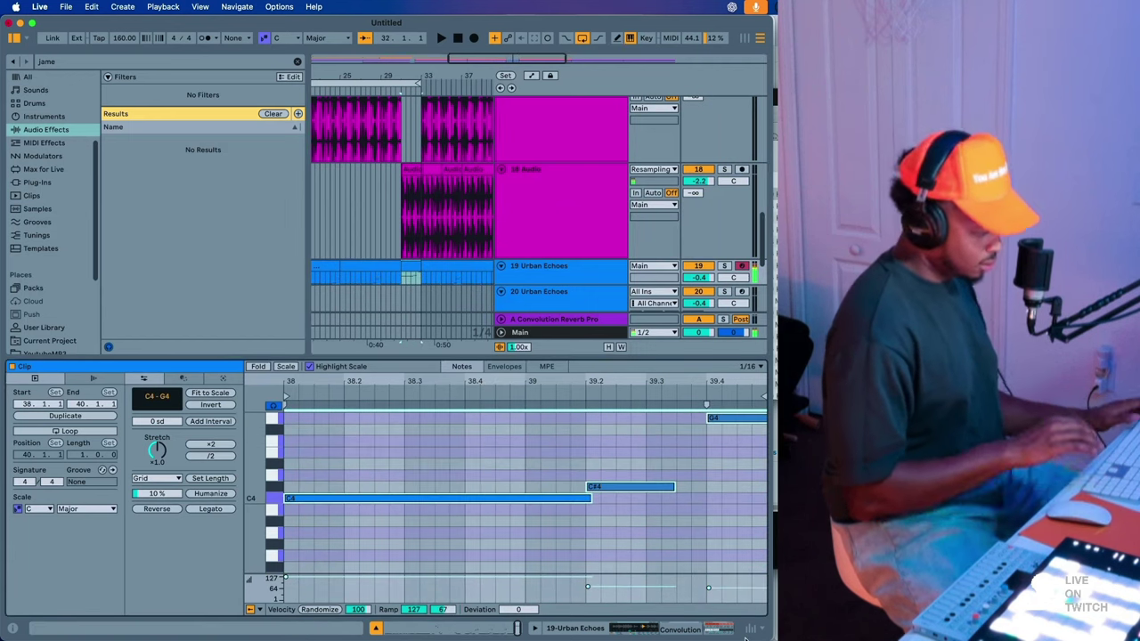
key("space")
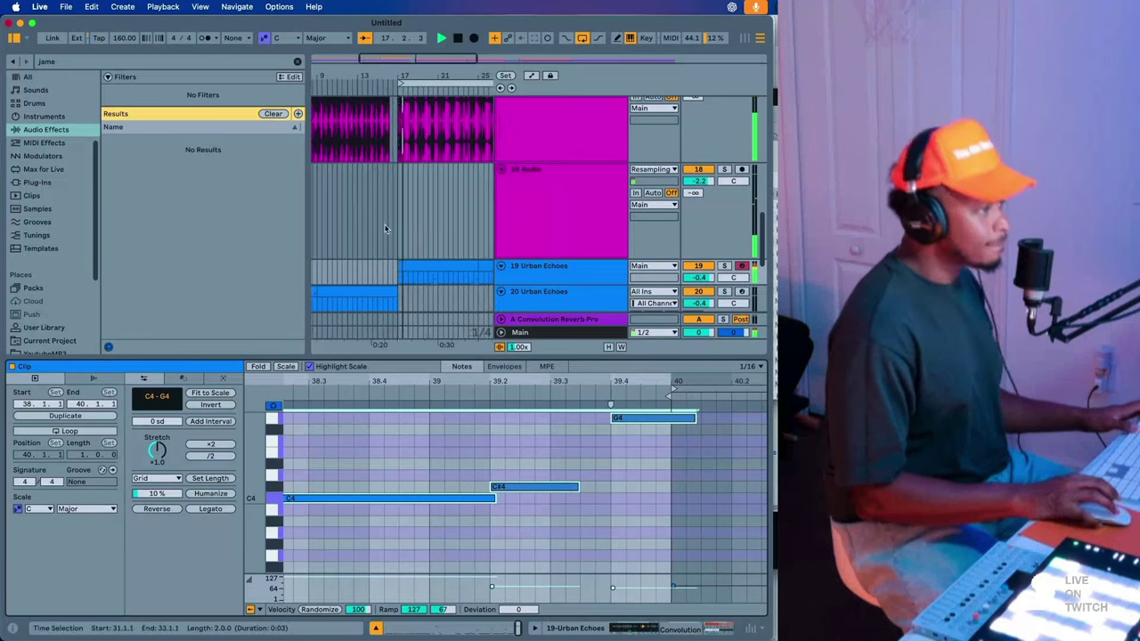
- Examine the 18 Audio clip starting at bar 31 and its waveform while the arrangement plays
left_click(403, 241)
left_click(405, 240)
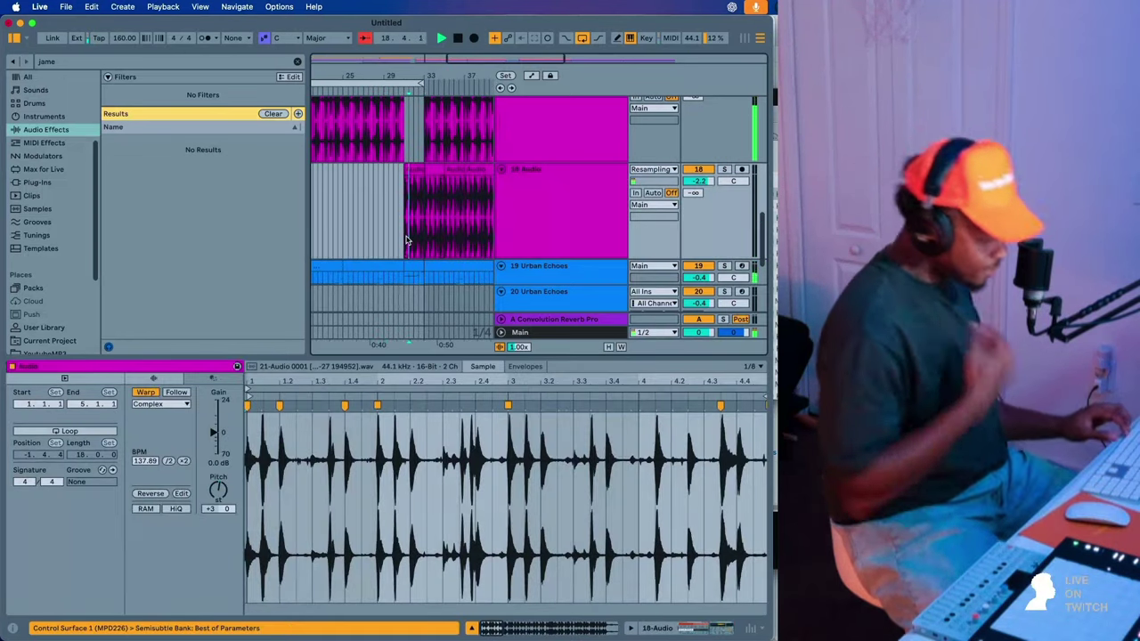
left_click(412, 170)
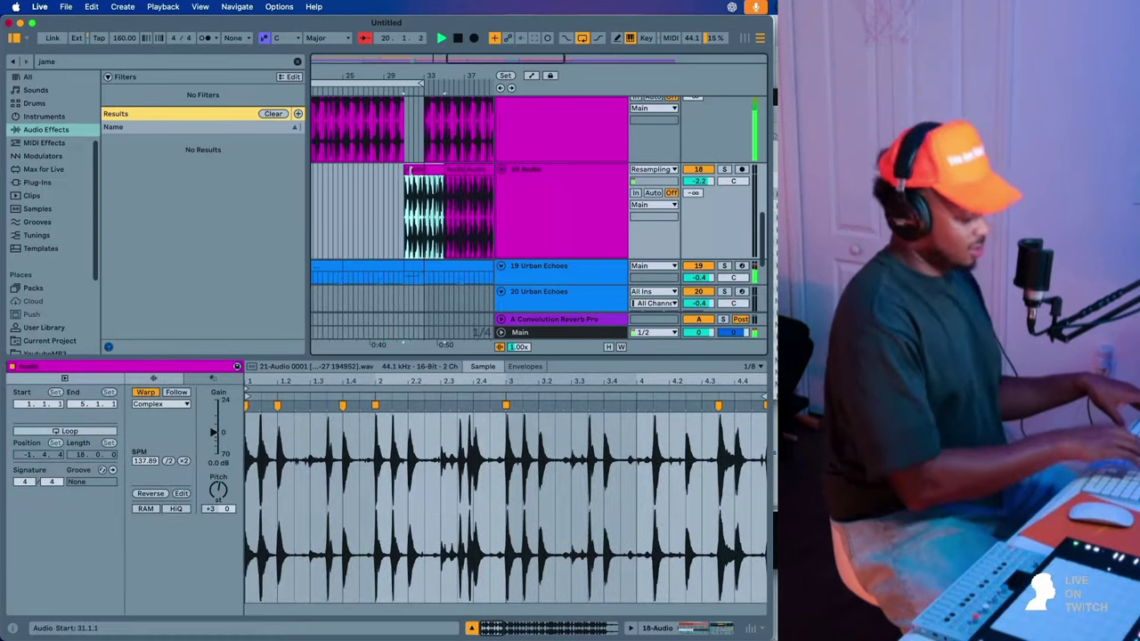
key("plus")
key("plus")
left_click(359, 205)
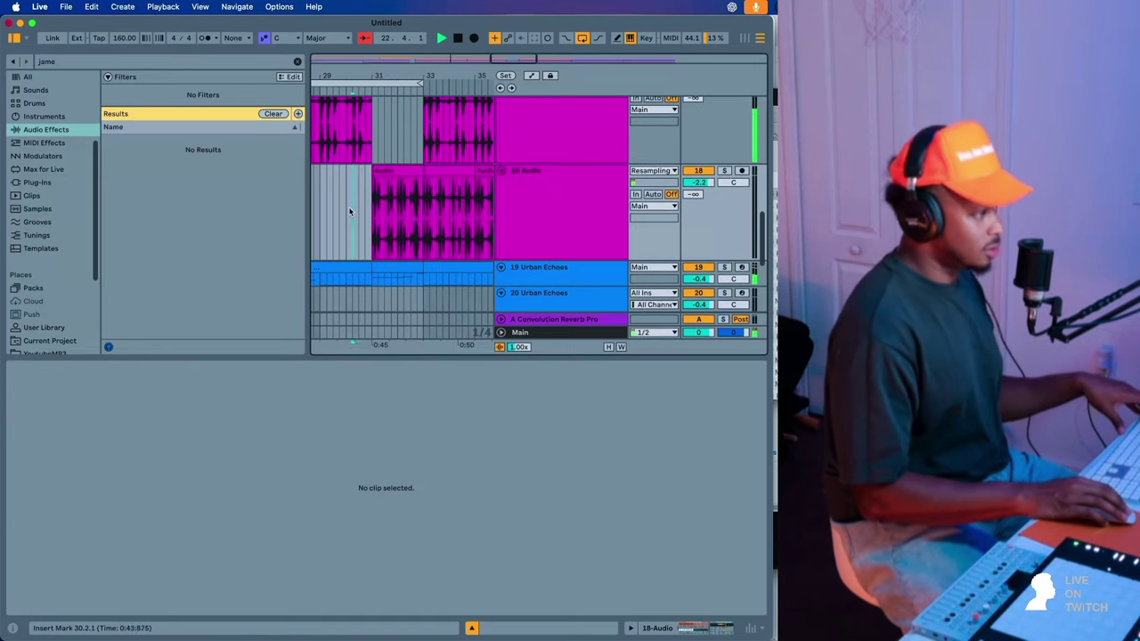
left_click(376, 180)
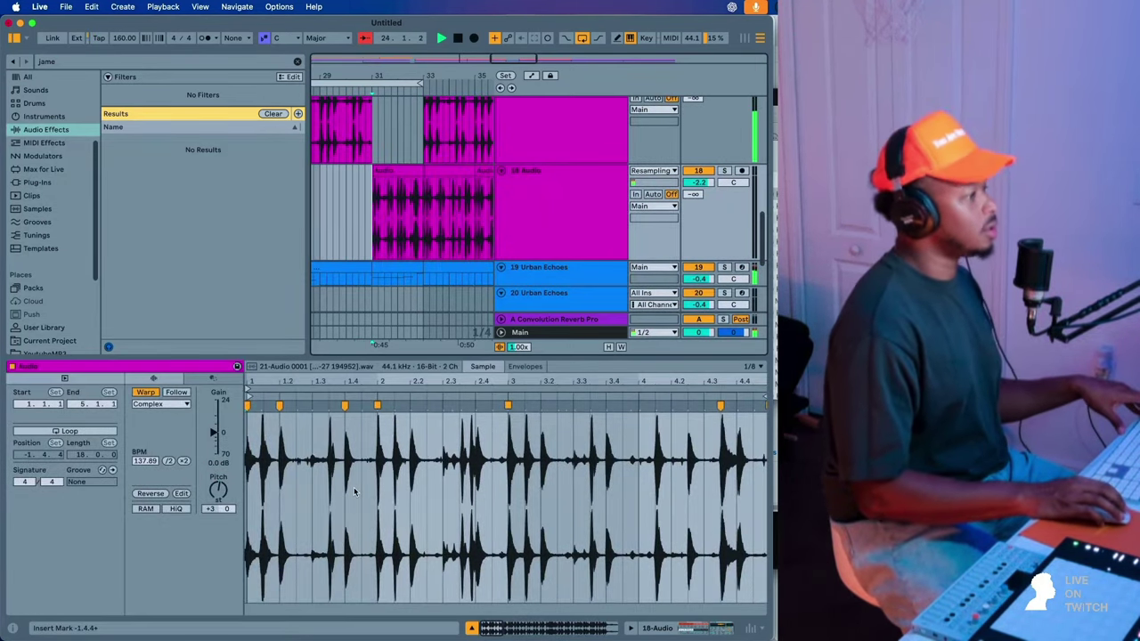
scroll(427, 254, "down", 3)
scroll(427, 253, "left", 3)
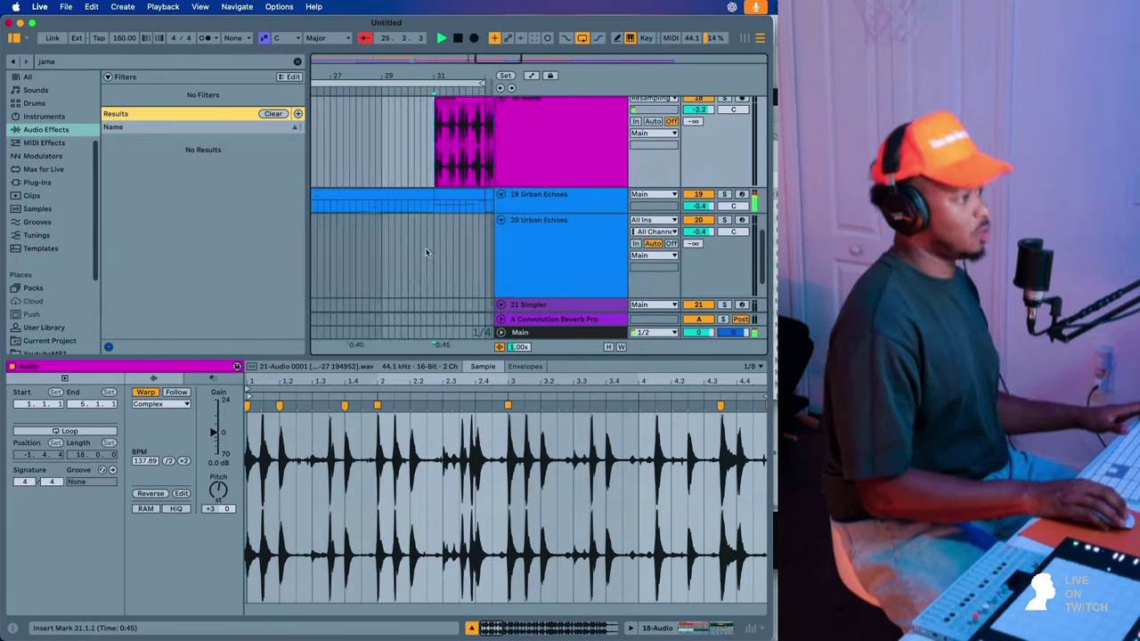
- Inspect the devices on the 19 Urban Echoes, 14 FM8 Guitar and 17 Audio tracks, and stop playback
left_click(521, 195)
scroll(486, 547, "right", 3)
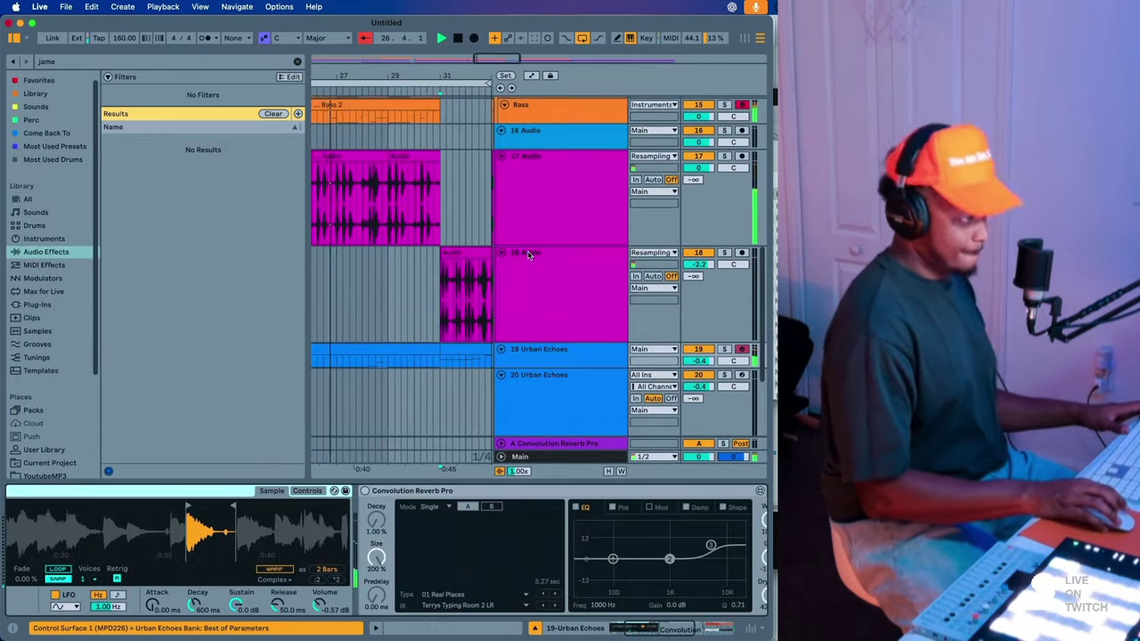
scroll(570, 267, "up", 3)
left_click(574, 222)
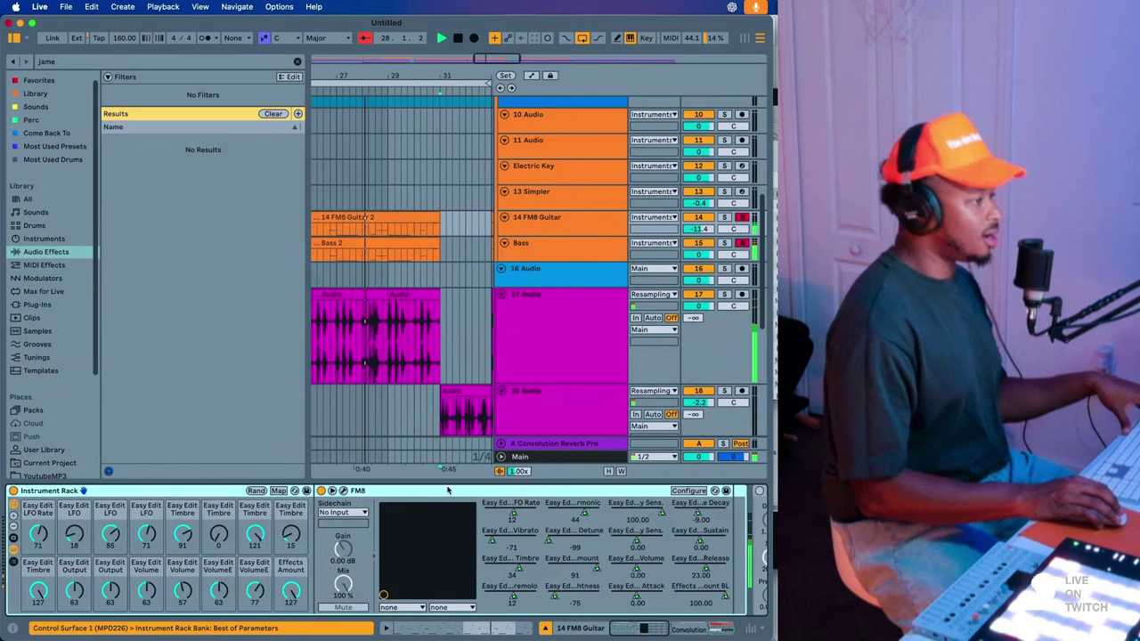
left_click(533, 321)
key("space")
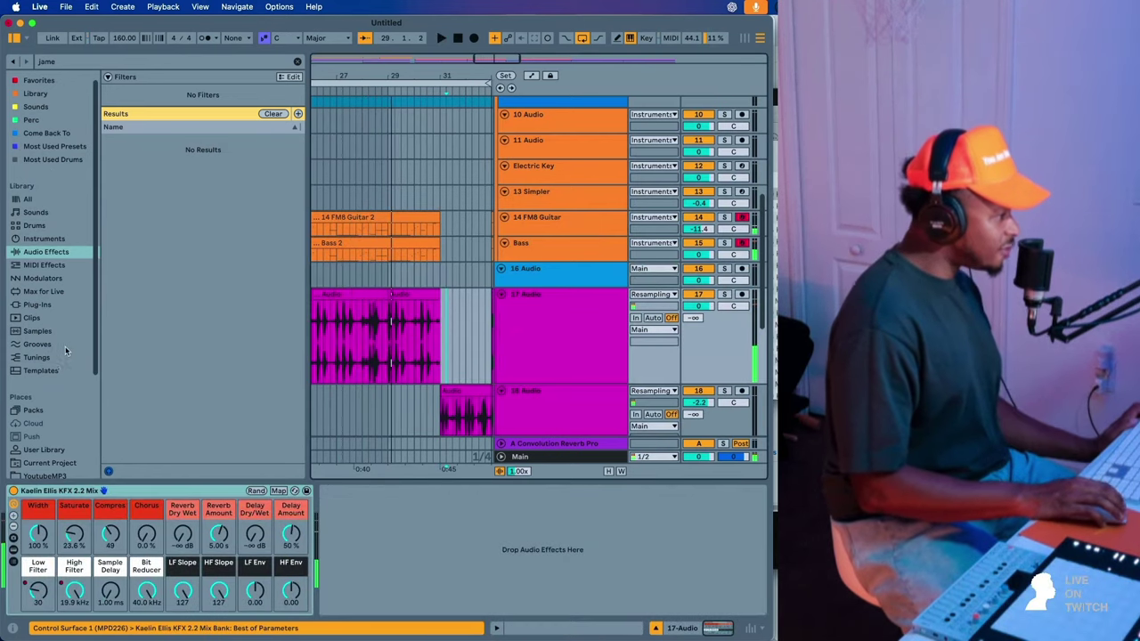
- Search the Sound Packs folder for "jama"
scroll(65, 346, "down", 5)
left_click(51, 380)
left_click(48, 393)
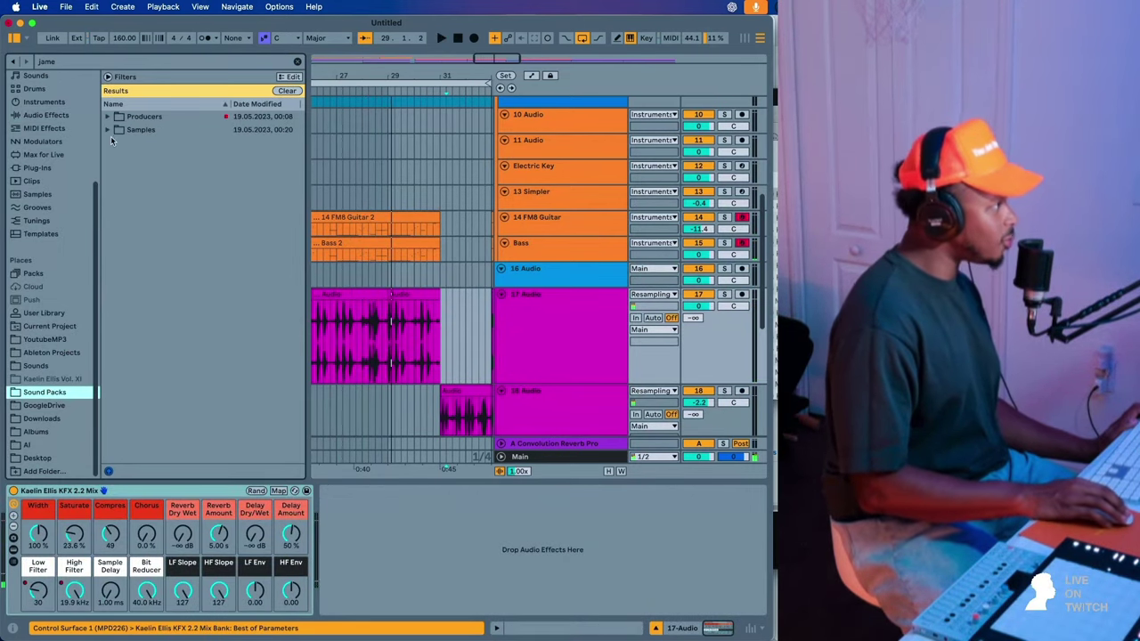
left_click(67, 63)
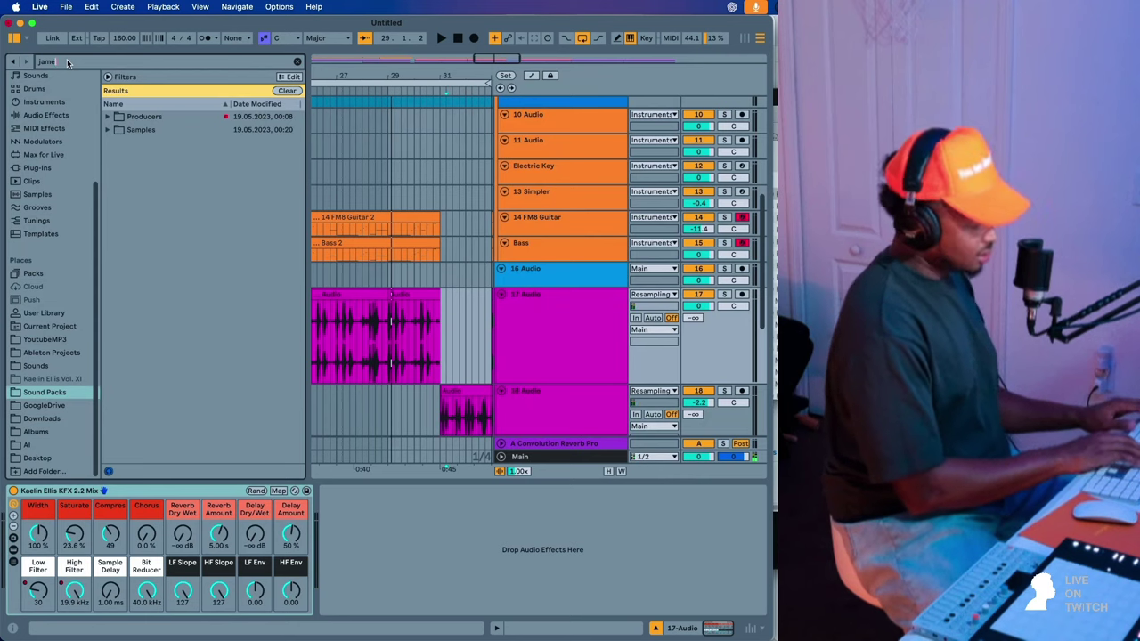
key("BackSpace")
type("a")
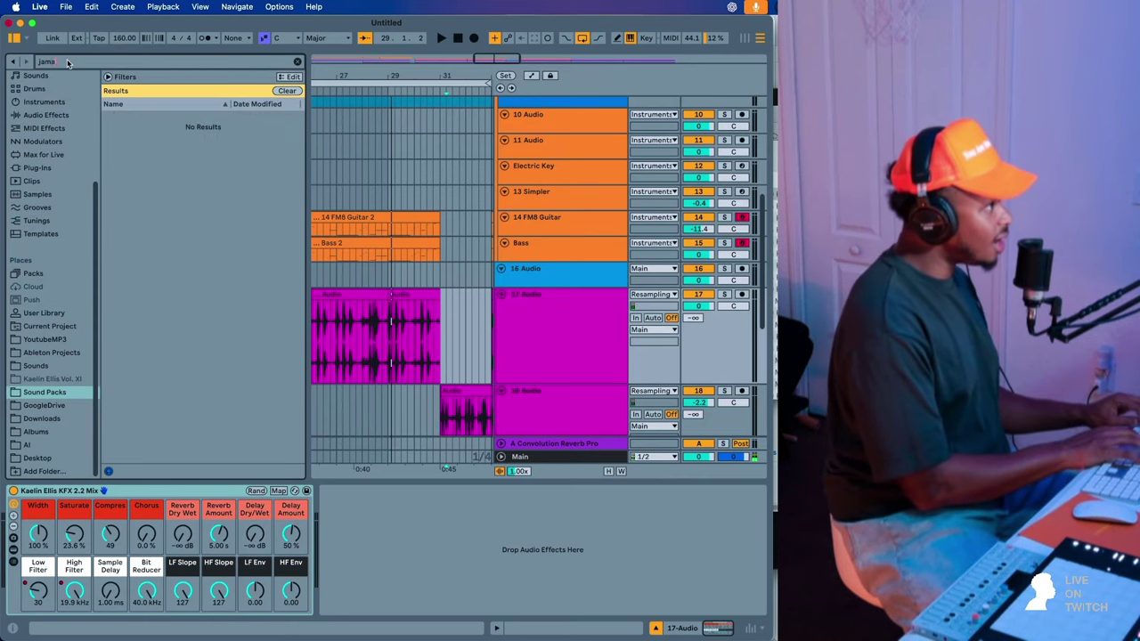
- Replace the Sound Packs search term with "voc"
key("BackSpace")
key("BackSpace")
key("BackSpace")
key("BackSpace")
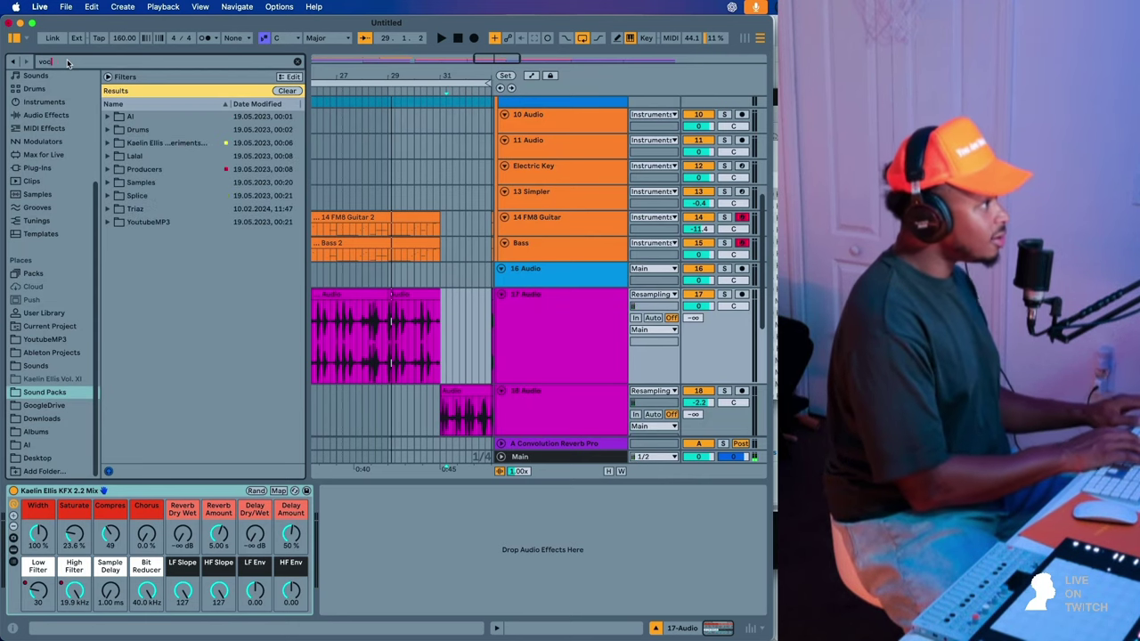
- Search Sound Packs for "bla", expand the Blackwatch Dominion MAY 2019 folder and widen the browser to read full names
key("BackSpace")
key("BackSpace")
type("bla")
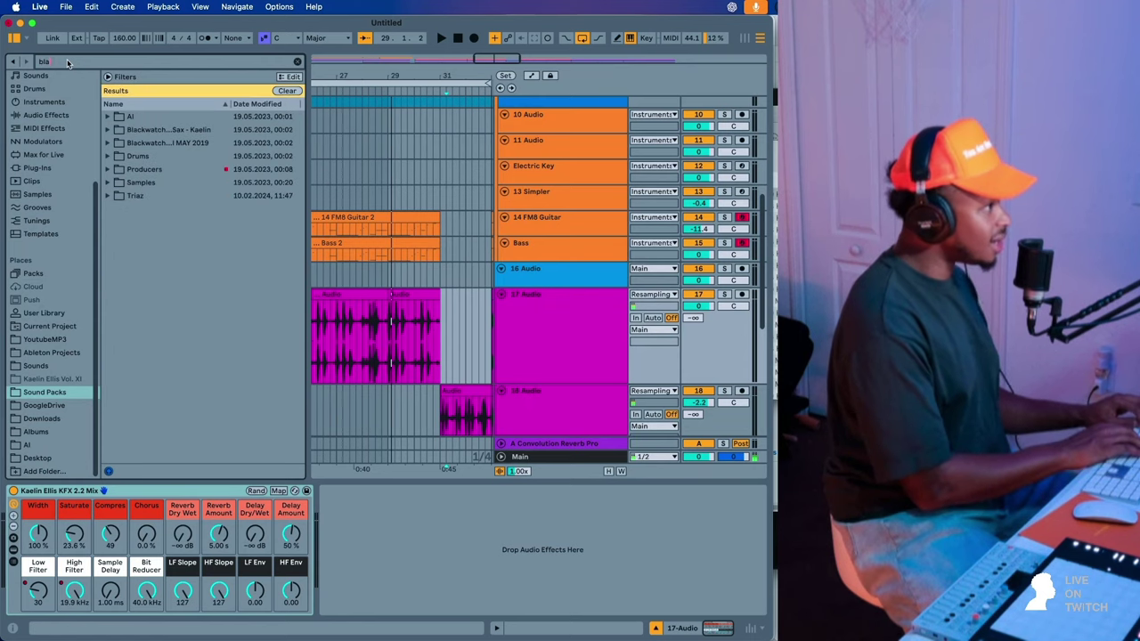
left_click(107, 143)
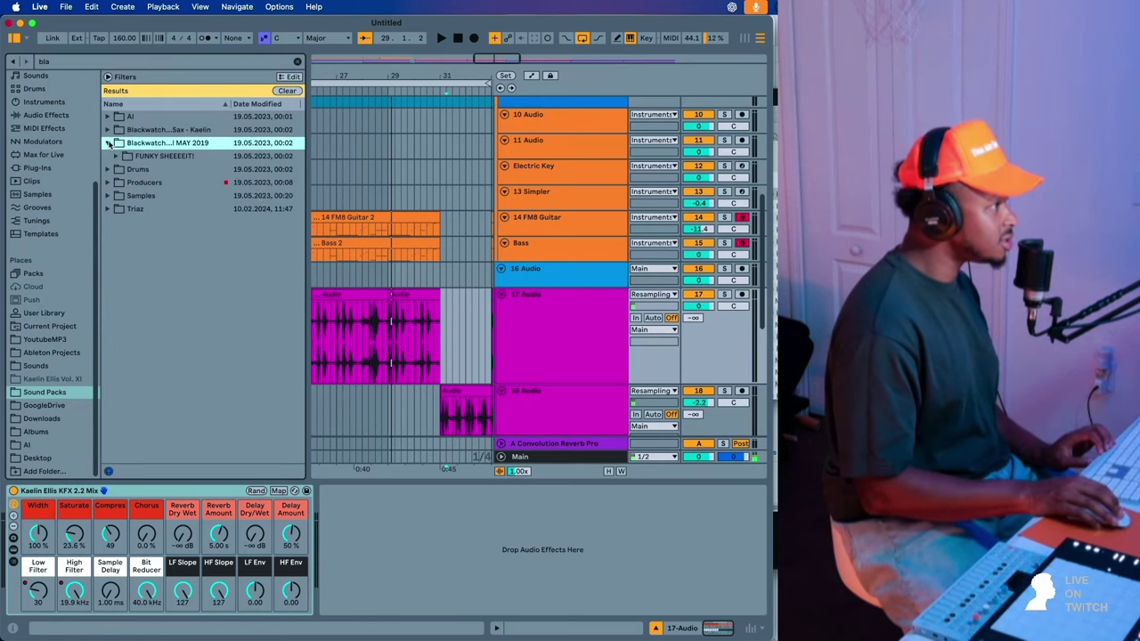
left_click_drag(305, 160, 416, 160)
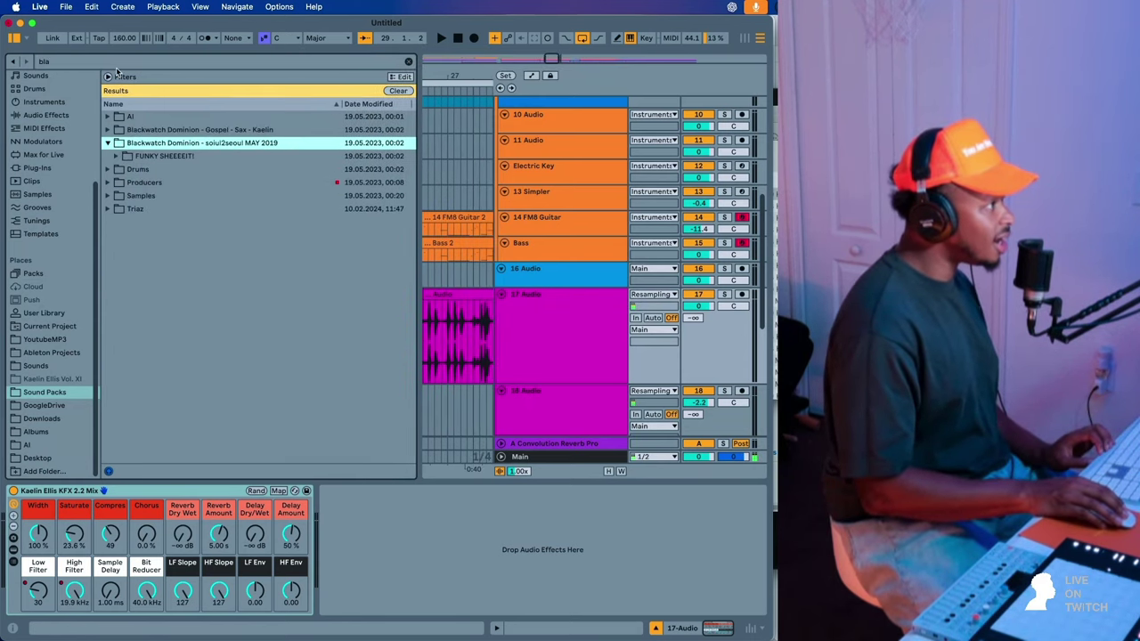
- Search Sound Packs for "vocal" and expand the Producers folder
key("super+f")
type("vocal")
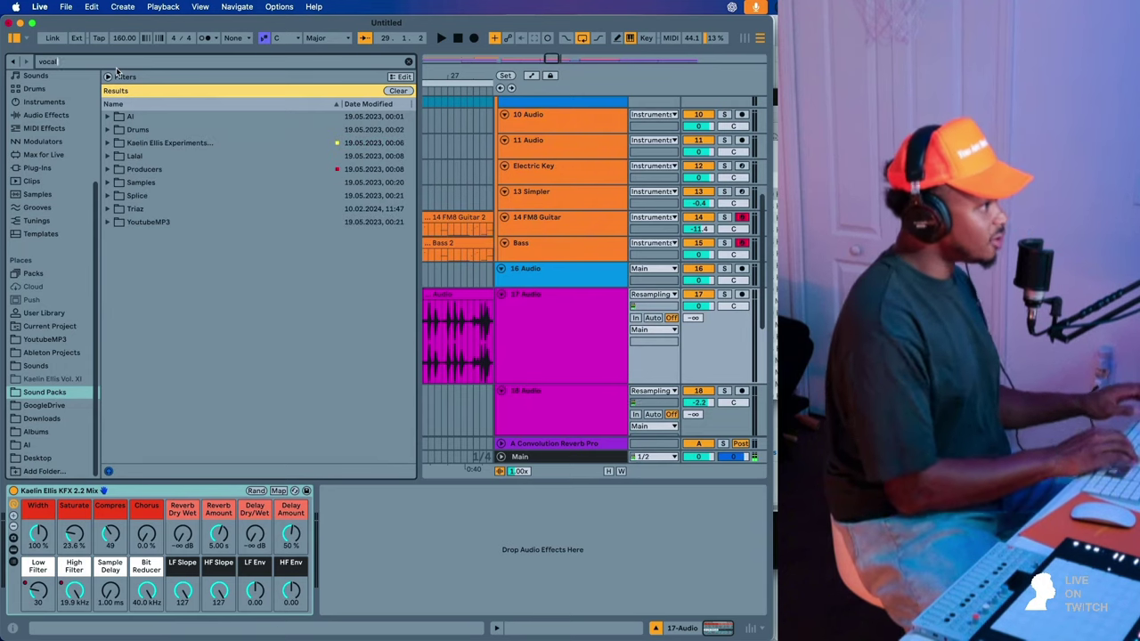
left_click(175, 187)
key("Up")
key("Right")
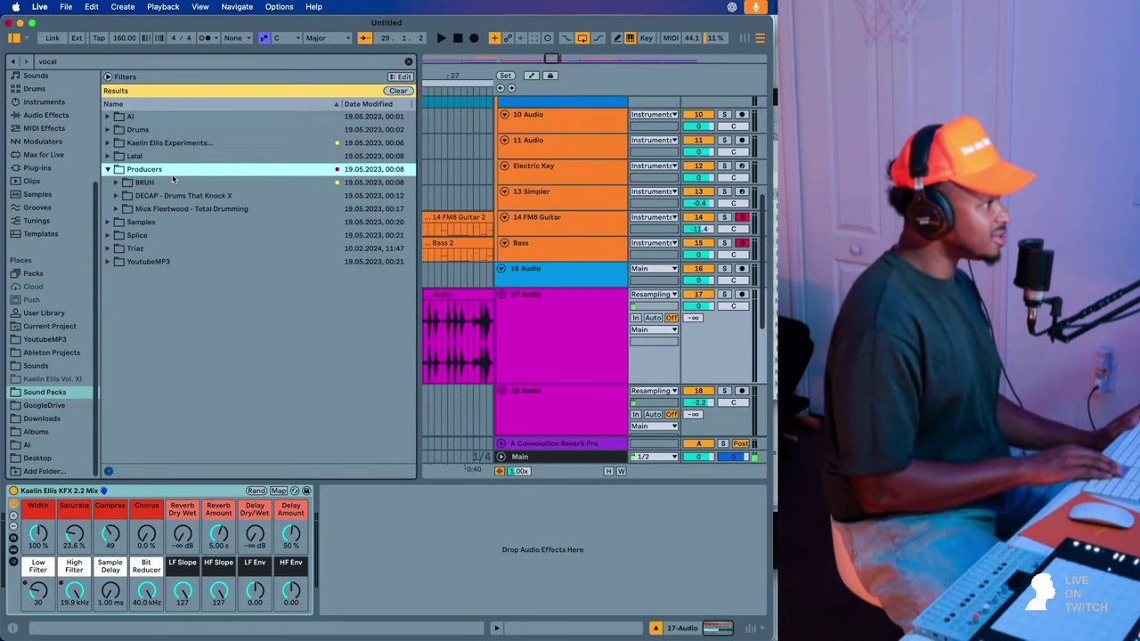
- Expand the Mick Fleetwood - Total Drumming pack's Loops folder and its Vocal Bites subfolder within Producers
key("Down")
key("Down")
key("Down")
key("Right")
key("Down")
key("Right")
key("Down")
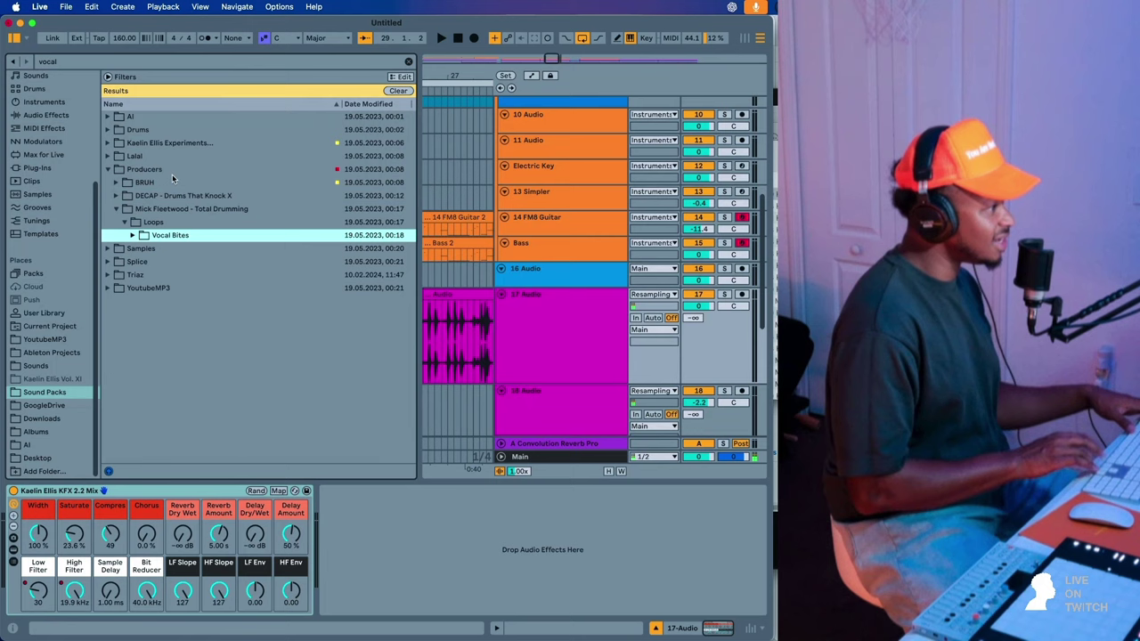
key("Right")
- Audition the Vocal Bites samples from Vocal Bite 01.wav through Vocal Bite 08.wav
key("Down")
key("Down")
key("Down")
key("Down")
key("Down")
key("Down")
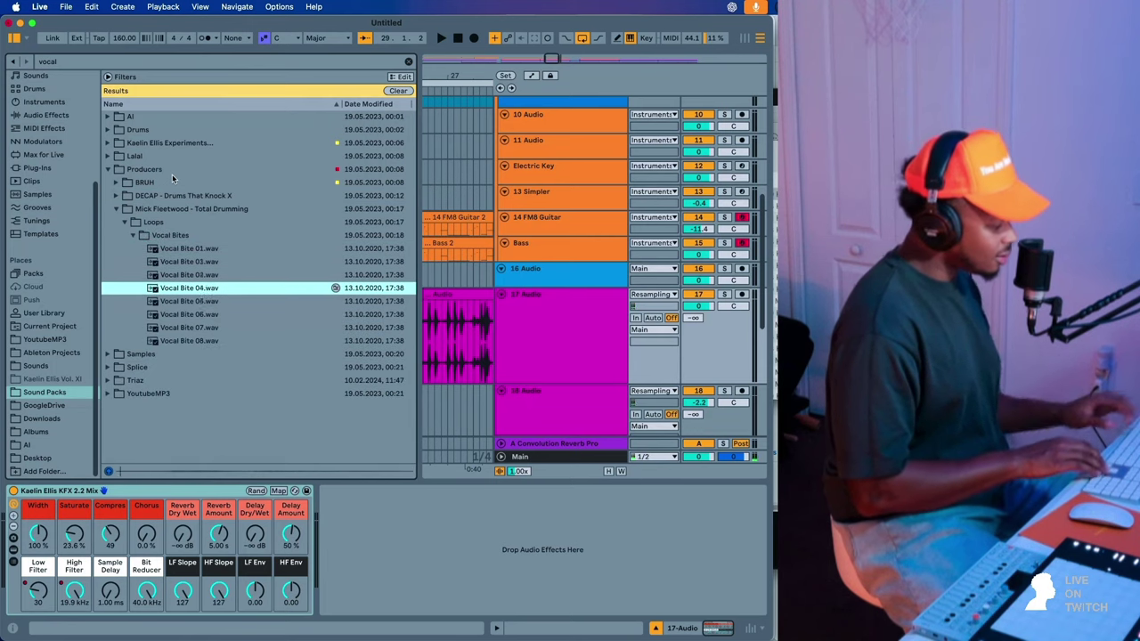
key("Down")
key("Down")
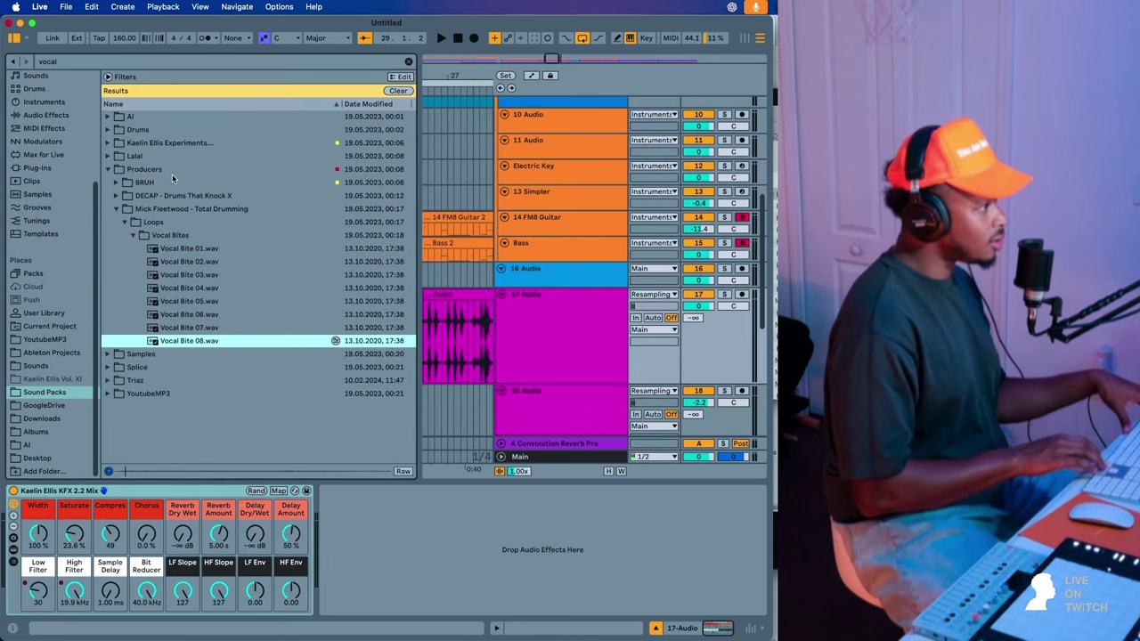
- Expand the Samples folder and its YoutubeMP3 subfolder and go through the vocal search result inside
key("Down")
key("Right")
key("Down")
key("Right")
key("Down")
key("Down")
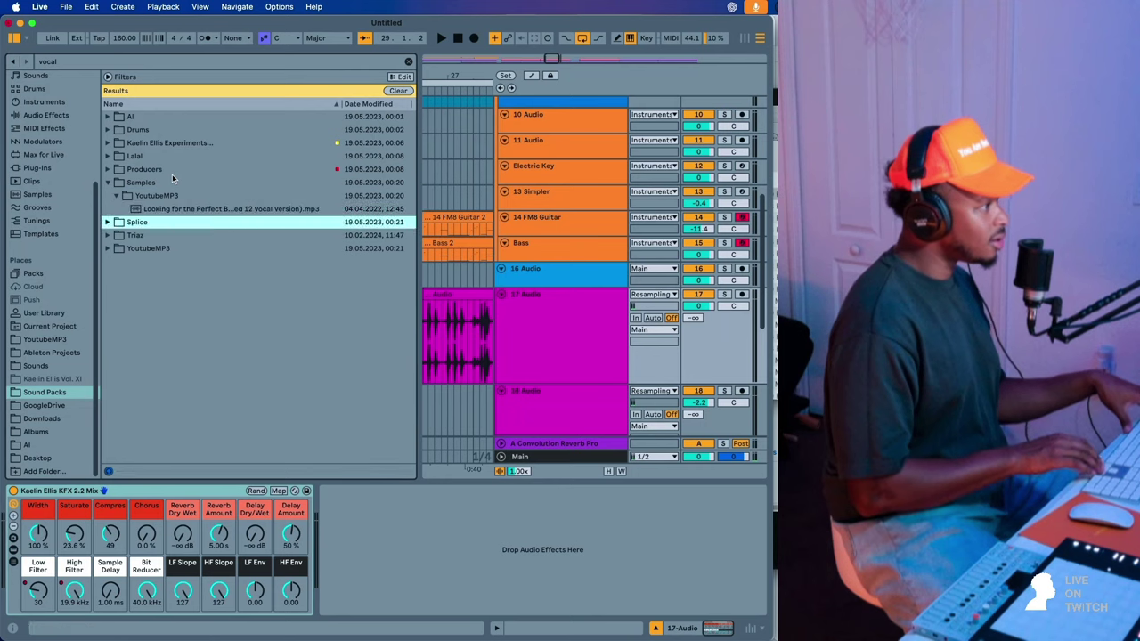
- Expand the Splice folder through sounds, packs and Oshi presents this pack is sick Vol. 1 to the contents of OSHI_sample_pack
key("Up")
key("Down")
key("Right")
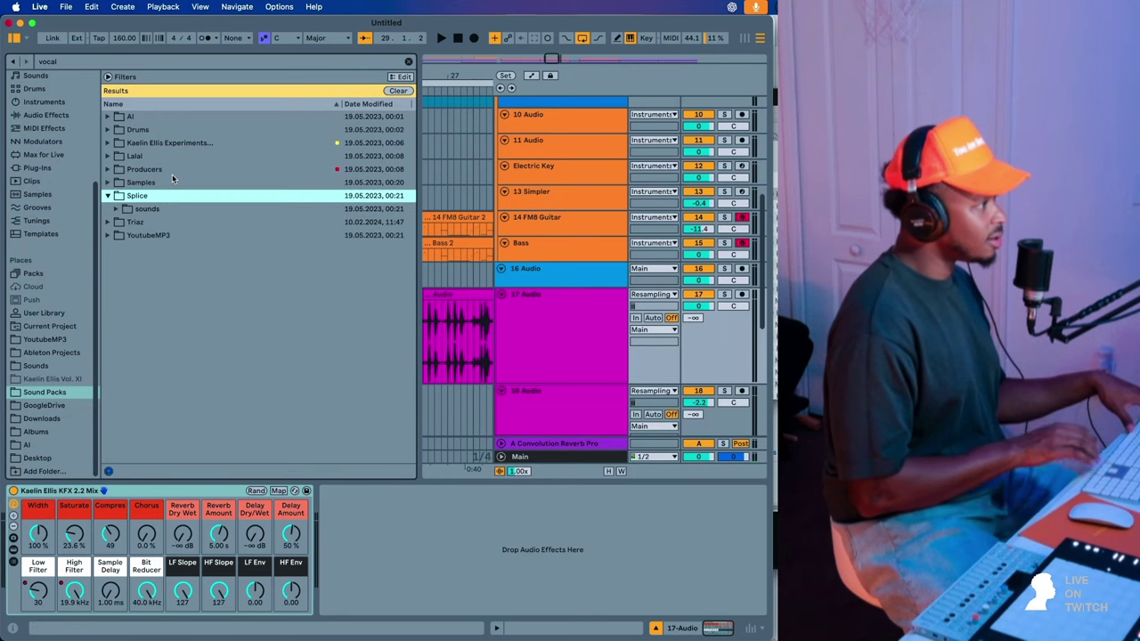
key("Down")
key("Right")
key("Down")
key("Right")
key("Down")
key("Right")
key("Down")
key("Right")
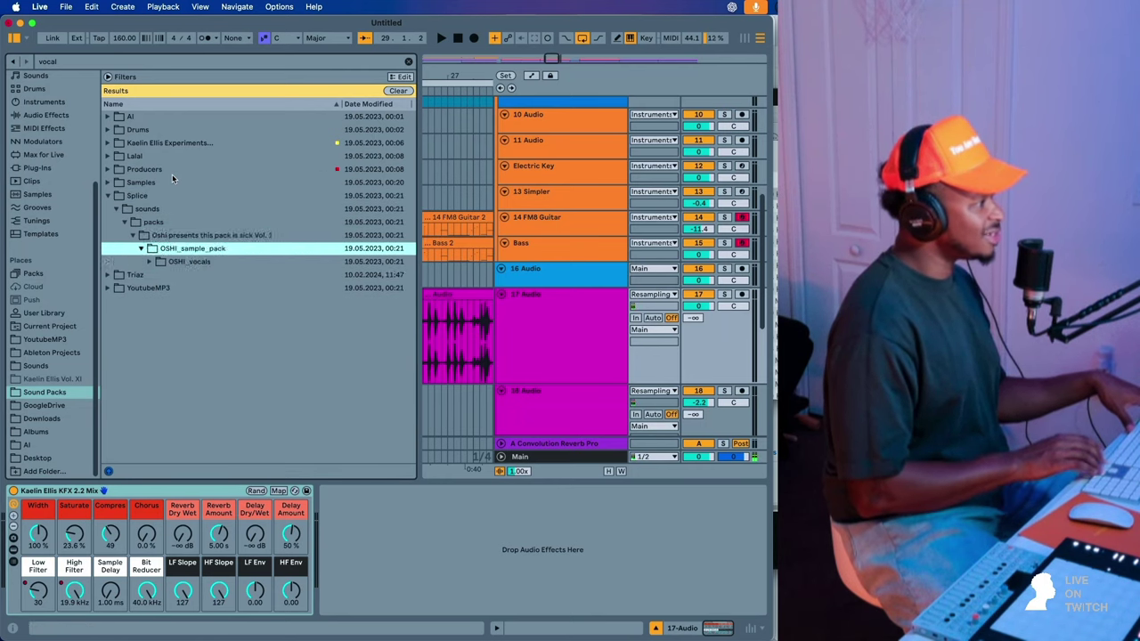
- Clear the "vocal" search term from the browser and play back the arrangement briefly around bar 19
left_click(141, 63)
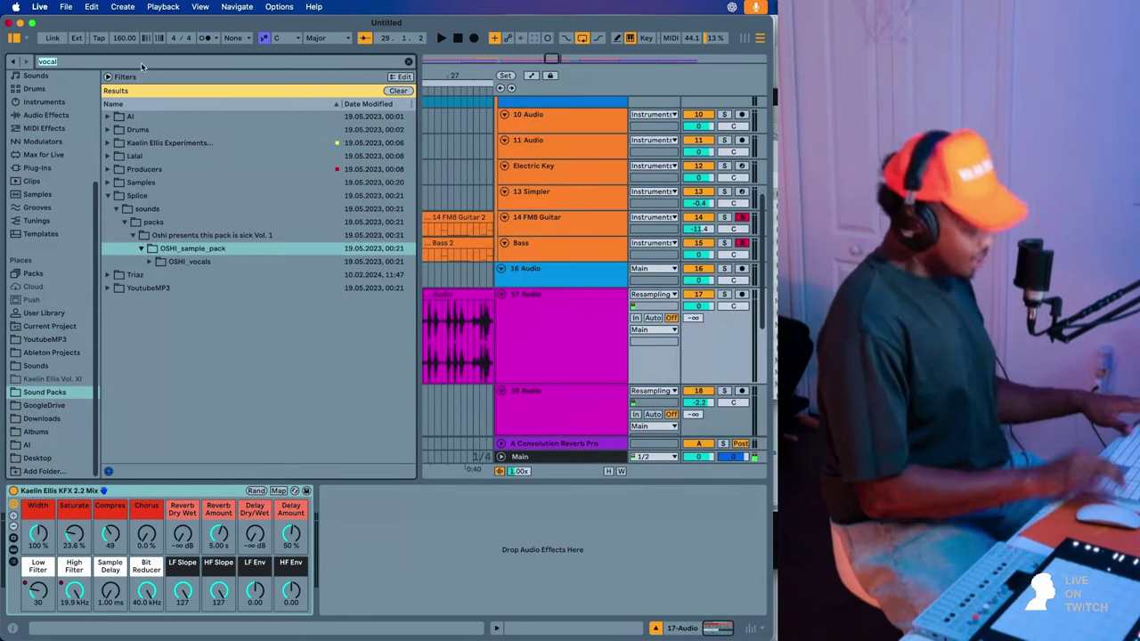
key("BackSpace")
key("BackSpace")
key("BackSpace")
key("BackSpace")
key("BackSpace")
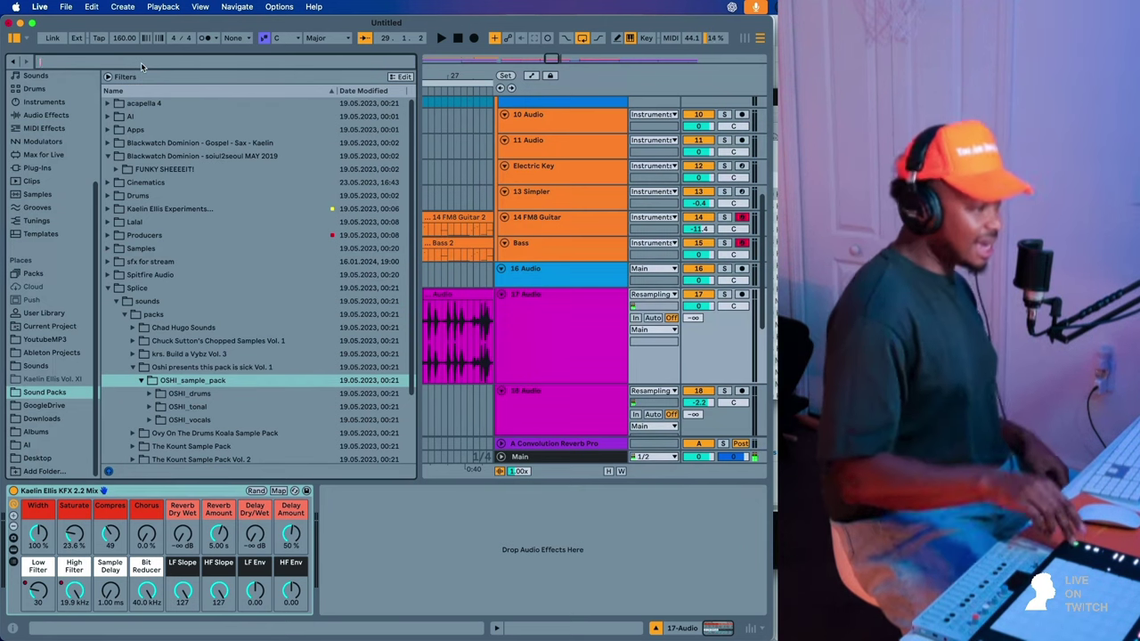
key("space")
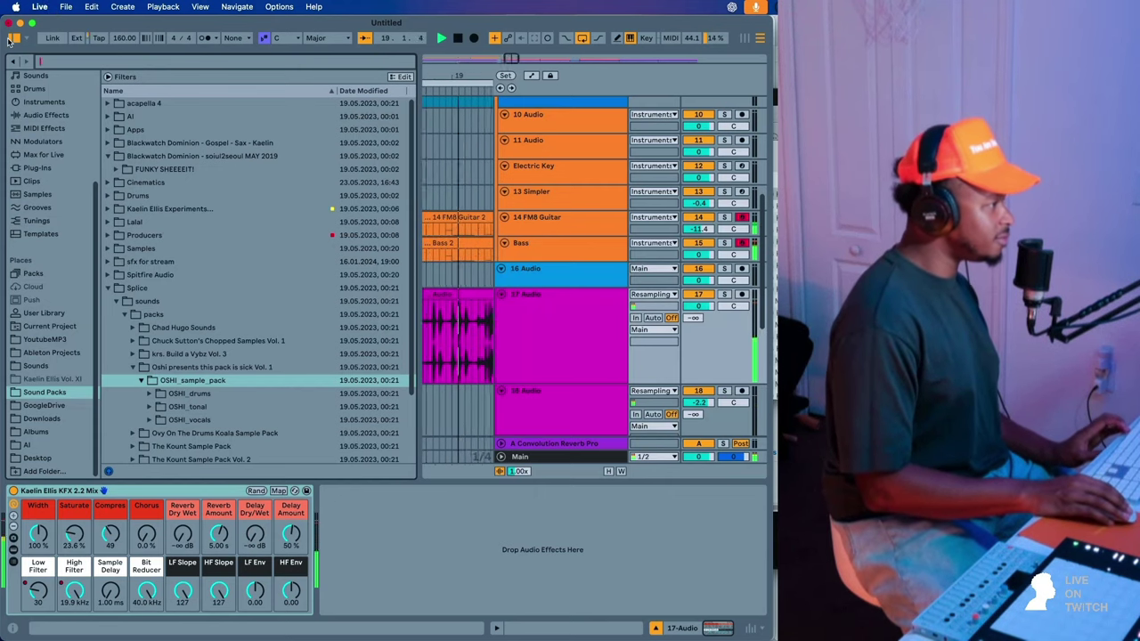
left_click(462, 305)
- Switch to Chrome and search Google for "fatboy slim actual nae" in a new tab
mouse_move(515, 637)
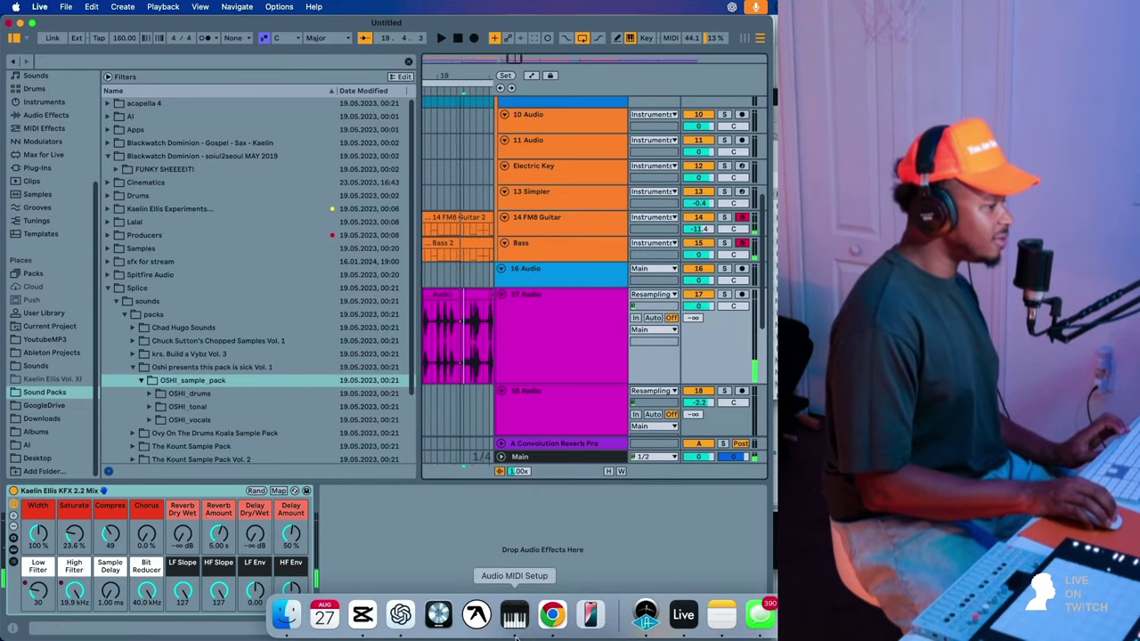
left_click(550, 614)
left_click(710, 27)
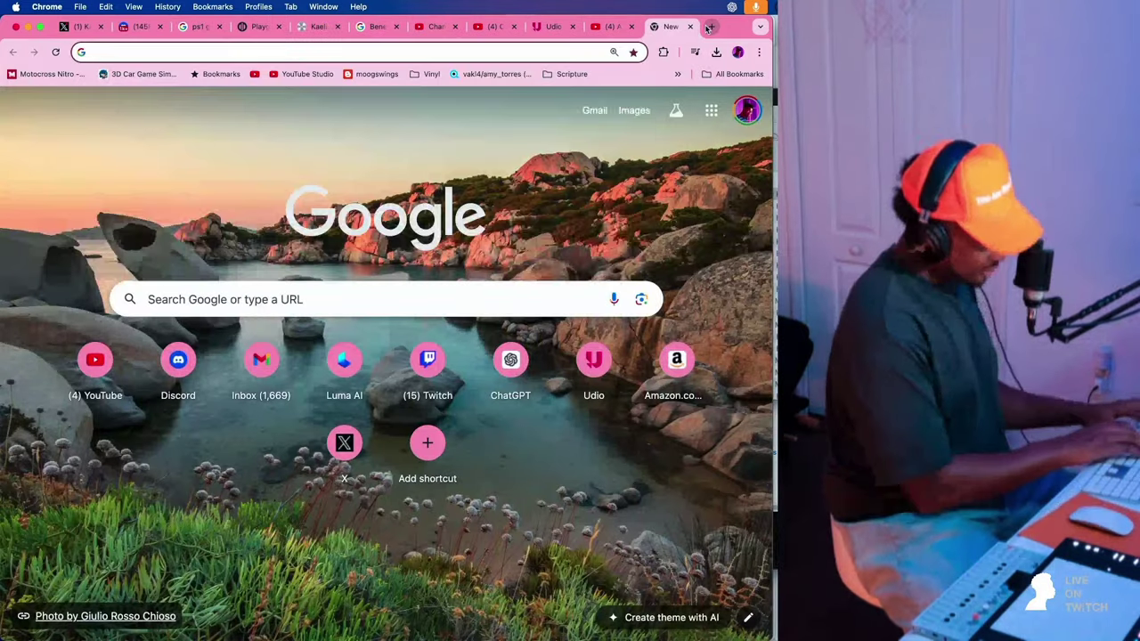
type("fatboy slim")
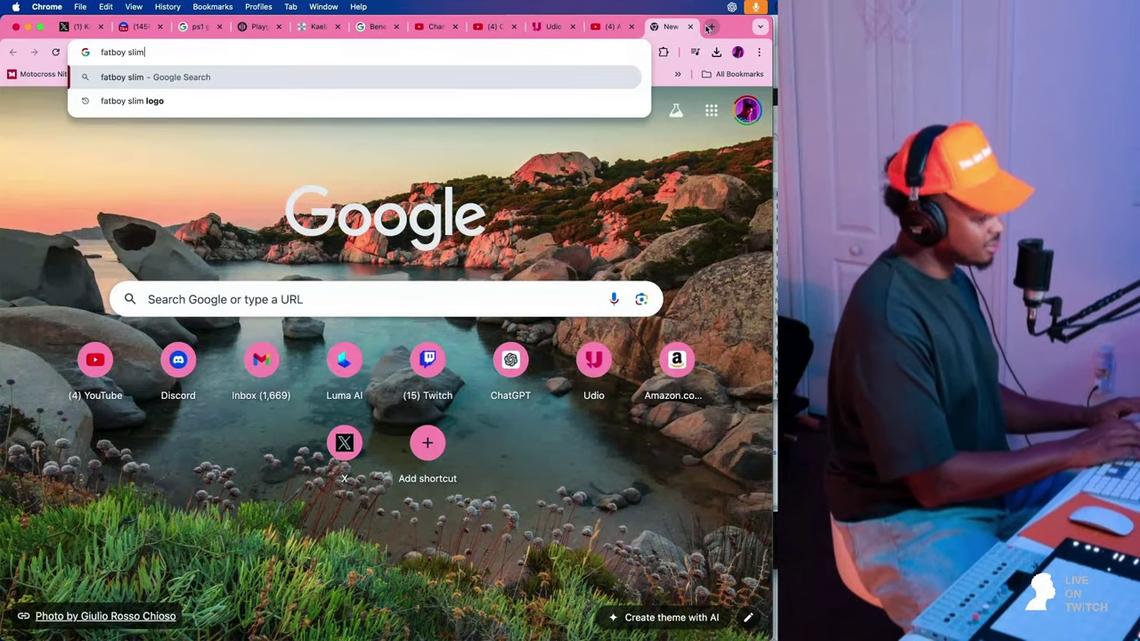
type(" actual nae")
key("Return")
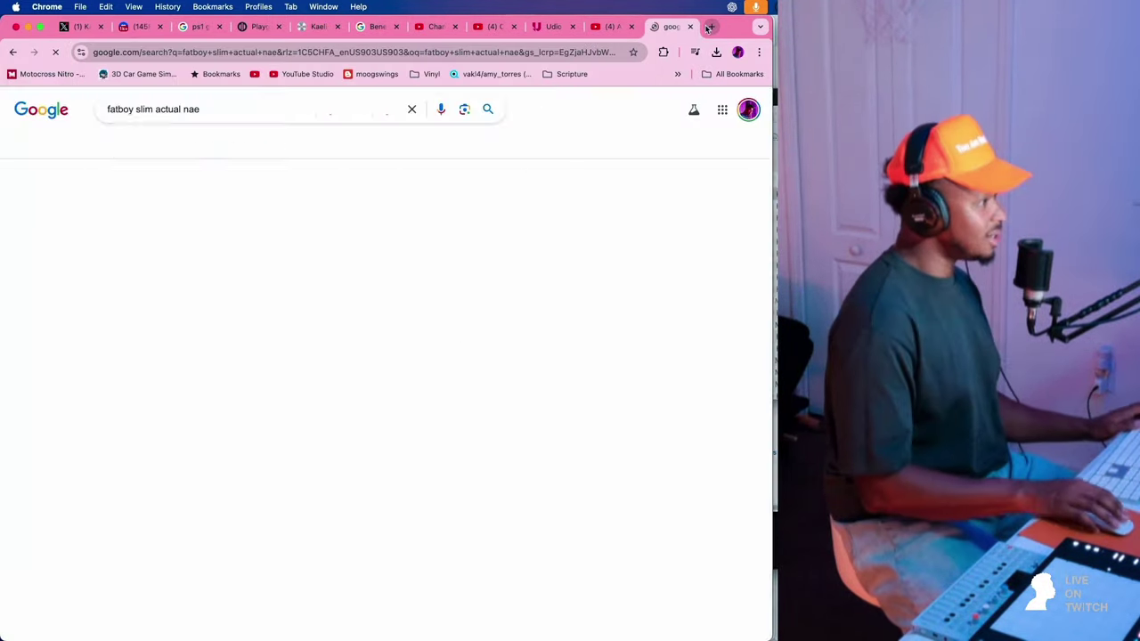
triple_click(244, 115)
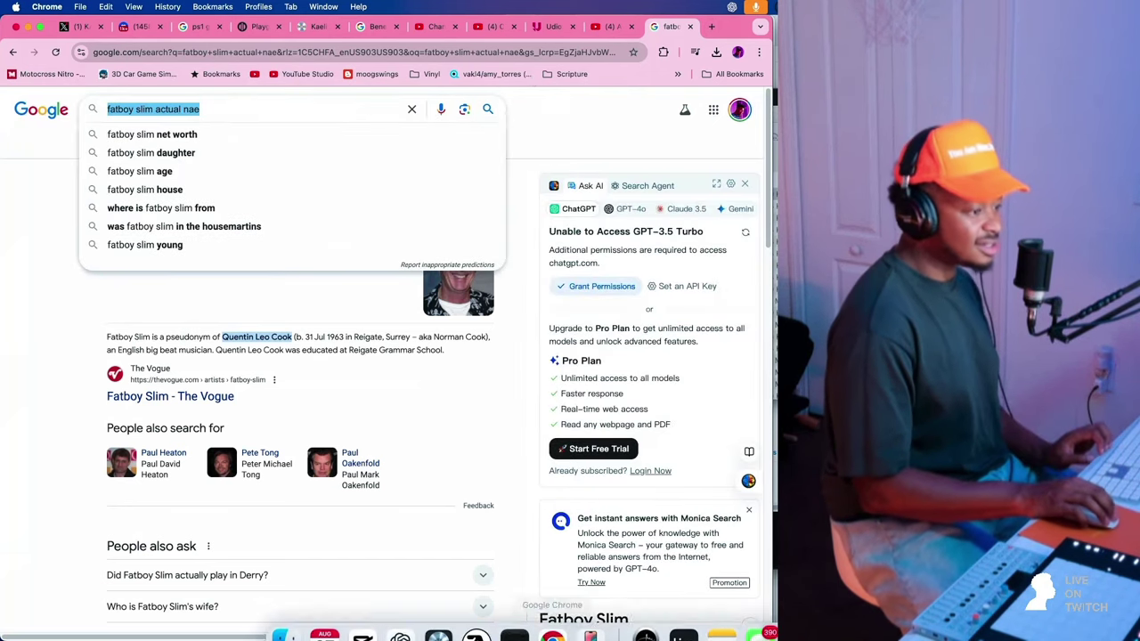
- Switch back to Ableton Live, search Sound Packs for "leo" and expand the Producers folder
left_click(684, 614)
left_click(132, 66)
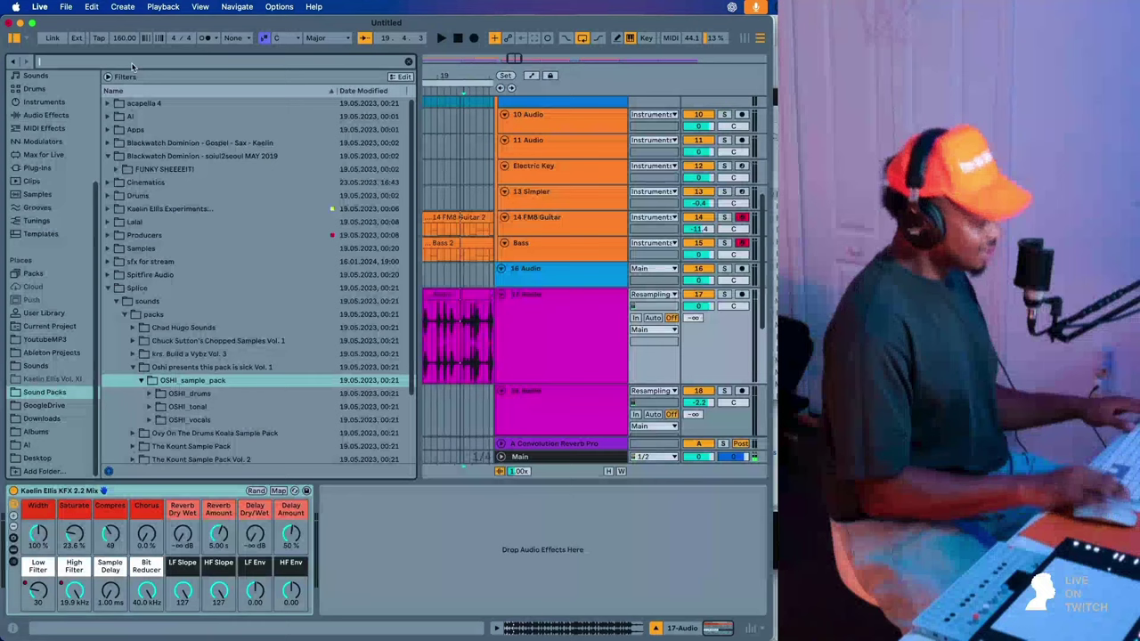
type("leo")
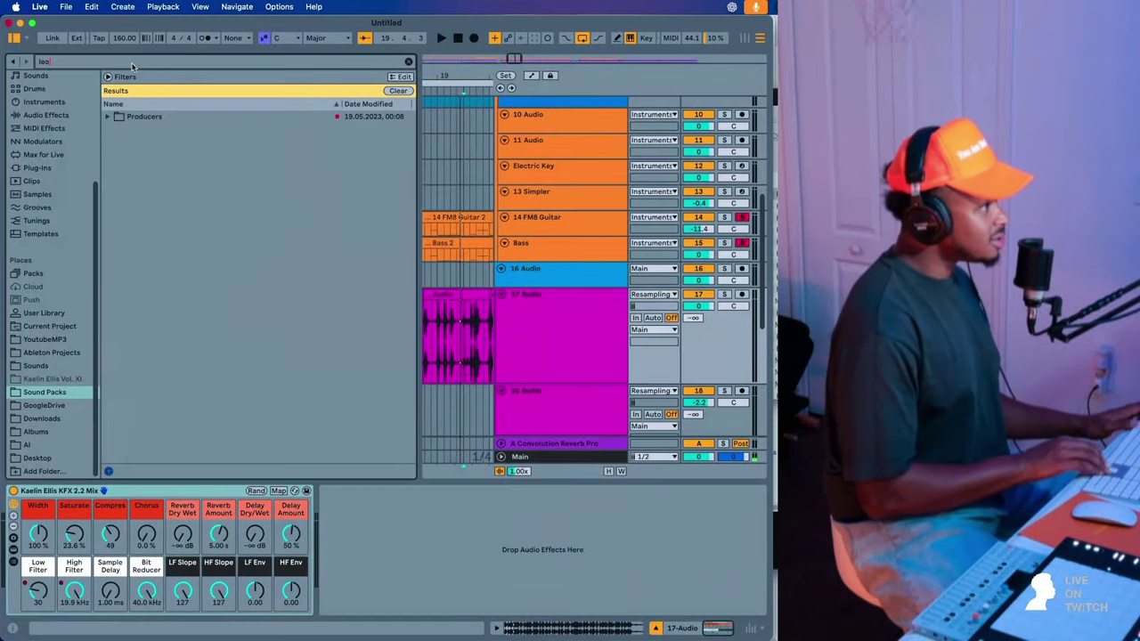
key("Down")
key("Down")
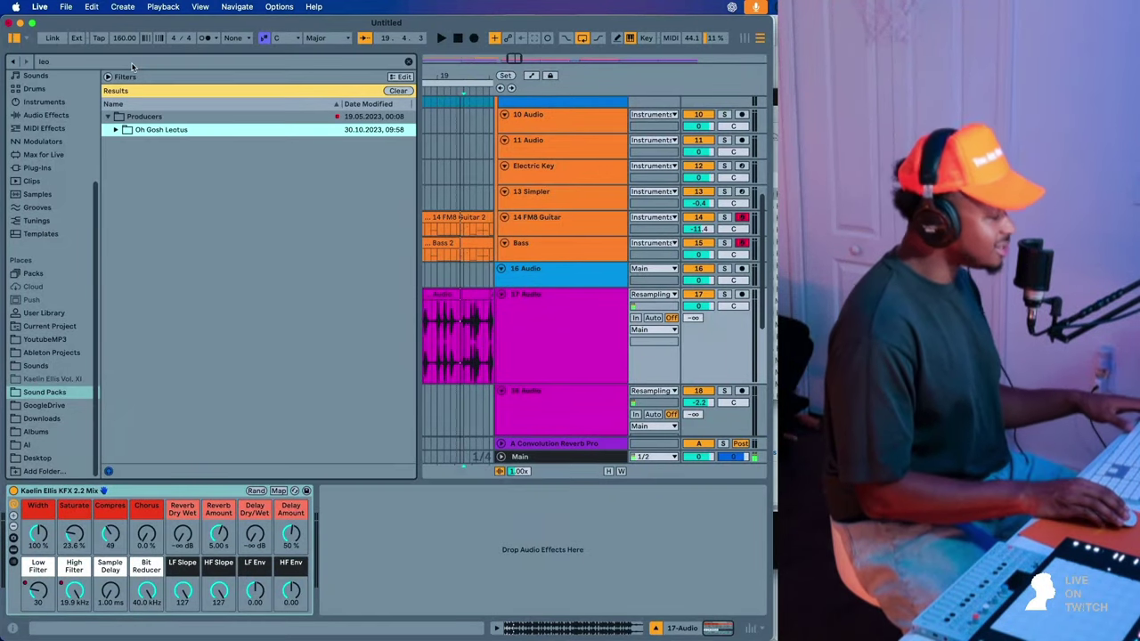
- Search Sound Packs for "norm" and expand the Norman Cook folder and its Fatboy Slim - Skip to my loops subfolder
left_click(132, 66)
type("norm")
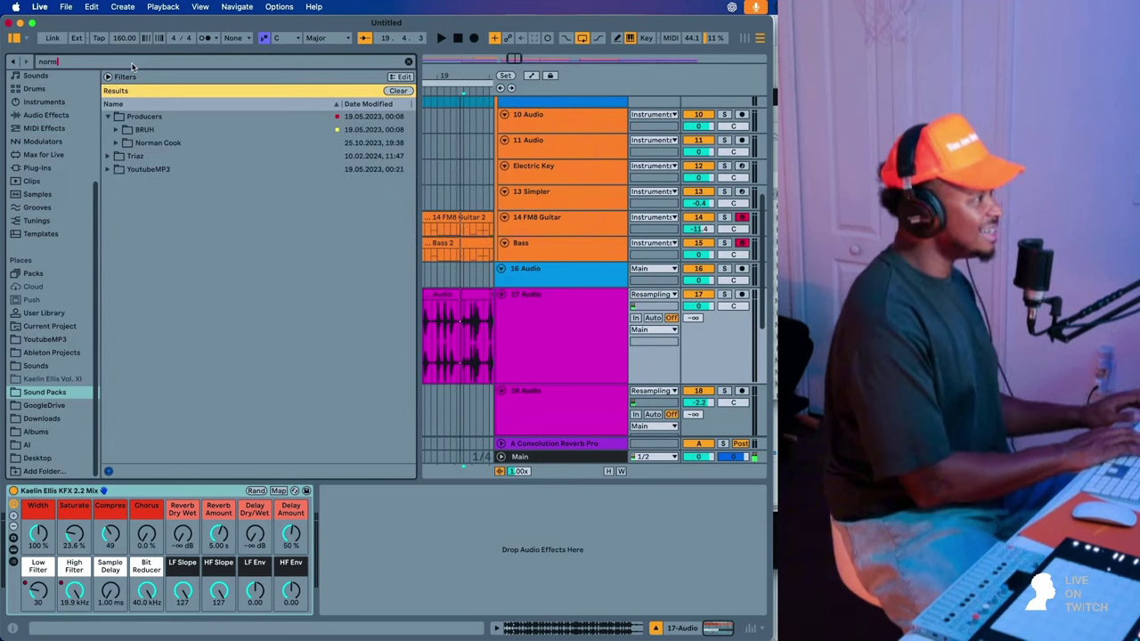
key("Down")
key("Down")
key("Down")
key("Right")
key("Down")
key("Right")
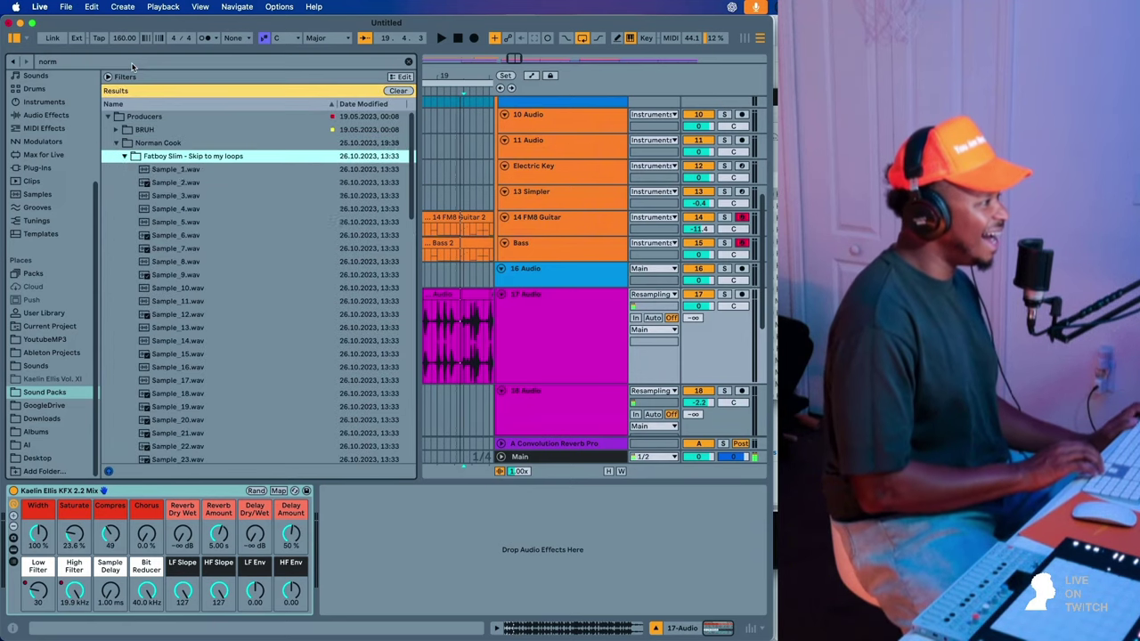
- Audition the Fatboy Slim - Skip to my loops samples one after another from Sample_1.wav through Sample_20.wav
key("Down")
key("Down")
key("Down")
key("Down")
key("Down")
key("Down")
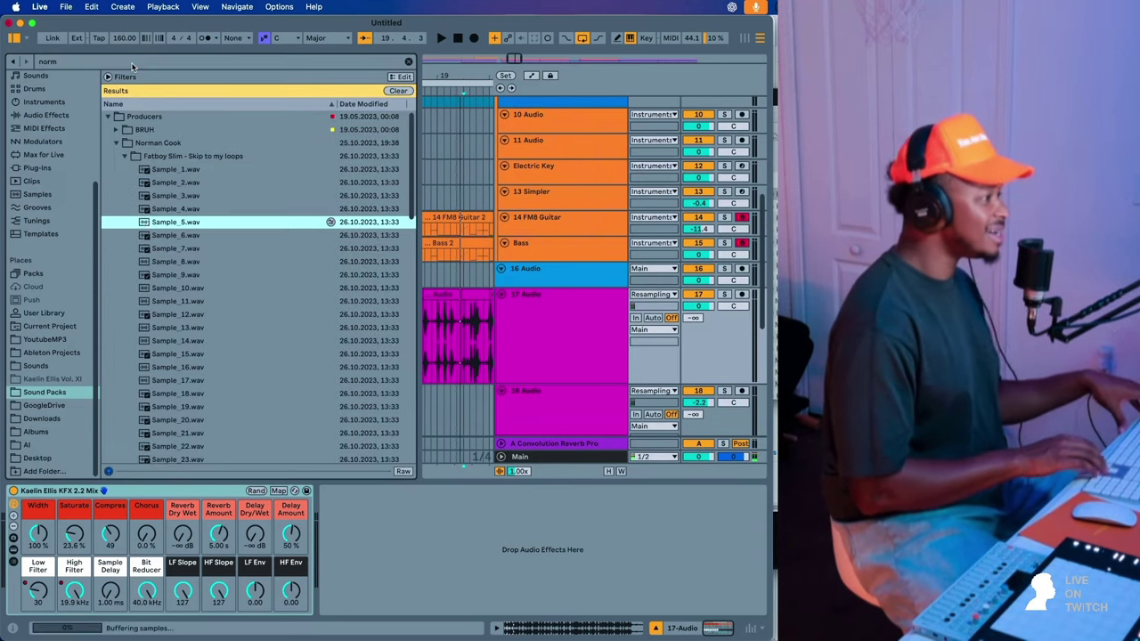
key("Down")
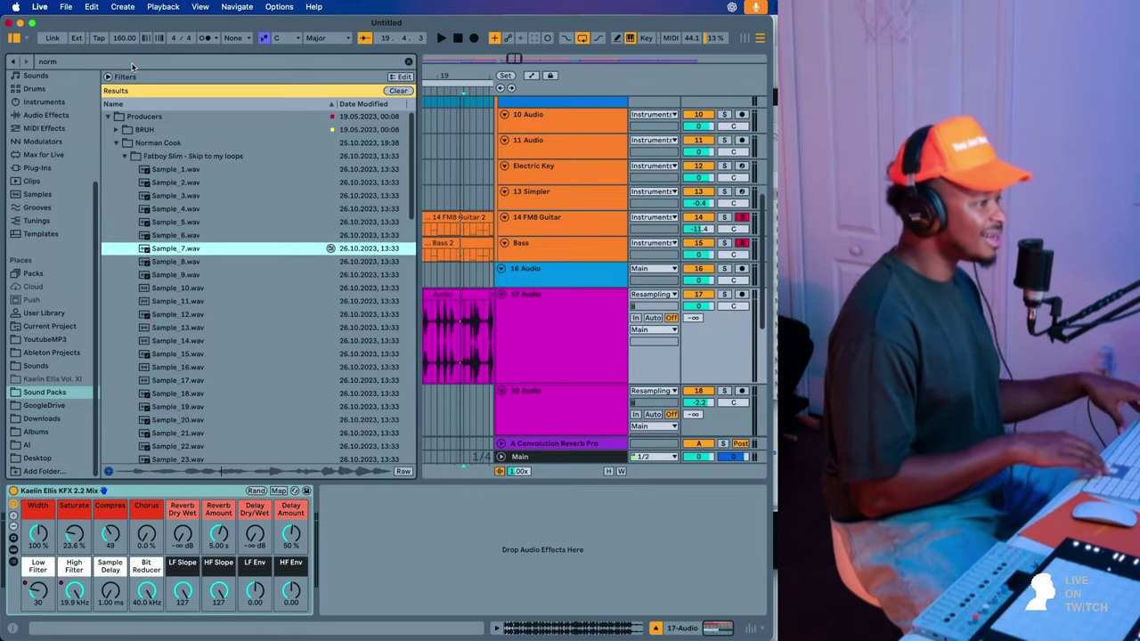
key("Down")
key("Down")
key("Down")
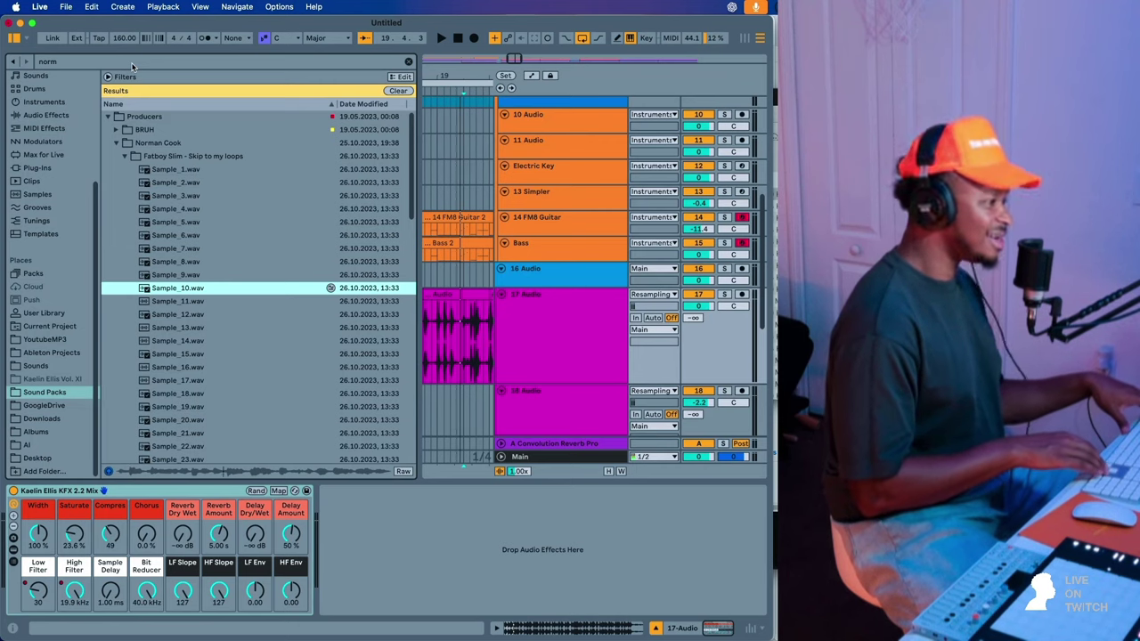
key("Down")
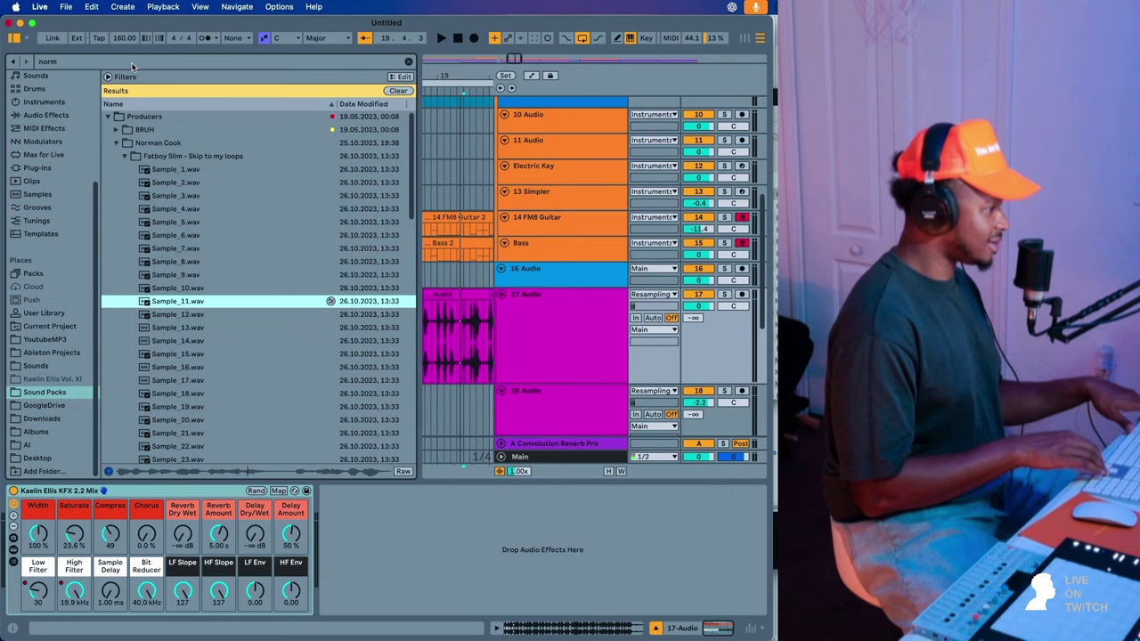
key("Down")
key("Down")
key("Down")
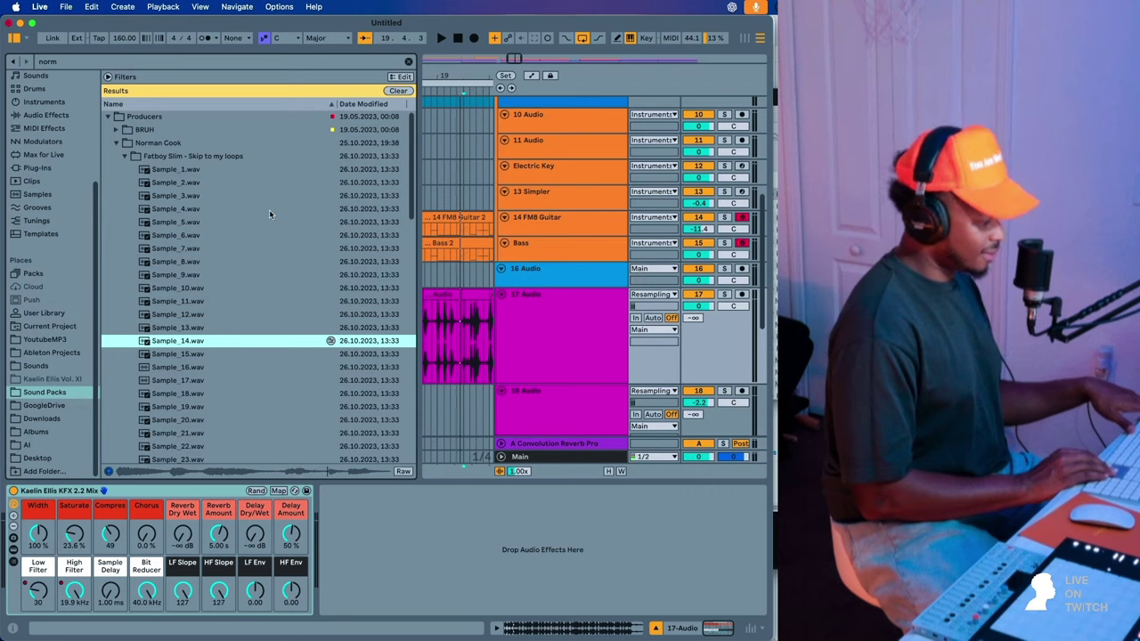
key("Down")
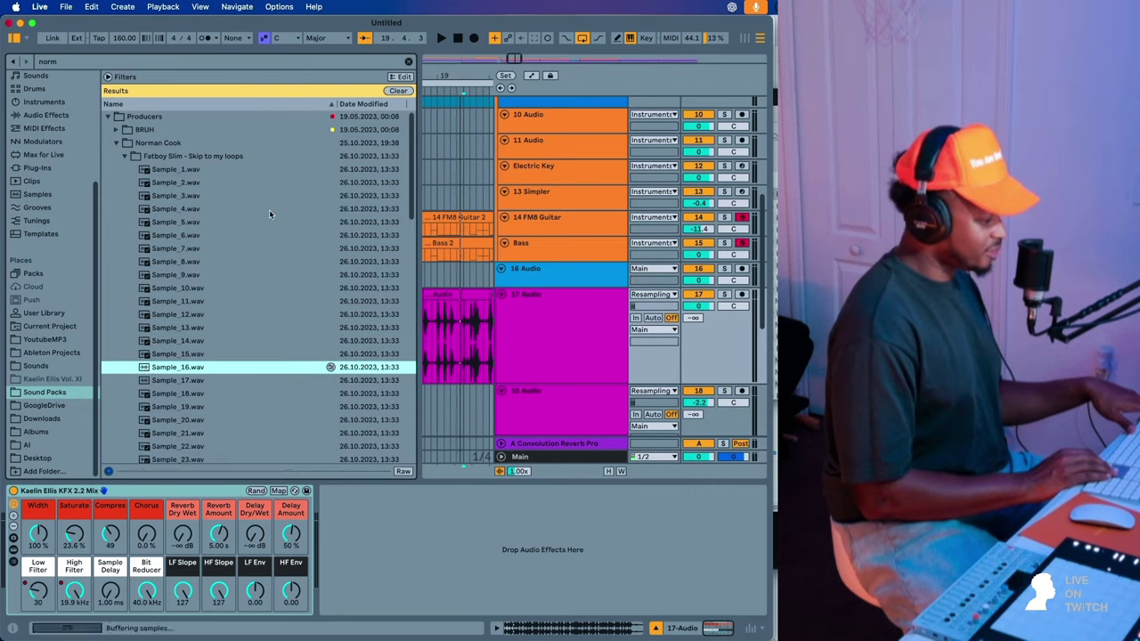
key("Down")
key("Down")
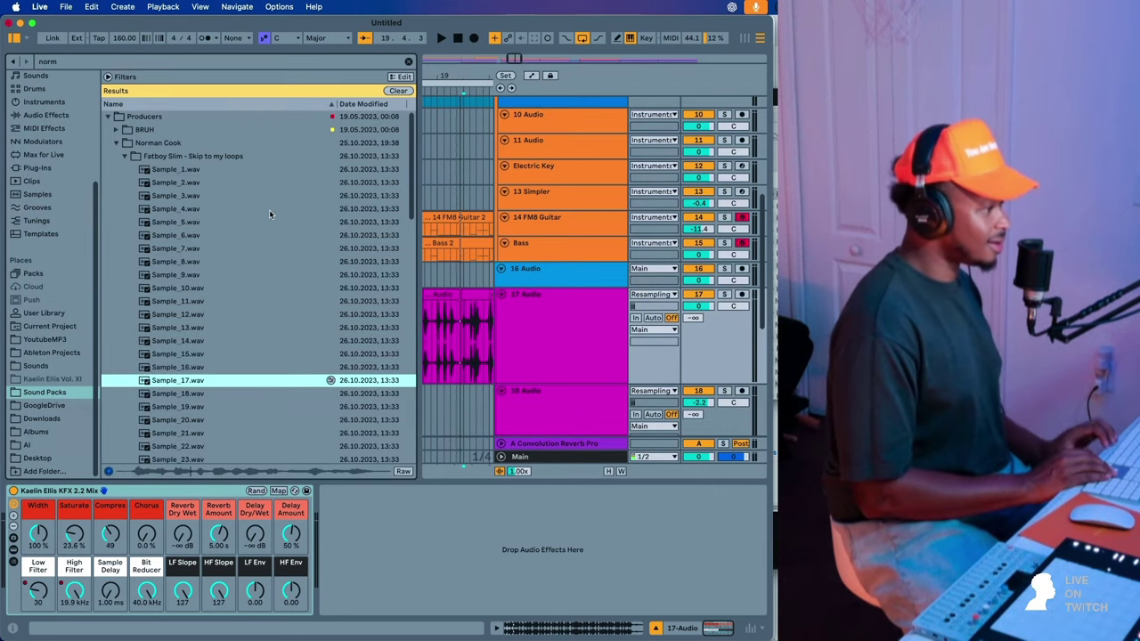
key("Down")
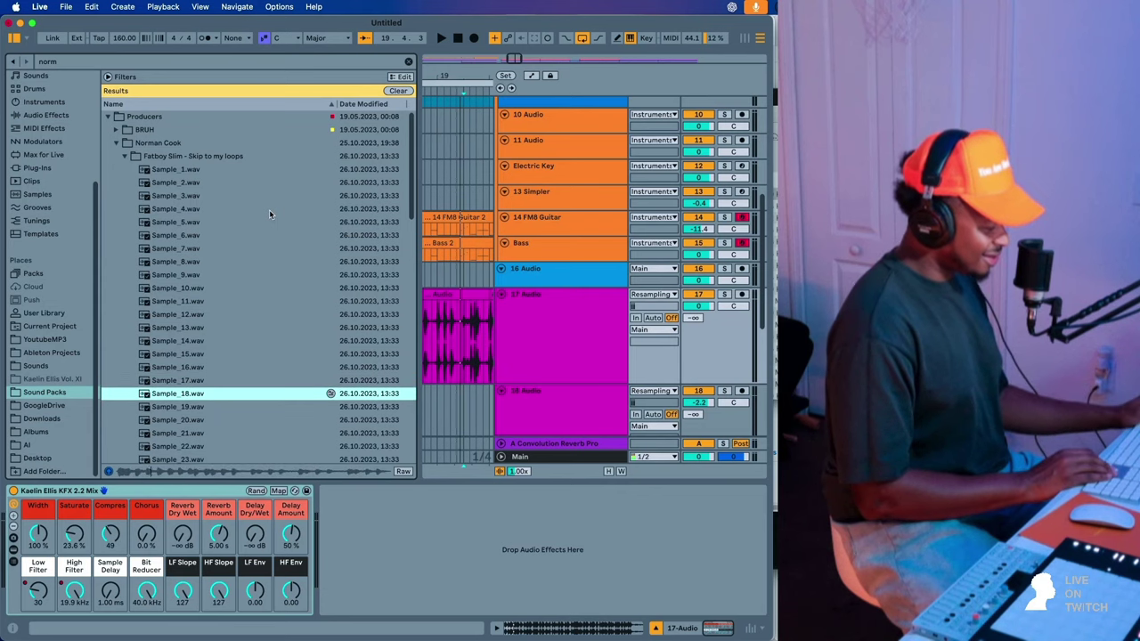
key("Down")
key("Down")
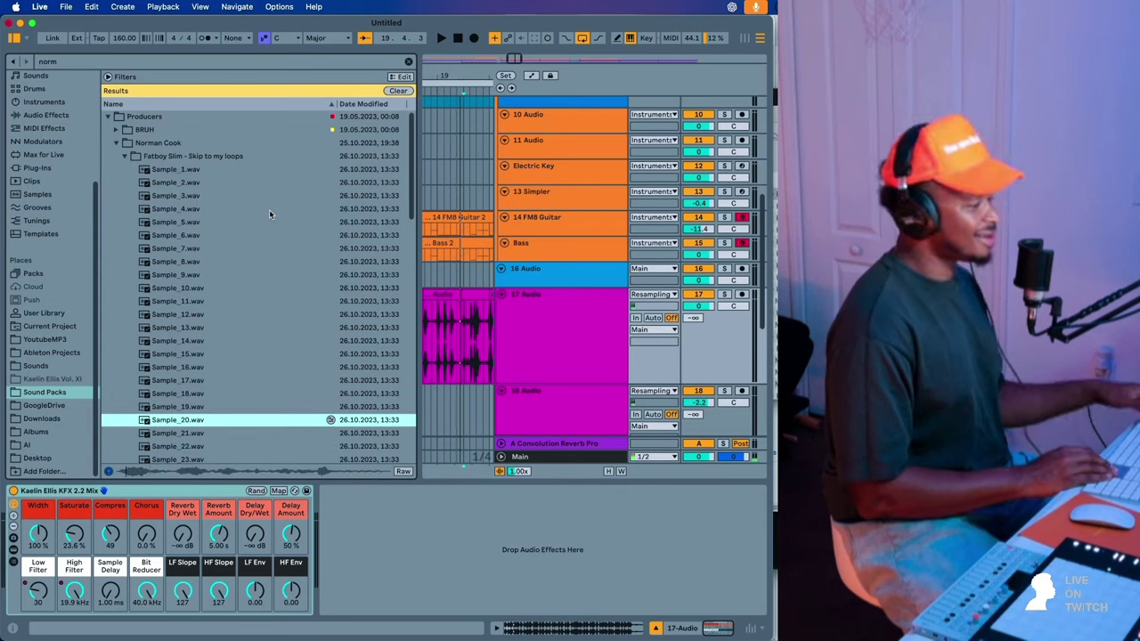
- Play the arrangement from around bar 20 and audition Sample_27.wav from the Fatboy Slim pack
left_click_drag(434, 64, 428, 121)
scroll(217, 444, "down", 3)
left_click(193, 407)
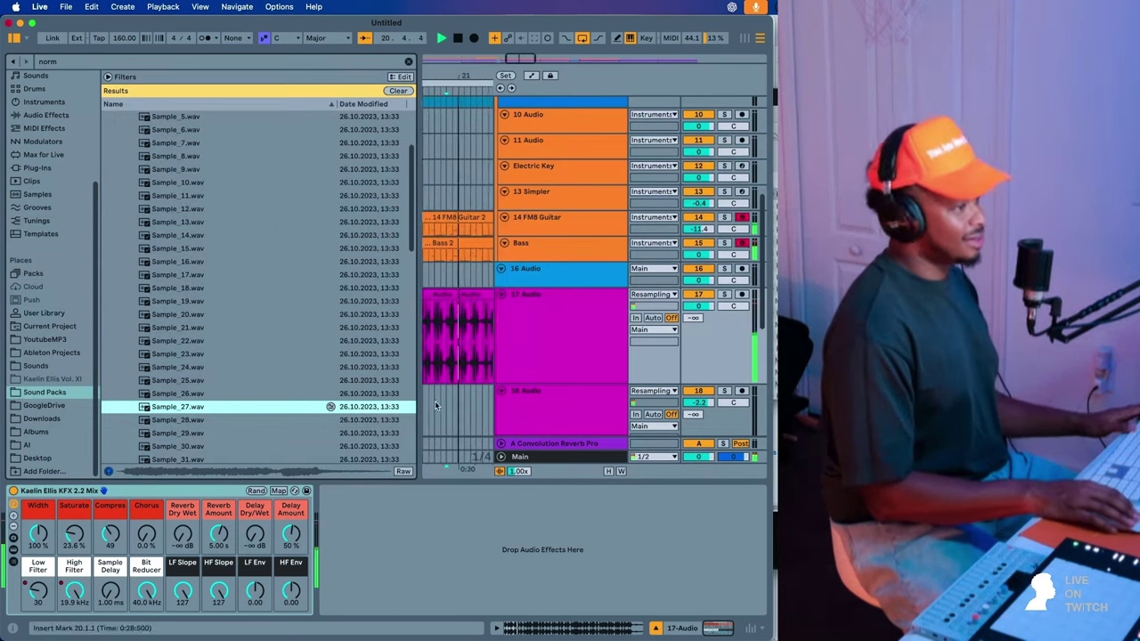
- Insert a new MIDI track with Simpler directly below 16 Audio and make it the only armed track
left_click(536, 286)
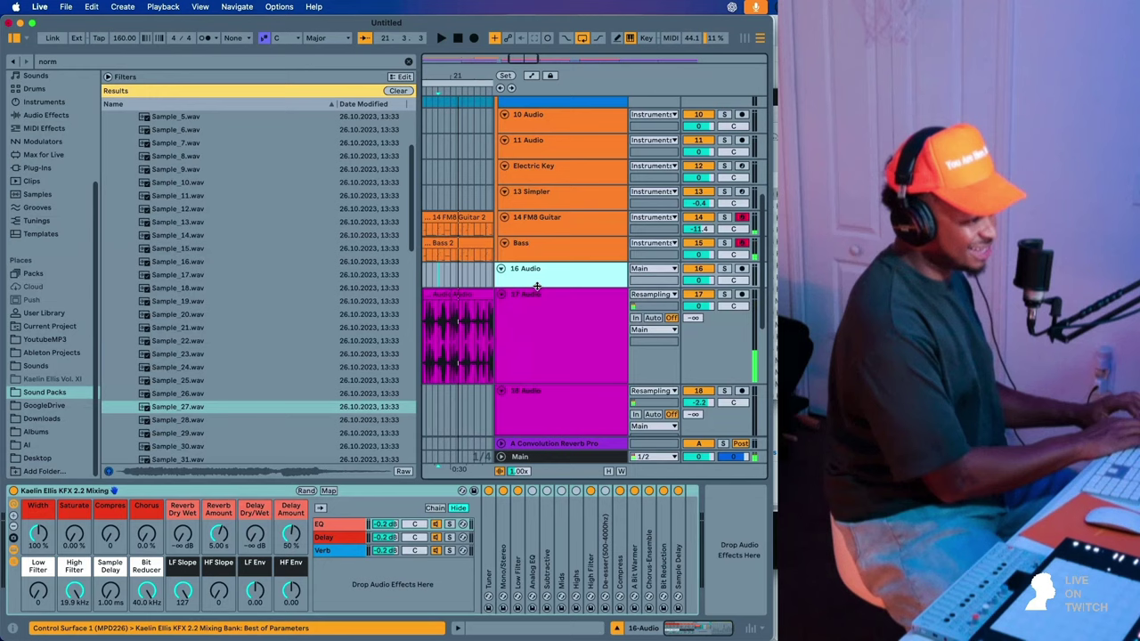
key("super+shift+t")
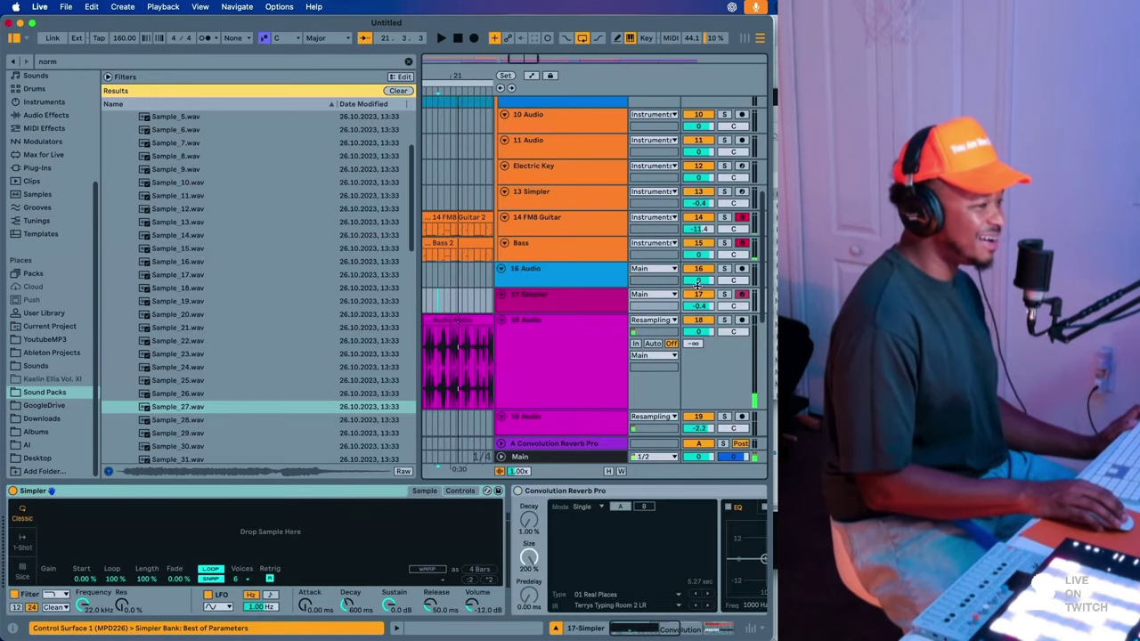
left_click(581, 305)
left_click(741, 294)
right_click(745, 296)
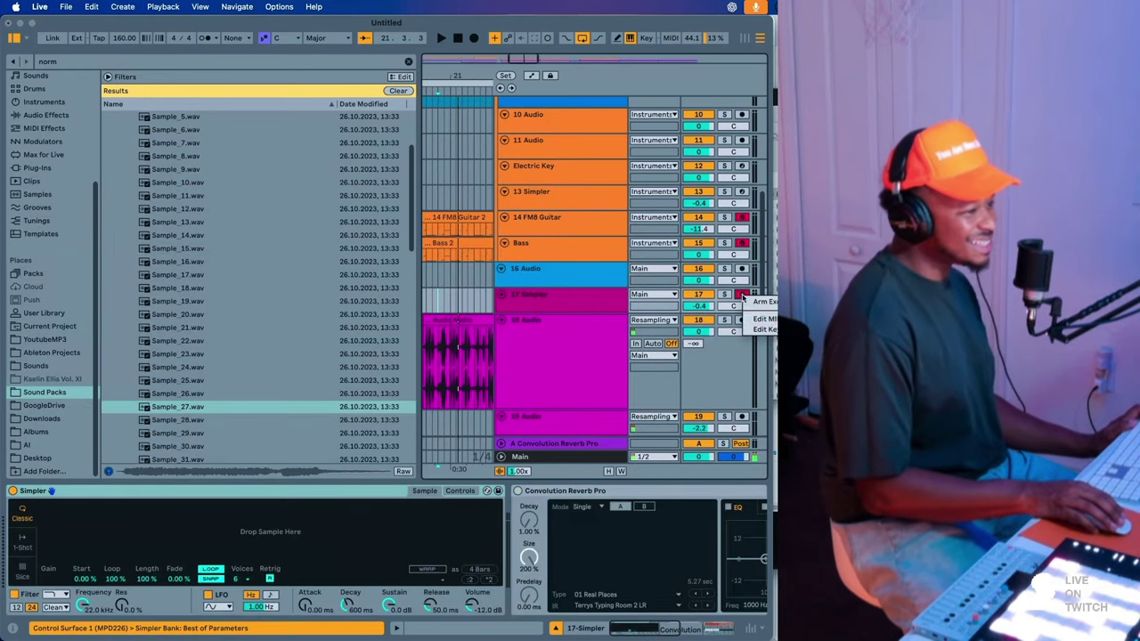
left_click(754, 300)
left_click(741, 294)
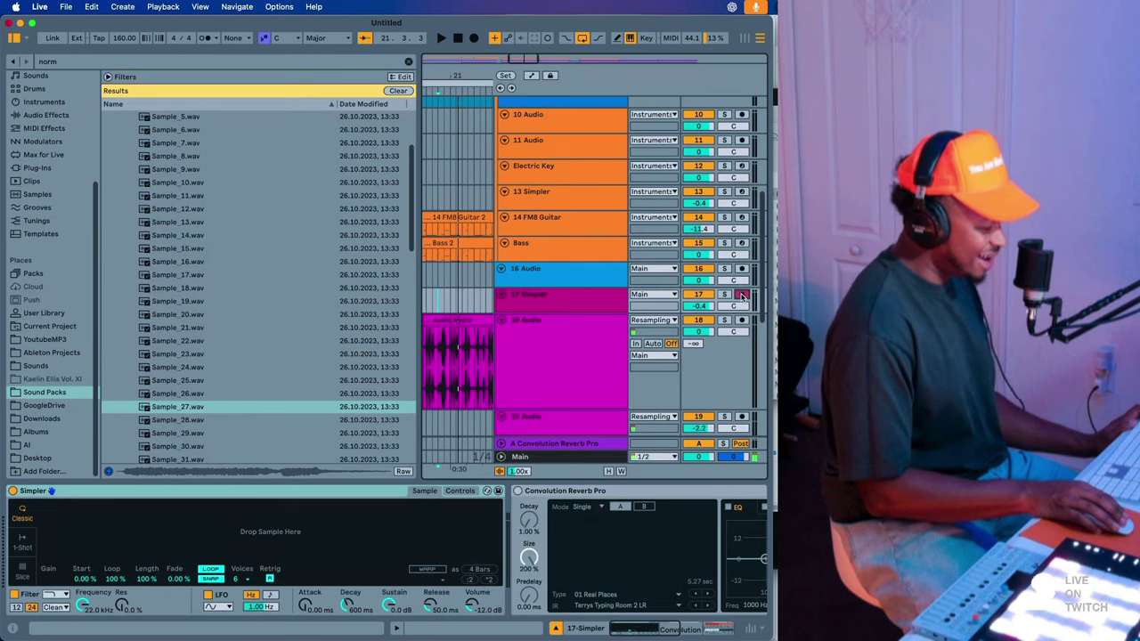
- Load Sample_27.wav from the Fatboy Slim pack into the new track's Simpler
left_click(226, 407)
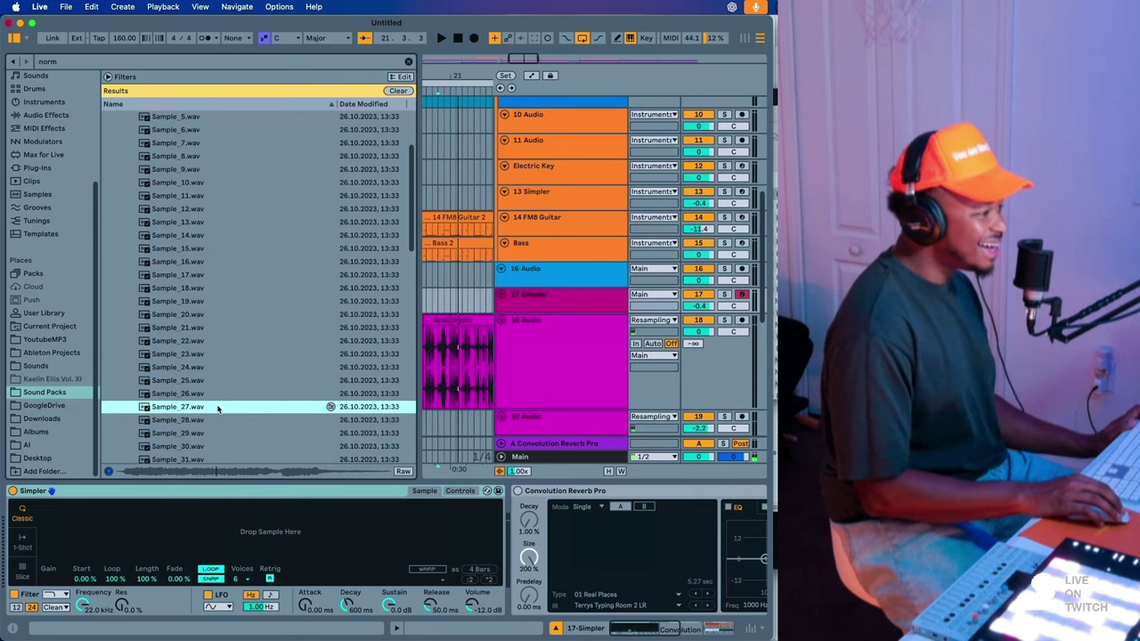
left_click_drag(205, 519, 203, 530)
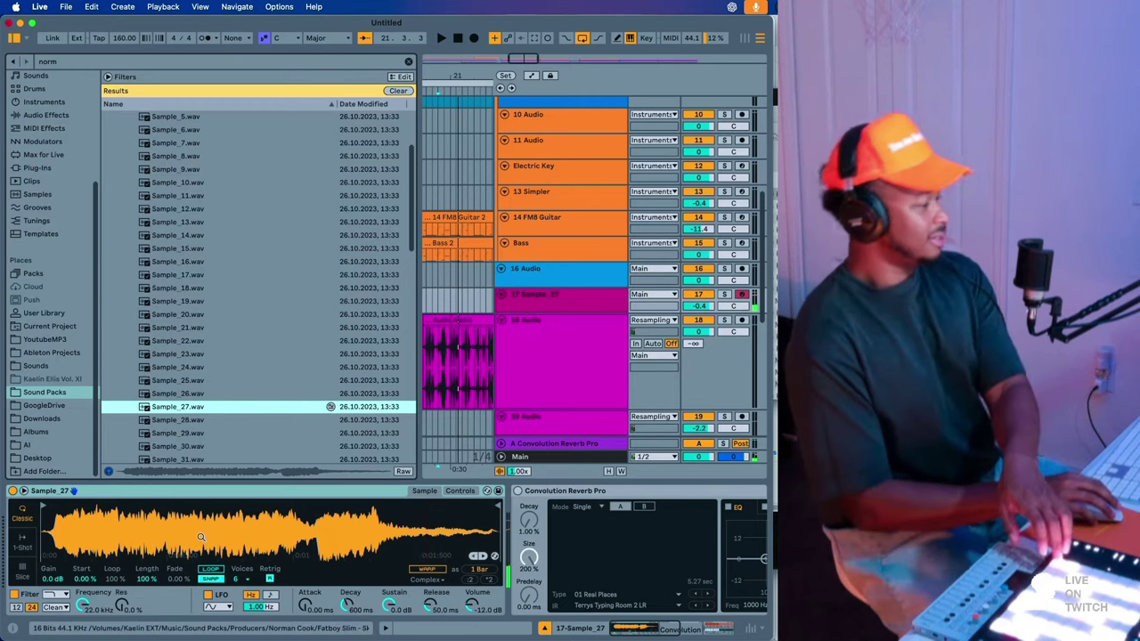
- Set the Delay Dry/Wet macro of the Kaelin Ellis KFX 2.2 Mix rack to 0.00 dB and show its Delay chain
scroll(371, 546, "right", 5)
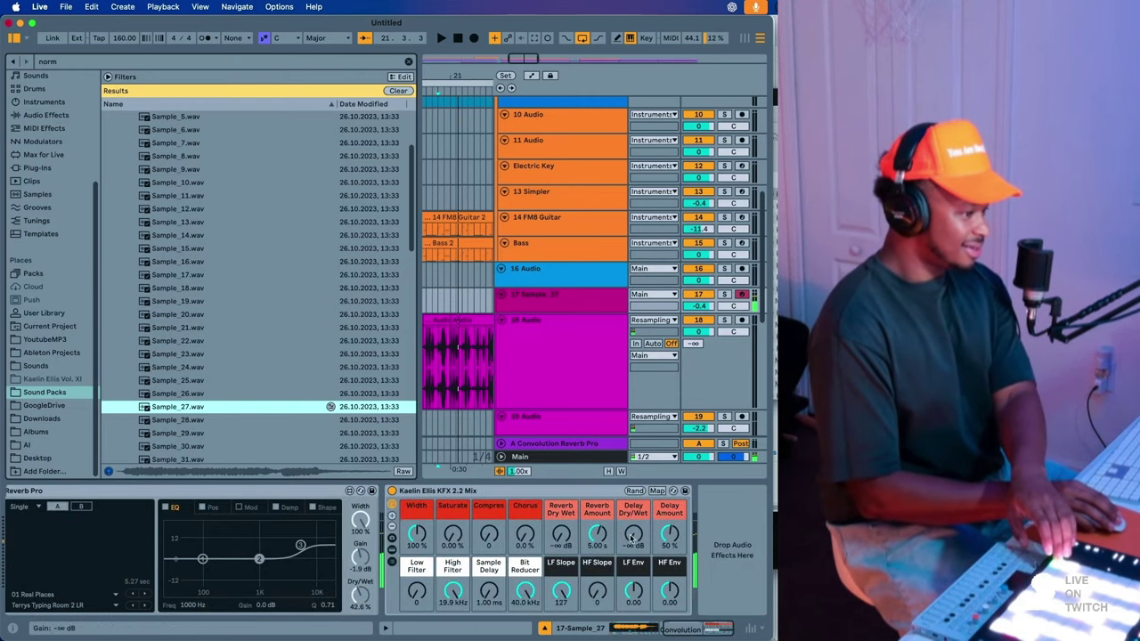
left_click_drag(632, 537, 632, 526)
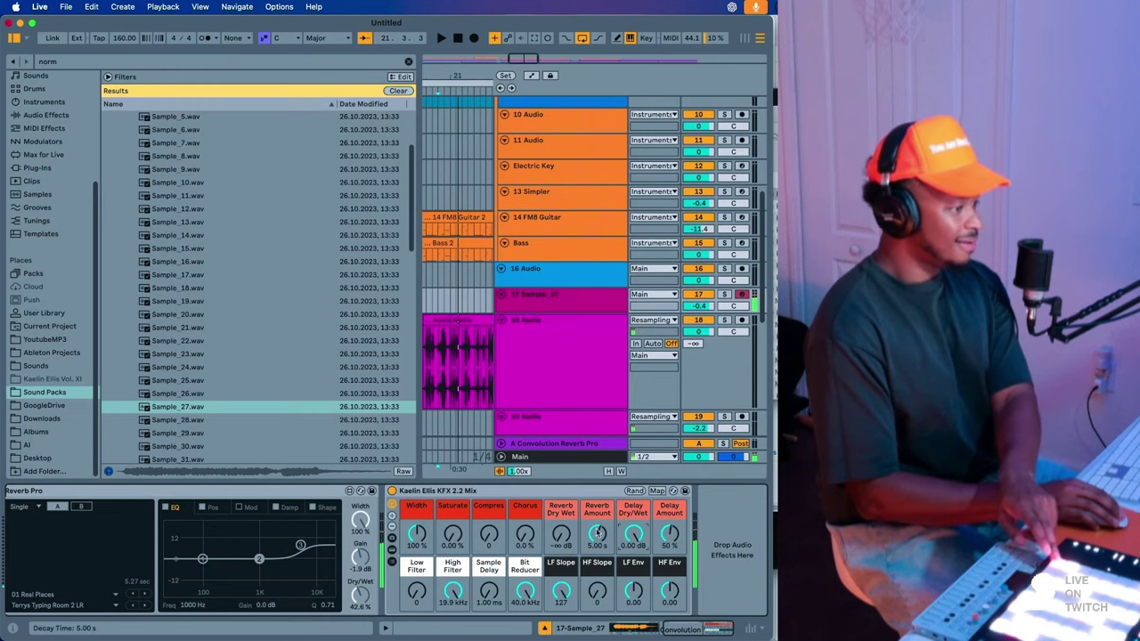
left_click(392, 554)
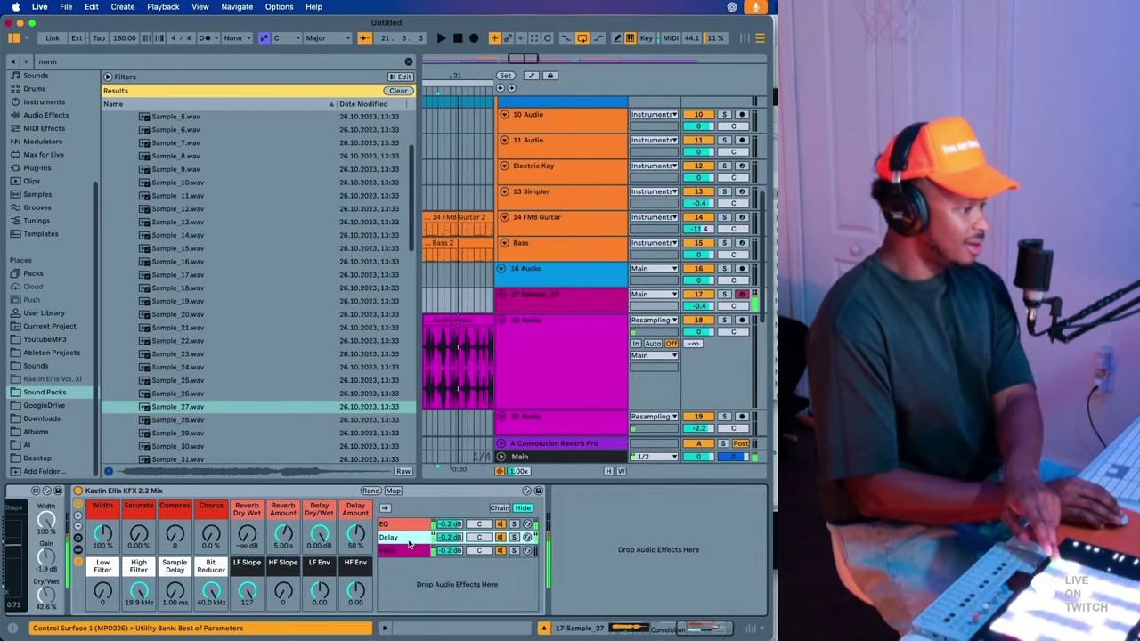
left_click(405, 538)
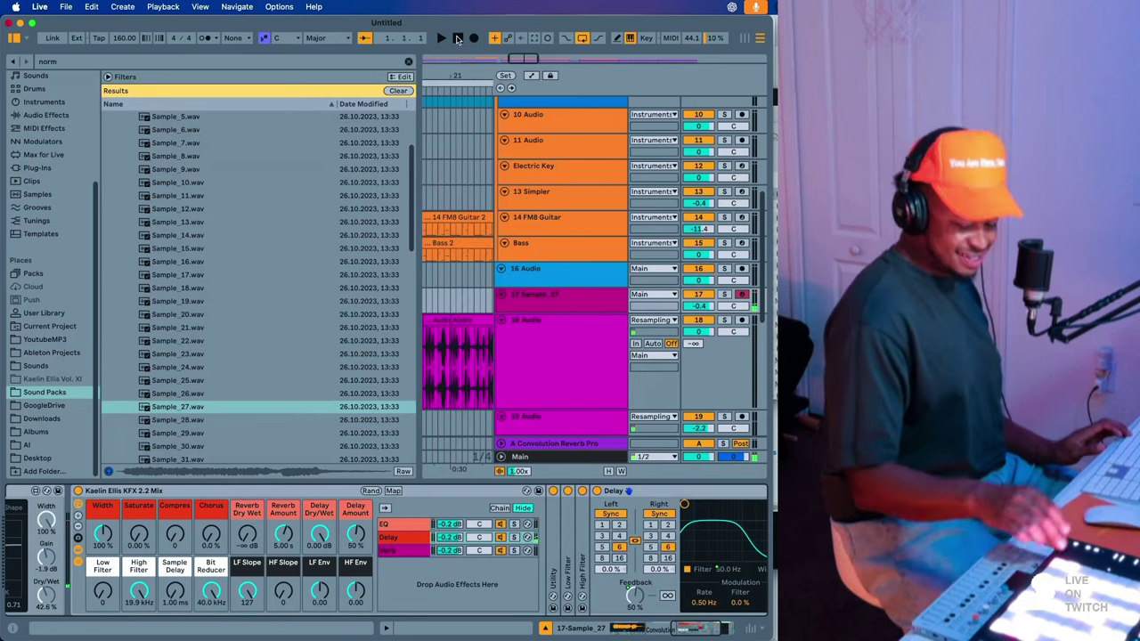
- Play the arrangement from bar 1 and extend the new Sample_27 clip's start back to bar 1, covering bars 1–15
key("space")
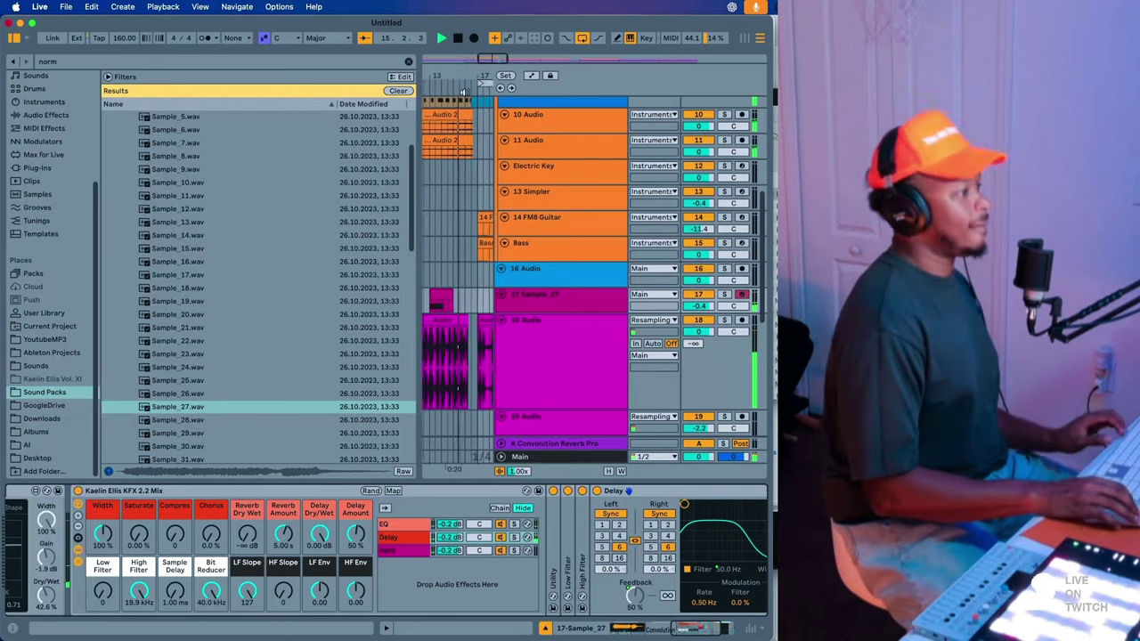
left_click(12, 39)
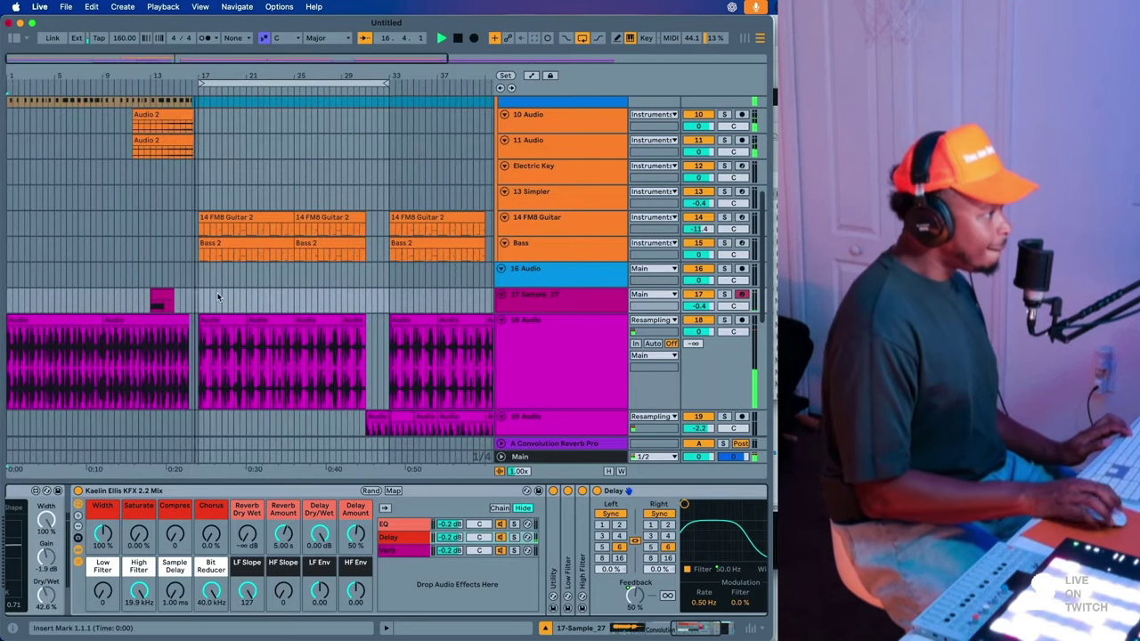
left_click_drag(93, 298, 7, 290)
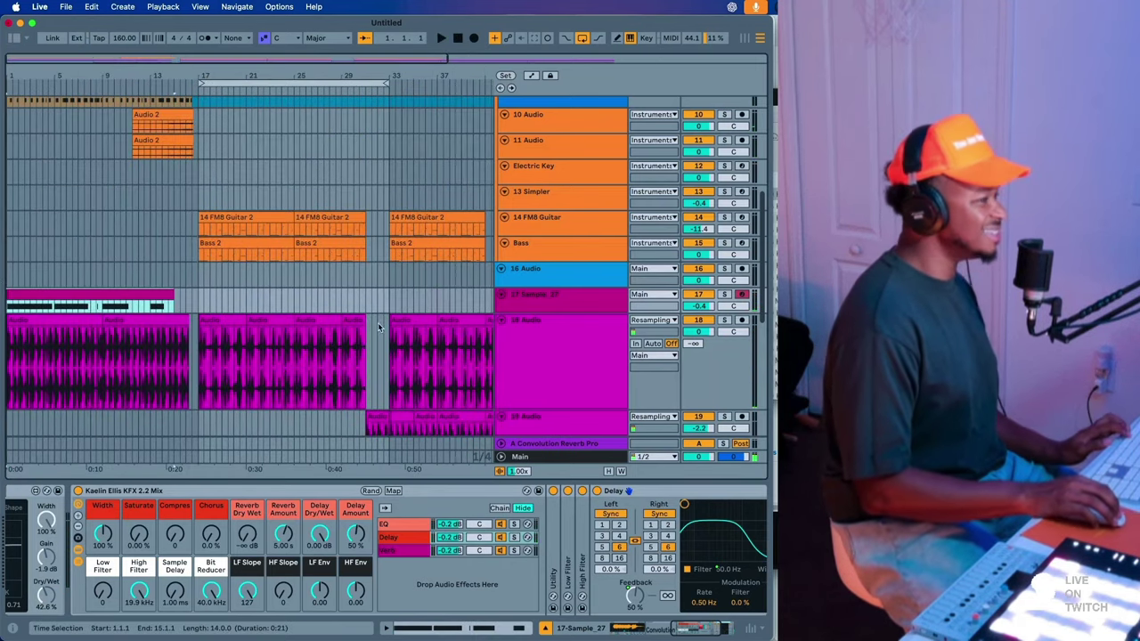
- Audition the Fatboy Slim samples from Sample_31.wav to Sample_38.wav and return to Sample_36.wav
left_click(14, 39)
left_click(245, 458)
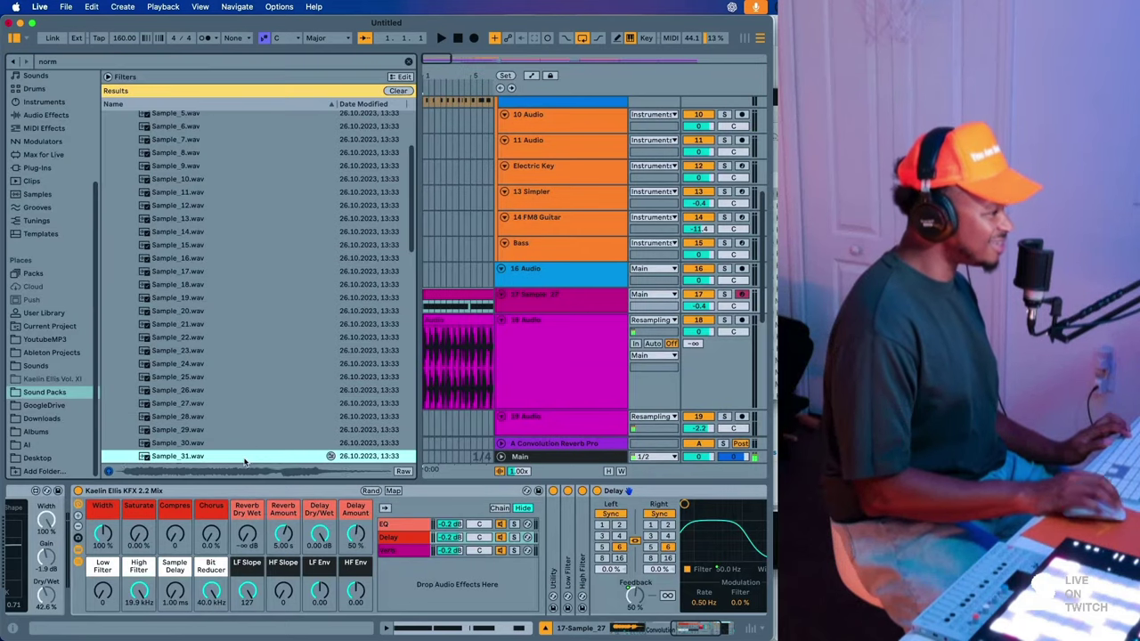
key("Down")
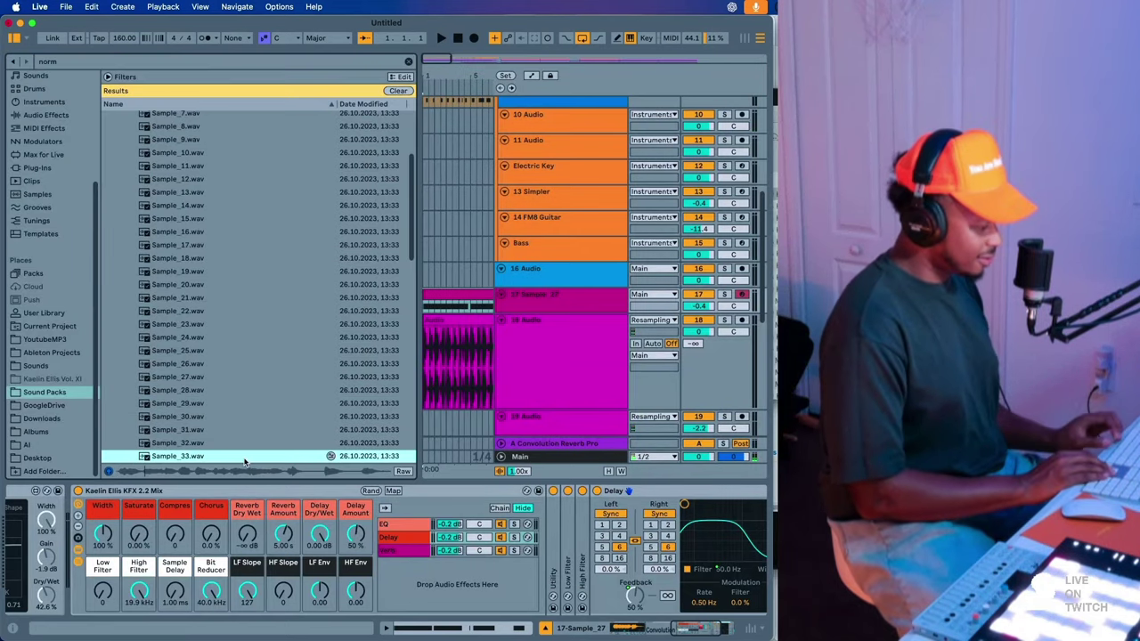
key("Down")
key("Down")
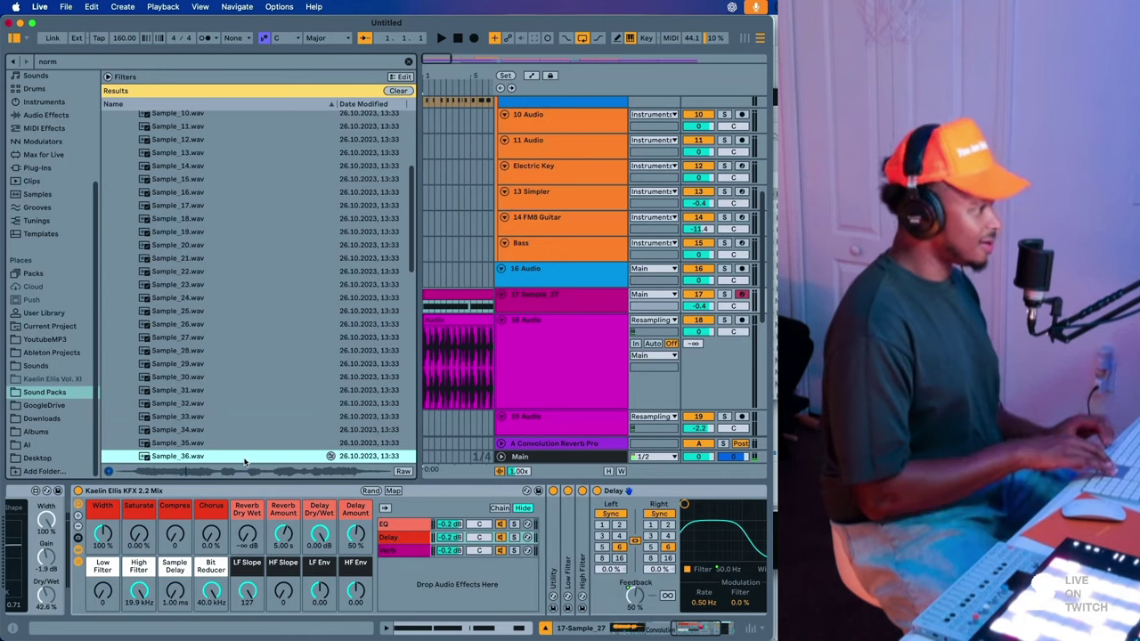
key("Down")
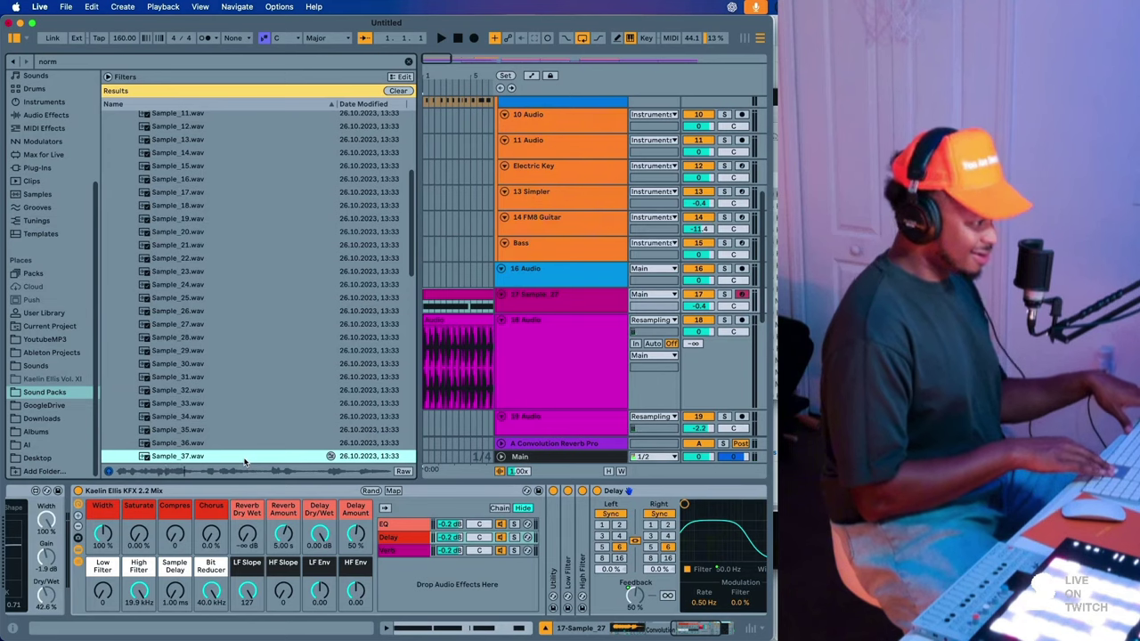
key("Up")
key("Up")
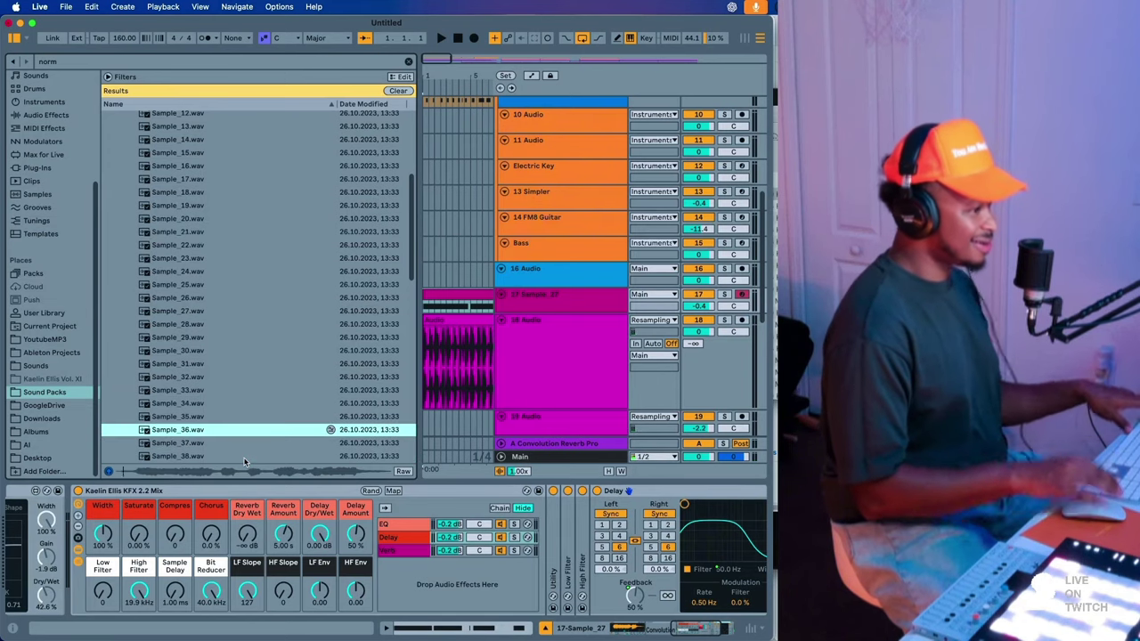
- Duplicate the Sample_27 track and load Sample_36.wav into the Simpler of the upper copy, emptied of clips
left_click(531, 305)
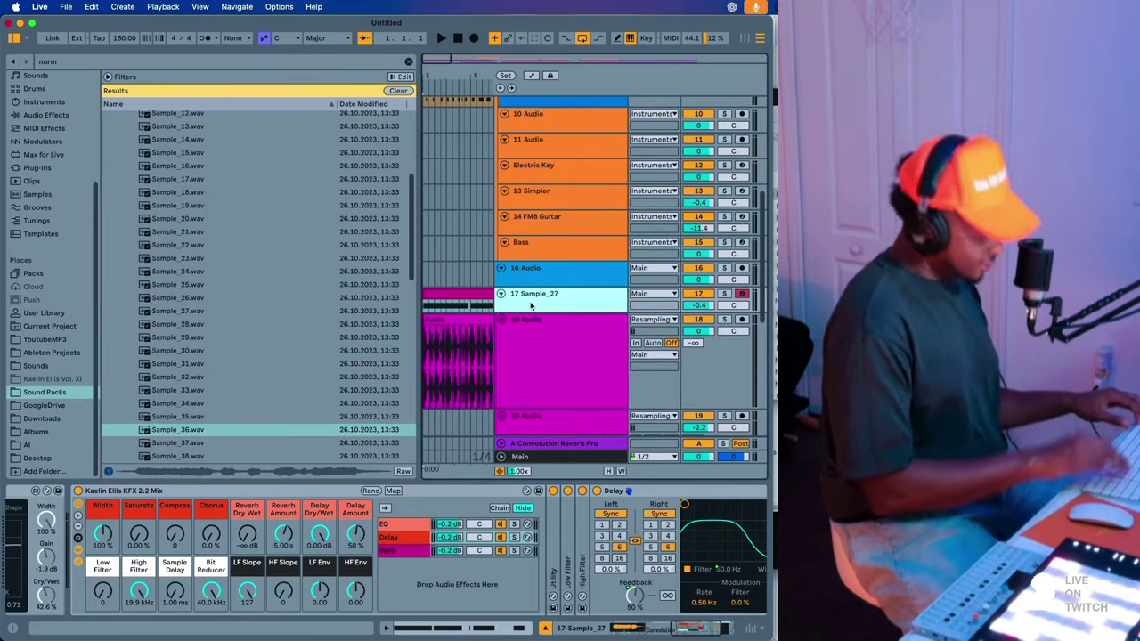
key("super+d")
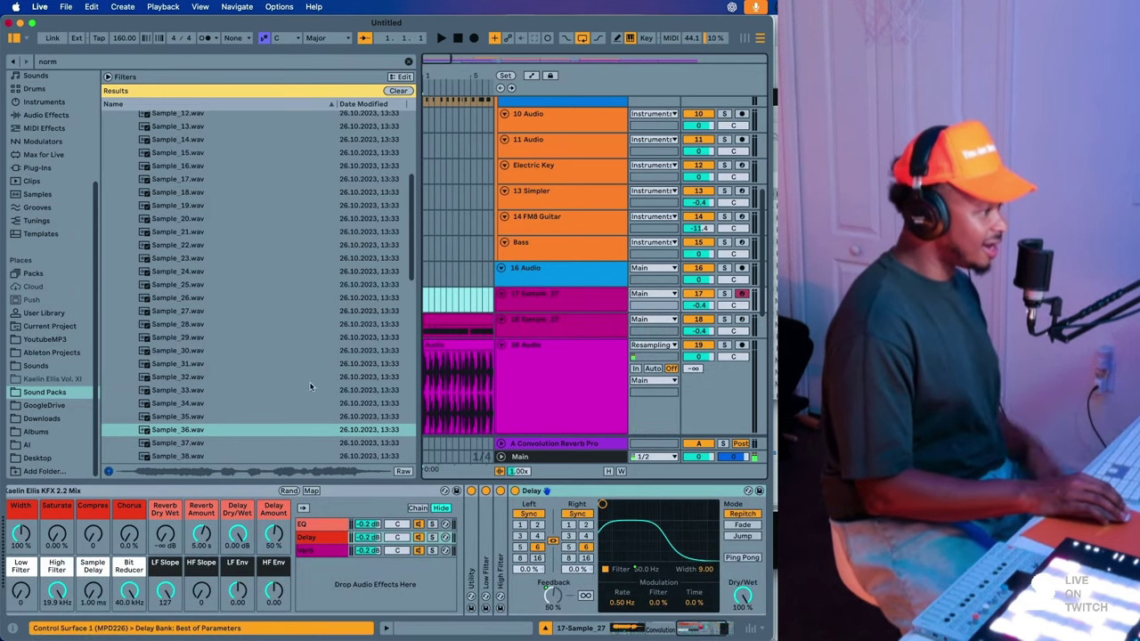
left_click(198, 430)
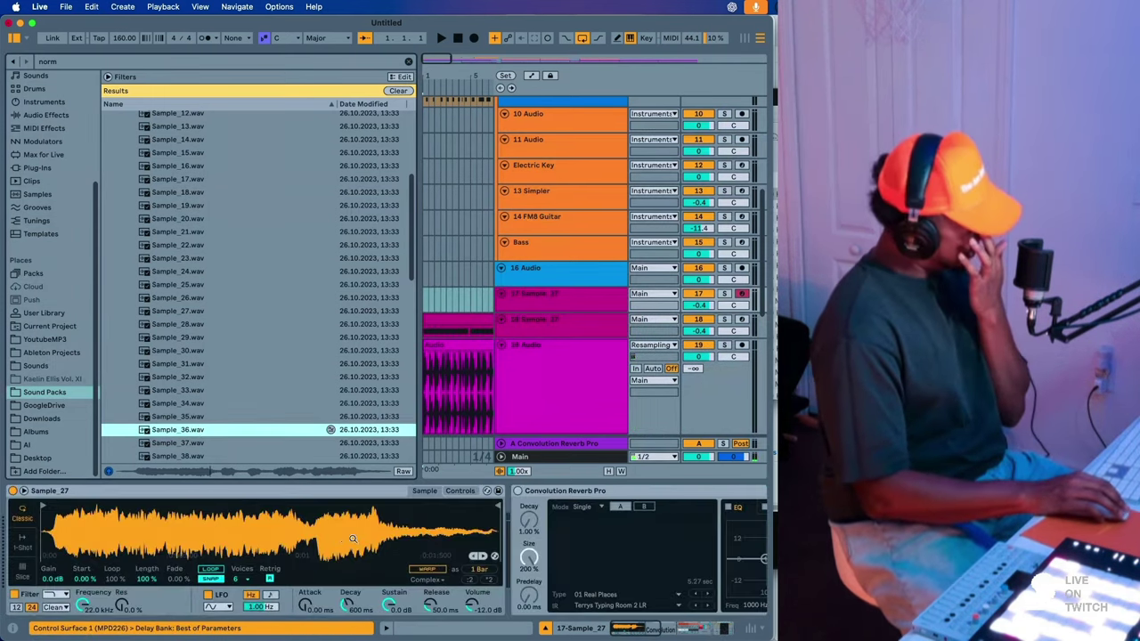
left_click_drag(199, 542, 198, 540)
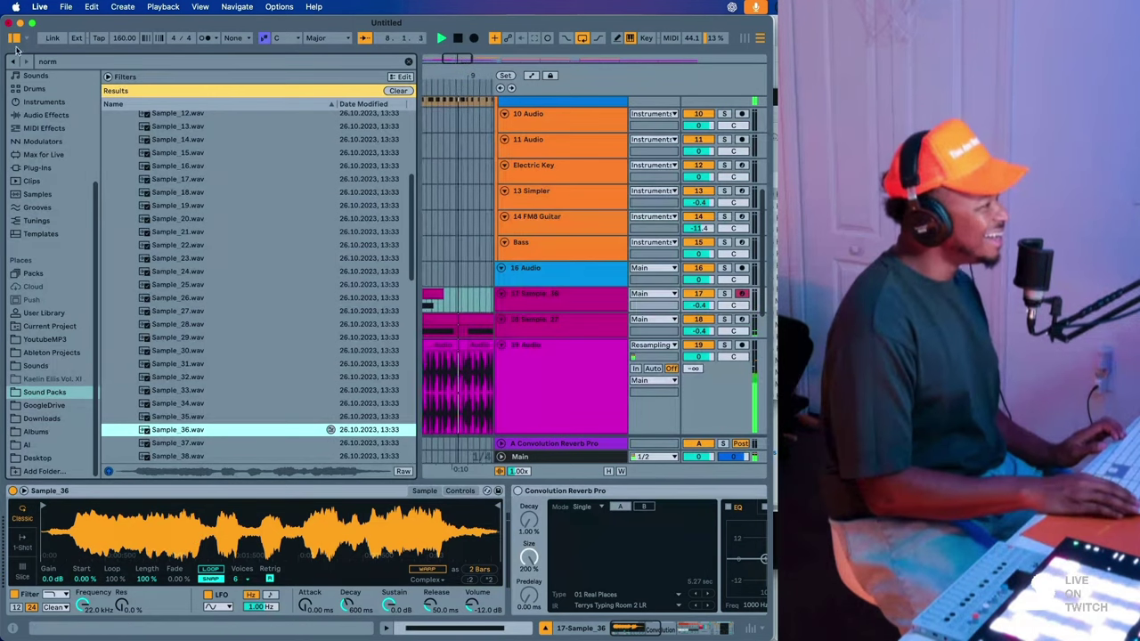
- Duplicate bars 1–8 of the Sample_36 track so the phrase repeats from bar 9 up to bar 17
key("super+alt+b")
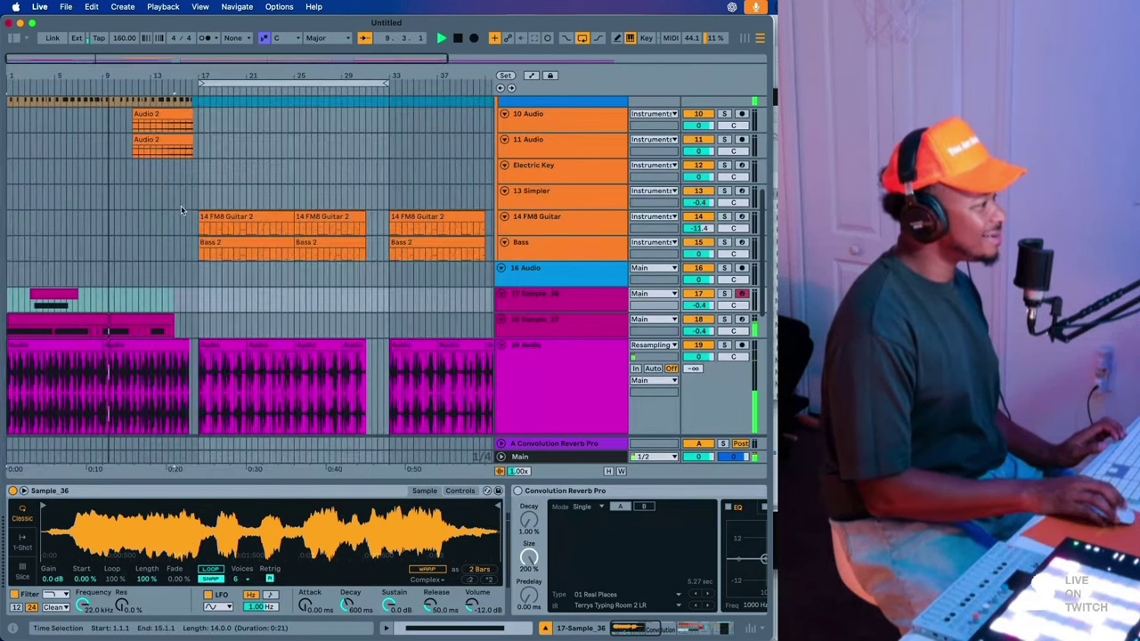
double_click(96, 297)
left_click_drag(102, 296, 4, 291)
key("super+d")
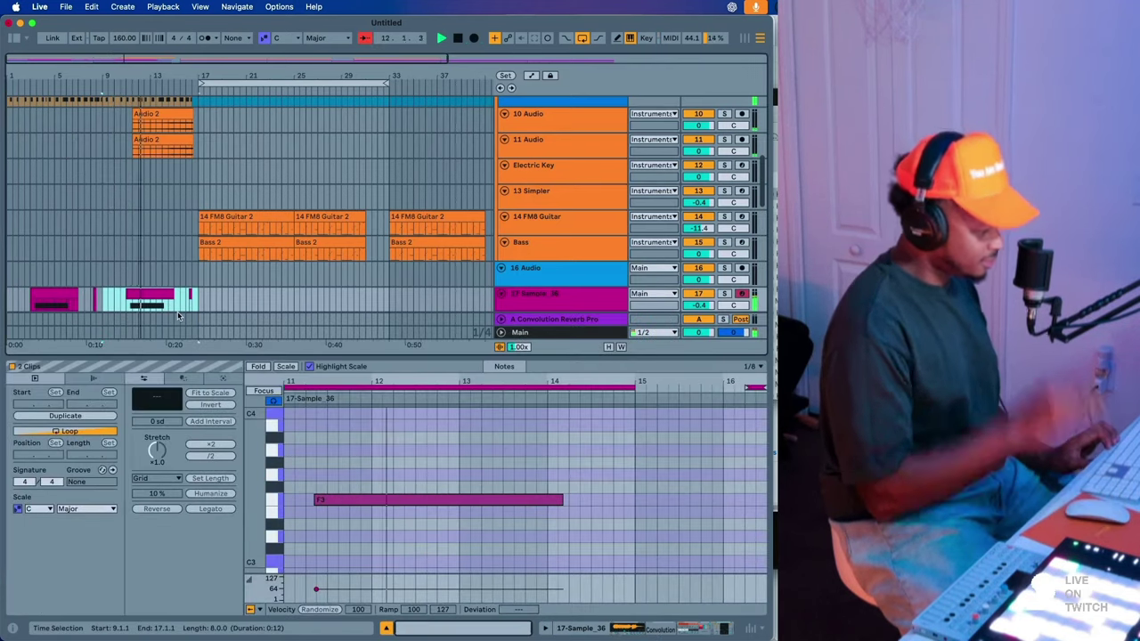
scroll(187, 249, "down", 3)
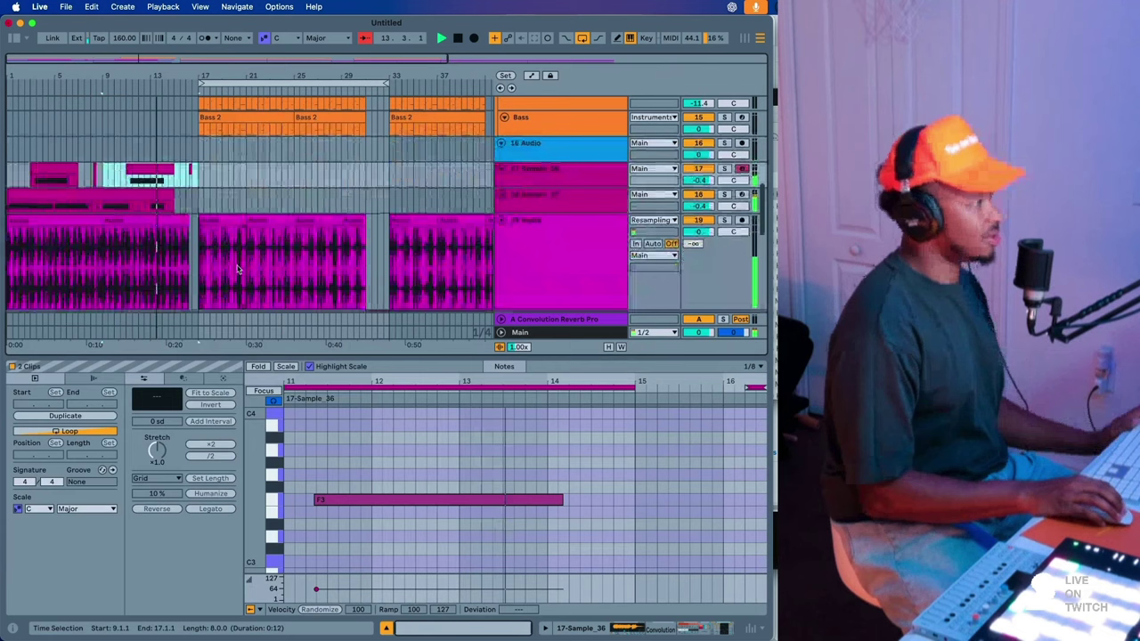
left_click(190, 184)
left_click(197, 188)
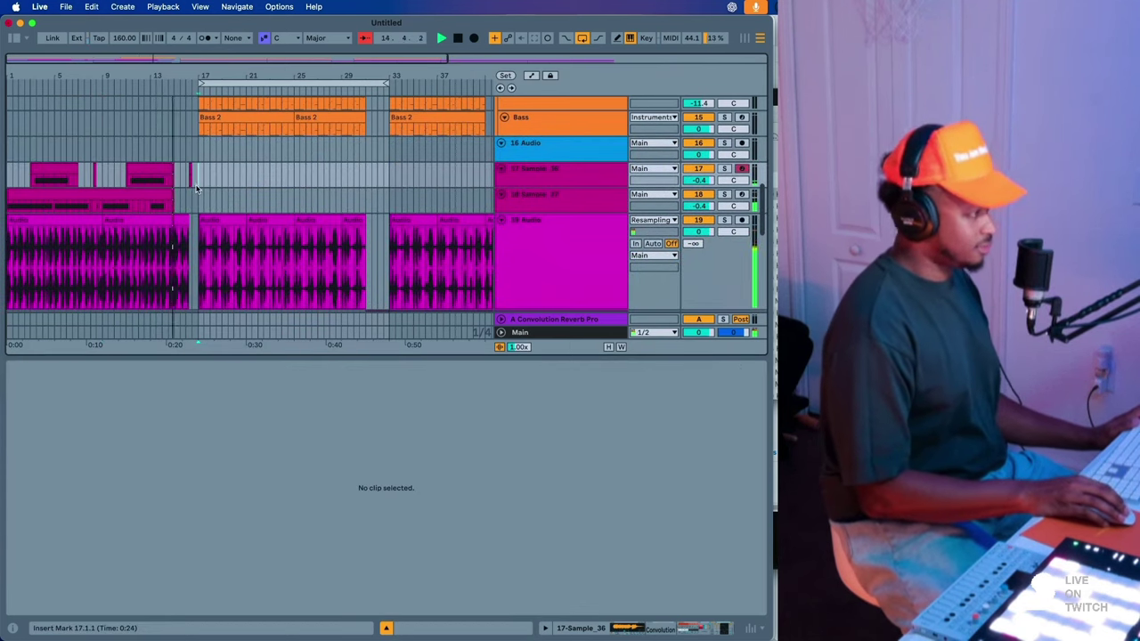
- Deactivate the Bass 2 clip that starts at bar 17
scroll(196, 172, "up", 3)
scroll(196, 172, "down", 8)
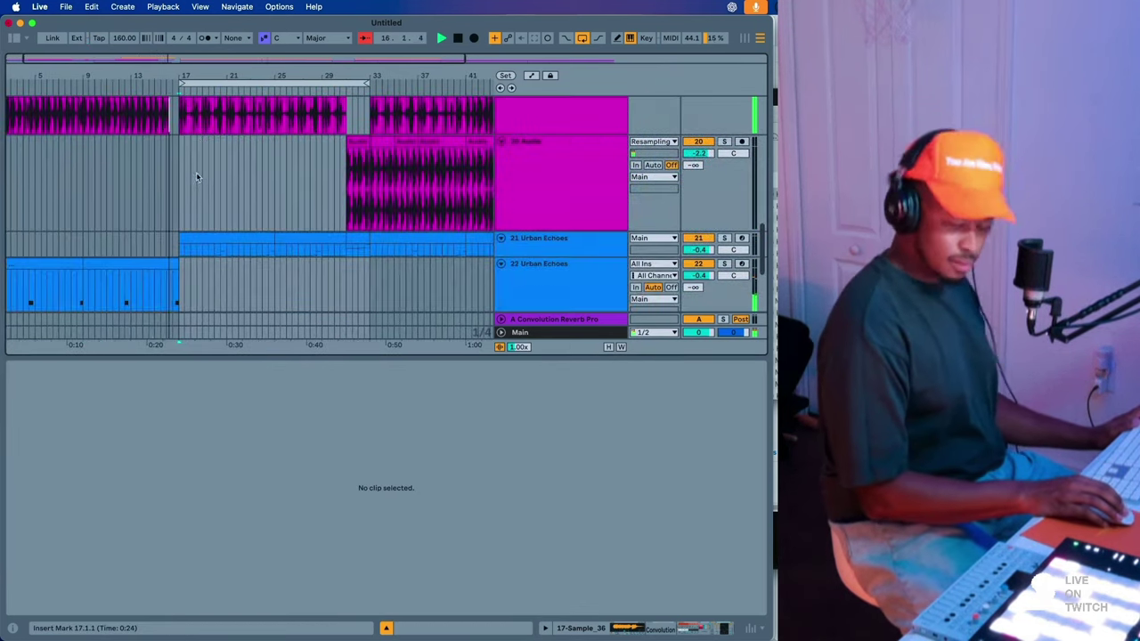
scroll(202, 205, "down", 5)
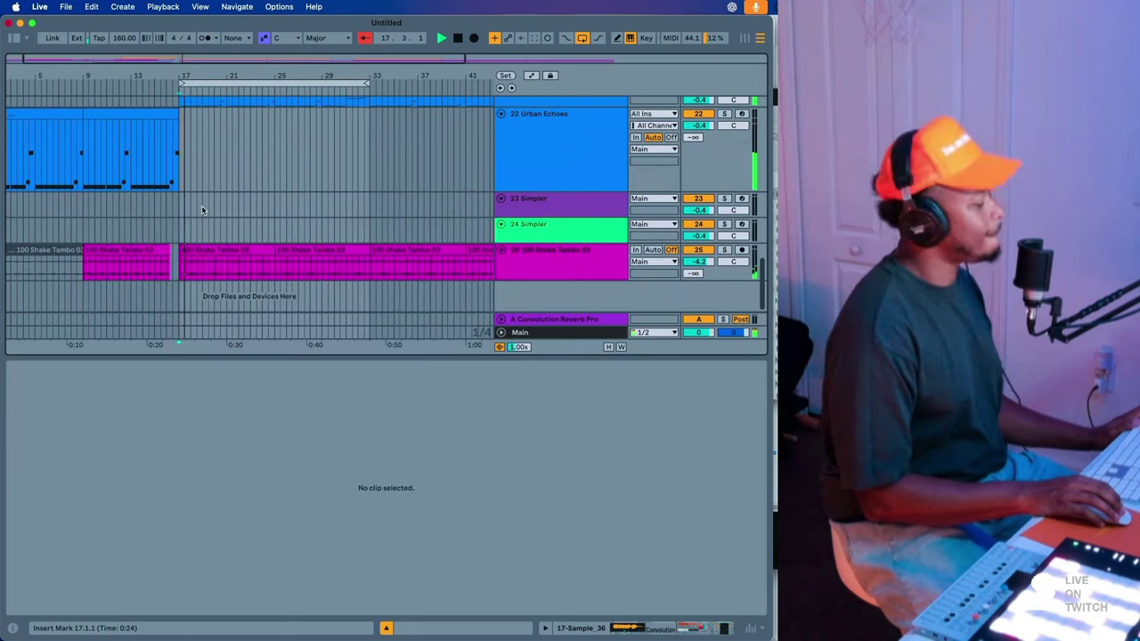
scroll(202, 205, "up", 4)
scroll(204, 206, "up", 10)
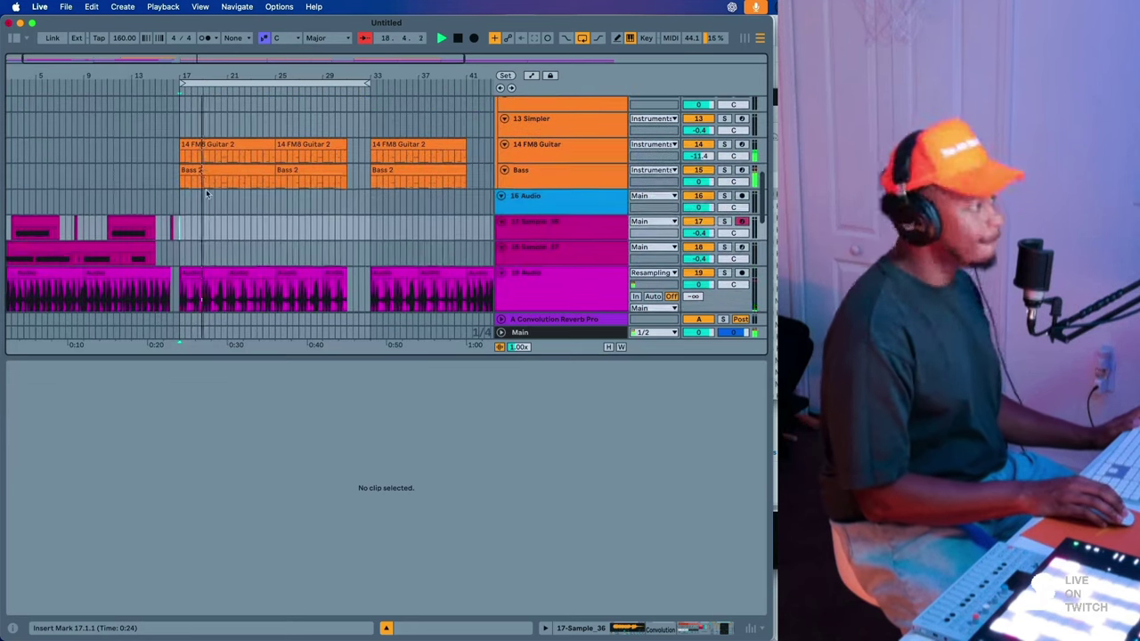
left_click(204, 172)
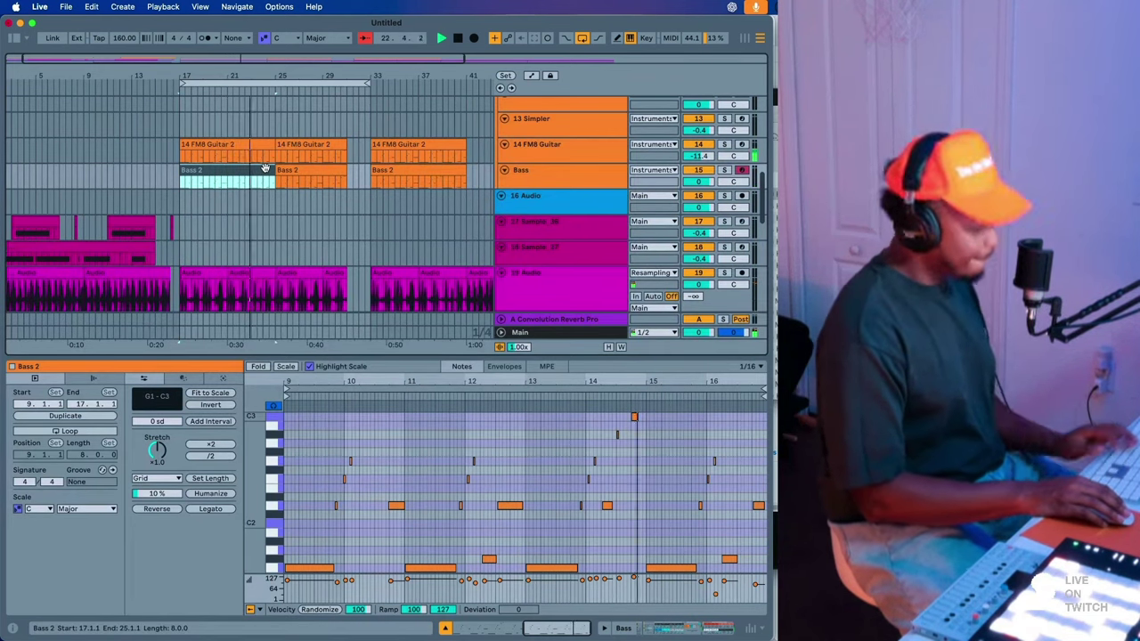
left_click(301, 159)
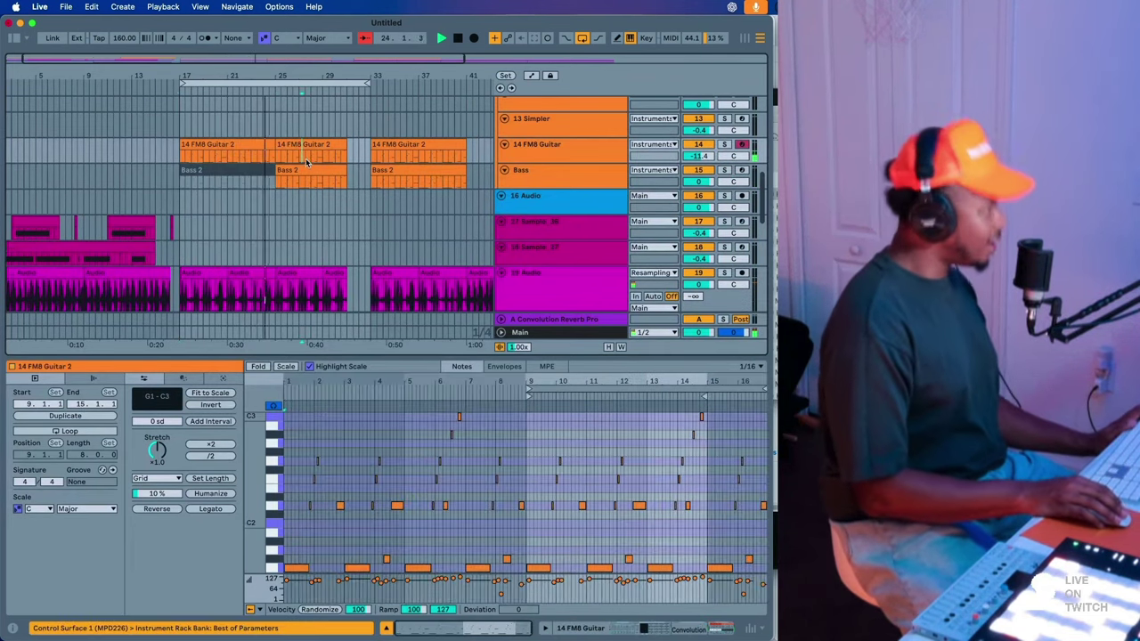
- Move the 16-bar loop to start at bar 31 and deactivate the 21 Urban Echoes clip at bars 33–41
scroll(222, 89, "down", 5)
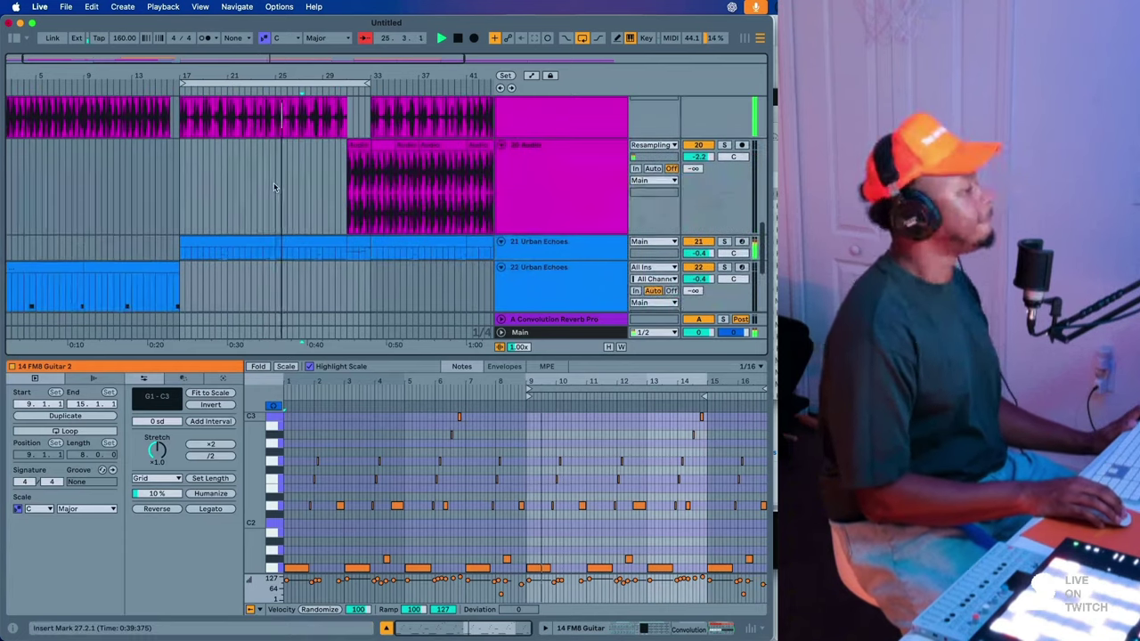
left_click_drag(204, 87, 375, 92)
scroll(303, 207, "down", 3)
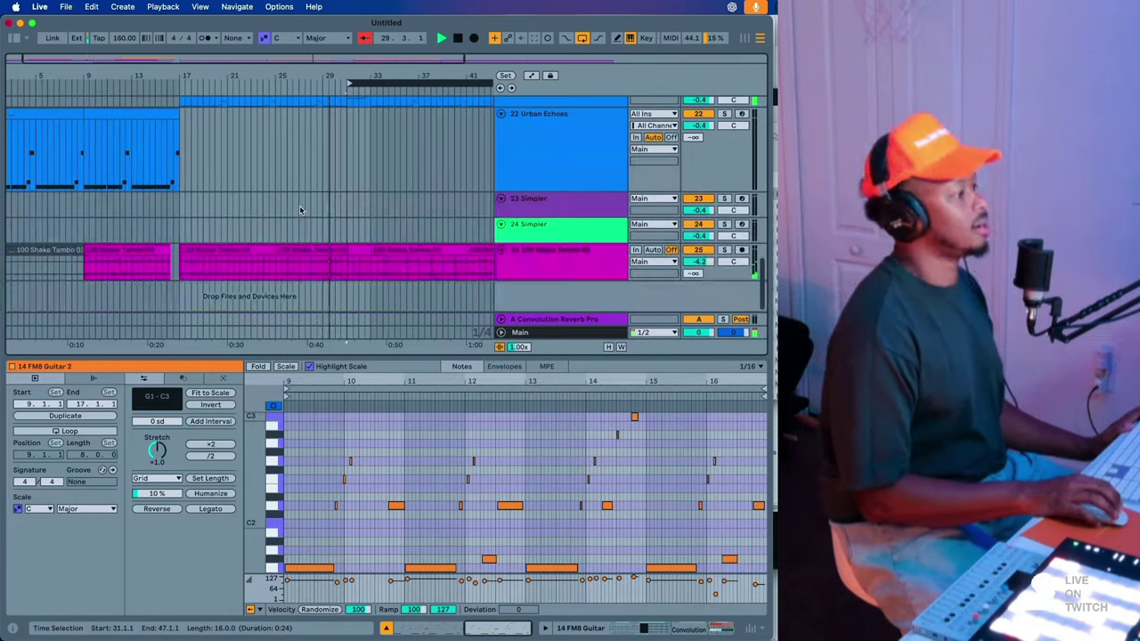
scroll(285, 178, "right", 2)
left_click(263, 140)
left_click(263, 141)
left_click(416, 143, "shift")
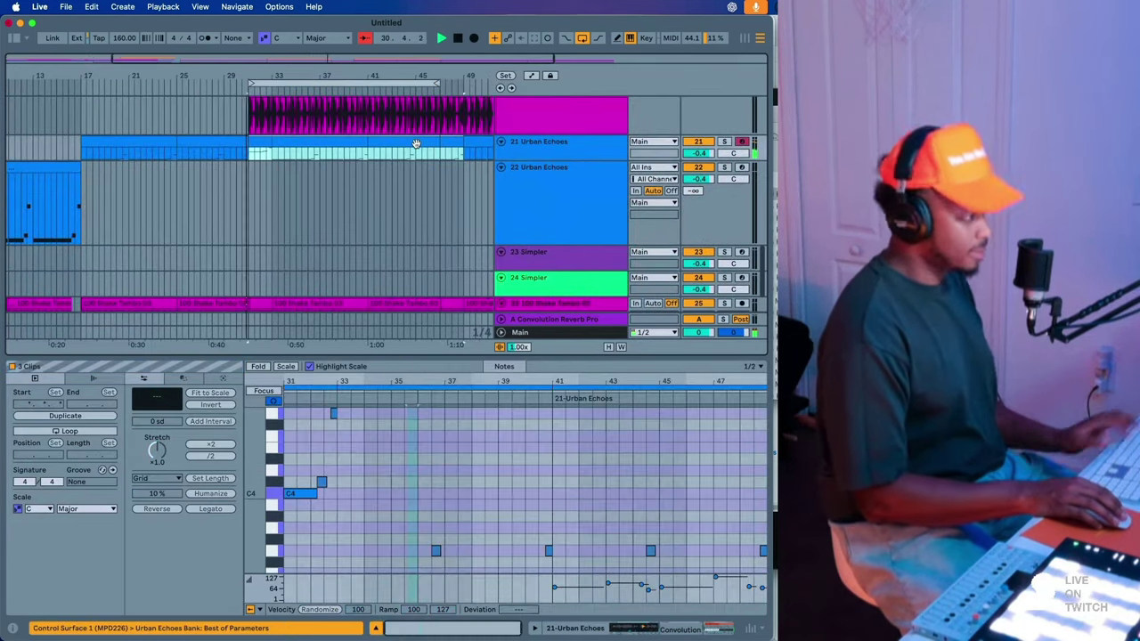
left_click(315, 139)
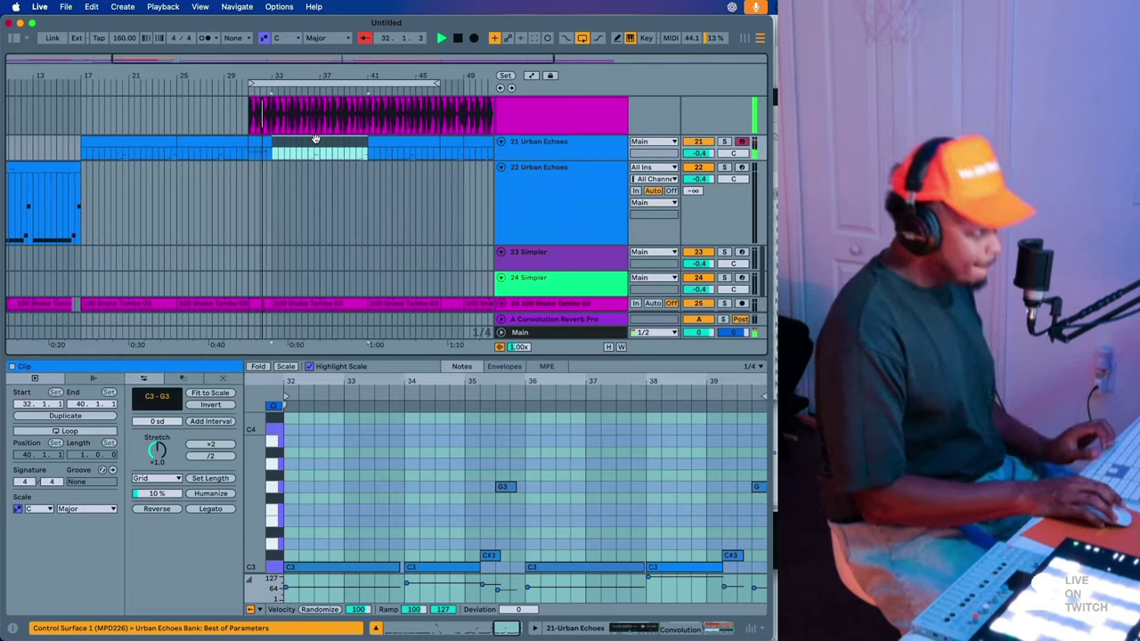
- Deactivate the three consecutive 19 Audio clips starting at bar 33 and ending at bar 49
scroll(316, 141, "up", 3)
left_click(325, 161)
left_click(392, 160, "shift")
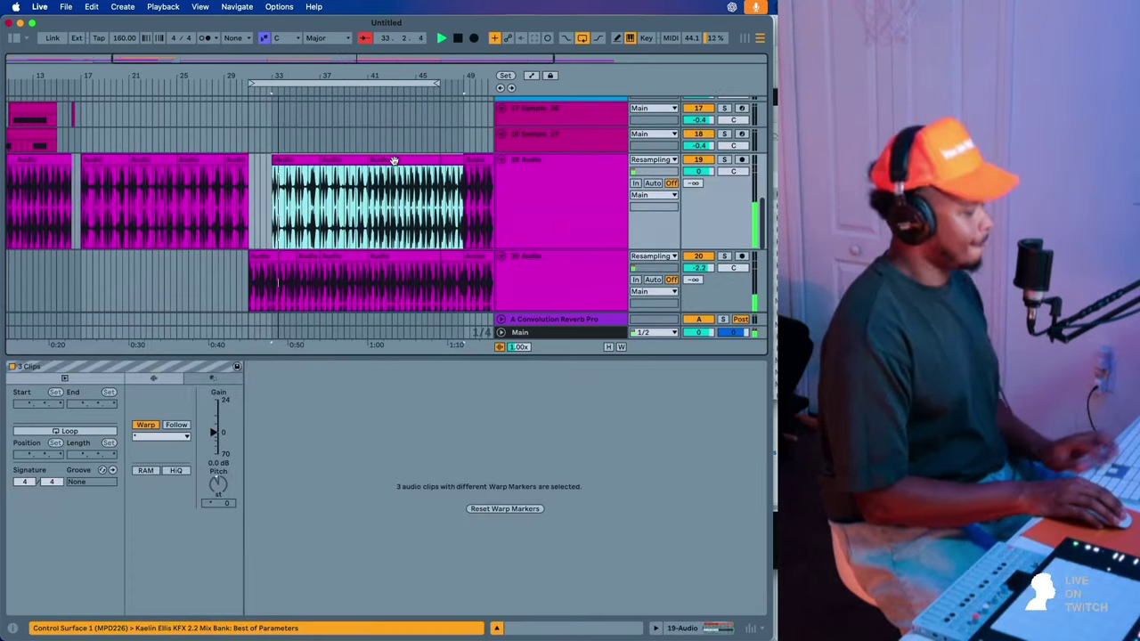
scroll(356, 178, "down", 3)
left_click(289, 165)
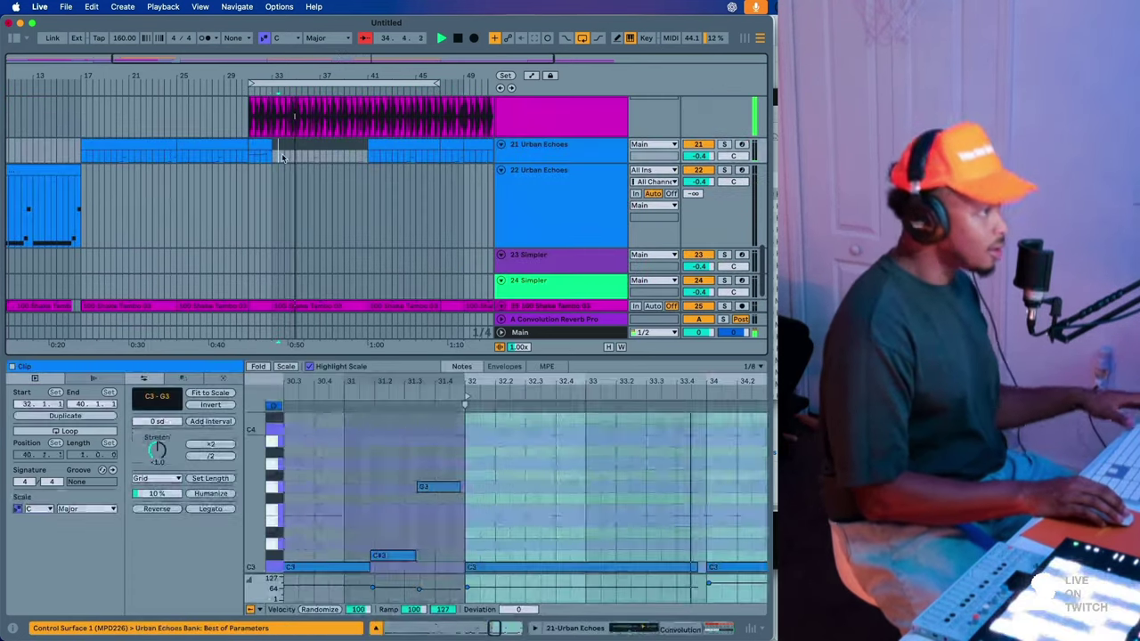
scroll(295, 155, "up", 10)
left_click(298, 185)
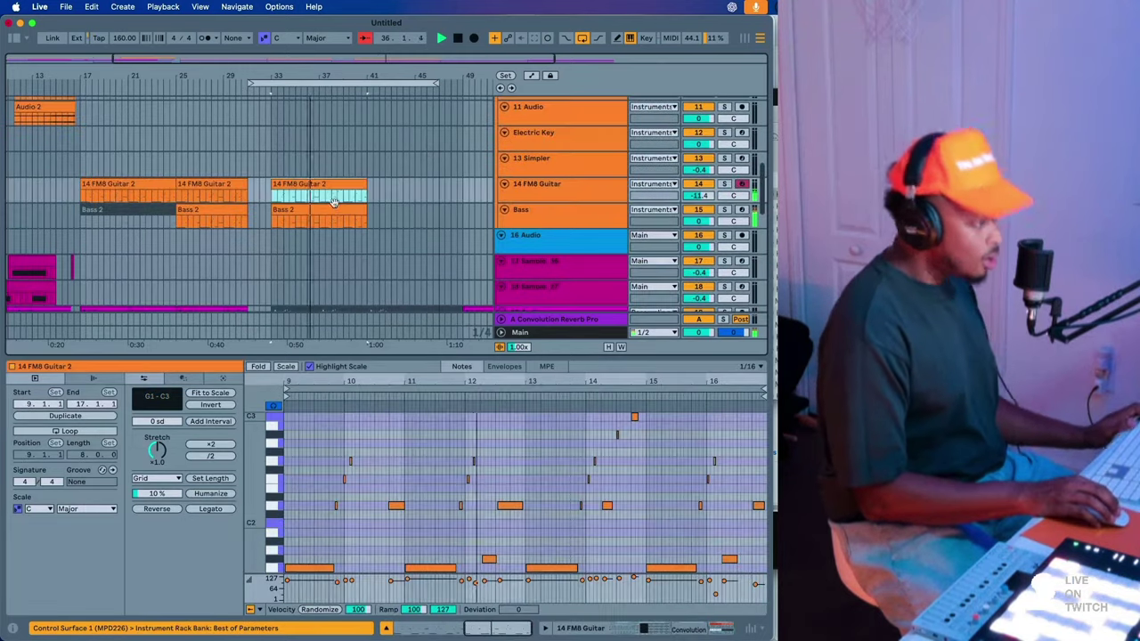
left_click(336, 210, "shift")
scroll(321, 214, "down", 5)
left_click(298, 221)
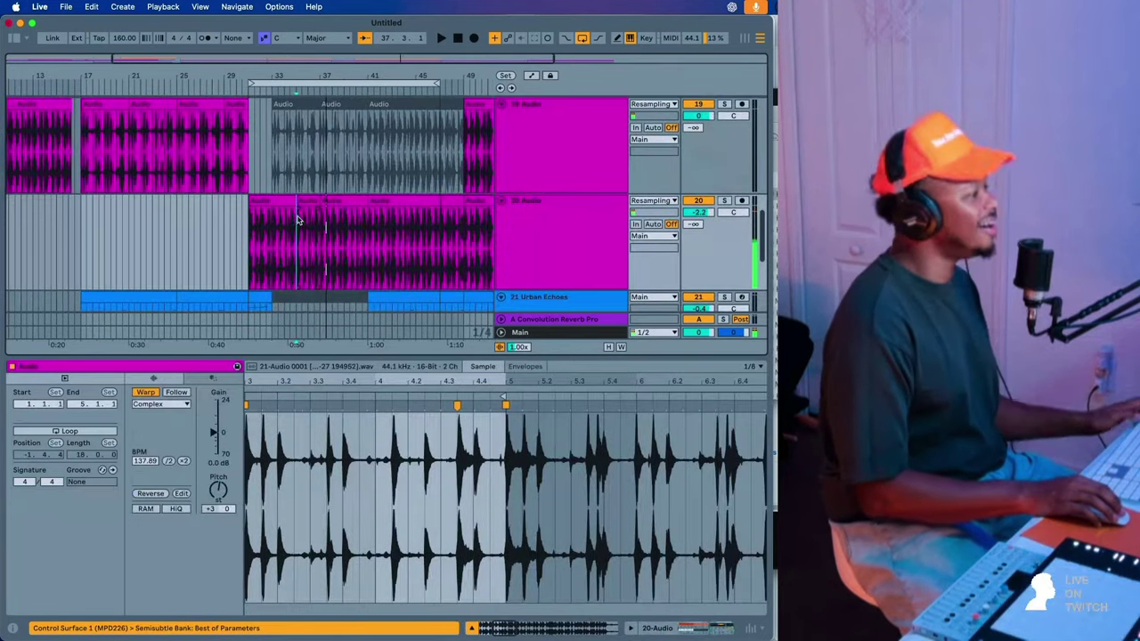
left_click(298, 202)
- Delete the 14 FM8 Guitar 2 and Bass 2 clips at bars 33–41 and place the insert mark at bar 31
scroll(300, 210, "up", 10)
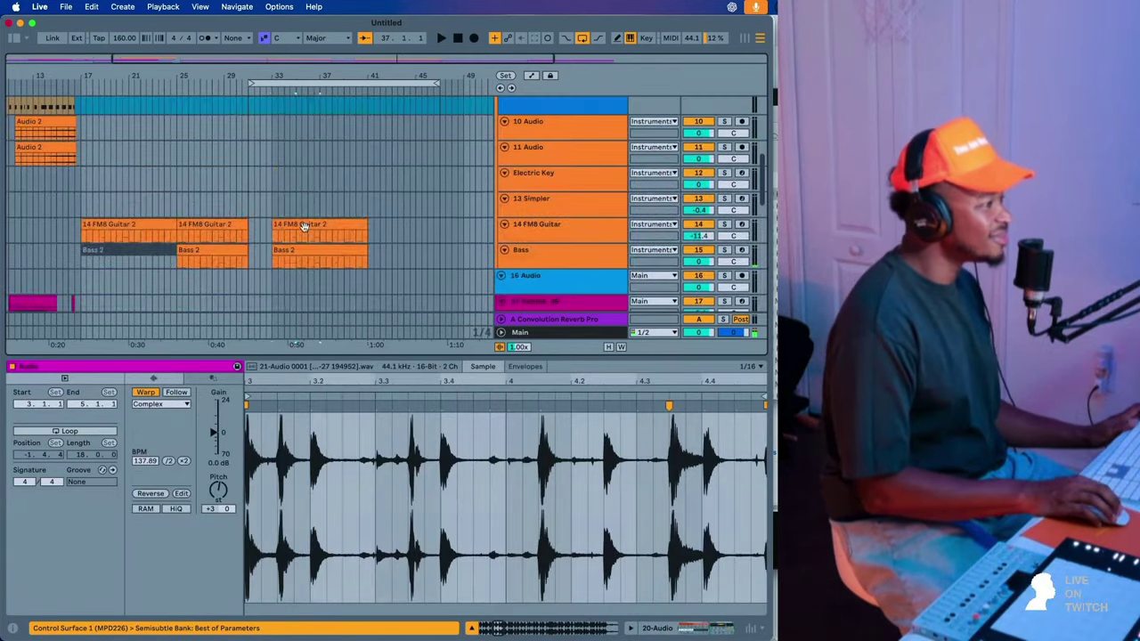
left_click(306, 225)
left_click(310, 248, "shift")
key("Delete")
left_click(285, 268)
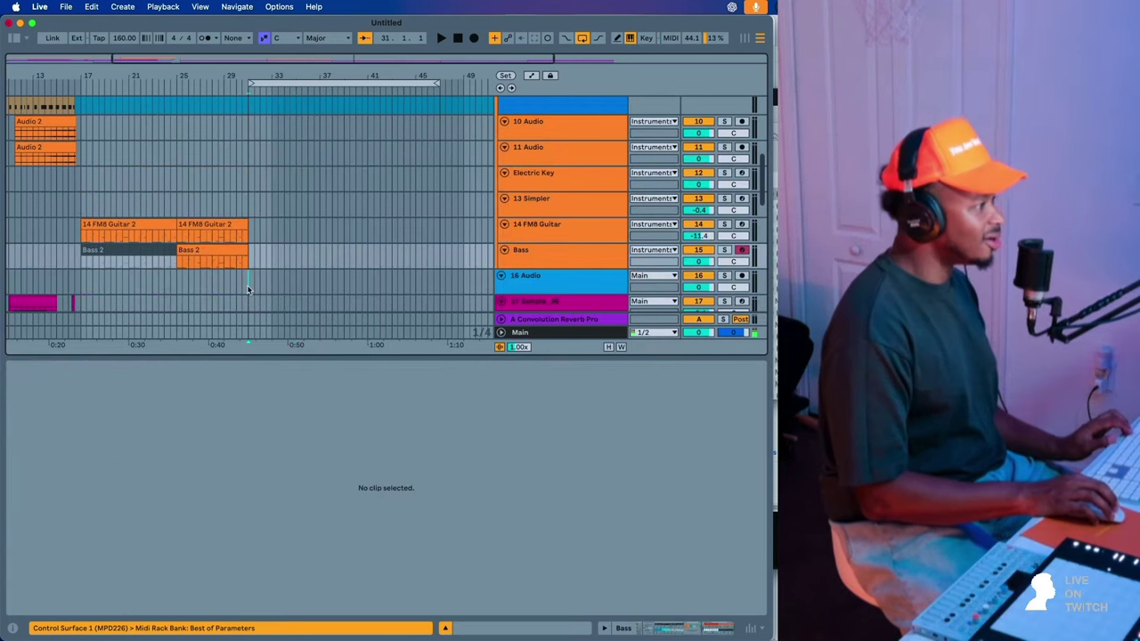
- Play the arrangement from bar 31 to hear the section with only 20 Audio playing
scroll(284, 268, "down", 5)
key("space")
scroll(265, 273, "down", 1)
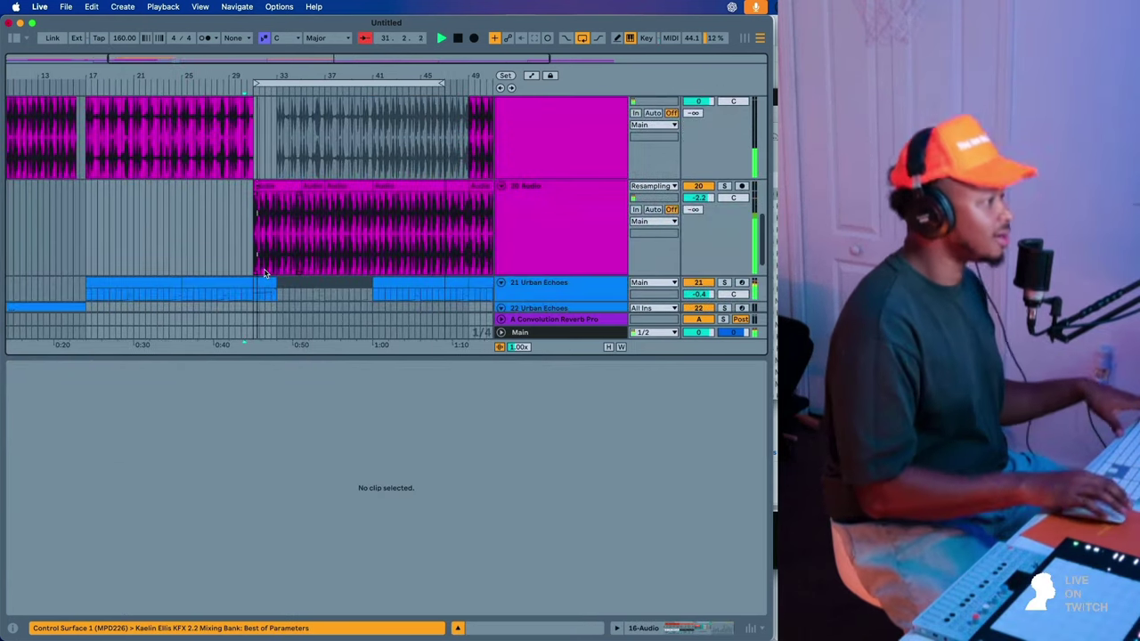
- Select bars 33–37 of the 20 Audio track and set the arrangement loop to that selection
left_click(267, 247)
key("plus")
key("plus")
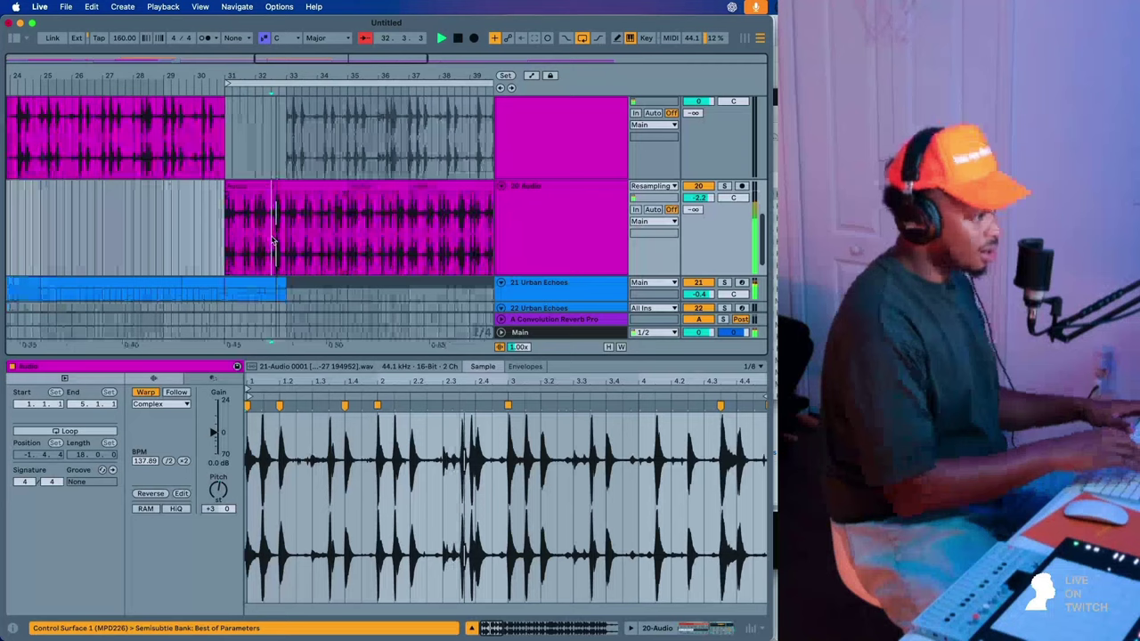
left_click(287, 228)
mouse_move(287, 228)
left_mouse_down()
mouse_move(348, 230)
mouse_move(278, 228)
left_mouse_up()
left_click_drag(364, 227, 287, 232)
key("space")
key("space")
right_click(338, 222)
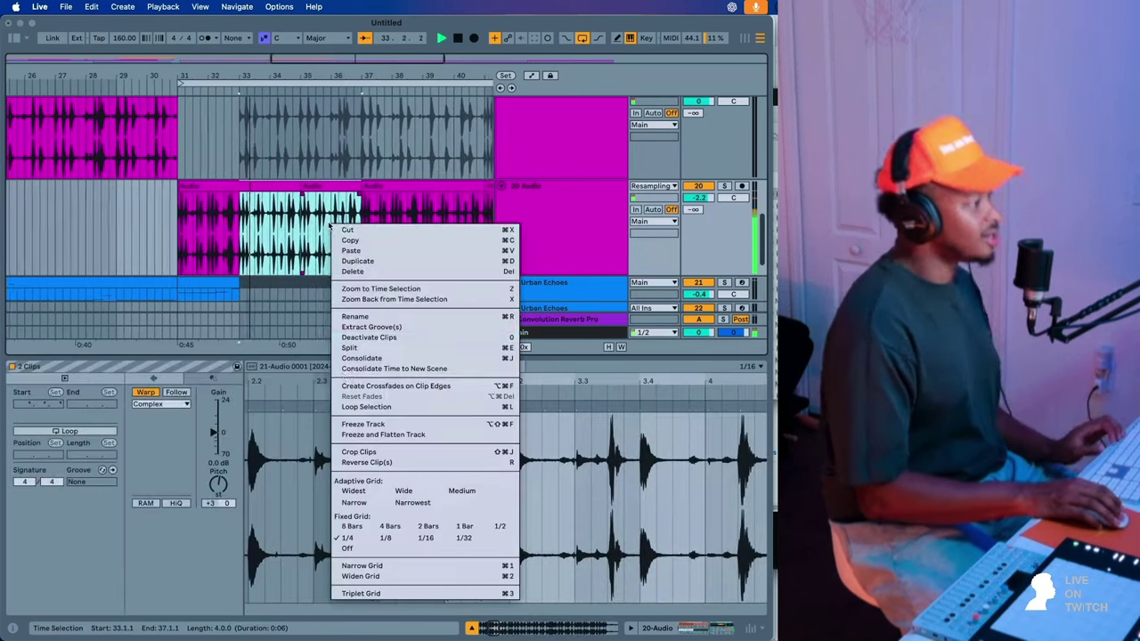
left_click(372, 409)
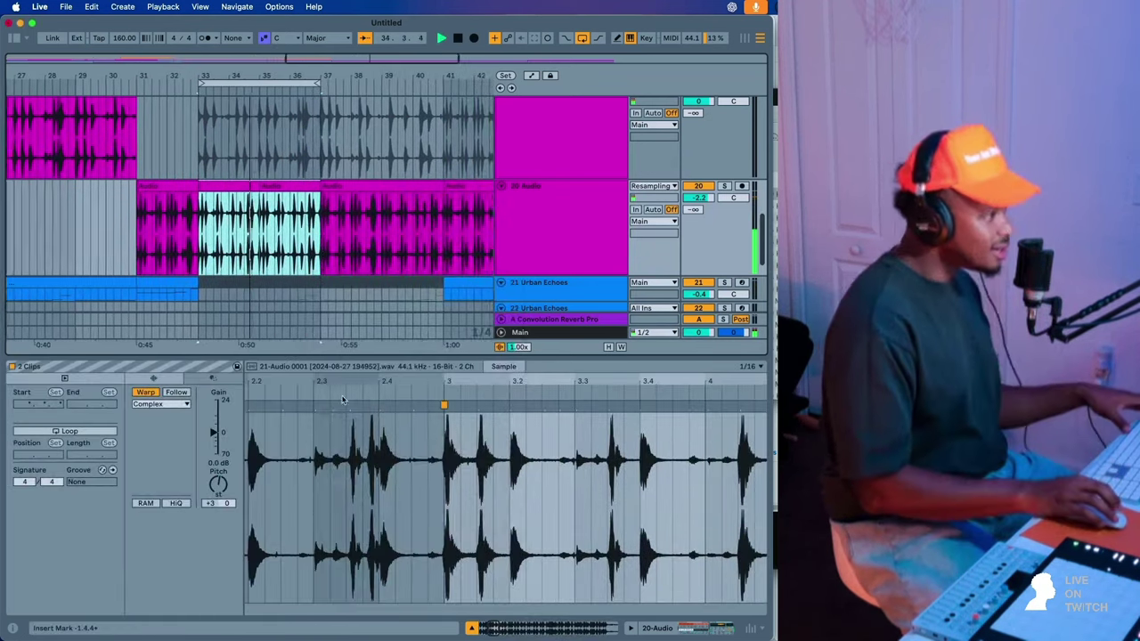
- Automate the Semisubtle device on 20 Audio to be off during bars 33–37
scroll(500, 220, "down", 2)
left_click(501, 219)
key("a")
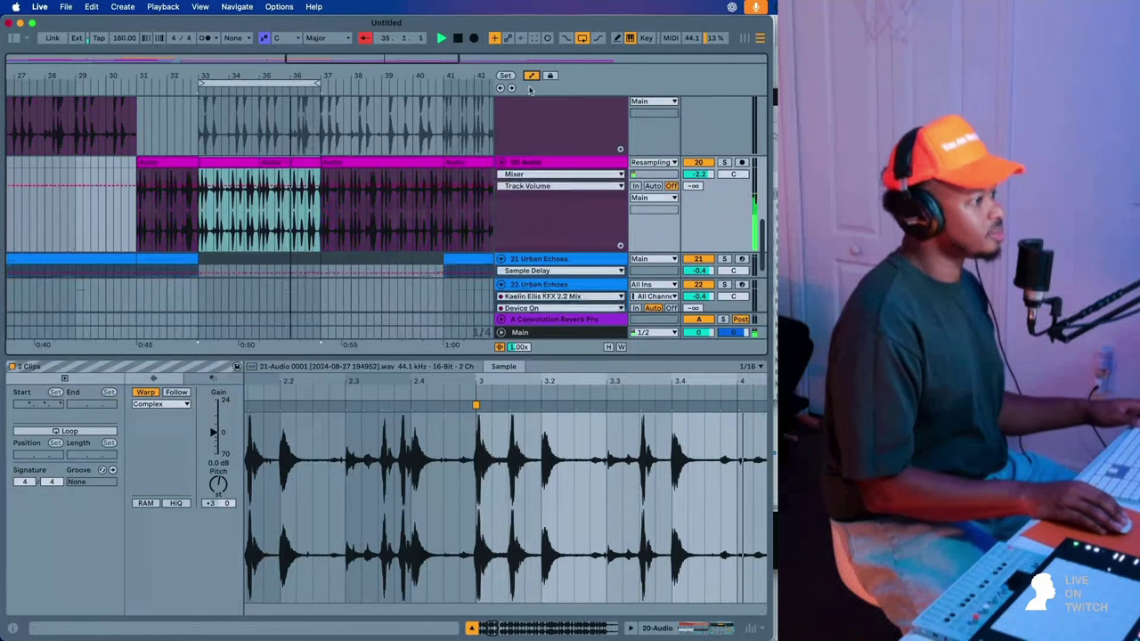
key("shift+Tab")
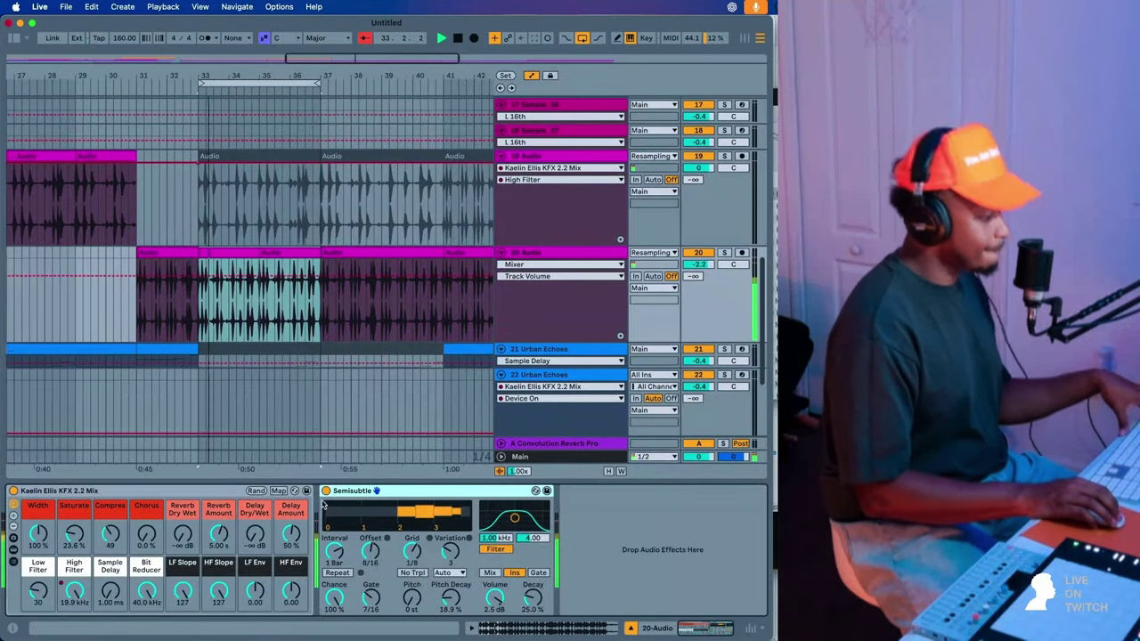
left_click(196, 280)
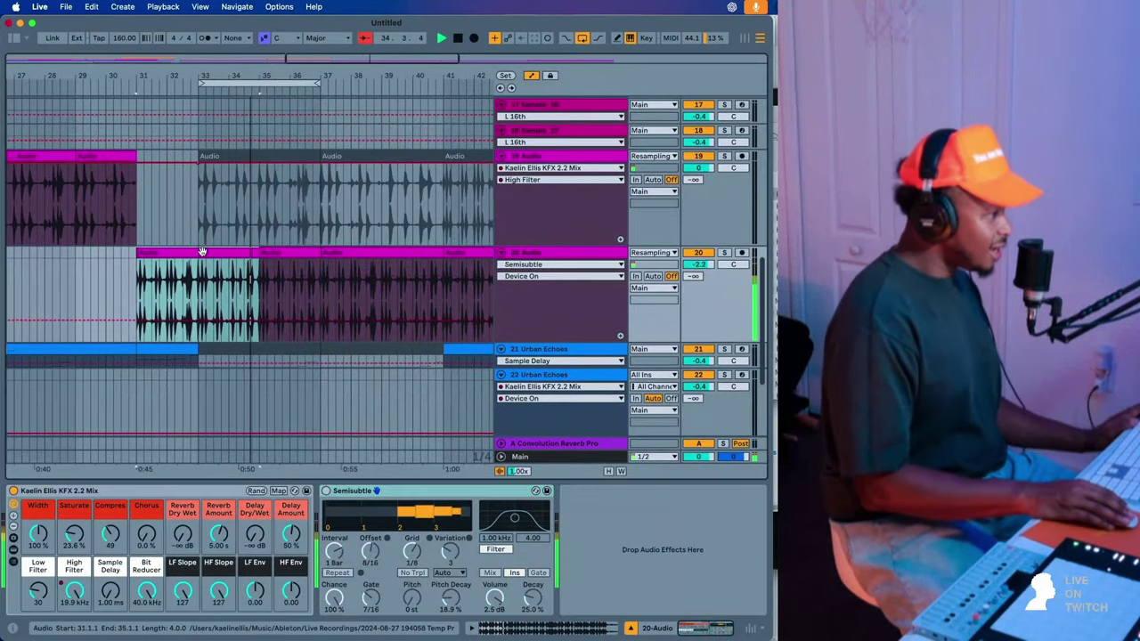
left_click_drag(198, 278, 267, 329)
left_click(326, 490)
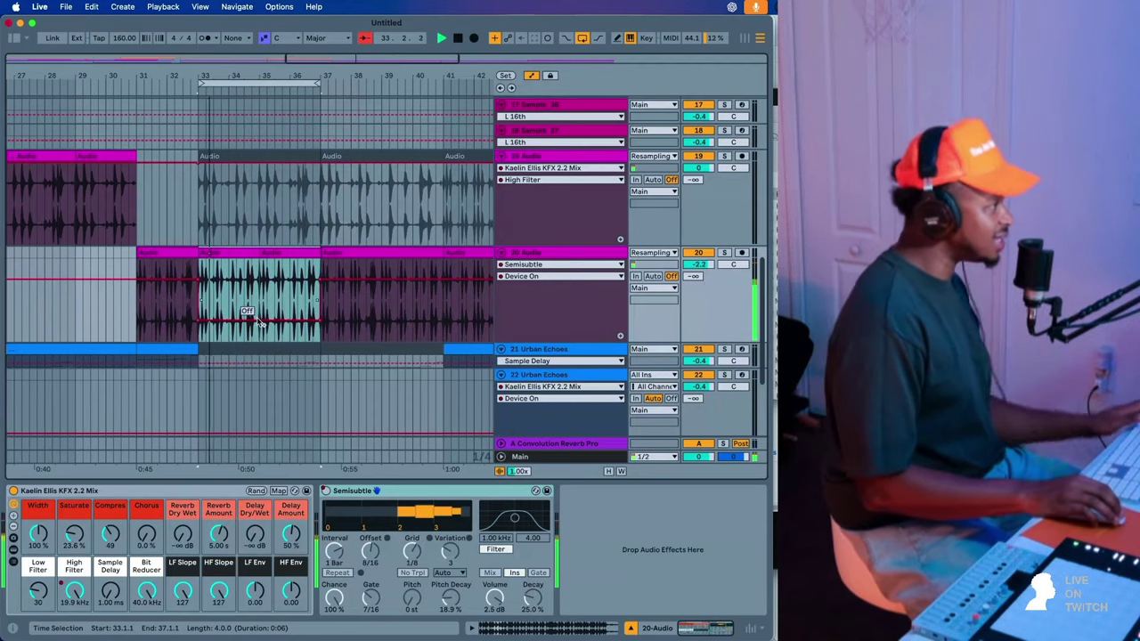
- Audition the samples in the Sound Packs results around Track_2_Sample_2.wav and Track_3_Sample_1.wav, ending on Track_2_Sample_2.wav
left_click(16, 39)
scroll(241, 331, "down", 6)
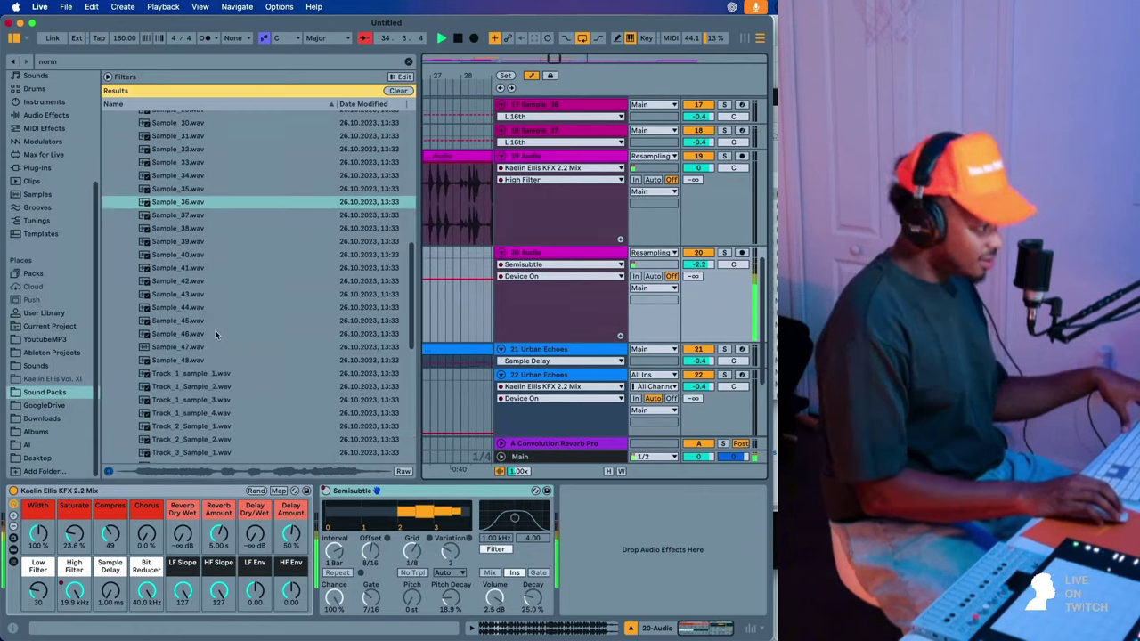
left_click(201, 356)
left_click(199, 371)
key("Down")
key("Down")
key("Down")
key("Down")
key("Down")
key("Down")
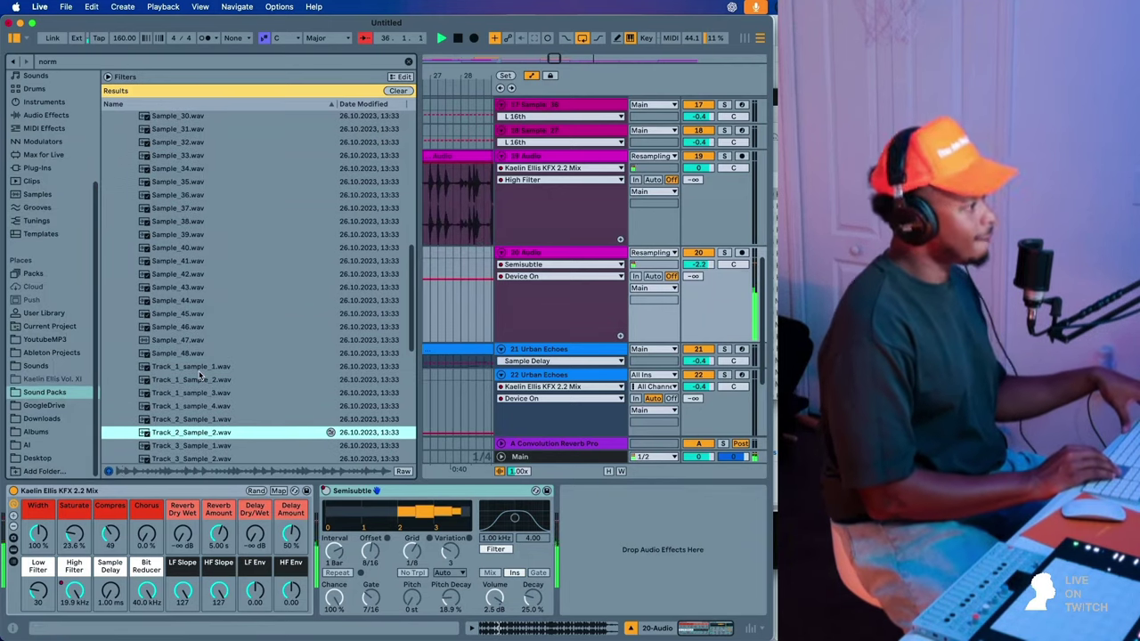
key("Up")
key("Down")
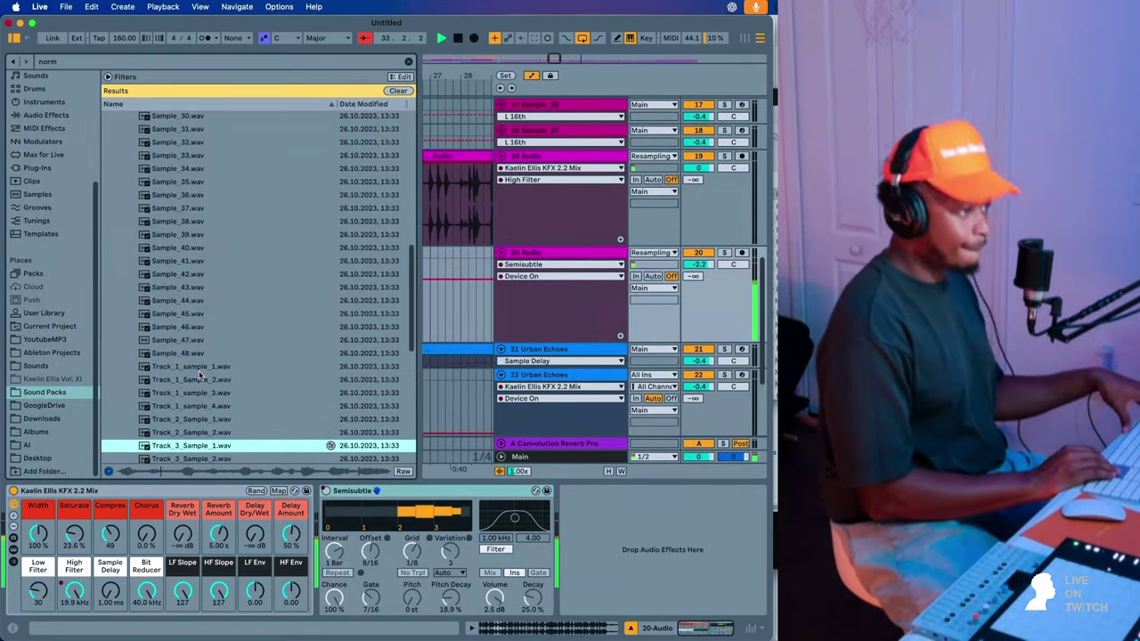
key("Up")
- Insert a new audio track below 20 Audio and place Track_2_Sample_2.wav on it at bar 33
left_click(448, 324)
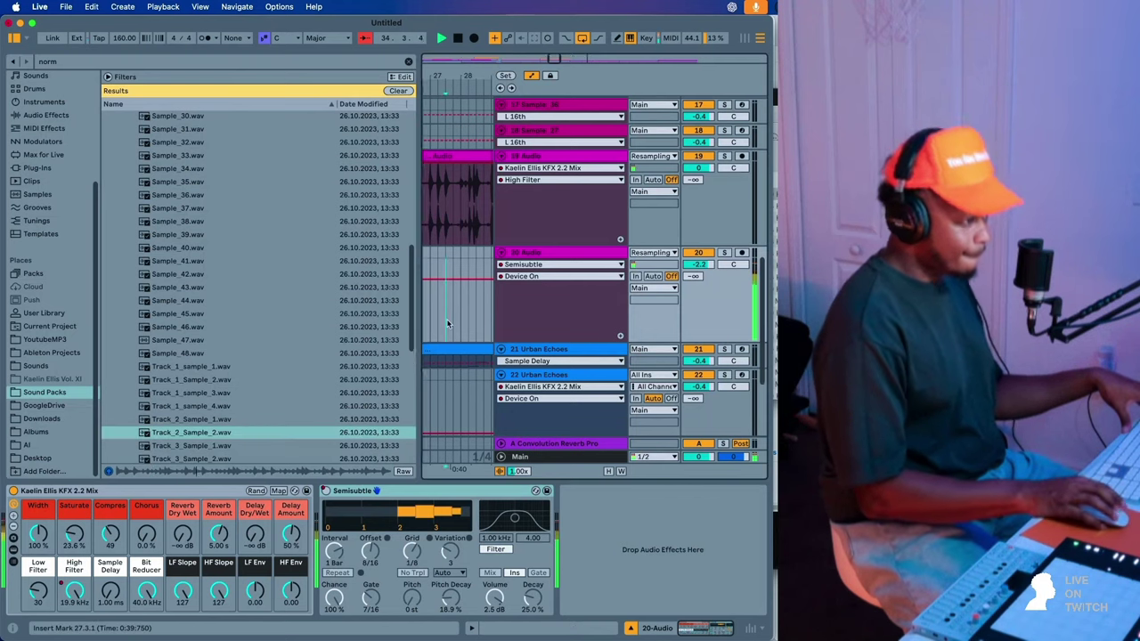
scroll(448, 324, "down", 4)
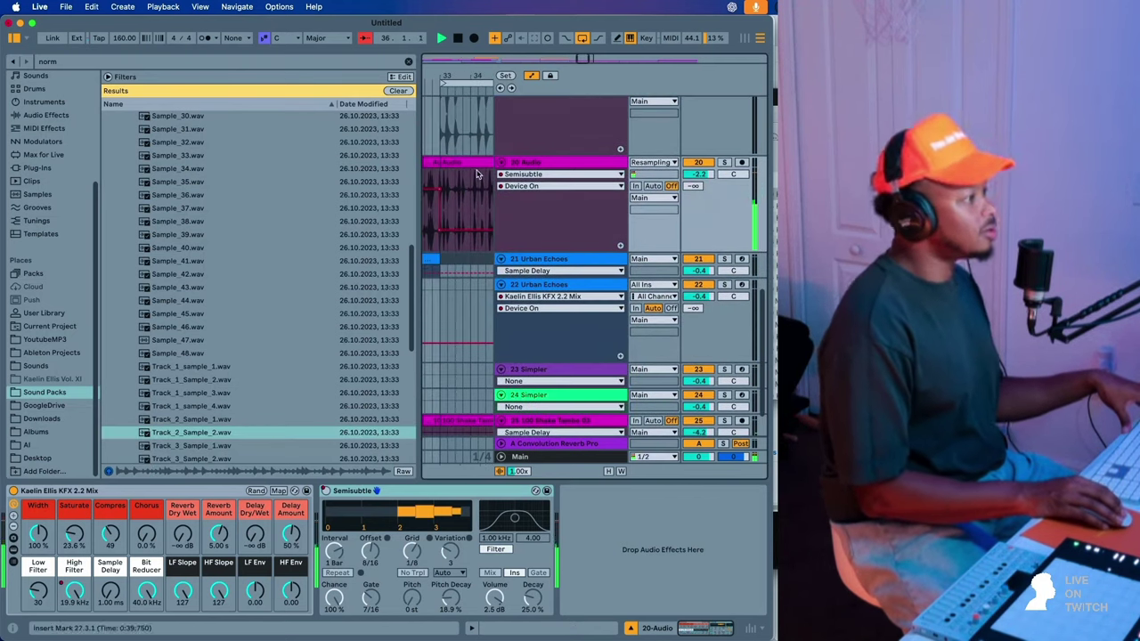
left_click_drag(419, 176, 300, 181)
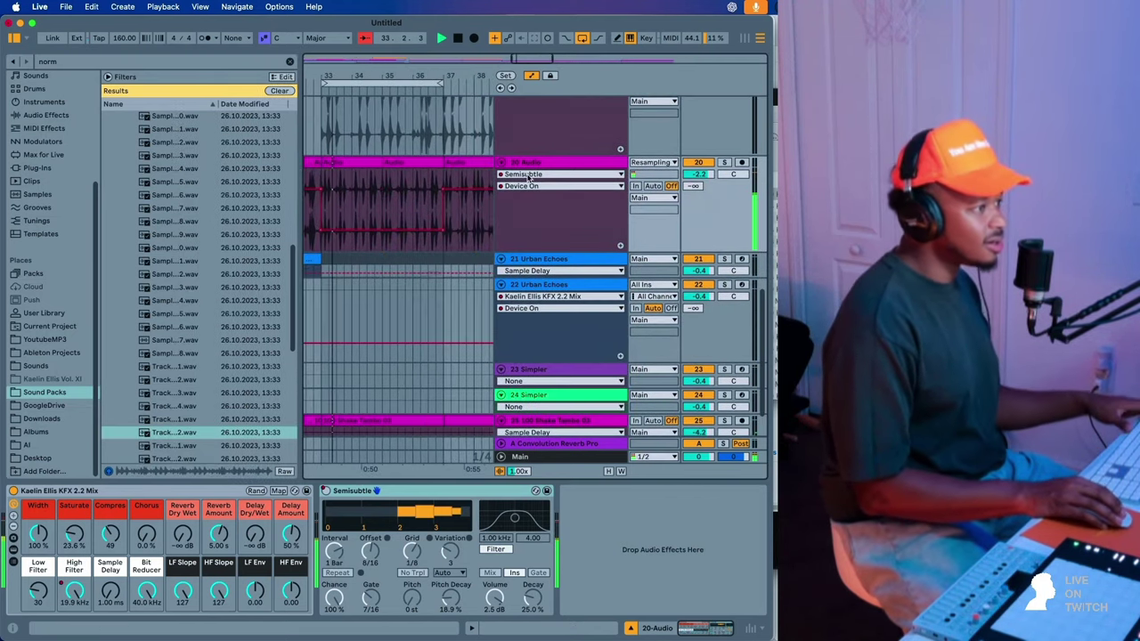
key("super+t")
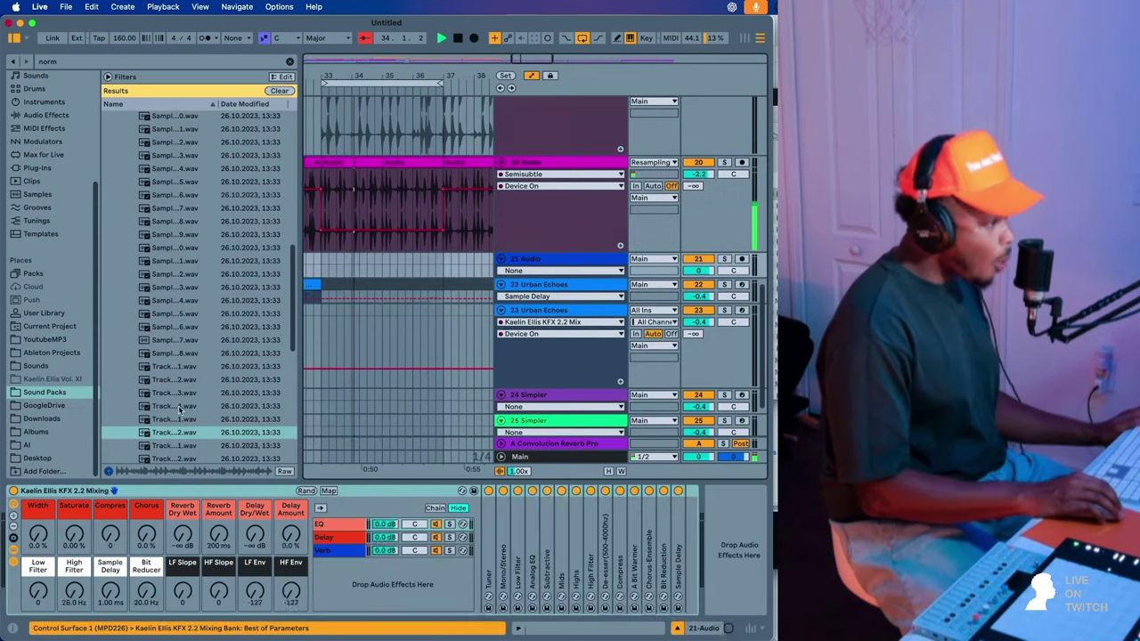
left_click_drag(174, 432, 326, 272)
- Set the Track_2_Sample_2 clip's warp mode to Re-Pitch and lower its track volume to -2.4 dB
double_click(364, 259)
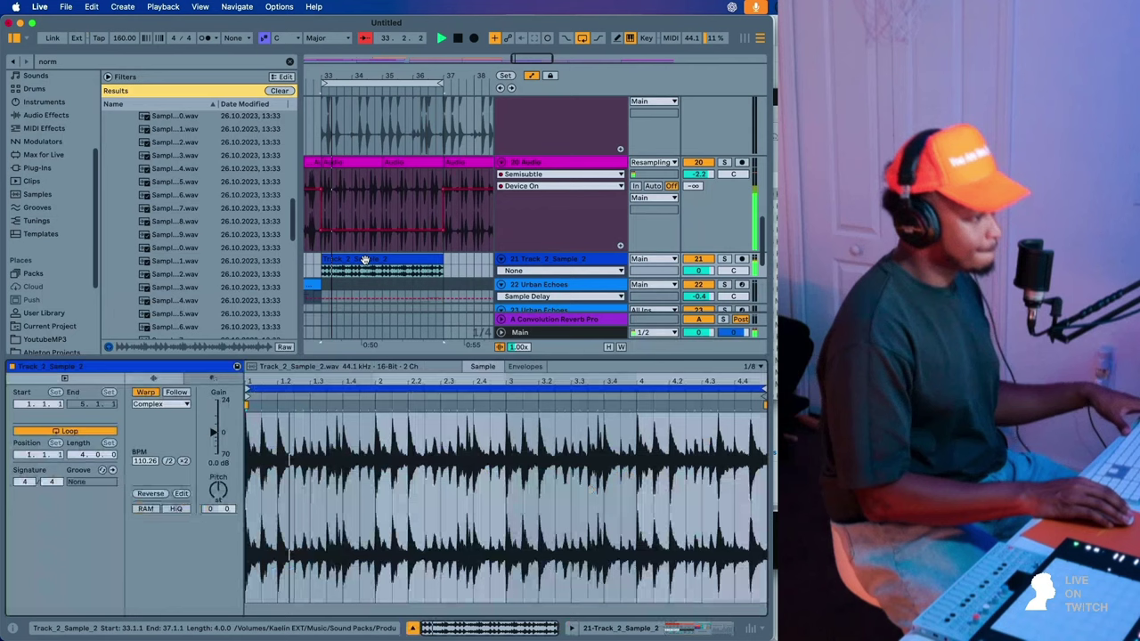
left_click(170, 405)
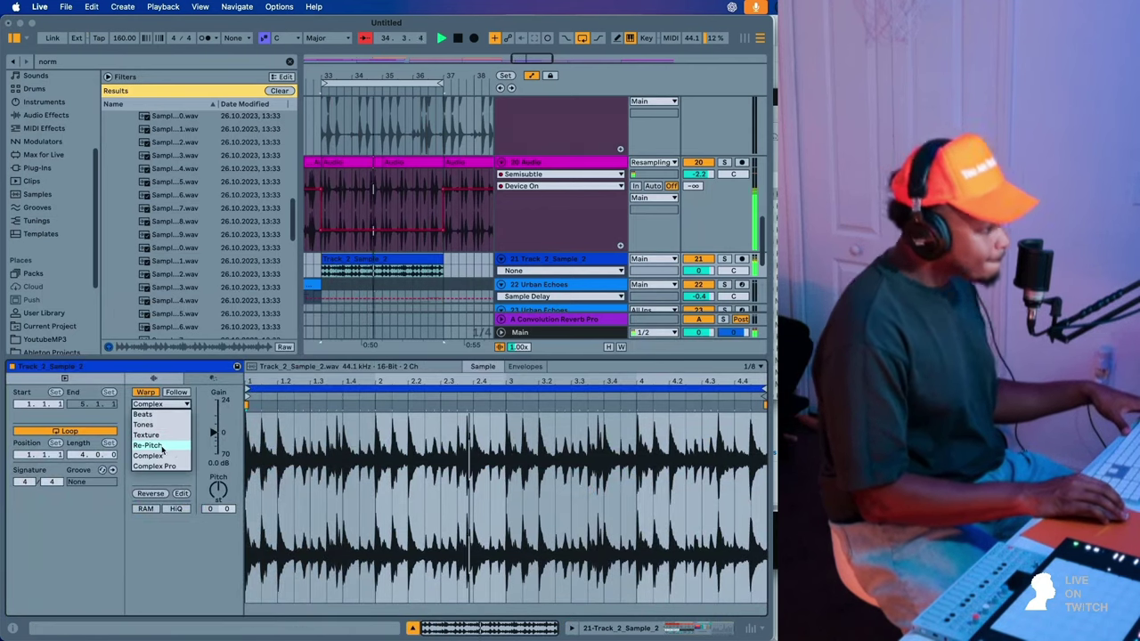
left_click(147, 444)
left_click_drag(698, 270, 698, 272)
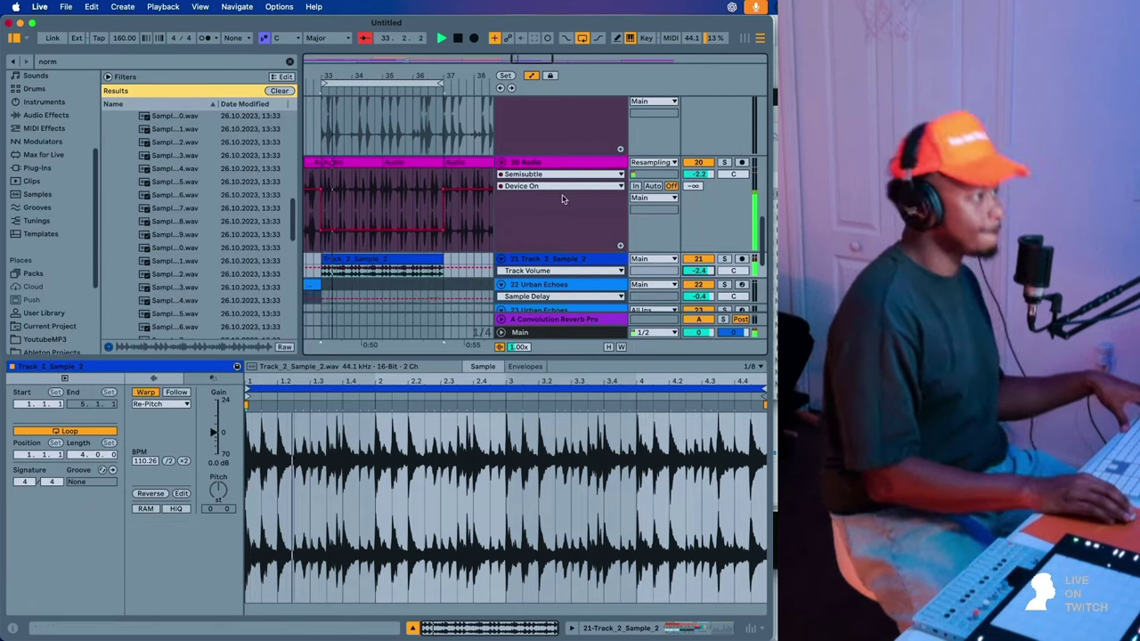
- Copy the Semisubtle device from 20 Audio onto the Track_2_Sample_2 track and turn the copy on
scroll(398, 188, "left", 2)
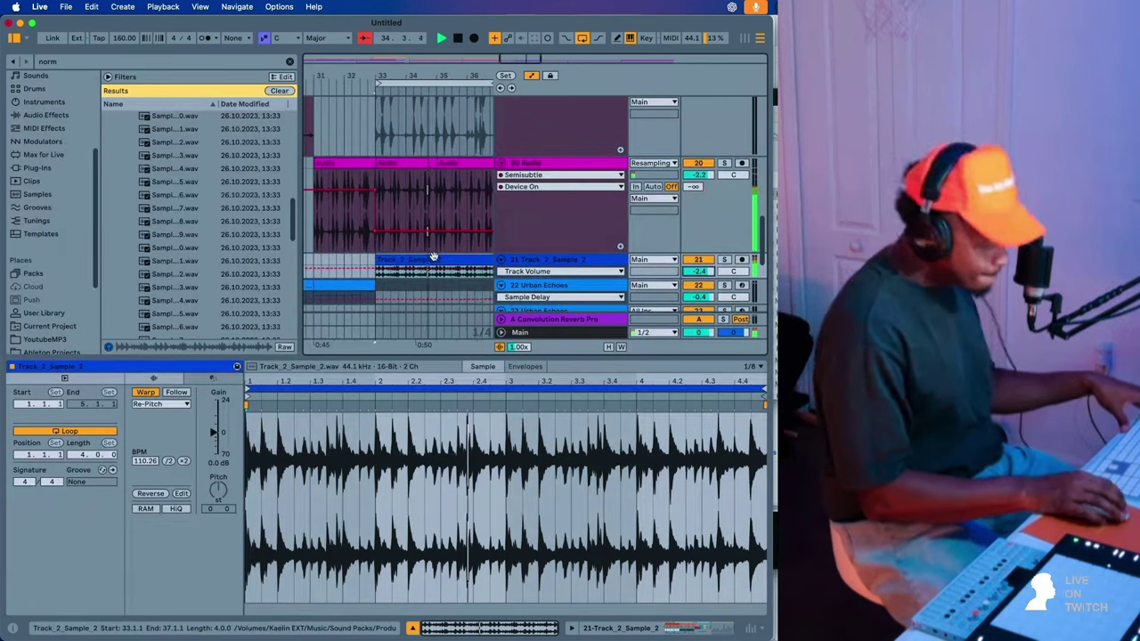
scroll(435, 256, "down", 1)
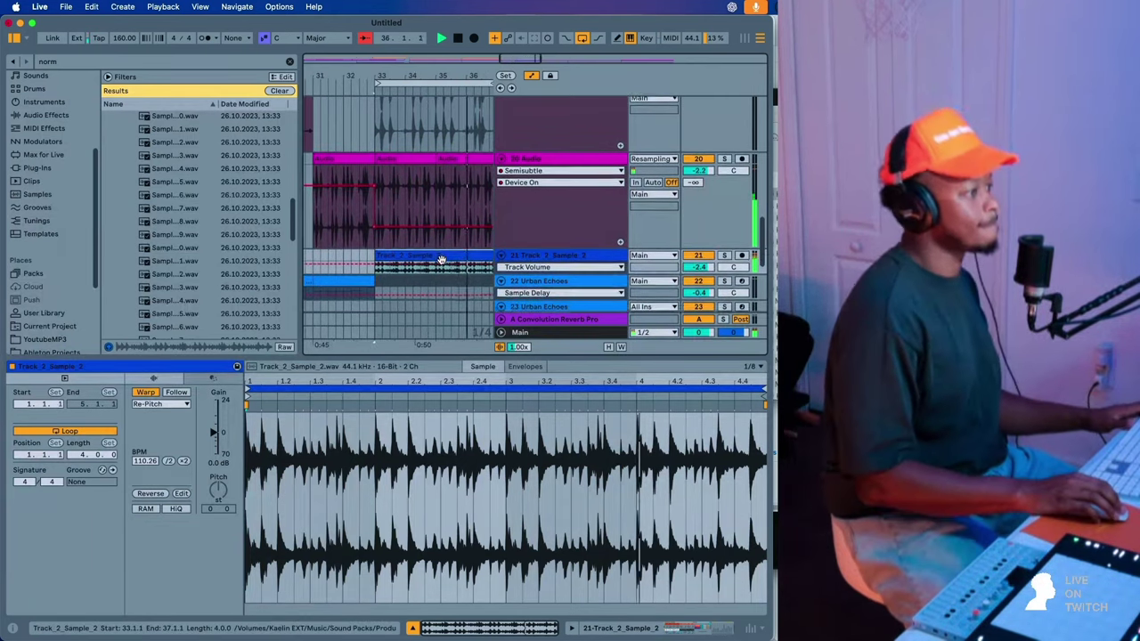
double_click(539, 162)
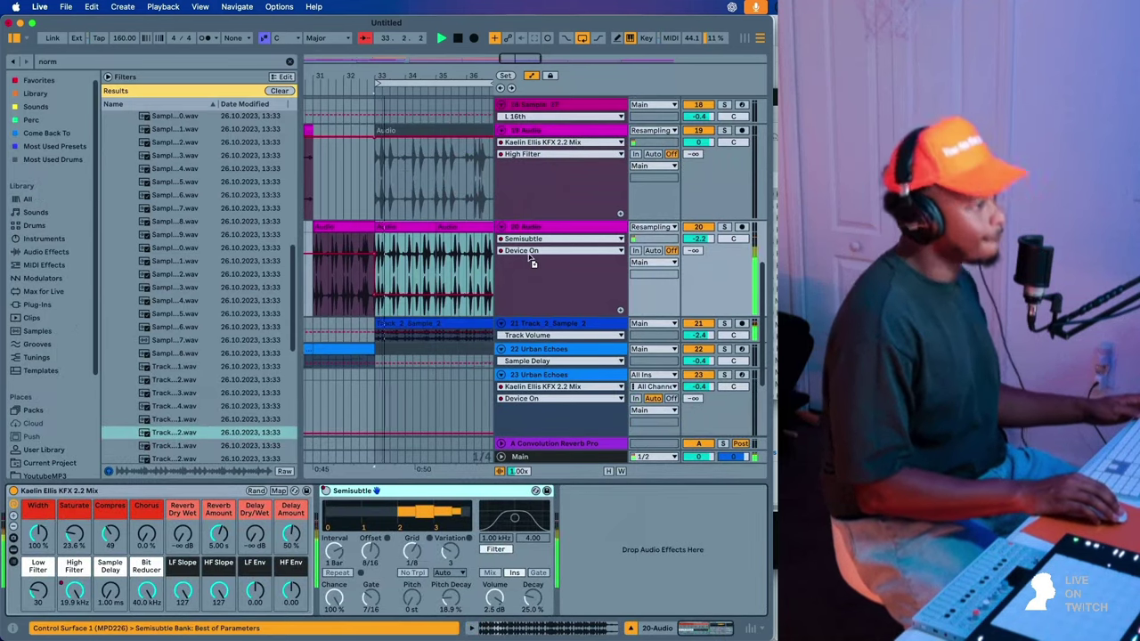
left_click(569, 326)
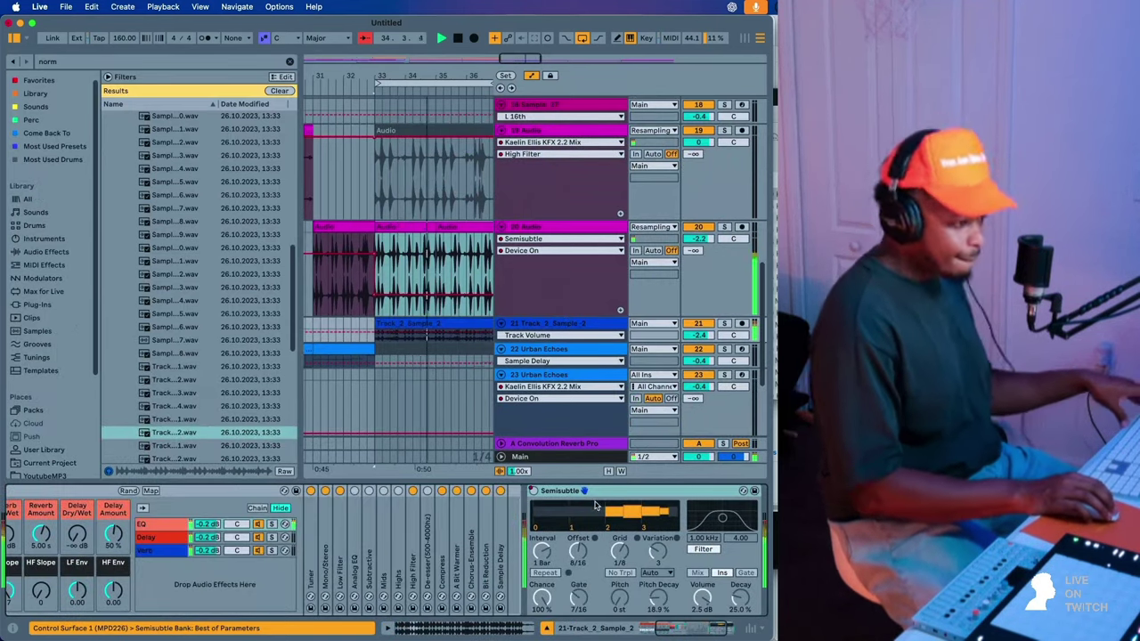
right_click(534, 491)
left_click(583, 526)
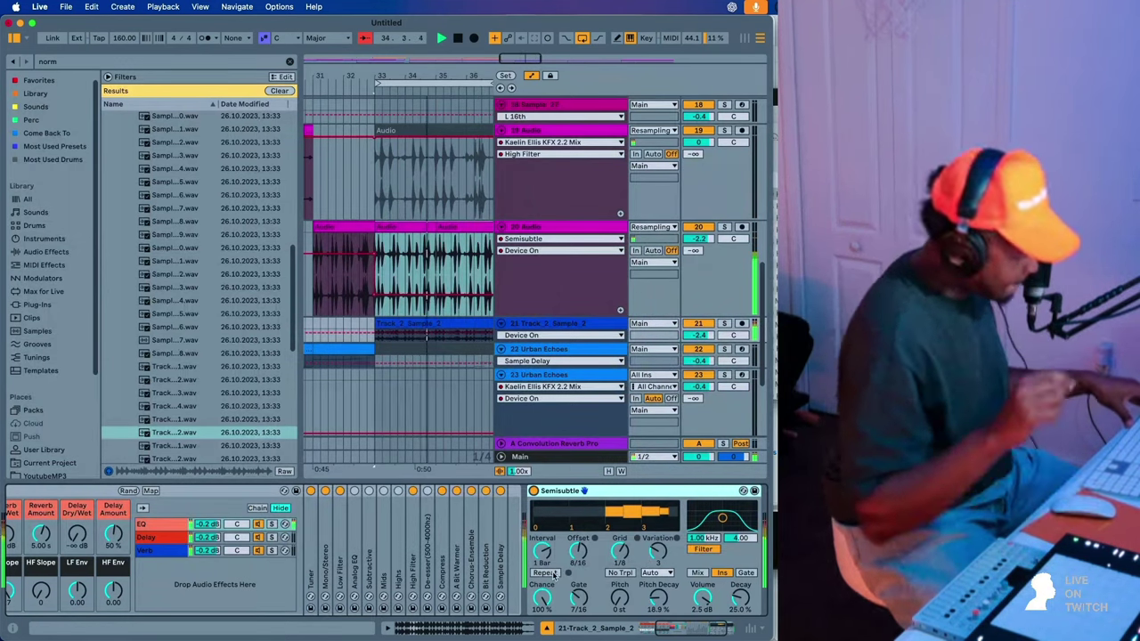
- Add a MIDI track with Simpler below Track_2_Sample_2 and load Neuro4.wav from the Finder's Downloads folder into it
left_click(532, 325)
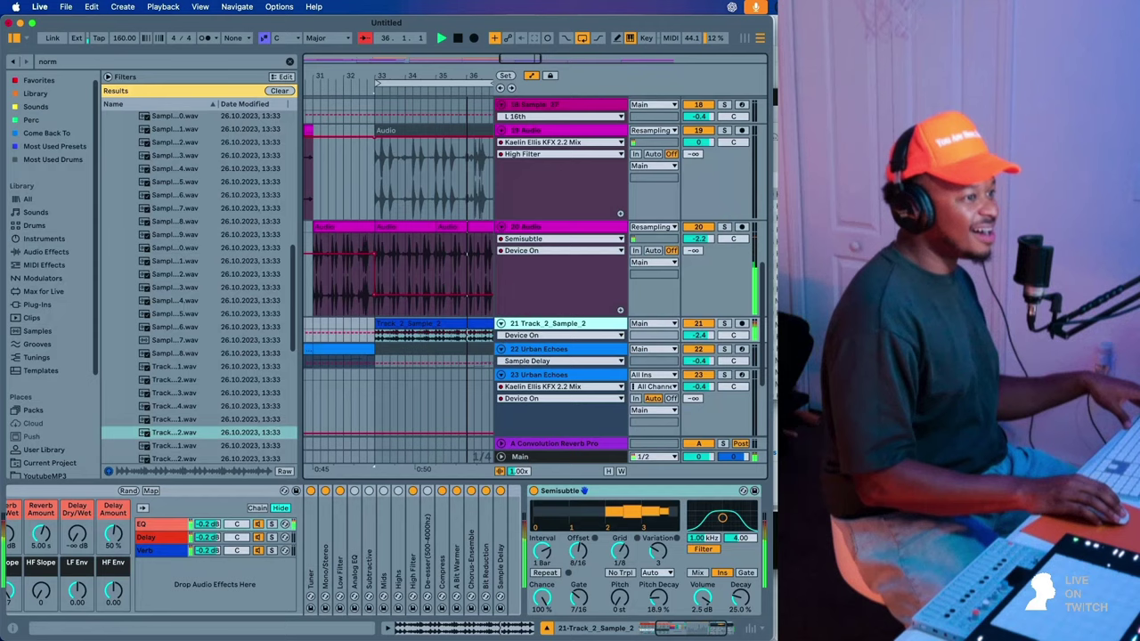
key("super+Tab")
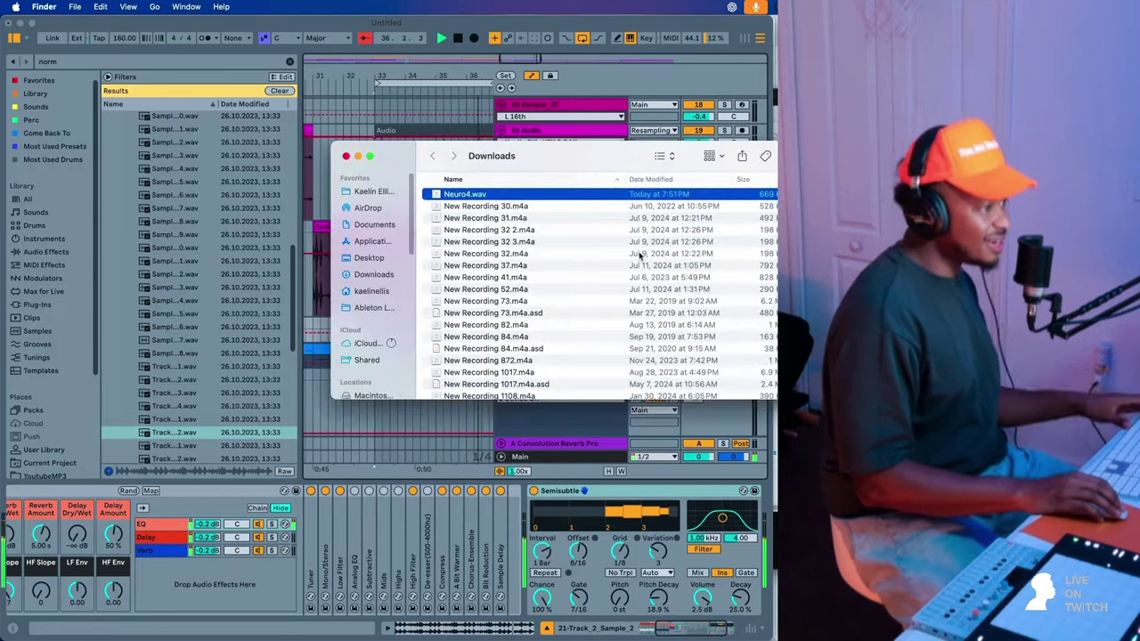
left_click(553, 432)
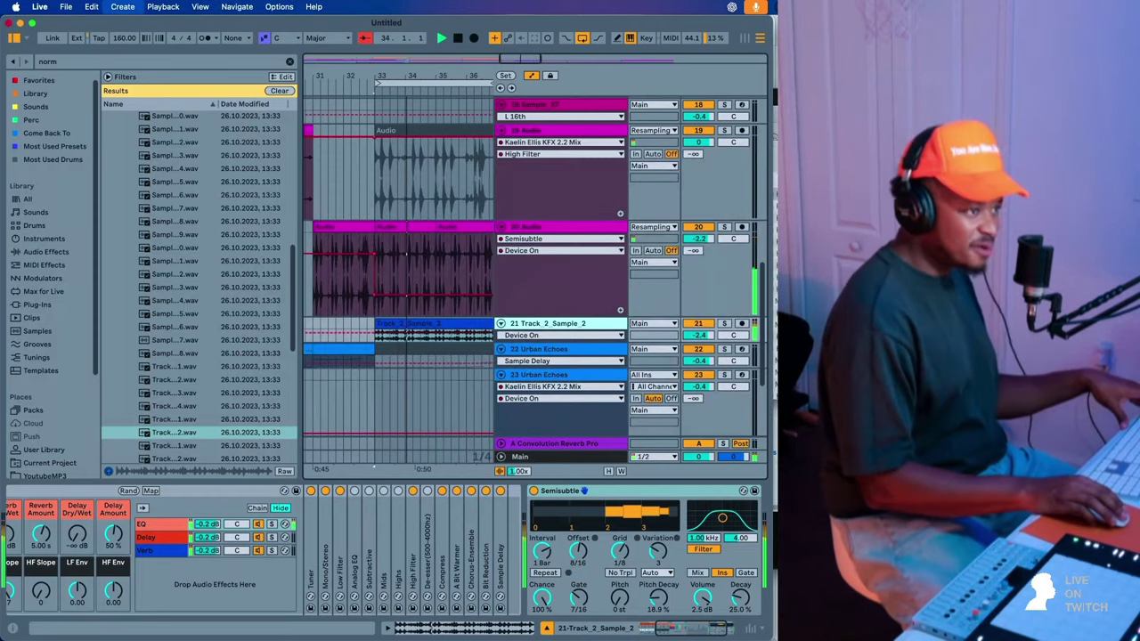
key("super+Tab")
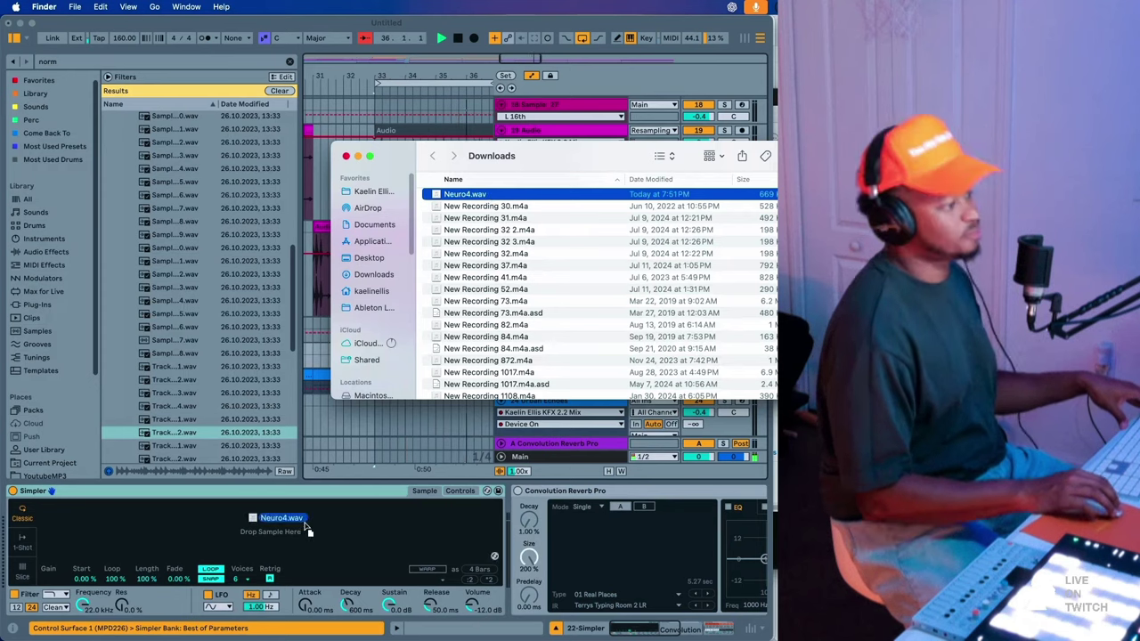
left_click_drag(307, 530, 303, 527)
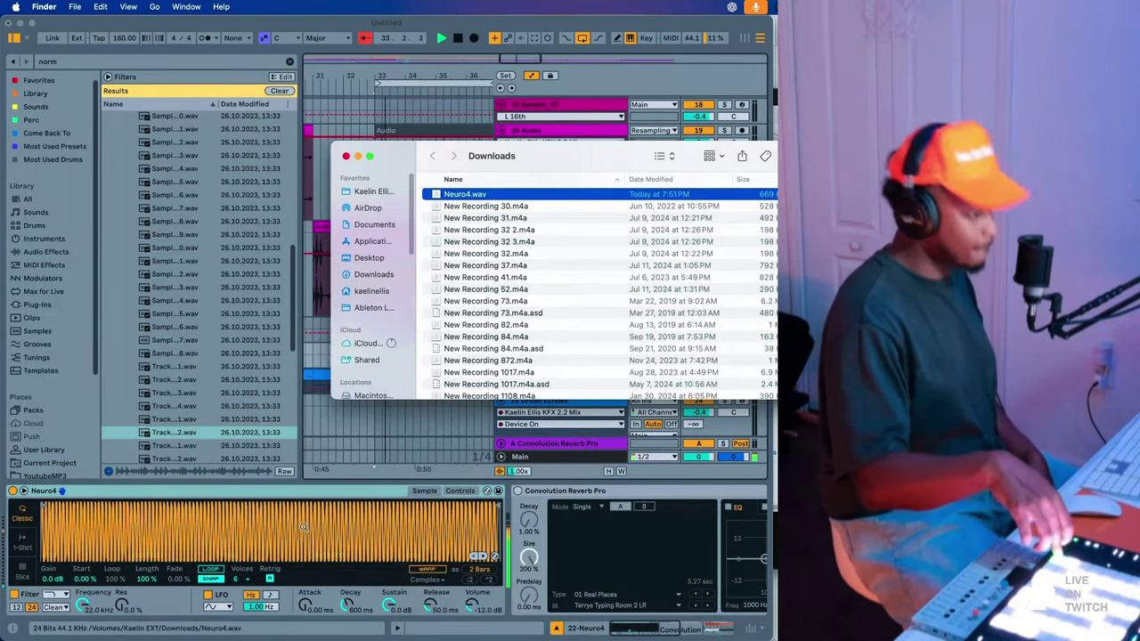
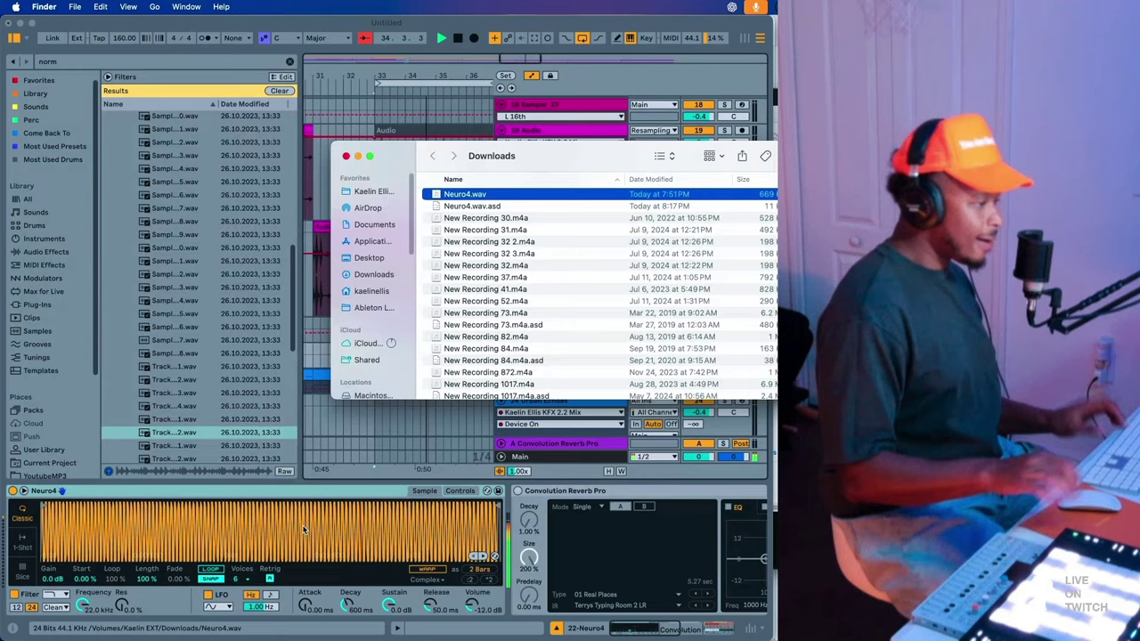
- Return to Live and set Vel>Vol to 0.0 % in the Neuro4 Simpler's controls
key("space")
key("space")
left_click(453, 494)
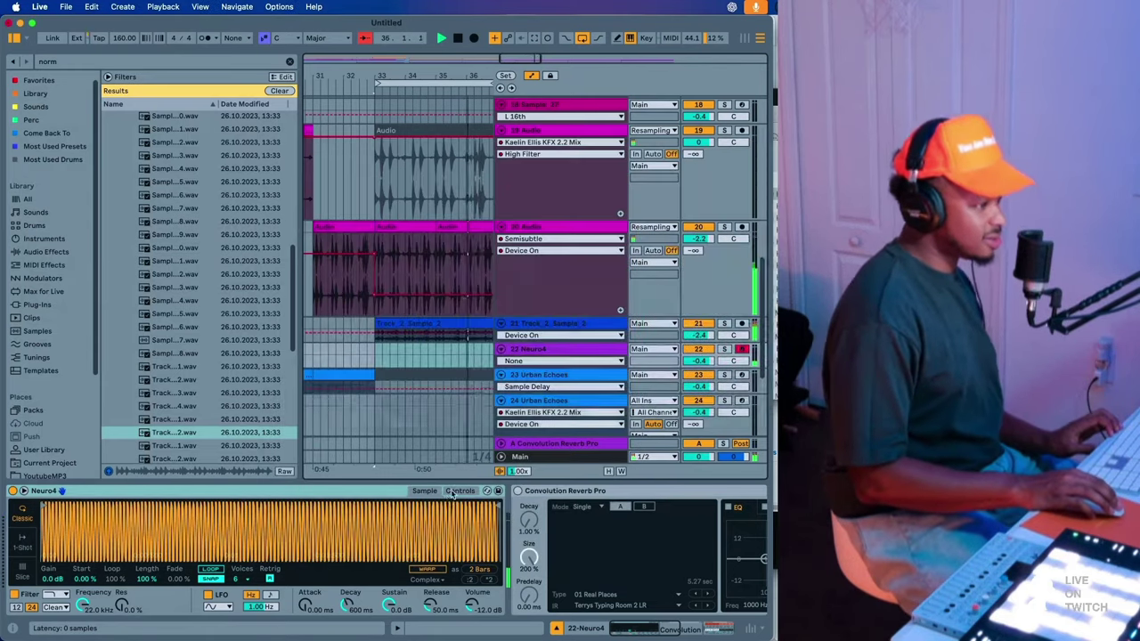
left_click(453, 493)
left_click_drag(385, 580, 386, 615)
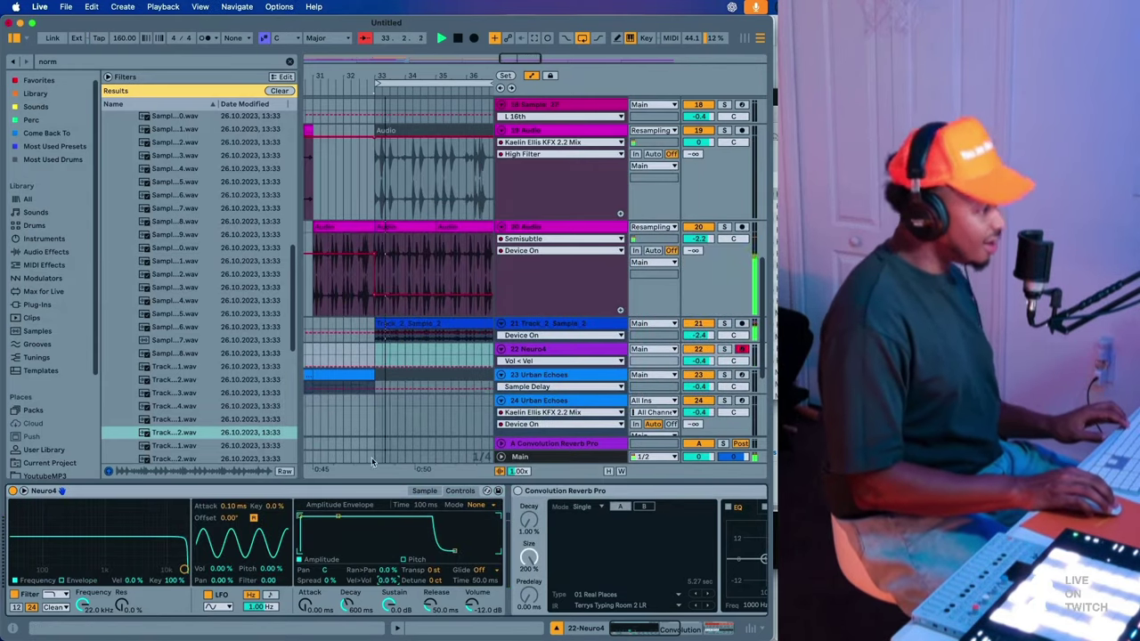
- Record a MIDI part on the Neuro4 track over the looped bars 33–37
left_click(392, 383)
left_click(400, 324)
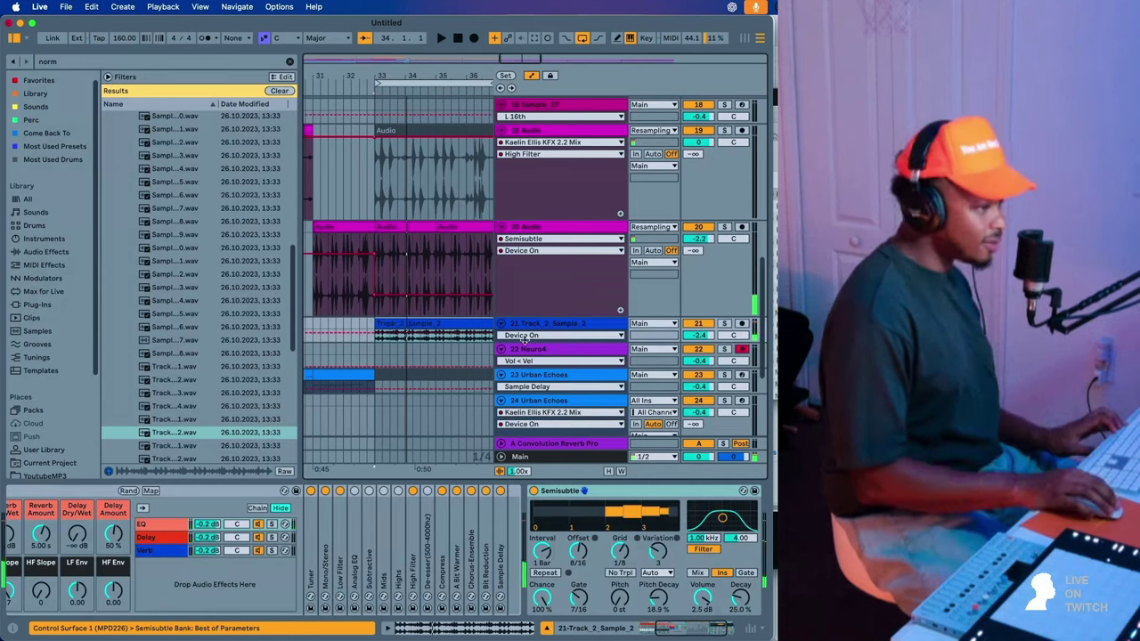
left_click(556, 350)
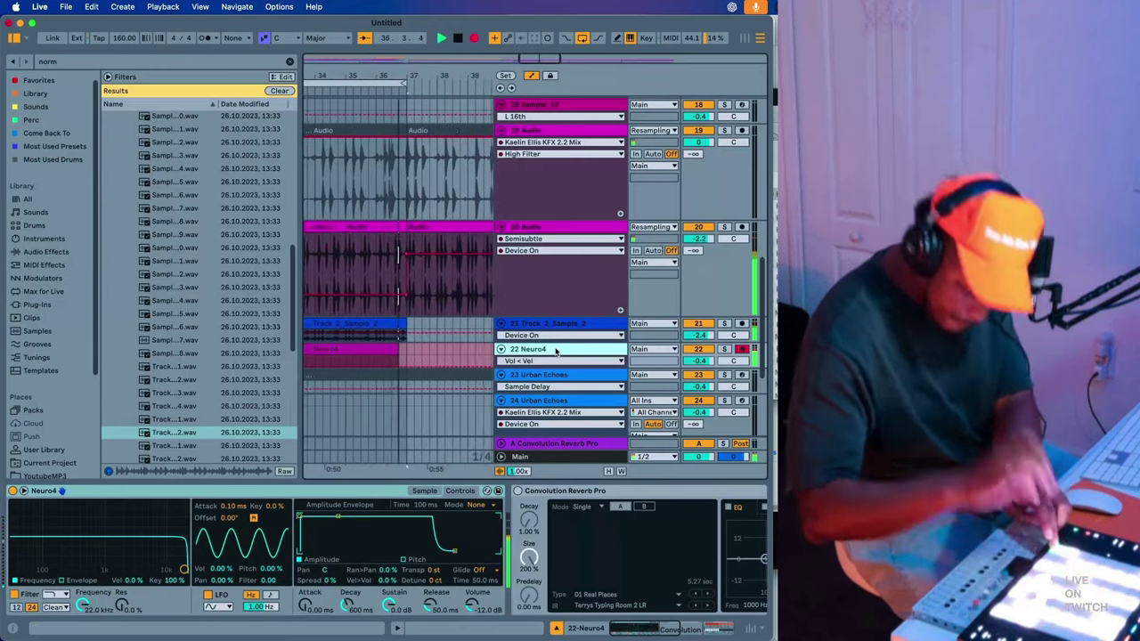
key("F9")
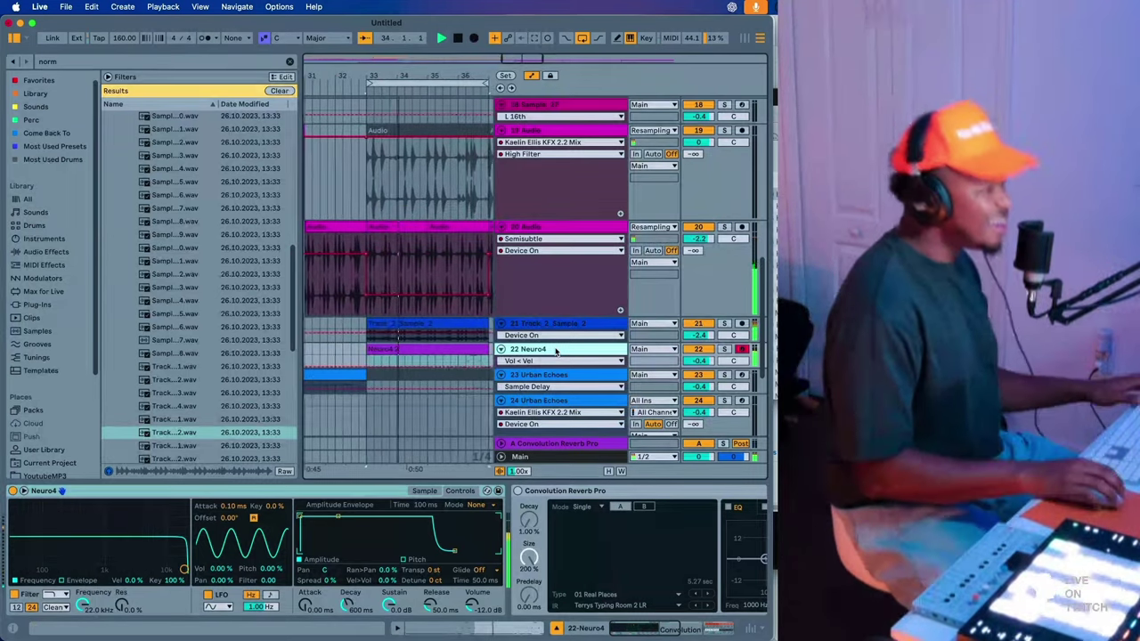
- Duplicate the looped bars 33–37 as time and set the Neuro4 Simpler's volume to -10.3 dB
left_click(415, 86)
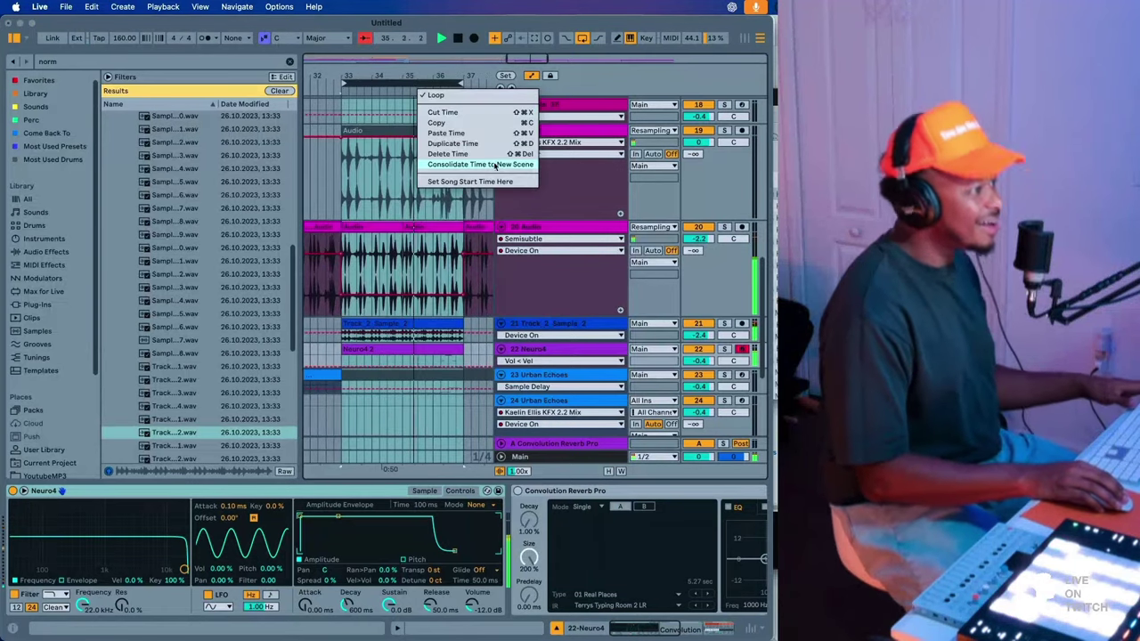
left_click(481, 144)
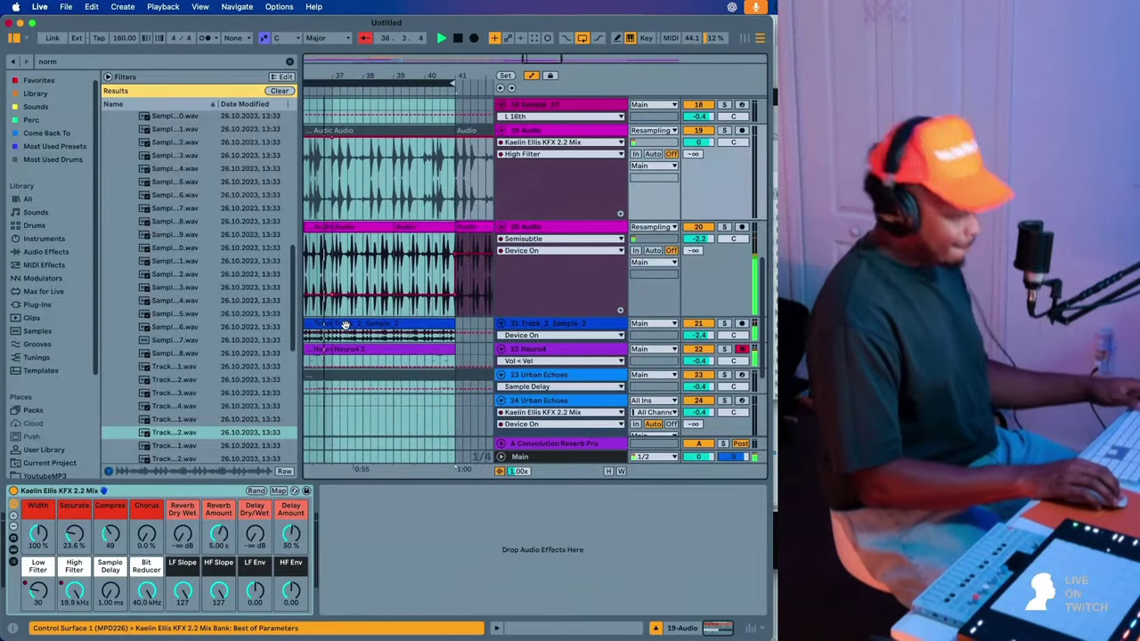
left_click(547, 349)
left_click_drag(472, 607, 473, 602)
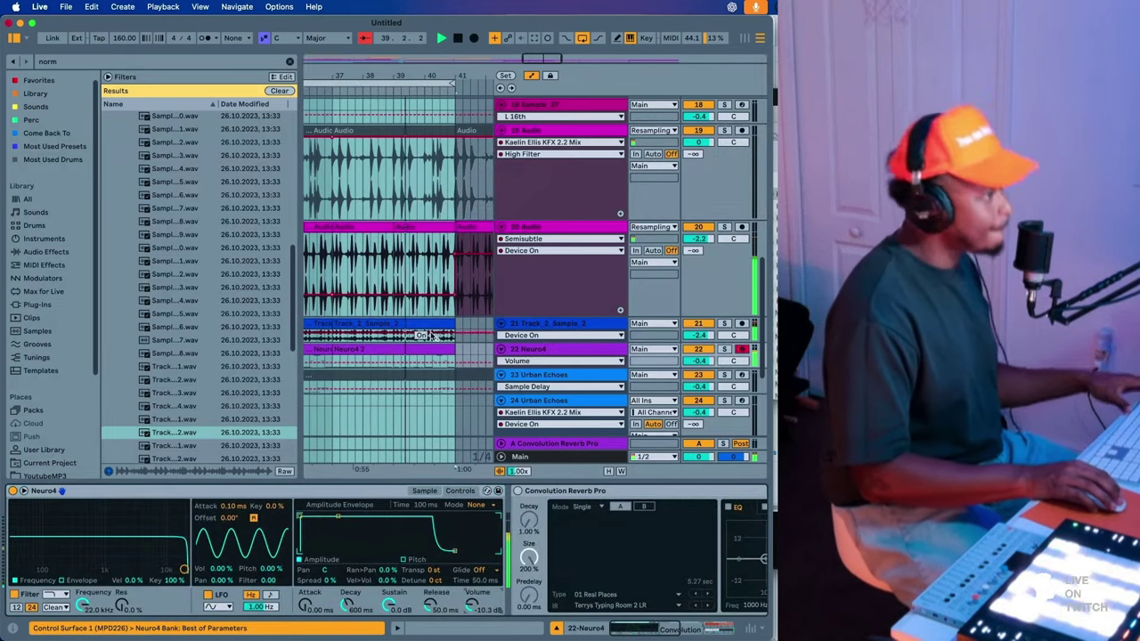
- Deactivate the 20 Audio clips across bars 33–41
left_click(417, 230)
scroll(417, 230, "left", 5)
left_click(415, 231, "shift")
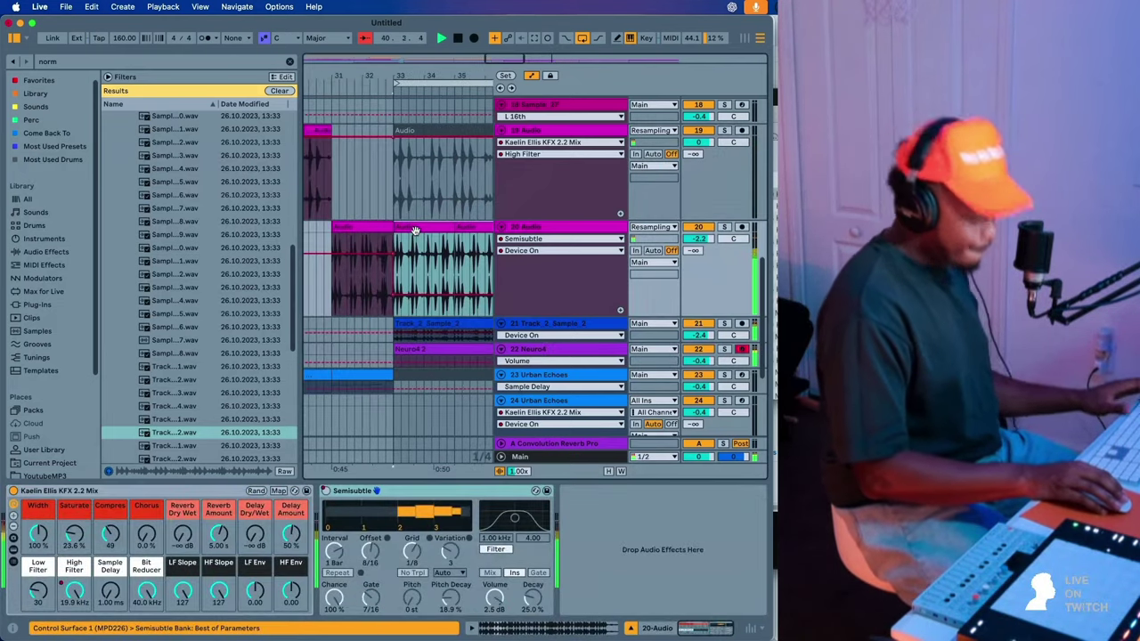
scroll(415, 230, "right", 3)
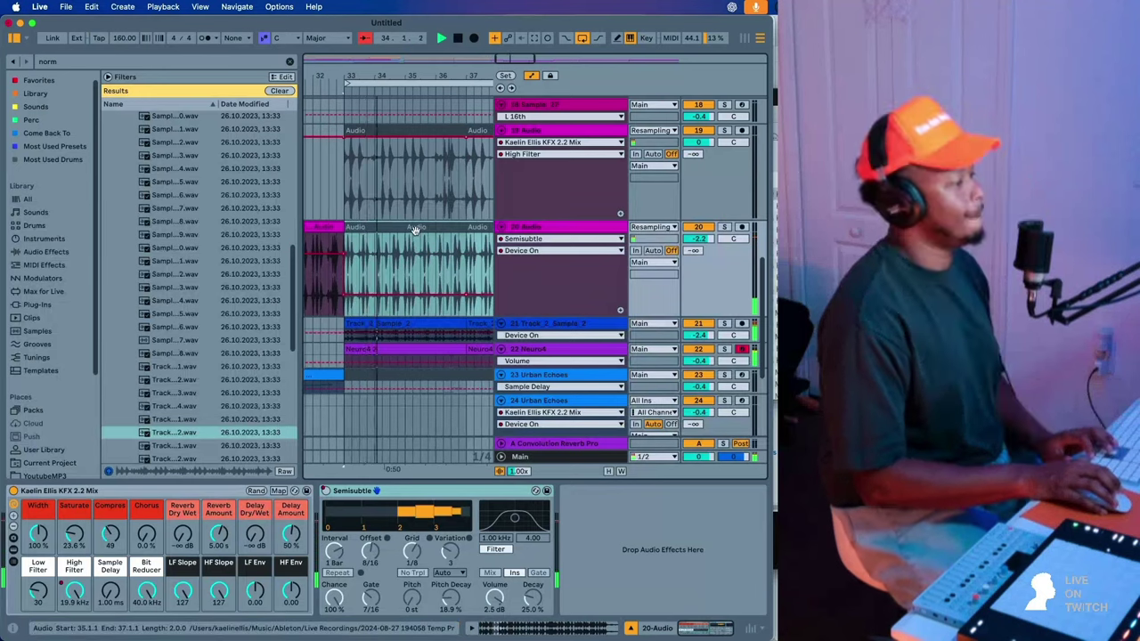
scroll(441, 267, "down", 3)
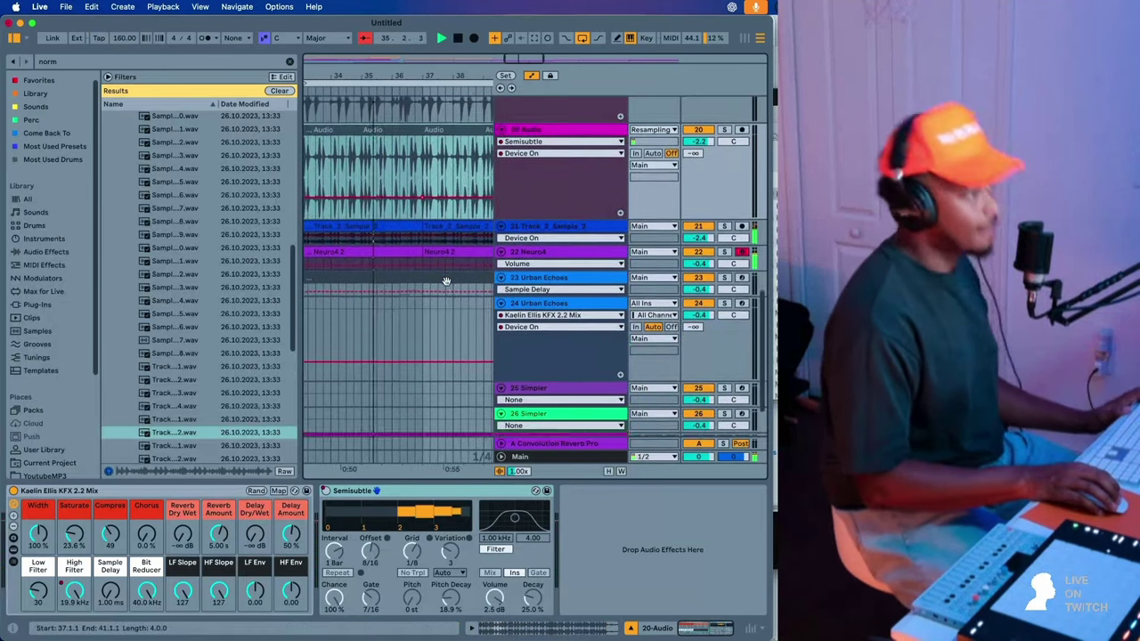
scroll(447, 281, "down", 1)
- Raise Compres to 67 and Saturate to 24.4 % in the mixing rack on the Track_2_Sample_2 track
left_click(528, 207)
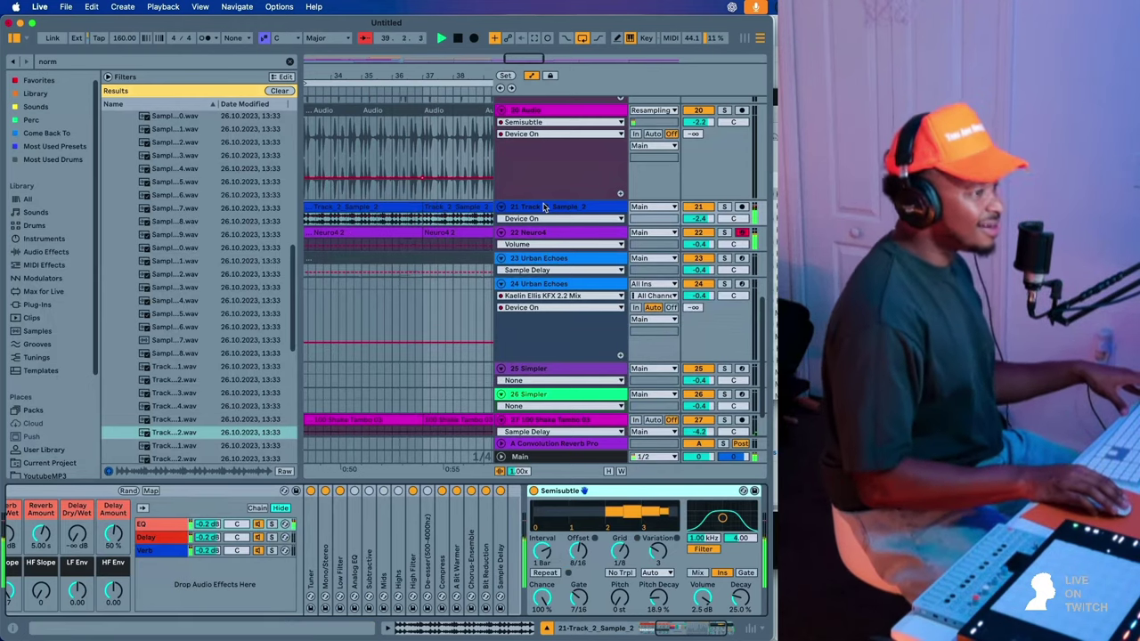
scroll(78, 561, "left", 5)
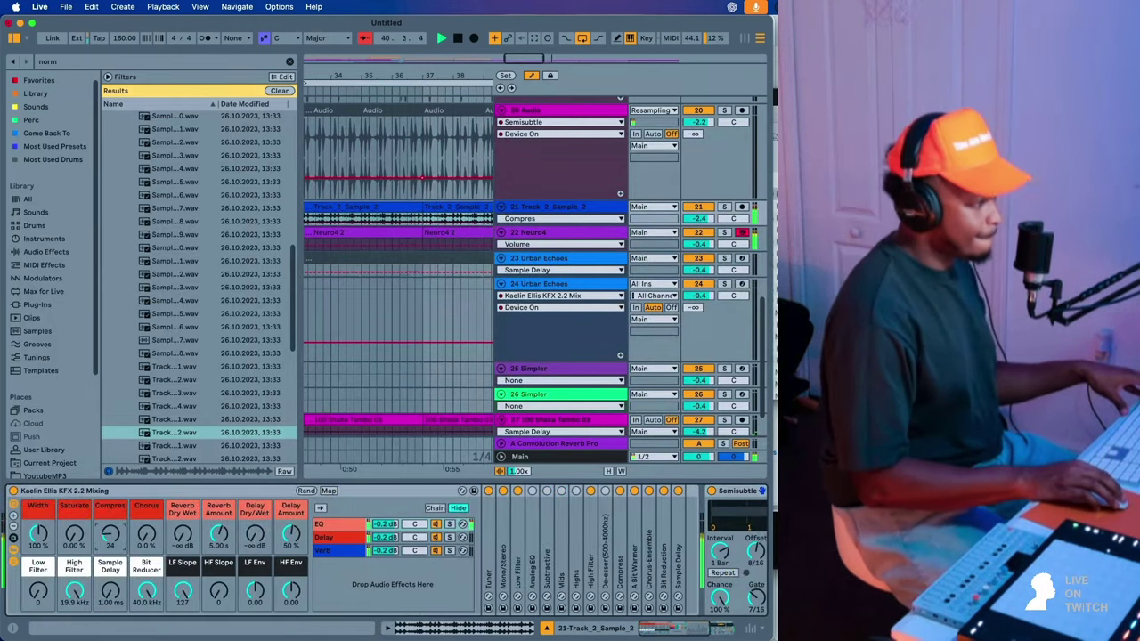
left_click_drag(80, 539, 80, 517)
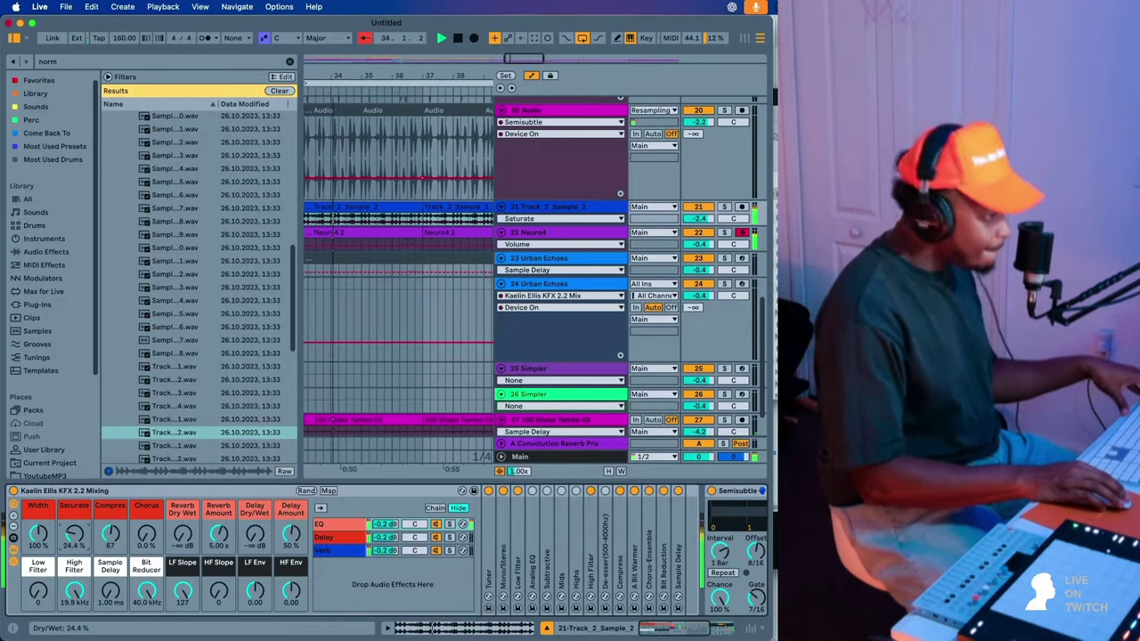
- Set the Track_2_Sample_2 clip at bar 33 to Beats warp mode and transpose its pitch by +6 semitones
double_click(388, 218)
left_click(161, 405)
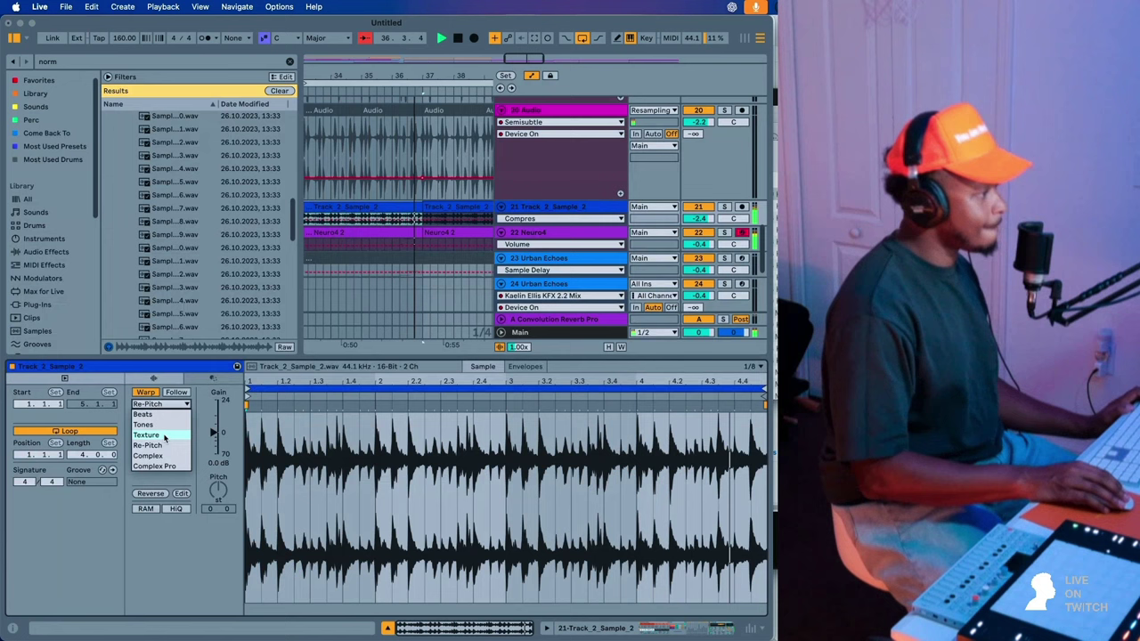
left_click(152, 402)
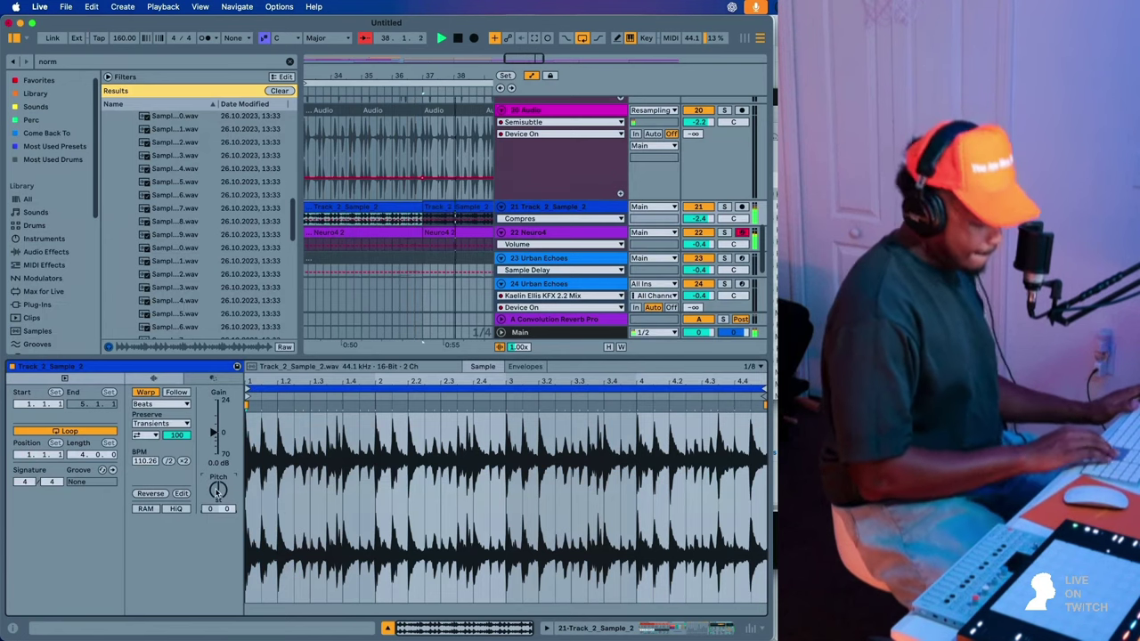
key("space")
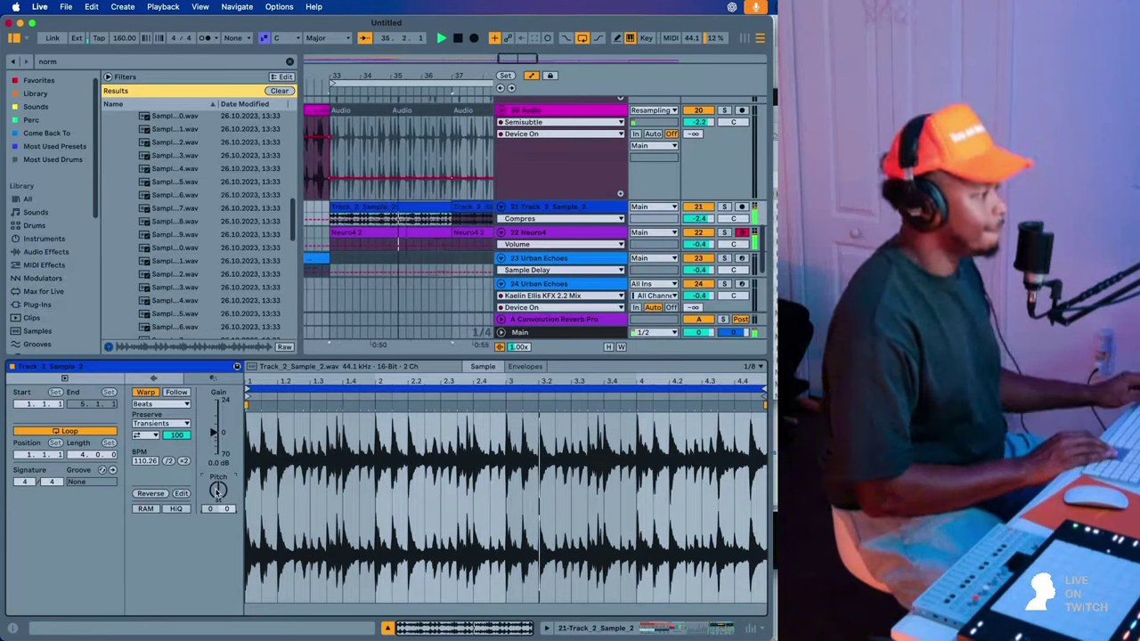
double_click(216, 492)
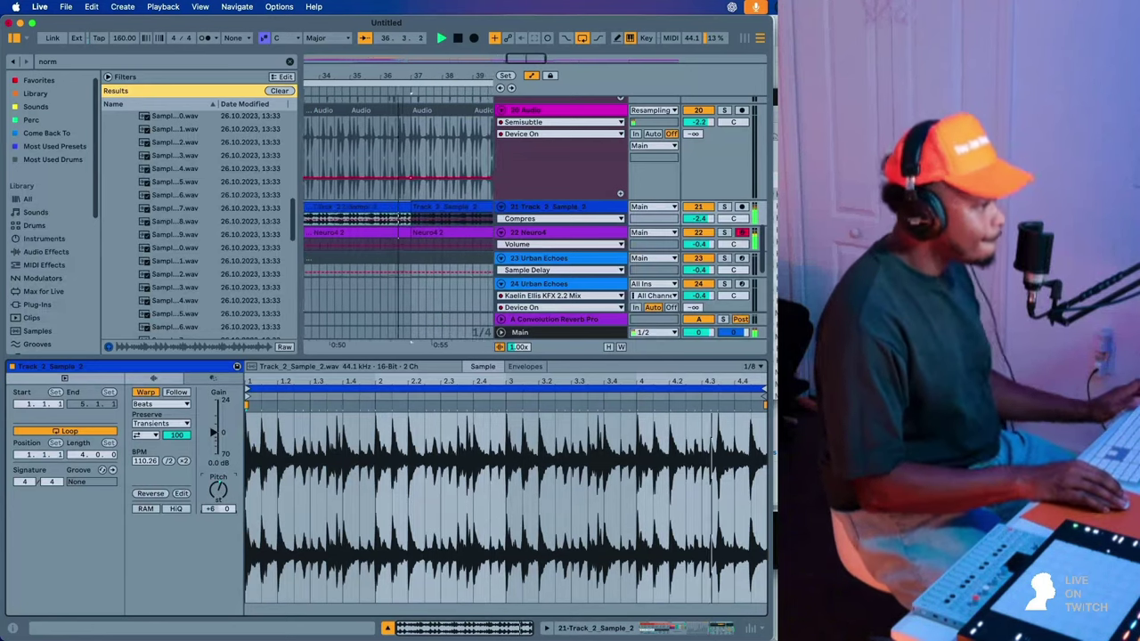
- Replace the Track_2_Sample_2 clip at bars 37–41 with a duplicate of the repitched clip
left_click(440, 207)
left_click(470, 207)
key("super+d")
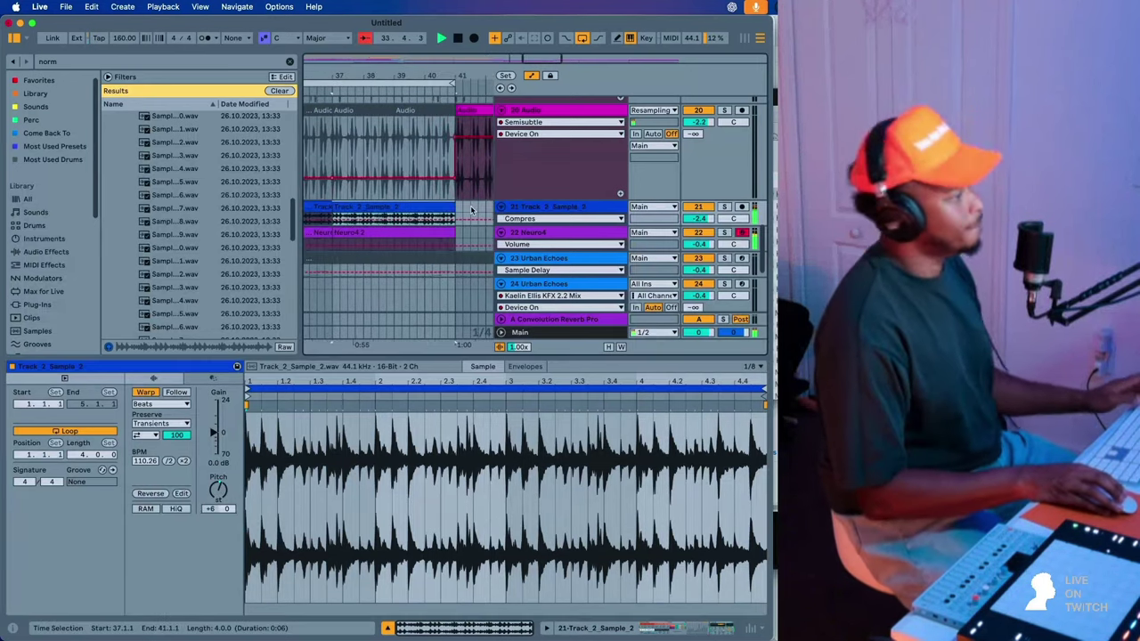
- Hide the browser and open the Sample_36 clip at bar 11 on track 17 to check its notes
scroll(471, 210, "right", 1)
scroll(398, 224, "down", 5)
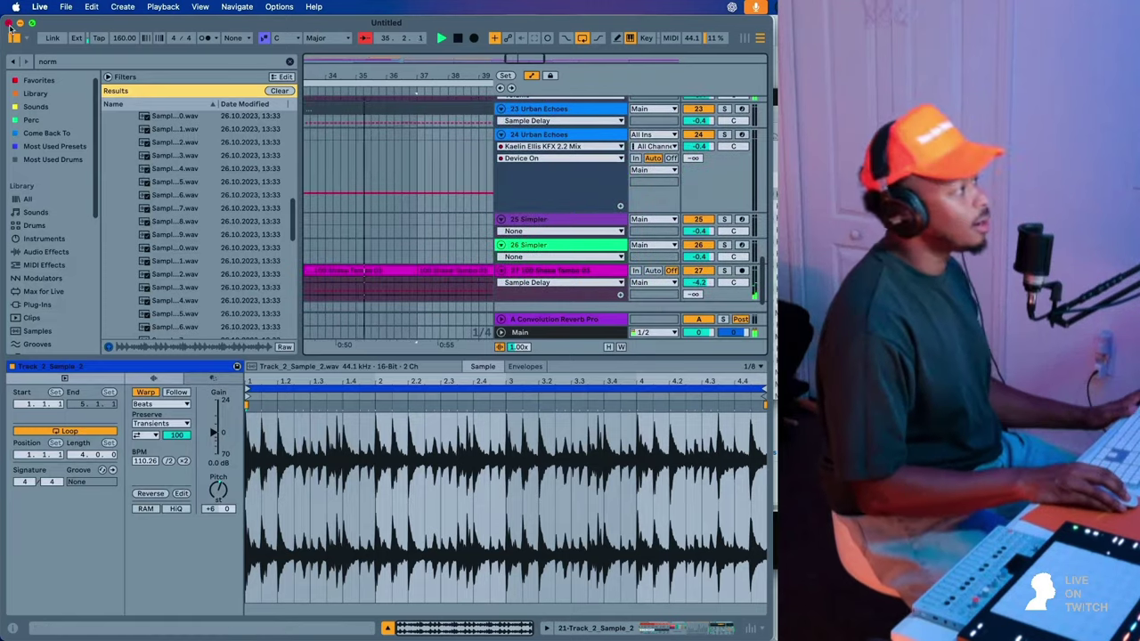
left_click(14, 38)
scroll(109, 155, "left", 10)
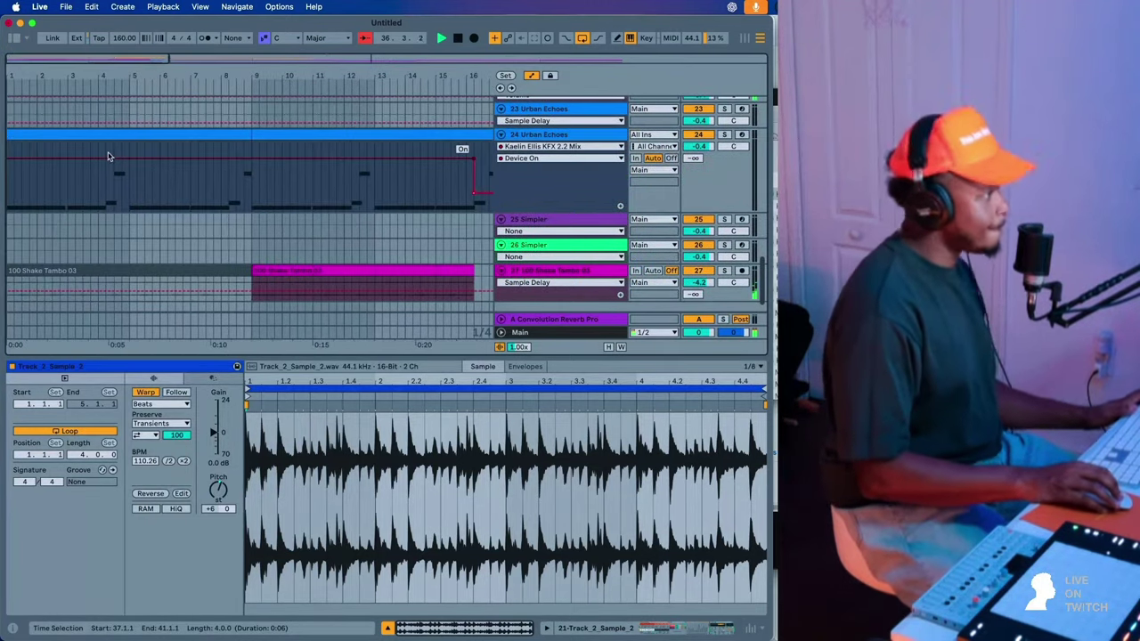
scroll(111, 153, "up", 5)
left_click(127, 144)
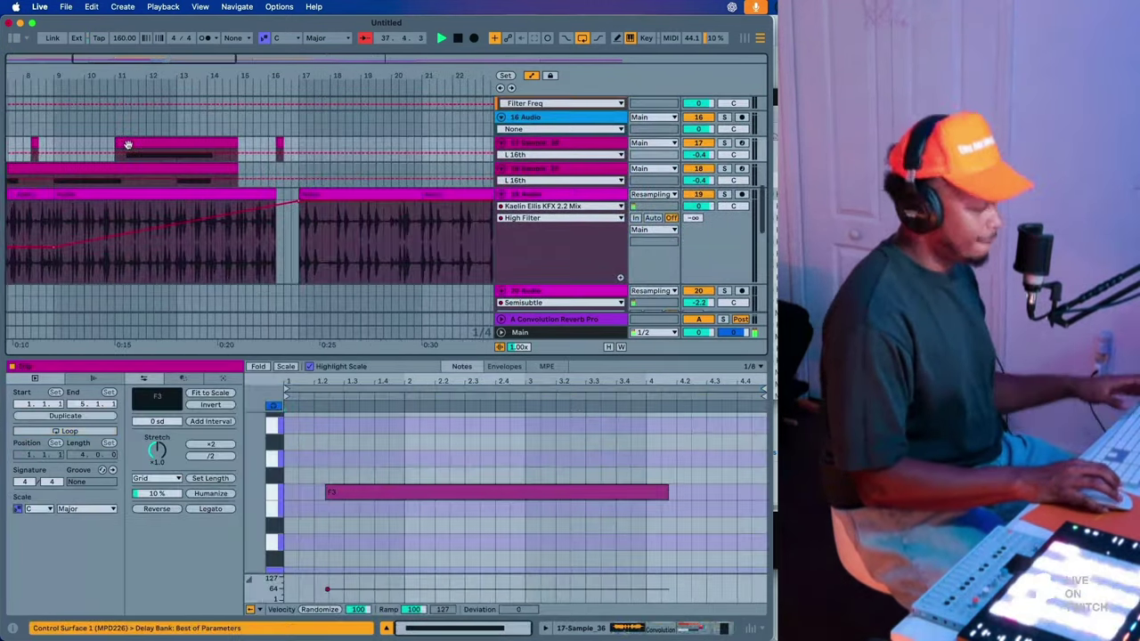
scroll(128, 144, "down", 4)
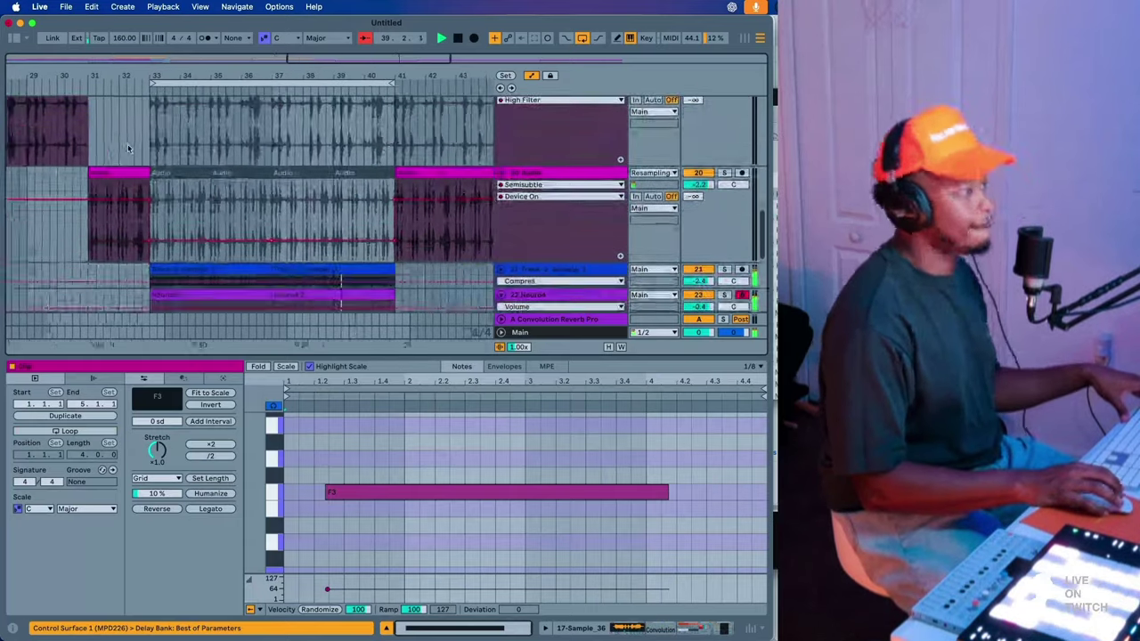
- Turn on Repeat in the Track_2_Sample_2 track's Semisubtle device and set its Gate to 4/16
scroll(127, 145, "down", 2)
double_click(565, 241)
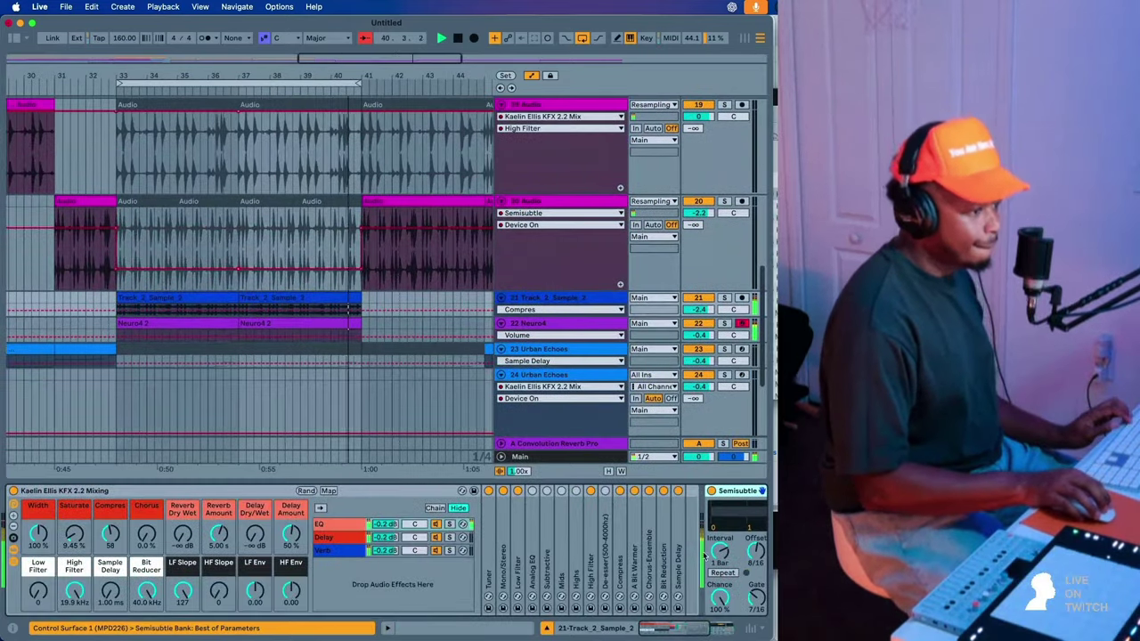
left_click(722, 573)
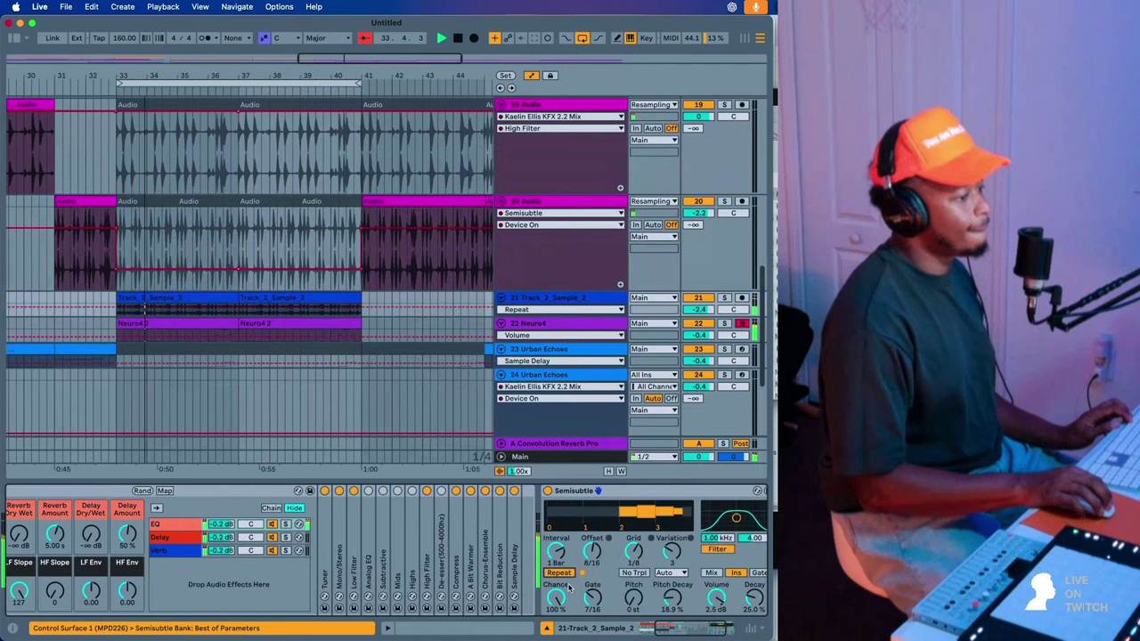
left_click_drag(591, 597, 590, 602)
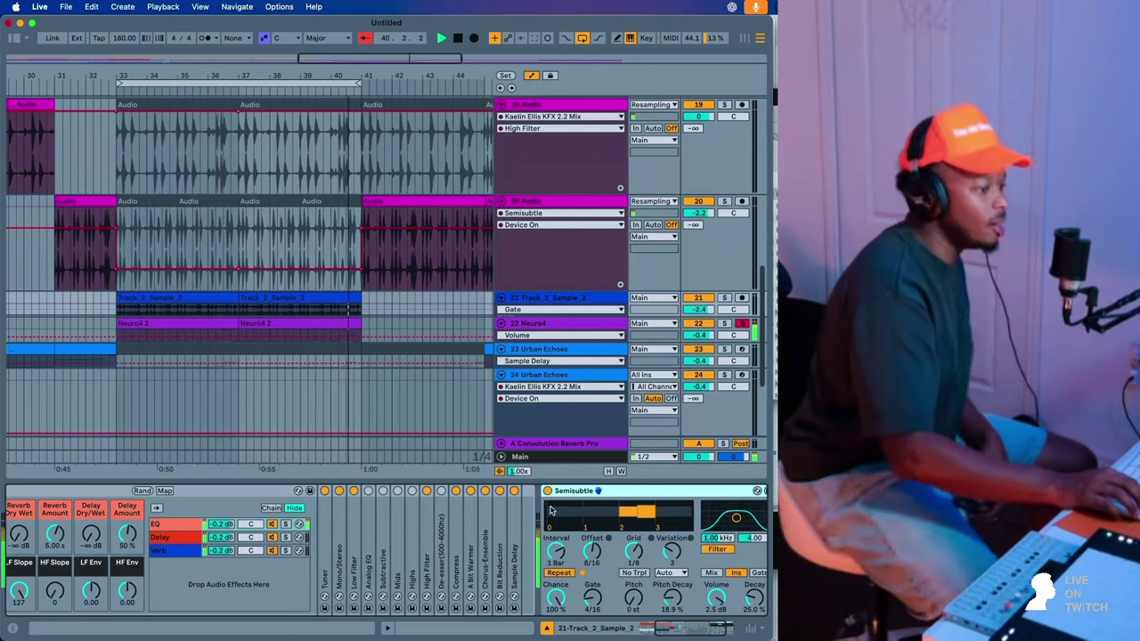
- Compare Semisubtle with and without Repeat, set its Decay to 0.00 % and leave Repeat off
left_click(559, 573)
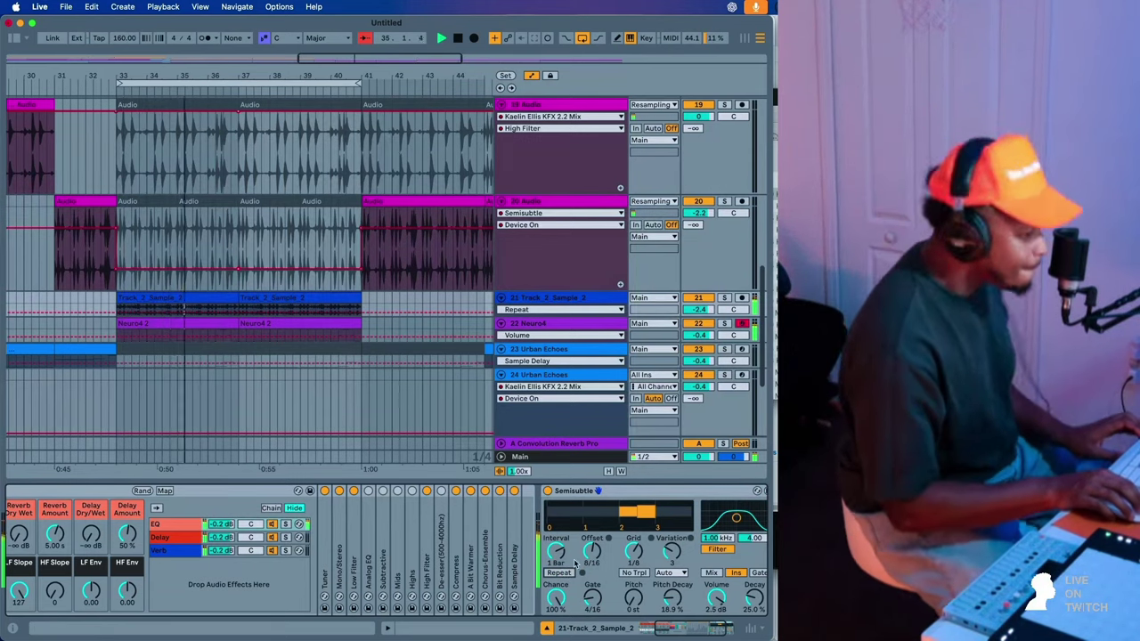
left_click(552, 574)
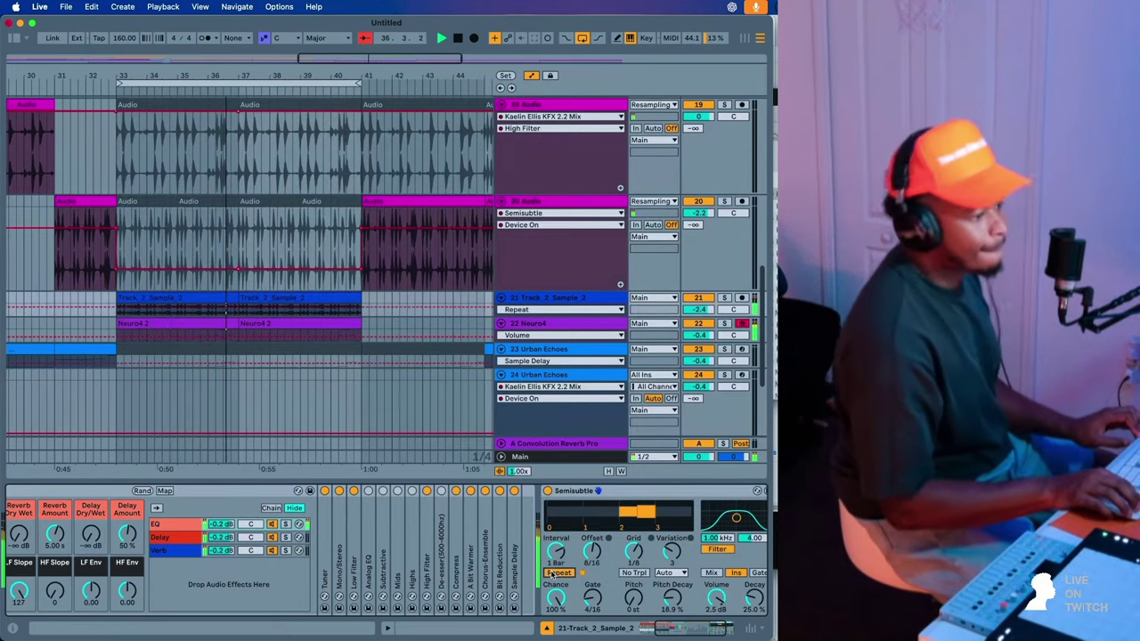
left_click(756, 604)
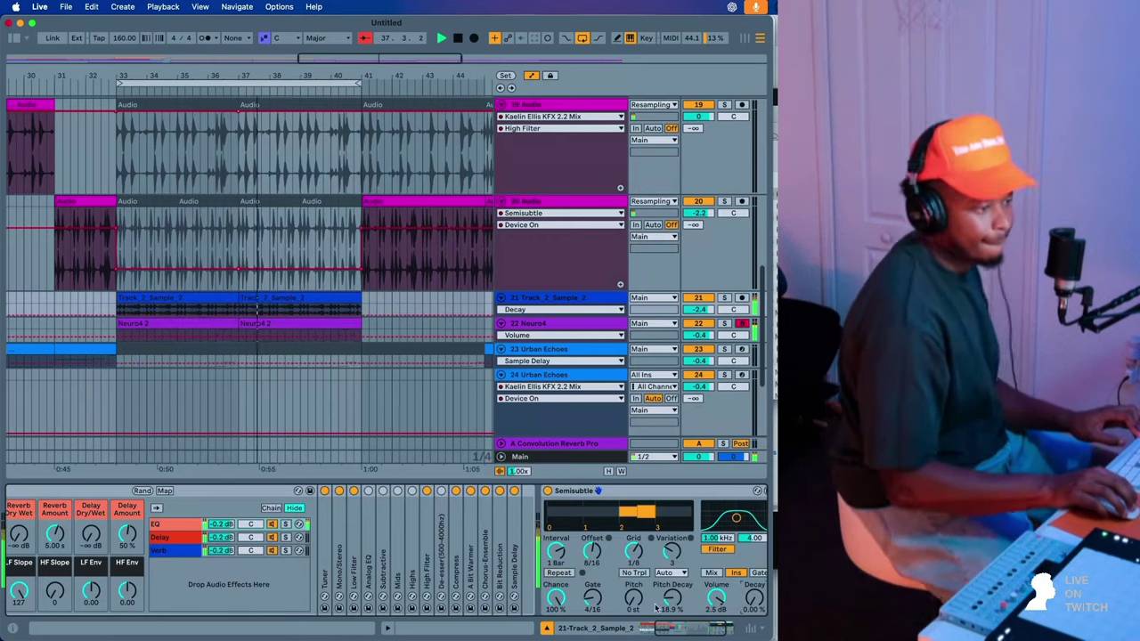
left_click(554, 573)
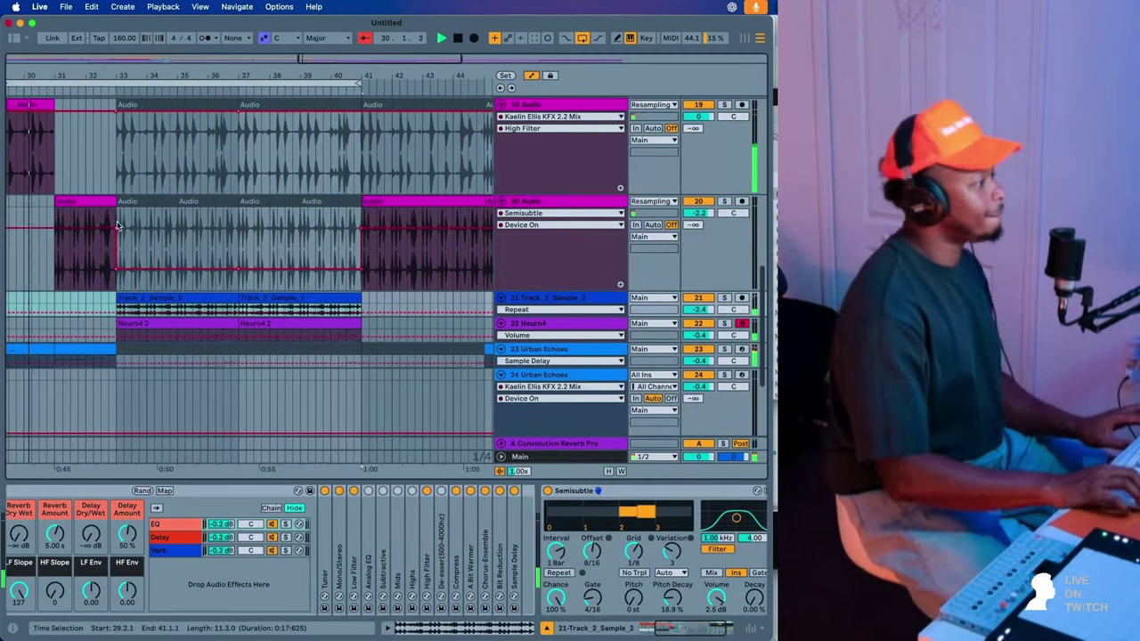
- Play the section from bar 29 and shorten the 20 Audio clip at bar 31 to end at bar 32
scroll(118, 226, "left", 3)
key("space")
key("space")
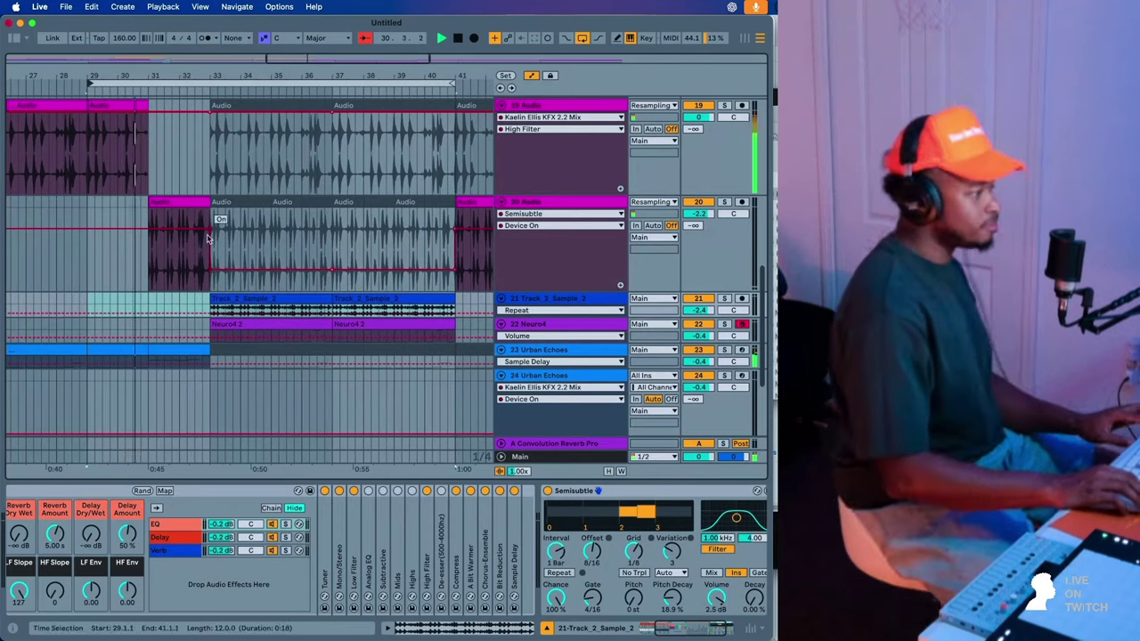
left_click_drag(208, 204, 179, 217)
key("space")
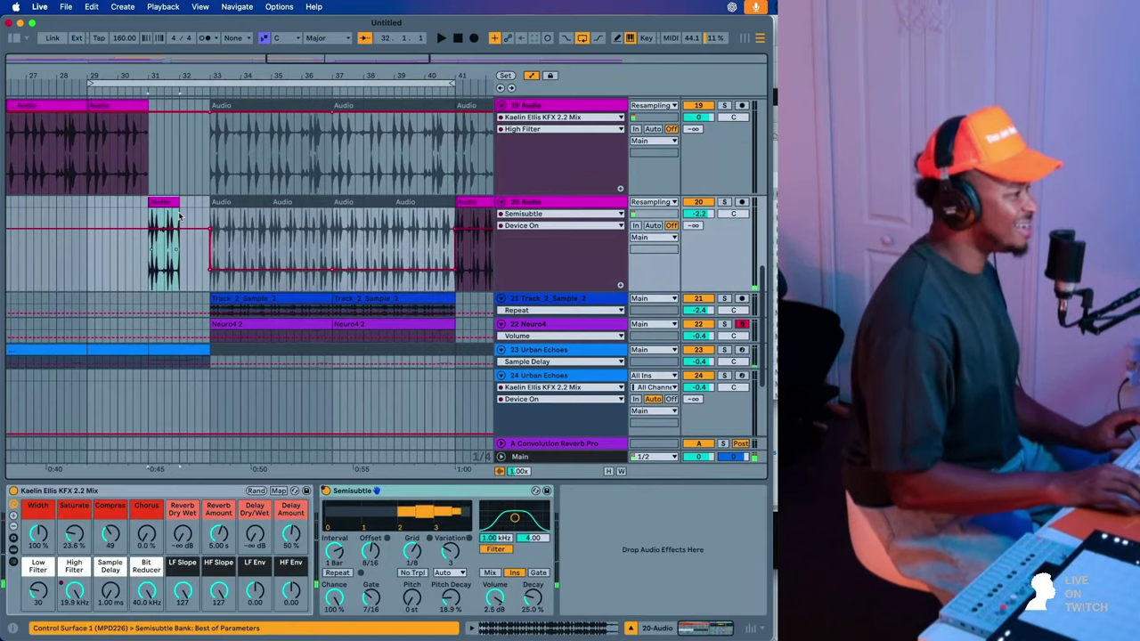
- Enlarge the Track_2_Sample_2 track's height around bar 33 and hide the automation lanes
left_click(214, 300)
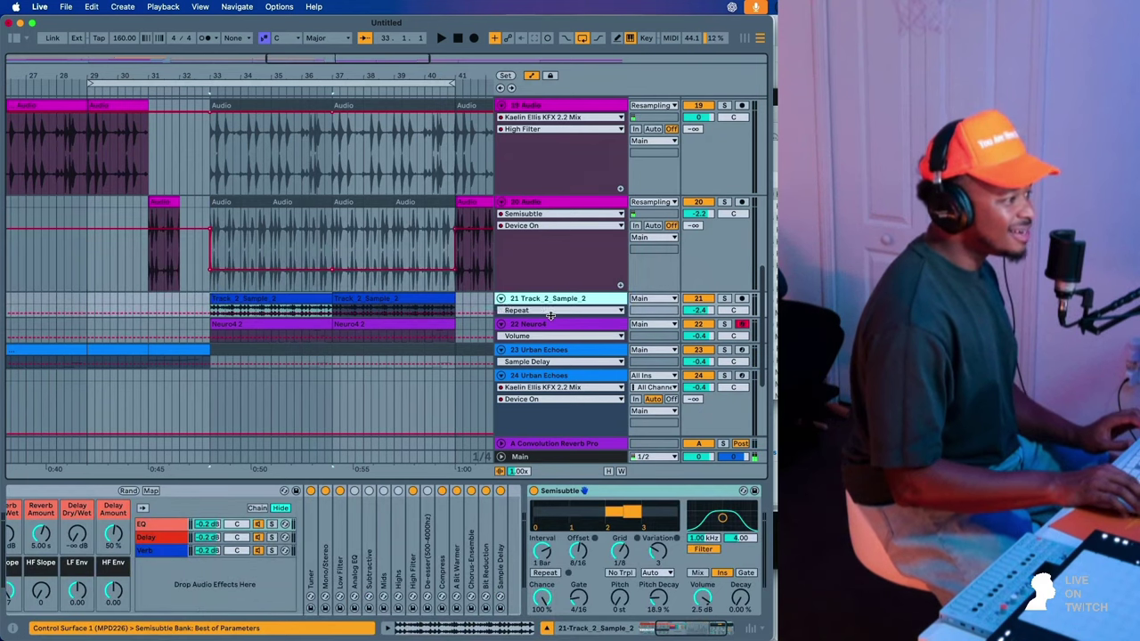
left_click_drag(550, 316, 550, 440)
left_click(210, 346)
key("plus")
key("plus")
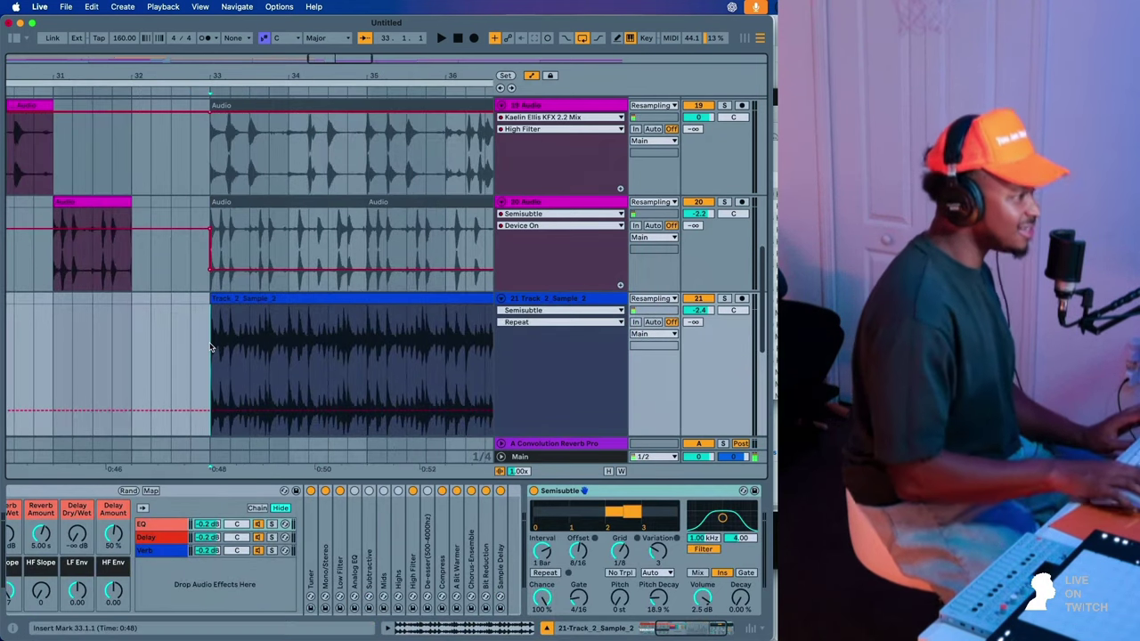
left_click(530, 75)
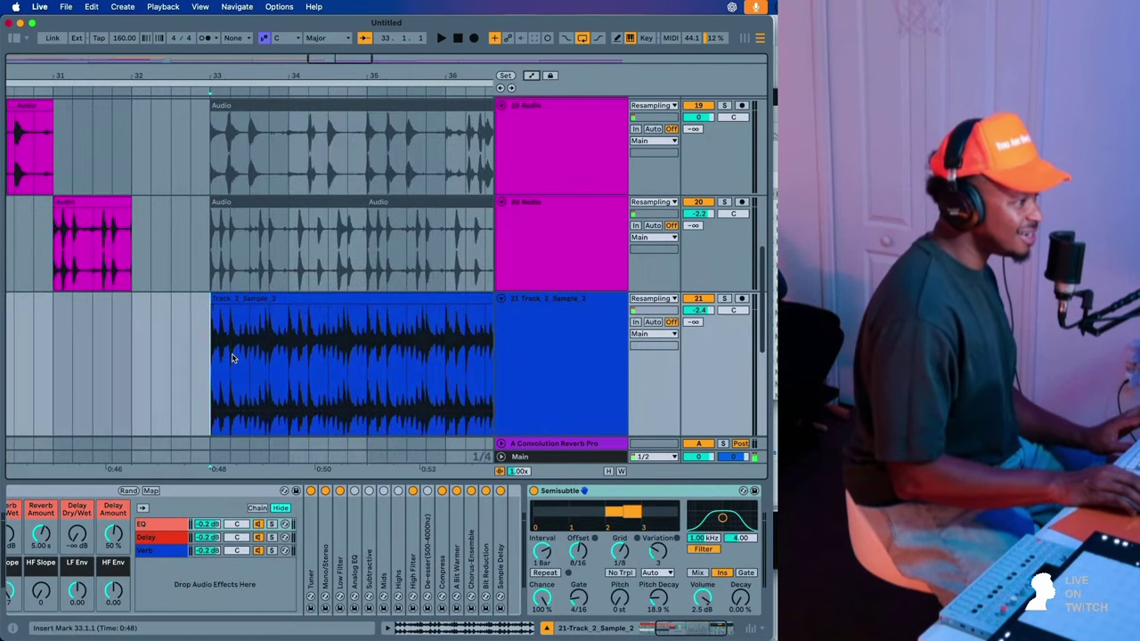
- Place one-beat copies of the Track_2_Sample_2 clip's opening at 32.1 and 32.2 and play from bar 32
key("space")
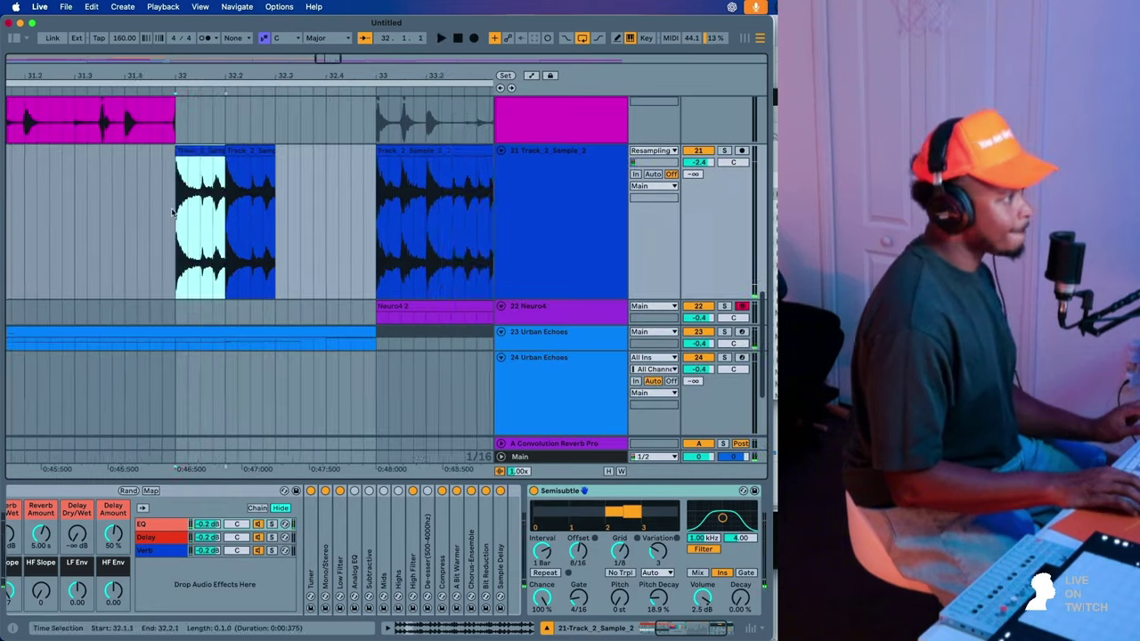
left_click(178, 241)
key("space")
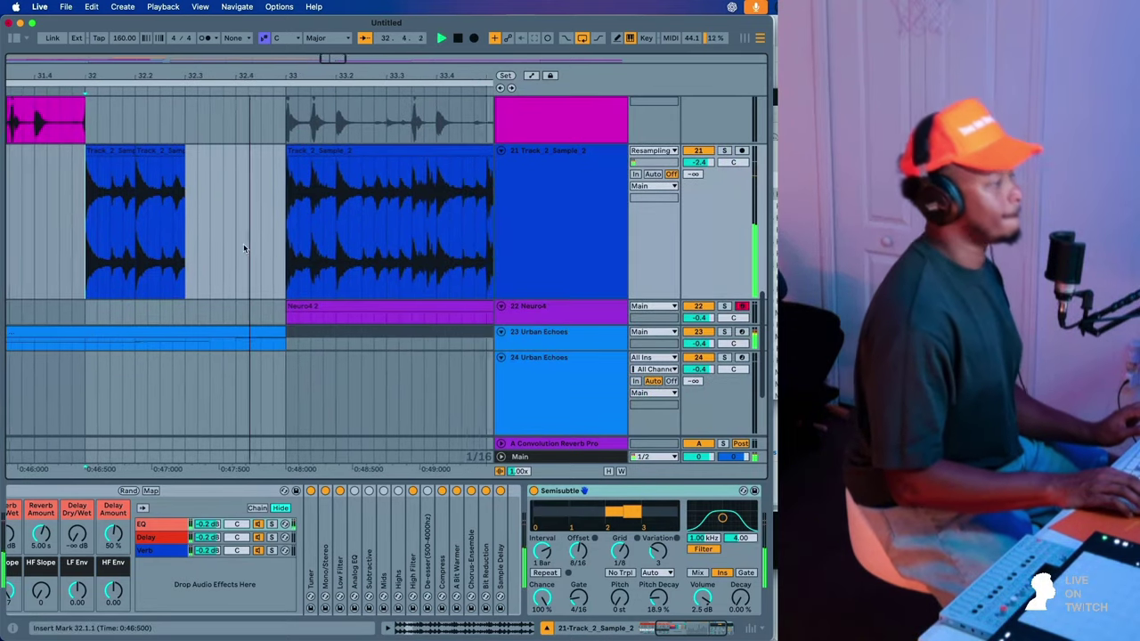
- Select both Track_2_Sample_2 clips across bars 33–41 and loop the selection
scroll(244, 248, "right", 3)
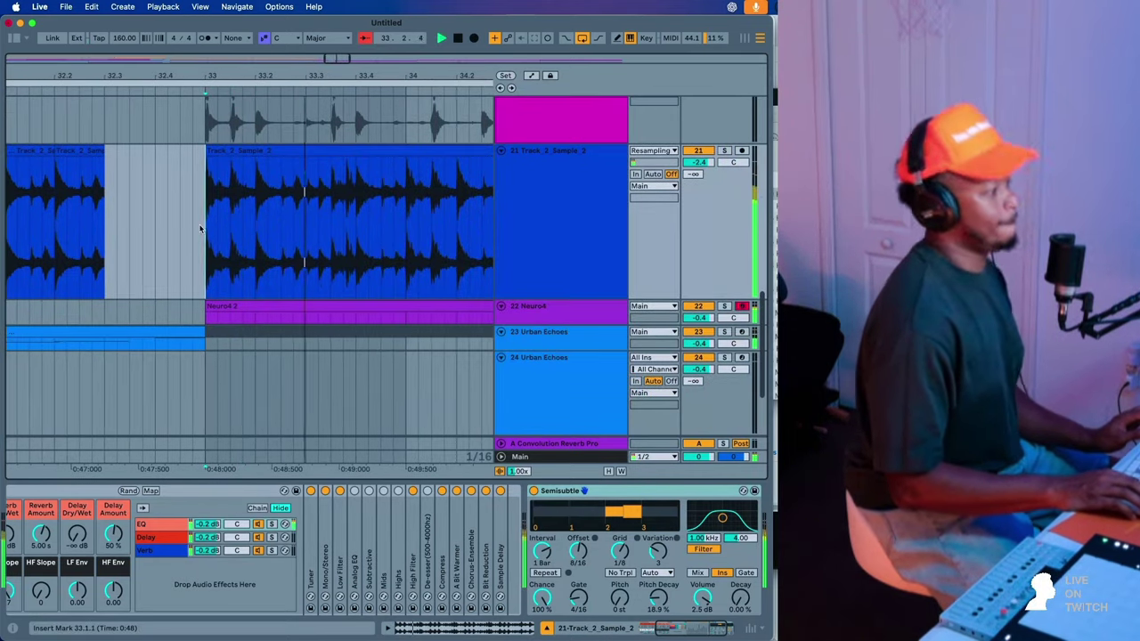
left_click_drag(233, 76, 183, 26)
left_click(240, 152)
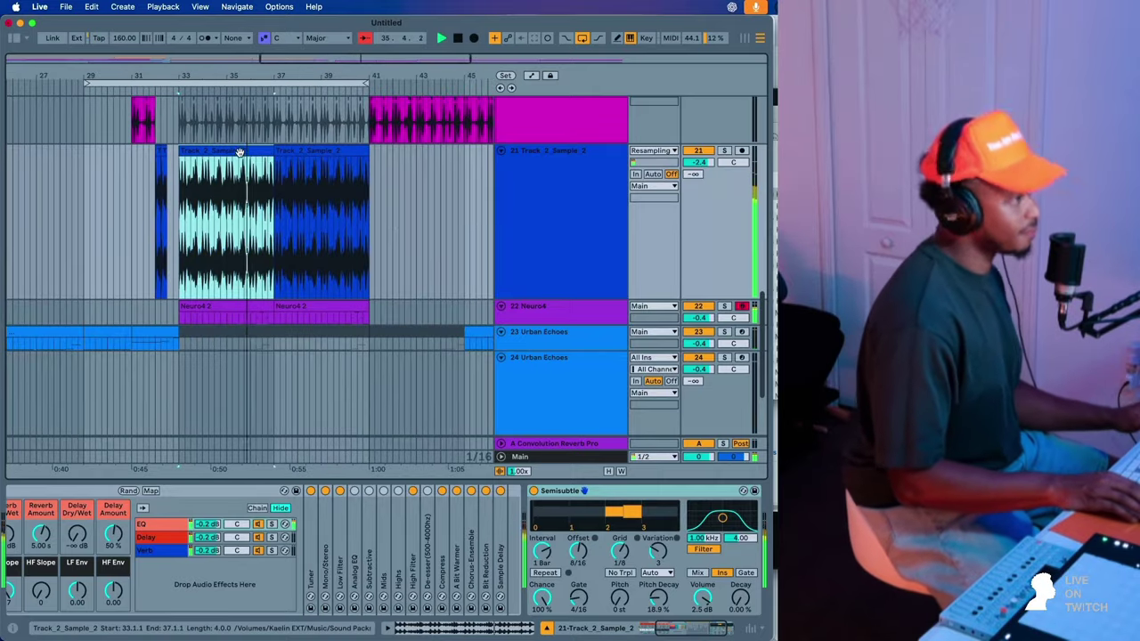
left_click(306, 152, "shift")
right_click(307, 153)
left_click(365, 327)
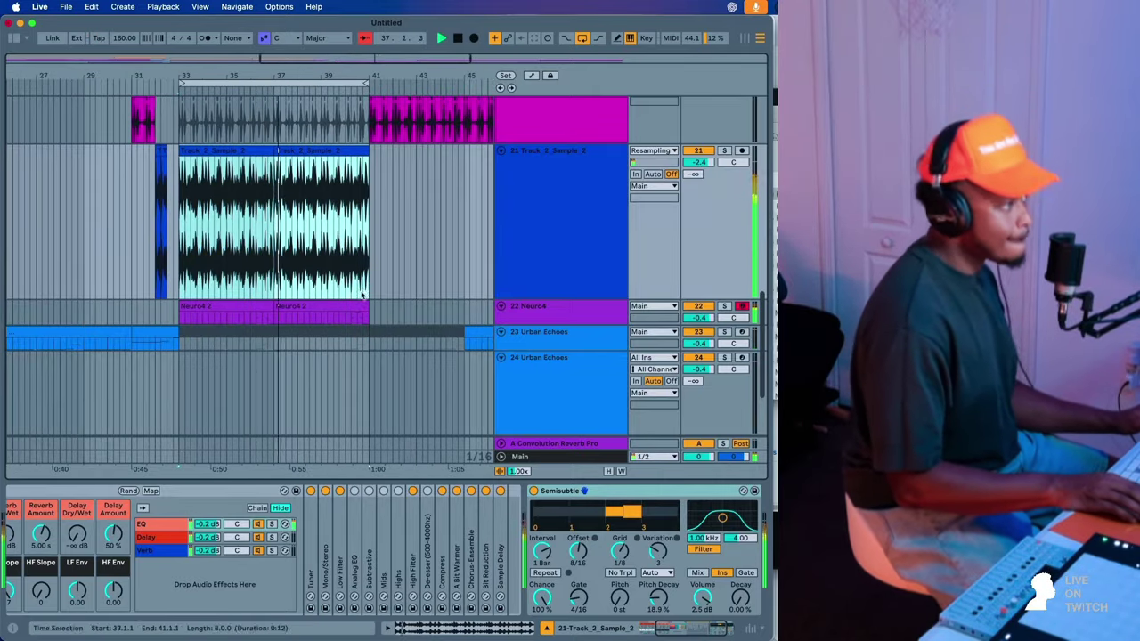
- Duplicate the time of the looped bars 33–41 across all tracks, extending the section to bar 49
left_click(285, 83)
right_click(285, 83)
left_click(264, 87)
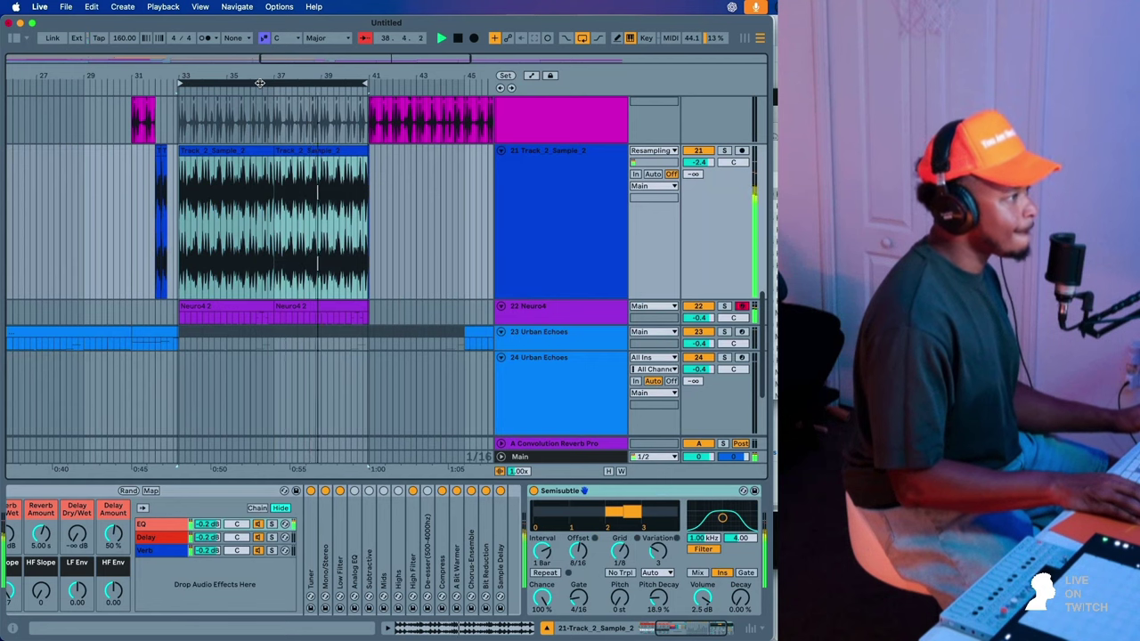
left_click(259, 83)
right_click(264, 85)
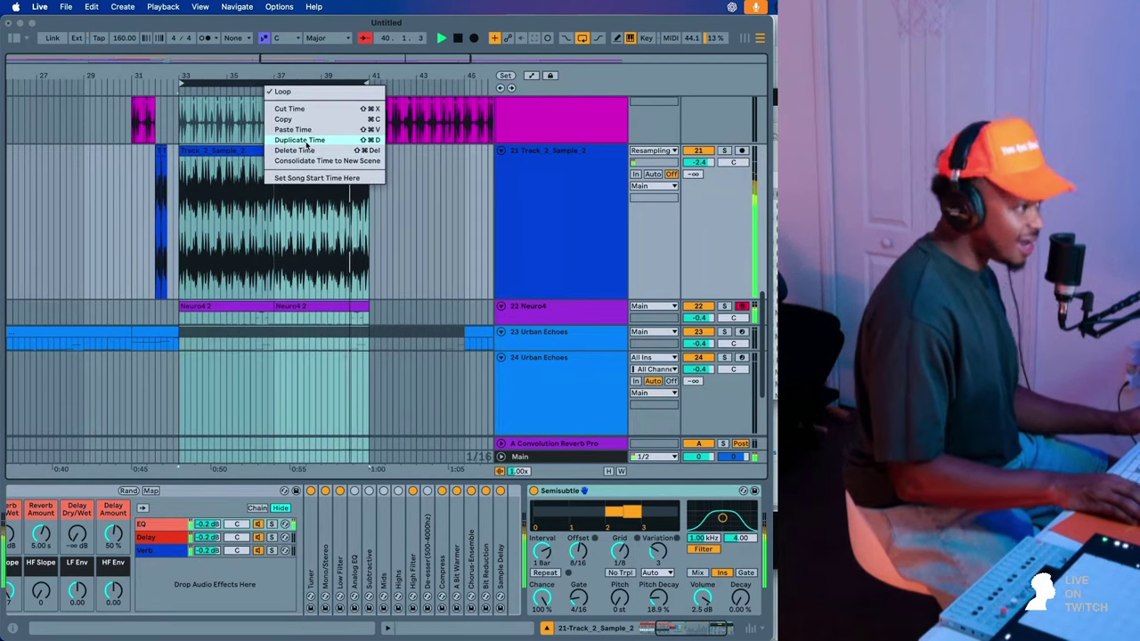
left_click(306, 141)
left_click(232, 203)
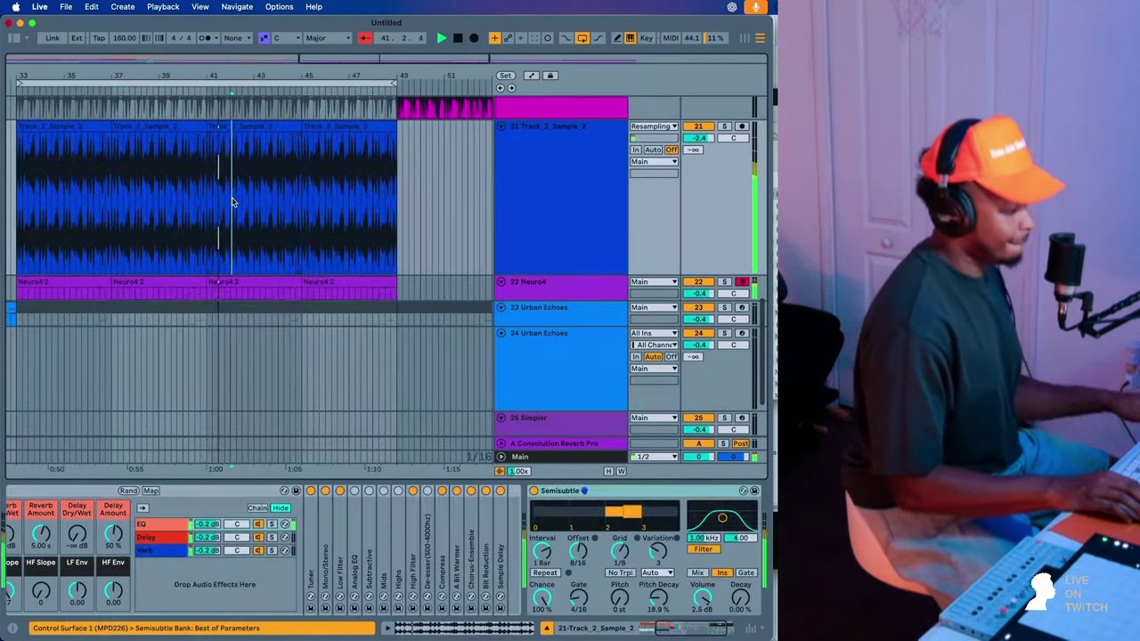
- Set Semisubtle's Interval to 2 Bar on the Track_2_Sample_2 track and turn on No Trpl
scroll(267, 210, "up", 8)
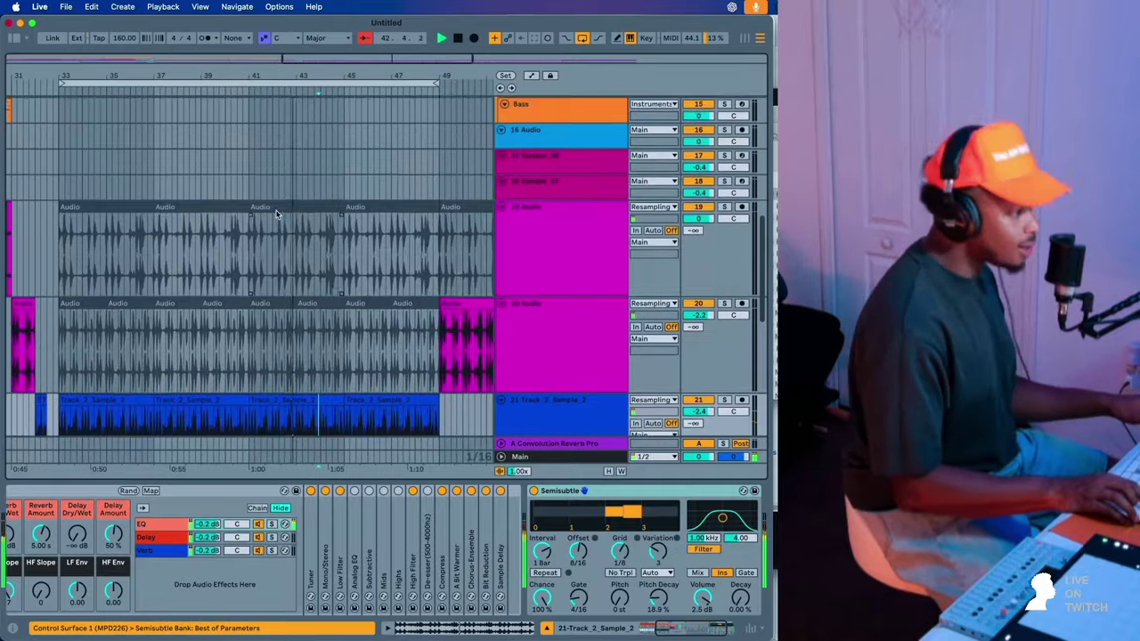
scroll(276, 214, "up", 3)
scroll(277, 214, "down", 8)
double_click(555, 293)
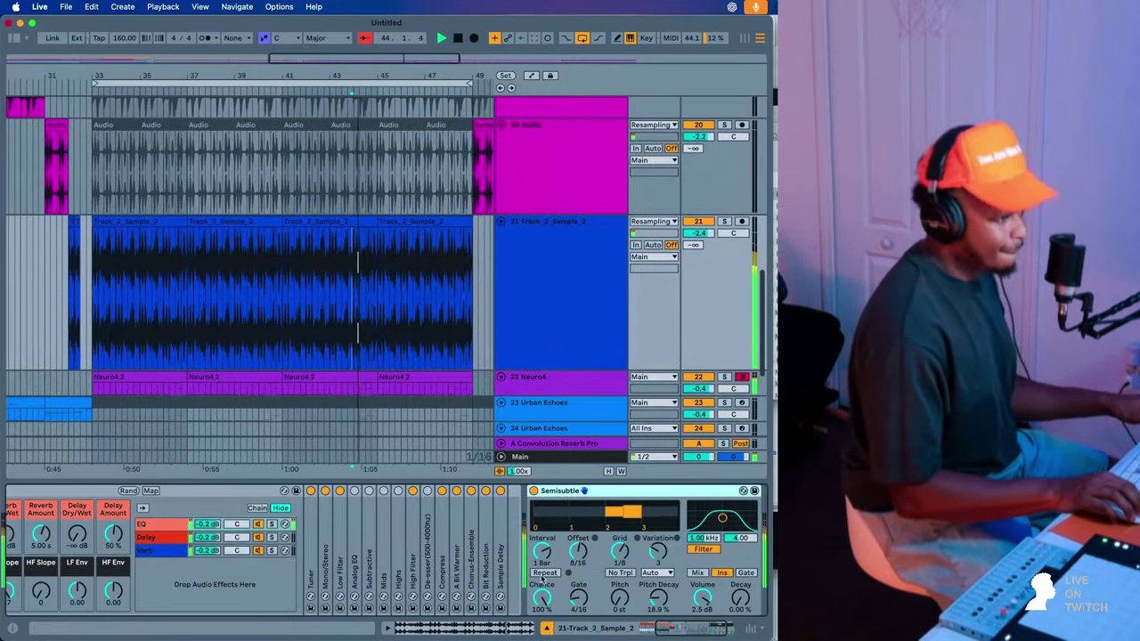
left_click_drag(545, 559, 545, 554)
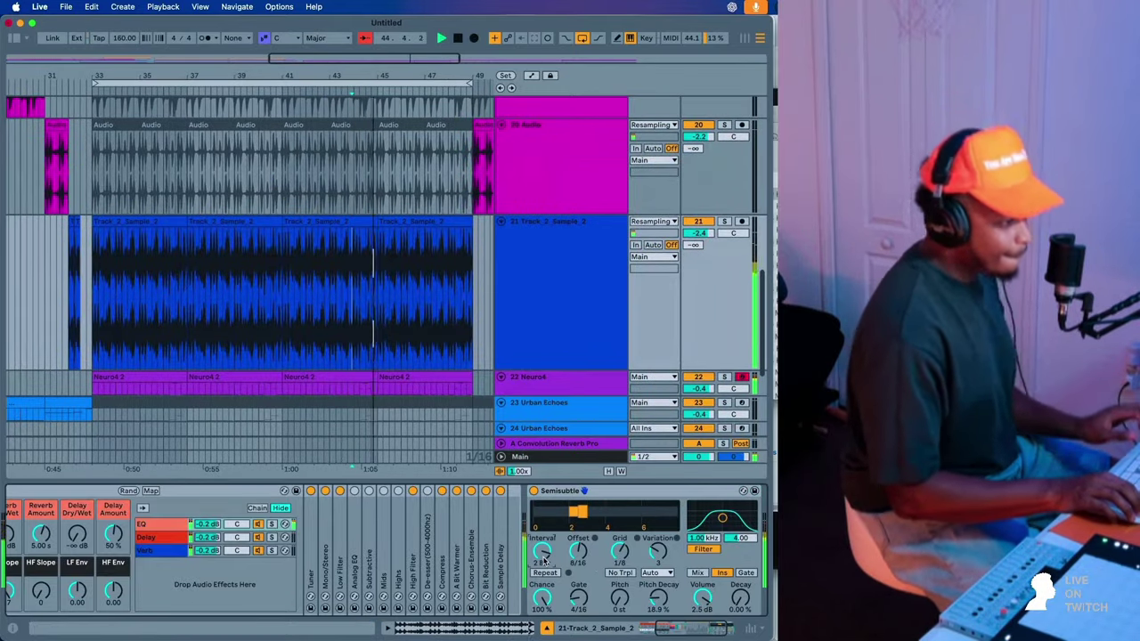
left_click(621, 573)
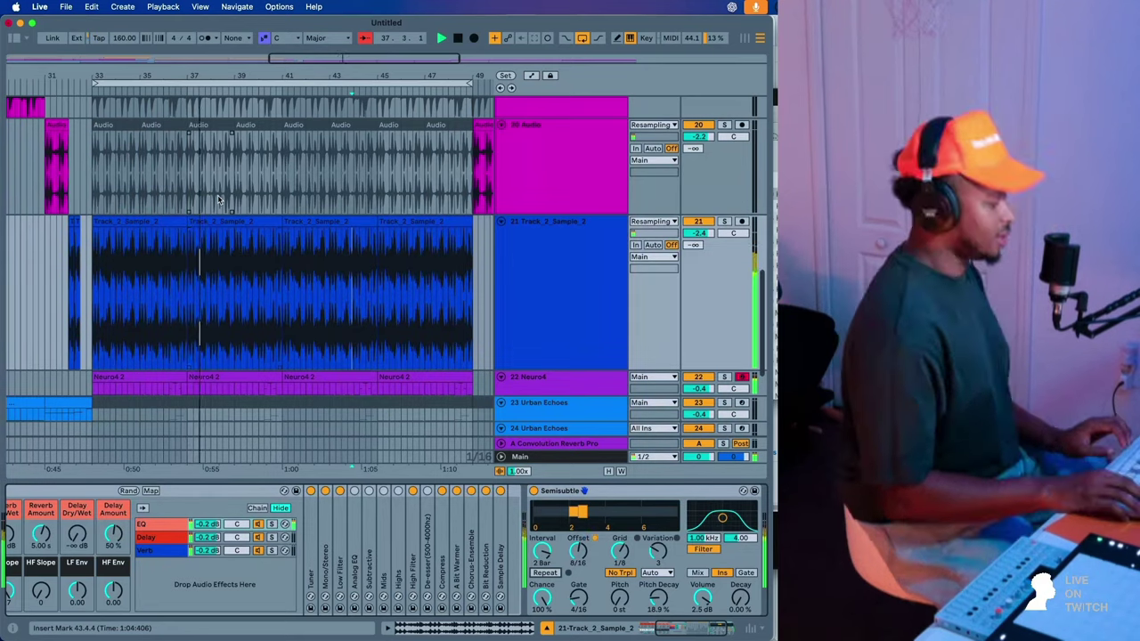
- Arm the Vocal Recording track and record a vocal take over the looped section
scroll(604, 198, "up", 10)
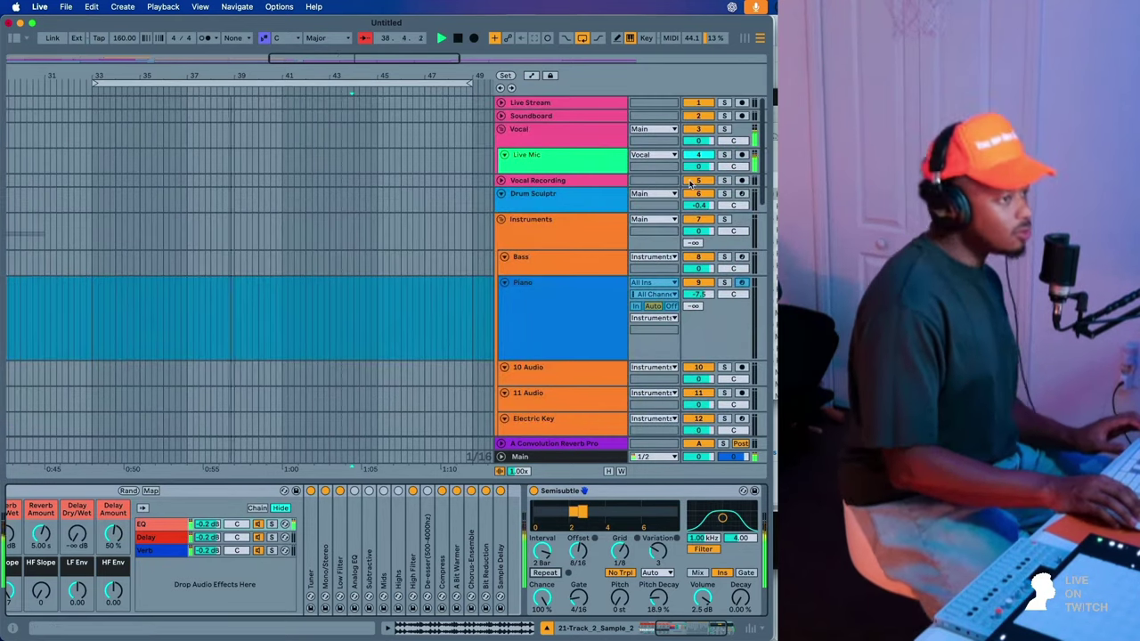
left_click(741, 180)
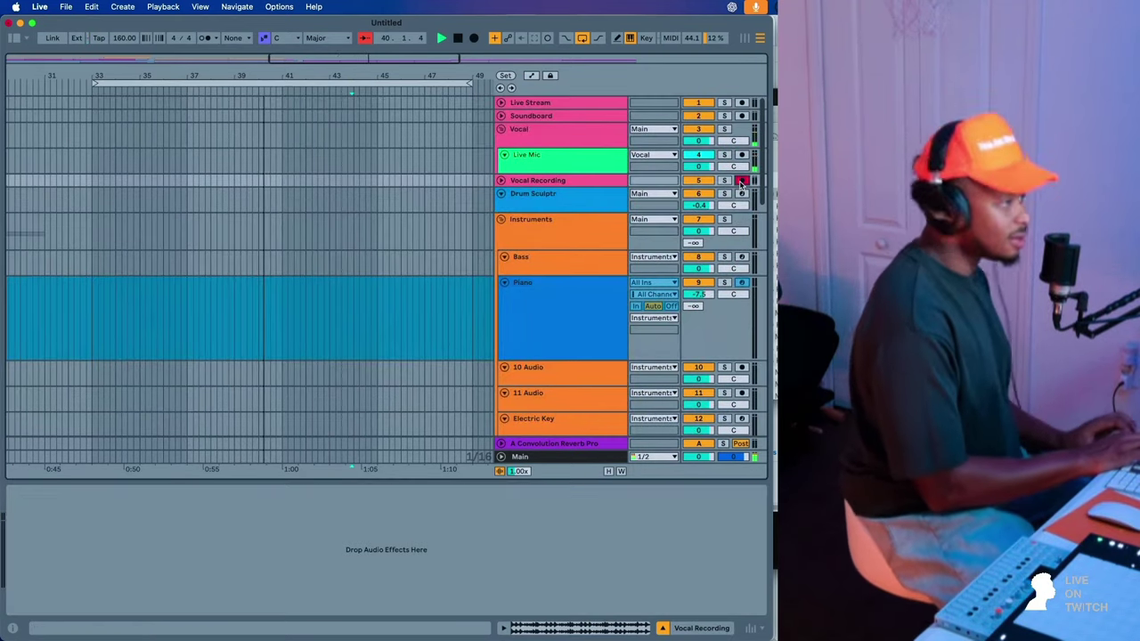
key("F9")
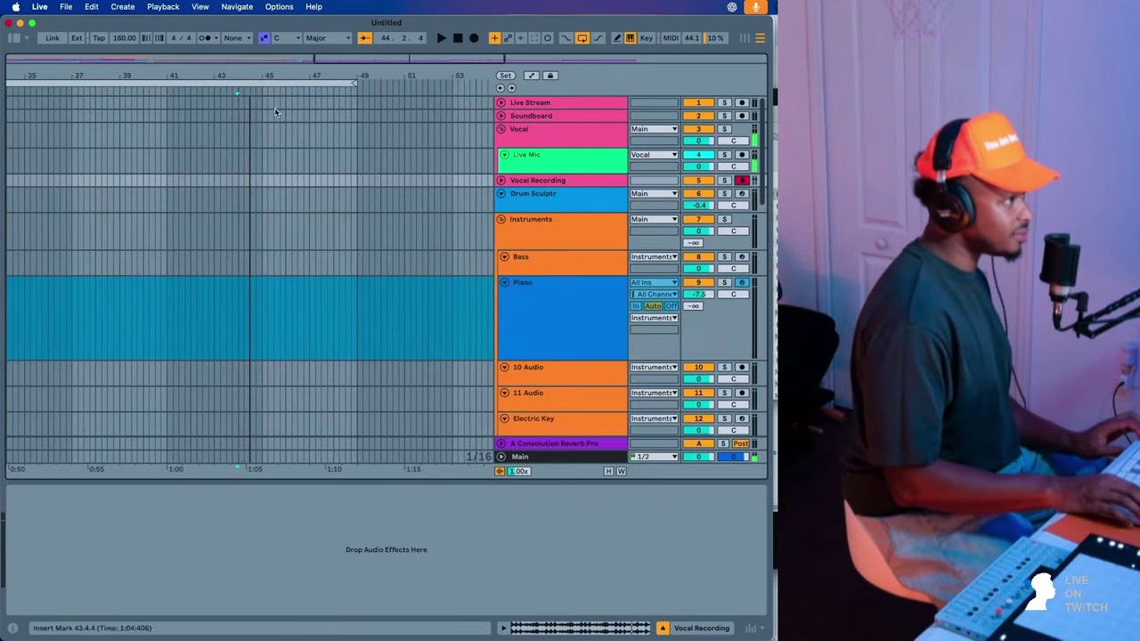
- Select the looped time across bars 33–49 and play the section from bar 33
left_click(257, 81)
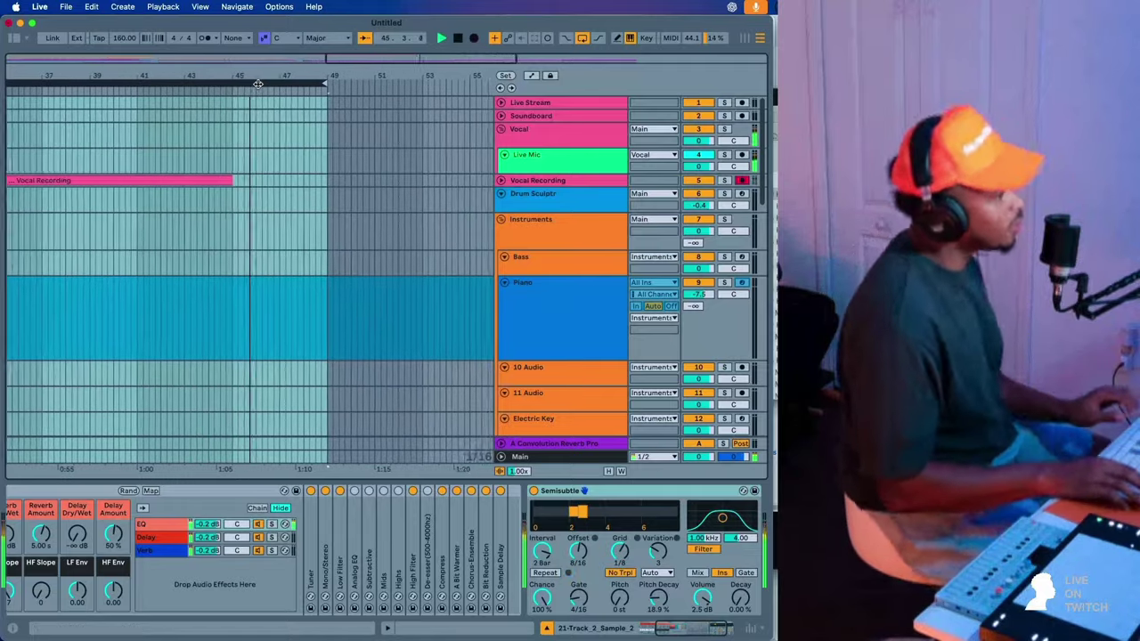
scroll(238, 363, "down", 10)
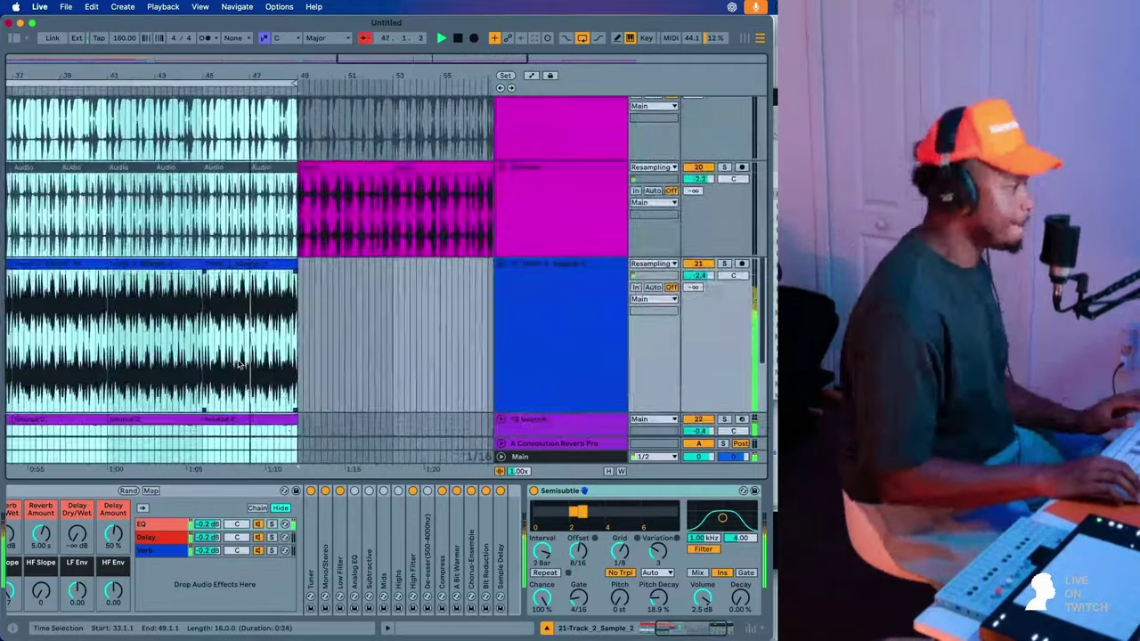
left_click(248, 327)
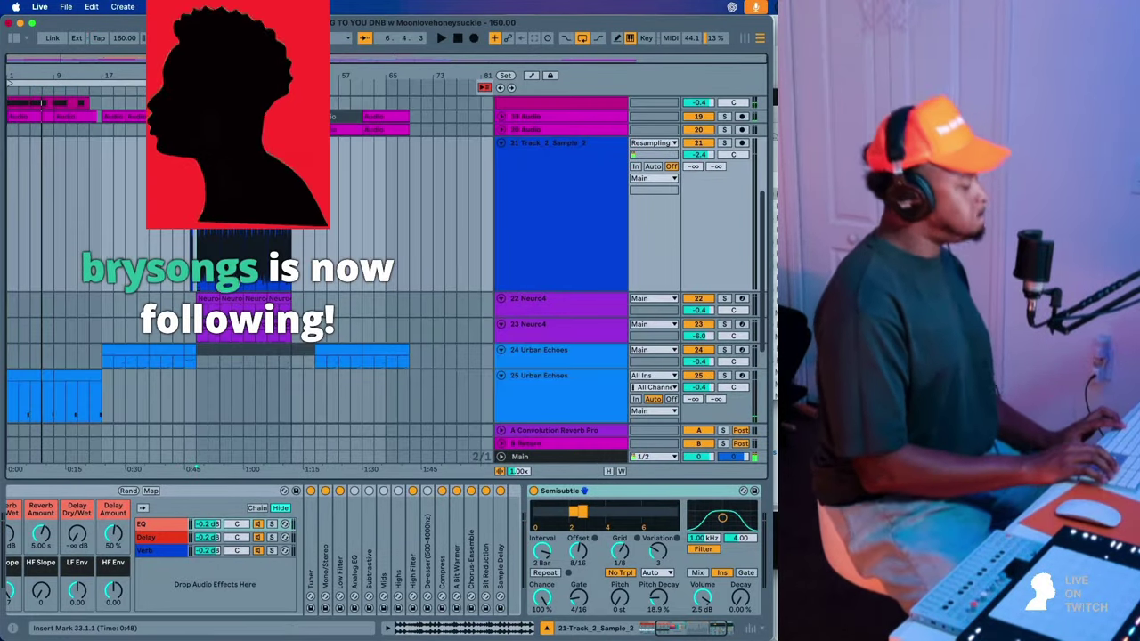
key("space")
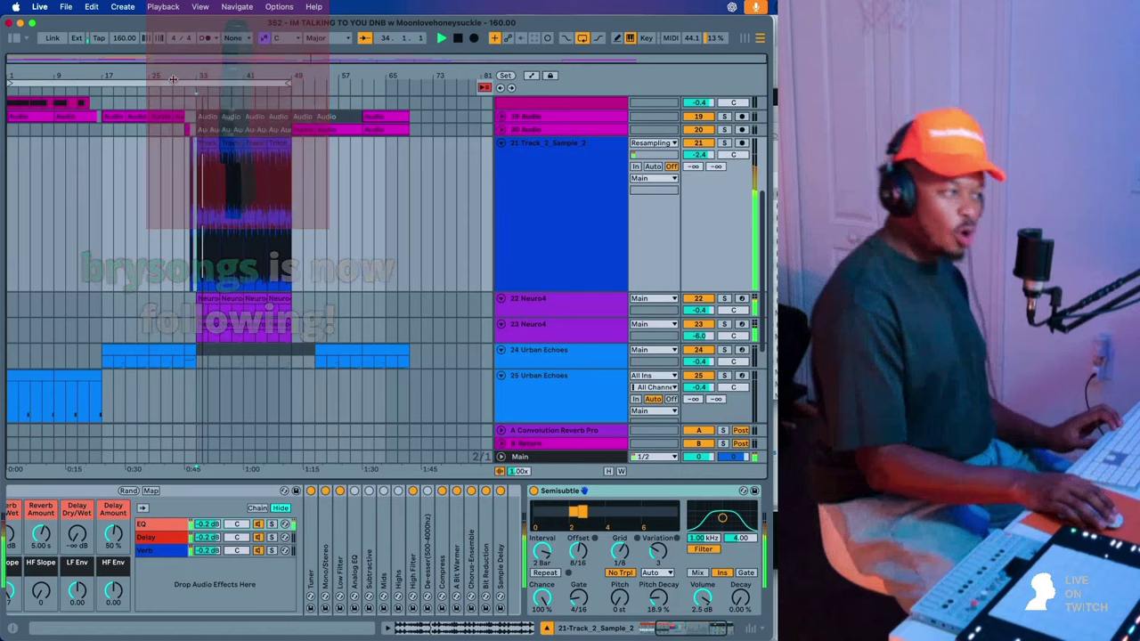
- Compare Track_2_Sample_2 with Semisubtle's Repeat option switched on and off
left_click(504, 275)
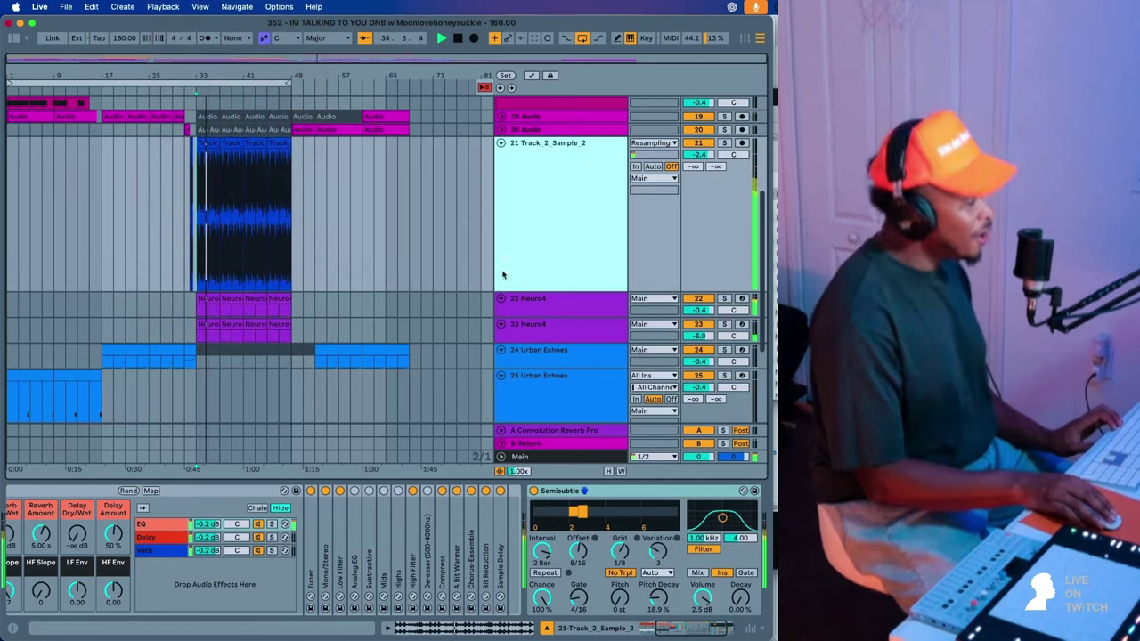
left_click(545, 573)
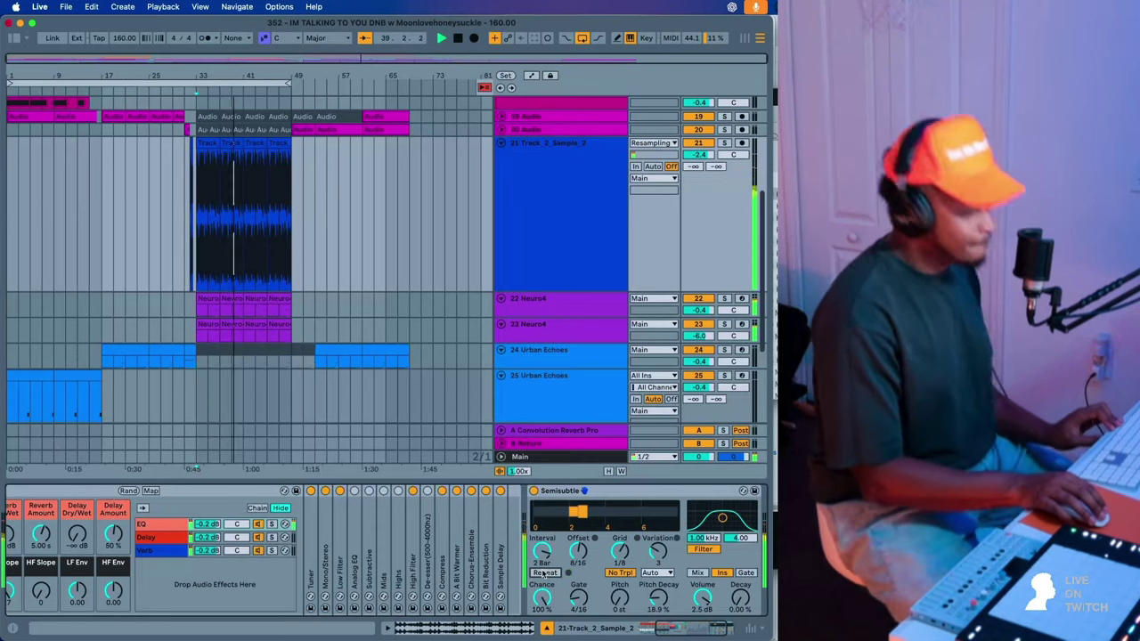
left_click(544, 572)
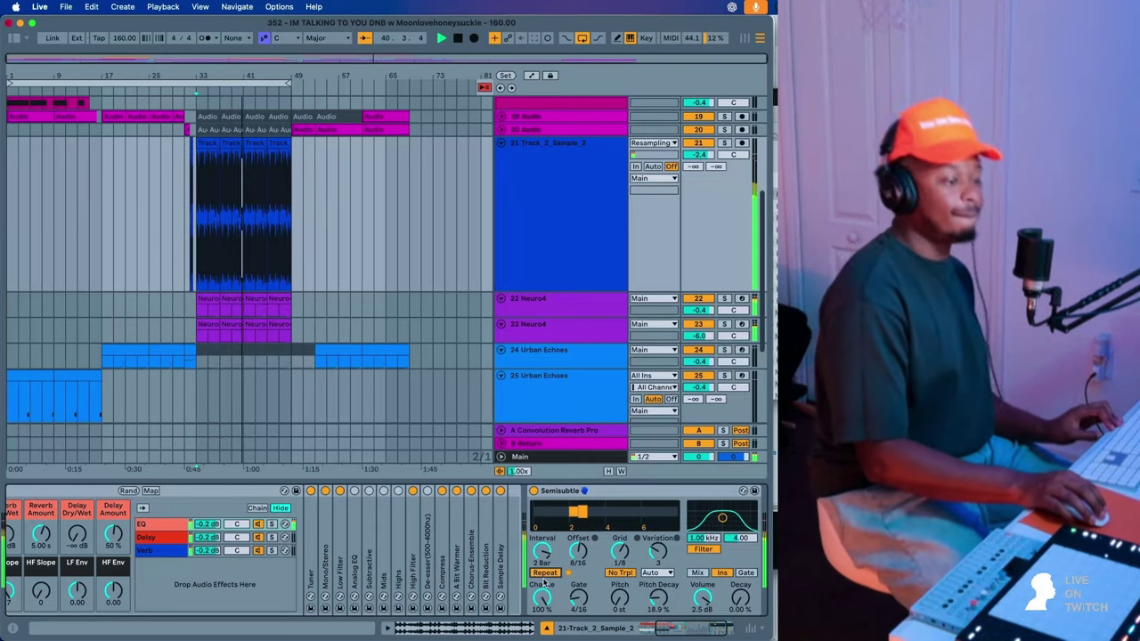
left_click(545, 574)
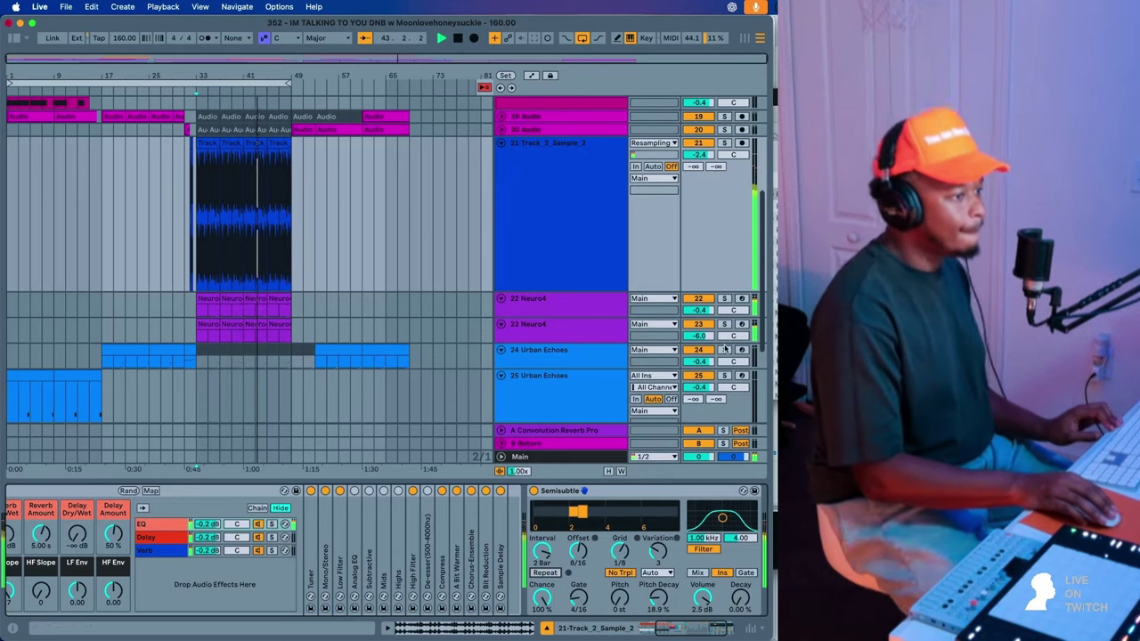
- Listen to the 23 Neuro4 and 22 Neuro4 tracks in solo and return to the full mix
left_click(726, 324)
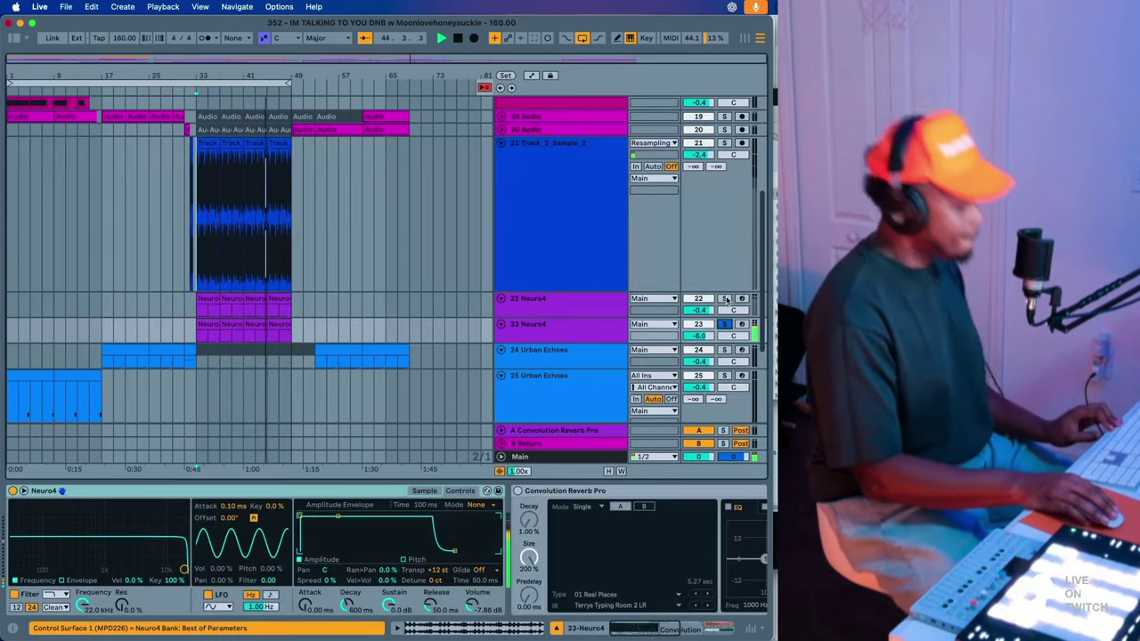
left_click(726, 300)
left_click(726, 300)
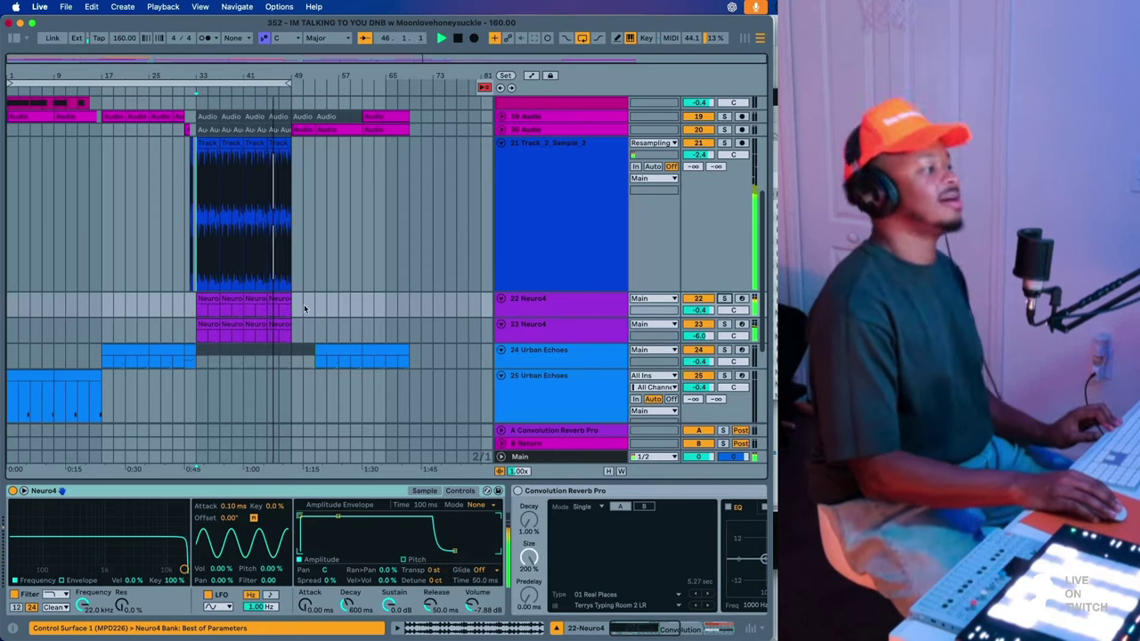
- Select the Track_2_Sample_2 clips across bars 33–49 and loop the selection
left_click(204, 166)
right_click(276, 147)
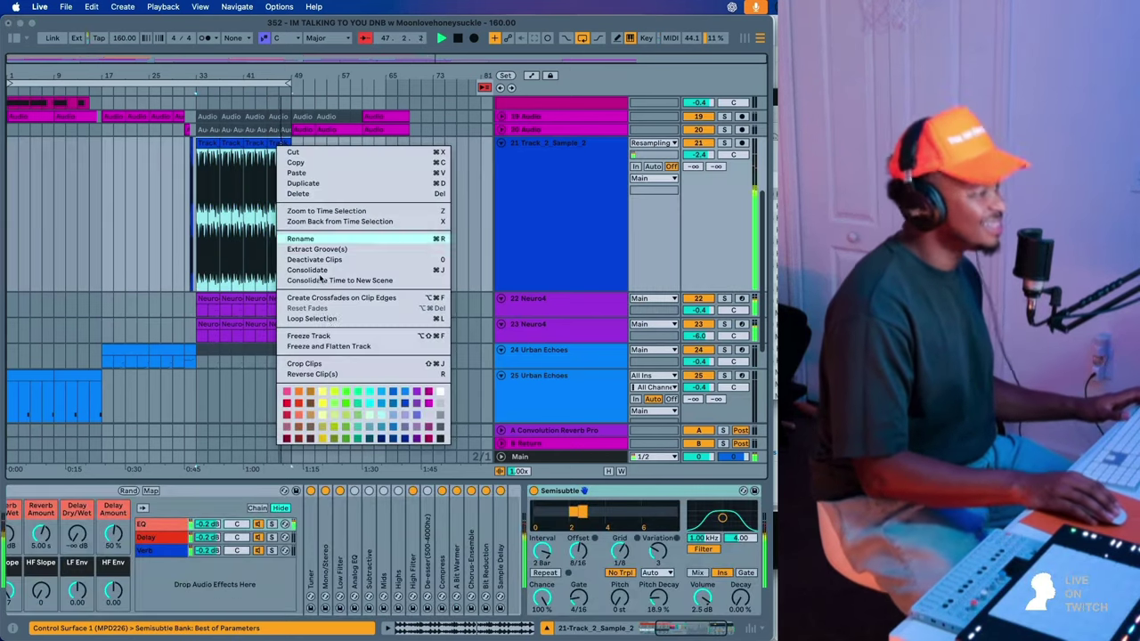
left_click(312, 318)
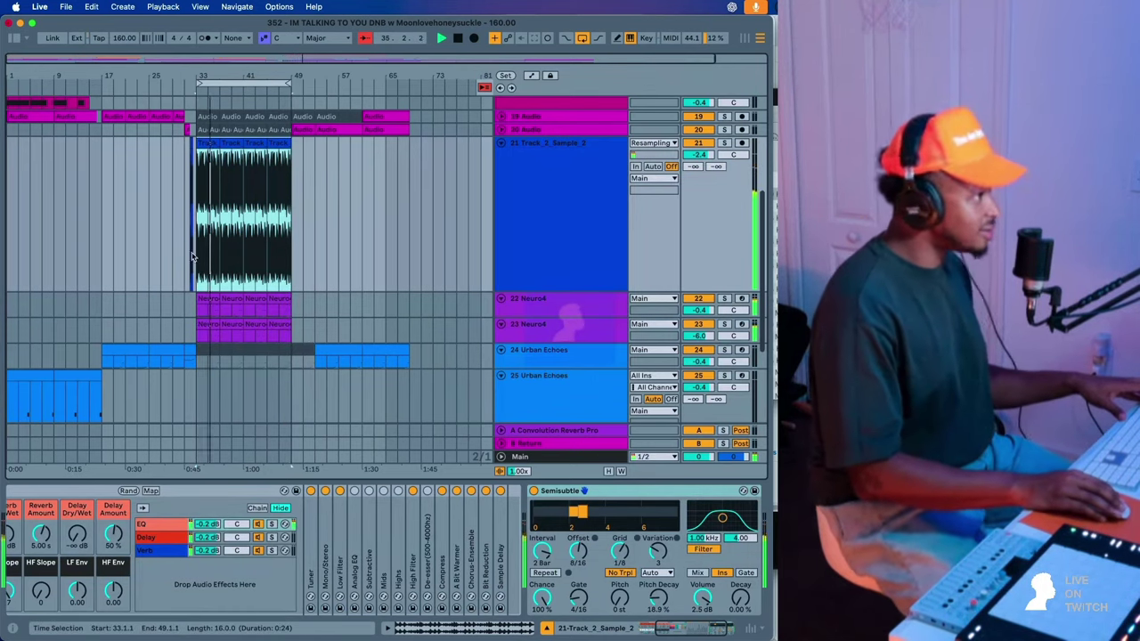
- Duplicate the time of looped bars 33–49 and delete the 23 Neuro4 clips from the first half, bars 33–49
left_click(217, 82)
right_click(217, 83)
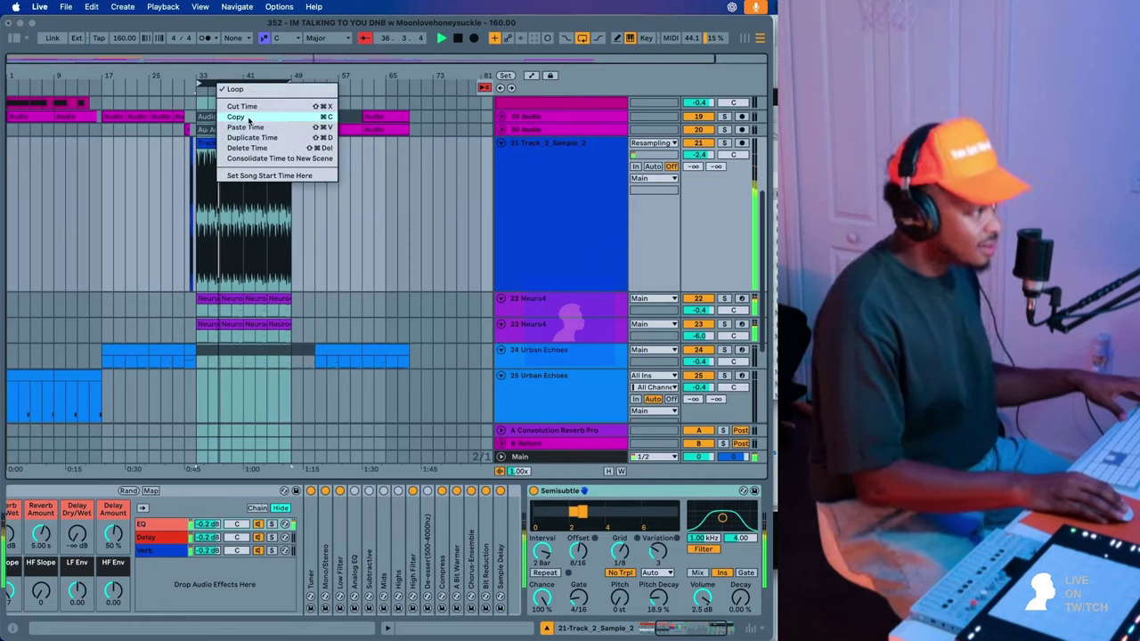
left_click(252, 137)
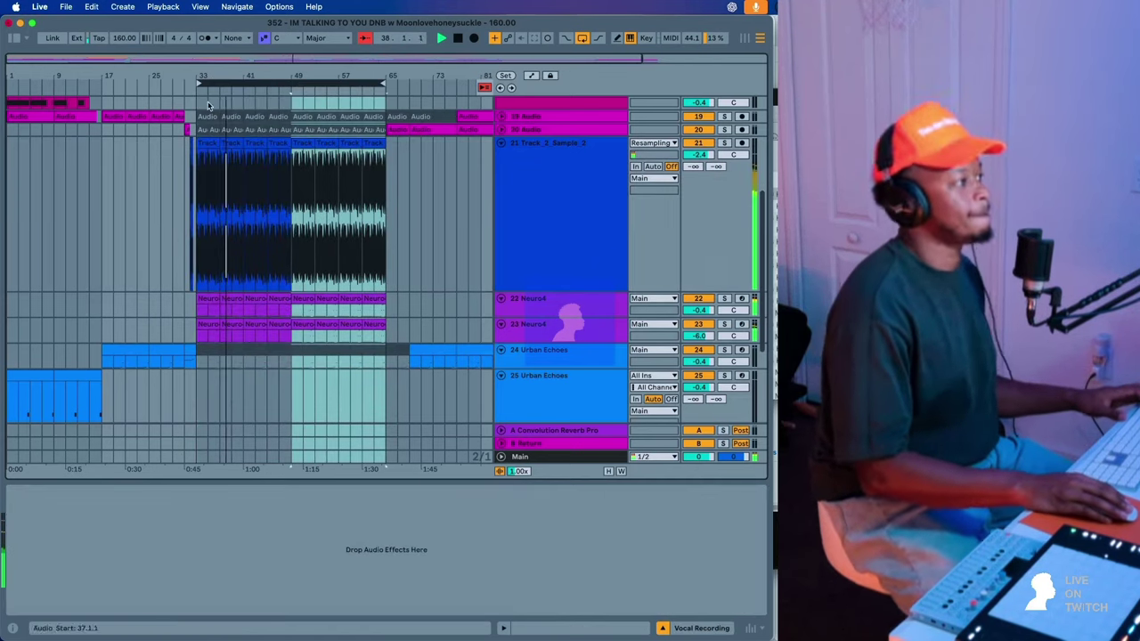
left_click(201, 325)
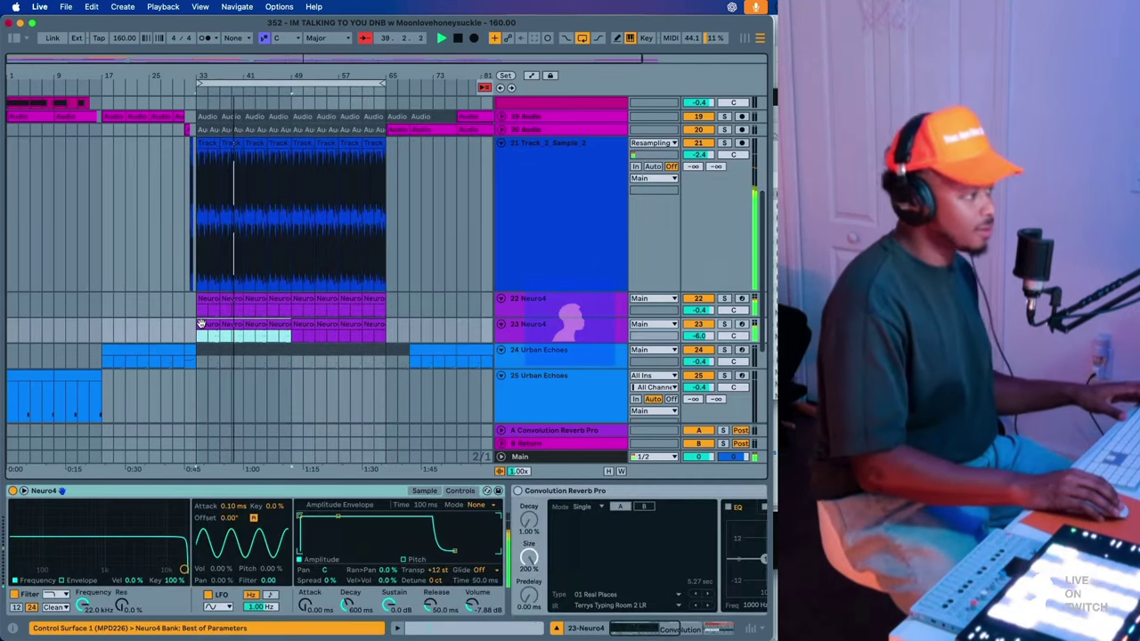
key("Delete")
- Set the Reverb Amount to 8.70 s in the effect rack on the Track_2_Sample_2 track
left_click(561, 267)
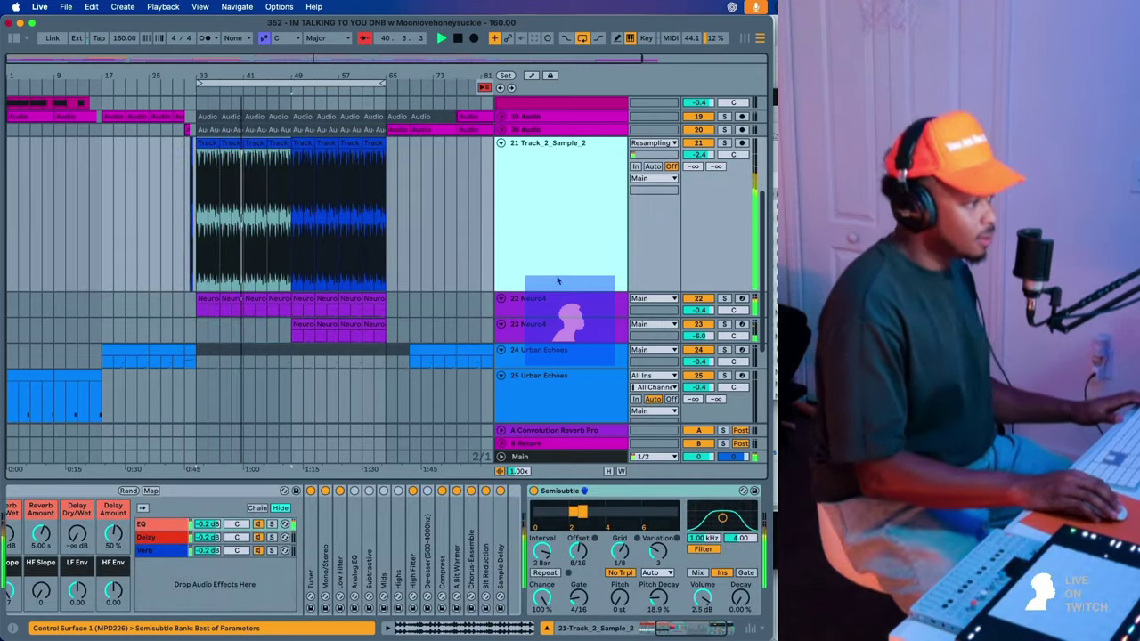
scroll(89, 533, "left", 2)
left_click(45, 534)
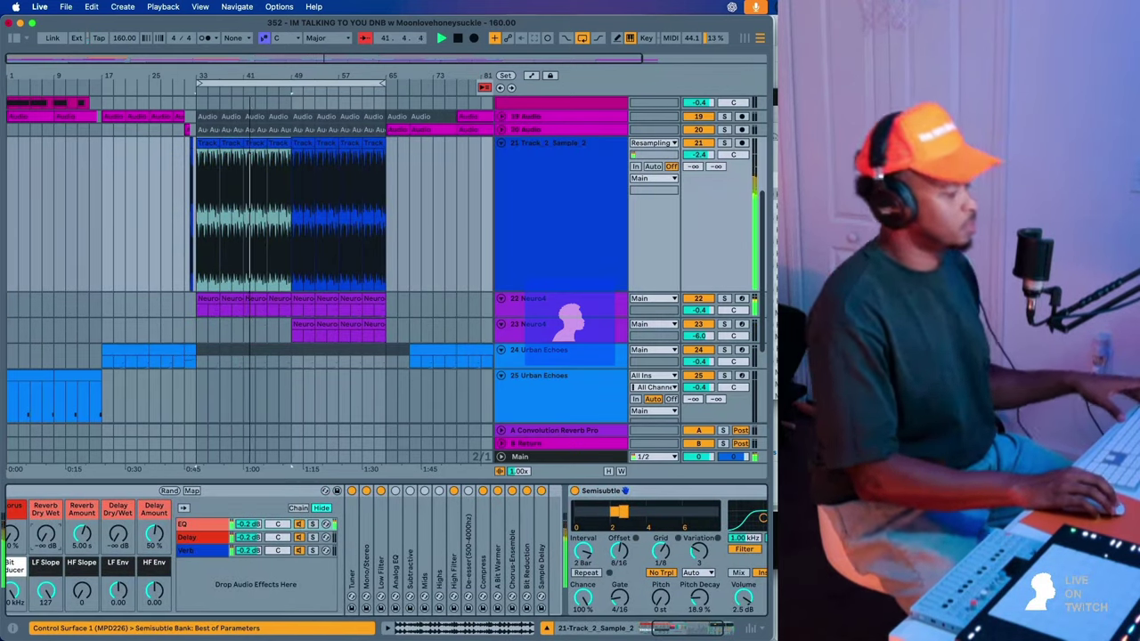
left_click_drag(82, 534, 81, 527)
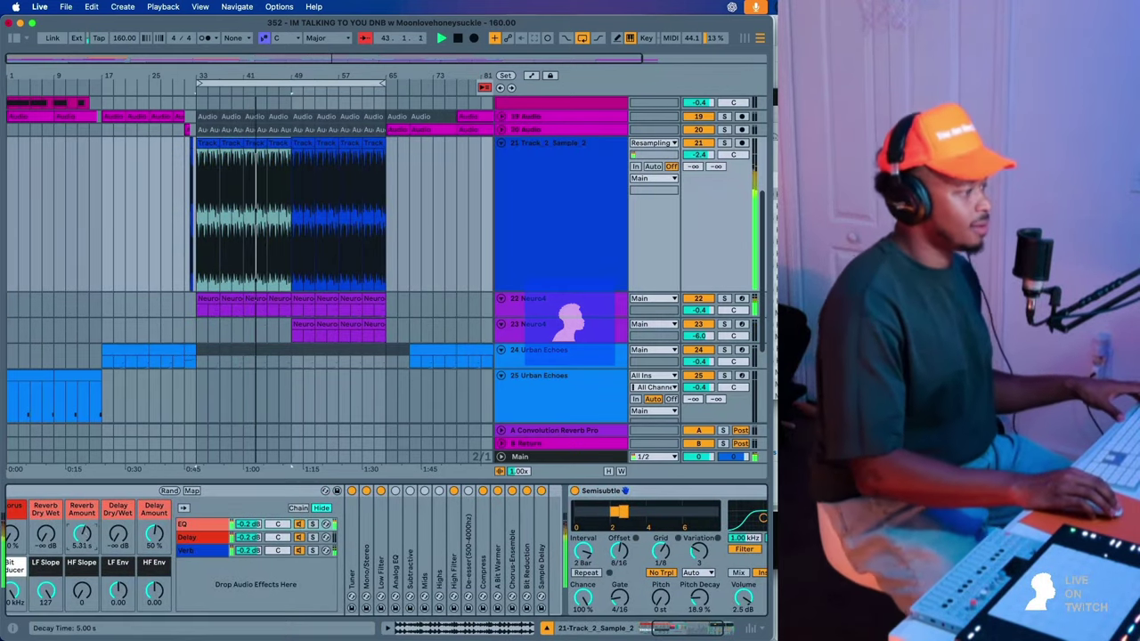
left_click(48, 537)
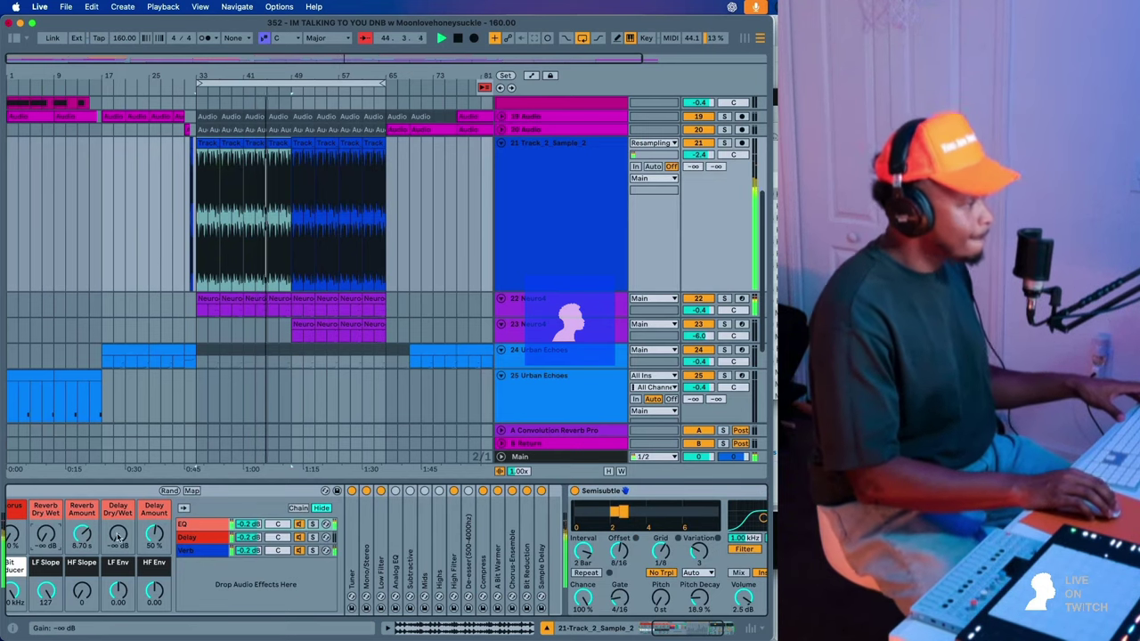
- Try the Delay Dry/Wet at 0.00 dB, set the Delay Amount to 73 %, and return the Dry/Wet to -∞ dB
left_click_drag(117, 535, 117, 494)
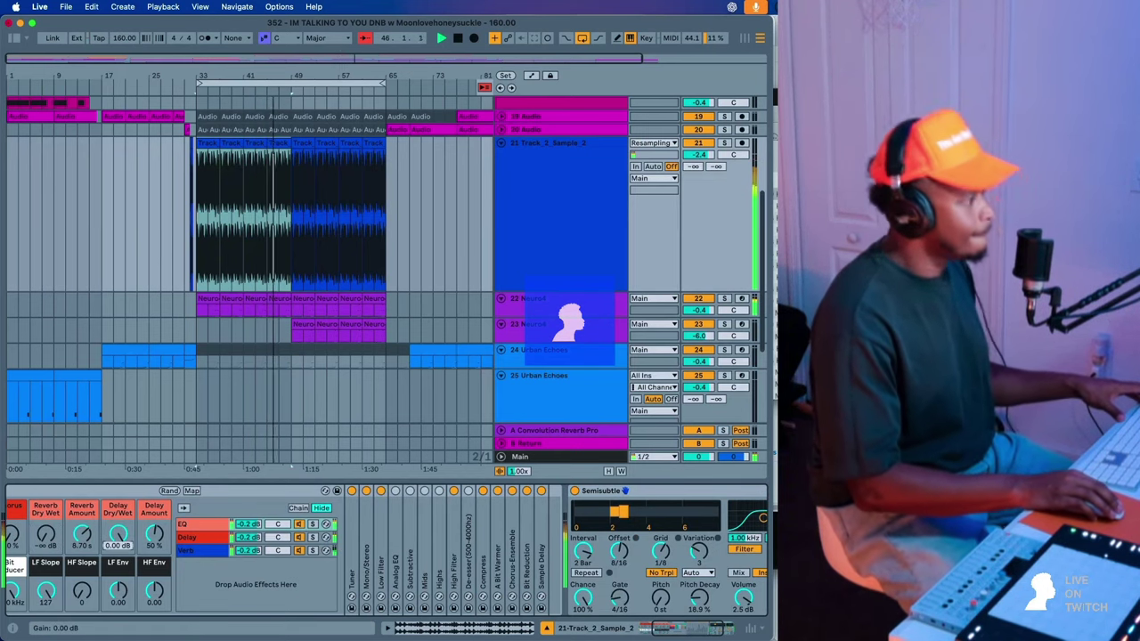
left_click_drag(155, 536, 117, 583)
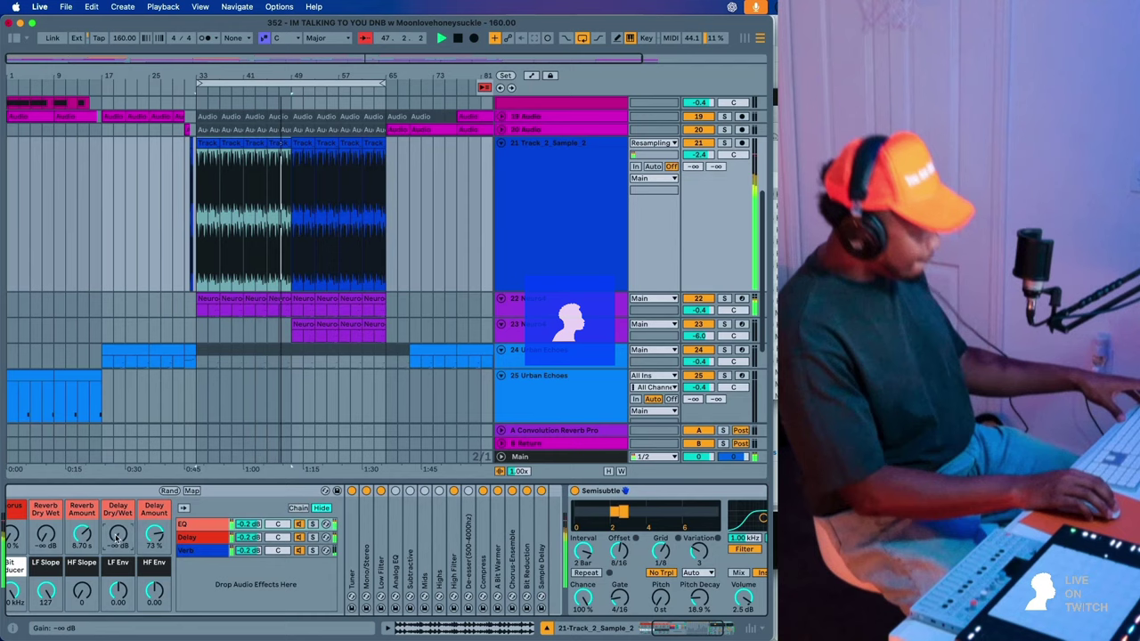
- Raise the rack's Reverb Dry Wet to 0.00 dB and stop playback
left_click(45, 535)
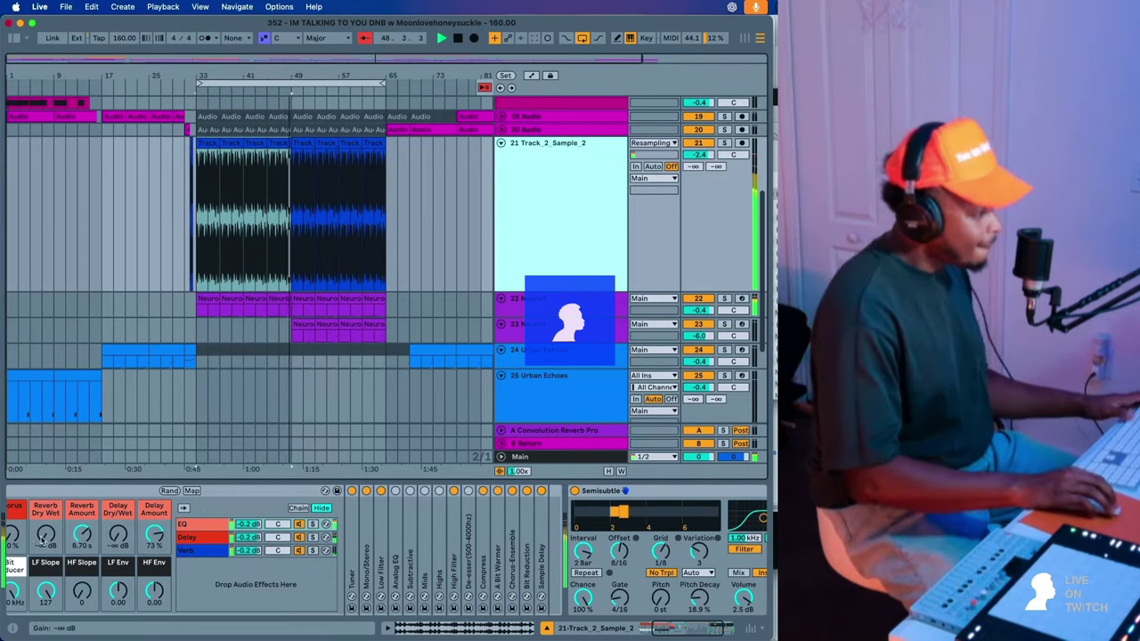
left_click_drag(44, 539, 45, 497)
key("space")
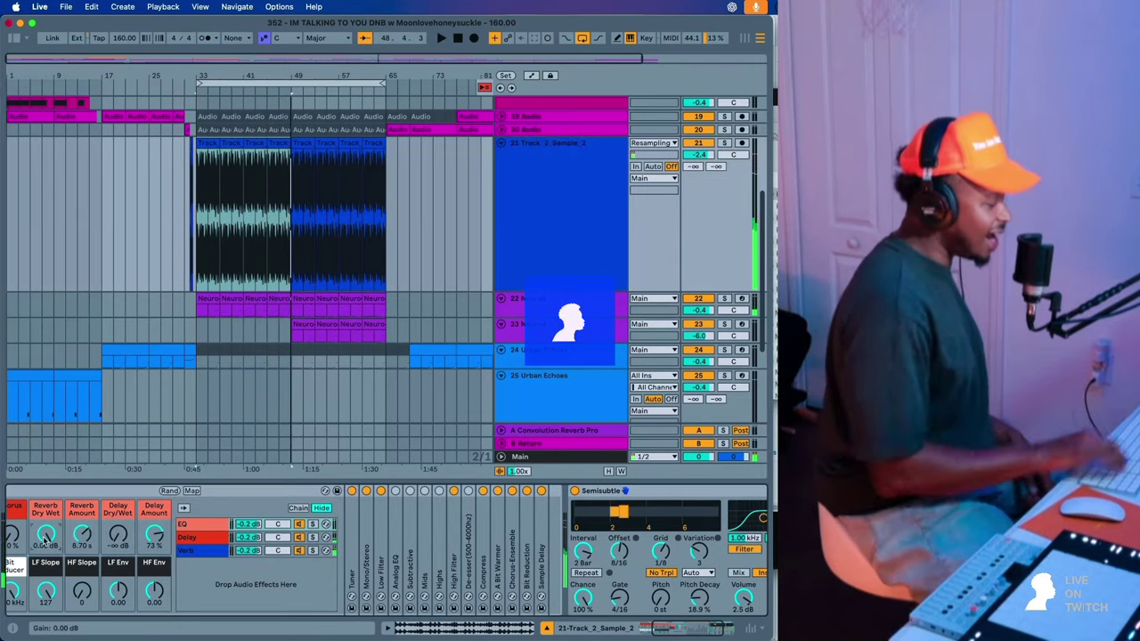